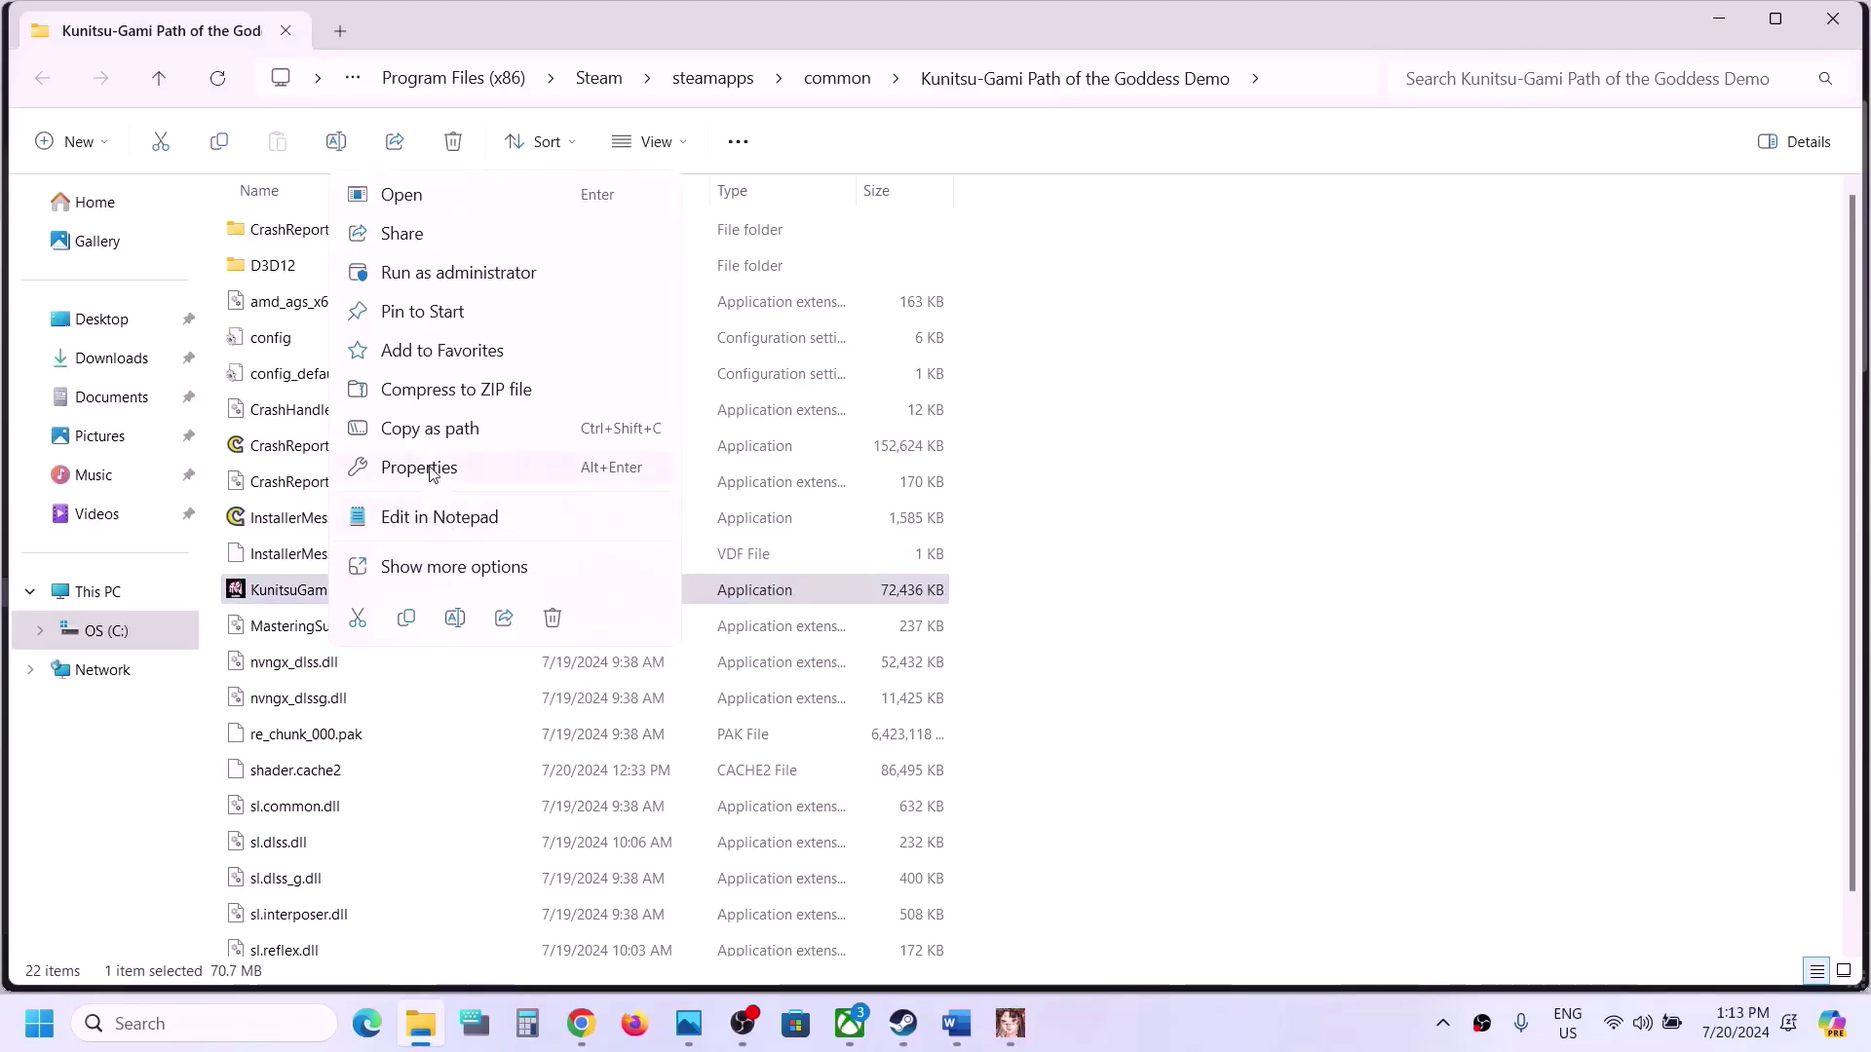
# Step: Set the KunitsuGamiDemo application to run as an administrator in its compatibility properties and save the change
pyautogui.click(435, 466)
pyautogui.click(524, 383)
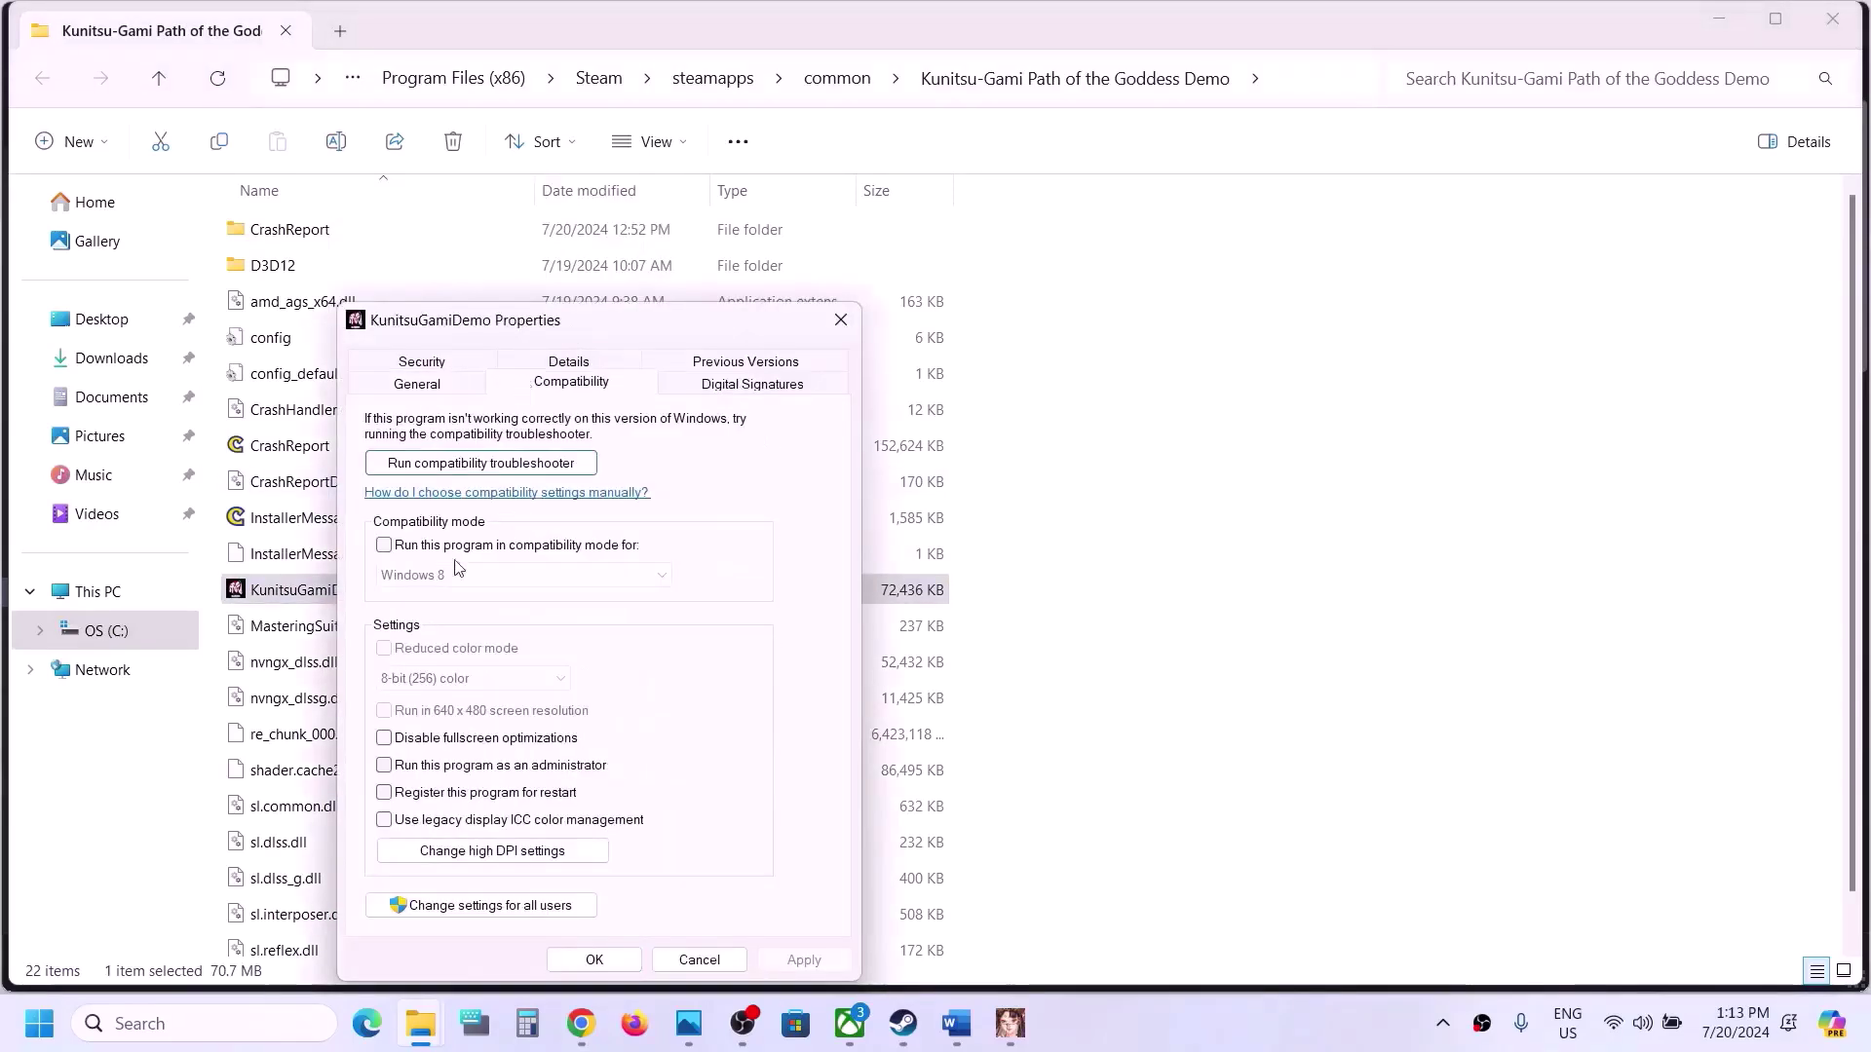
pyautogui.click(384, 765)
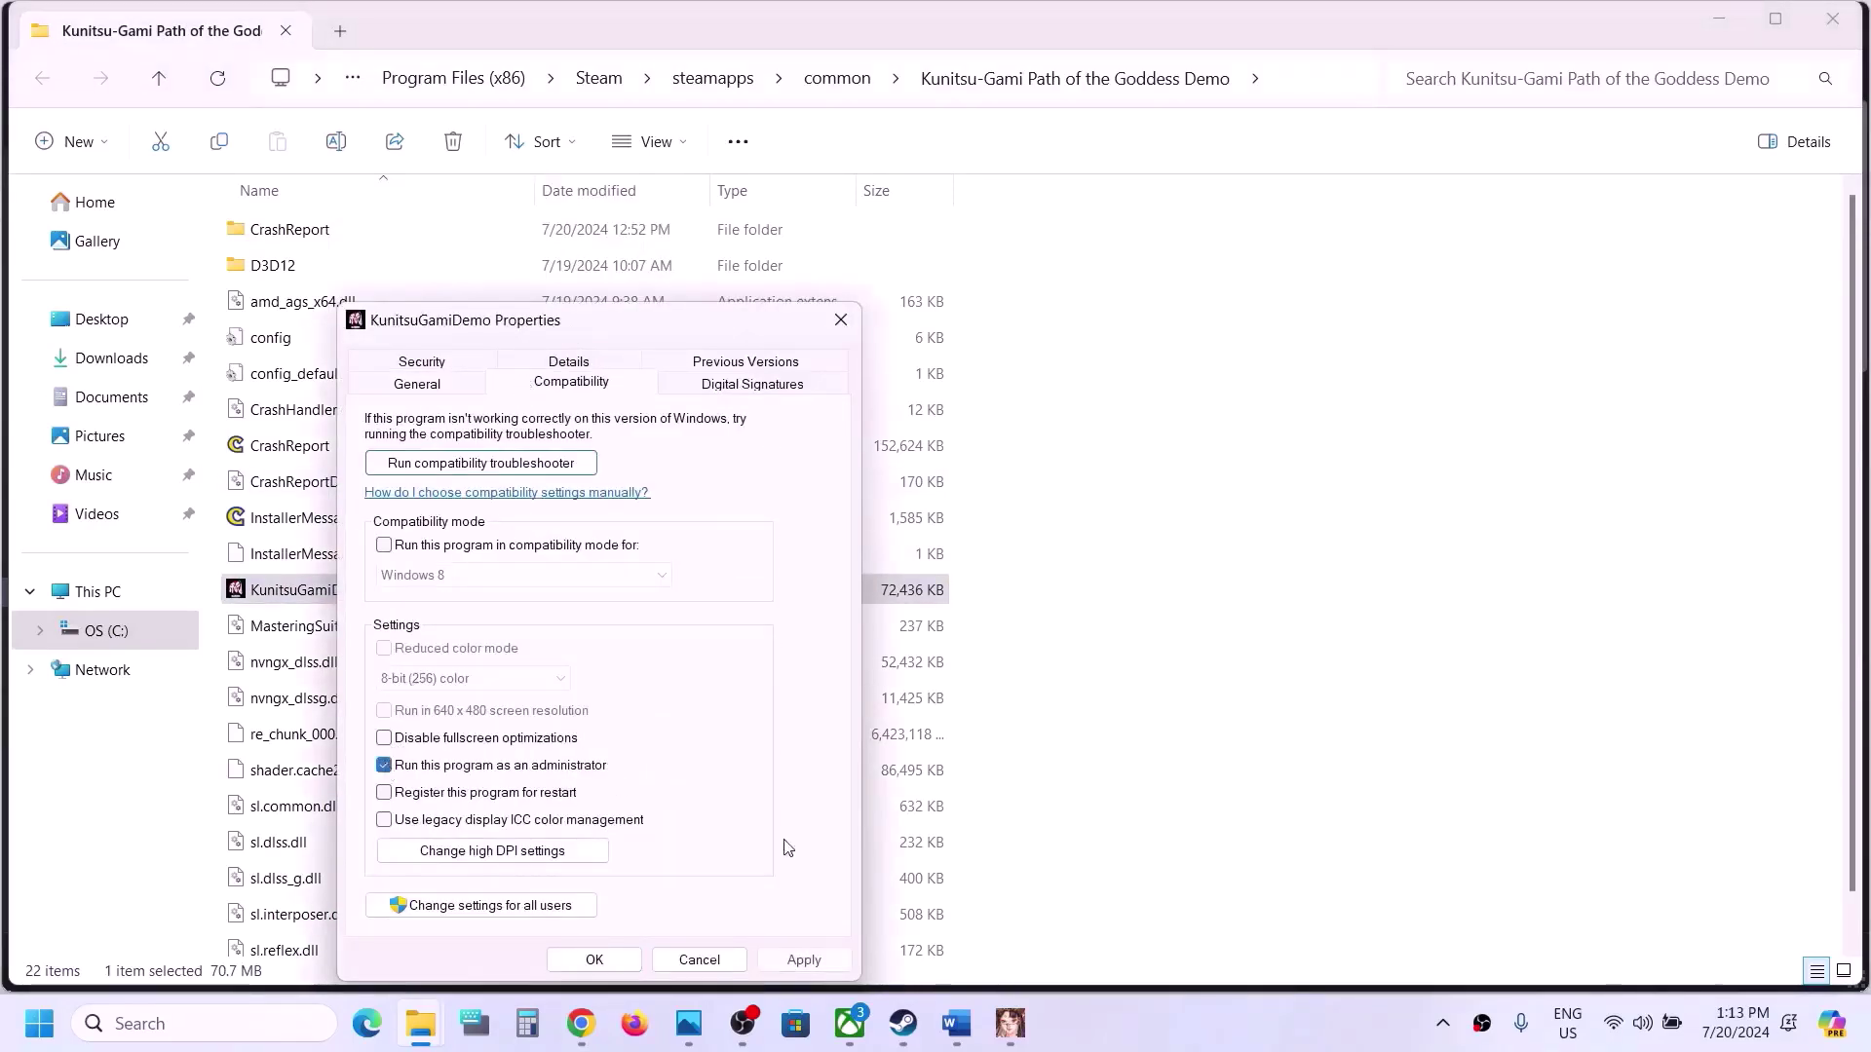
pyautogui.click(803, 959)
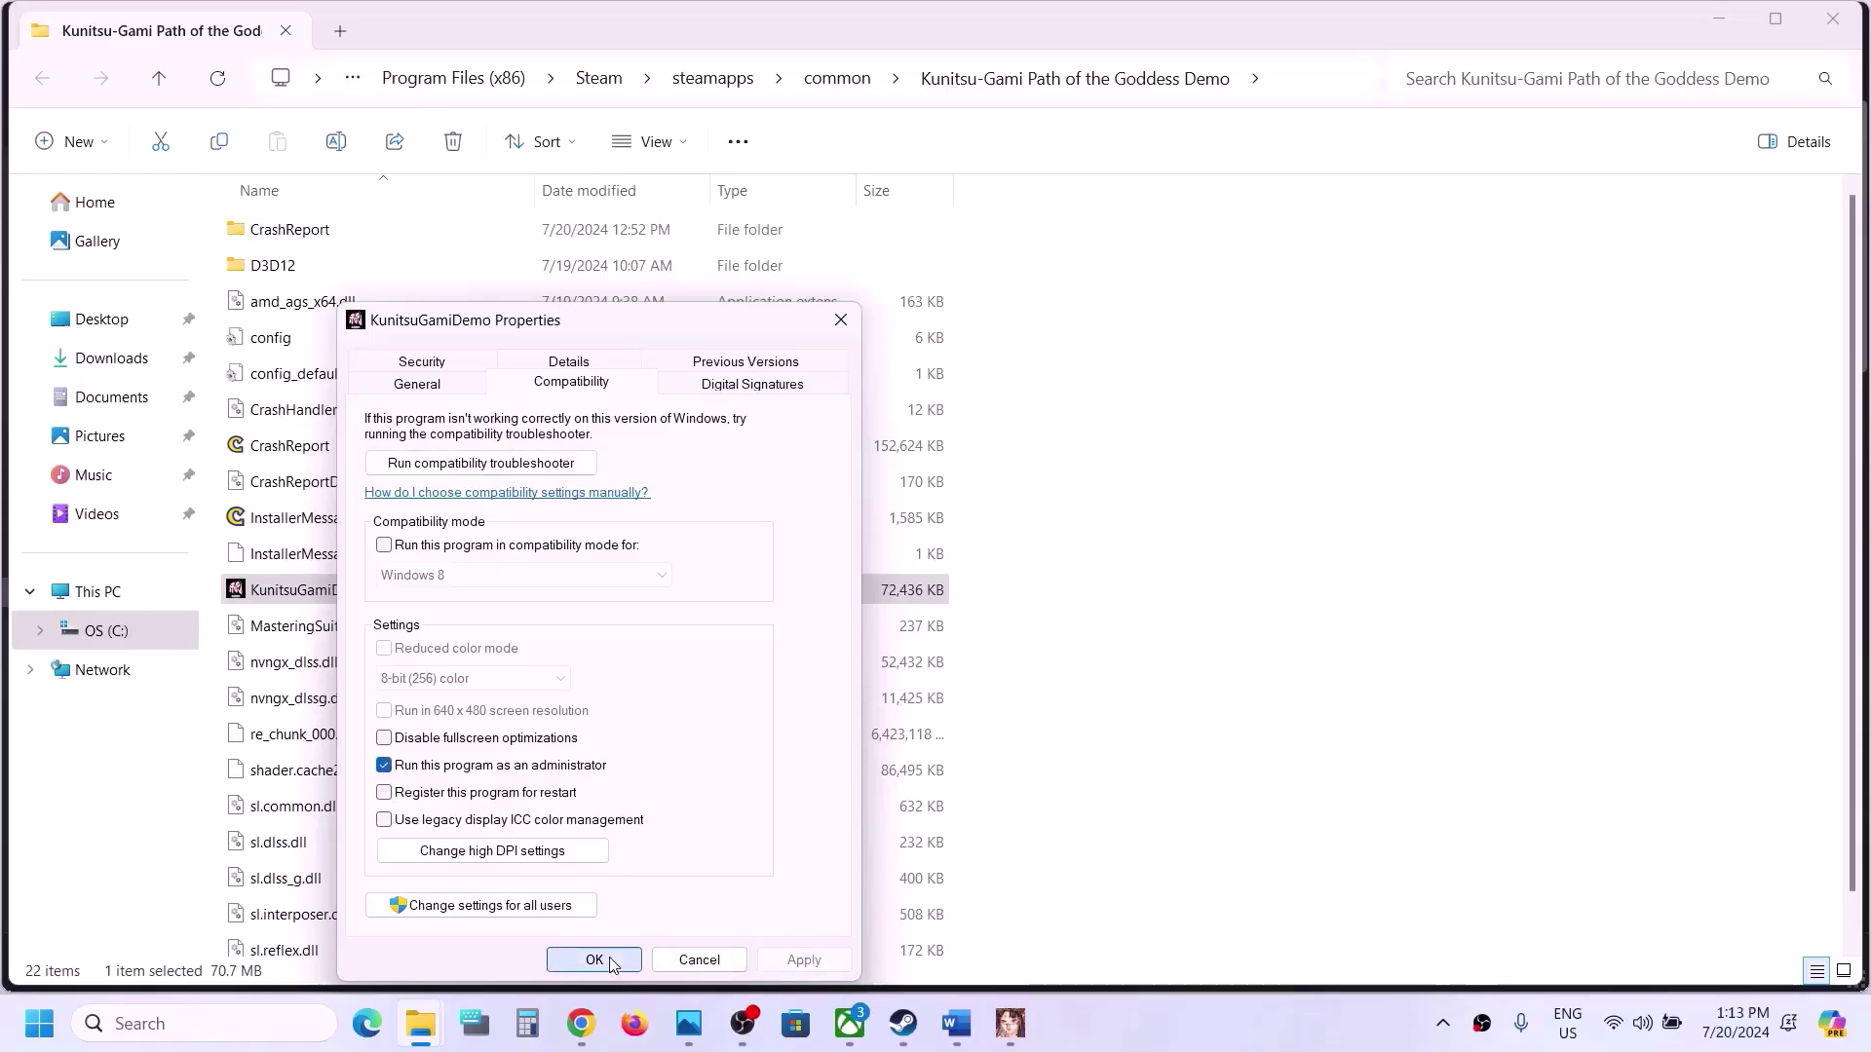
pyautogui.click(604, 962)
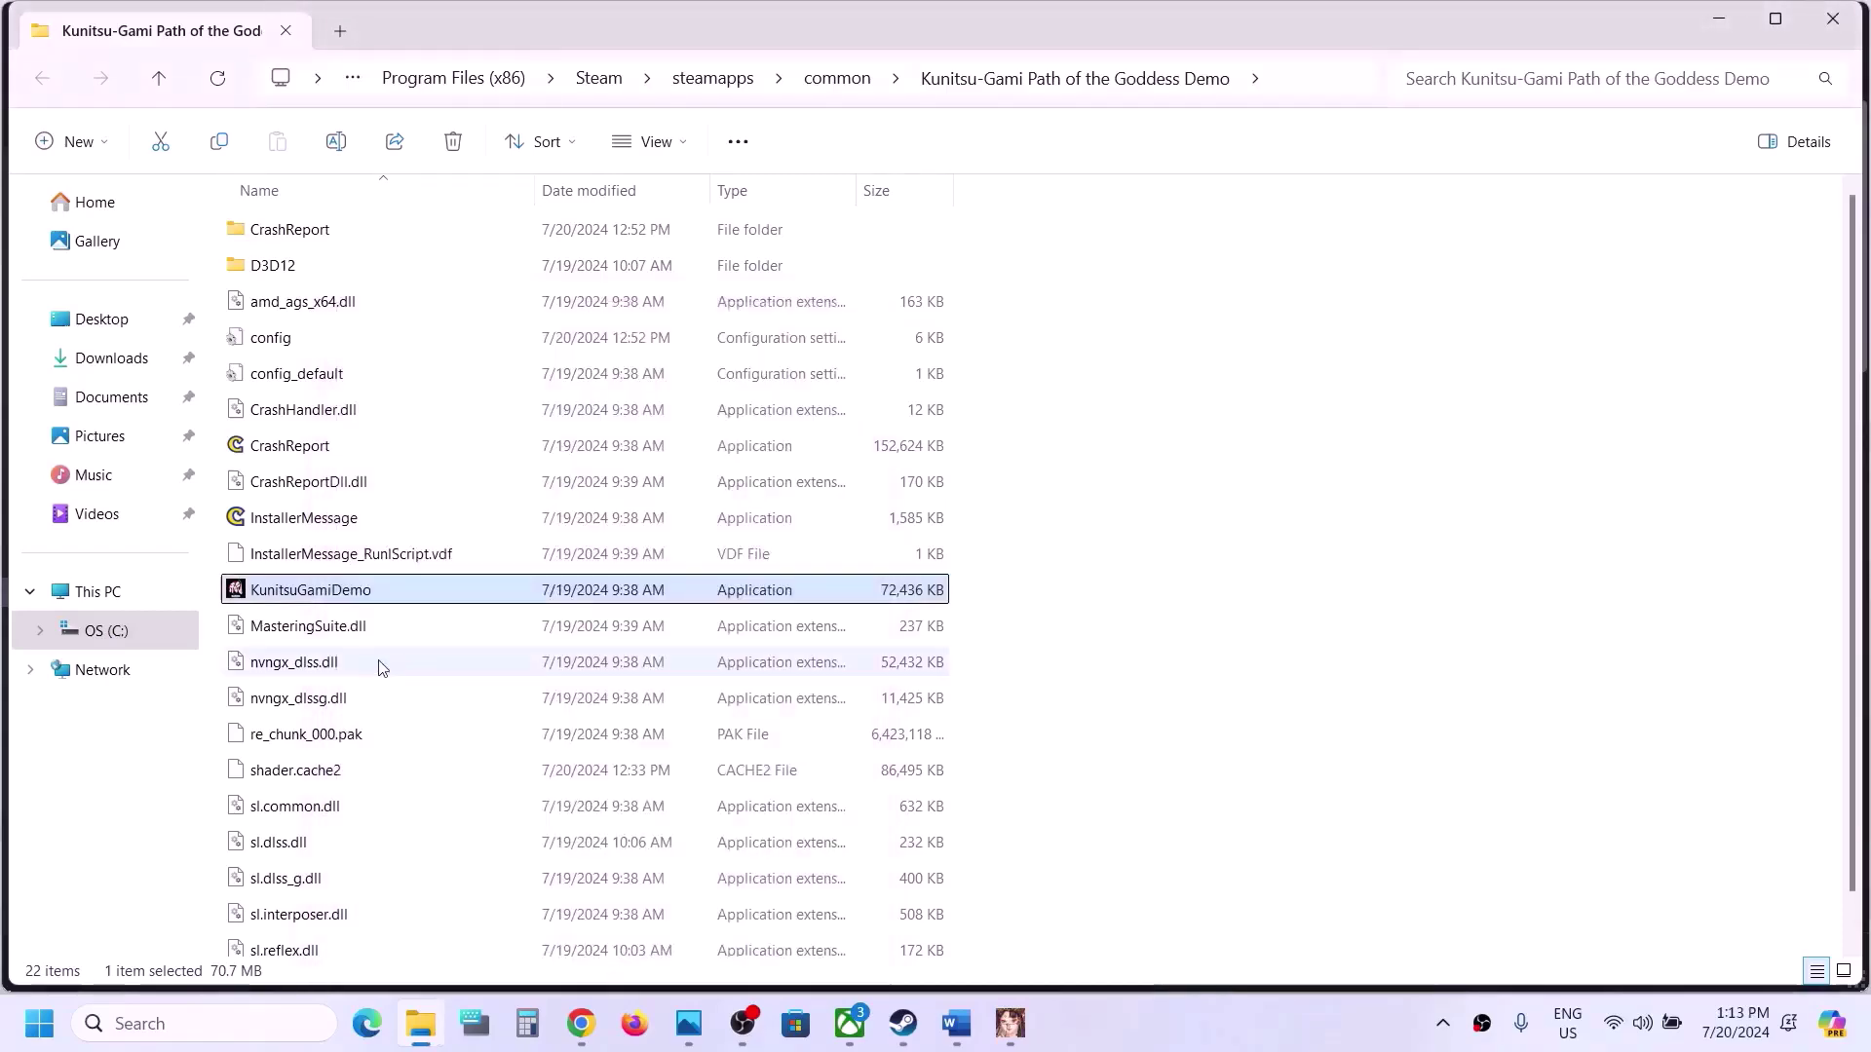
# Step: Enable compatibility mode for Windows 8 on the KunitsuGamiDemo application and save the change
pyautogui.rightClick(359, 593)
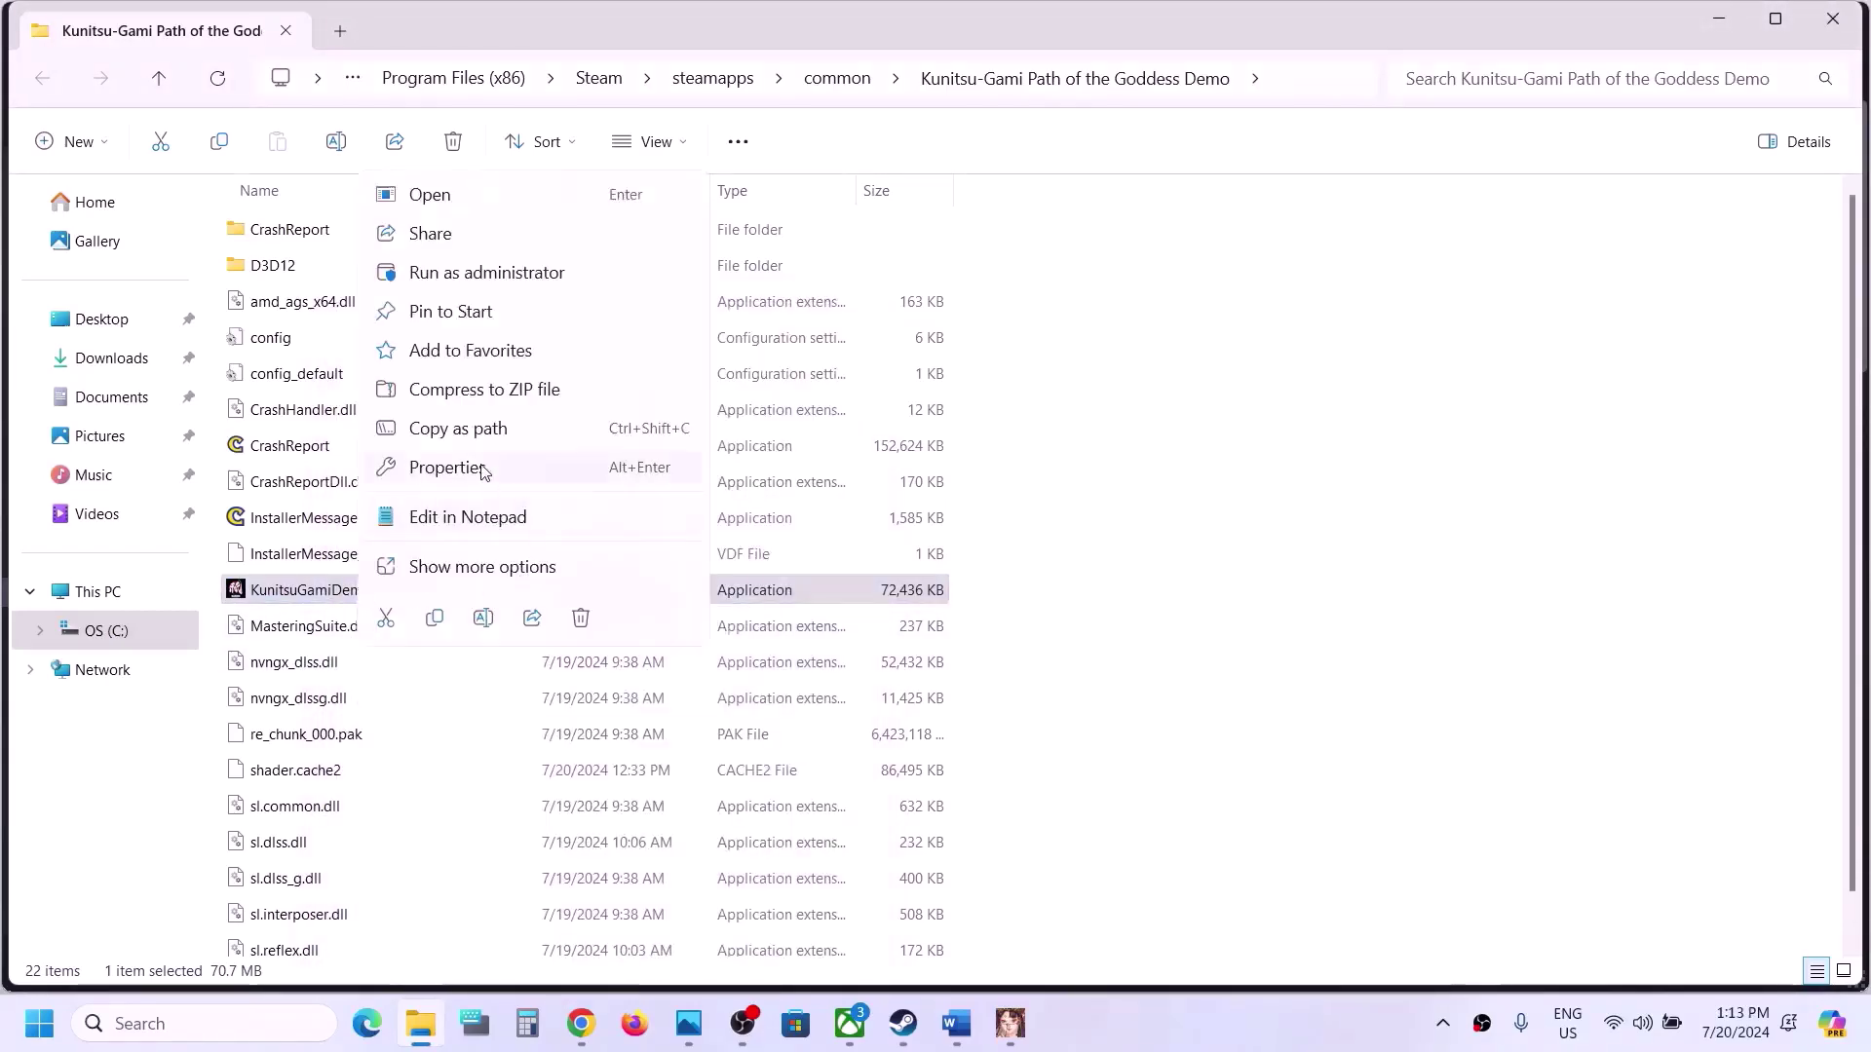
pyautogui.click(446, 467)
pyautogui.click(553, 388)
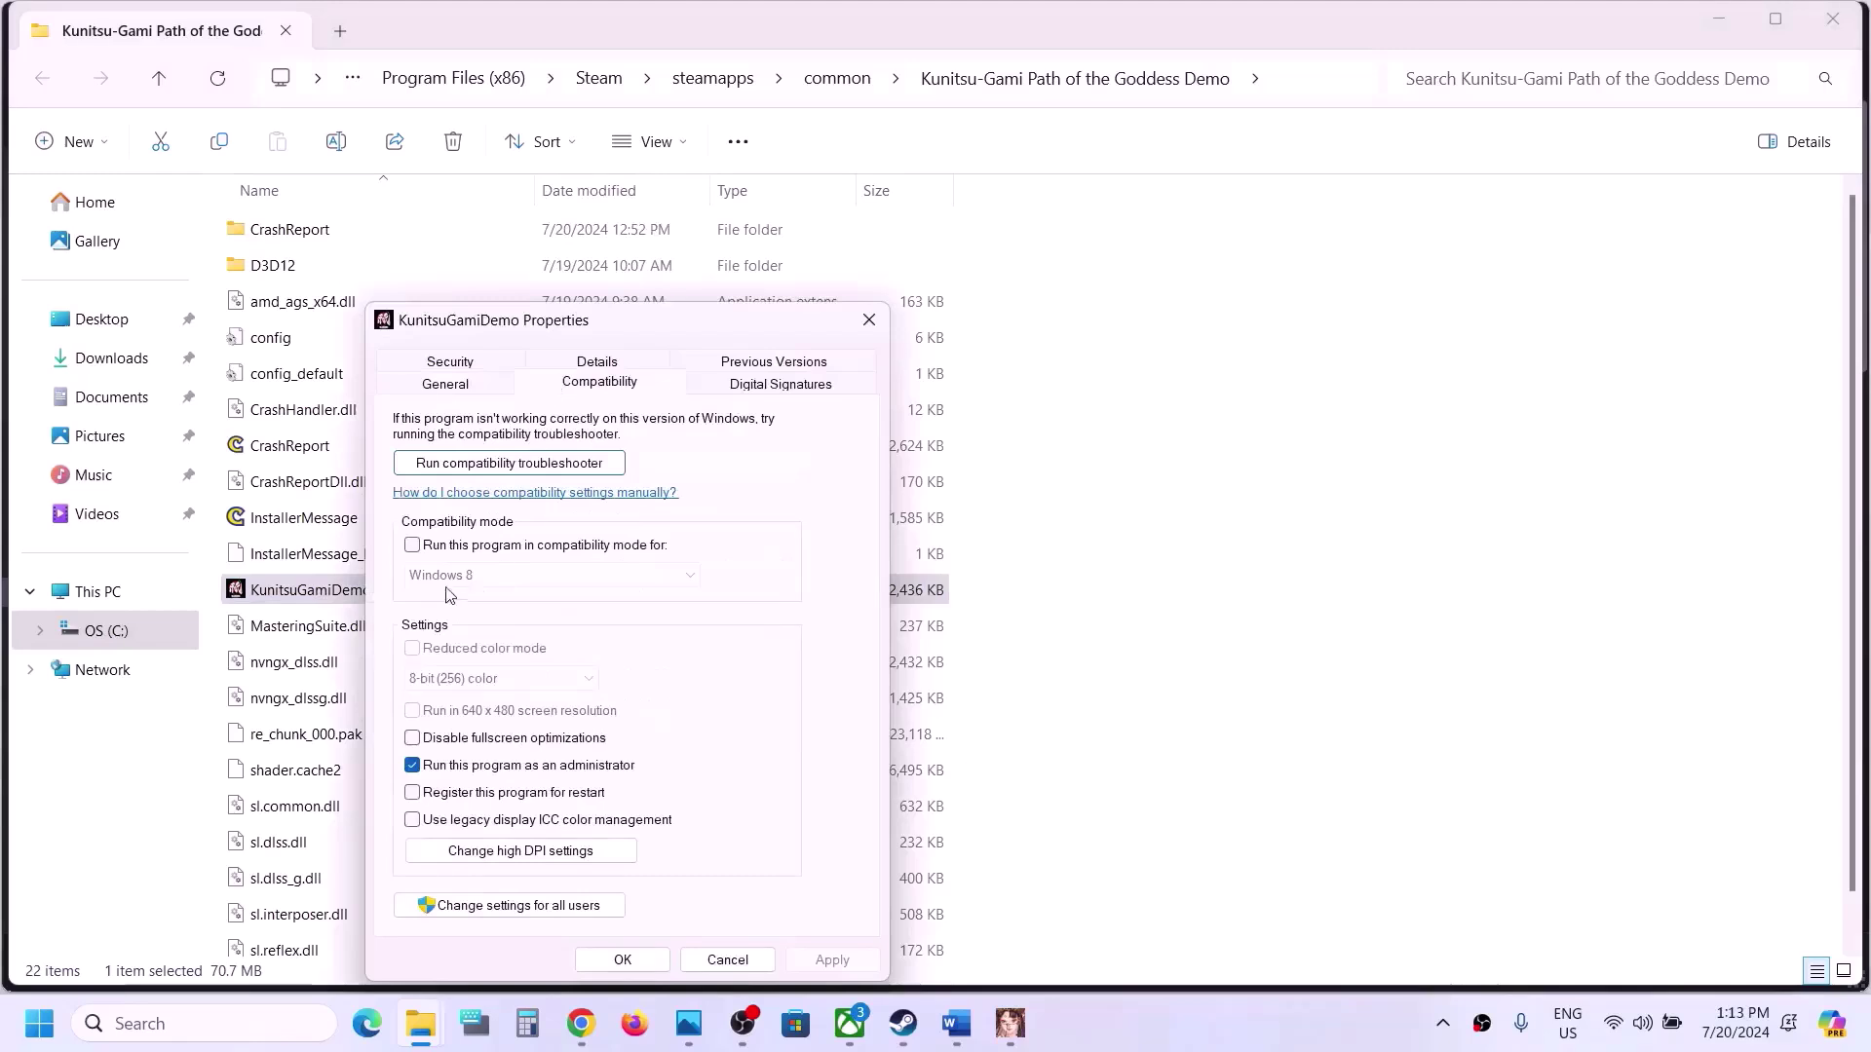
pyautogui.click(412, 546)
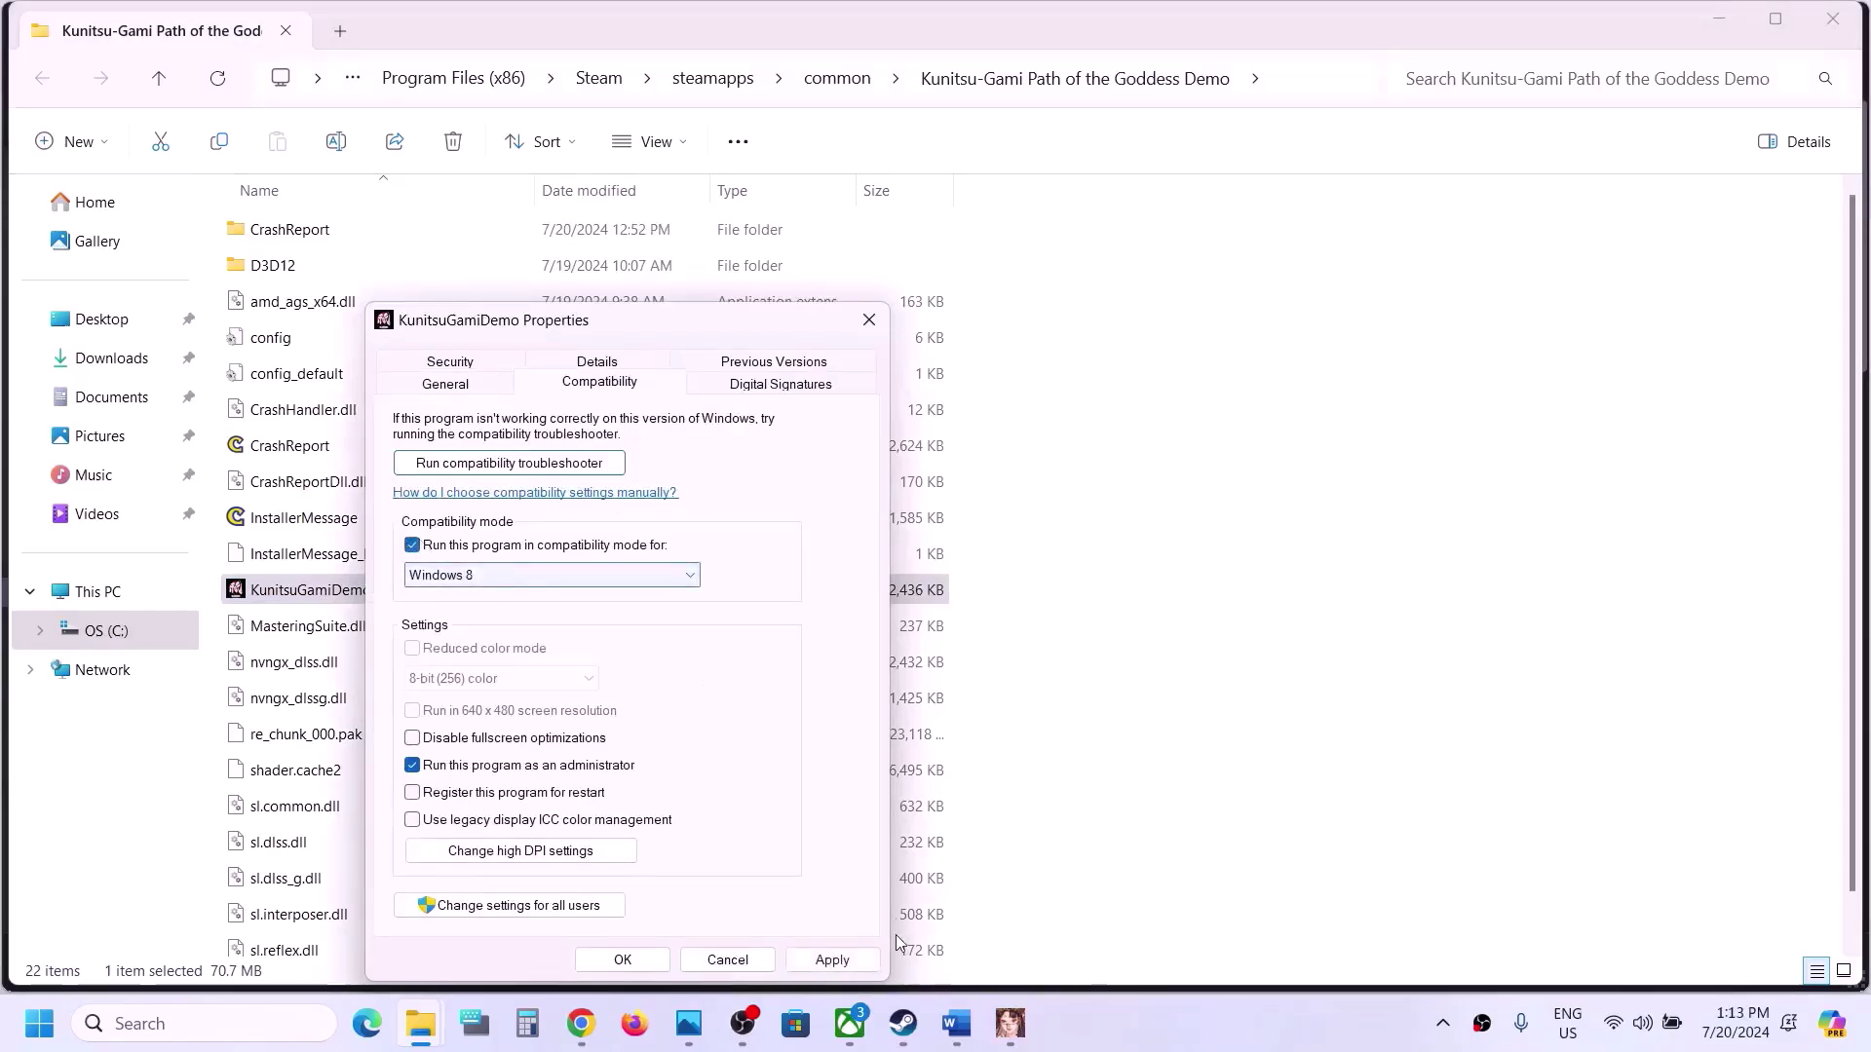
pyautogui.click(623, 960)
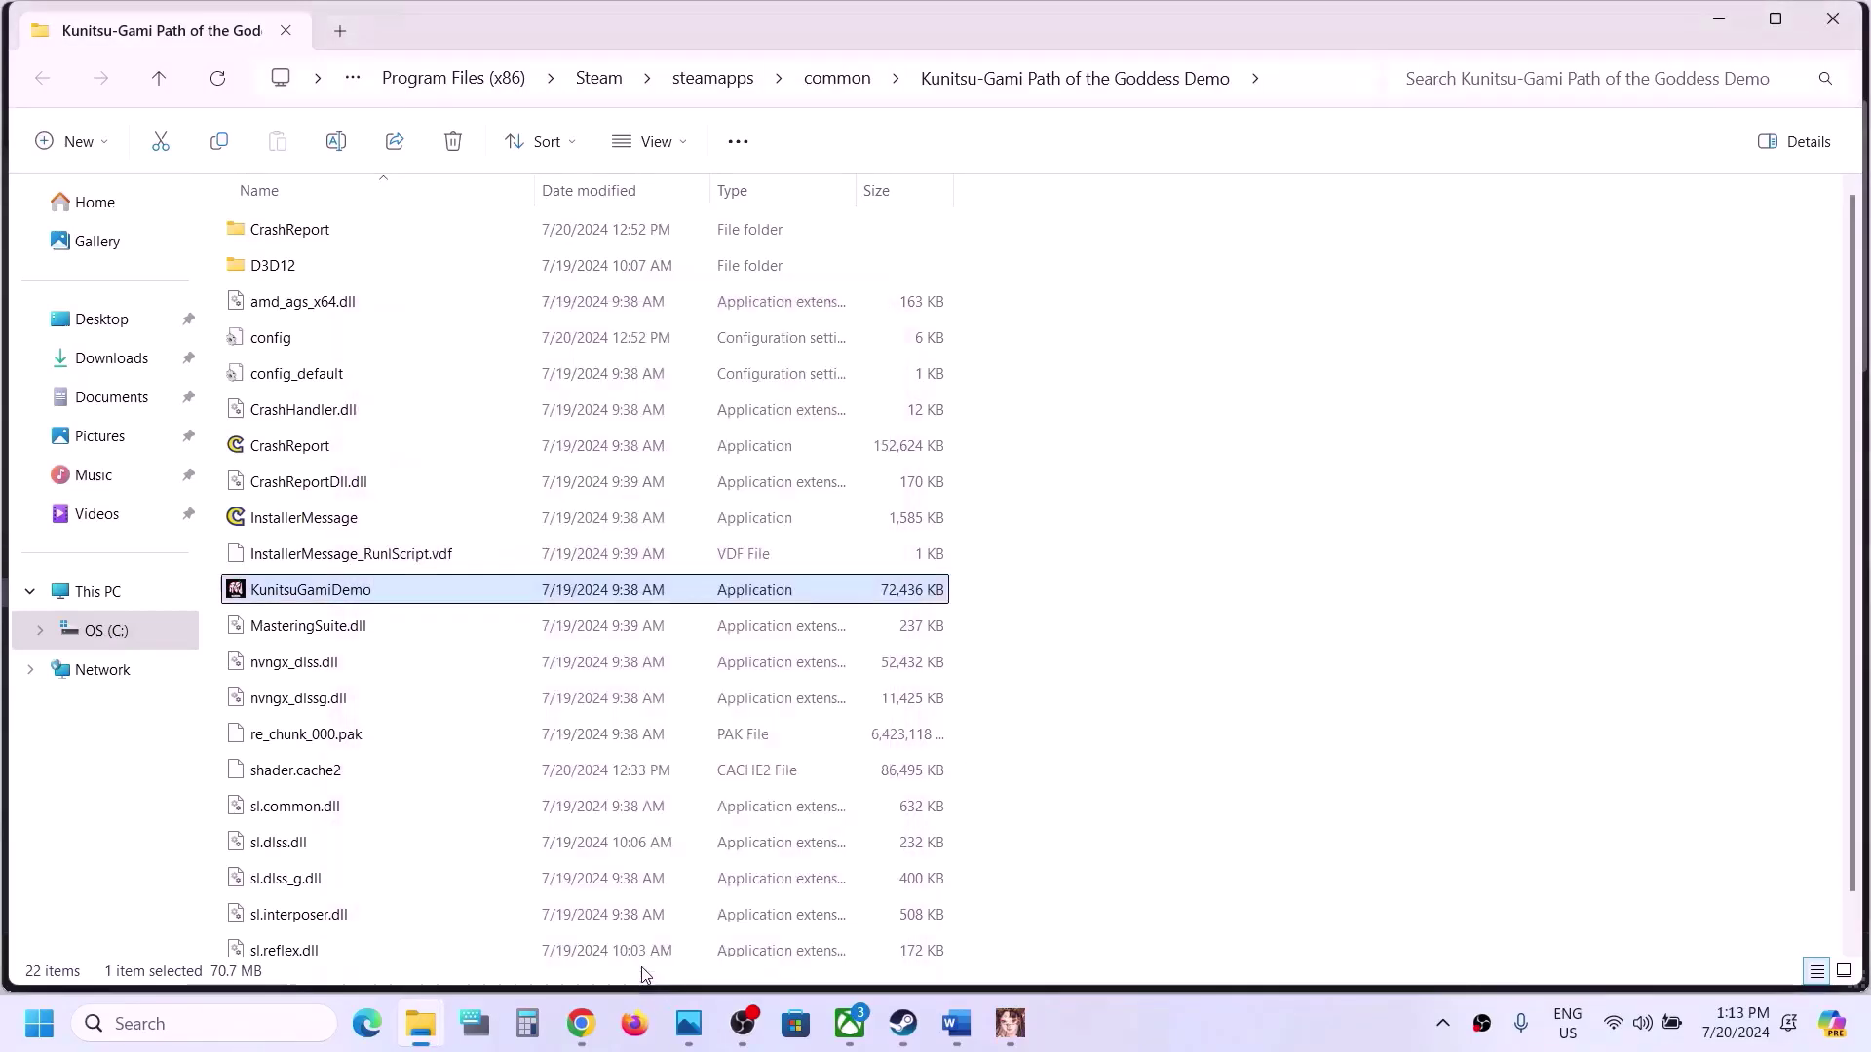
# Step: Set KunitsuGamiDemo's compatibility mode to Windows 7 and disable fullscreen optimizations in its compatibility properties
pyautogui.rightClick(413, 606)
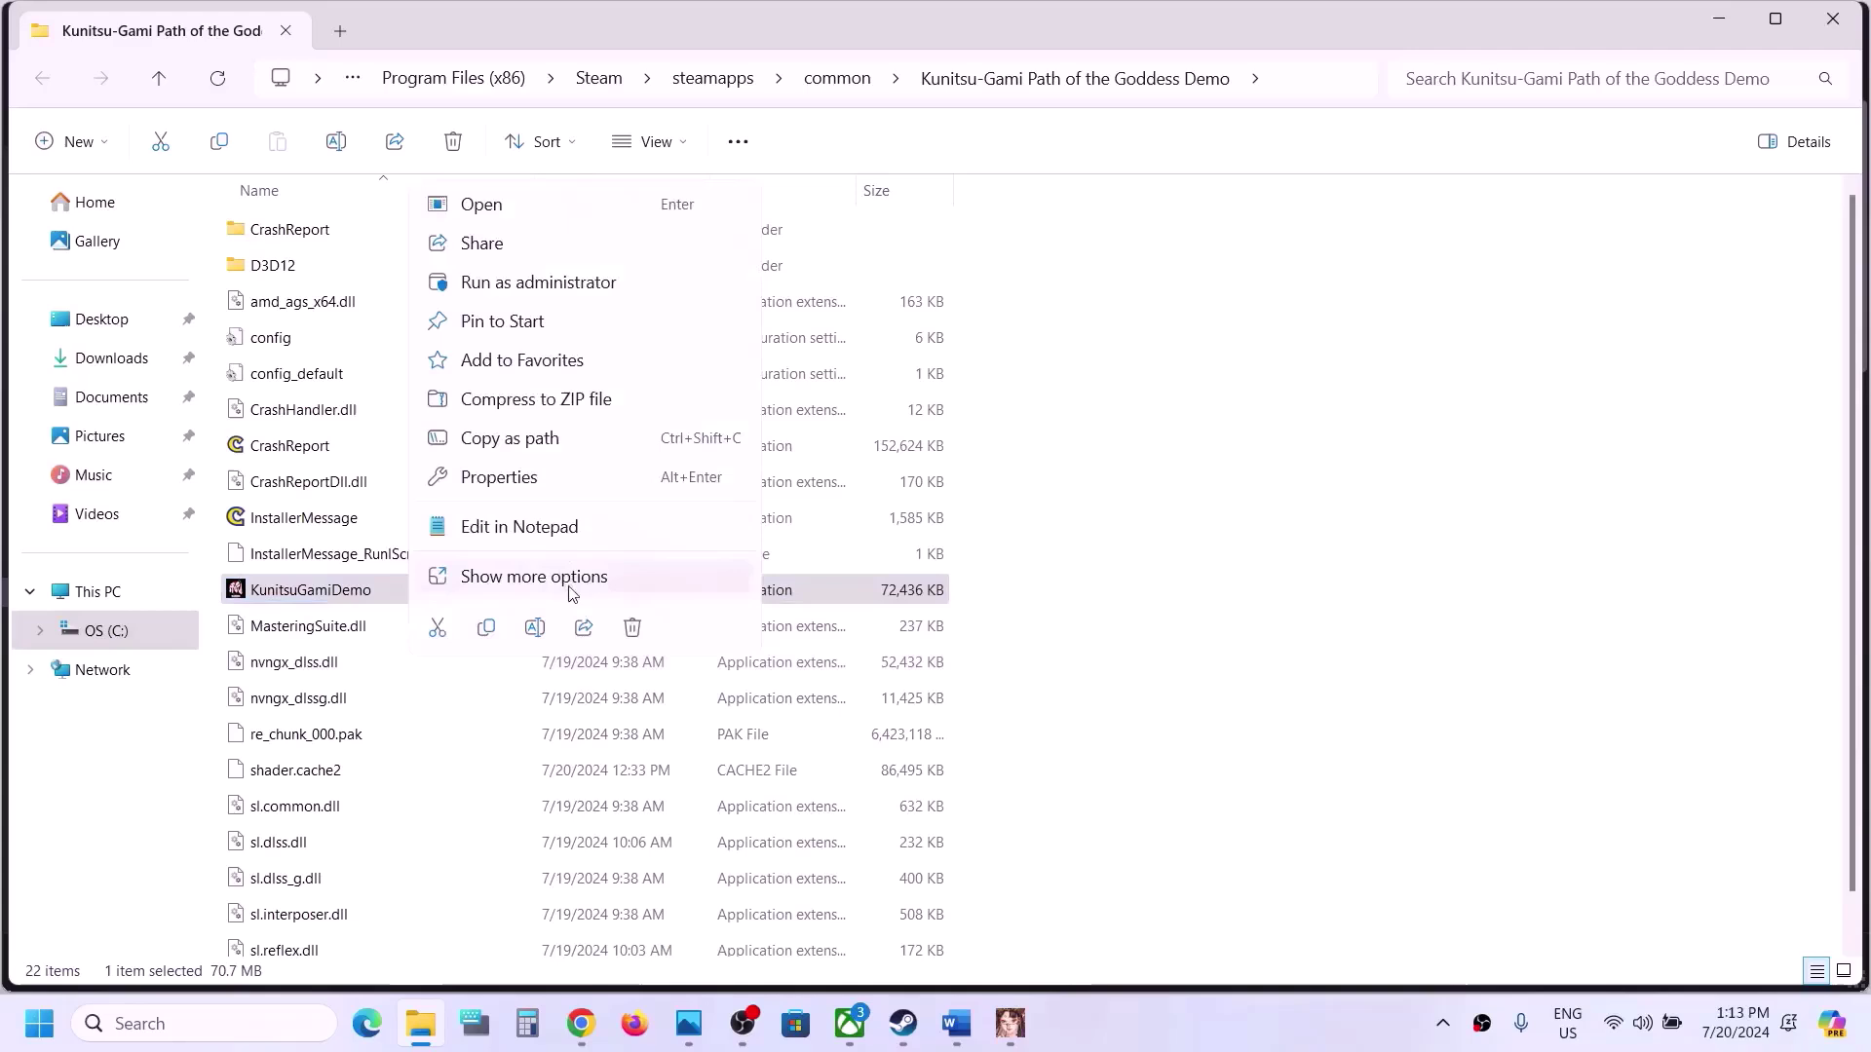
pyautogui.click(522, 477)
pyautogui.click(610, 388)
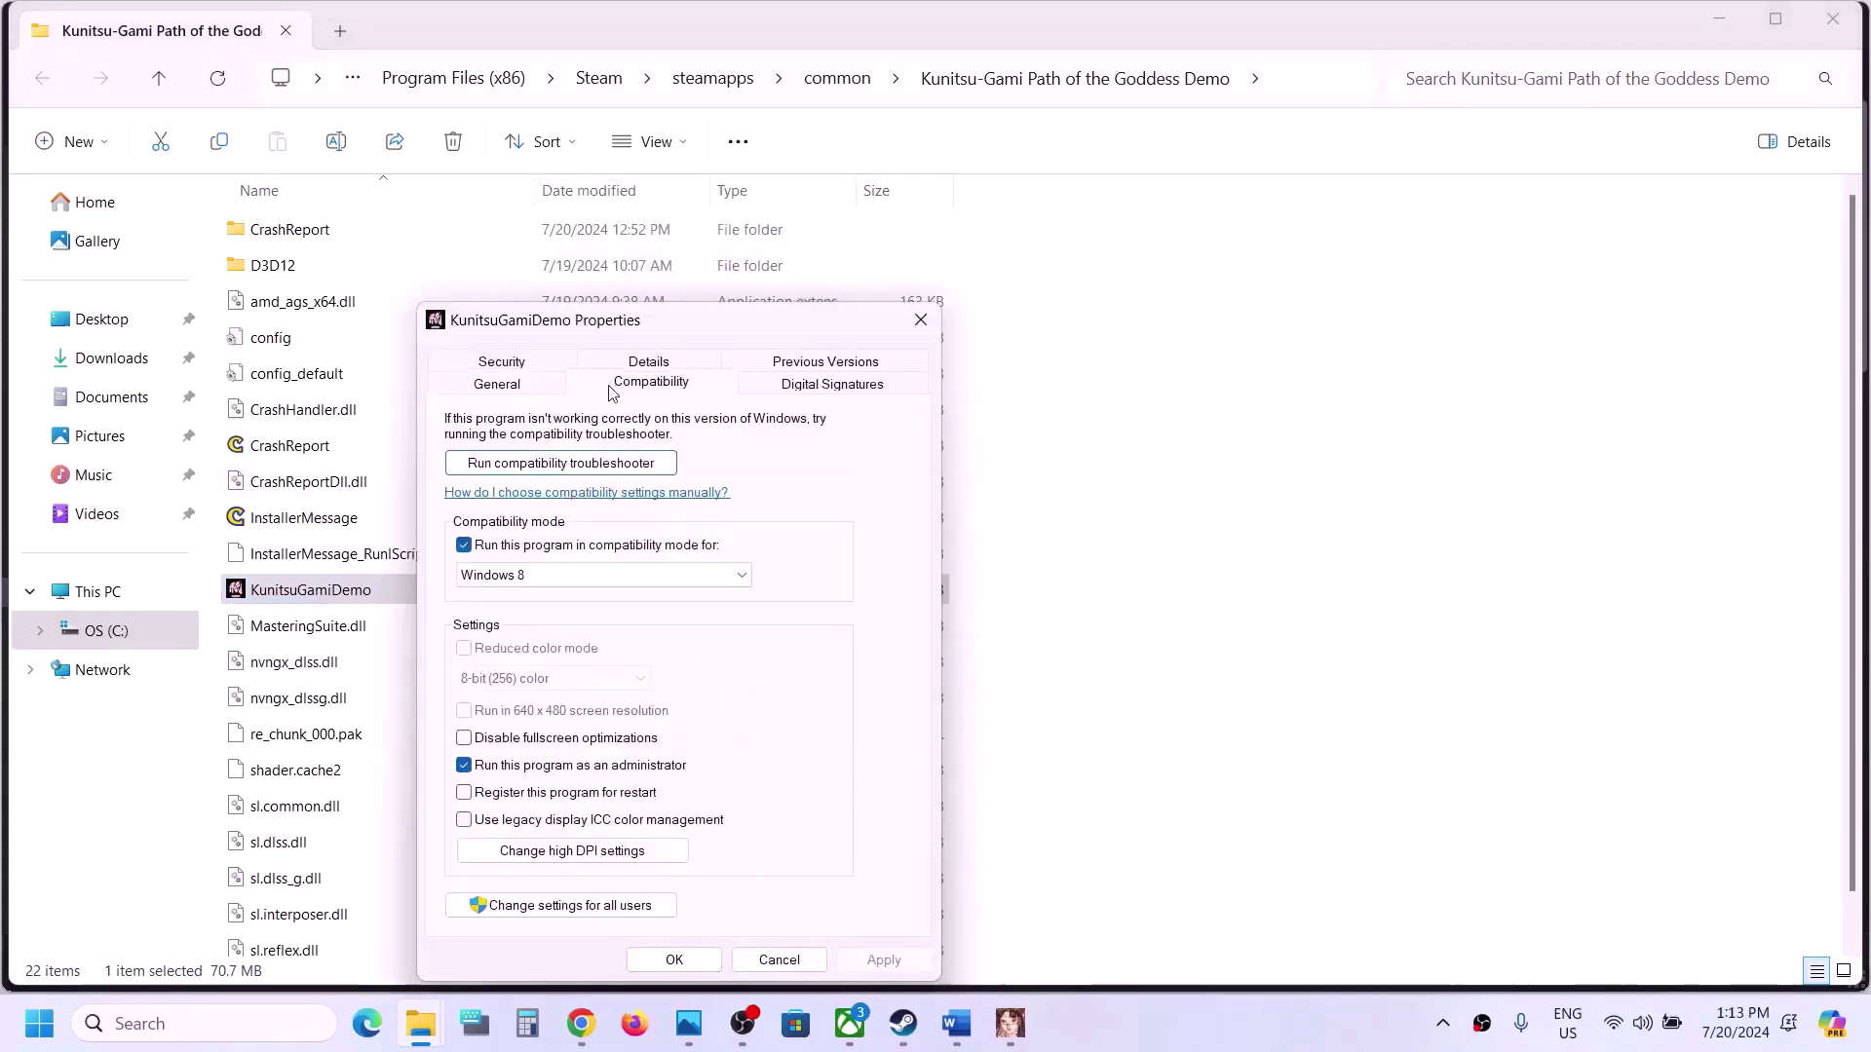
pyautogui.click(542, 574)
pyautogui.click(526, 642)
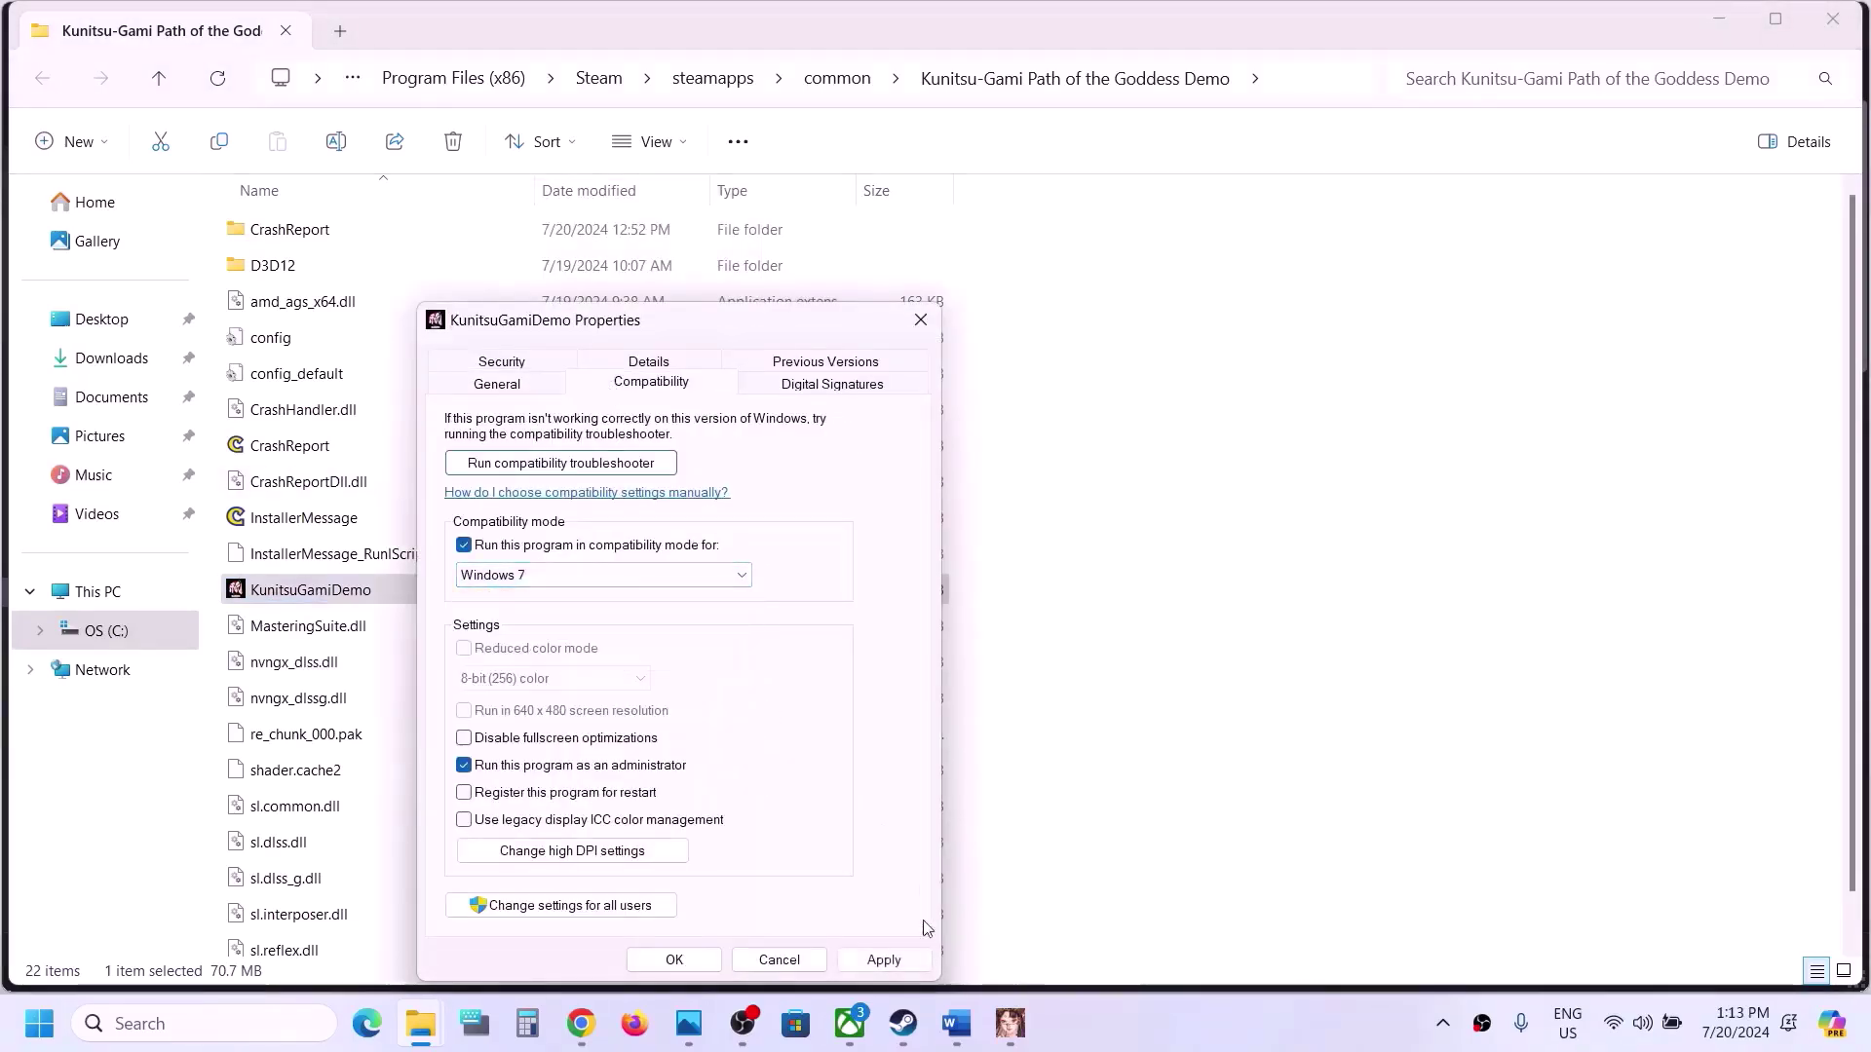
pyautogui.click(884, 960)
pyautogui.click(465, 739)
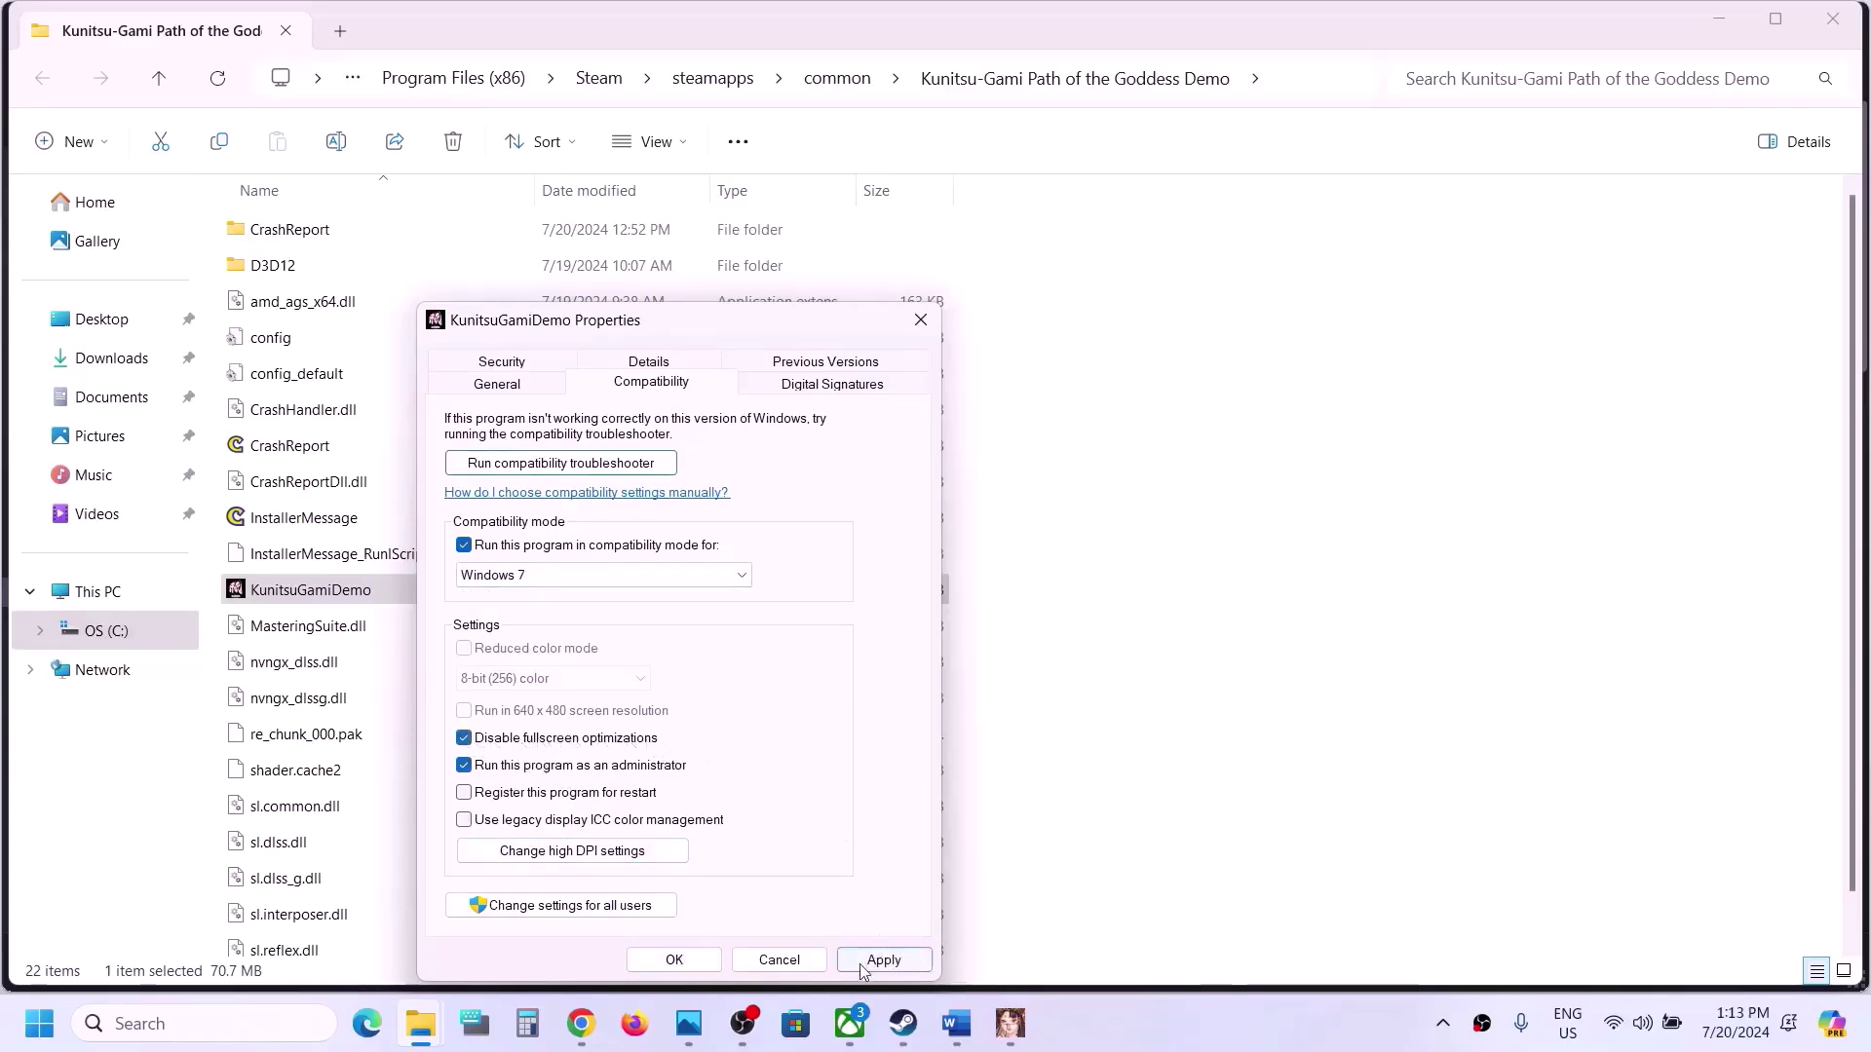
pyautogui.click(673, 960)
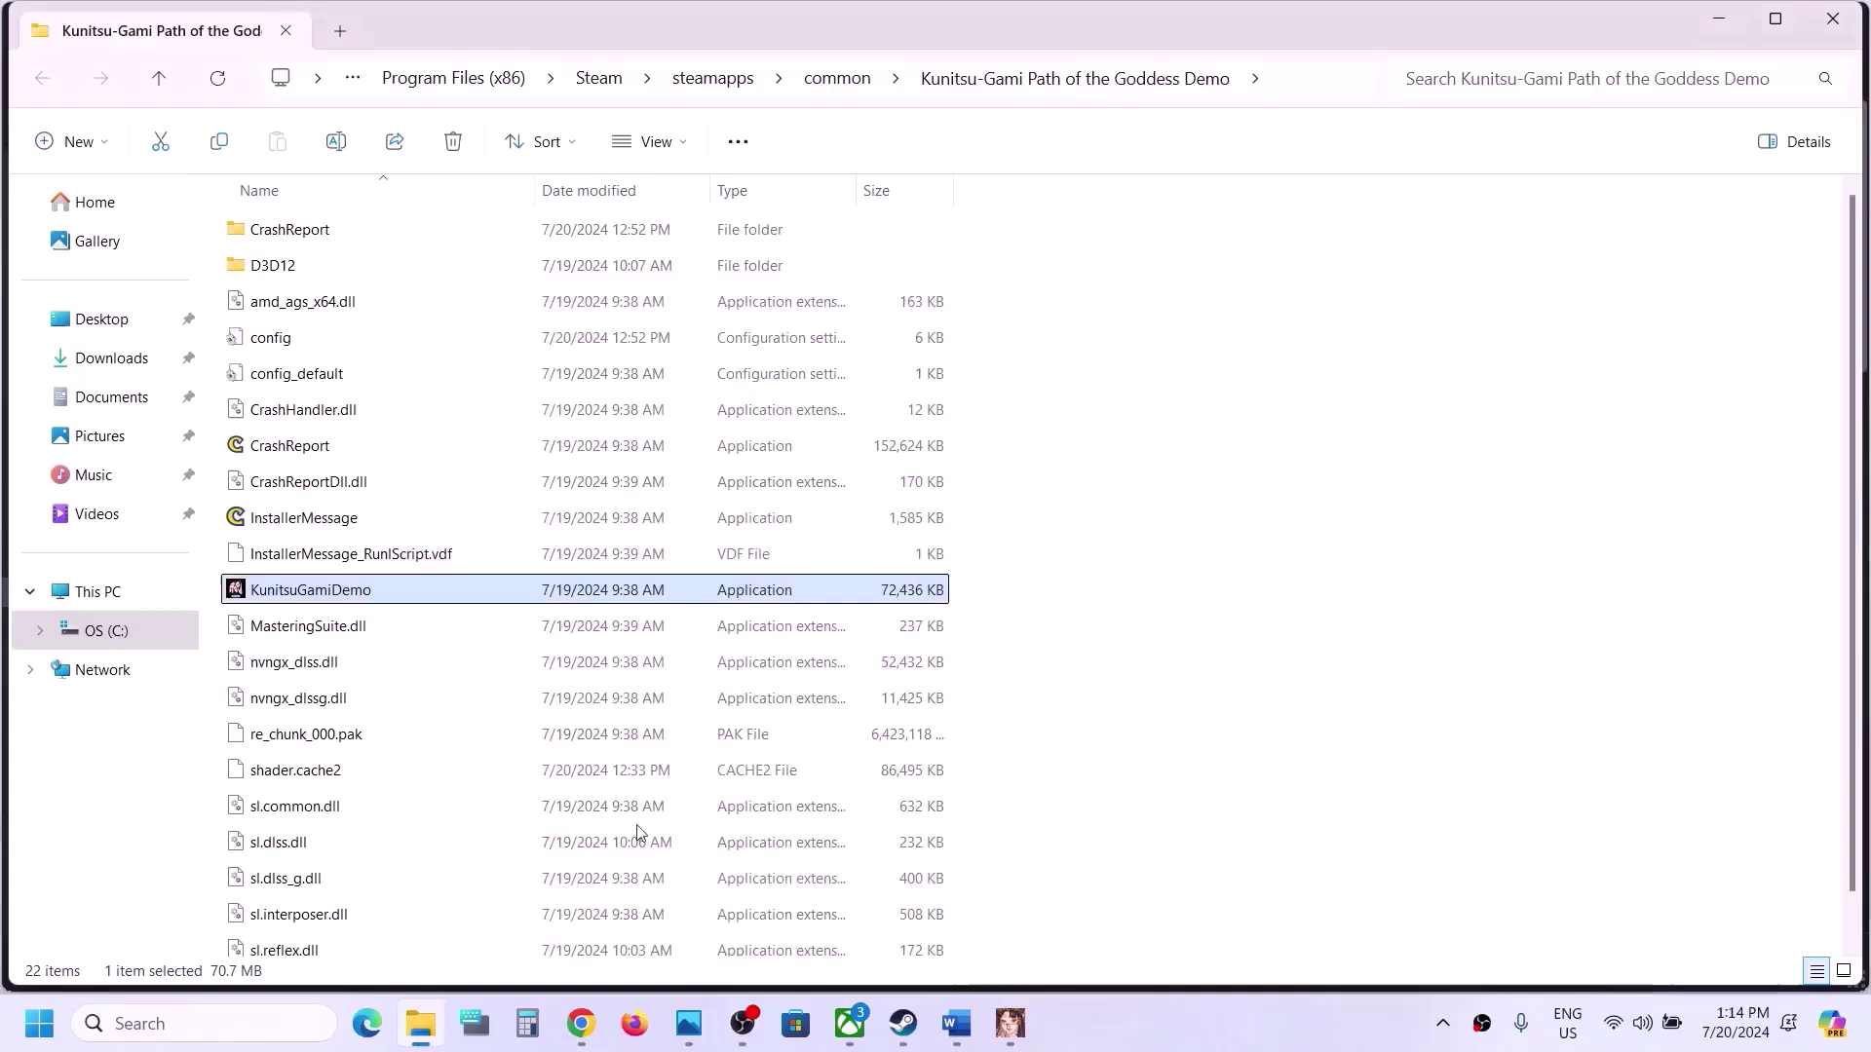
# Step: Clear compatibility mode, Disable fullscreen optimizations and Run this program as an administrator for KunitsuGamiDemo, and save the settings
pyautogui.rightClick(308, 589)
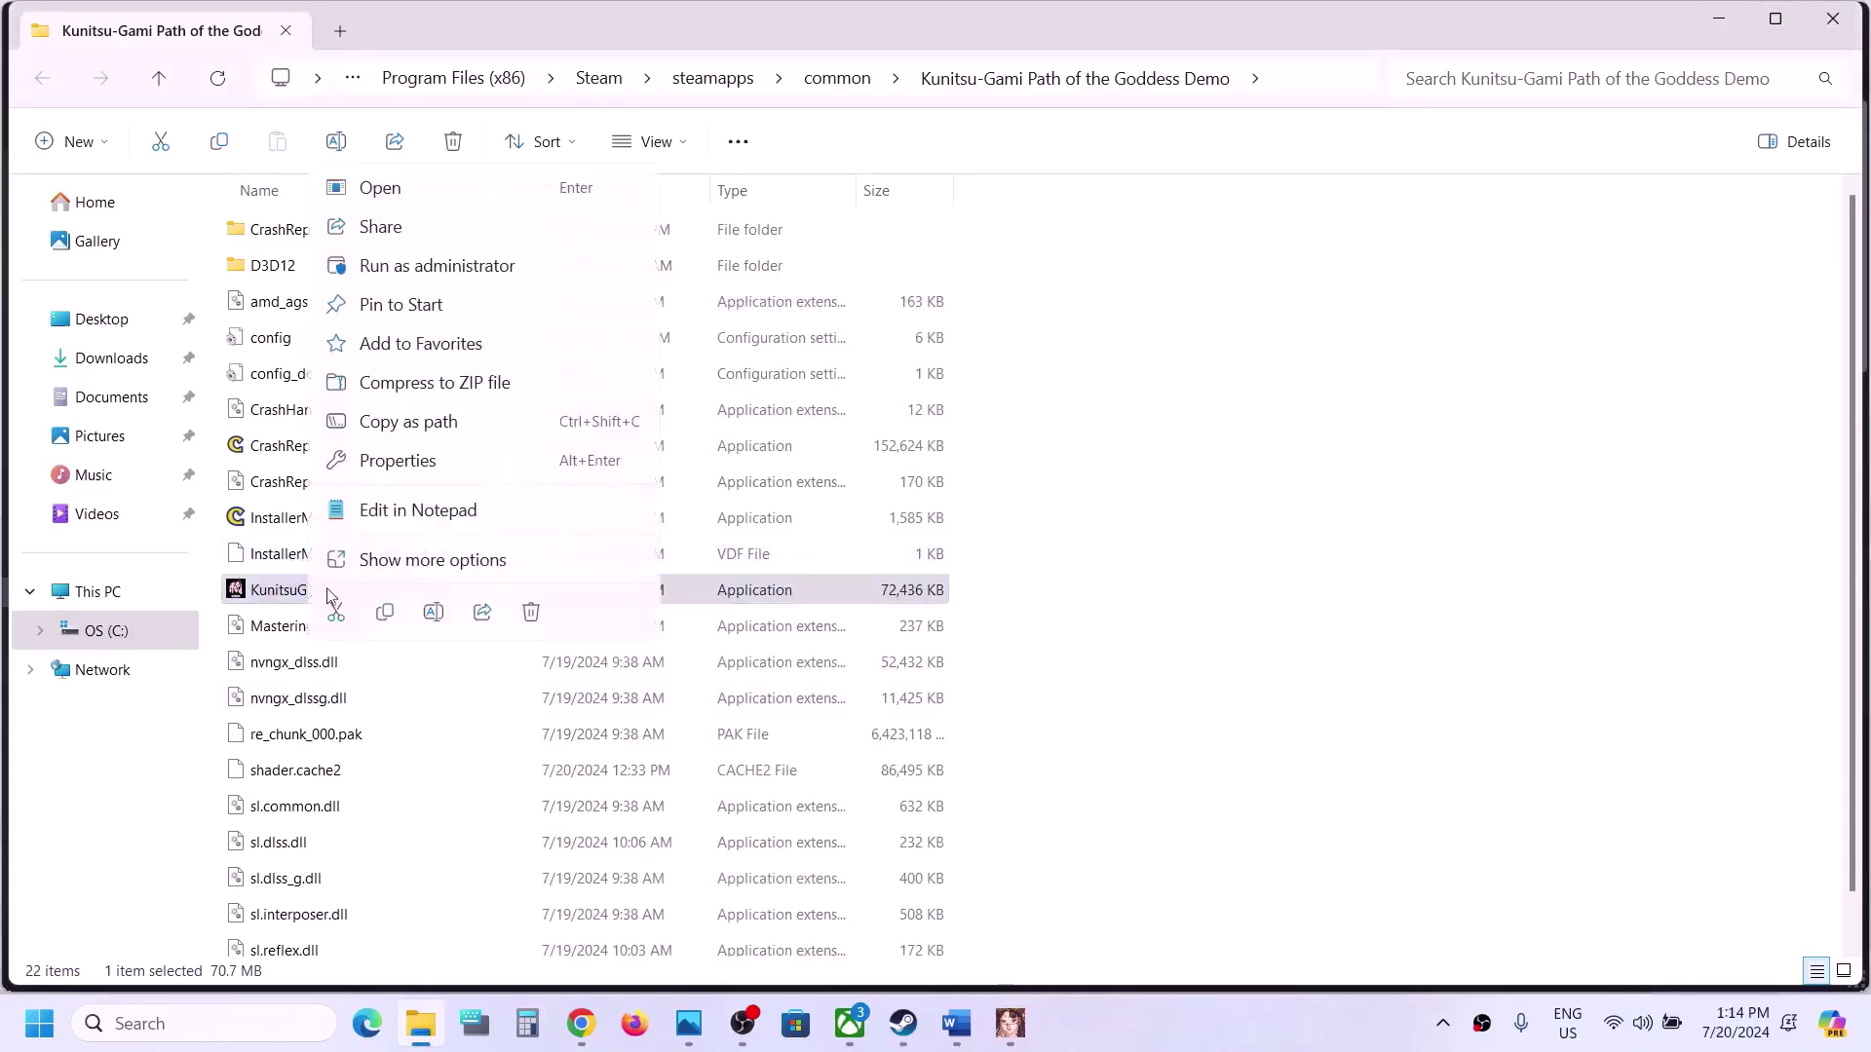
pyautogui.click(431, 470)
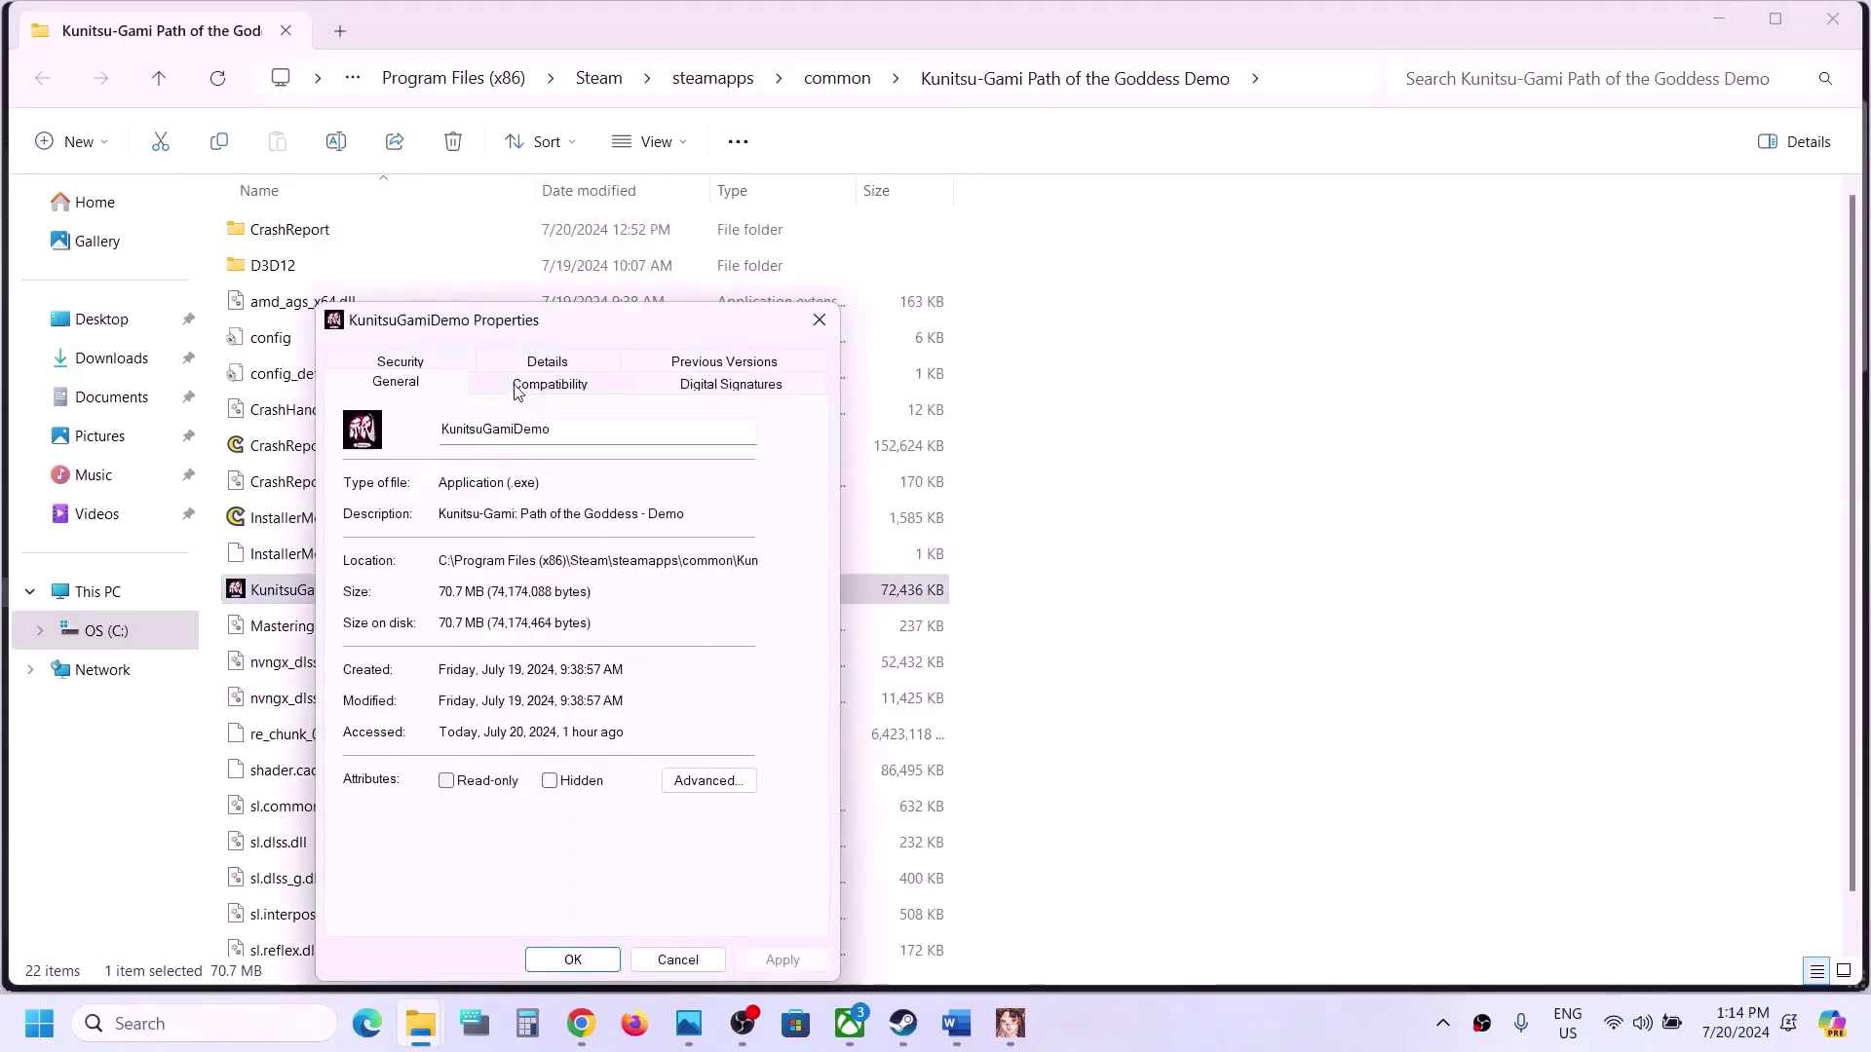
pyautogui.click(520, 385)
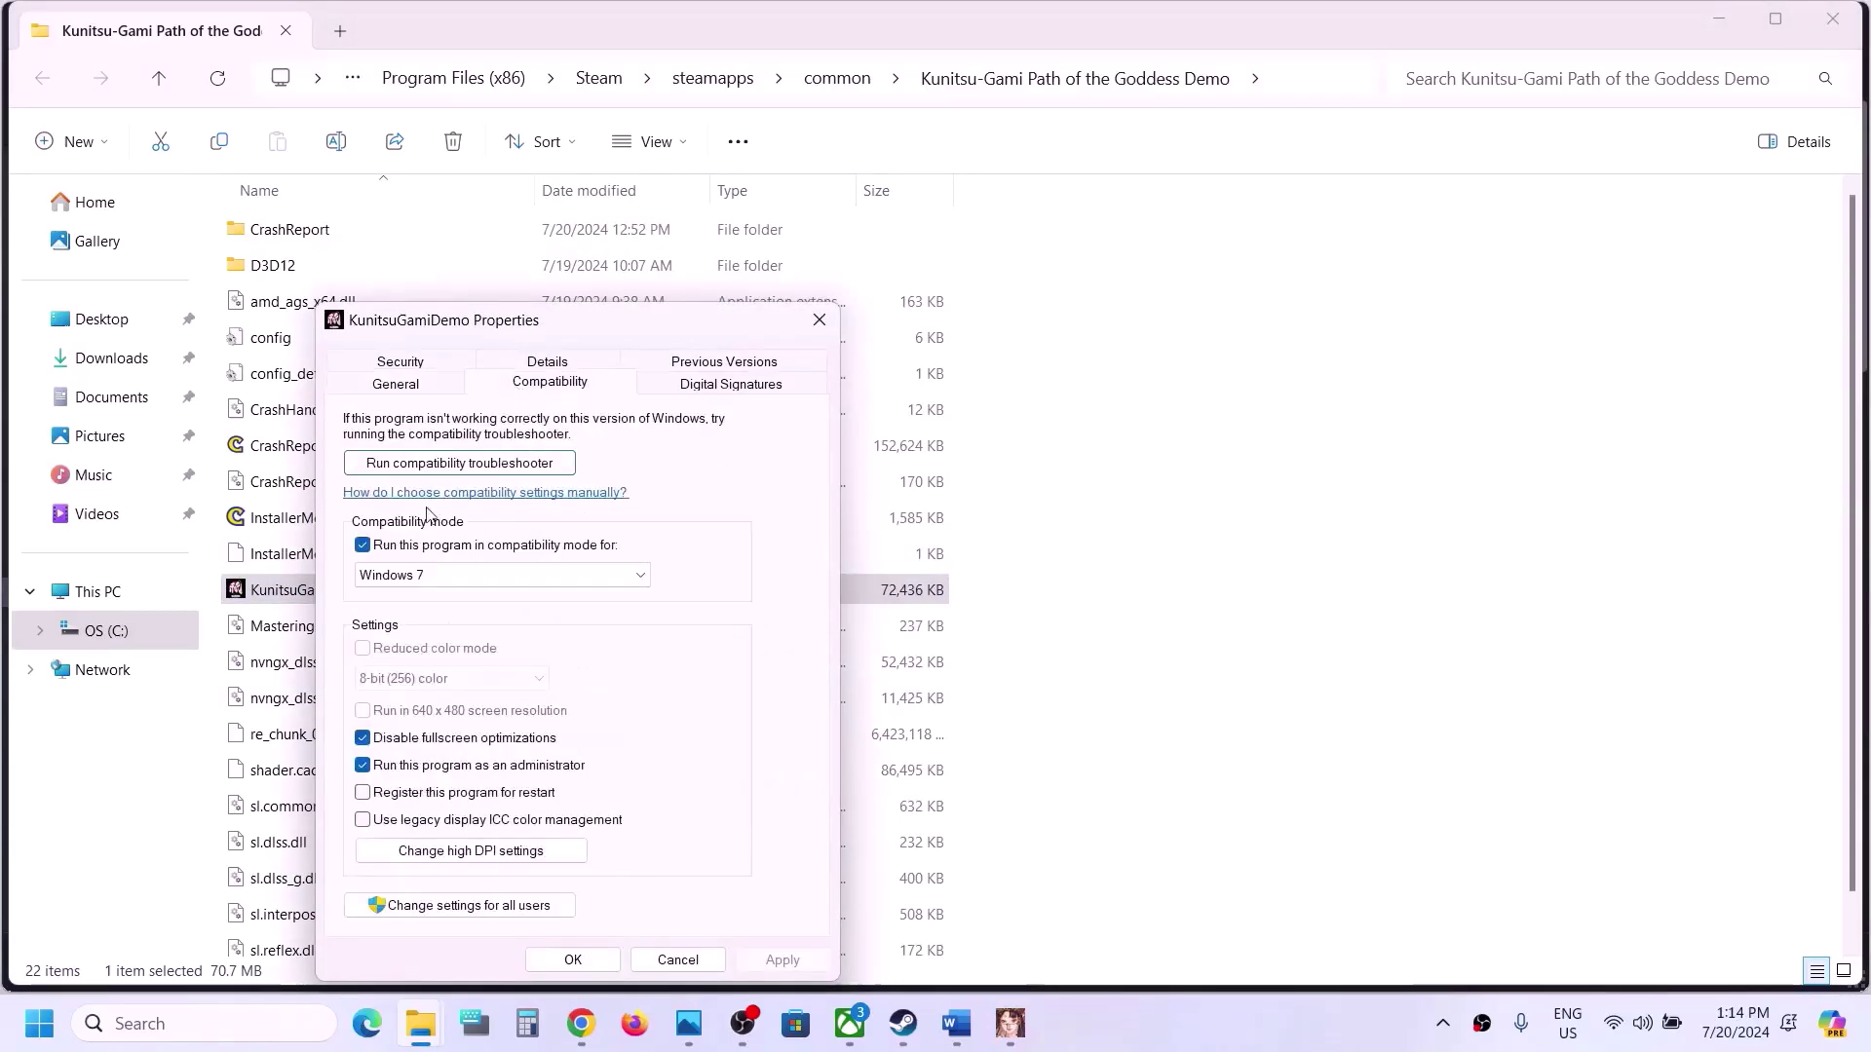
pyautogui.click(363, 546)
pyautogui.click(364, 739)
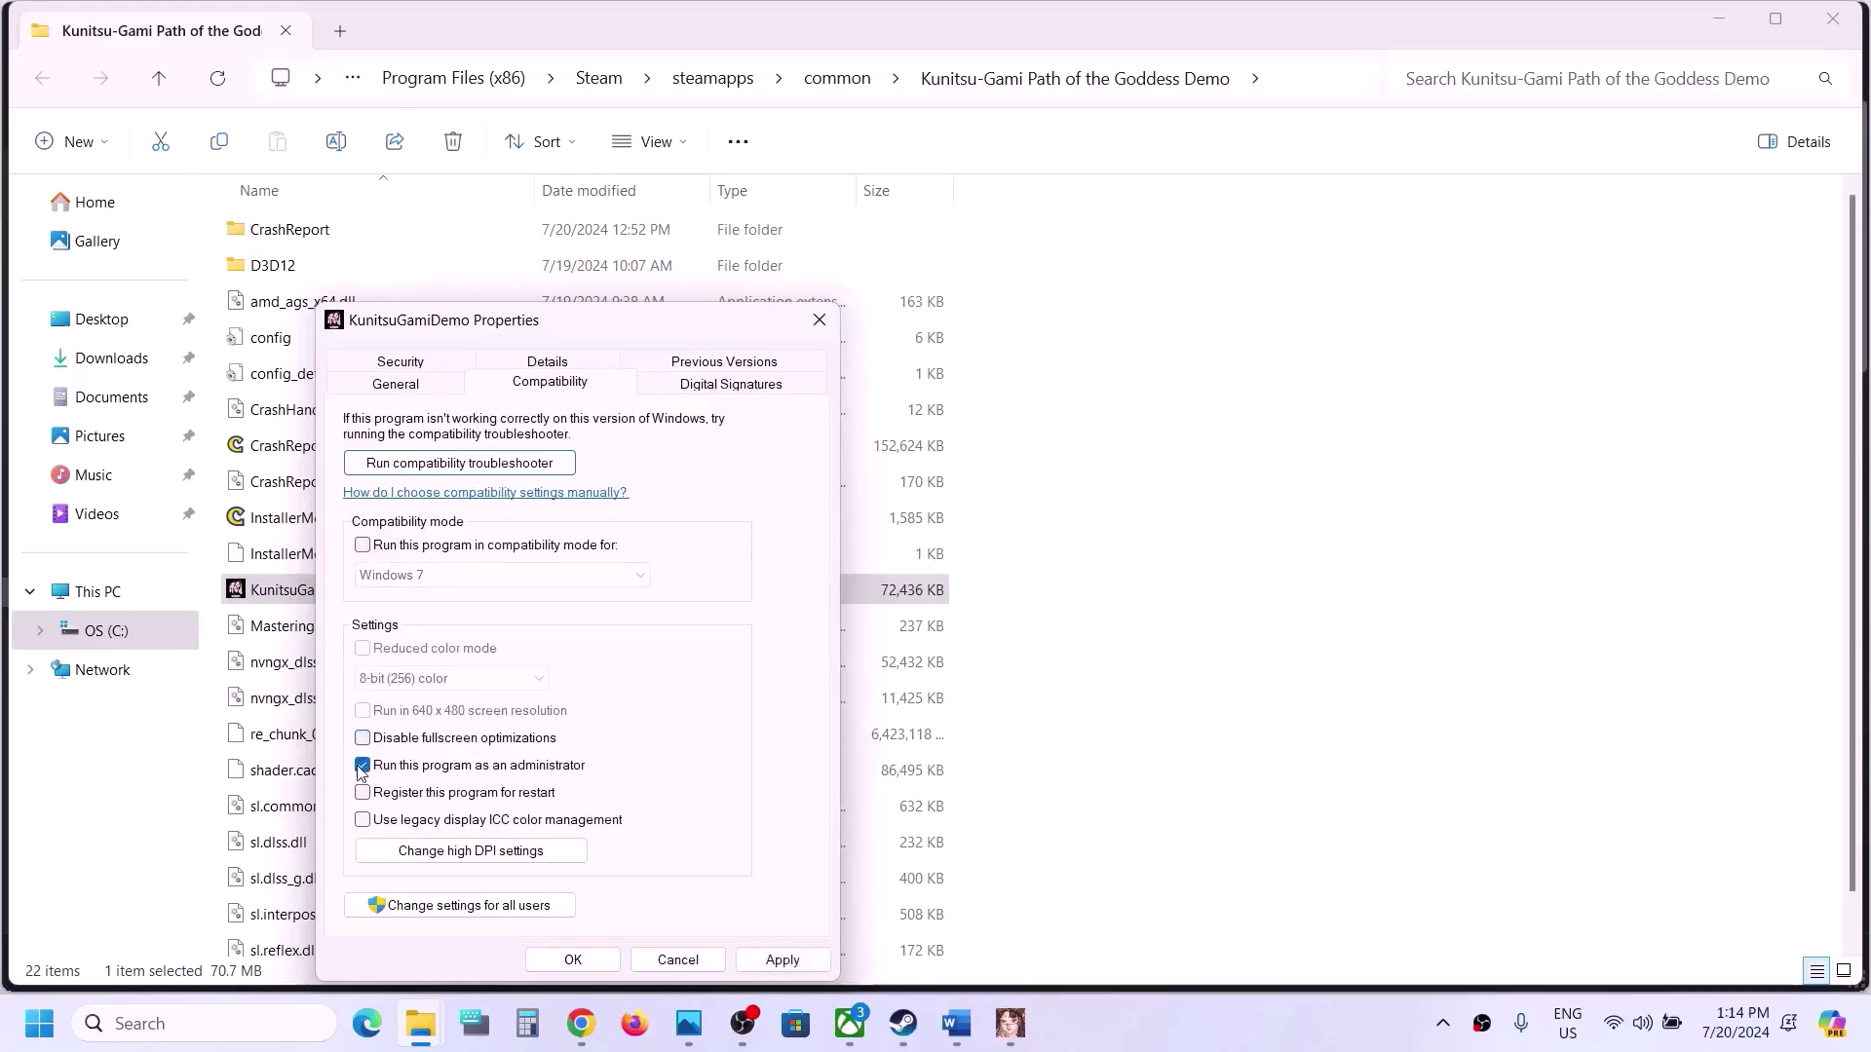
pyautogui.click(779, 959)
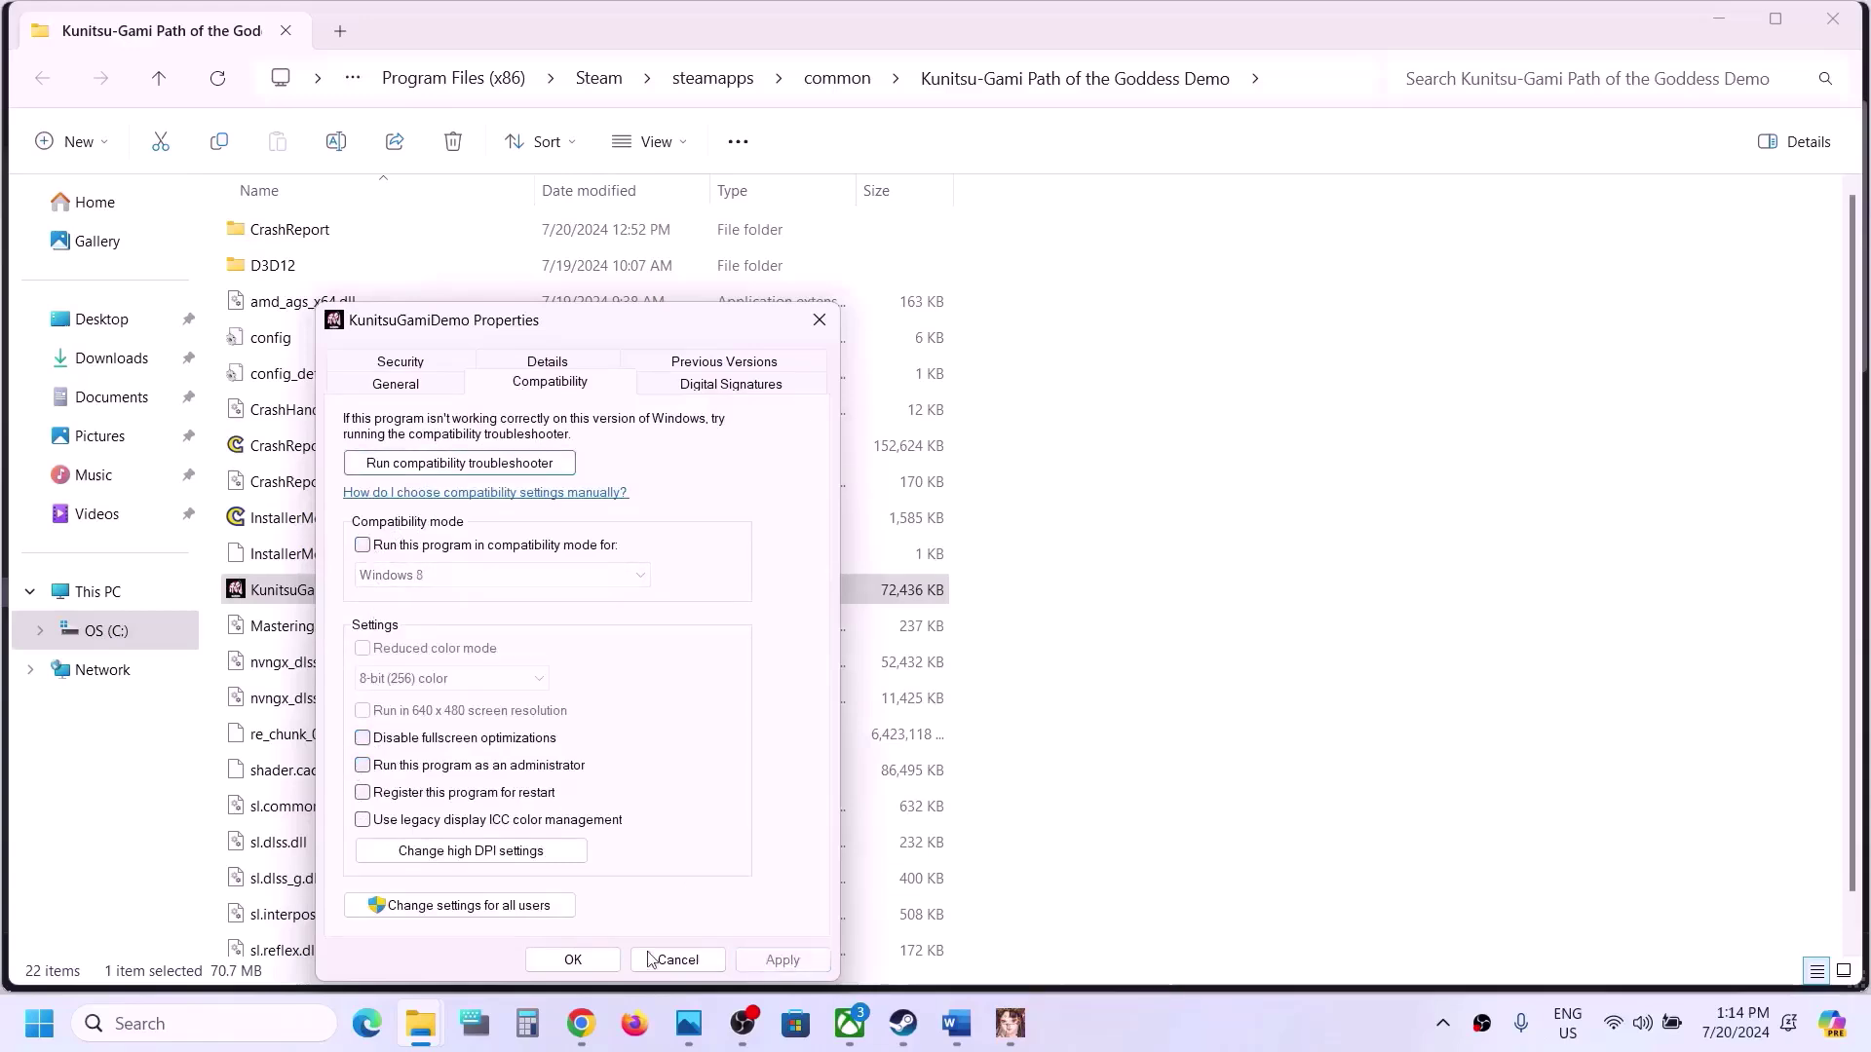
pyautogui.click(584, 960)
# Step: Switch to the Word document and highlight "run steam and game as an administrator" in Step 2
pyautogui.click(956, 1023)
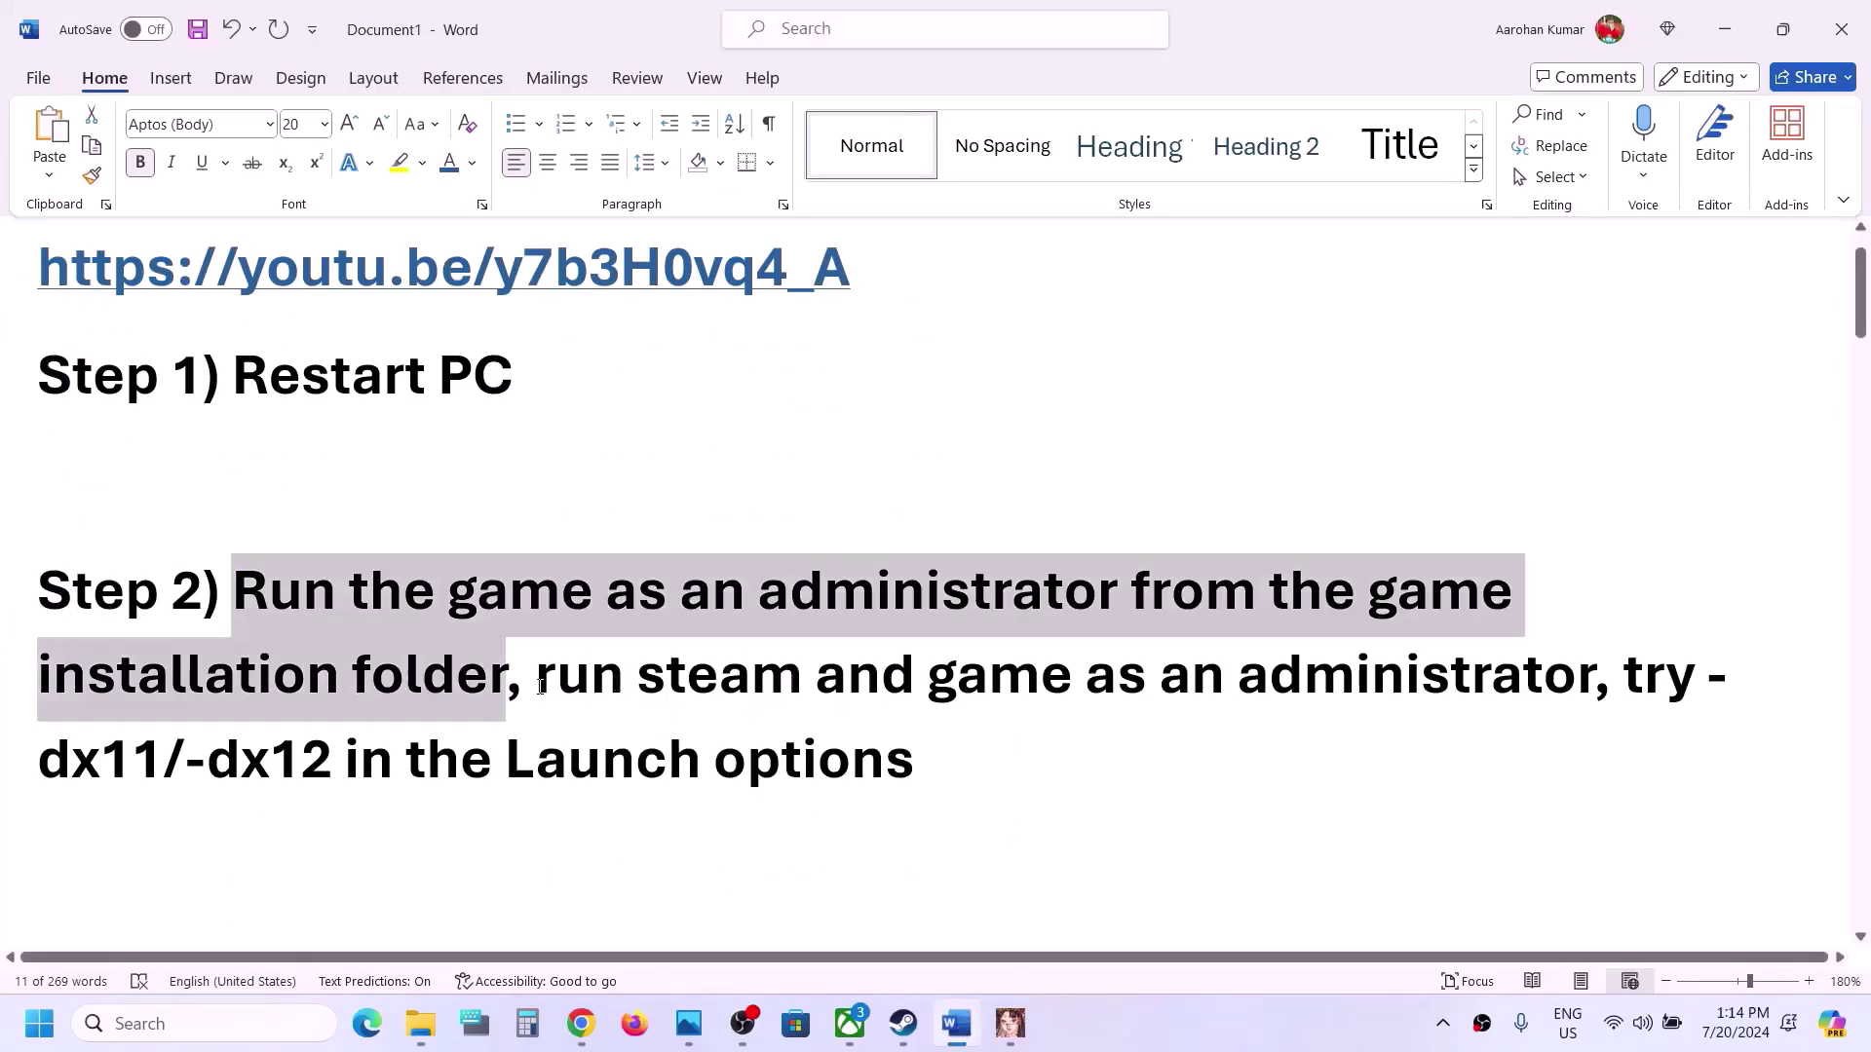
pyautogui.moveTo(540, 687); pyautogui.dragTo(1593, 682)
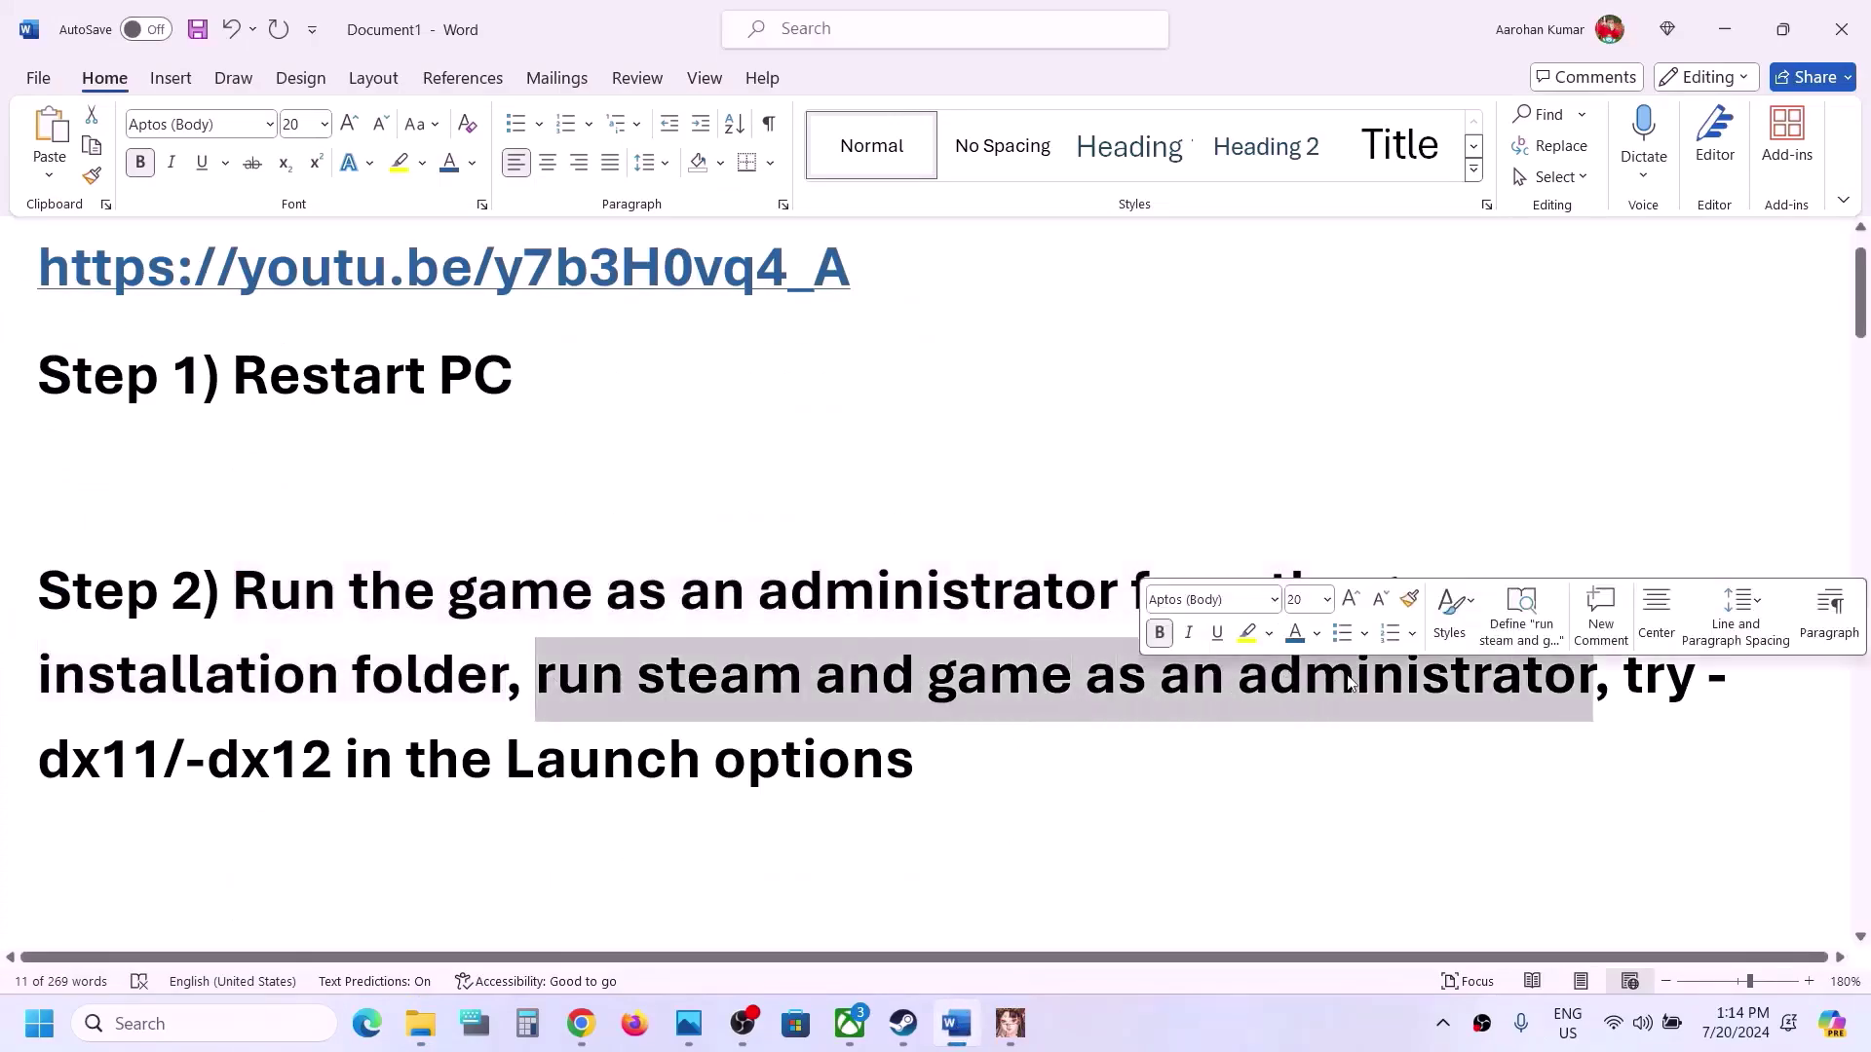
pyautogui.click(153, 1020)
pyautogui.write('s')
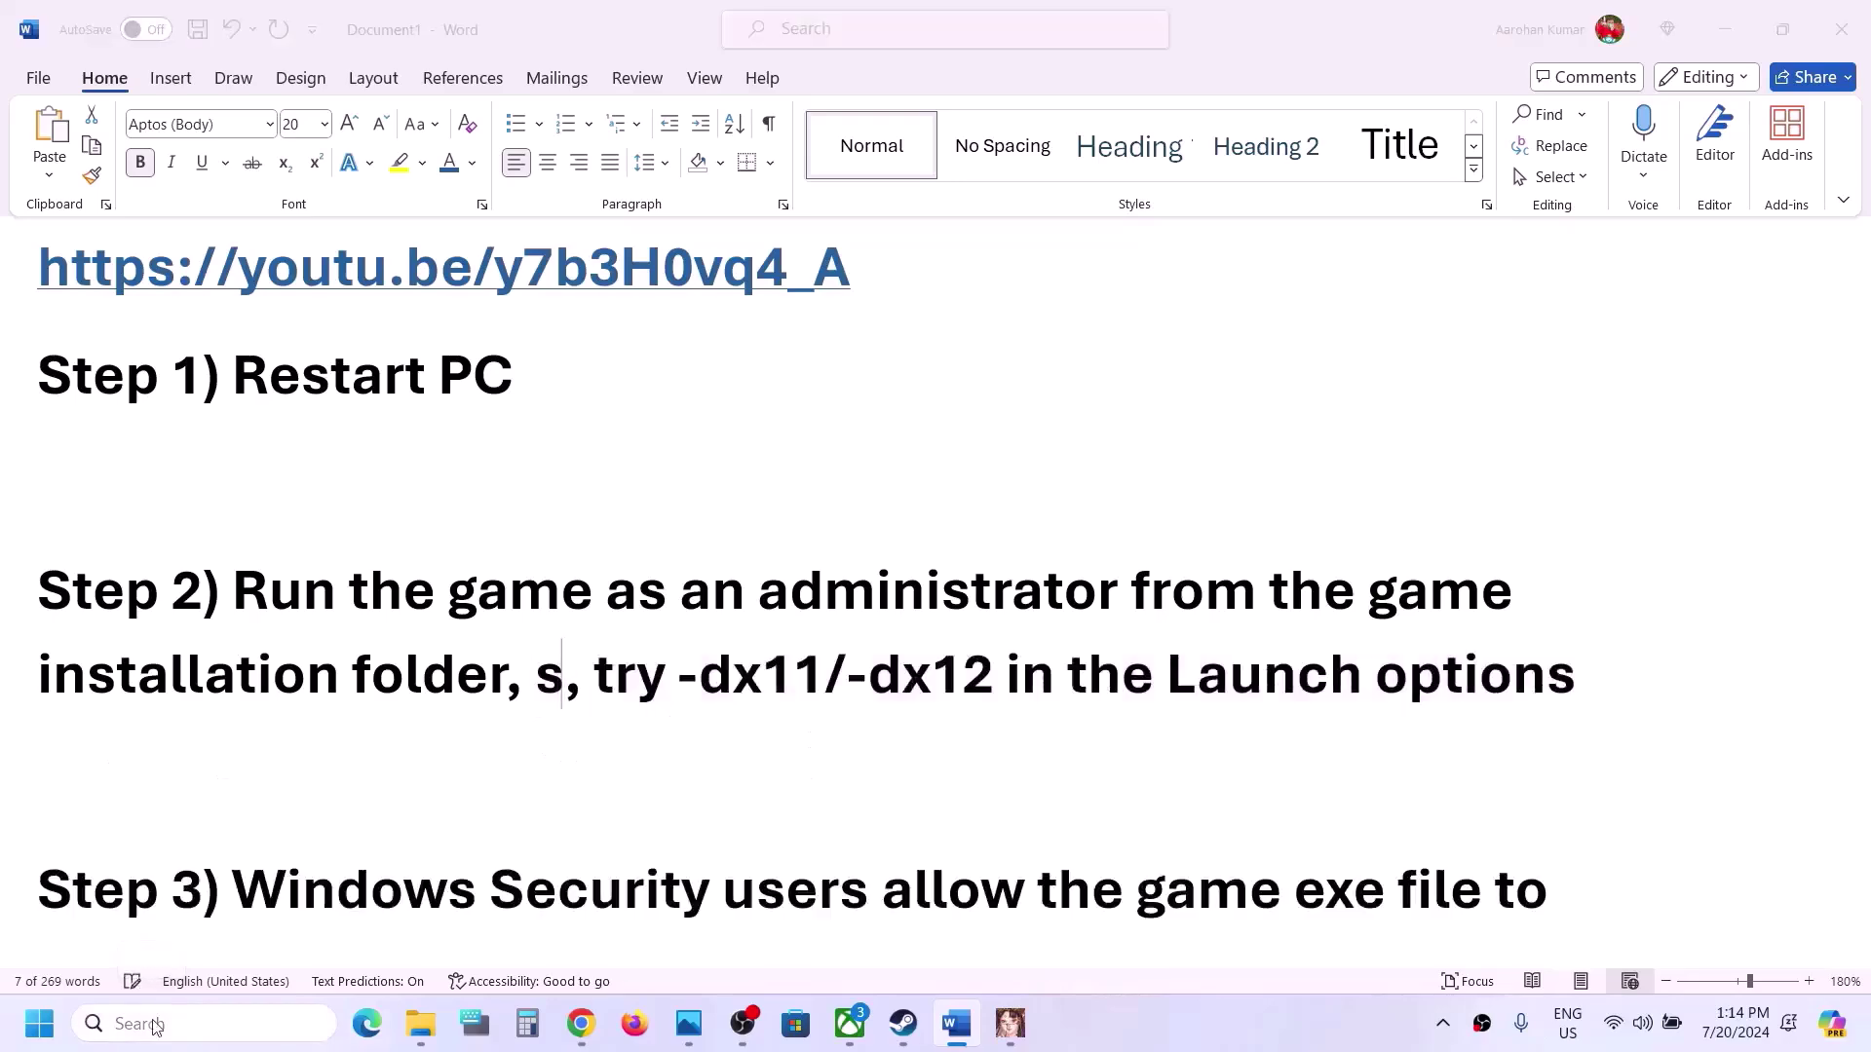
pyautogui.write('team')
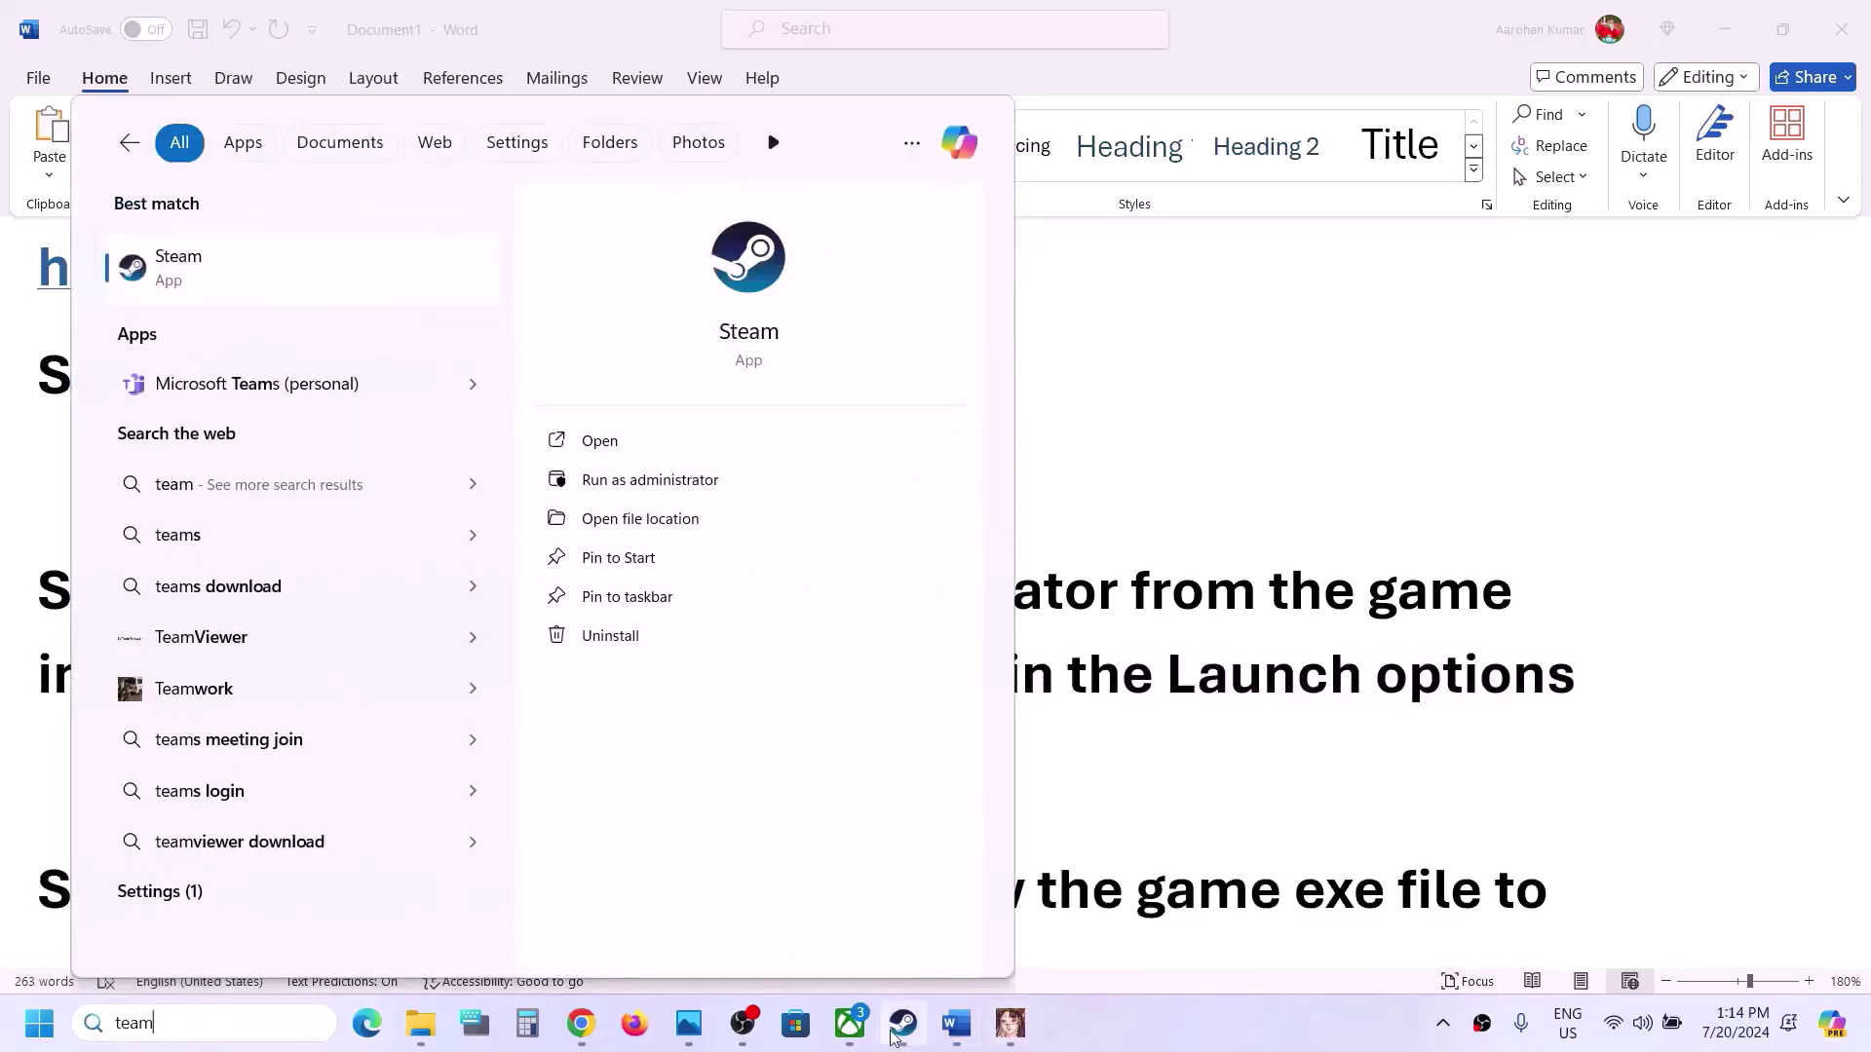
# Step: Switch to Steam to view its client menu with Exit, and search Windows for steam to show its Run as administrator option
pyautogui.click(893, 1036)
pyautogui.click(56, 22)
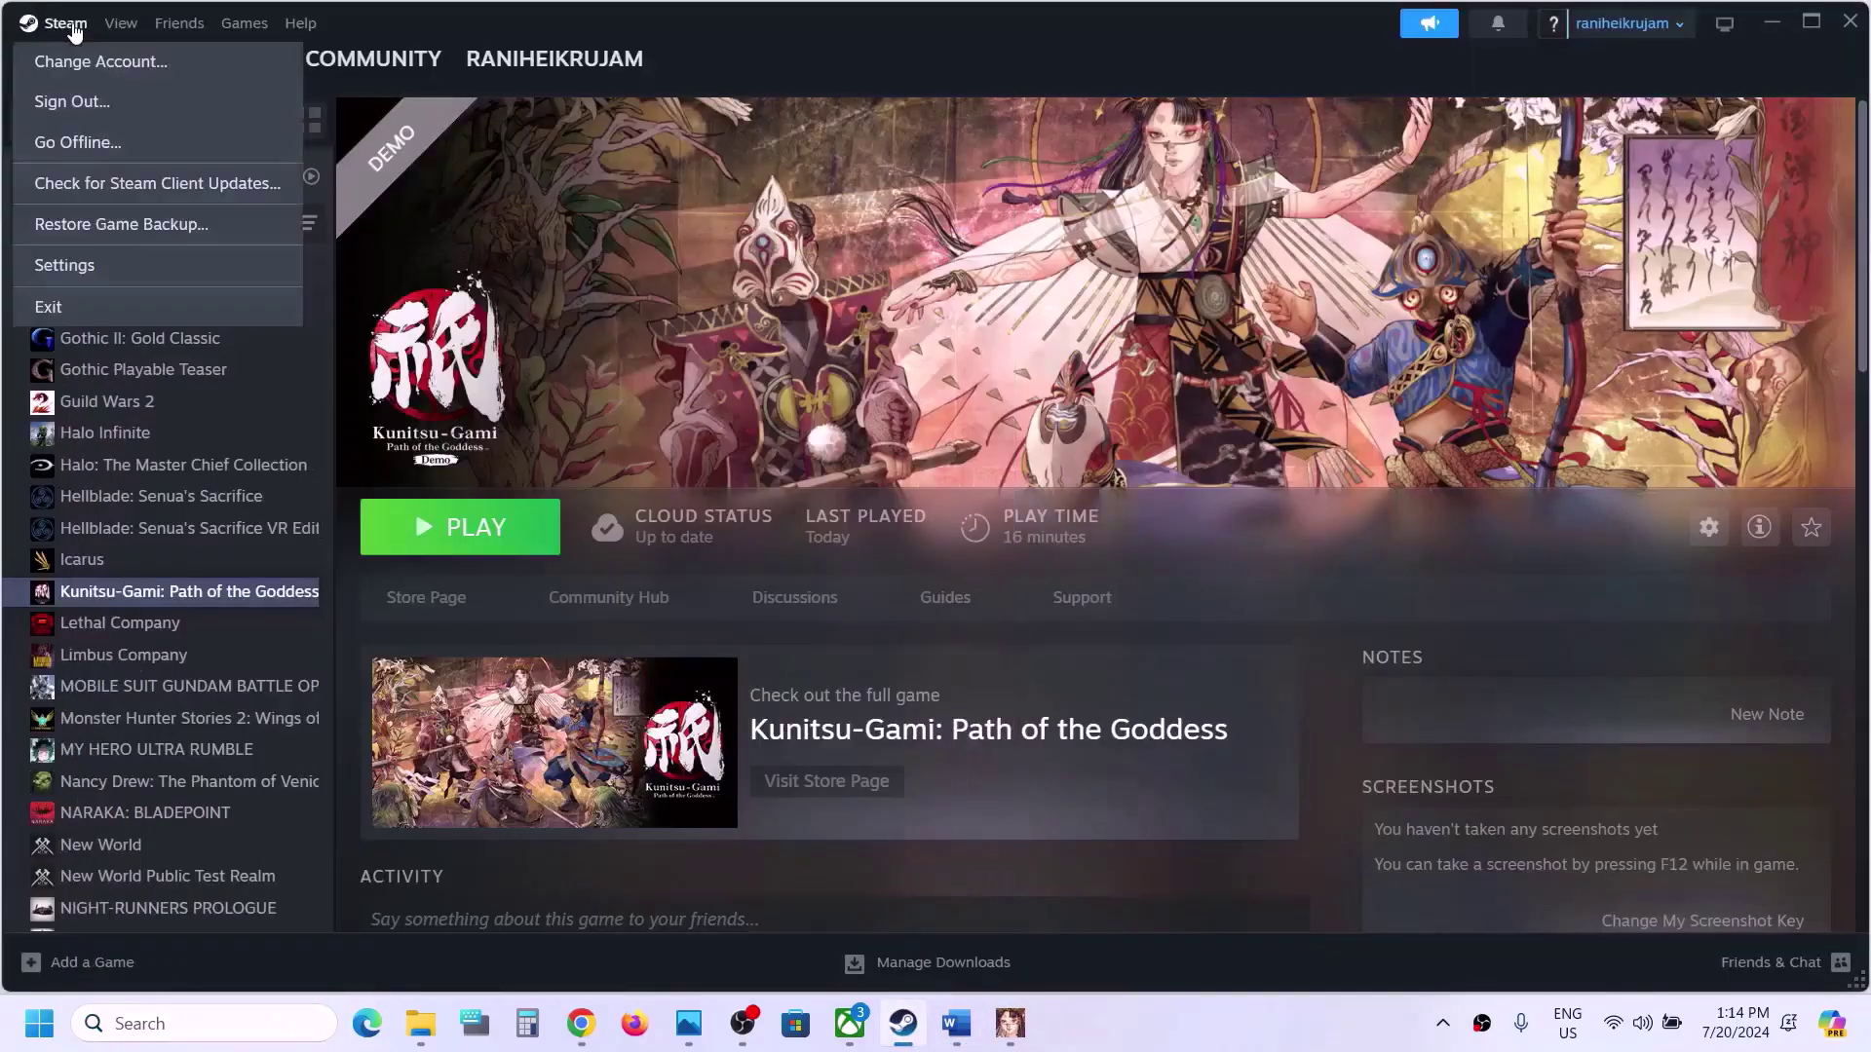
pyautogui.click(214, 1023)
pyautogui.write('steam')
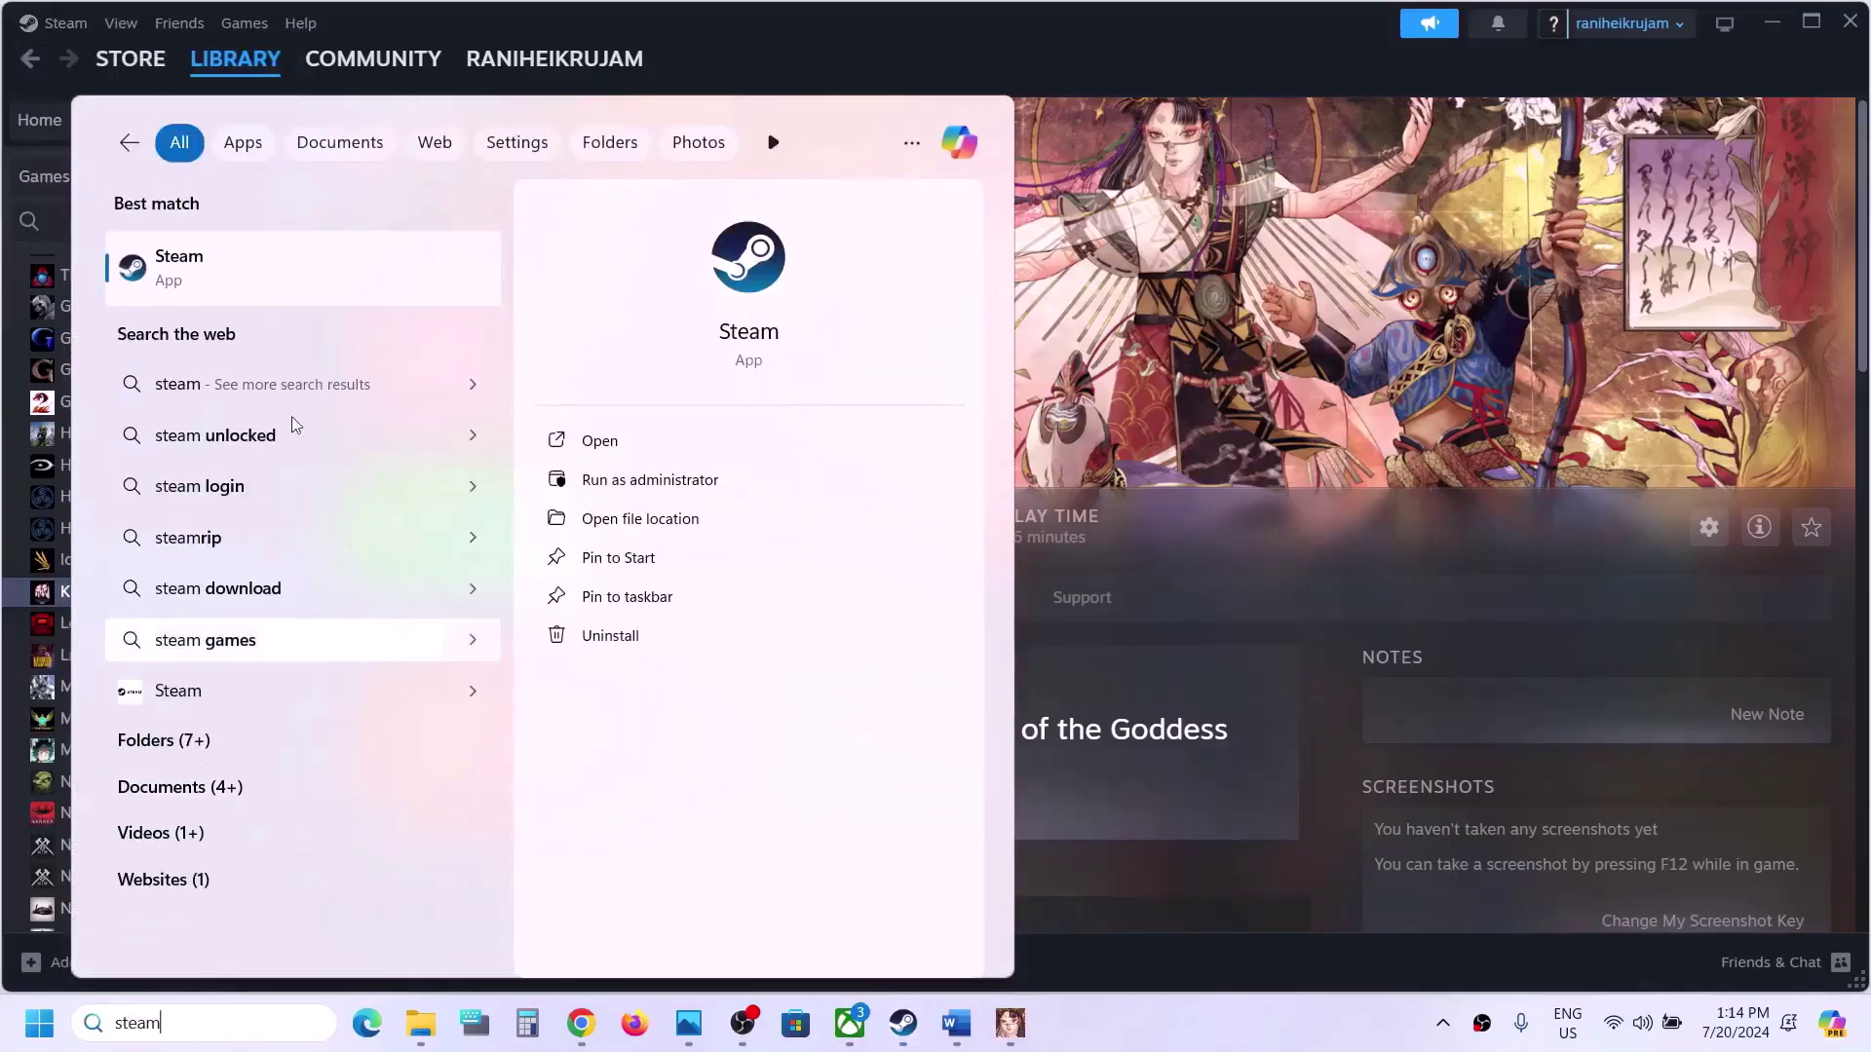
pyautogui.rightClick(304, 298)
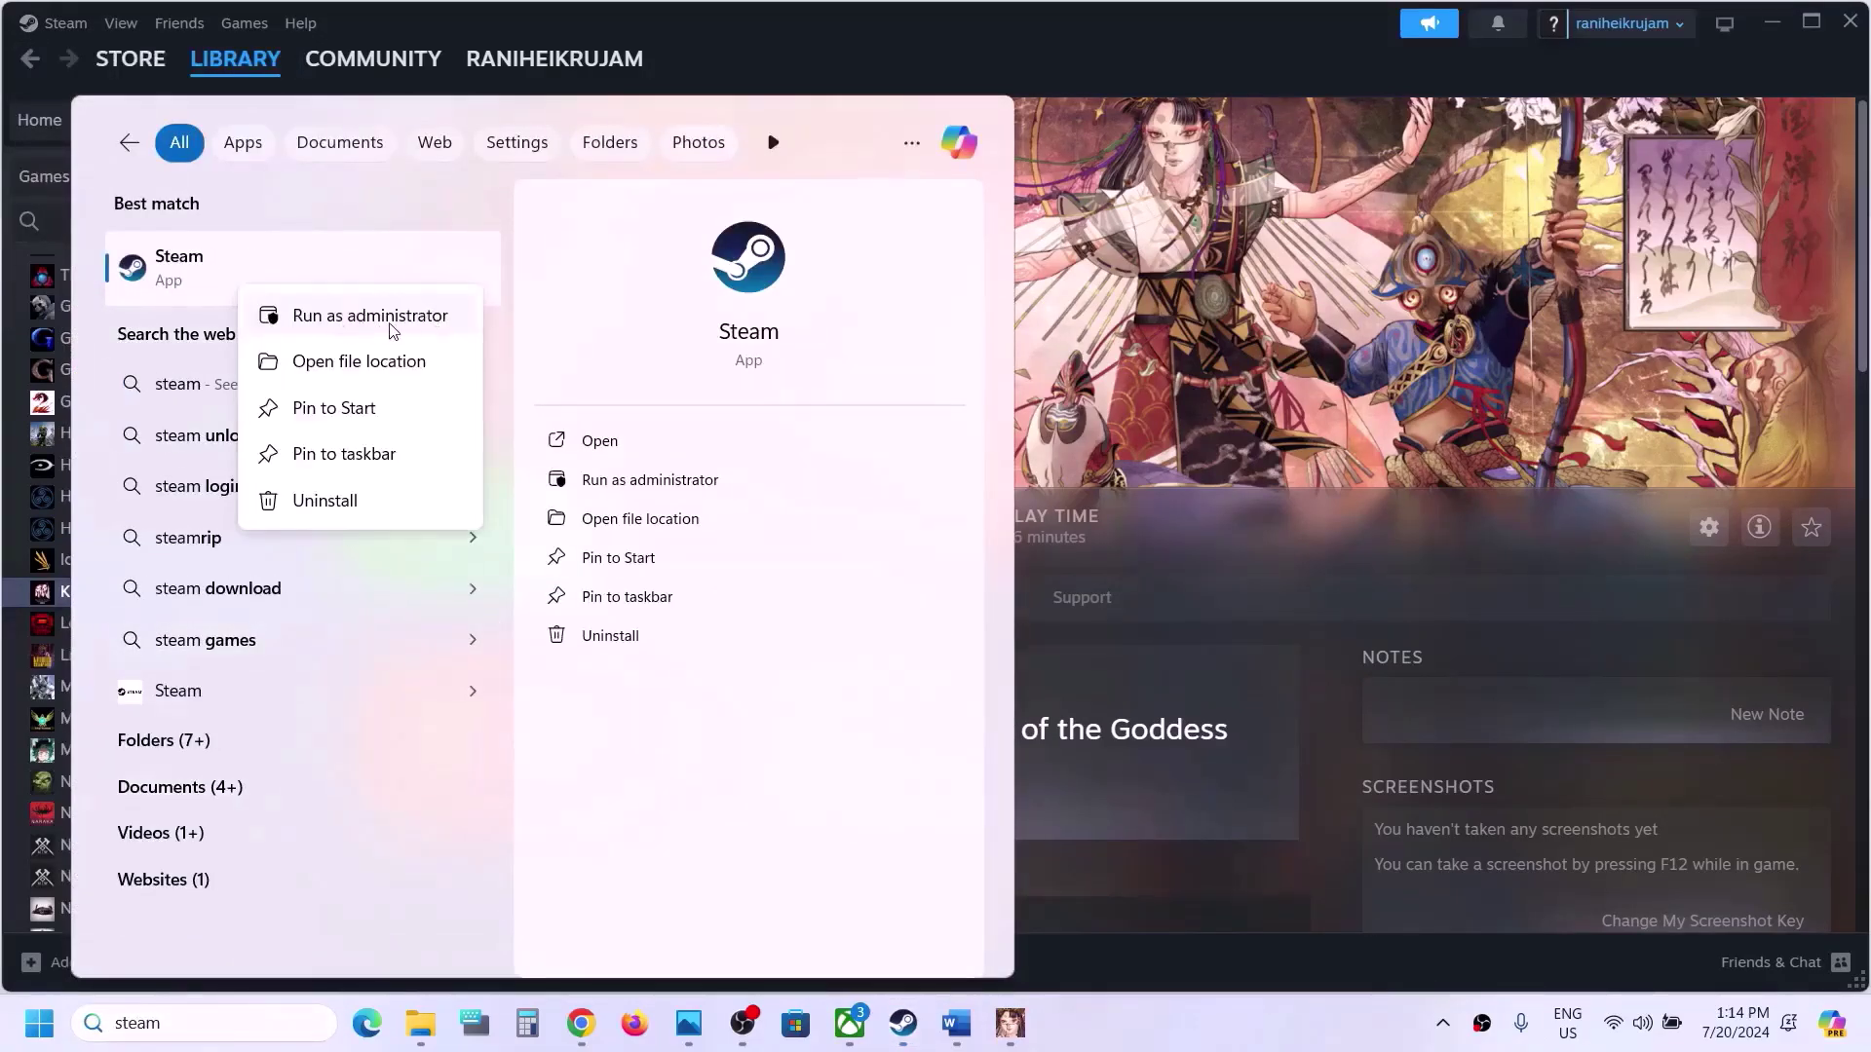
# Step: Switch to Word and restore the overwritten phrase "run steam and game as an administrator" in Step 2
pyautogui.click(977, 1018)
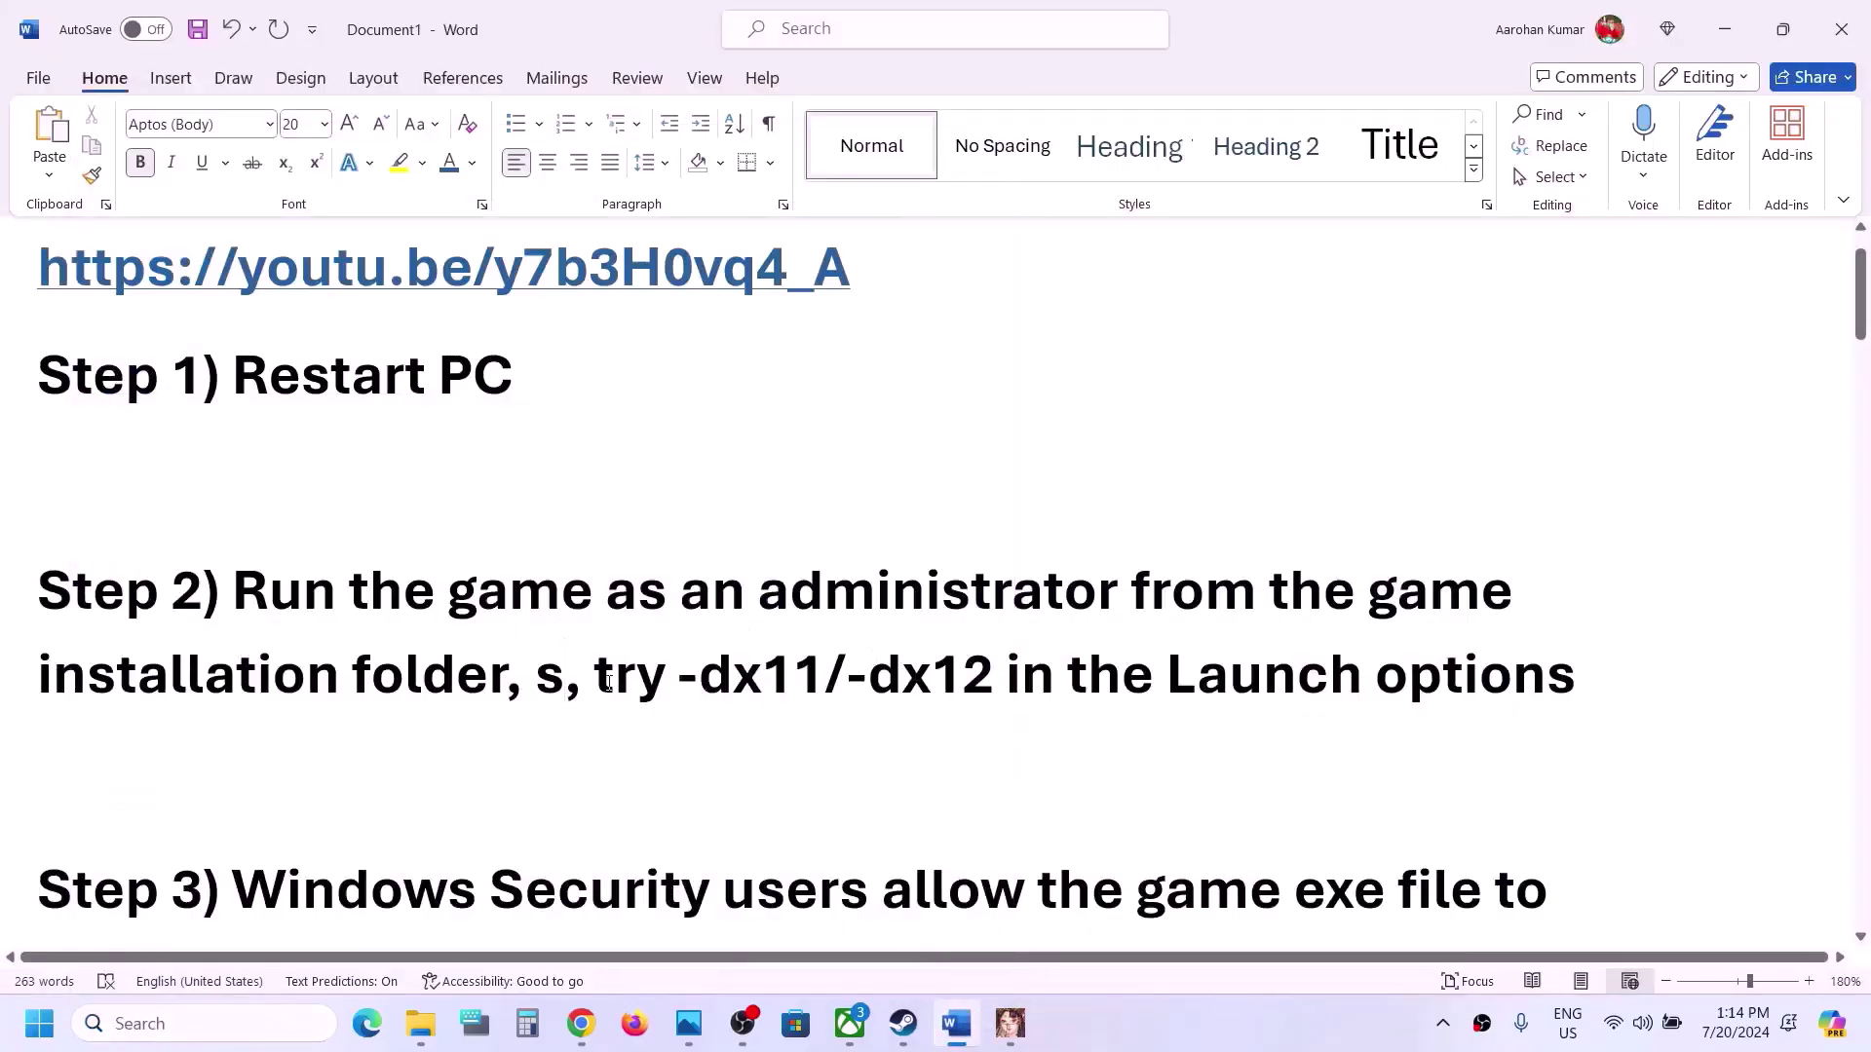
pyautogui.write('run steam and game as an administrator')
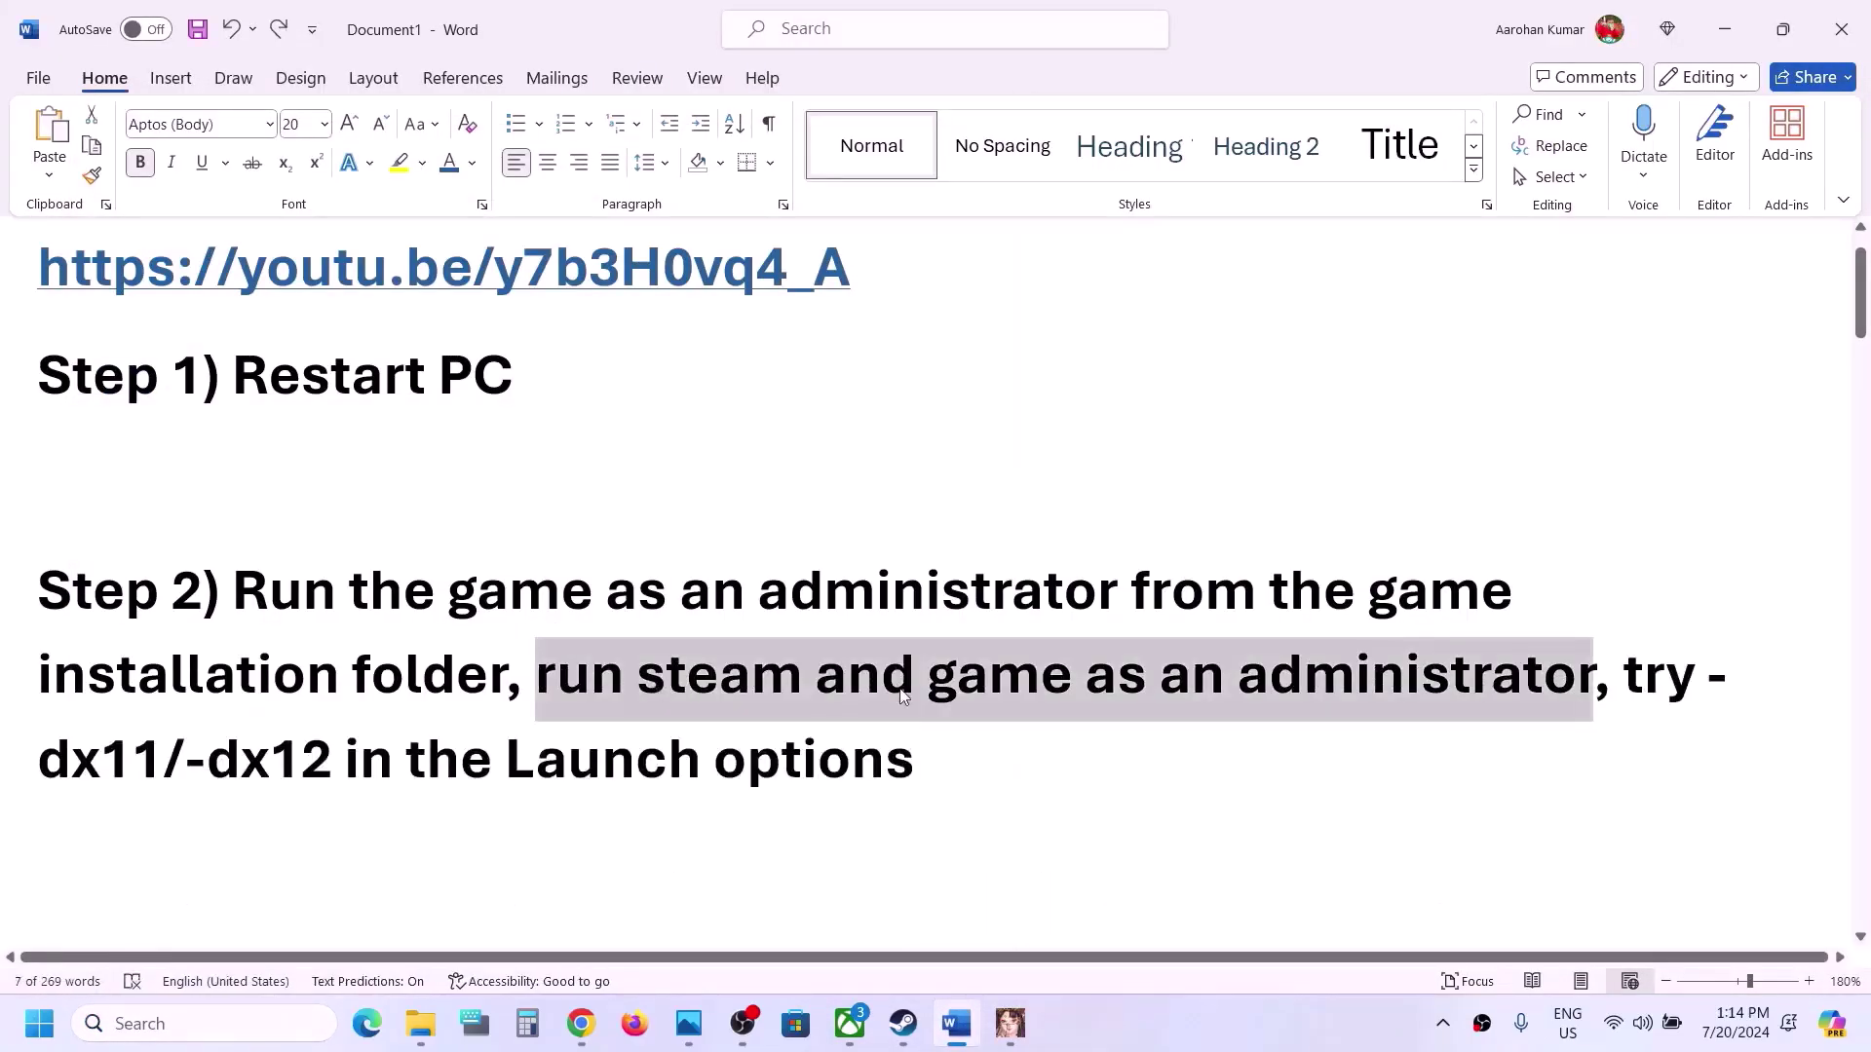
# Step: Highlight the Step 2 wording about running Steam and the game as administrator, and the dx11/-dx12 launch option wording
pyautogui.click(903, 694)
pyautogui.moveTo(656, 682); pyautogui.dragTo(1520, 683)
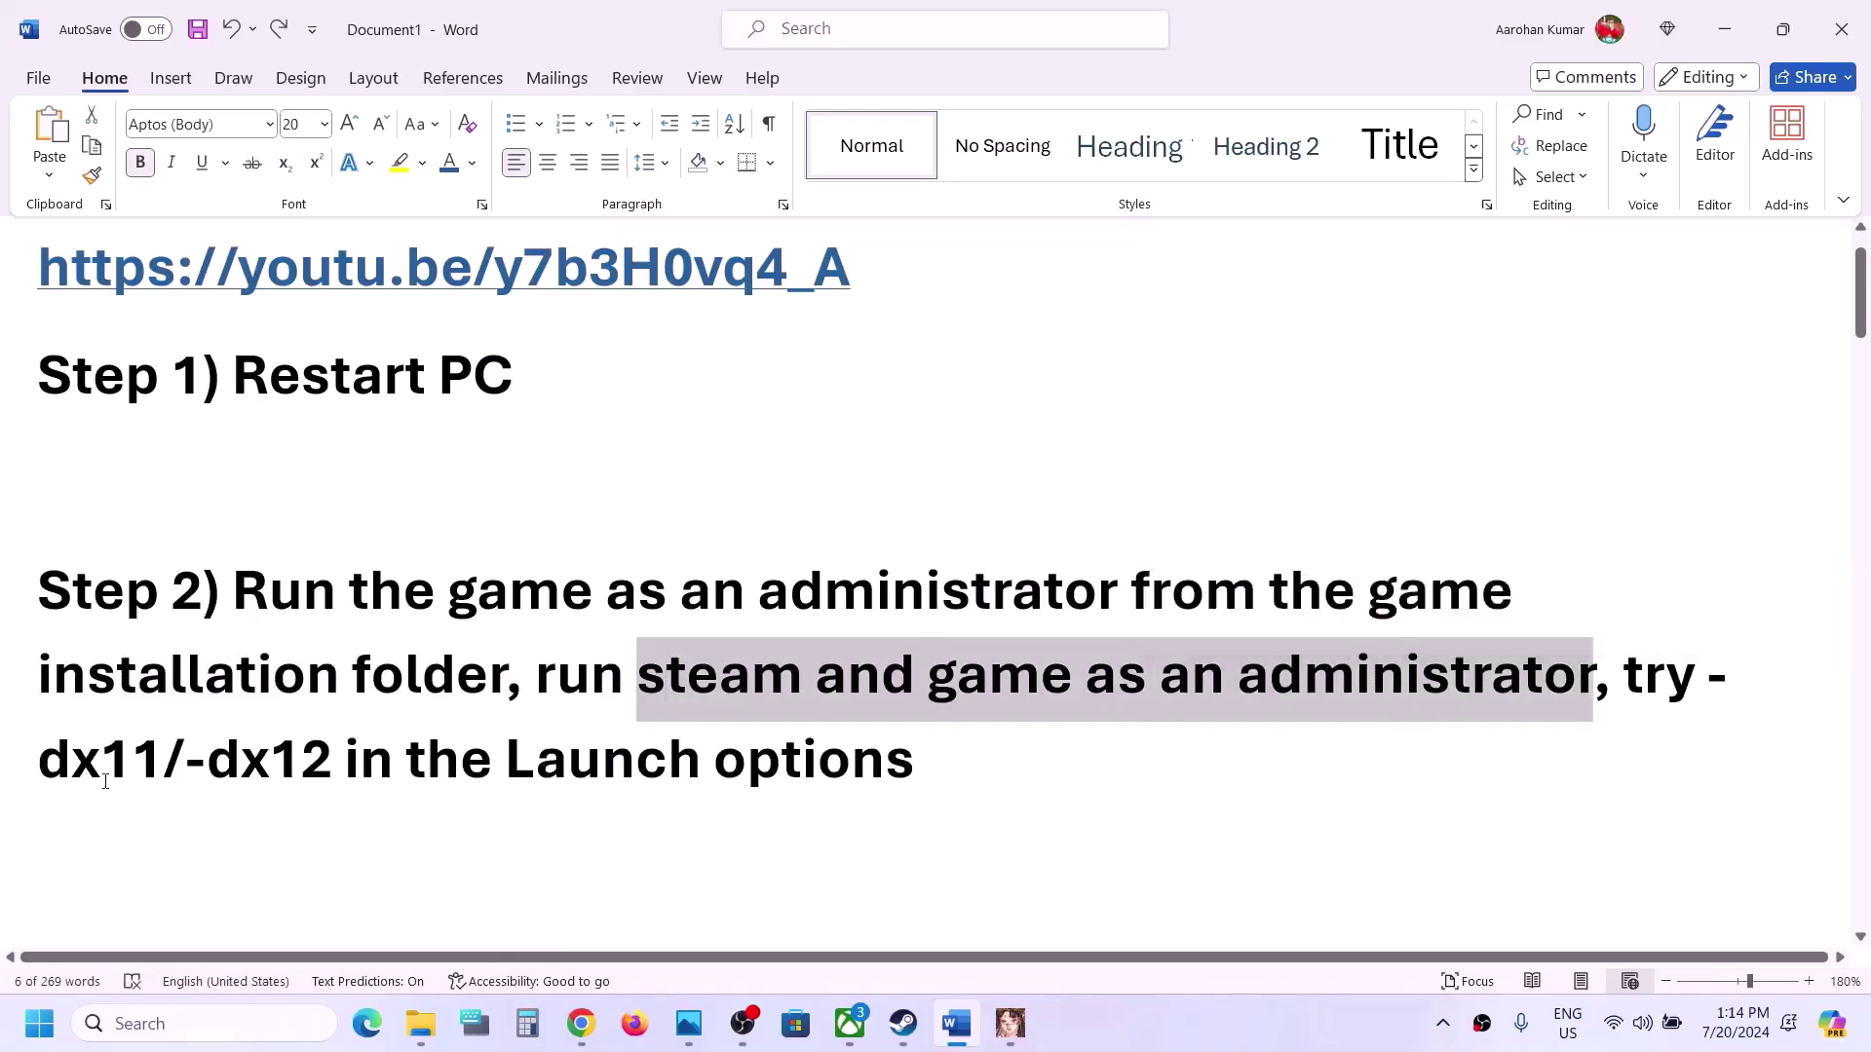
pyautogui.moveTo(71, 767); pyautogui.dragTo(429, 765)
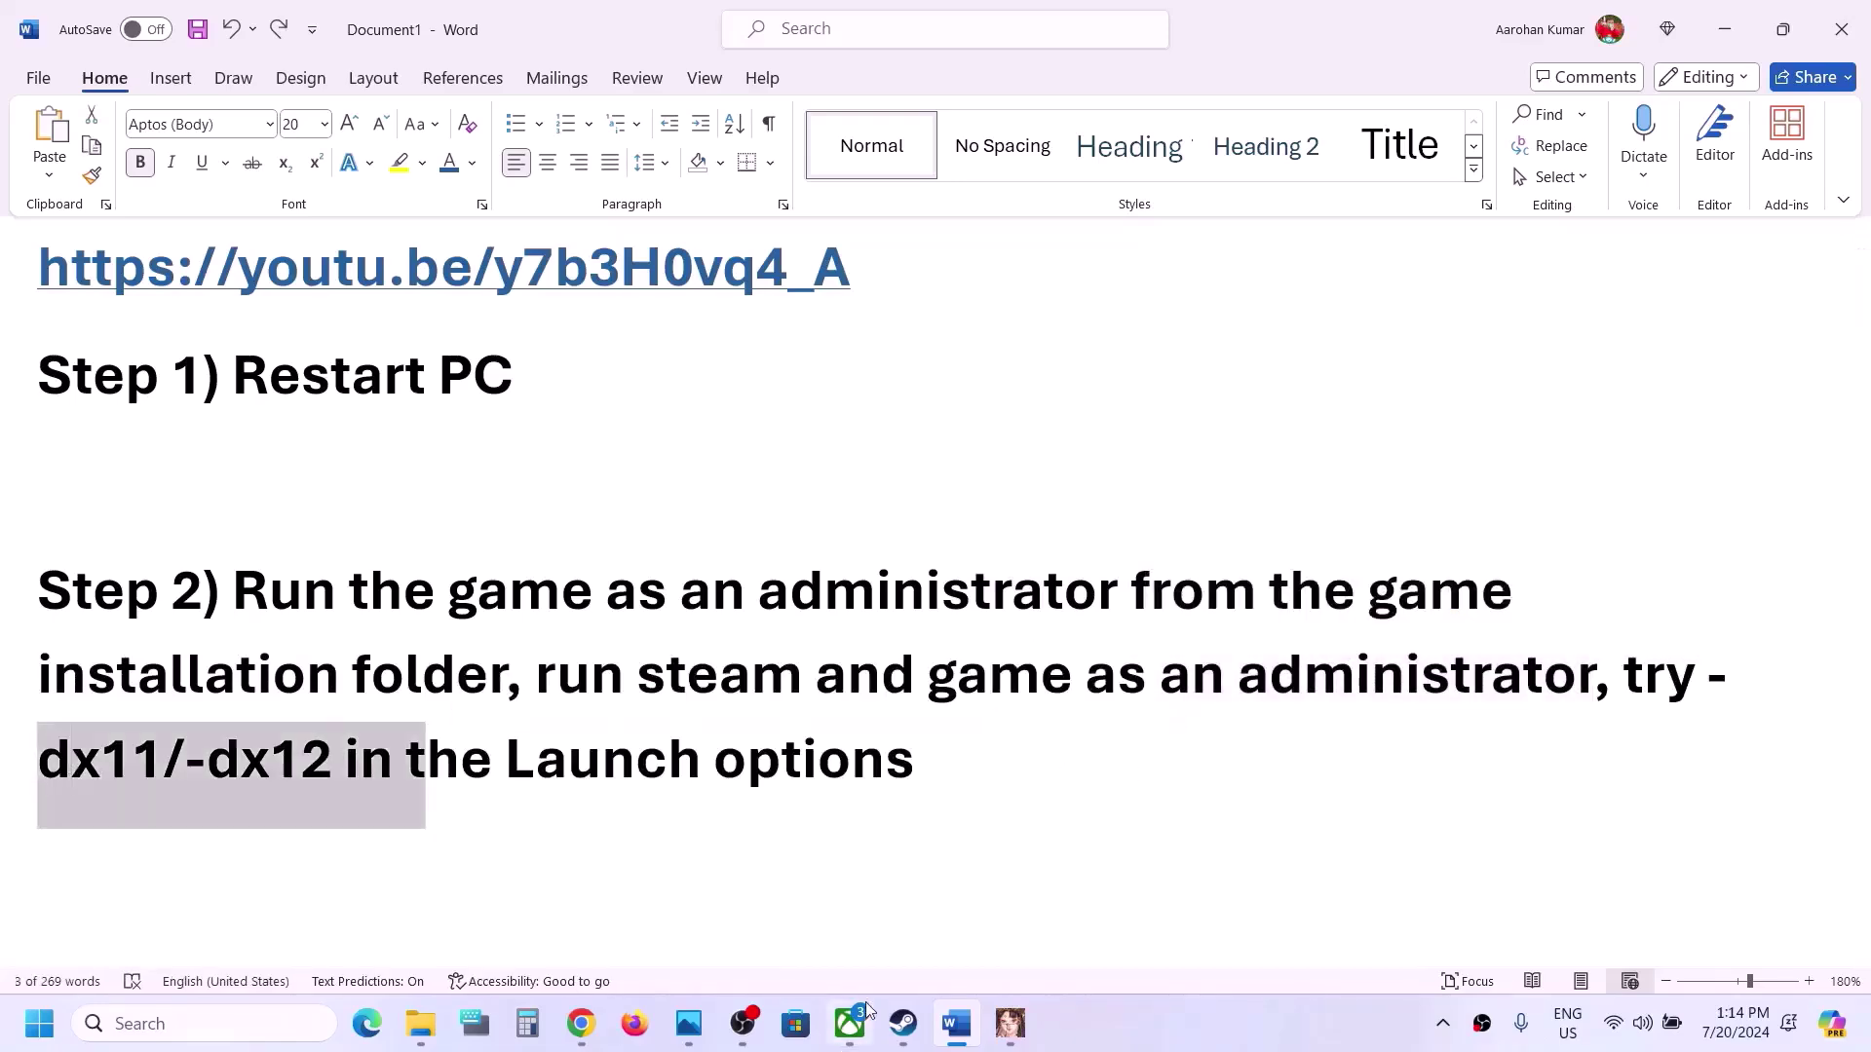
# Step: Switch to Steam and set the launch options of Kunitsu-Gami: Path of the Goddess - Demo to -dx11
pyautogui.moveTo(903, 1023)
pyautogui.click(901, 897)
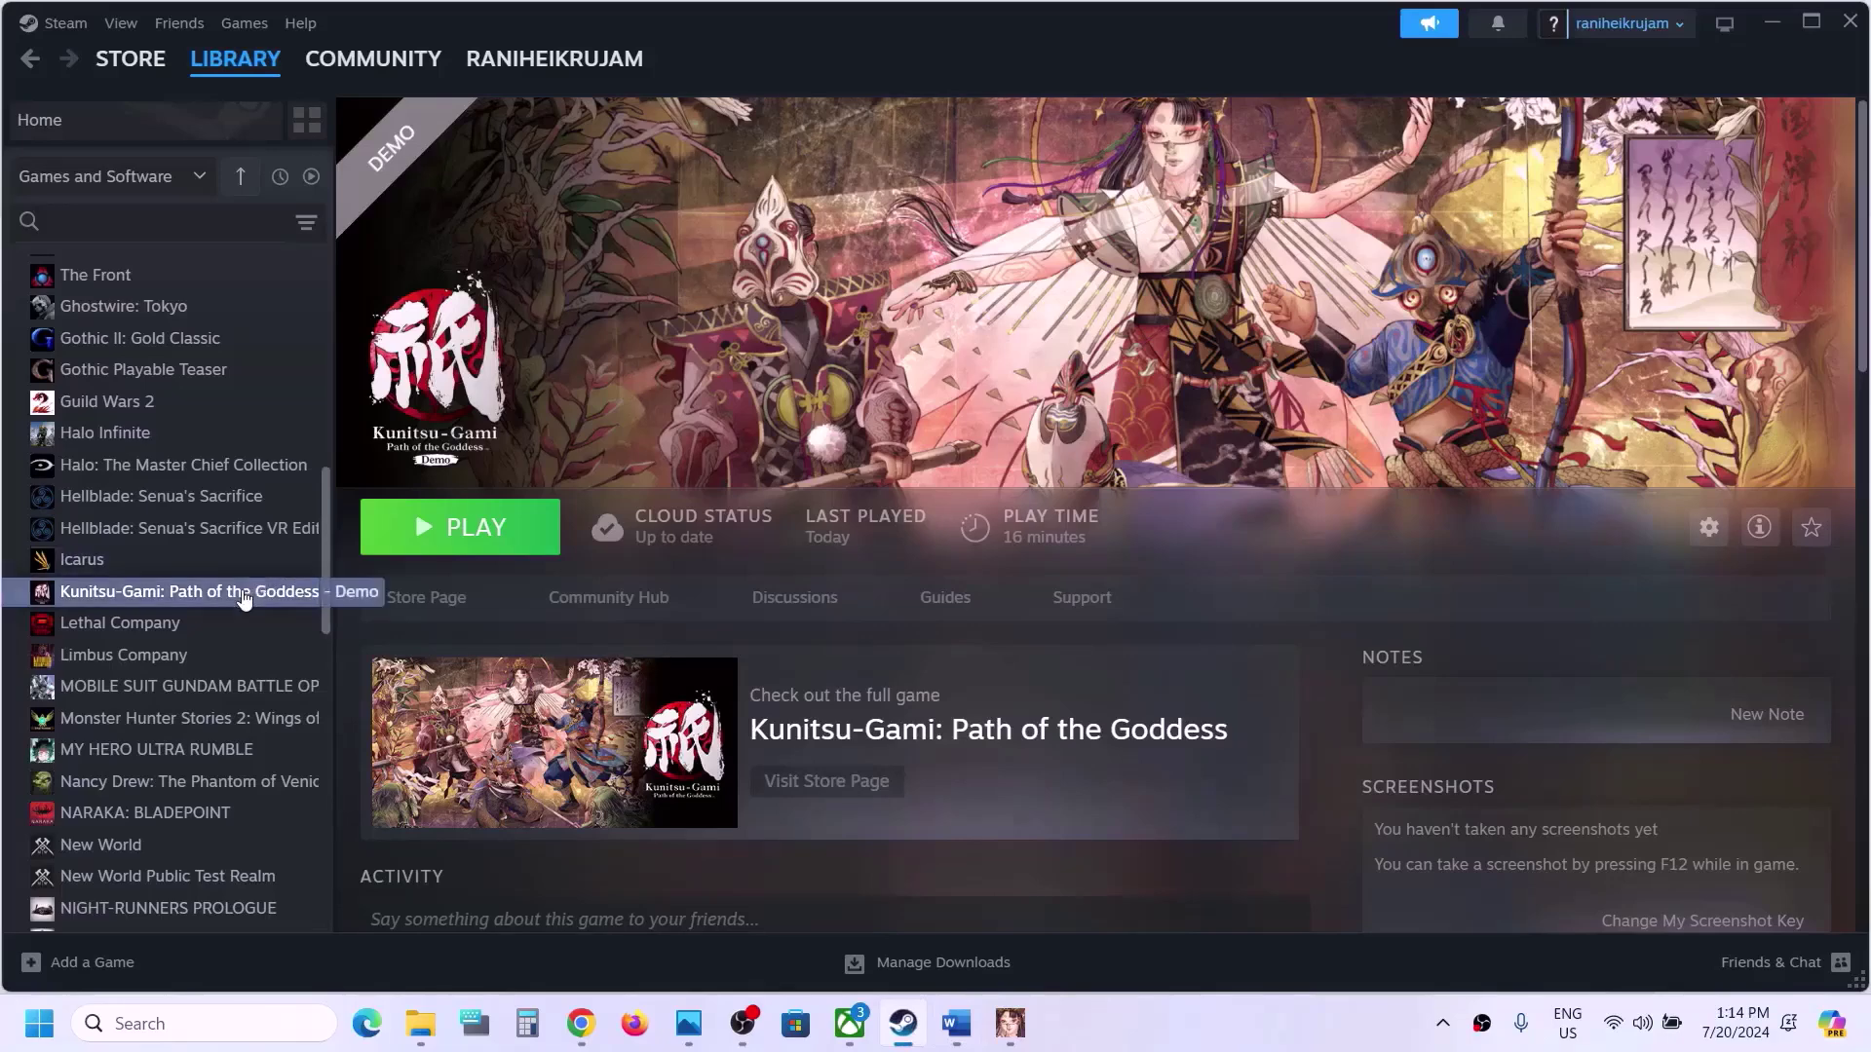
pyautogui.rightClick(255, 593)
pyautogui.click(304, 777)
pyautogui.click(770, 649)
pyautogui.write('-dx11')
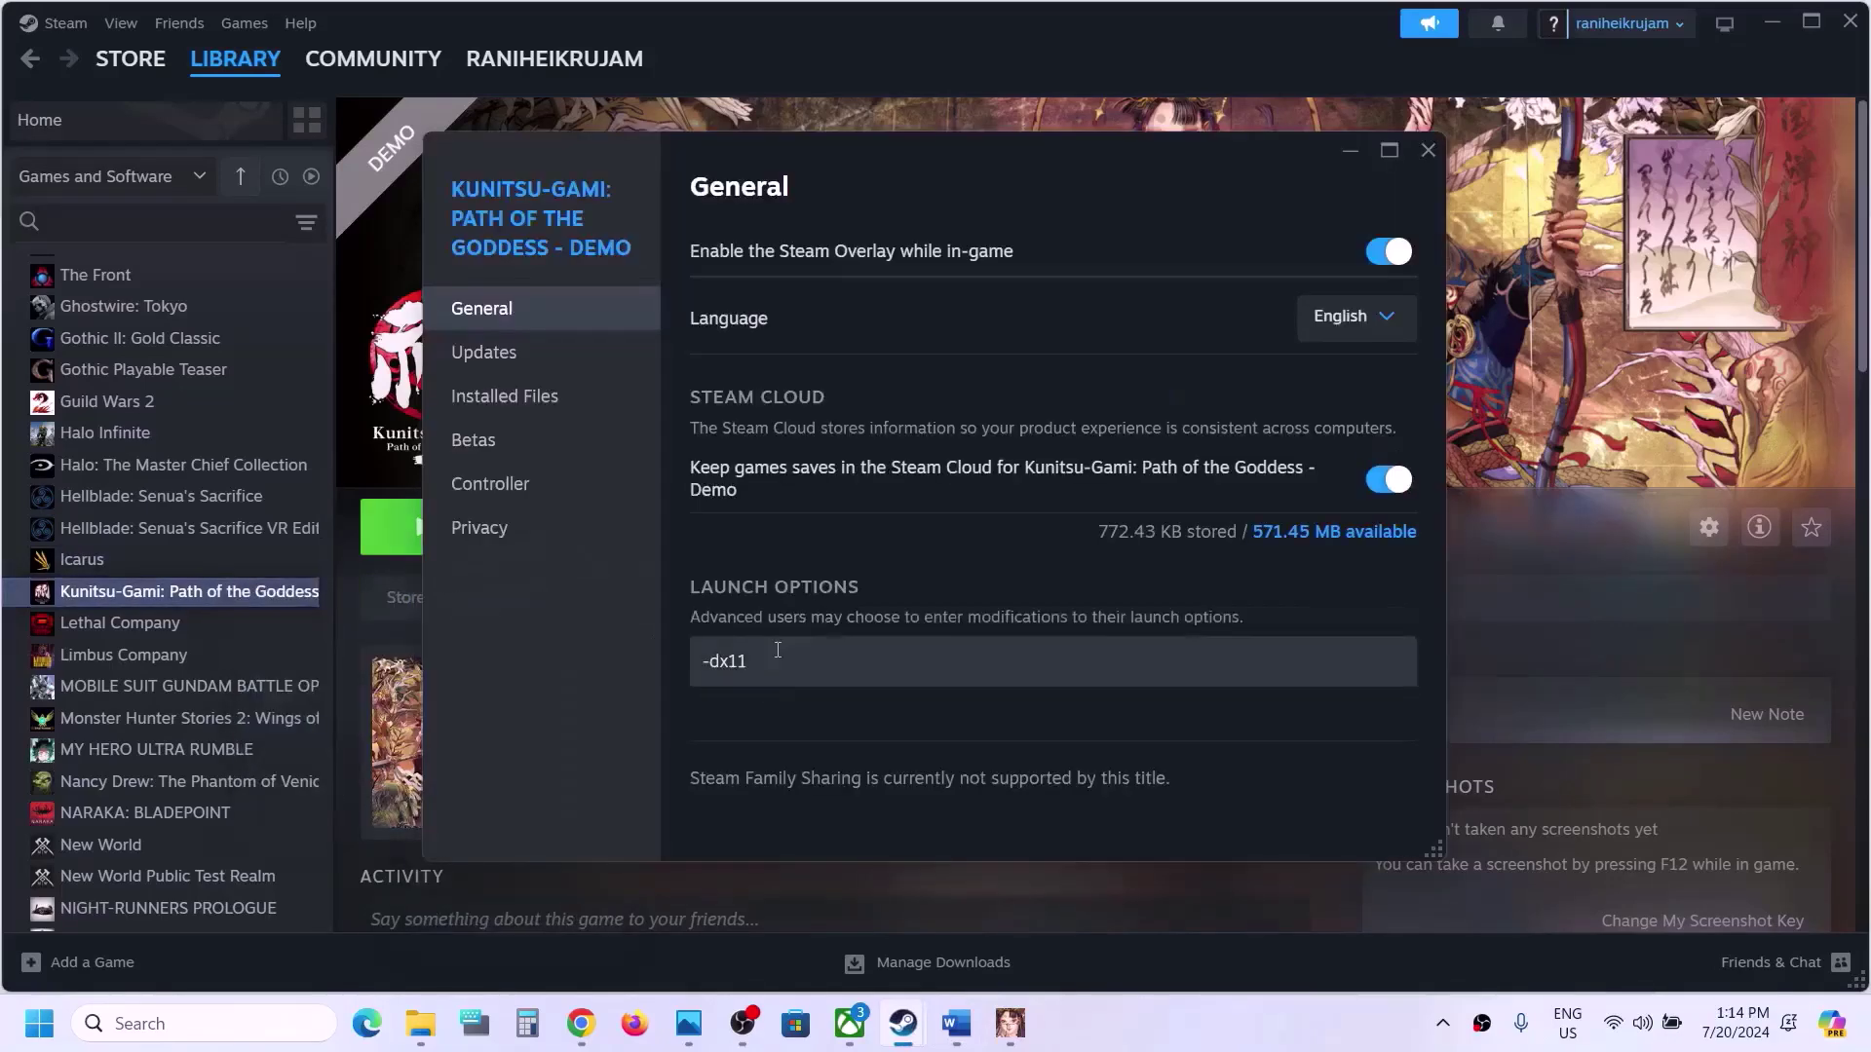
pyautogui.hotkey('ctrl', 'a')
pyautogui.write('-dx11')
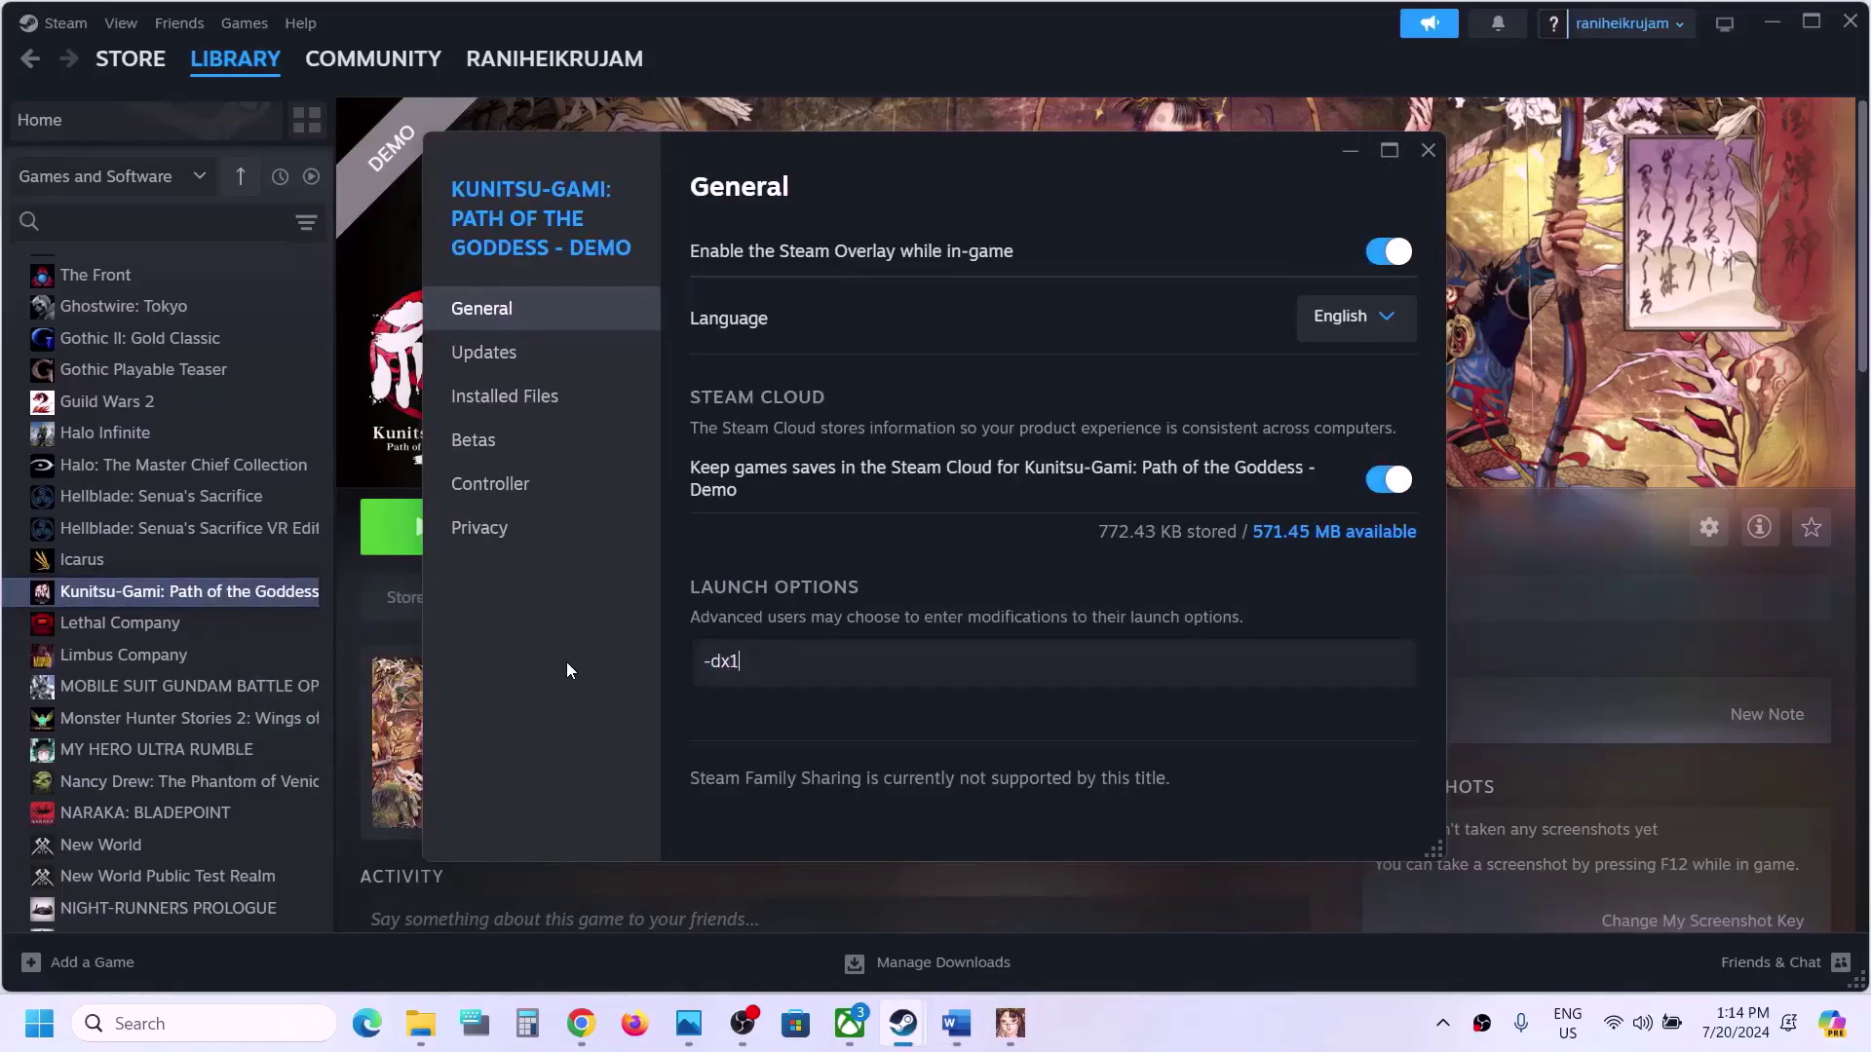
pyautogui.click(1425, 156)
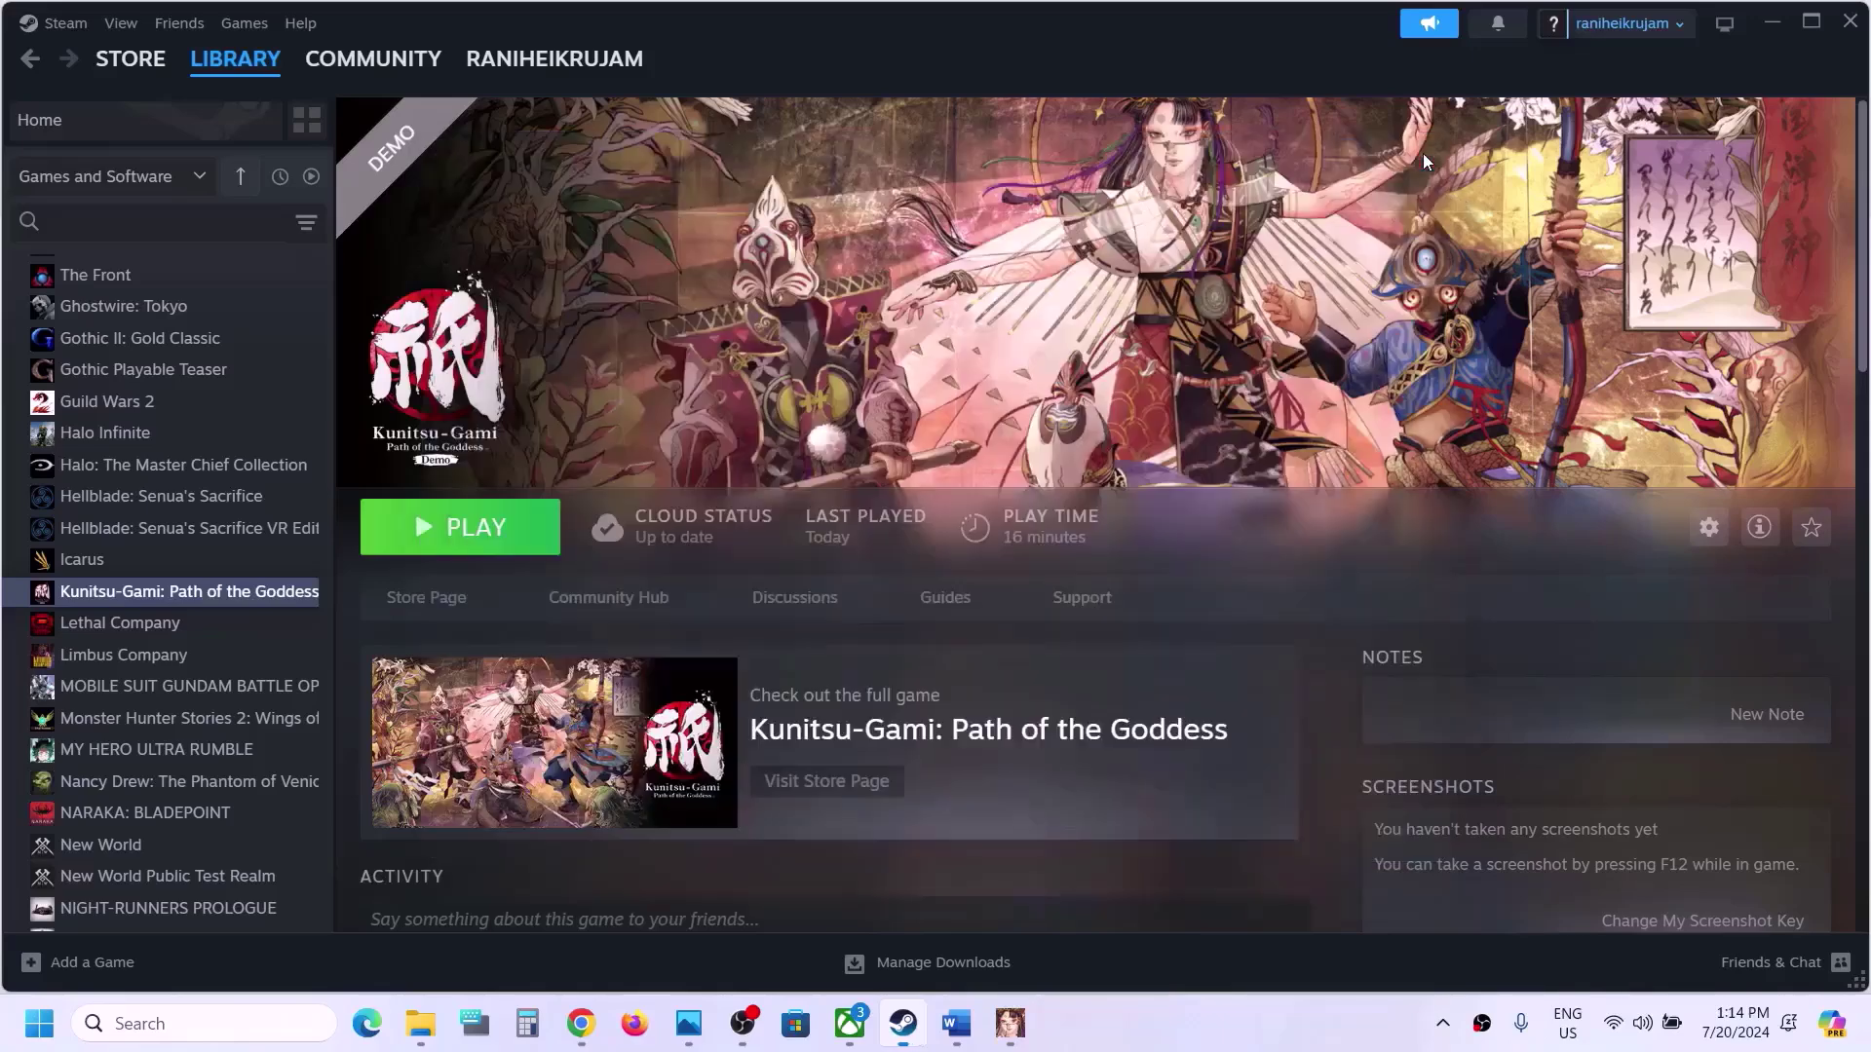
# Step: Replace the Kunitsu-Gami demo's launch option with -dx12 in its Steam properties, and clear the launch options
pyautogui.rightClick(239, 603)
pyautogui.click(350, 783)
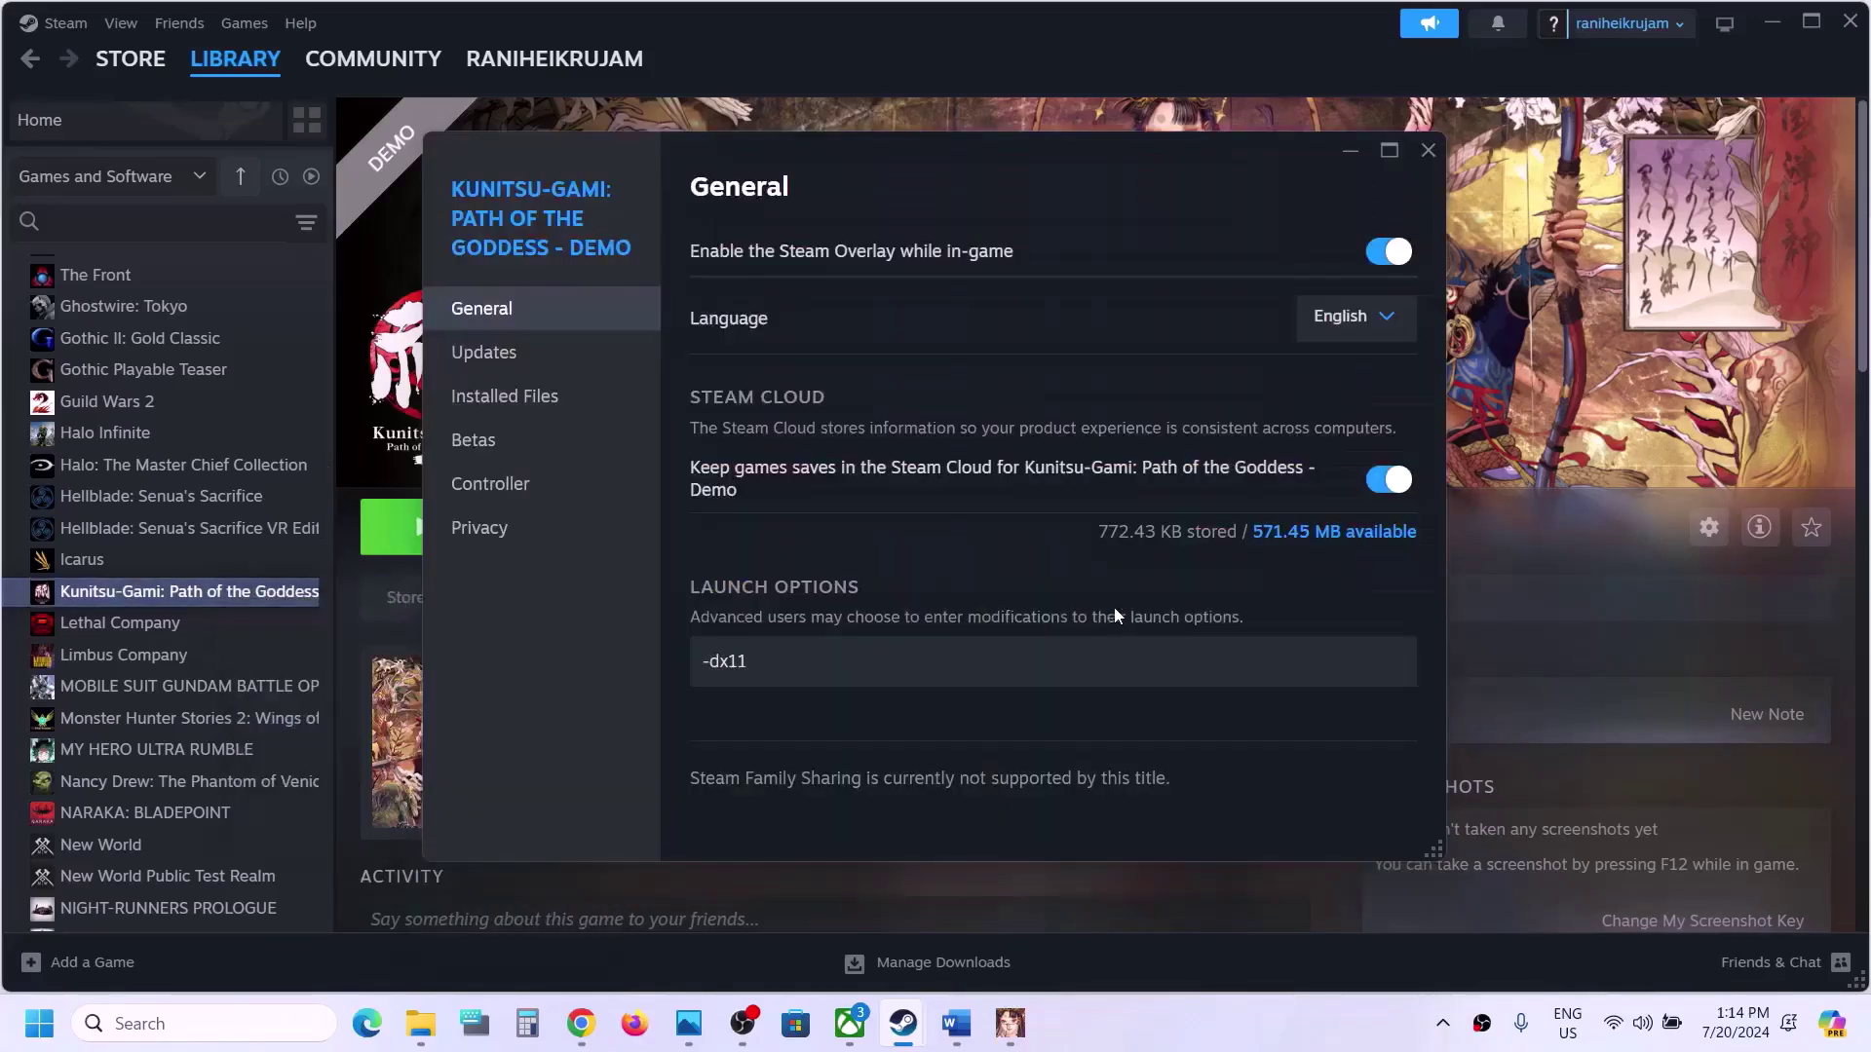
pyautogui.hotkey('ctrl', 'a')
pyautogui.write('-dx12')
pyautogui.hotkey('ctrl', 'a')
pyautogui.press('BackSpace')
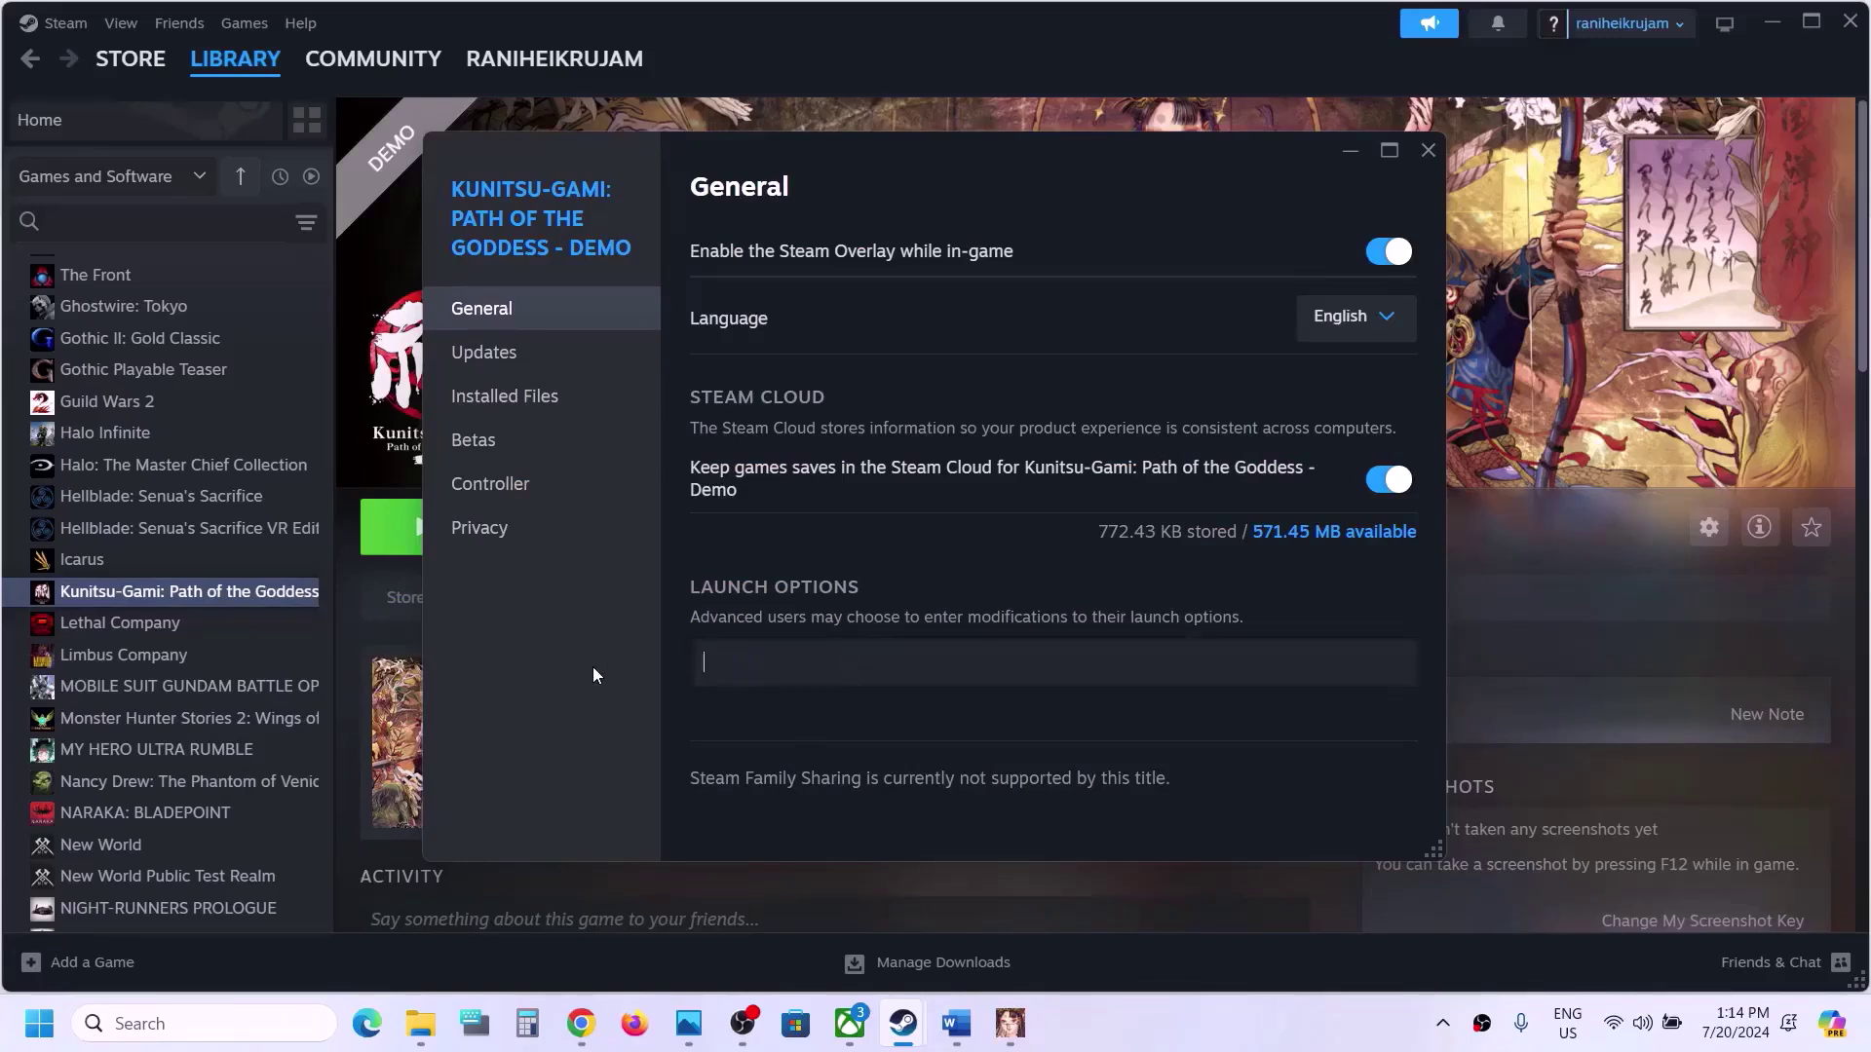
# Step: Close the game's properties, switch to Word and highlight the Step 3 wording "allow the game exe to your antivirus program."
pyautogui.click(1429, 150)
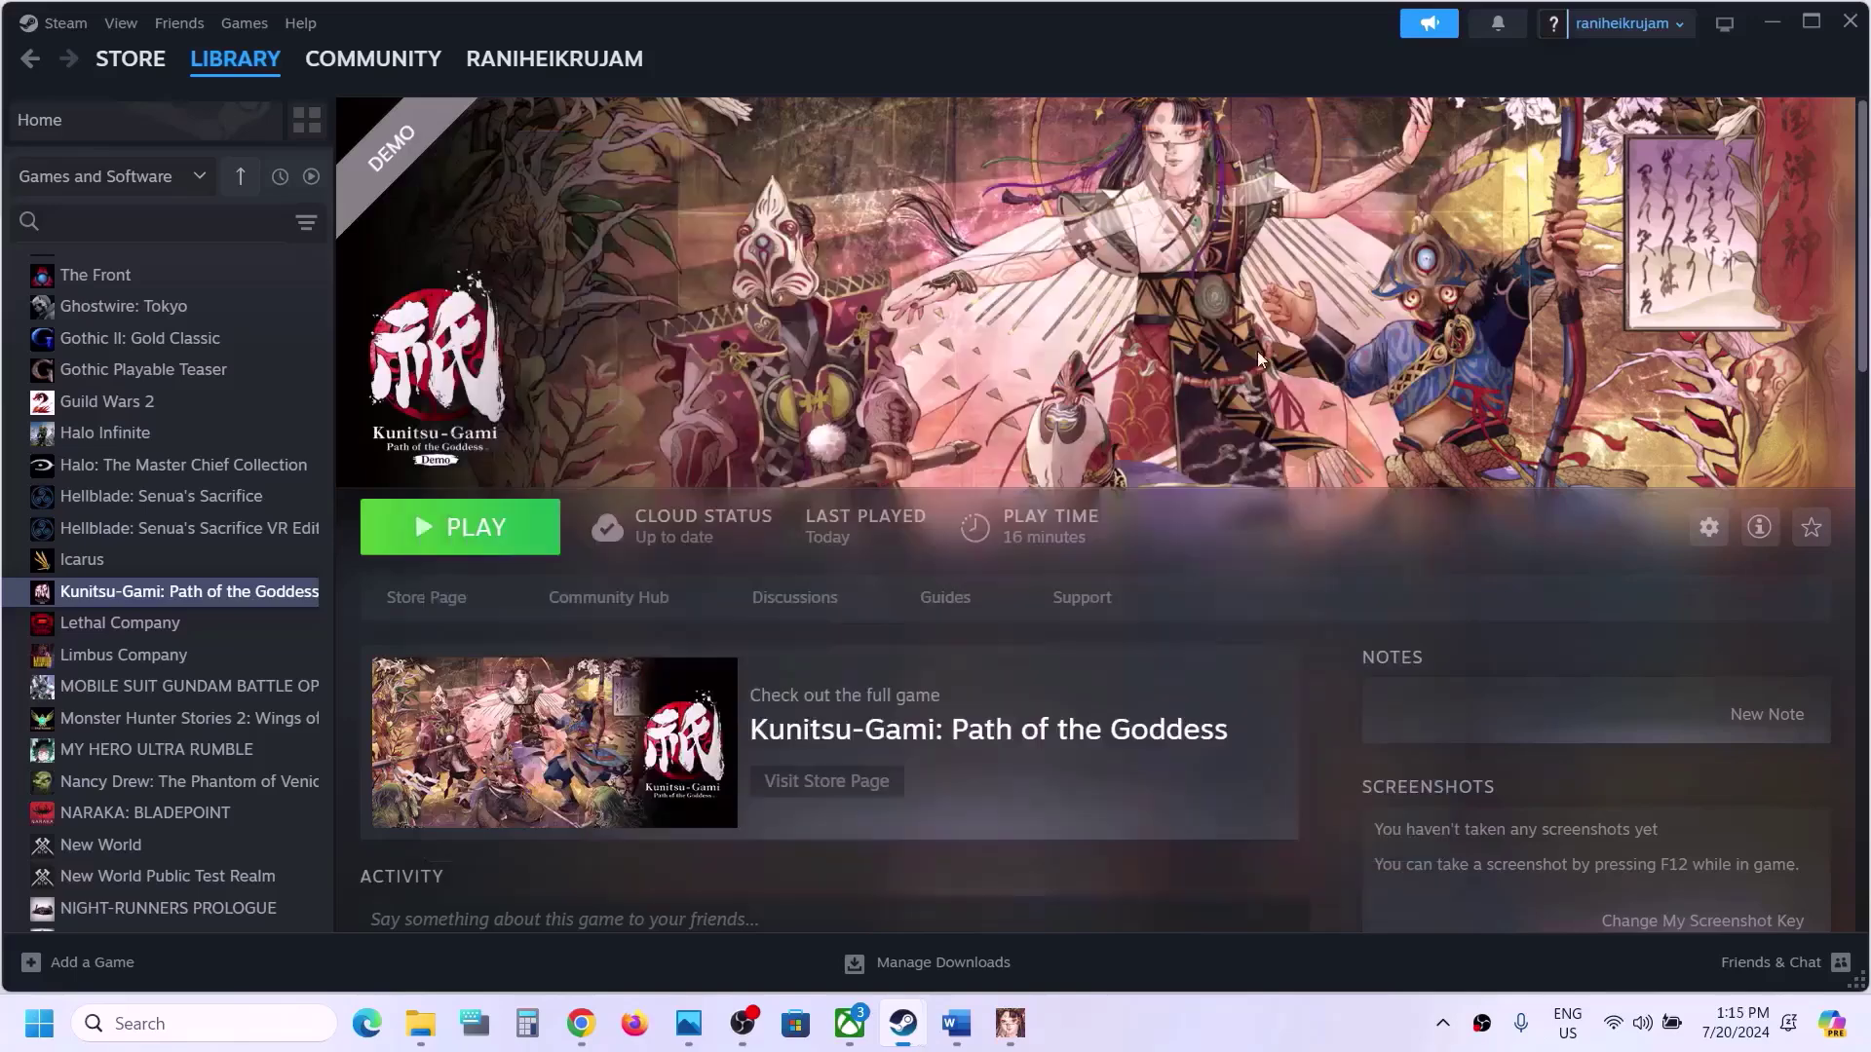
pyautogui.click(956, 1023)
pyautogui.scroll(-6, 638, 573)
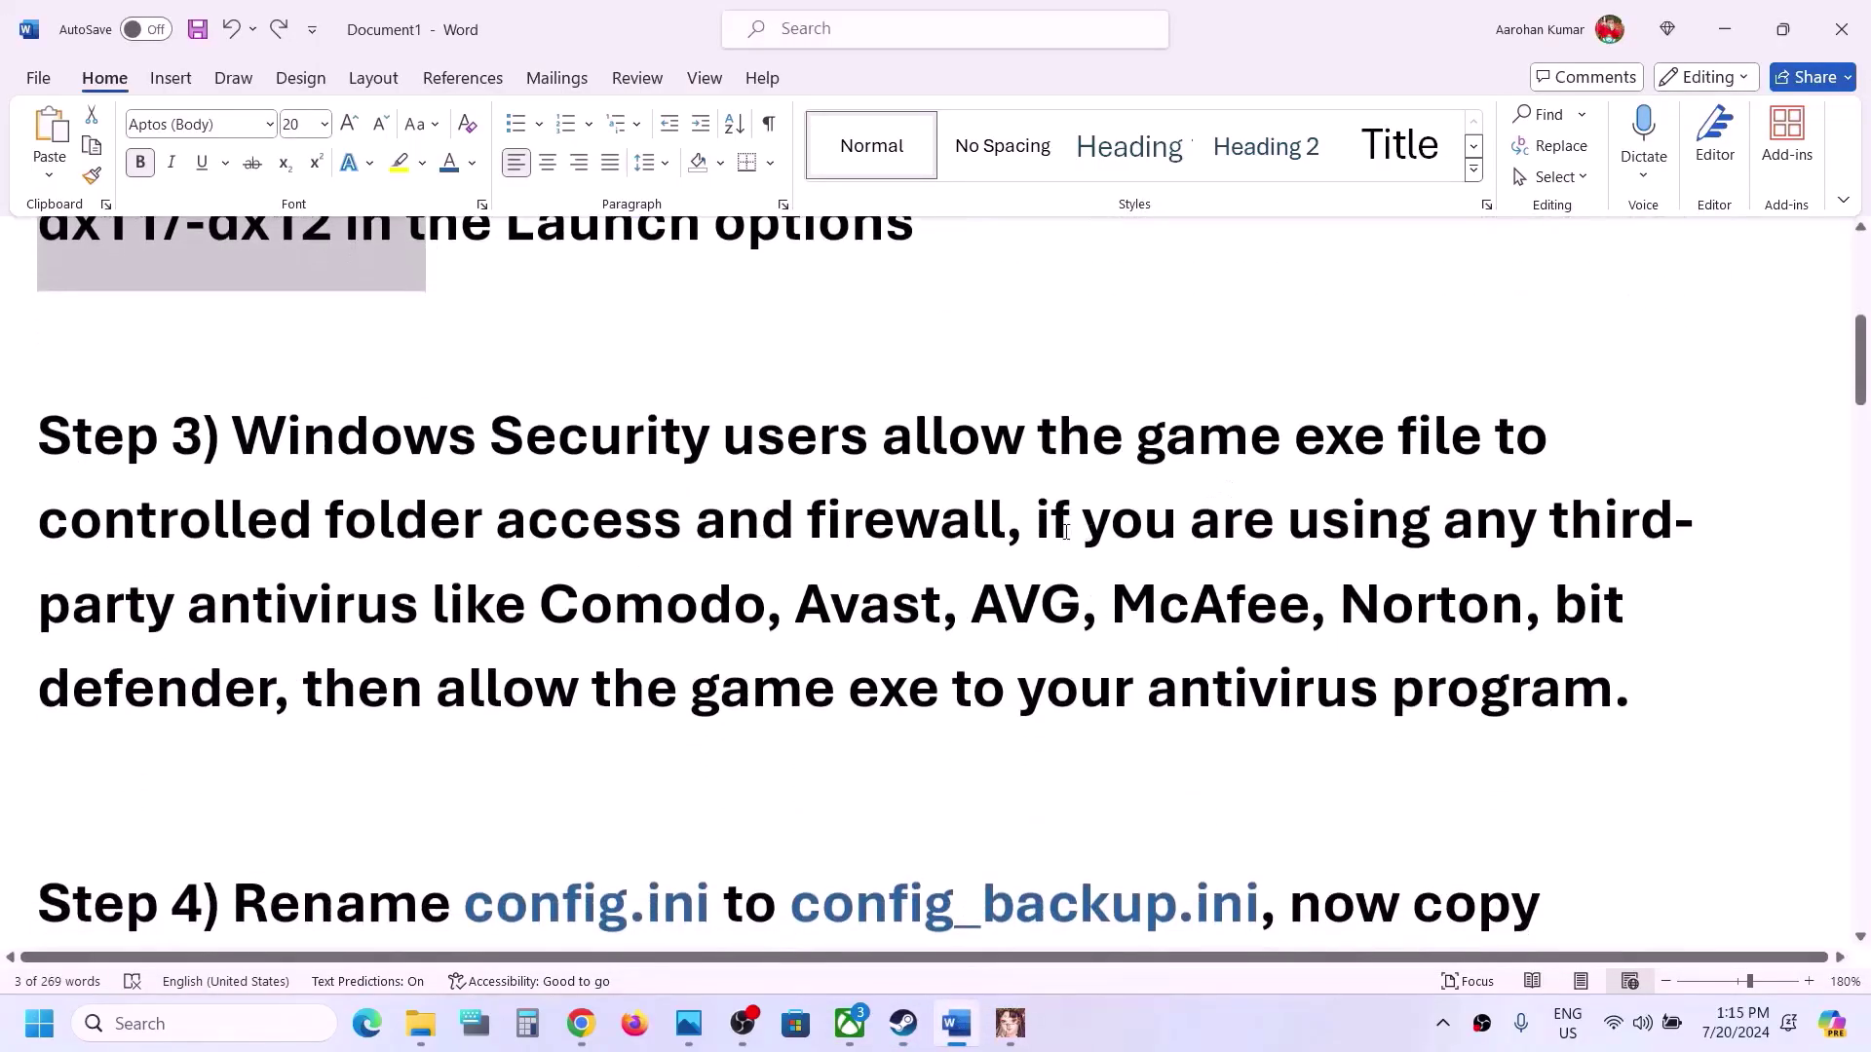
pyautogui.moveTo(1066, 531); pyautogui.dragTo(1505, 732)
pyautogui.click(643, 691)
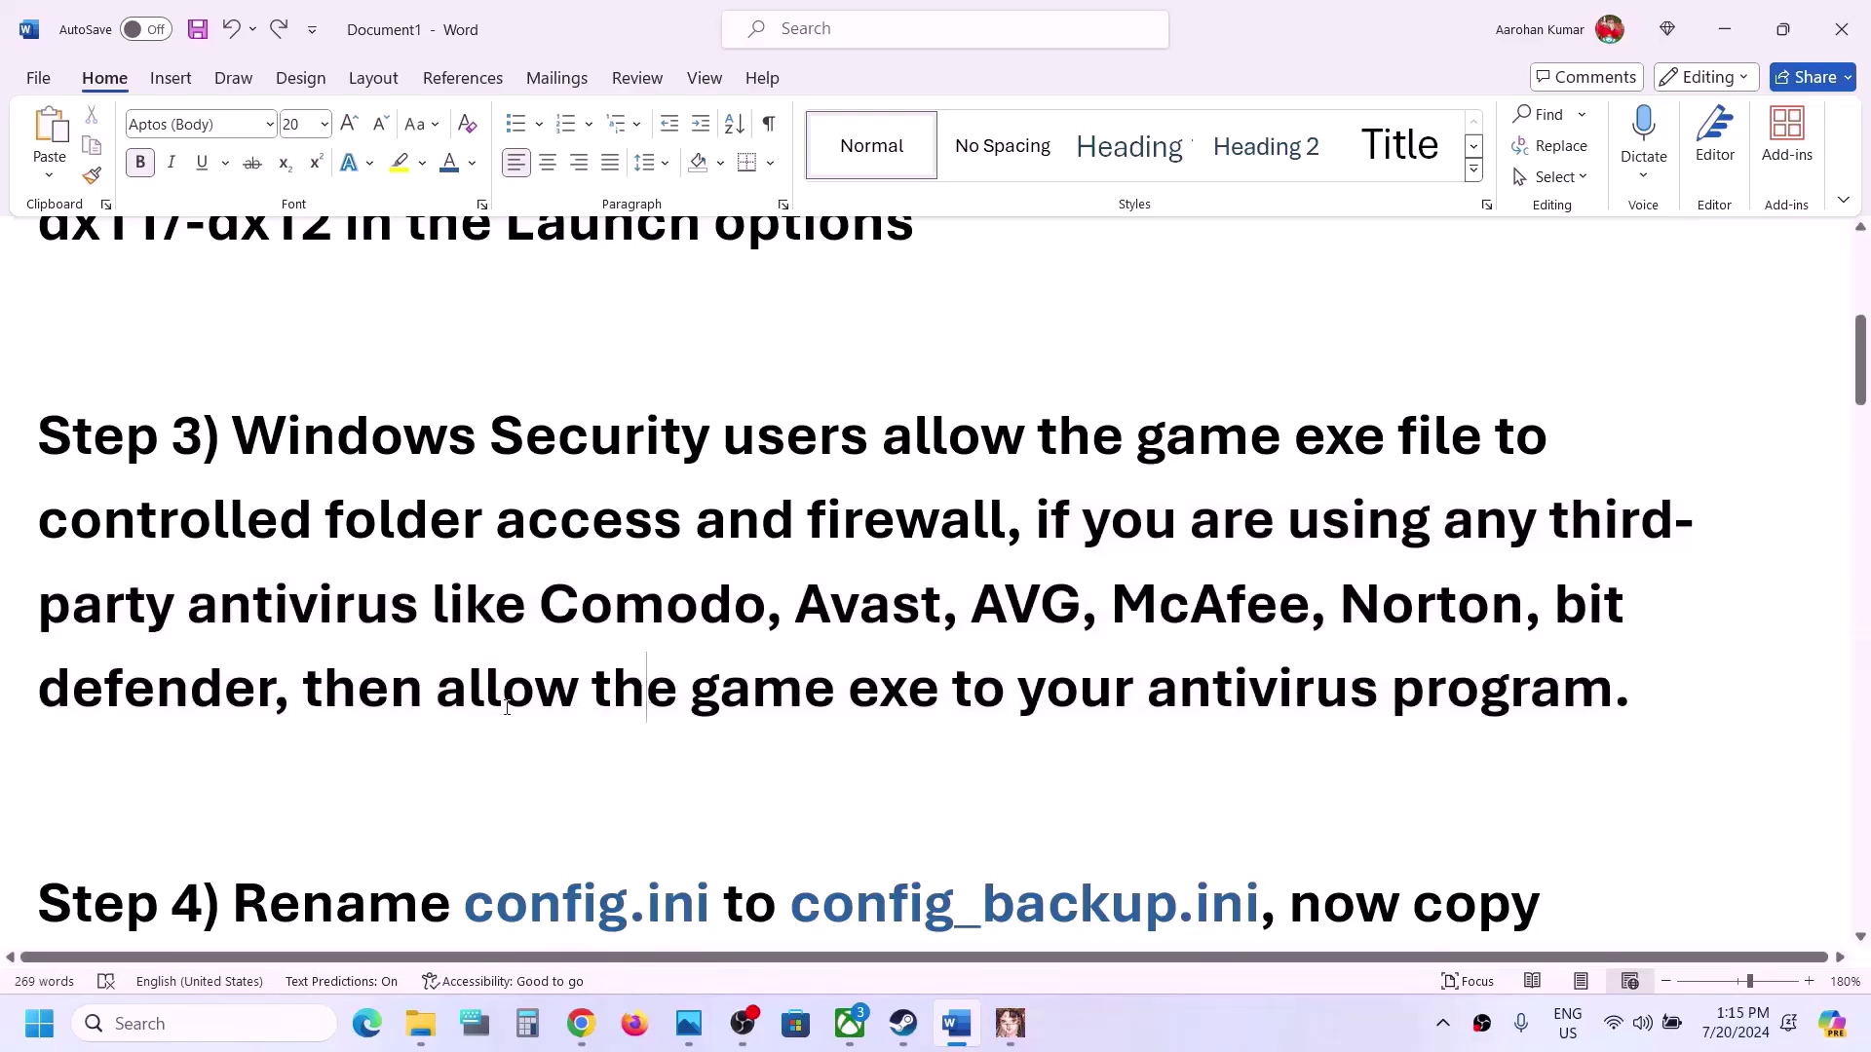
pyautogui.moveTo(501, 692); pyautogui.dragTo(1731, 709)
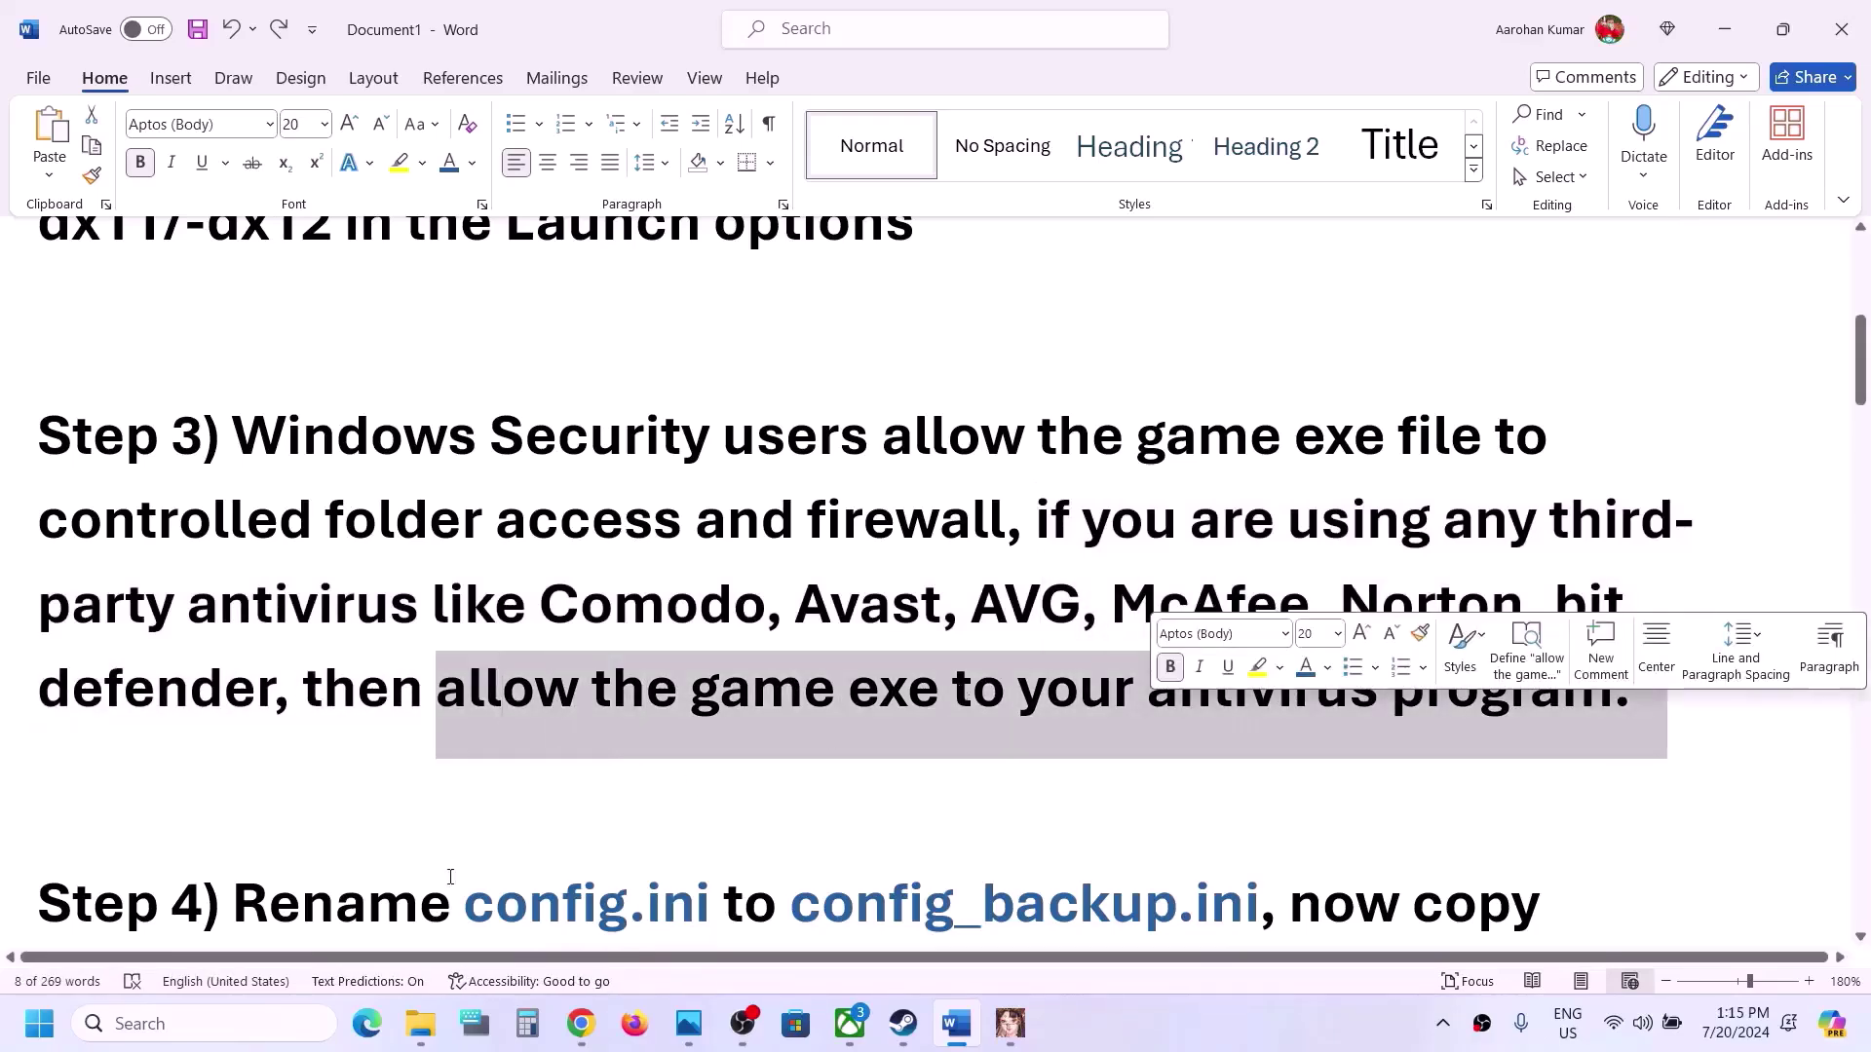
# Step: Open Windows Security's ransomware protection from the Windows Settings and go to allowing an app through Controlled folder access
pyautogui.press('super+i')
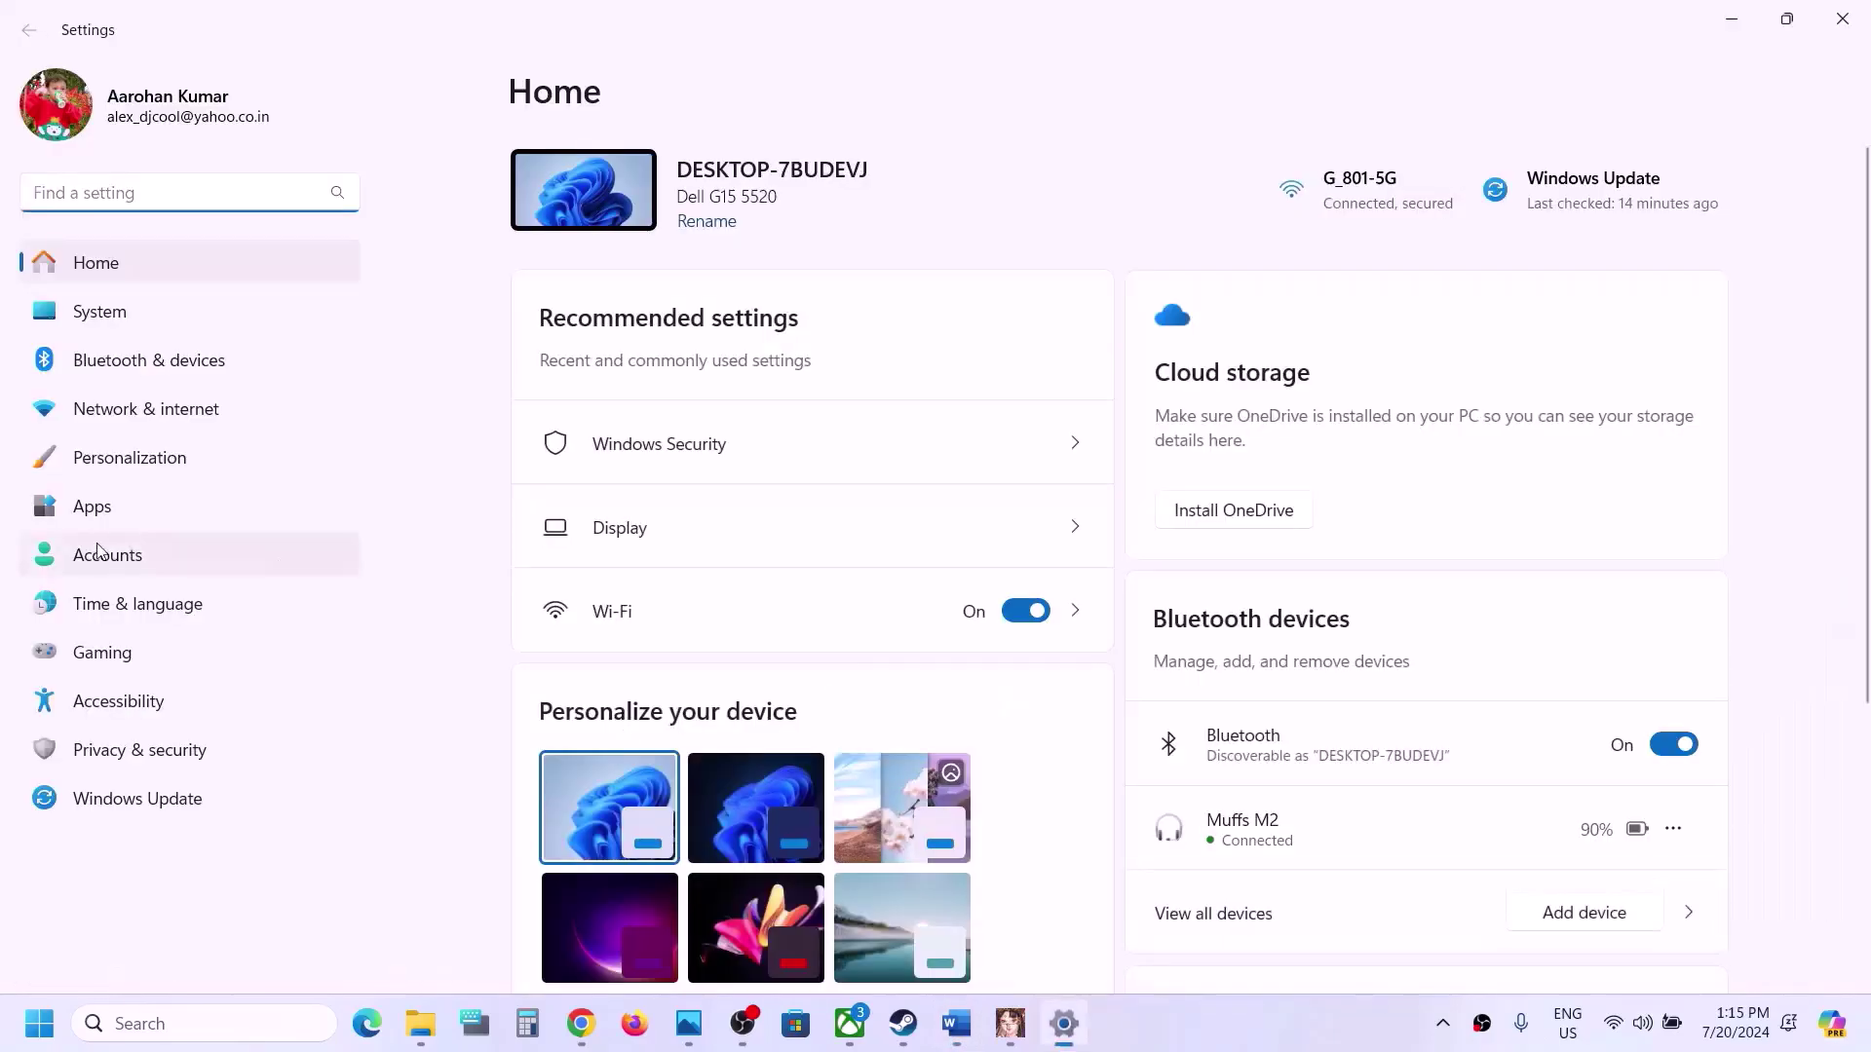
pyautogui.click(97, 760)
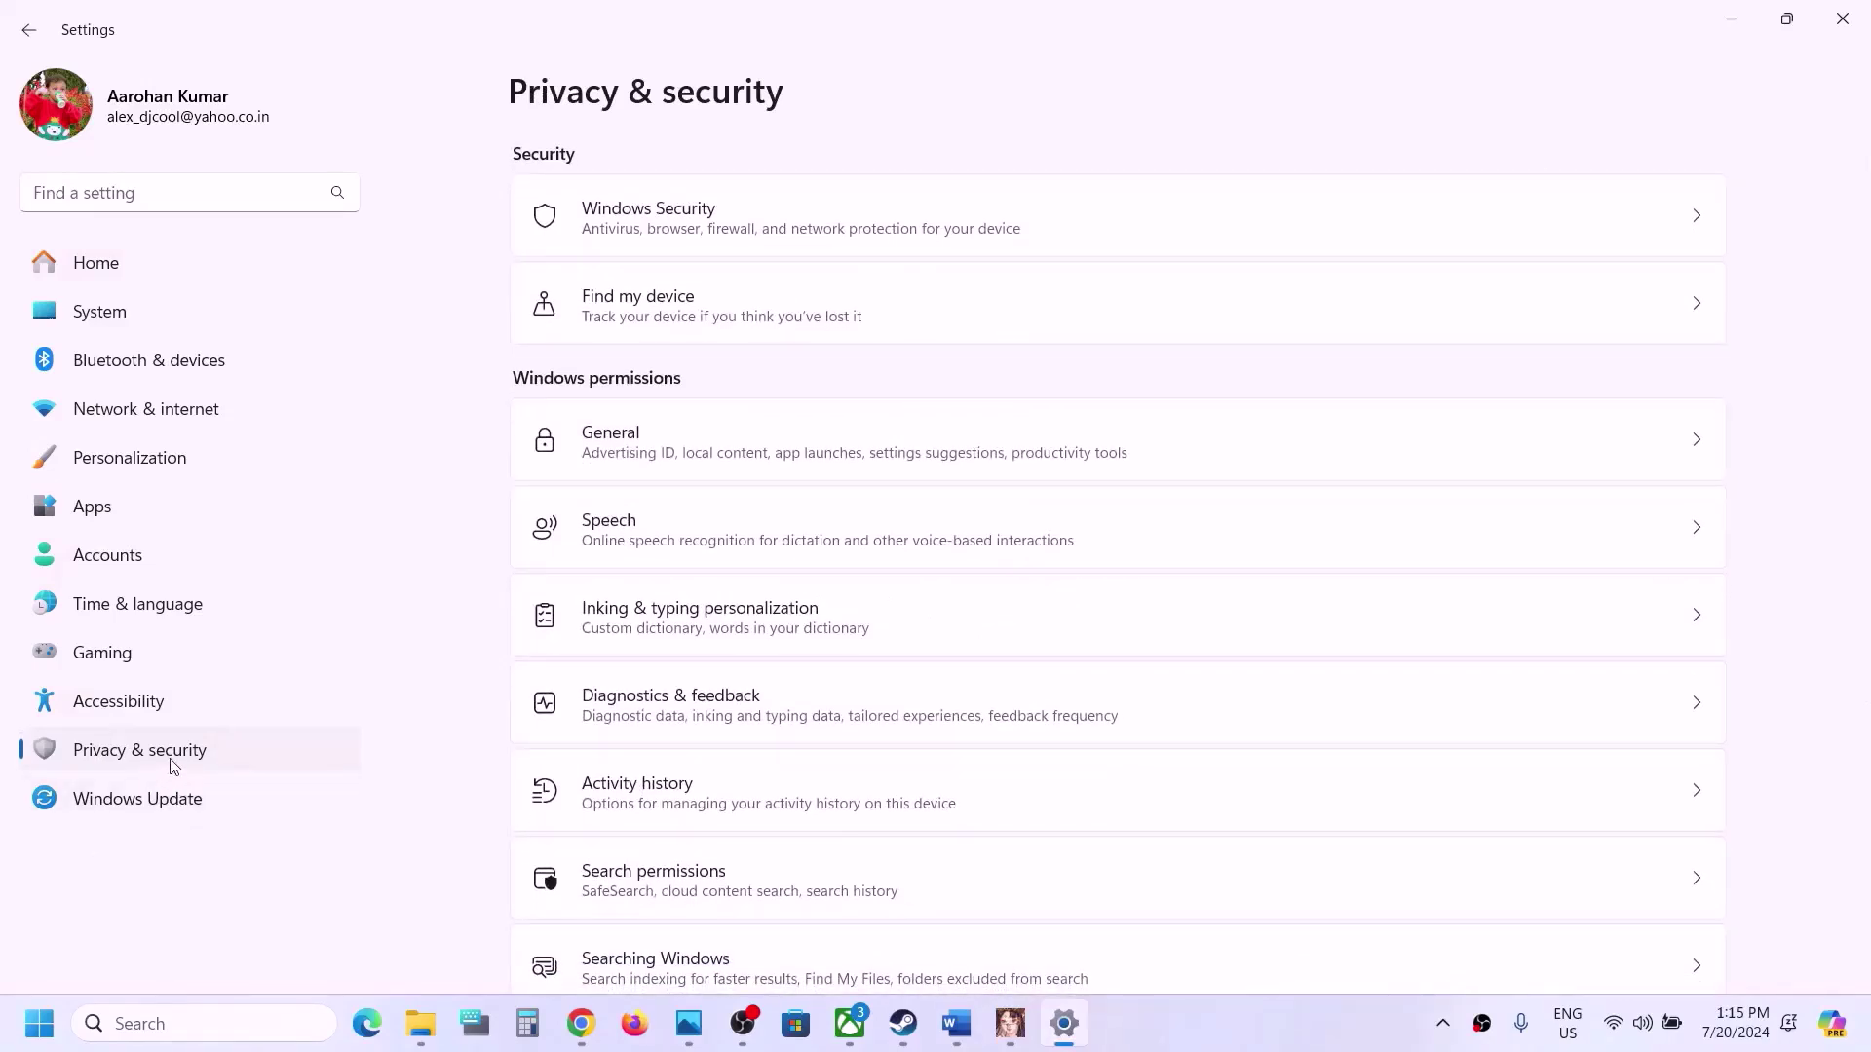
pyautogui.click(698, 212)
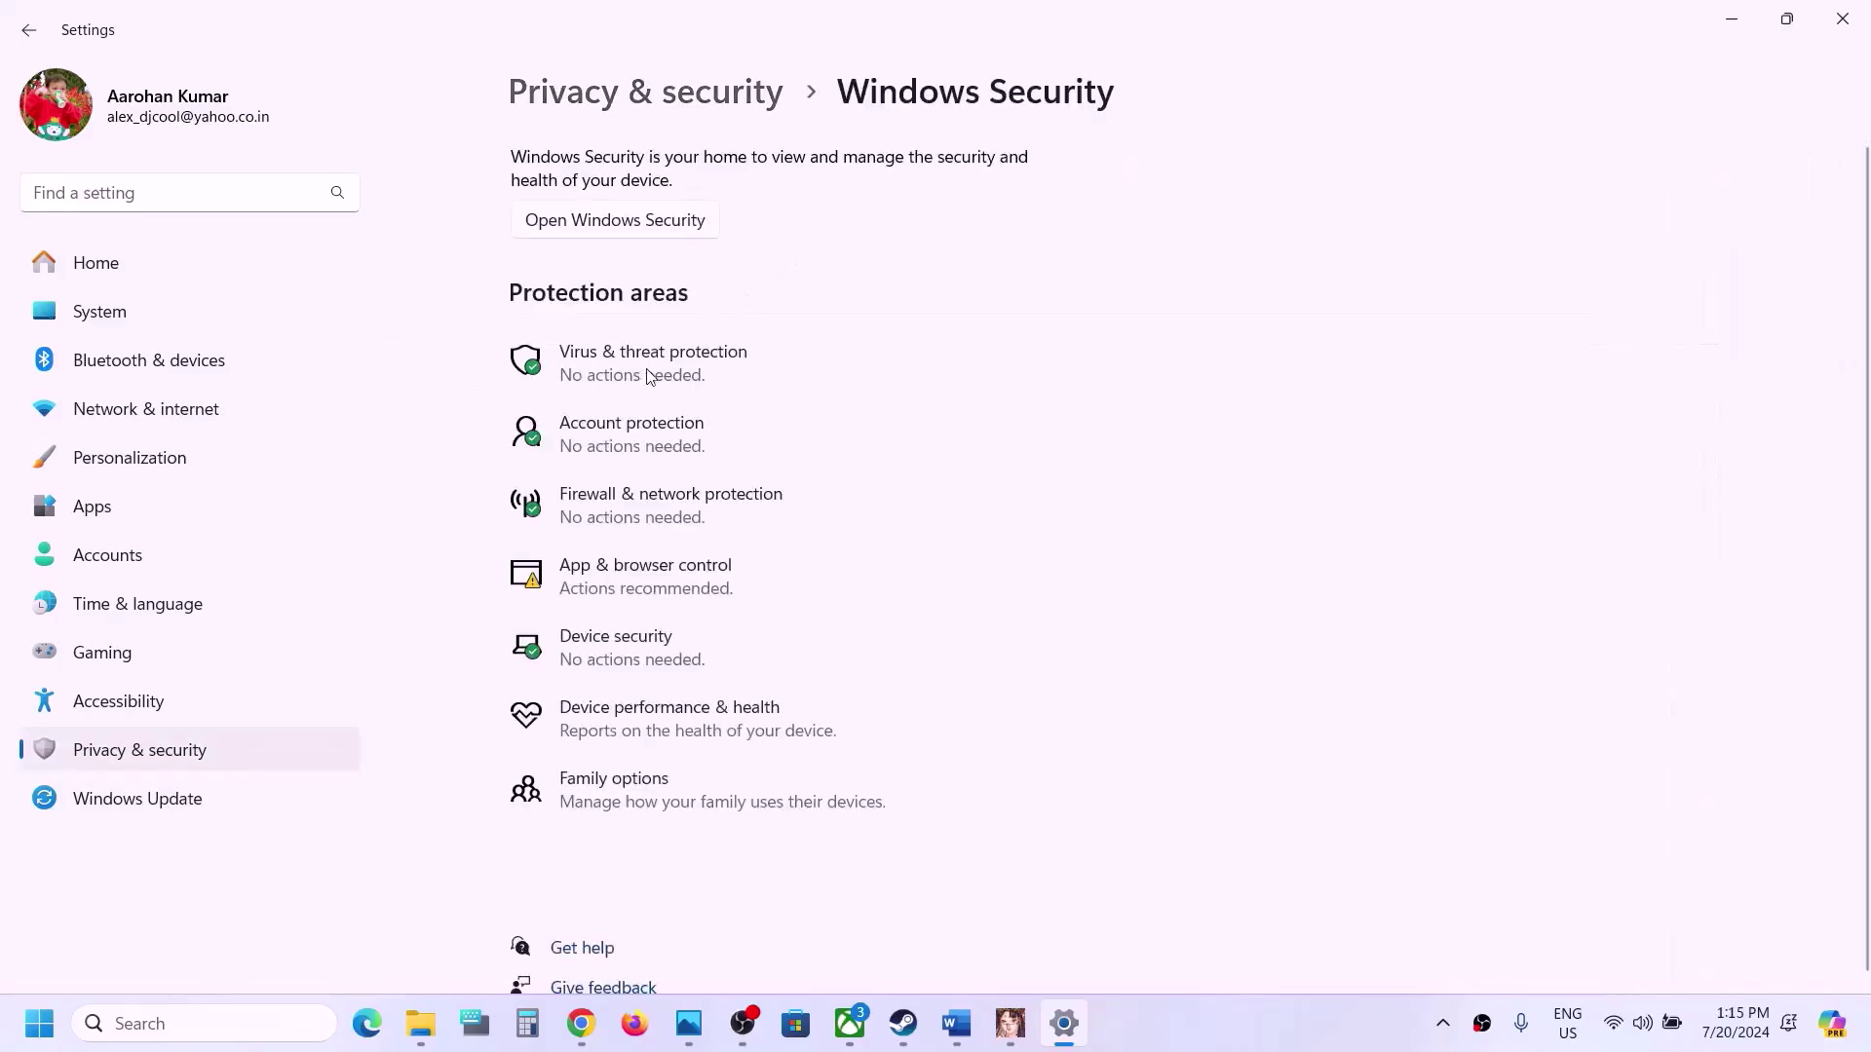
pyautogui.click(649, 376)
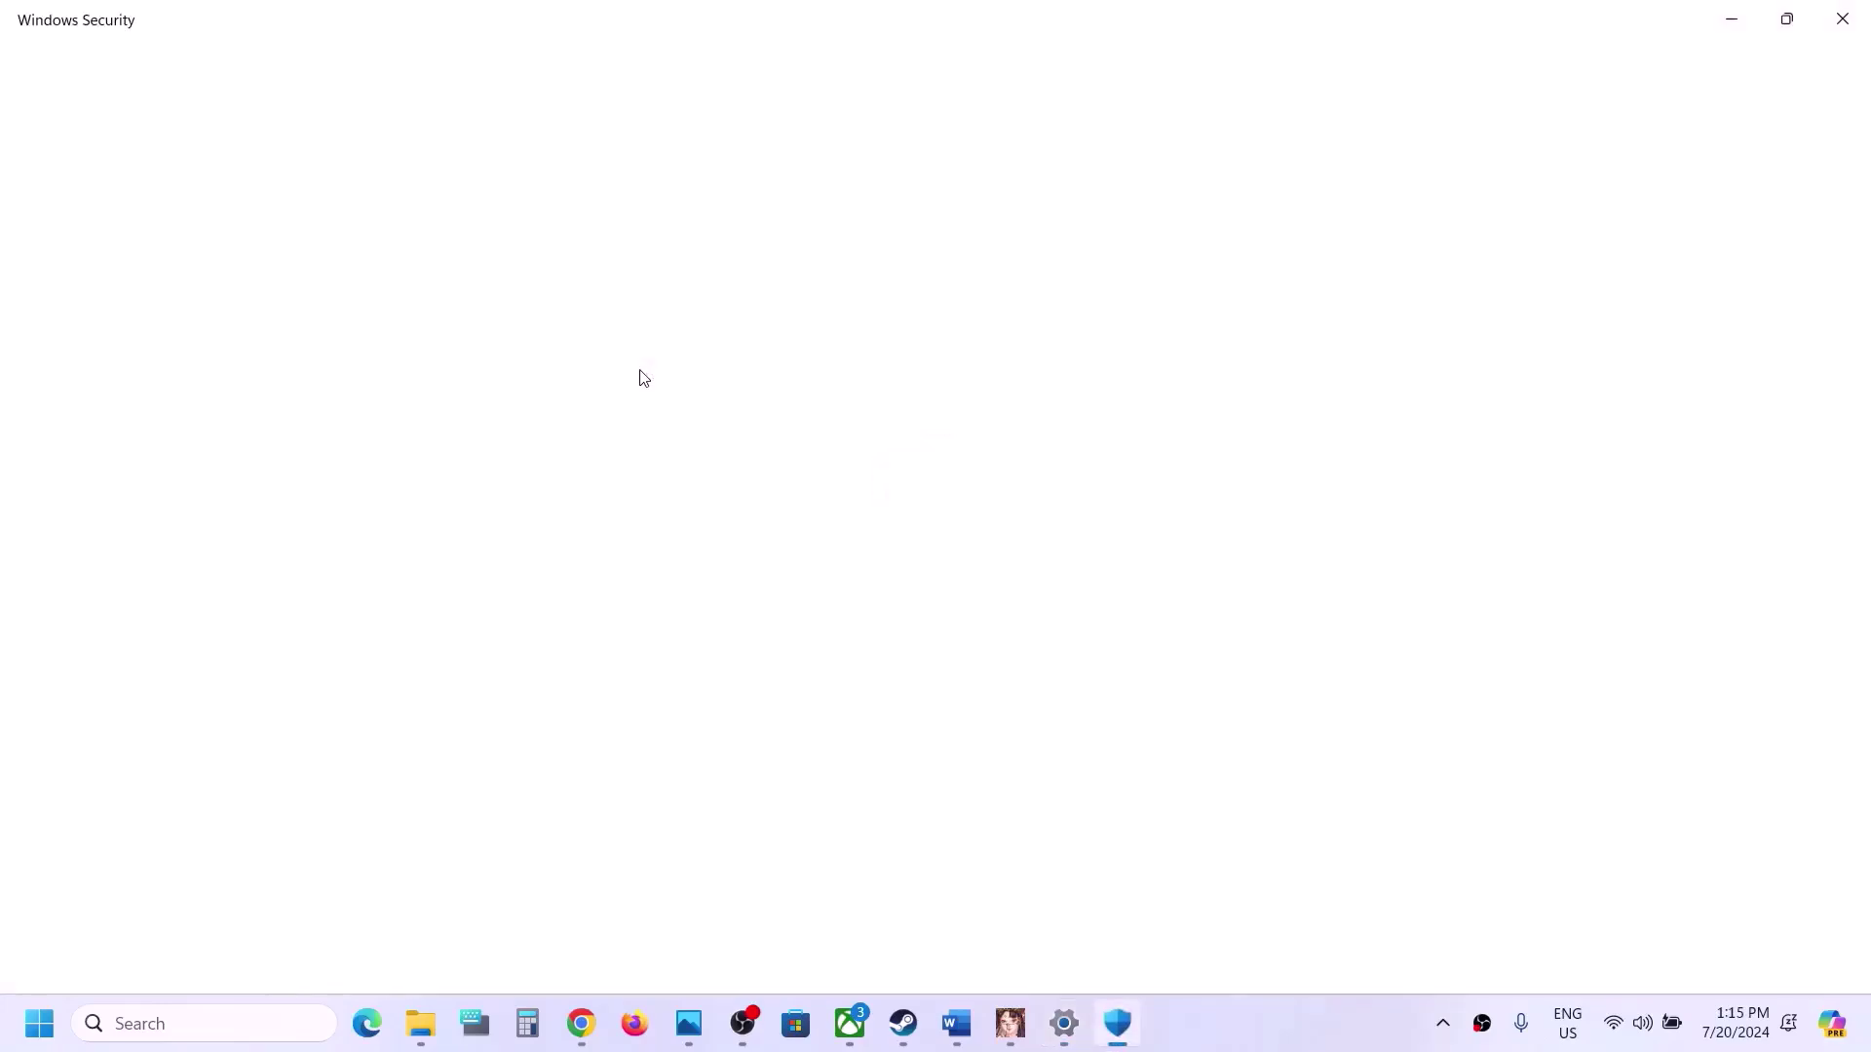
pyautogui.scroll(-3, 793, 718)
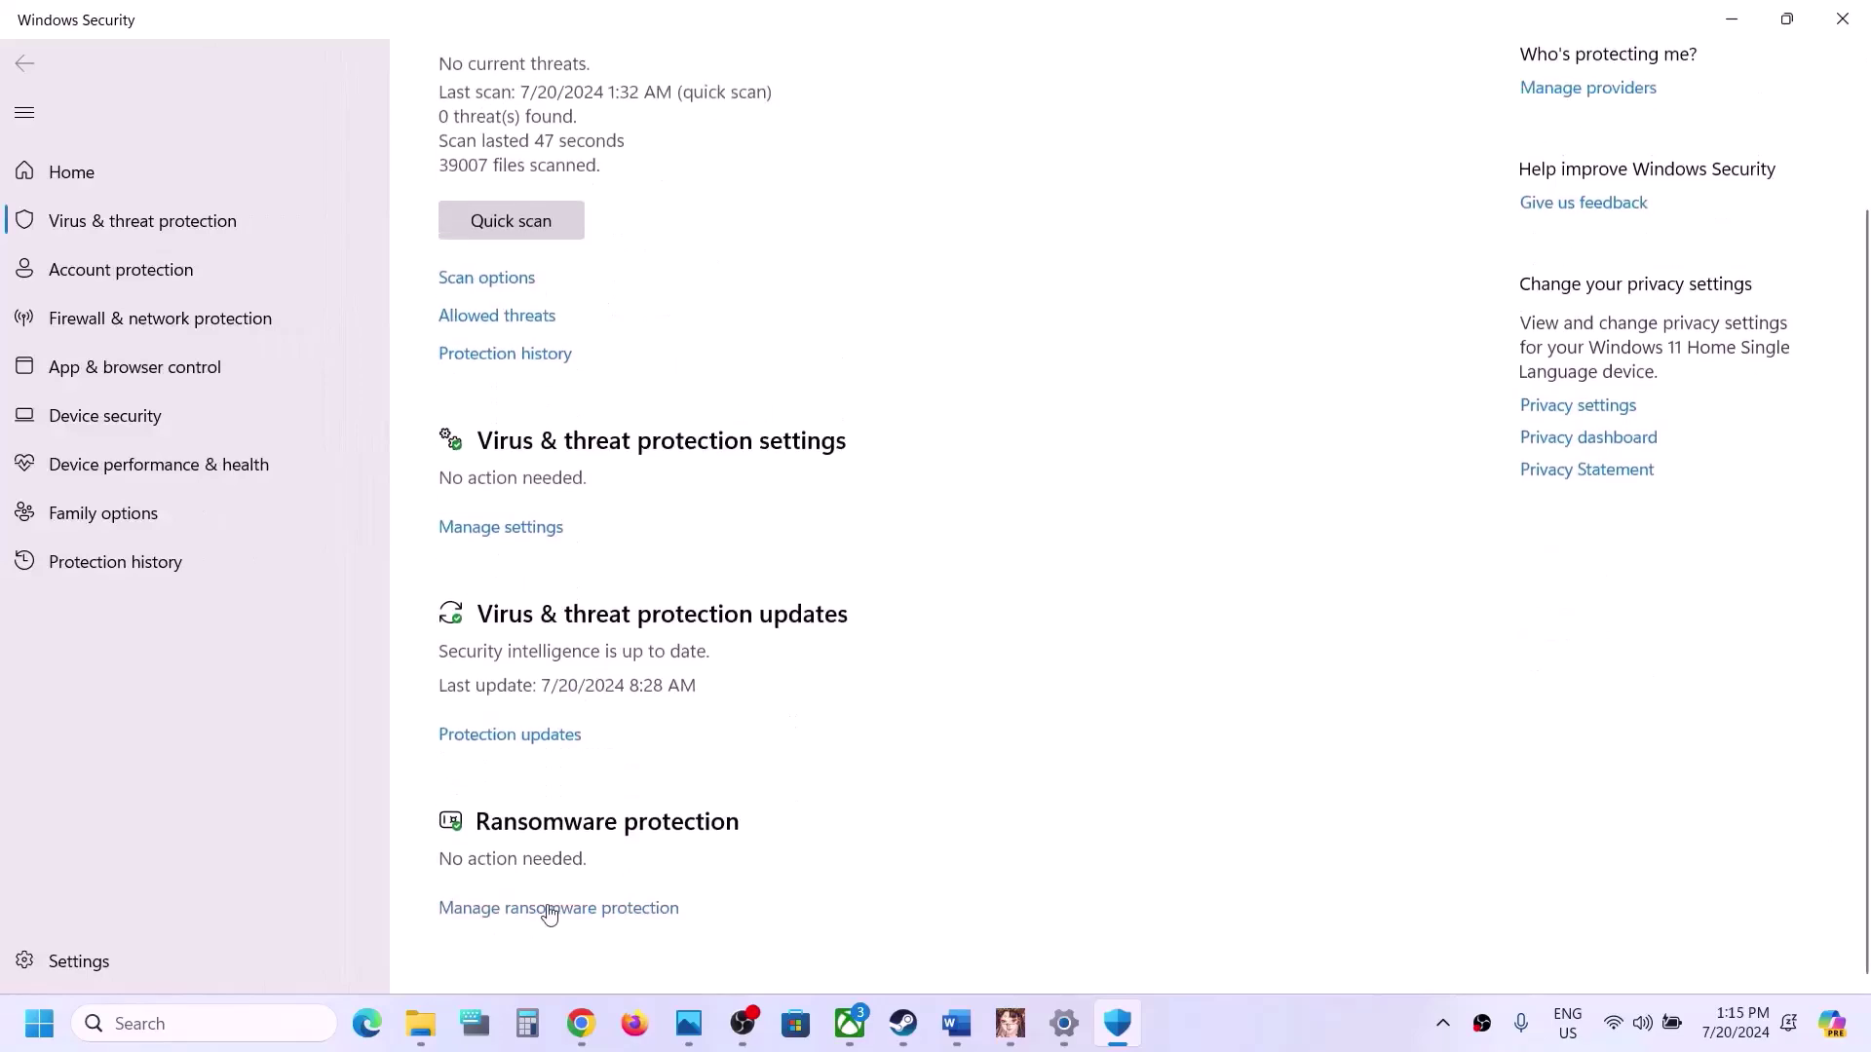
pyautogui.click(552, 909)
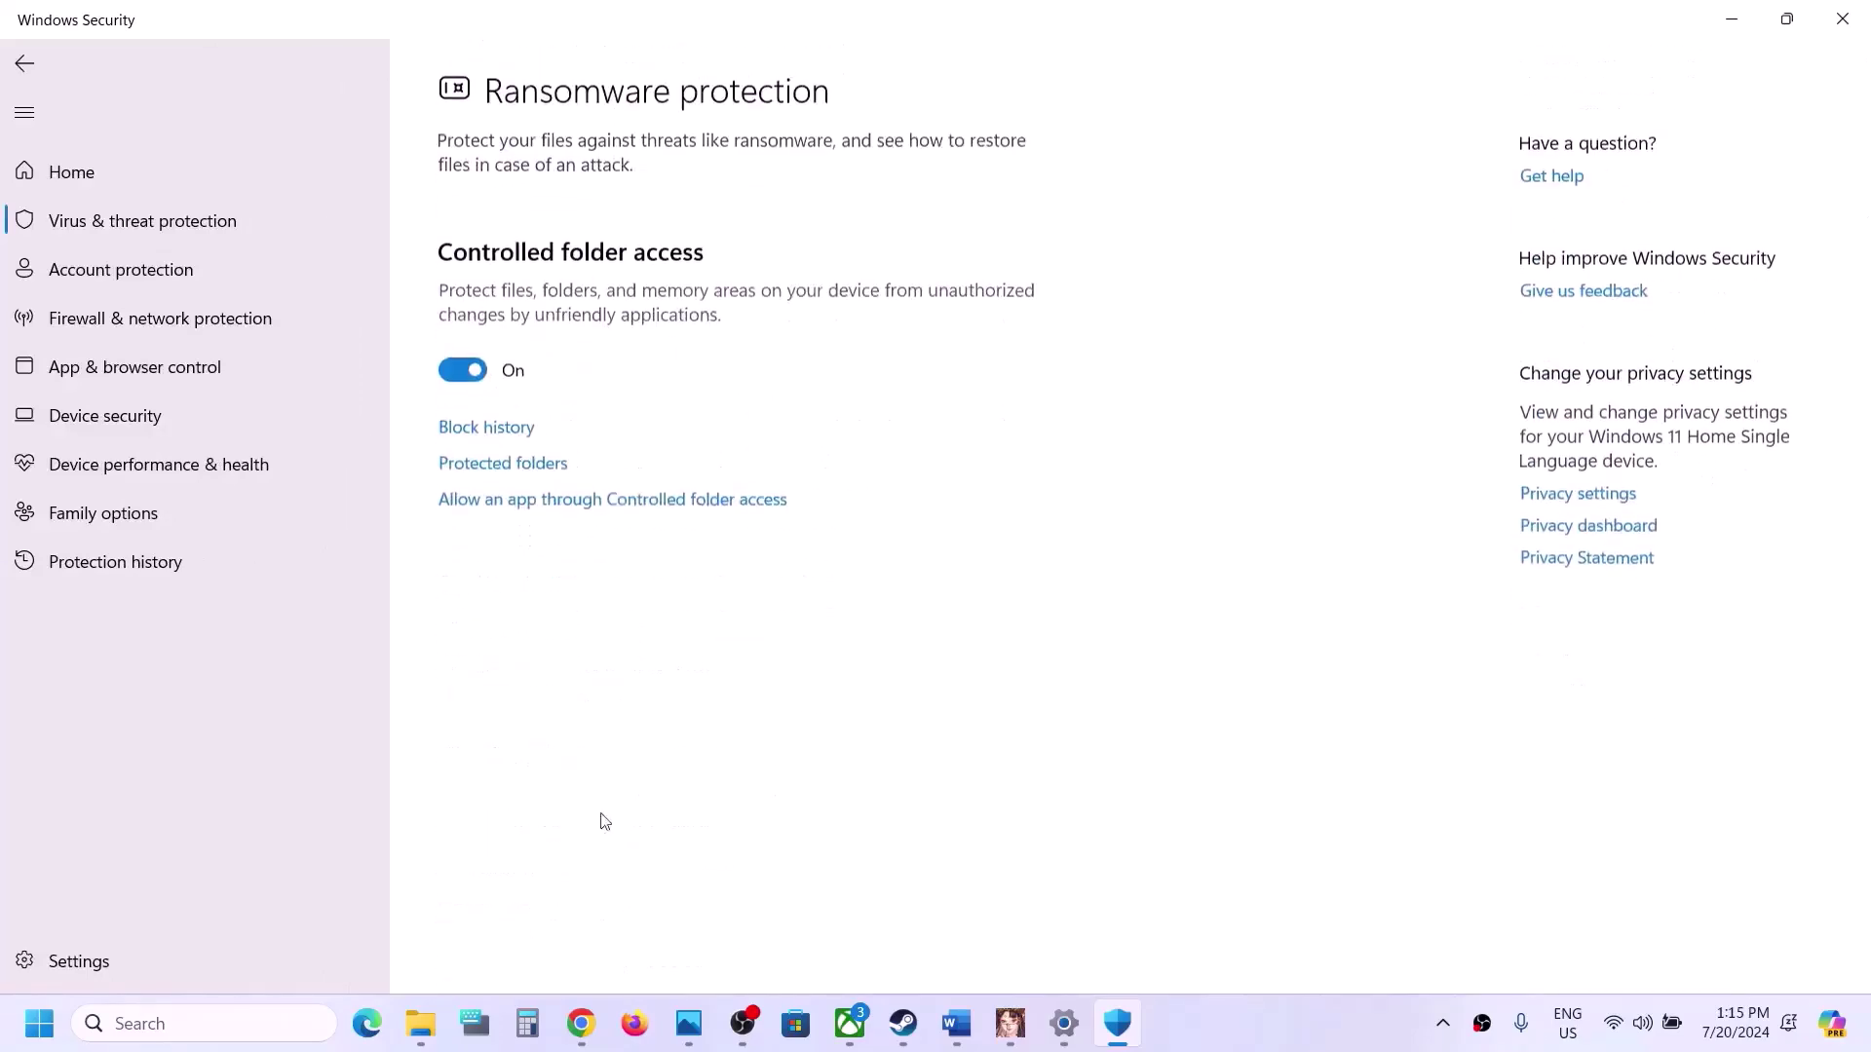
pyautogui.click(581, 499)
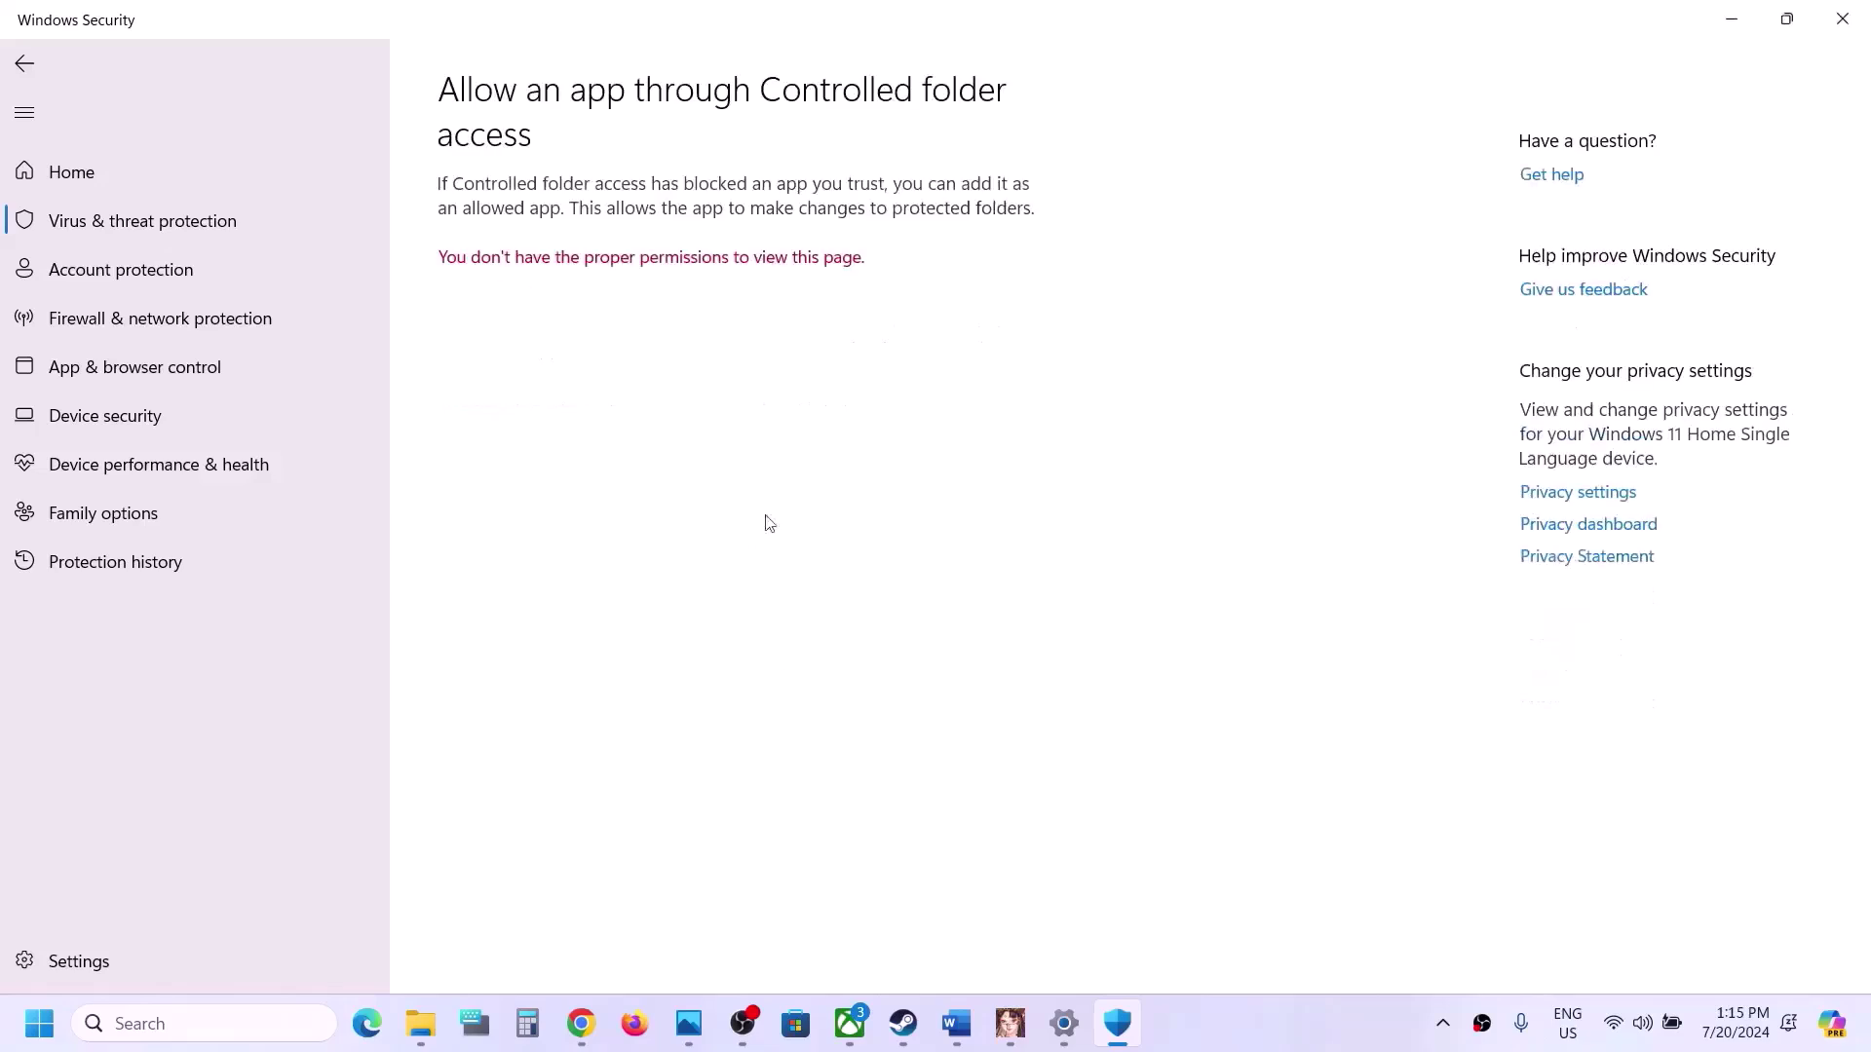
# Step: Start adding an allowed app and browse to the folder C:\Program Files (x86)\Steam\steamapps\common
pyautogui.click(552, 263)
pyautogui.click(551, 371)
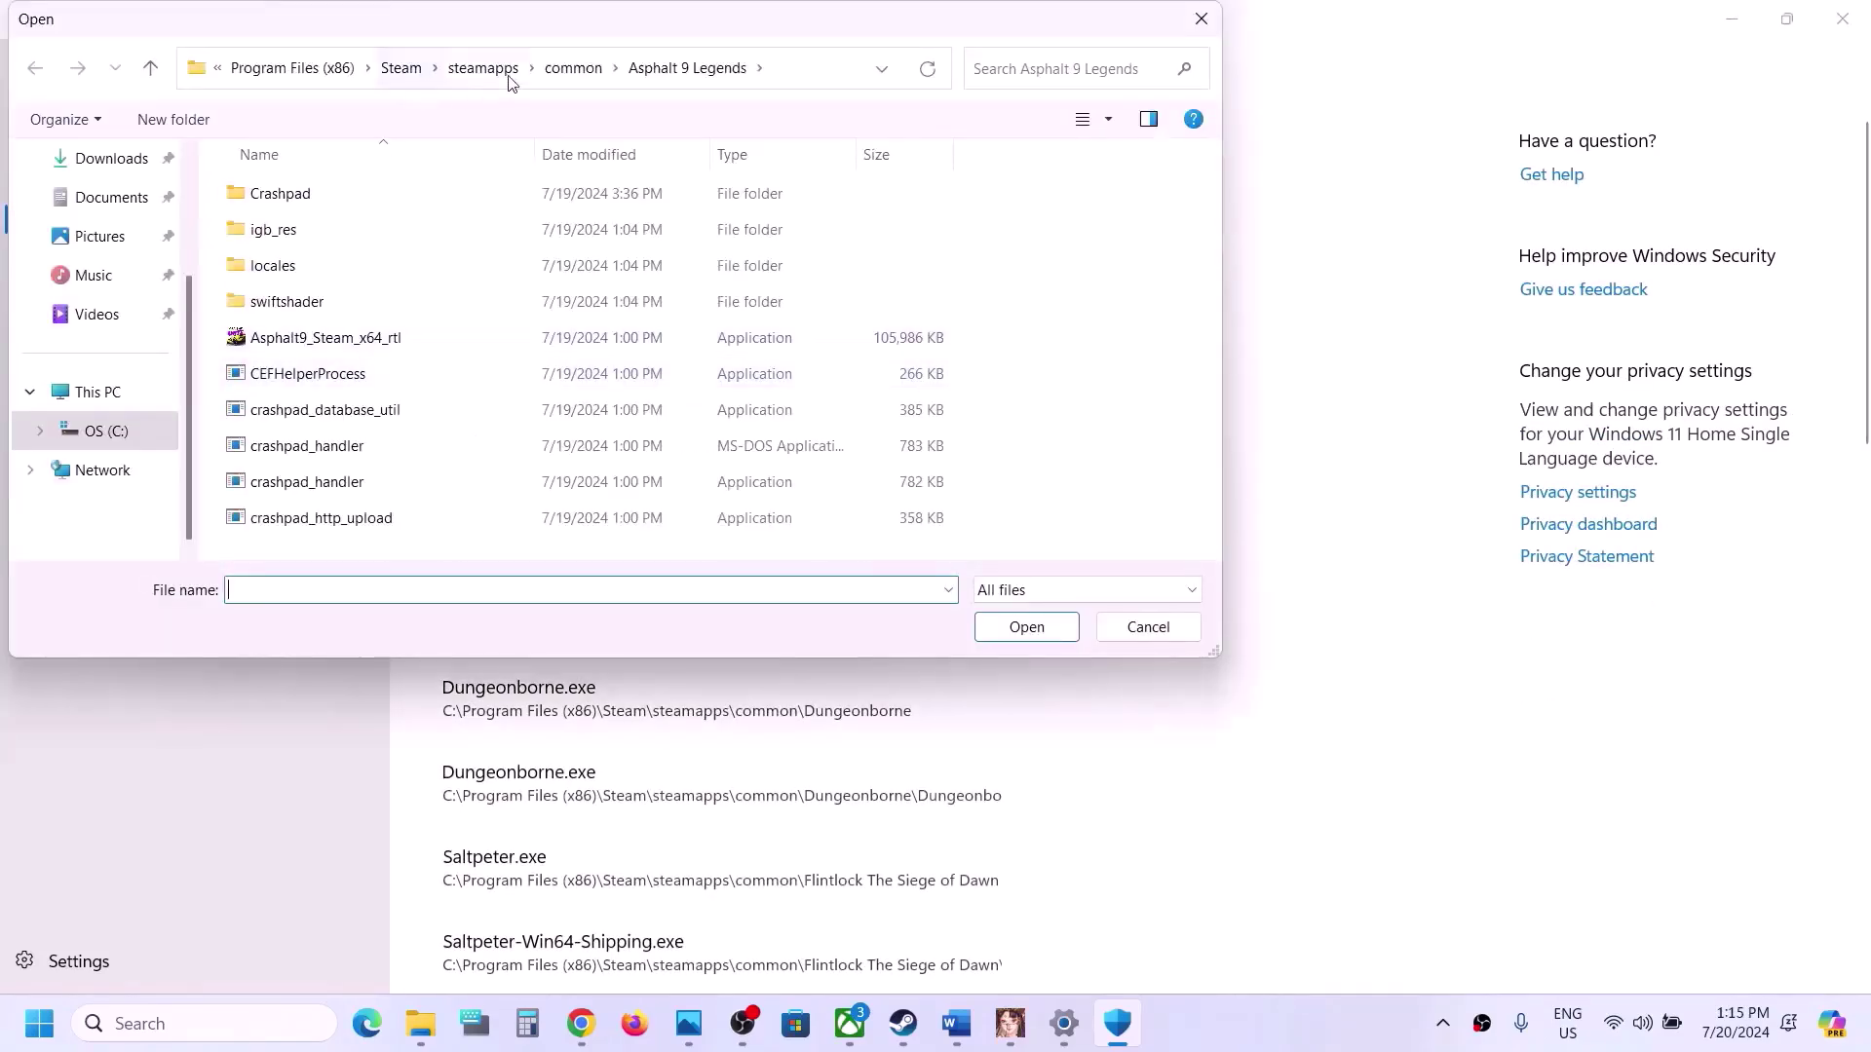
pyautogui.click(109, 394)
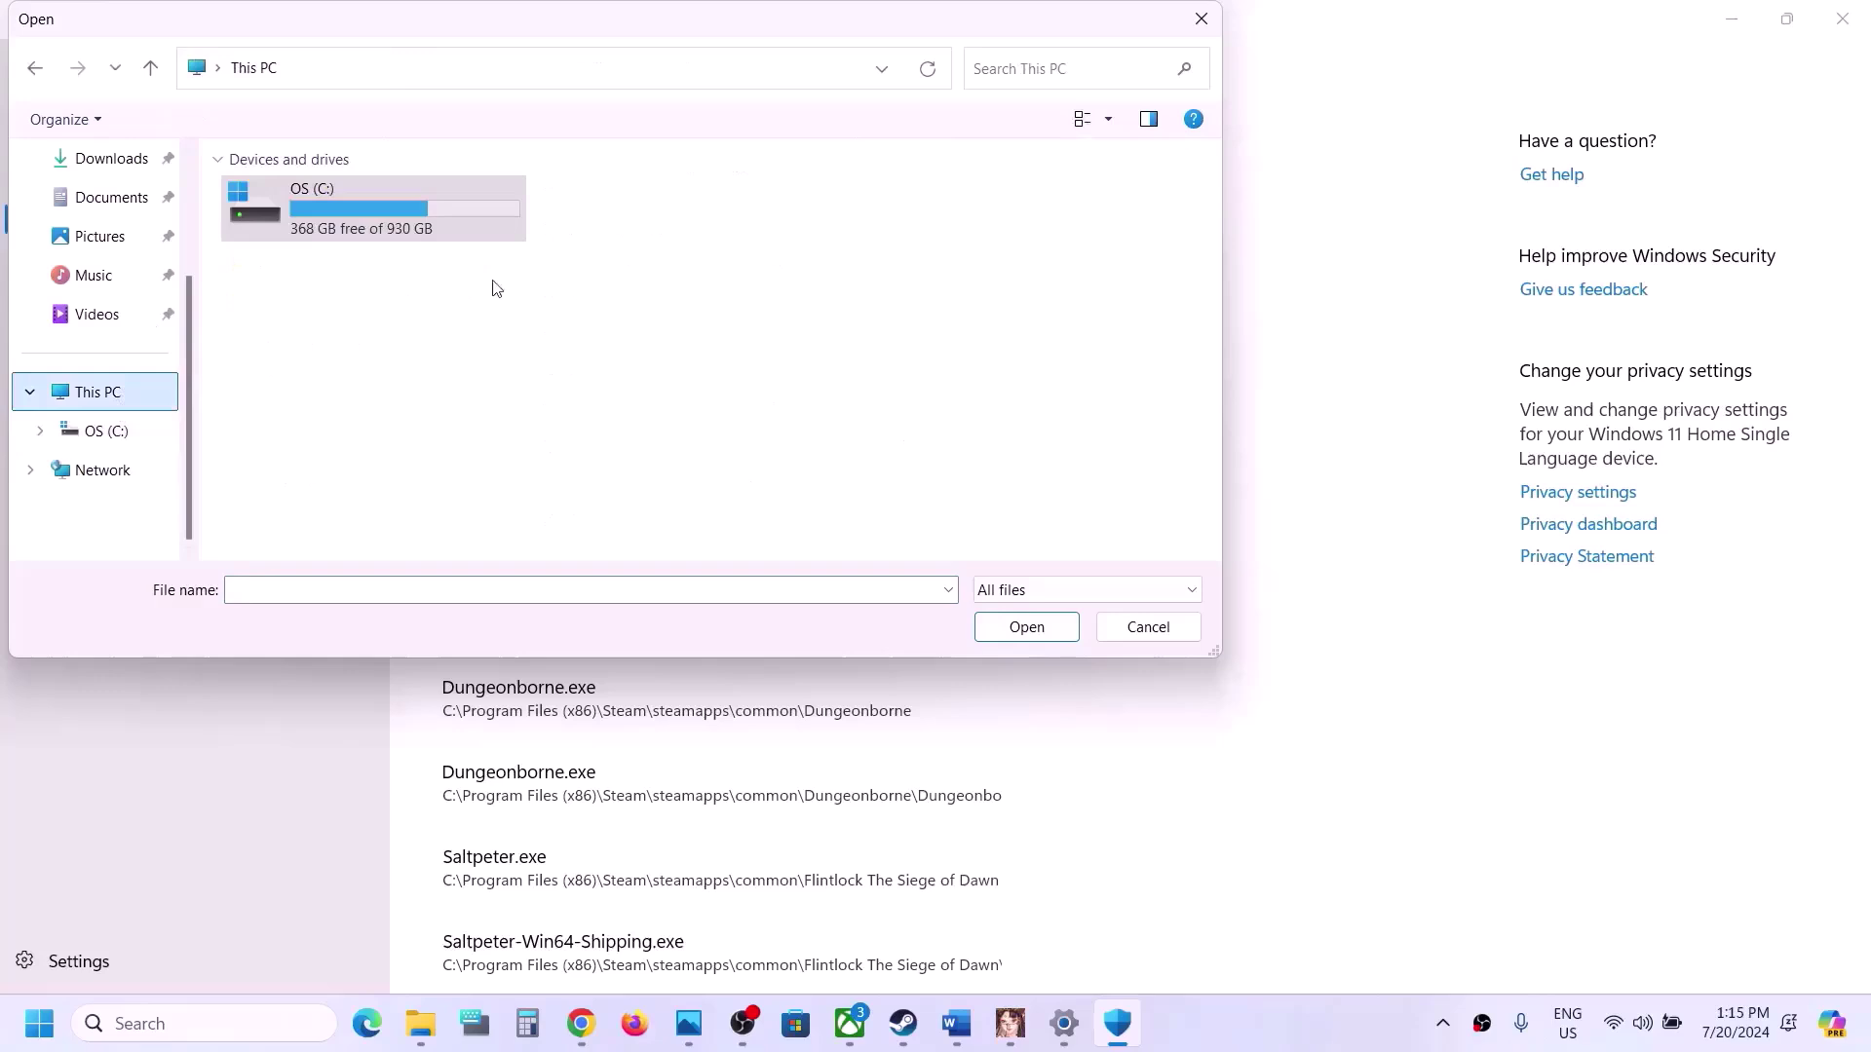
pyautogui.doubleClick(419, 226)
pyautogui.scroll(-3, 384, 271)
pyautogui.click(352, 333)
pyautogui.doubleClick(351, 333)
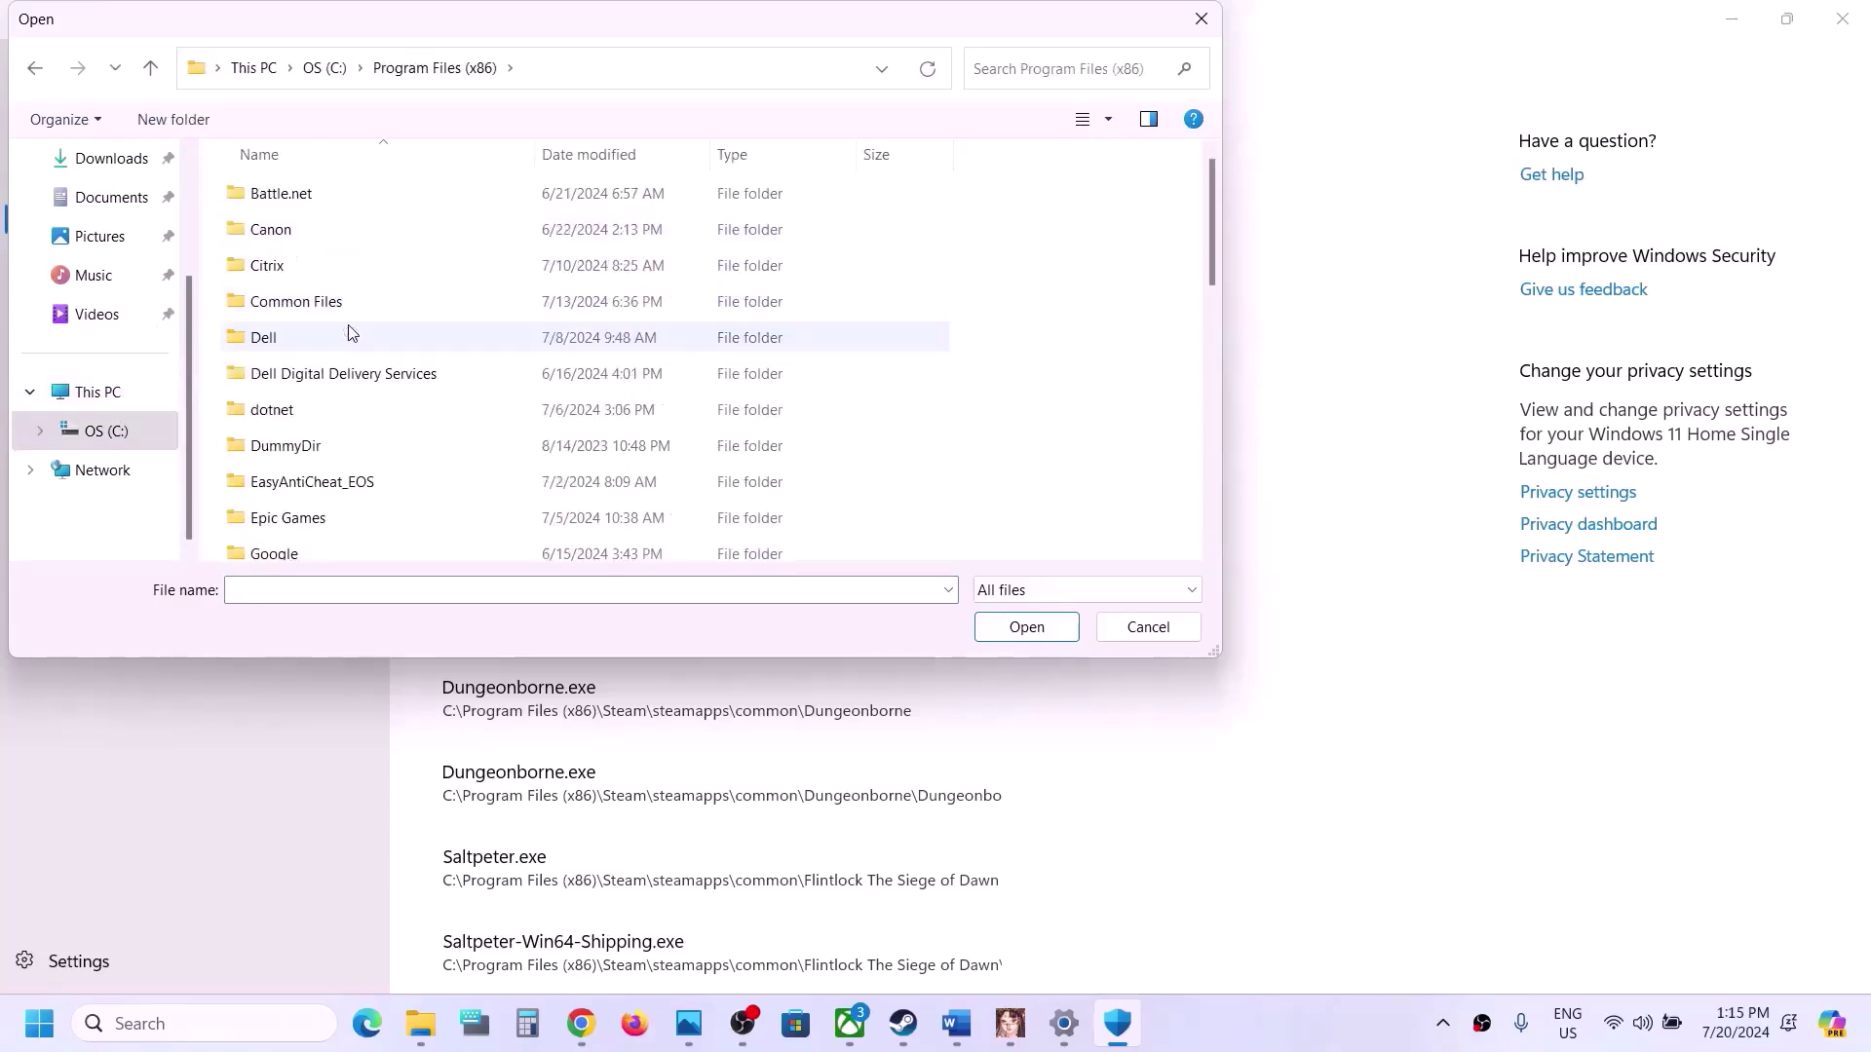
pyautogui.scroll(-5, 347, 332)
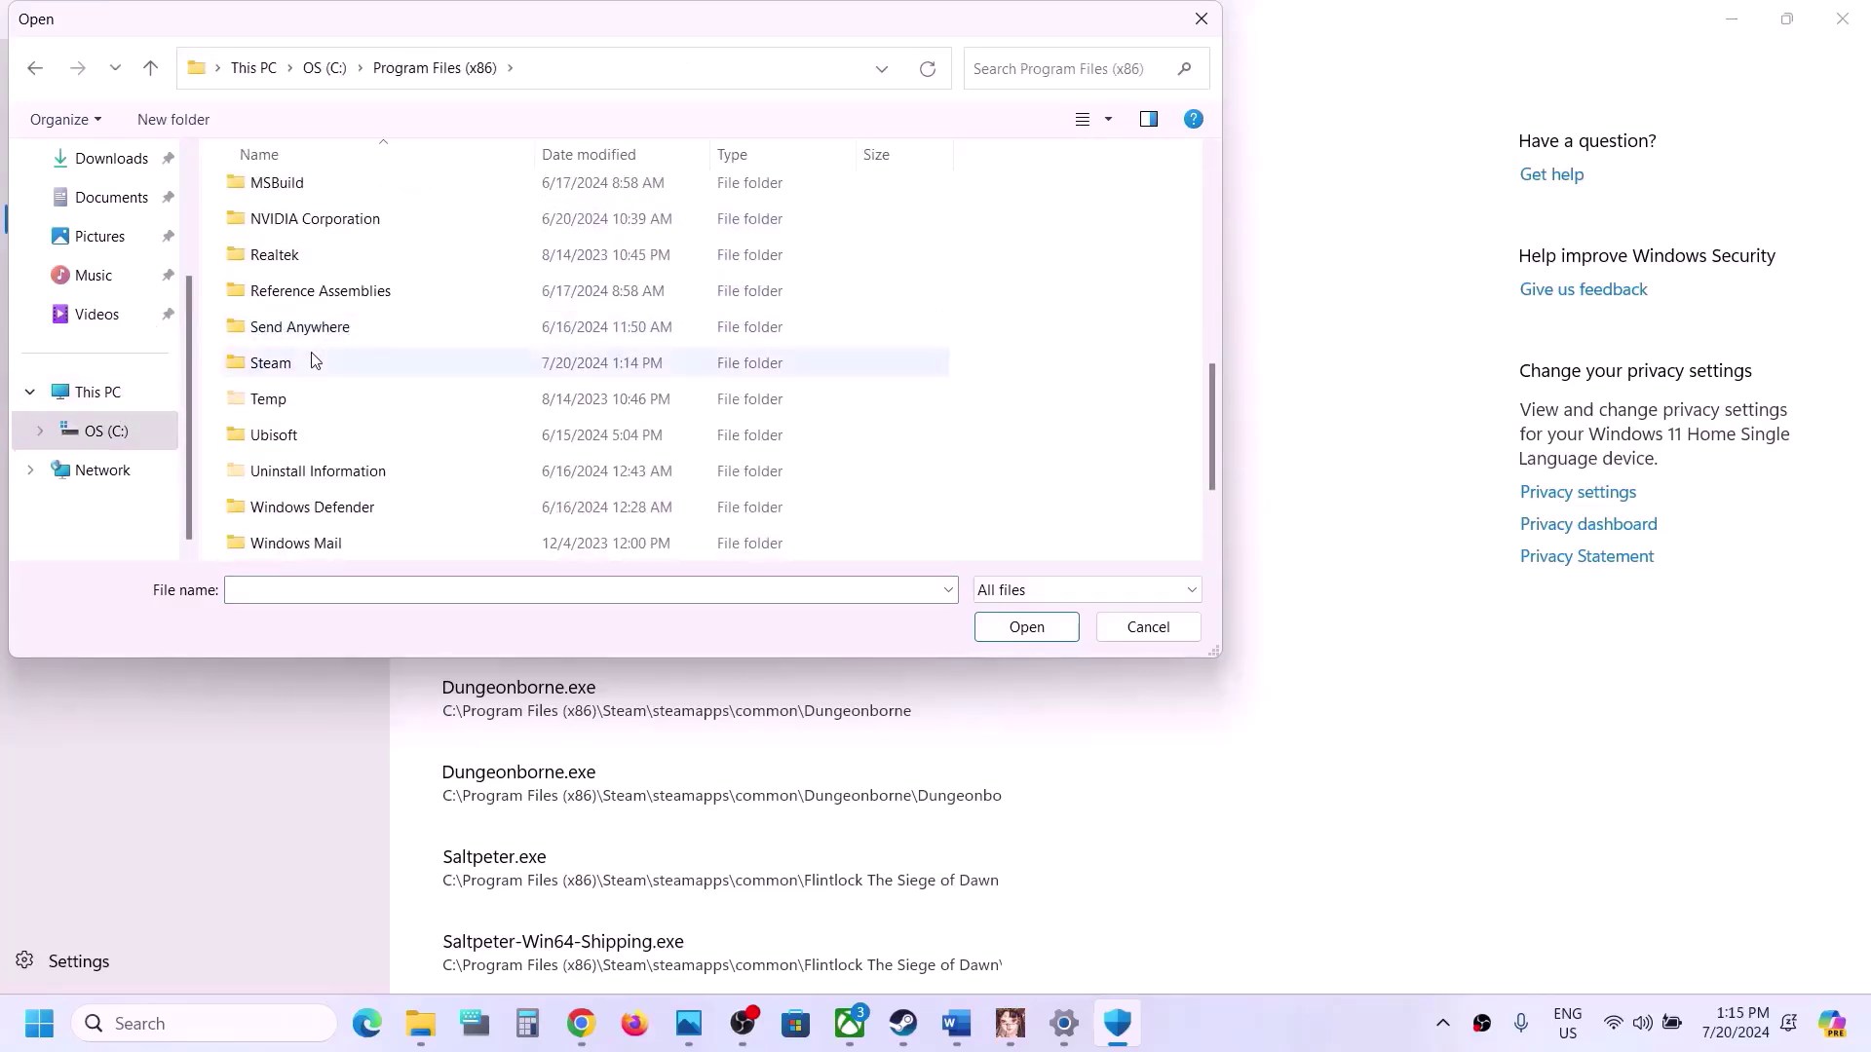
pyautogui.doubleClick(313, 365)
pyautogui.scroll(-4, 314, 363)
pyautogui.doubleClick(314, 328)
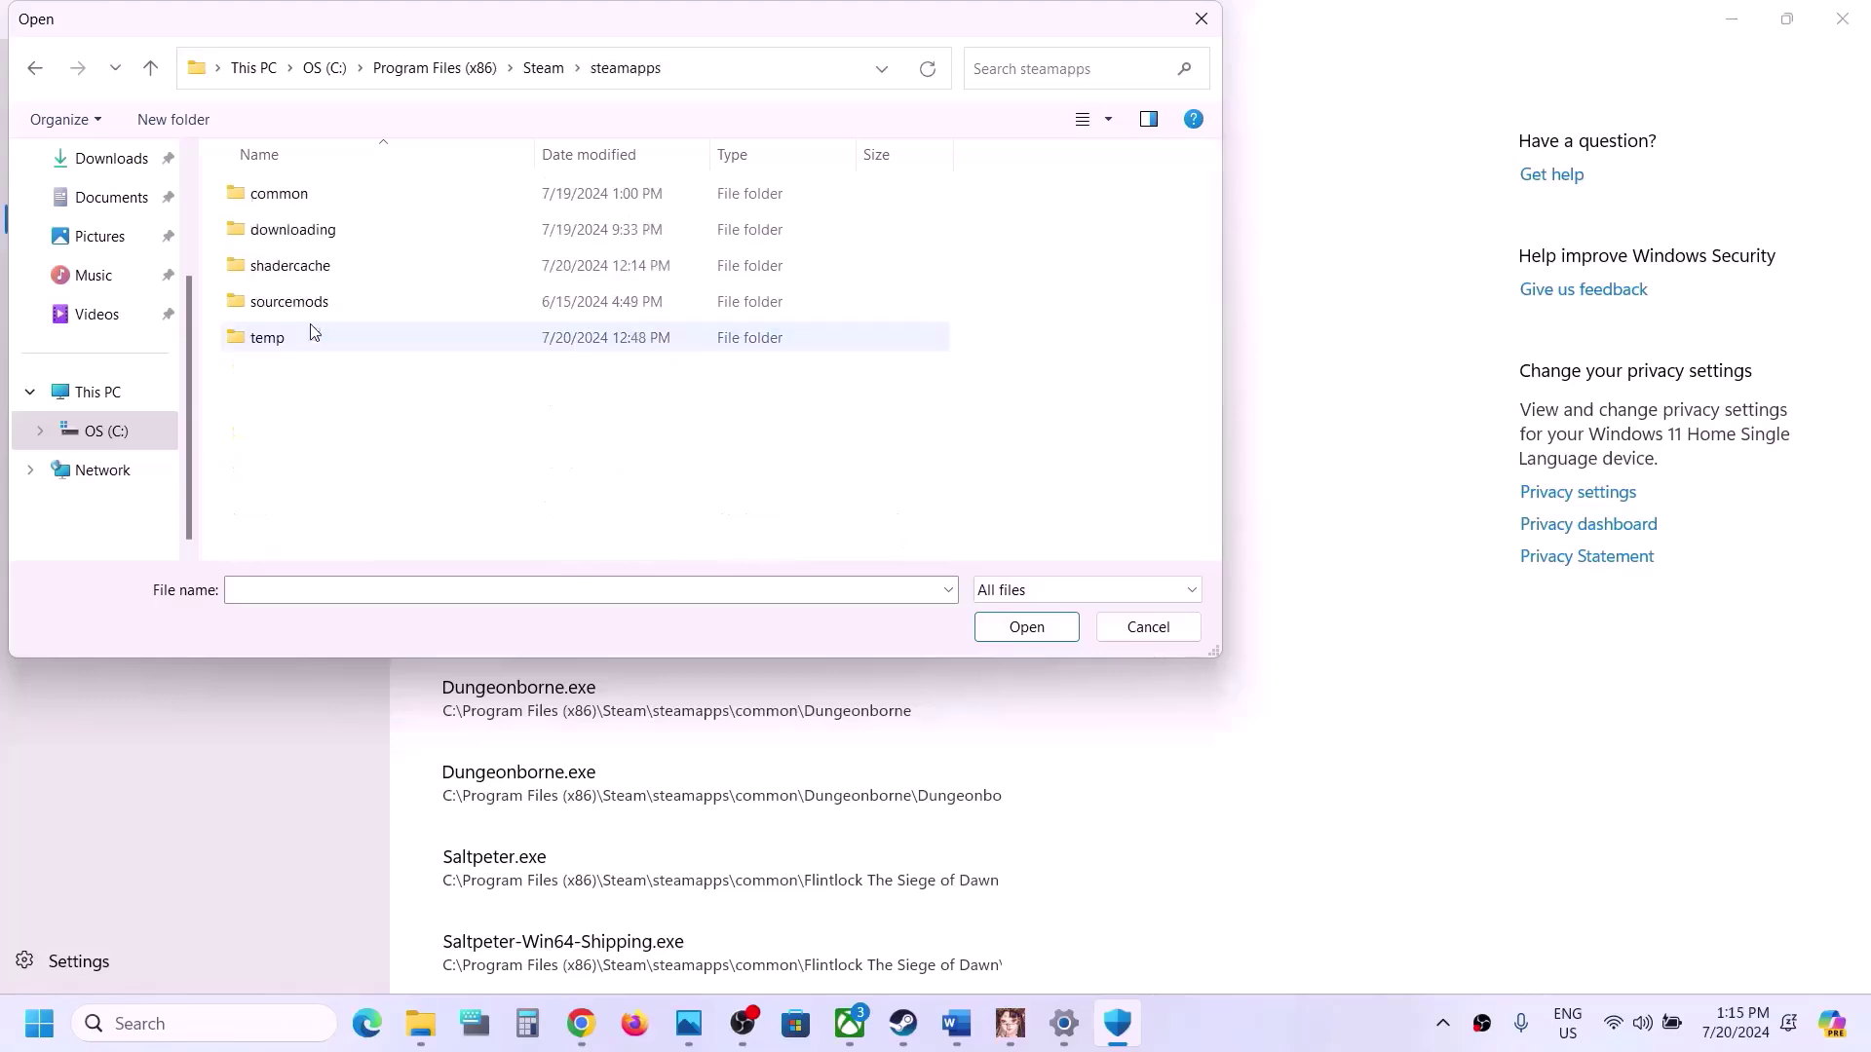
pyautogui.doubleClick(292, 194)
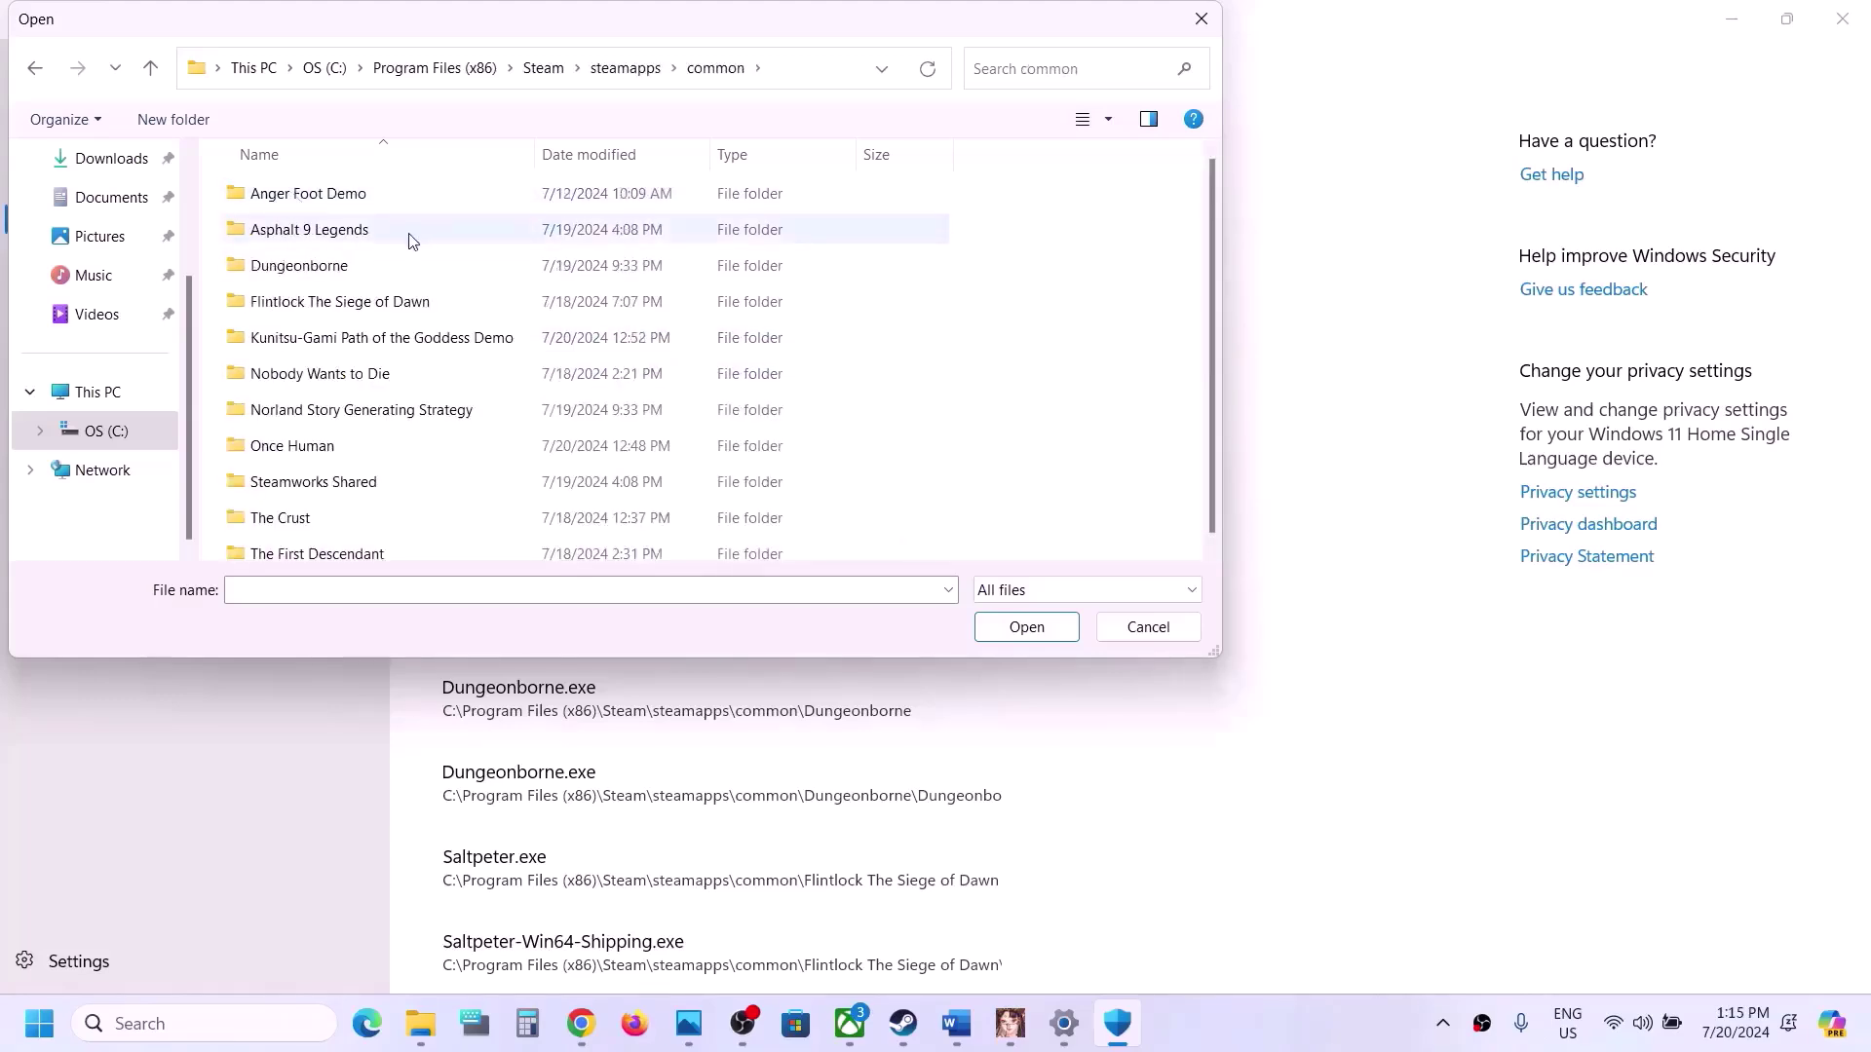
# Step: Add KunitsuGamiDemo from the Kunitsu-Gami Path of the Goddess Demo folder as an allowed app for Controlled folder access
pyautogui.doubleClick(351, 338)
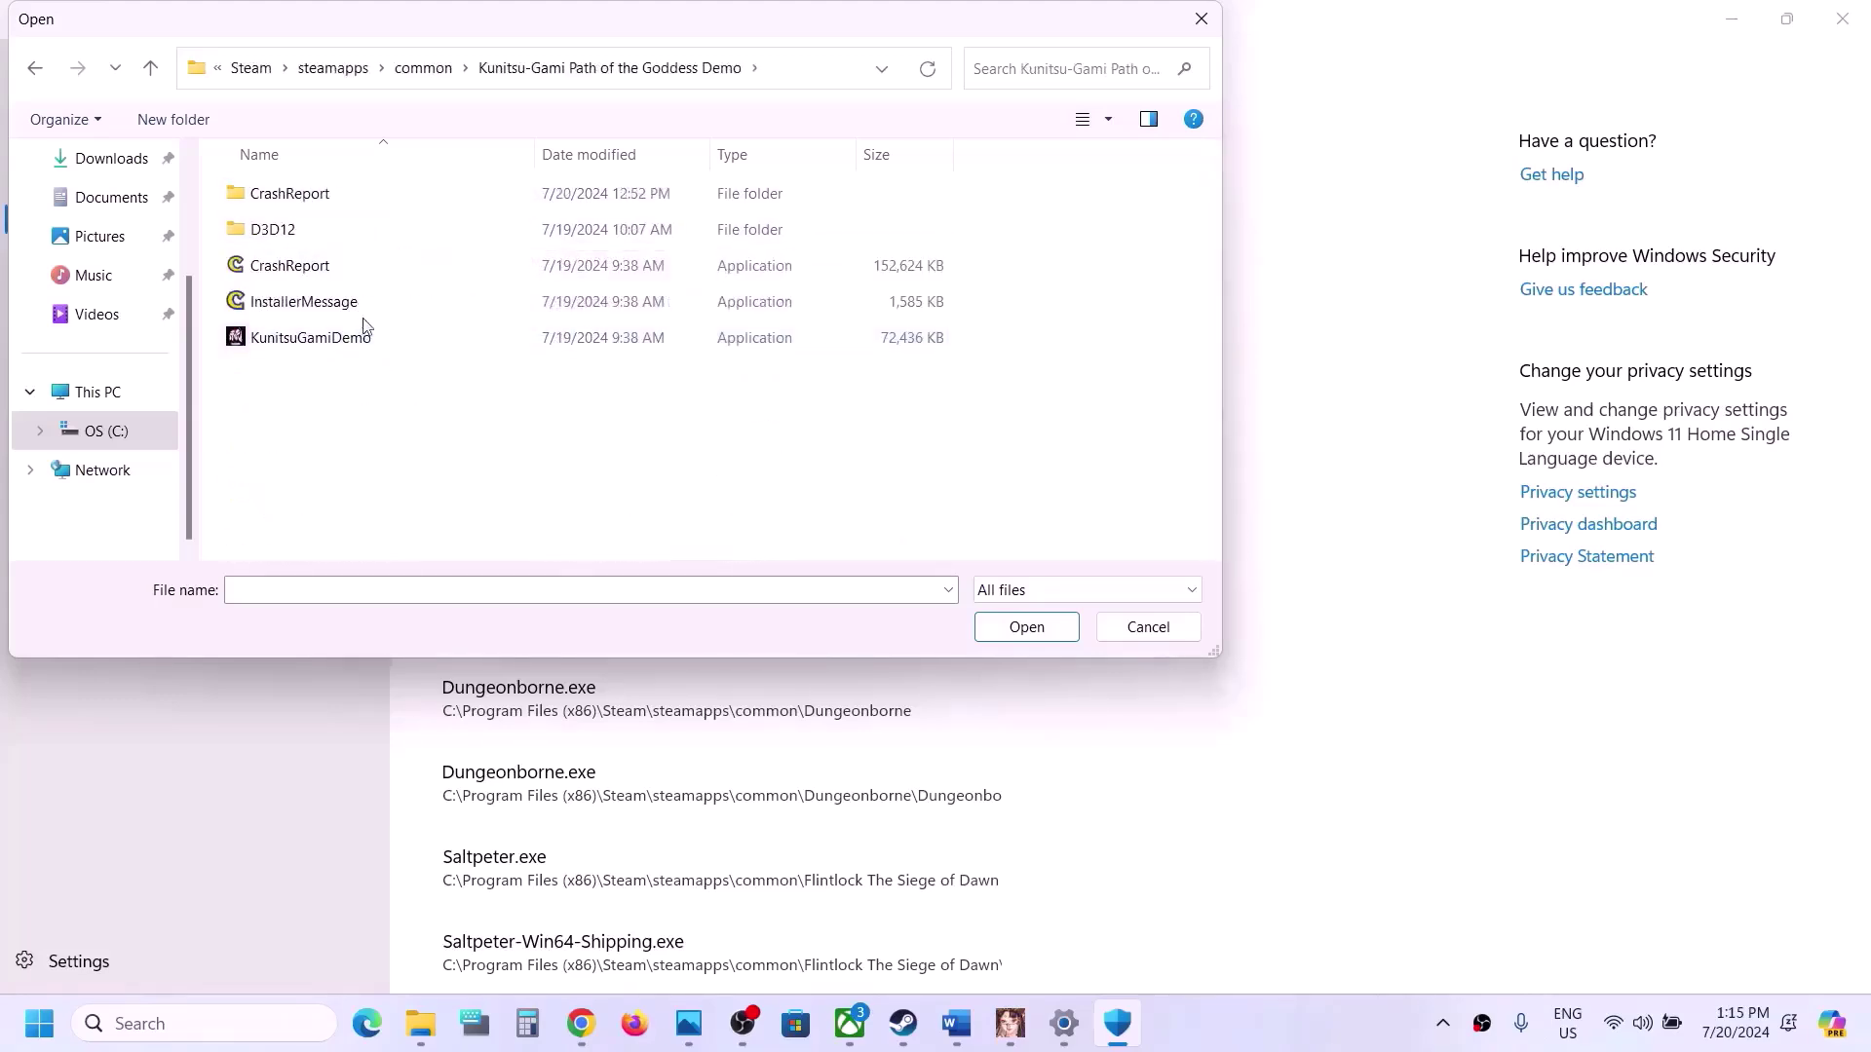
pyautogui.click(330, 341)
pyautogui.click(1049, 629)
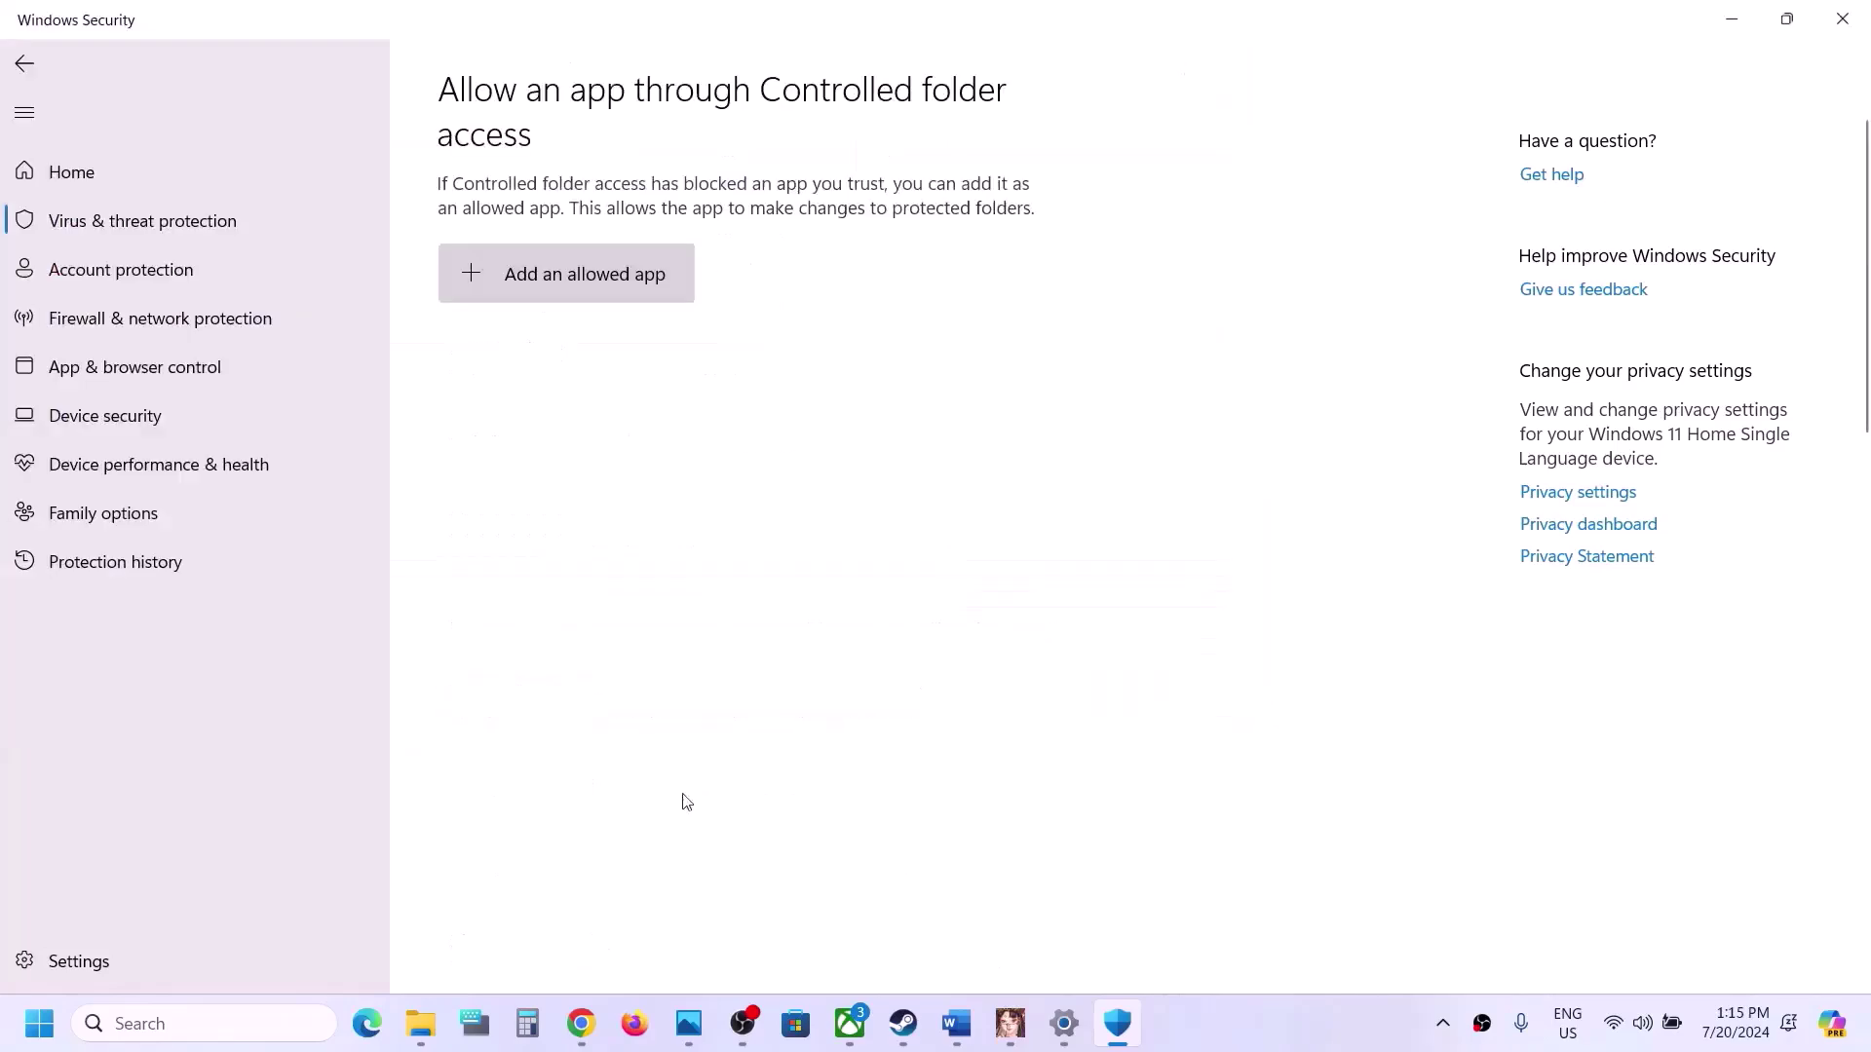
# Step: Open Control Panel's Windows Defender Firewall allowed apps list and unlock it for changes
pyautogui.click(275, 1022)
pyautogui.write('control')
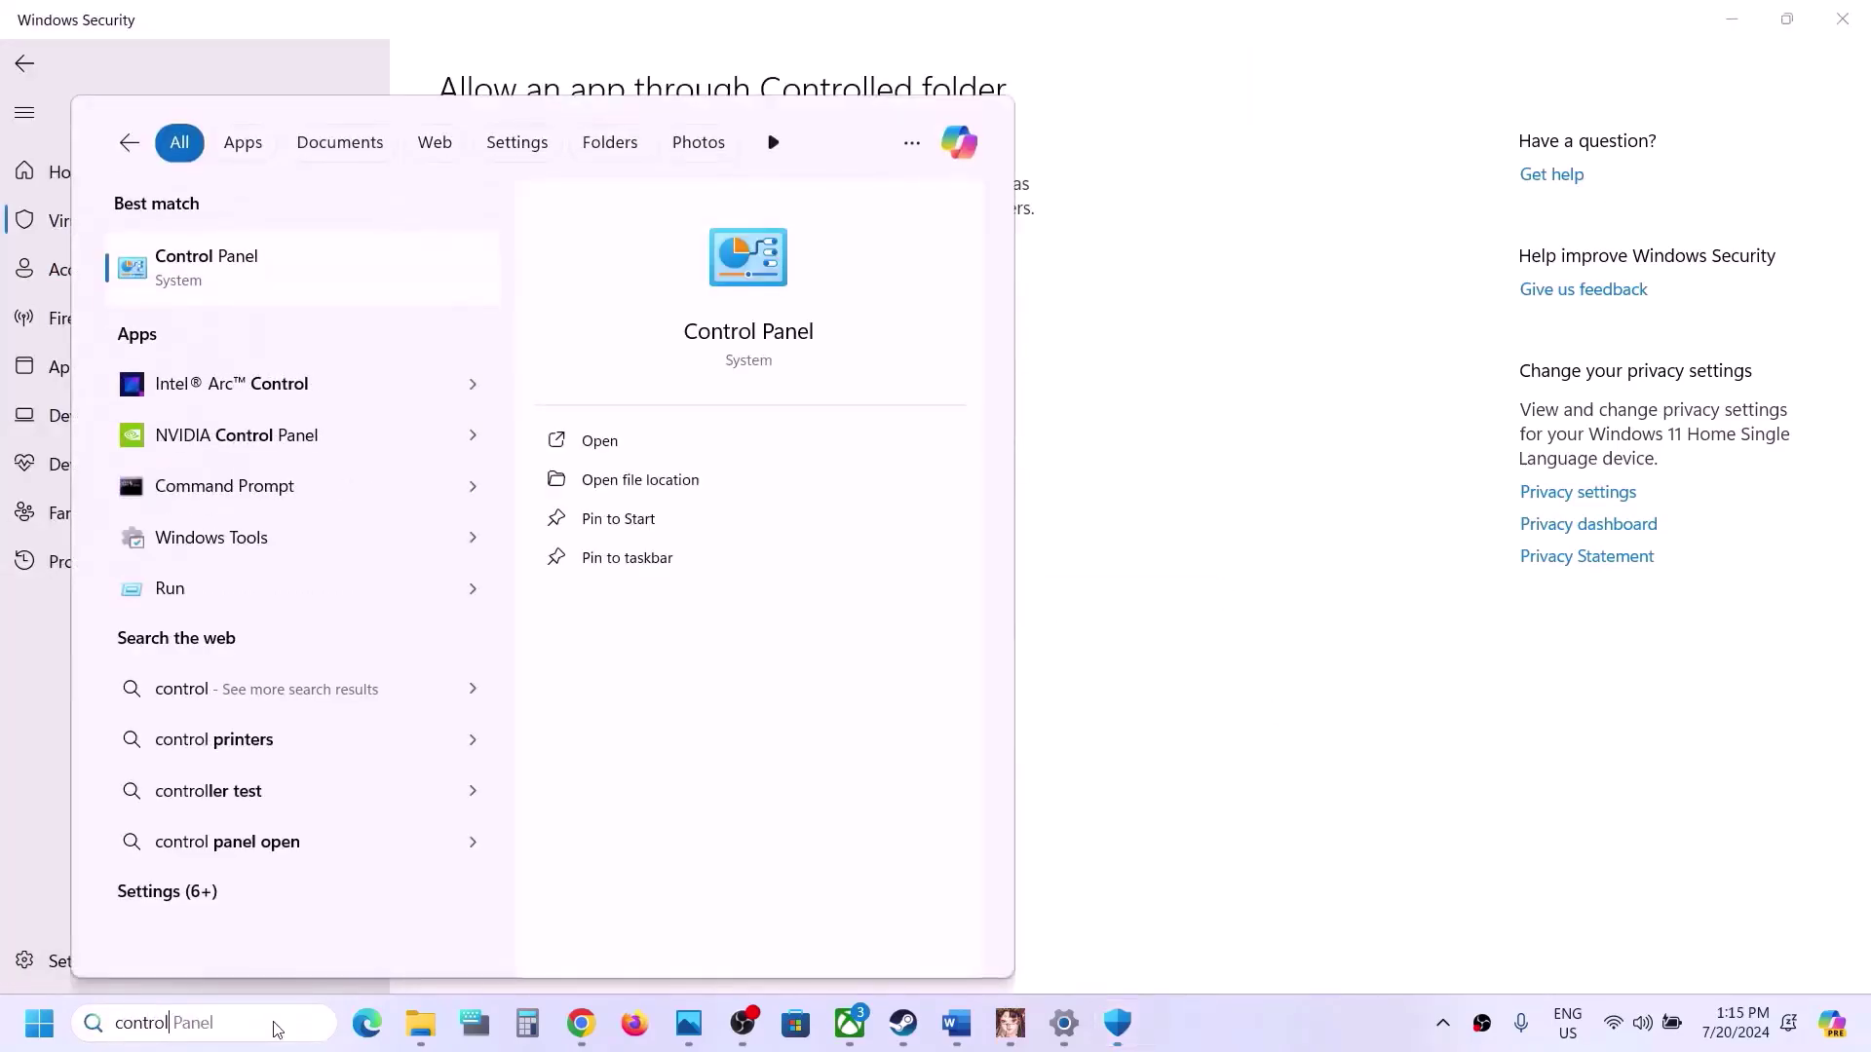
pyautogui.press('Return')
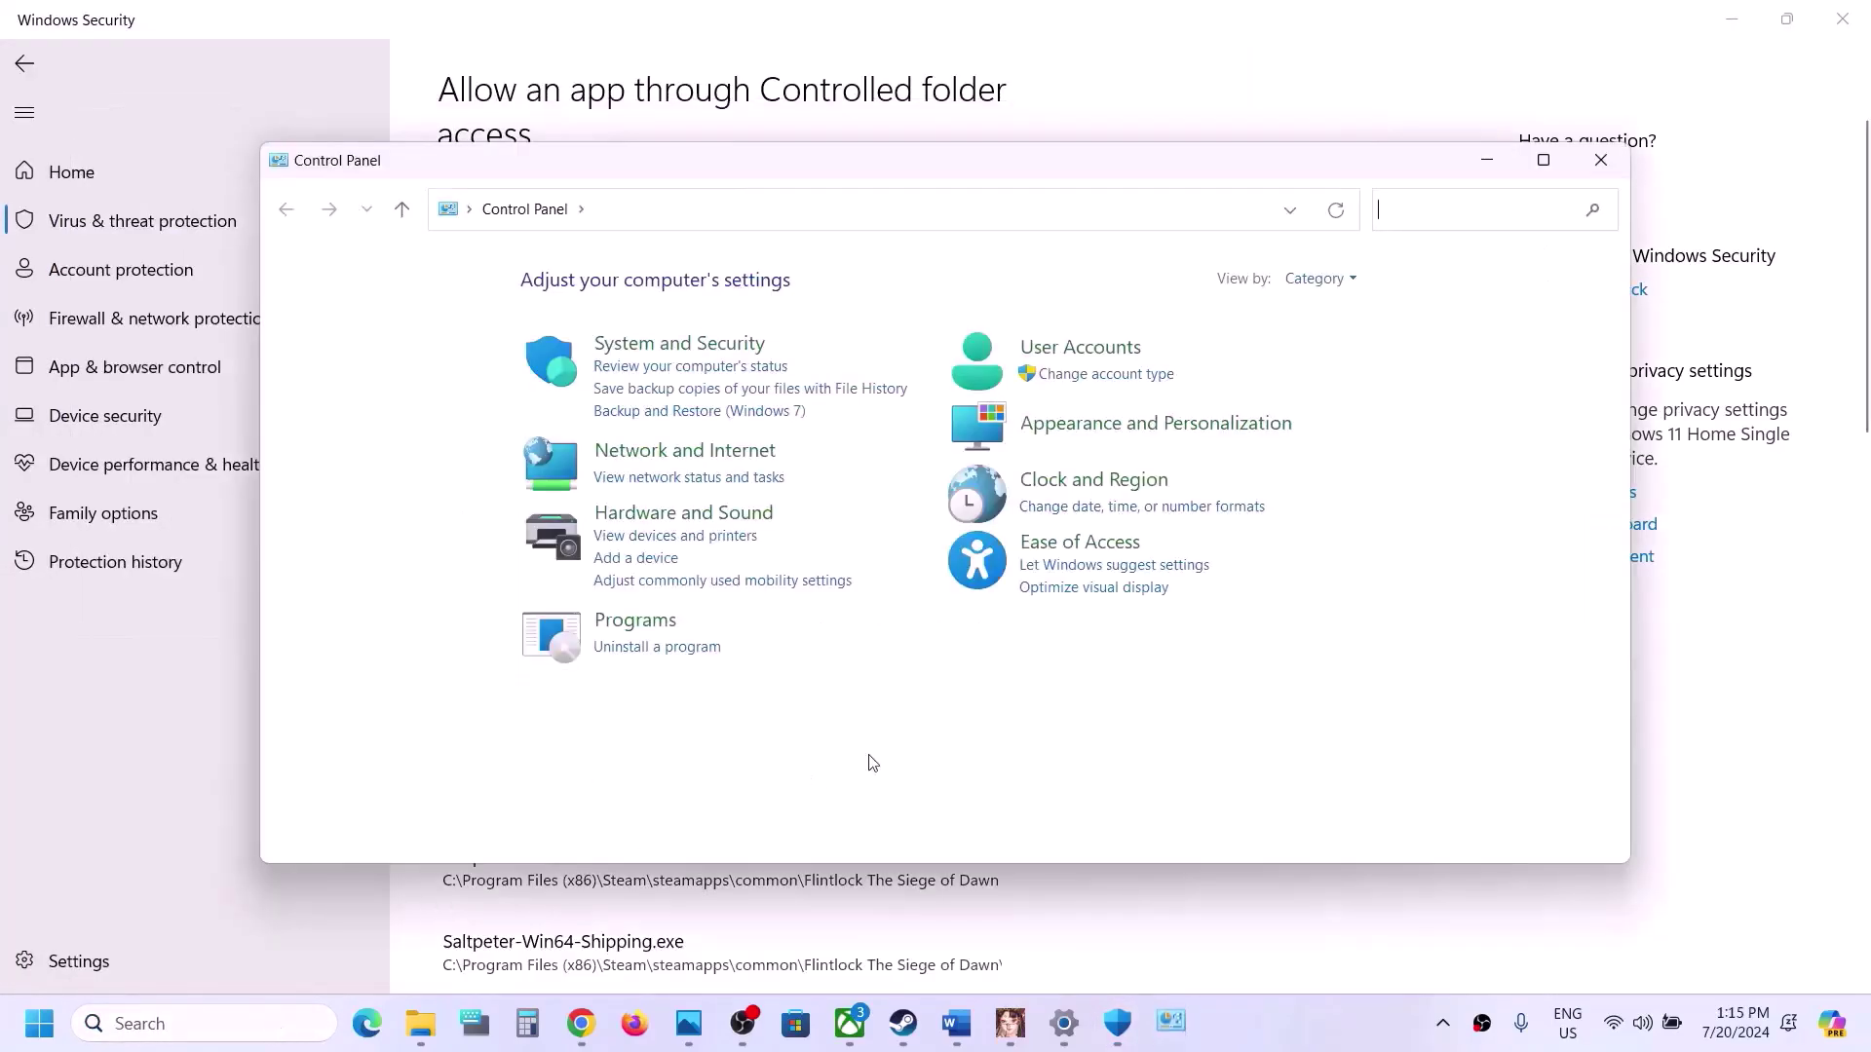
pyautogui.click(738, 348)
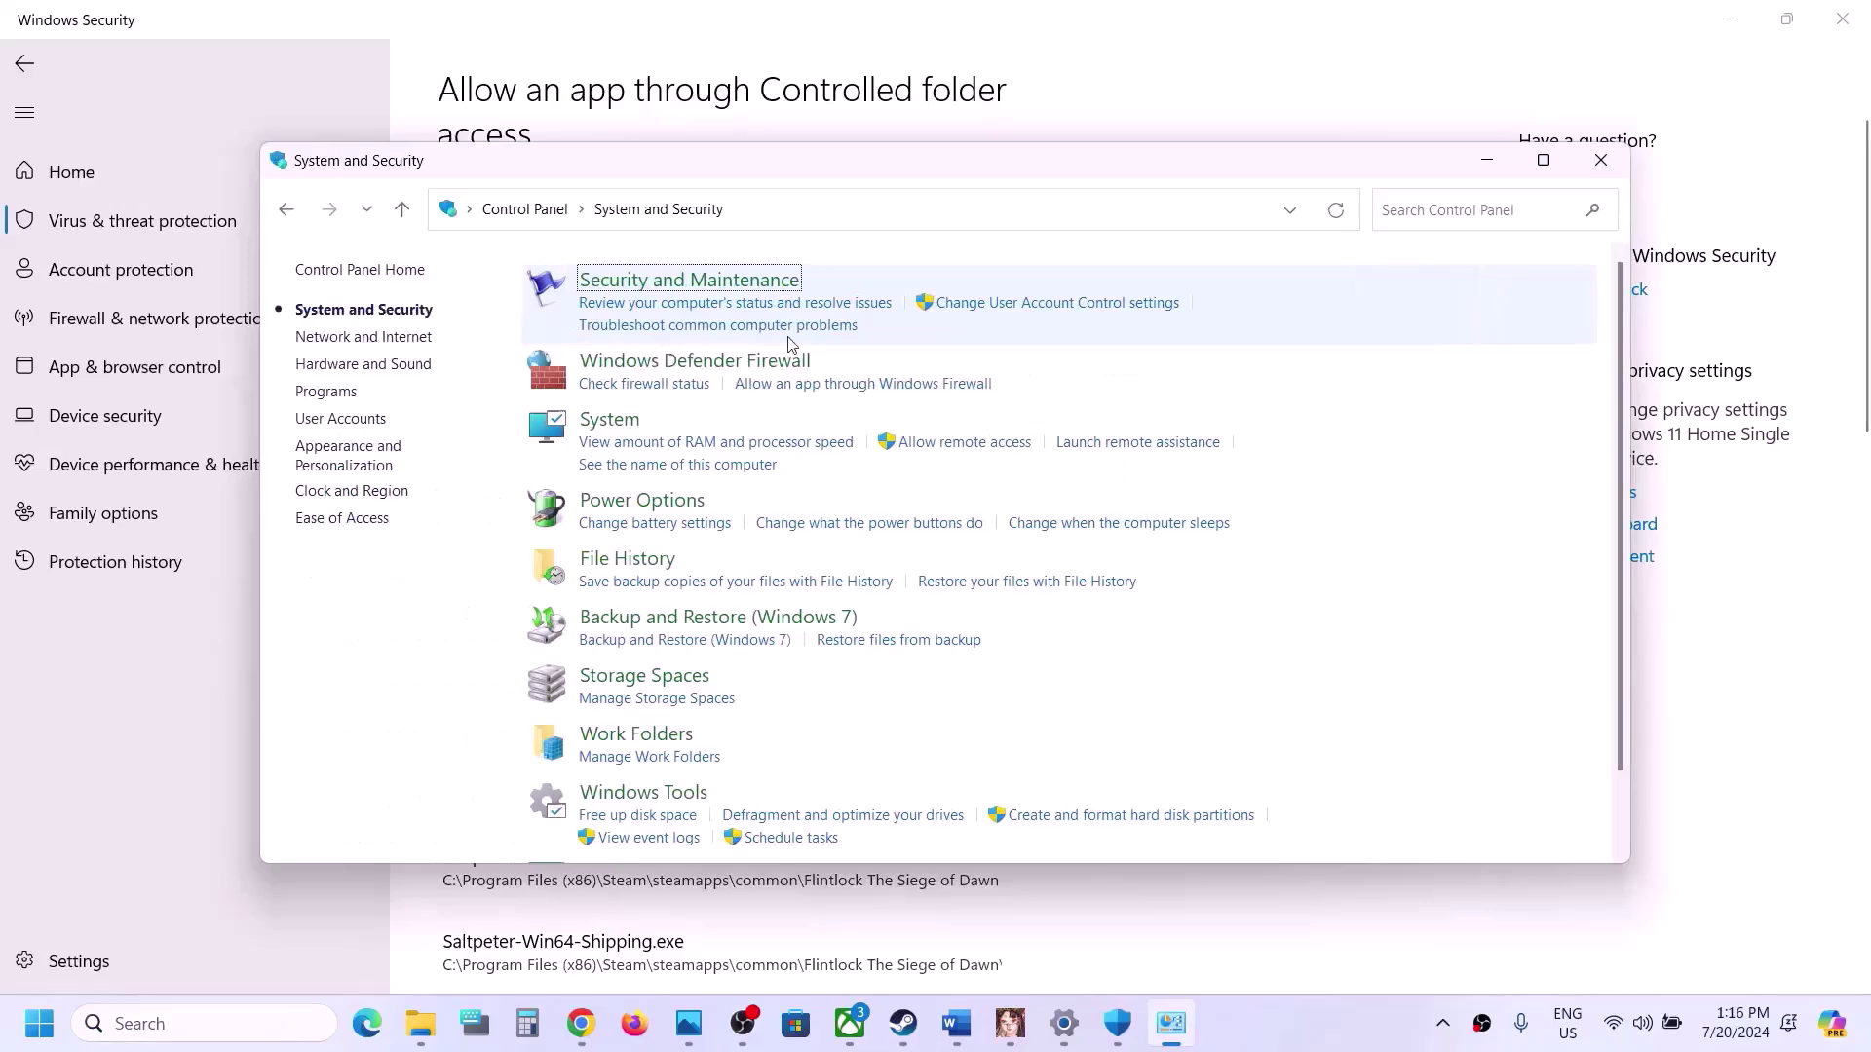
pyautogui.click(714, 362)
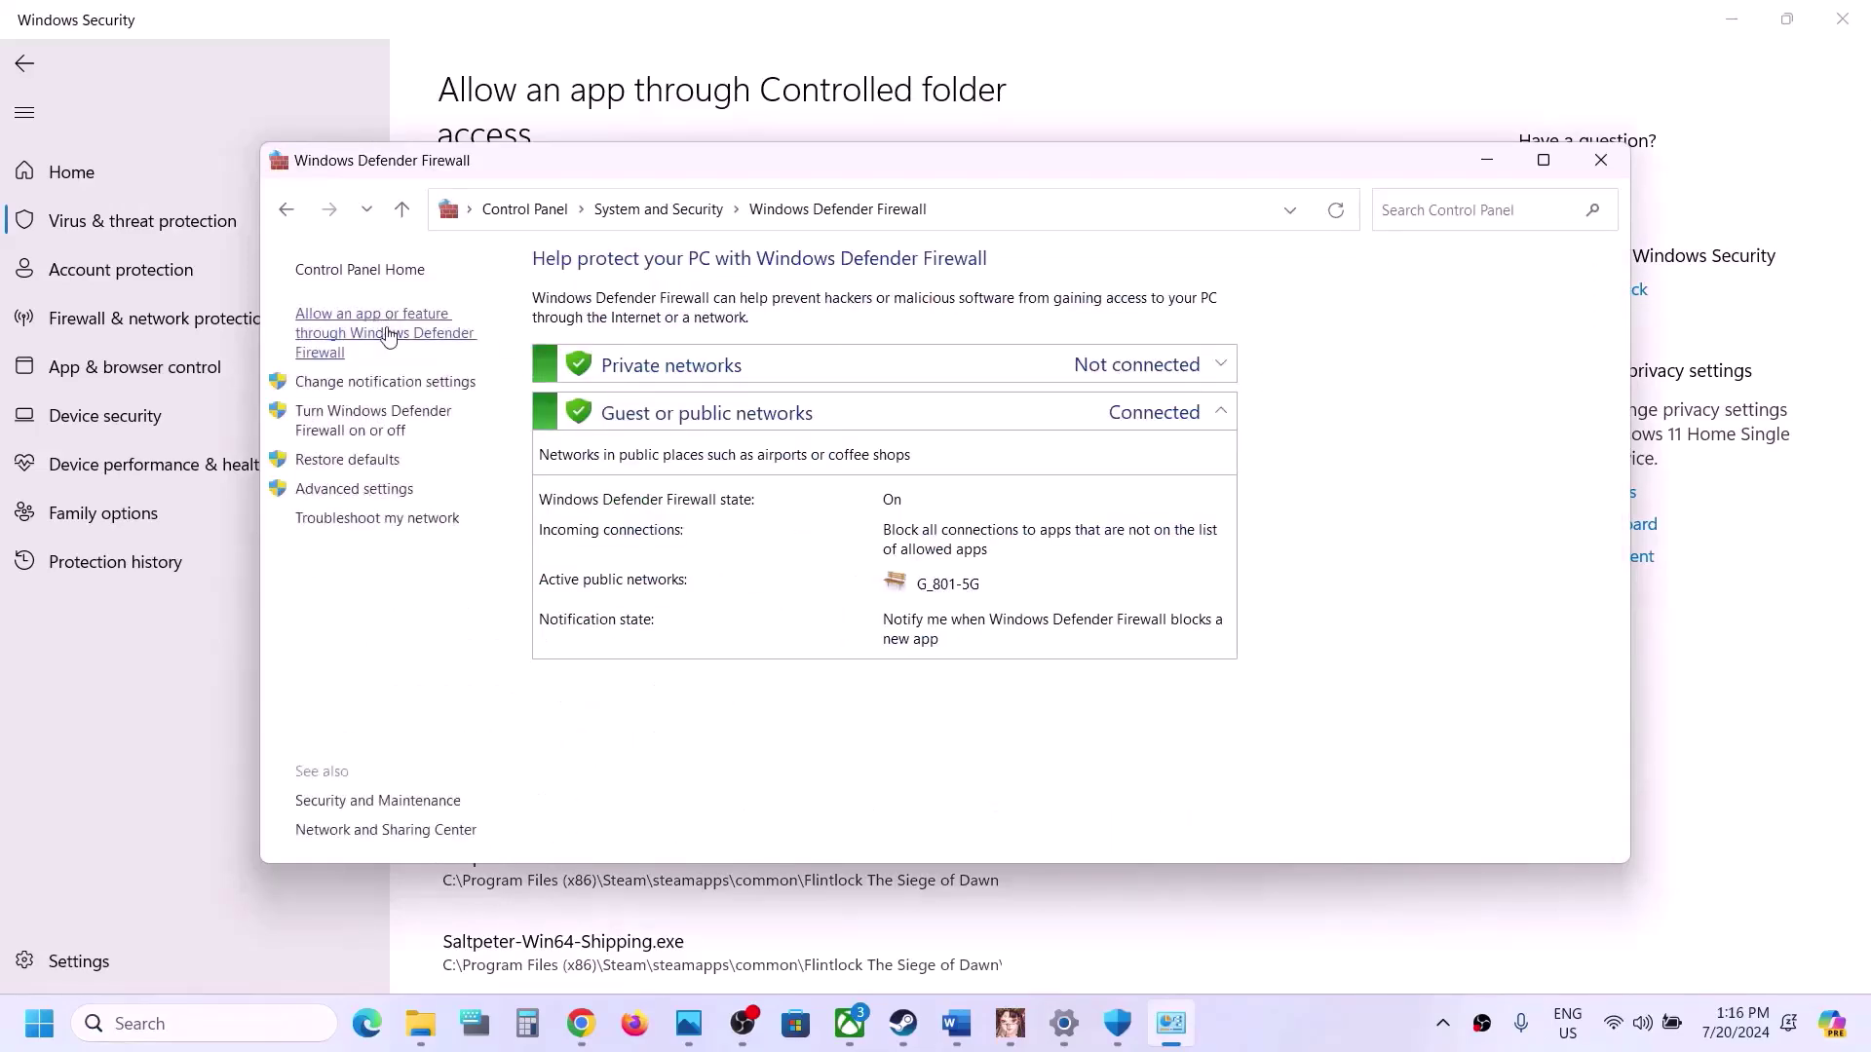
pyautogui.click(385, 320)
pyautogui.click(1226, 337)
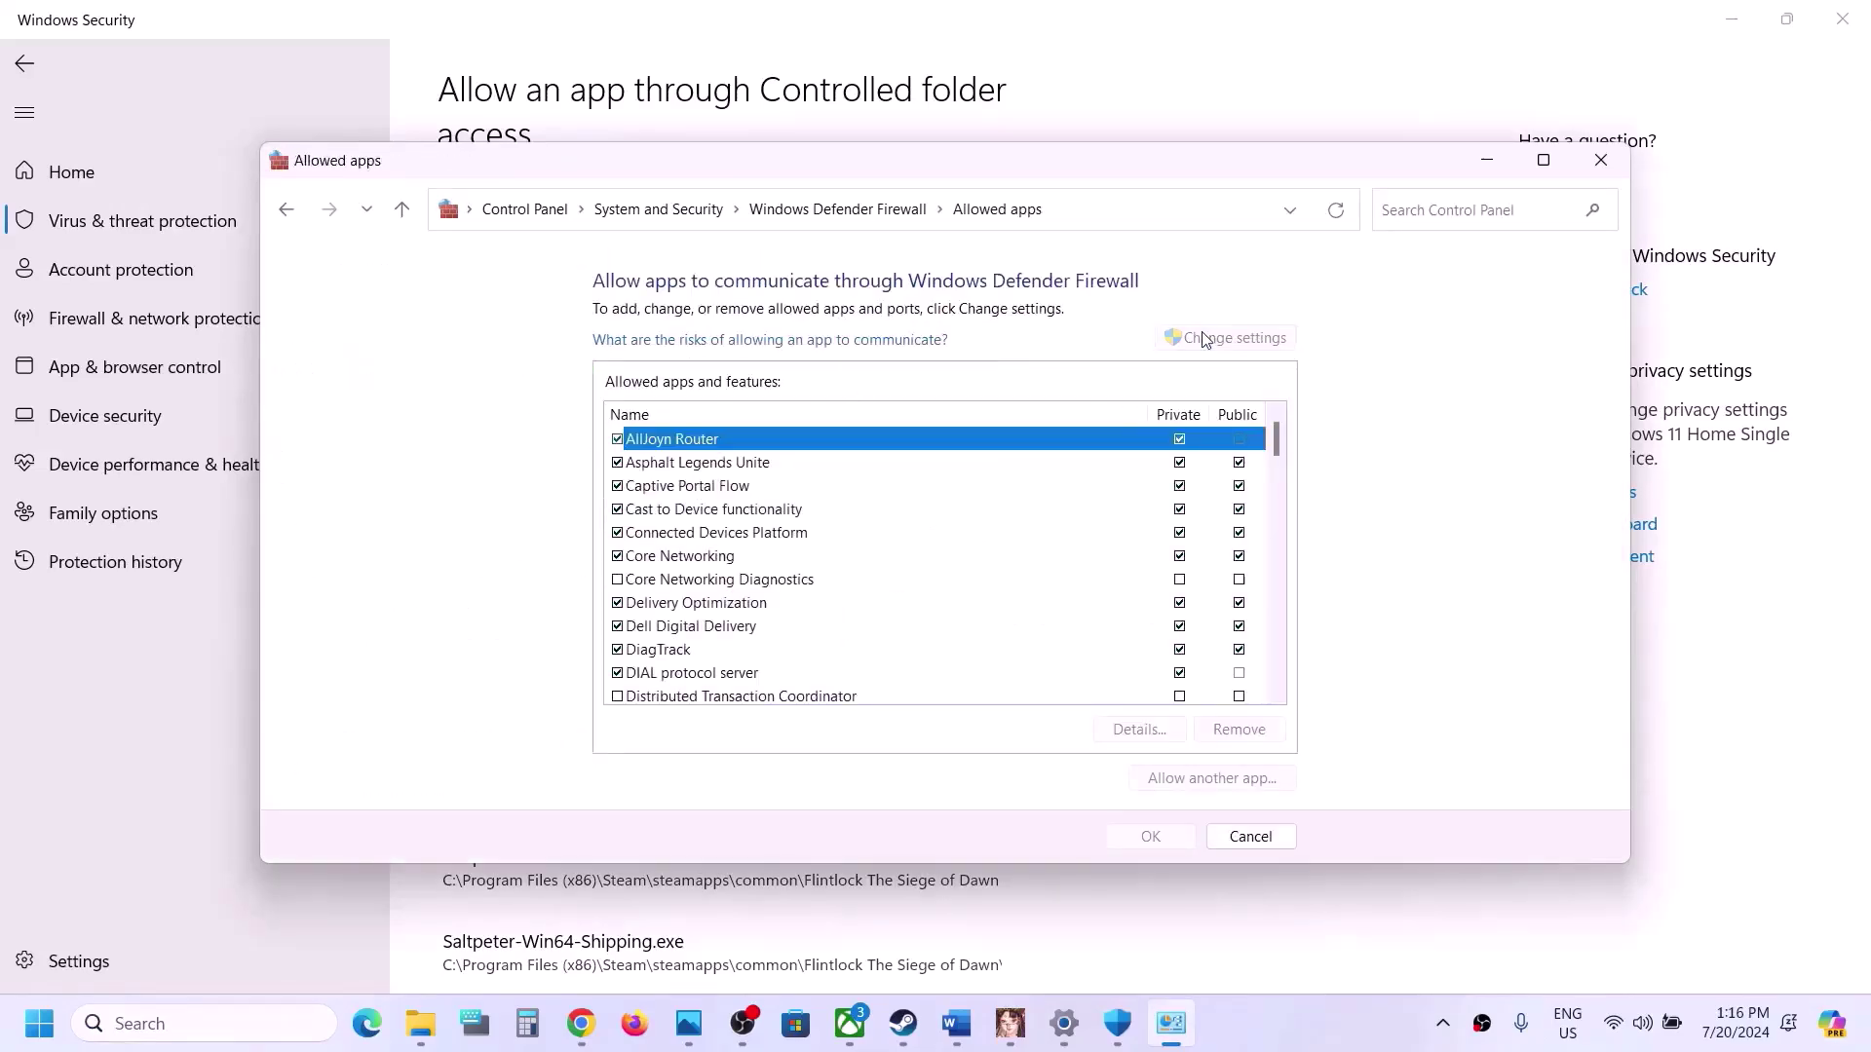
# Step: Try to add KunitsuGamiDemo from its Steam game folder to the firewall's allowed apps
pyautogui.click(1243, 781)
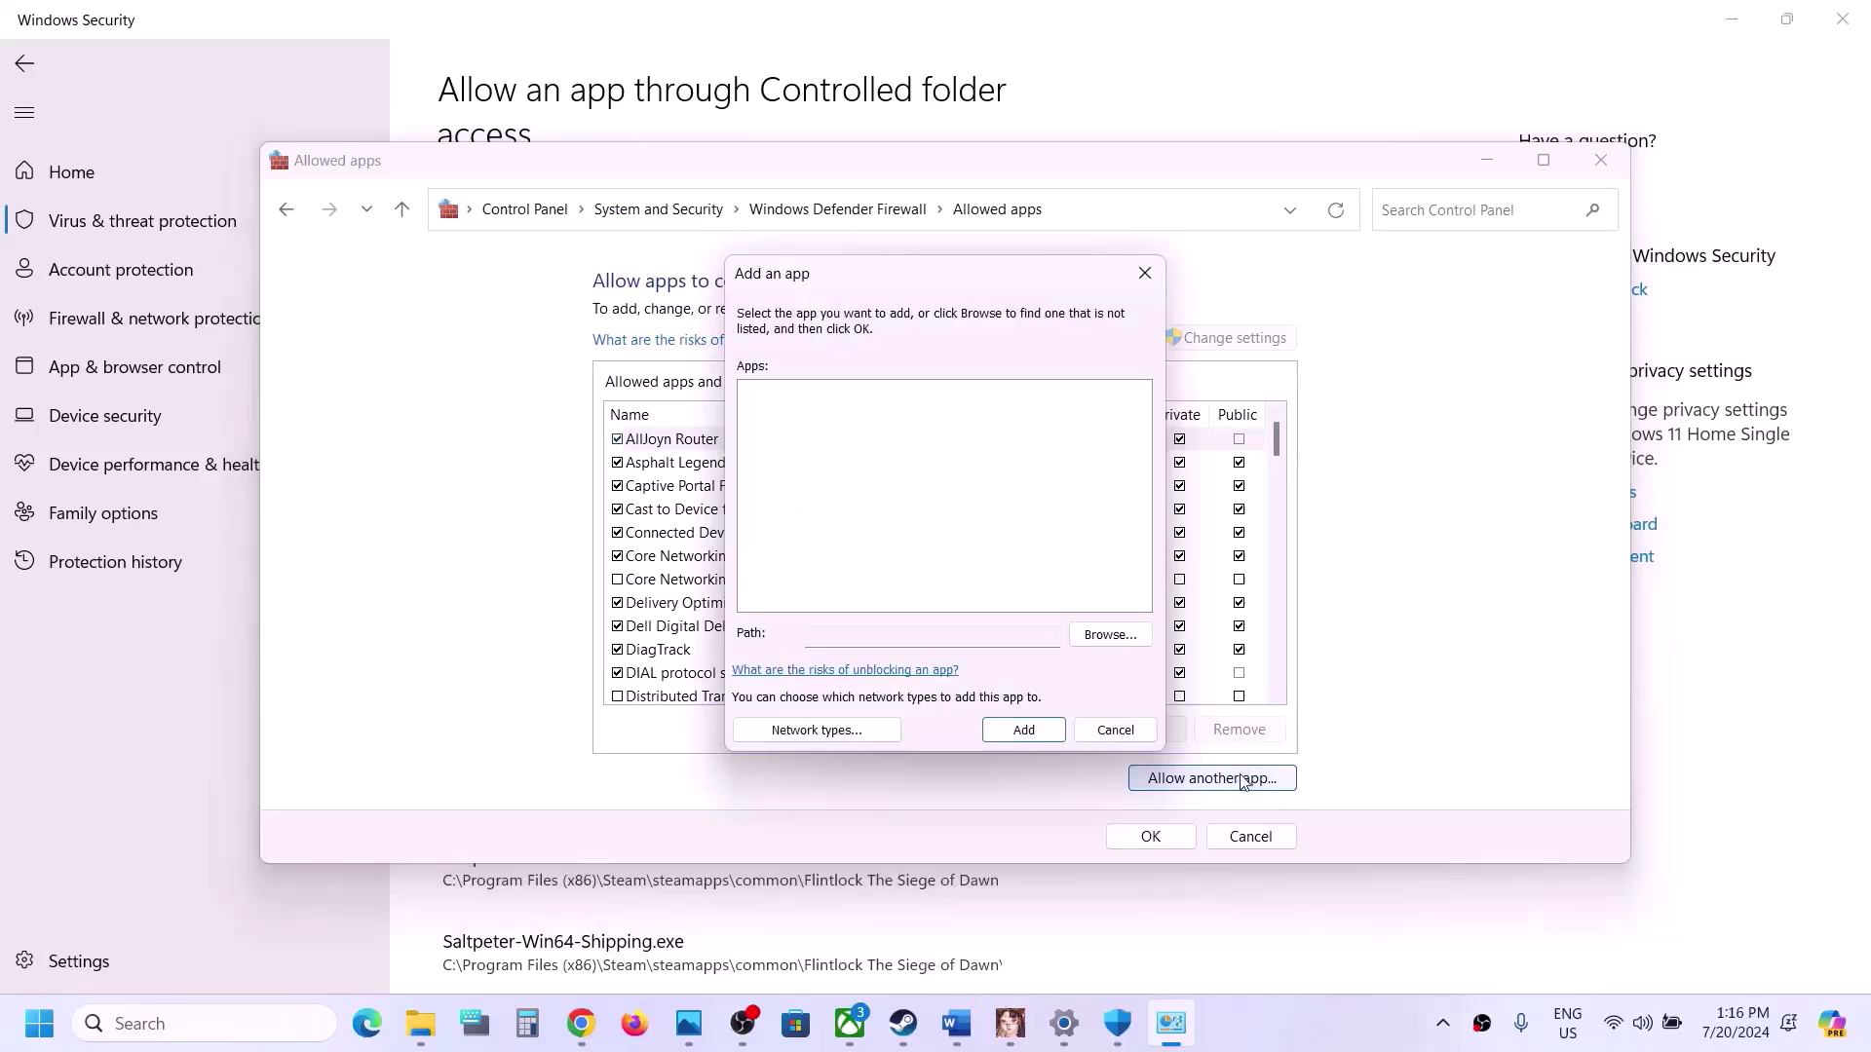
pyautogui.click(1110, 635)
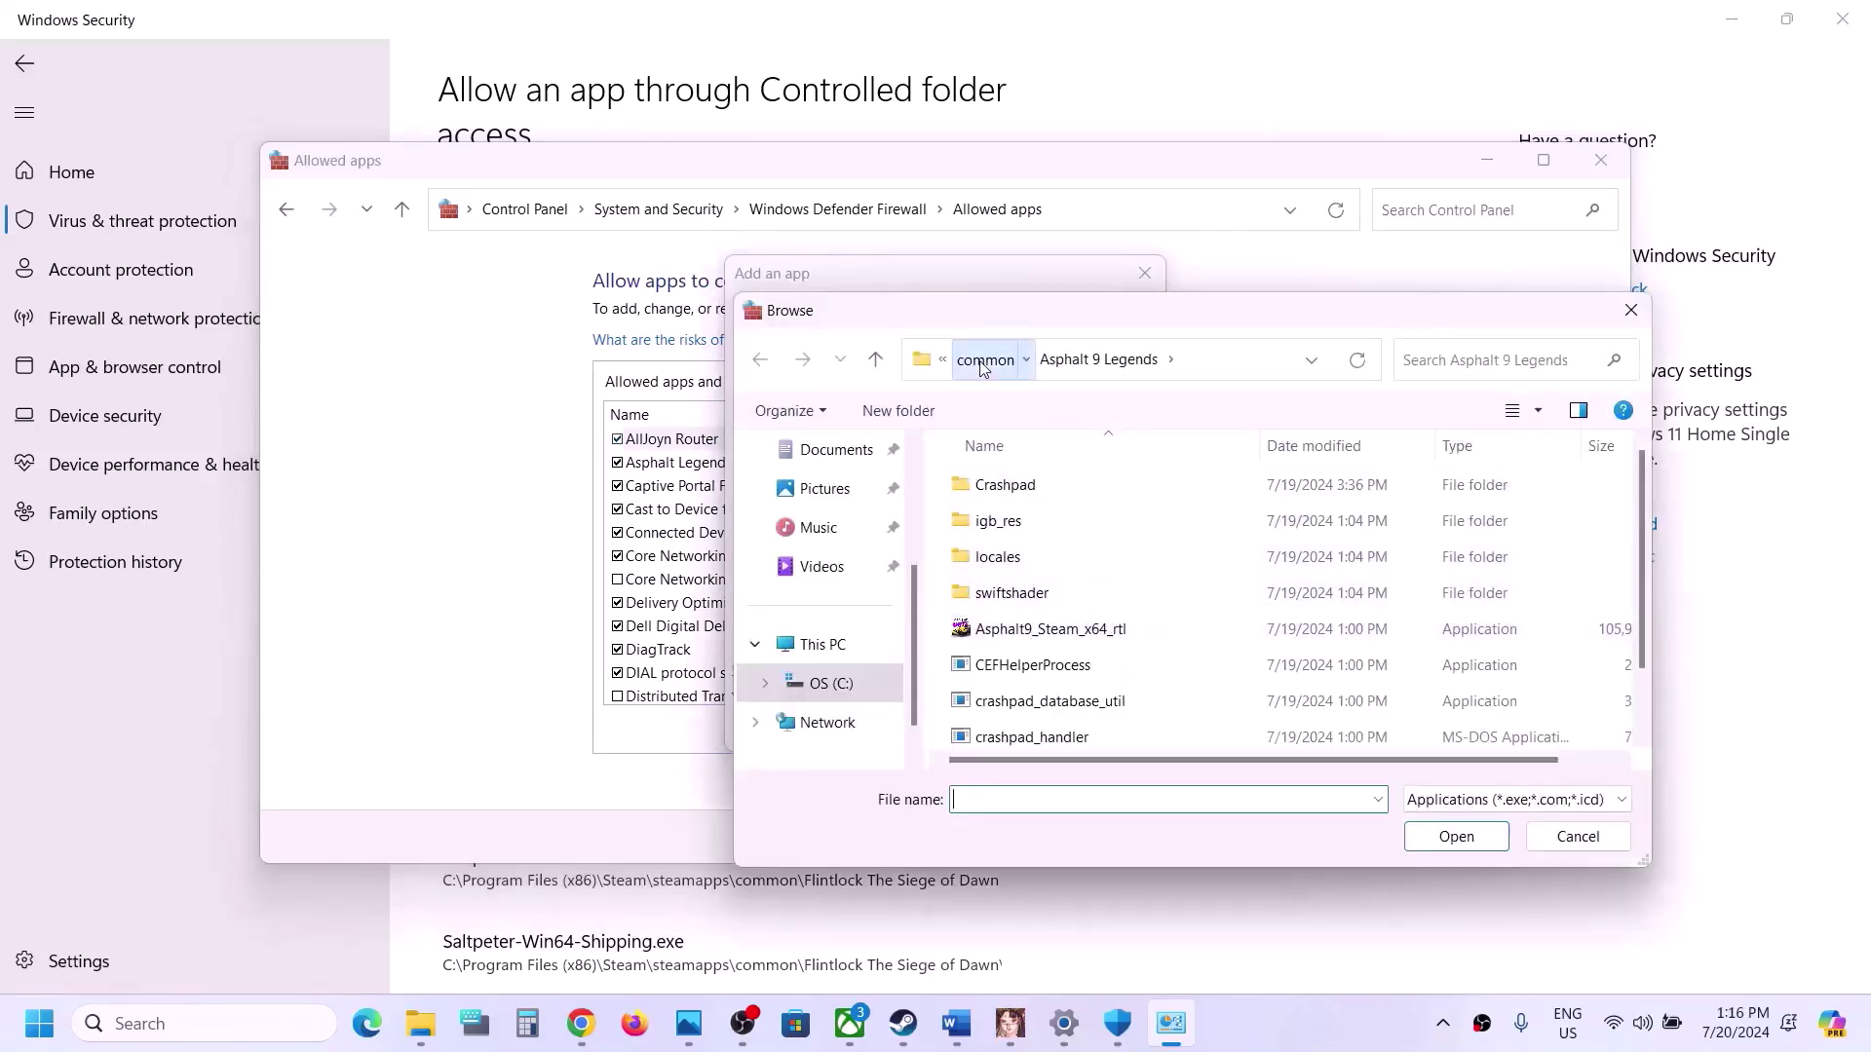
pyautogui.click(980, 360)
pyautogui.doubleClick(1077, 628)
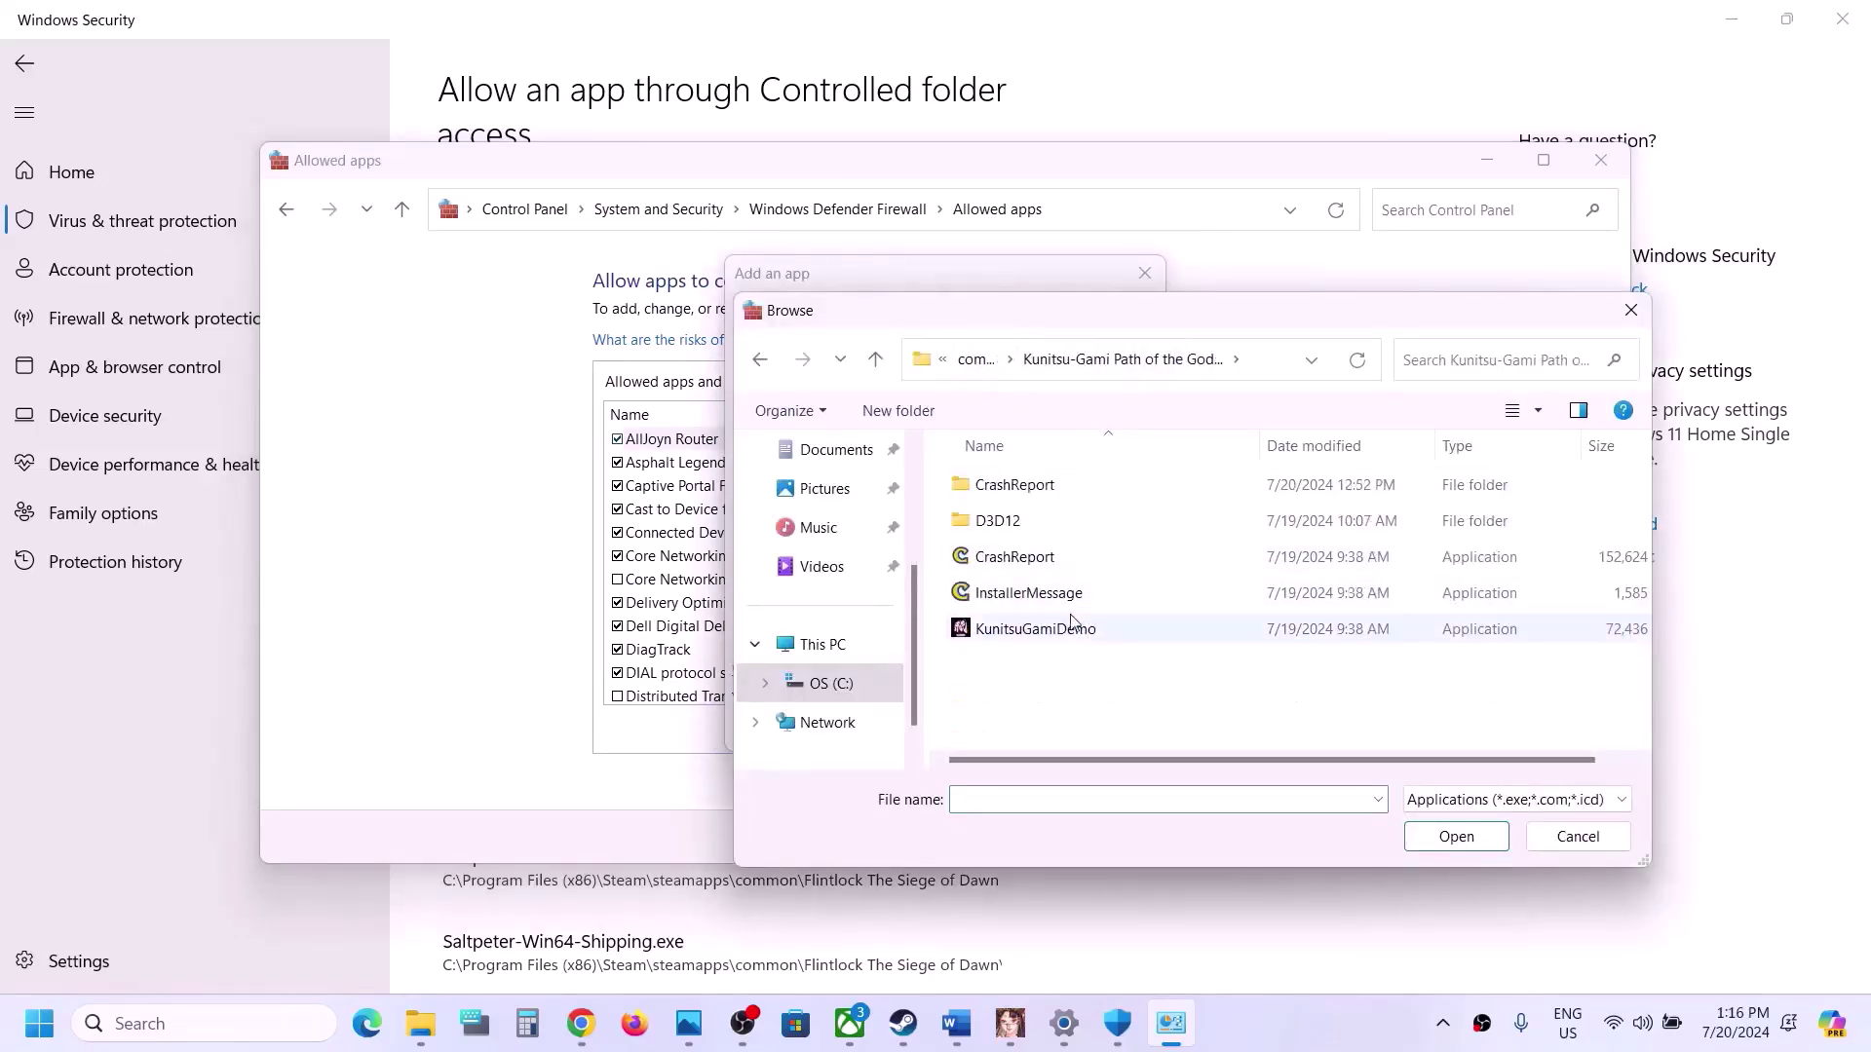
pyautogui.click(1057, 631)
pyautogui.click(1455, 837)
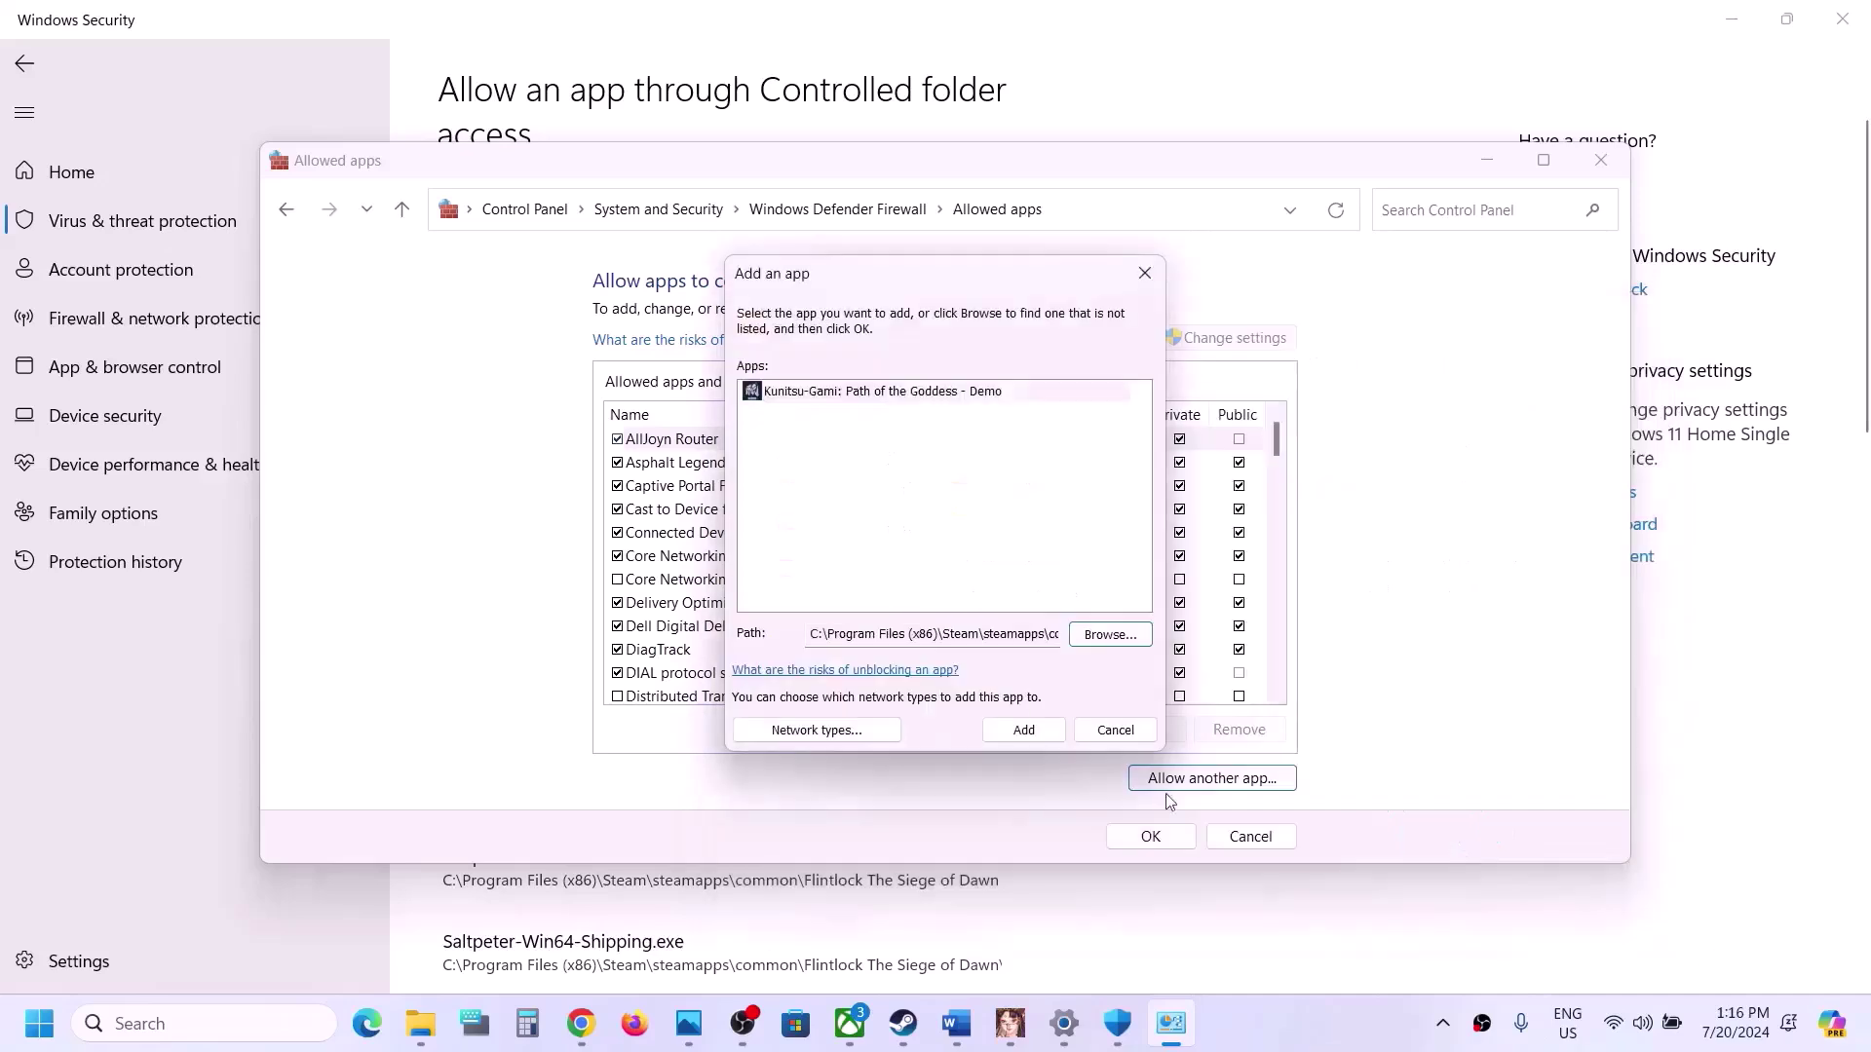
pyautogui.click(1038, 736)
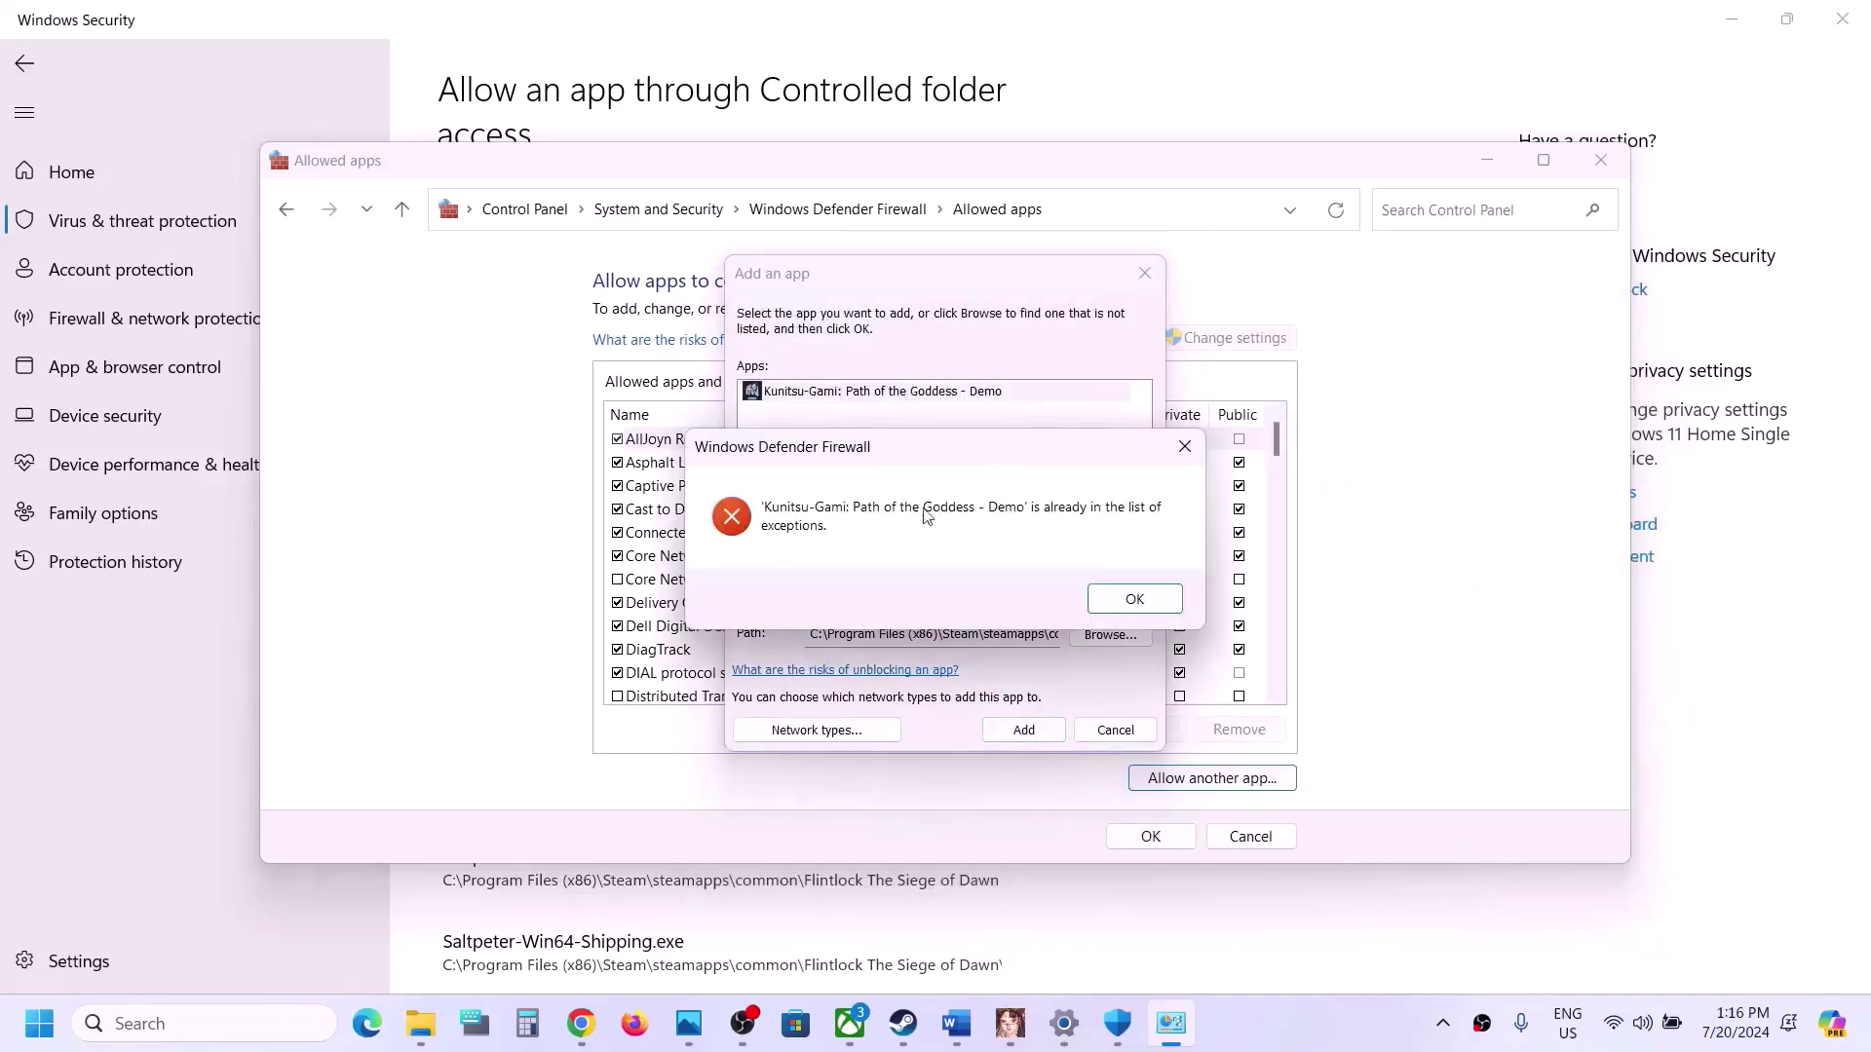
pyautogui.click(1101, 600)
pyautogui.click(1111, 732)
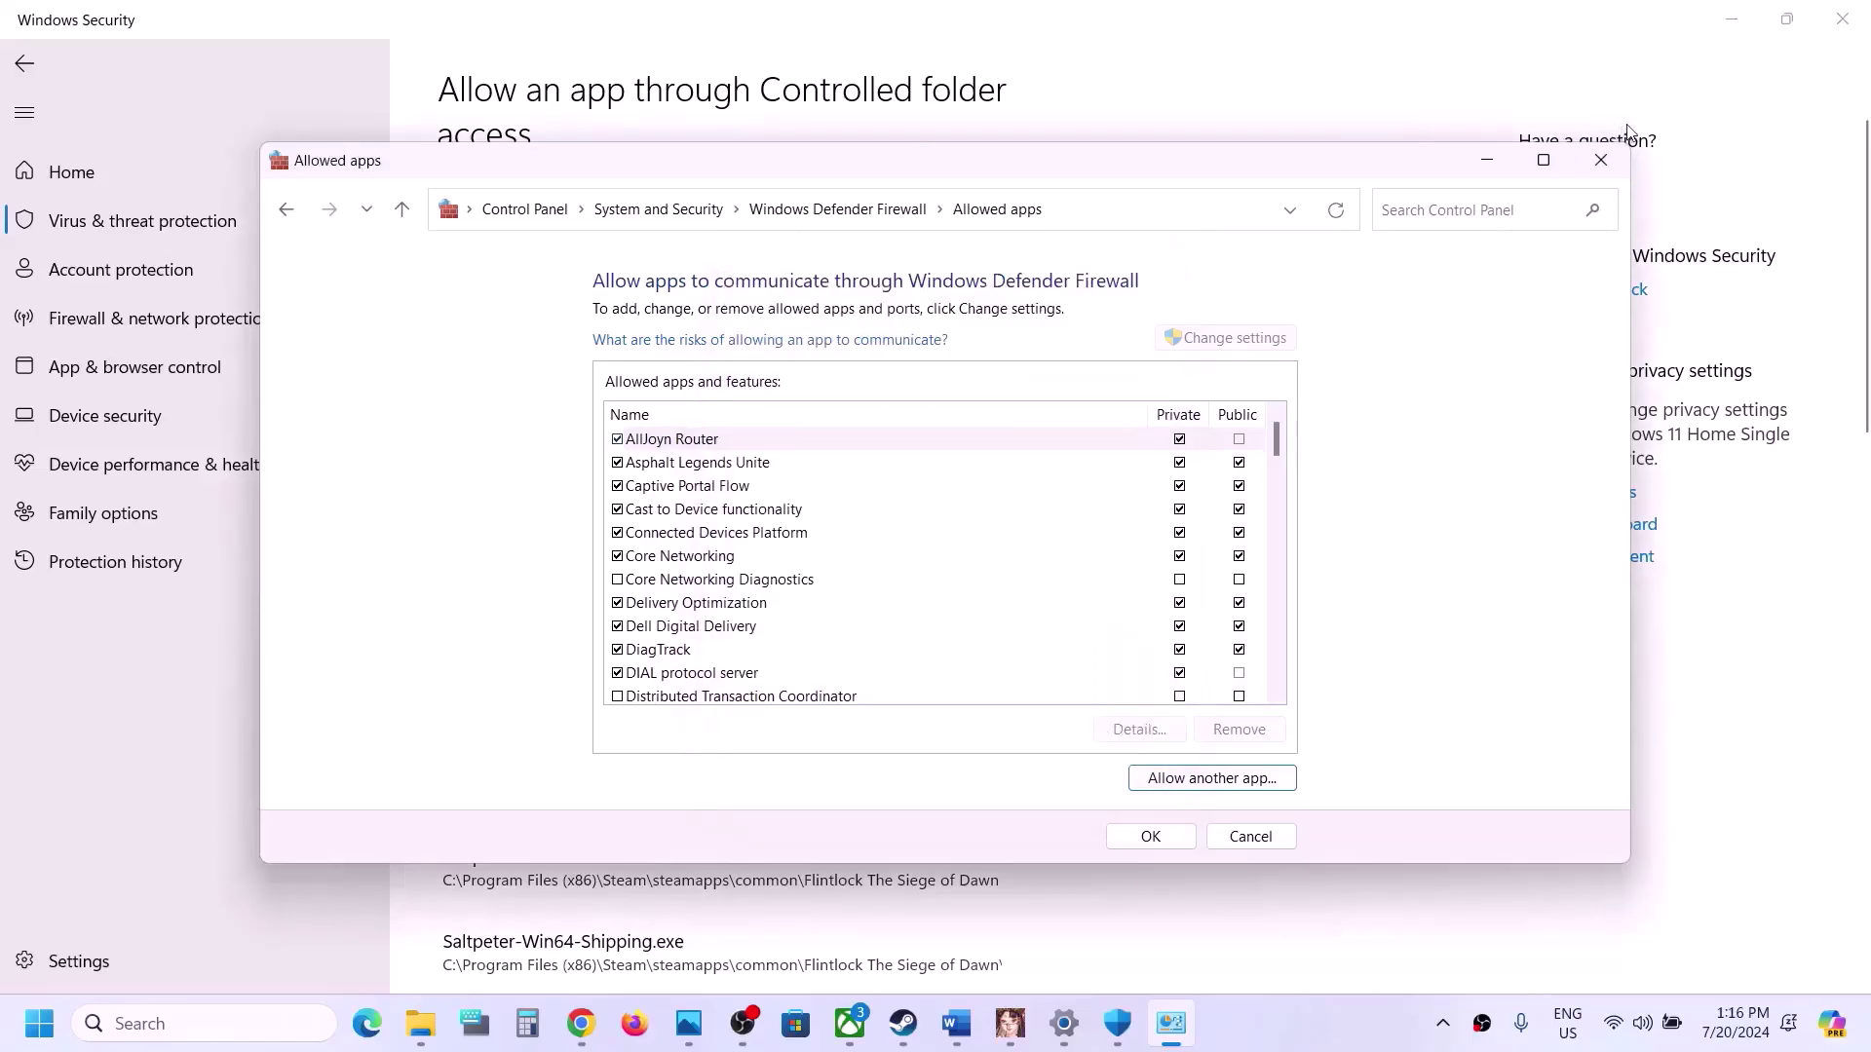
# Step: Close the firewall, Windows Security and Settings windows, and highlight "config.ini to" in Step 4 of the Word document
pyautogui.click(1600, 160)
pyautogui.click(1857, 23)
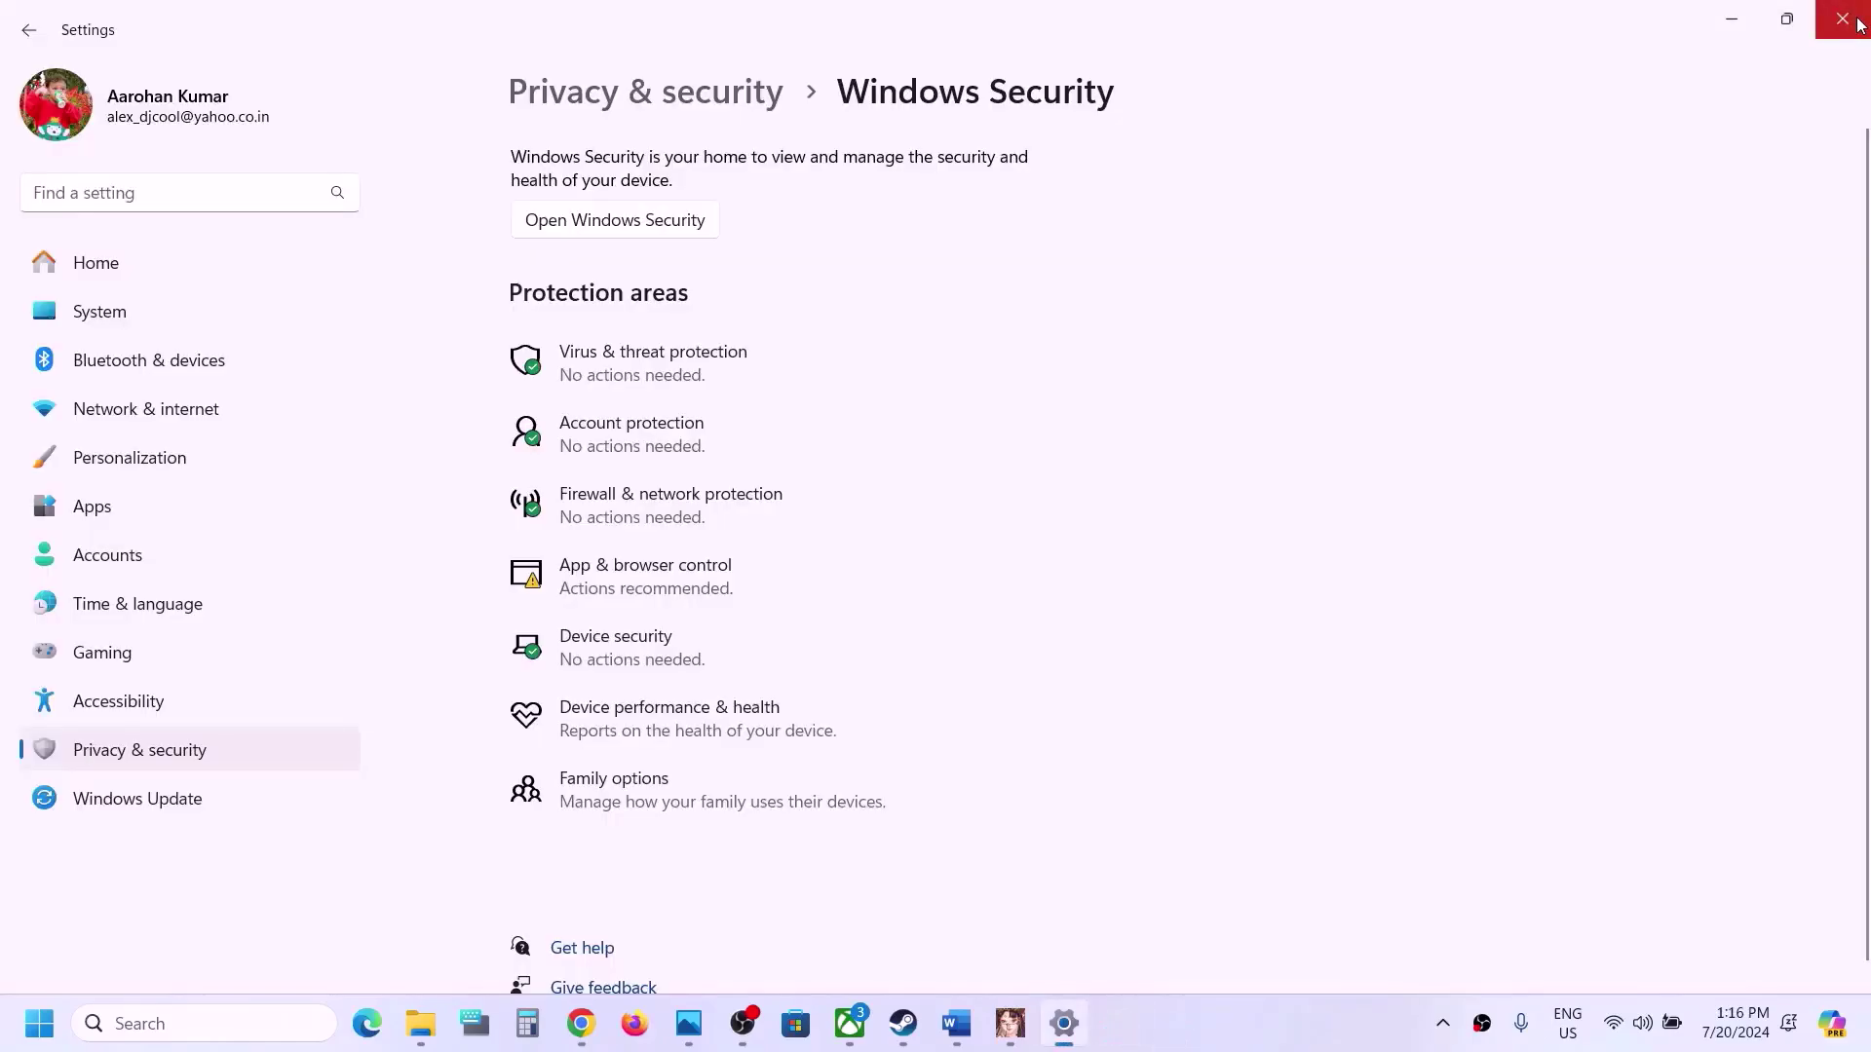
pyautogui.click(1857, 24)
pyautogui.scroll(-3, 704, 882)
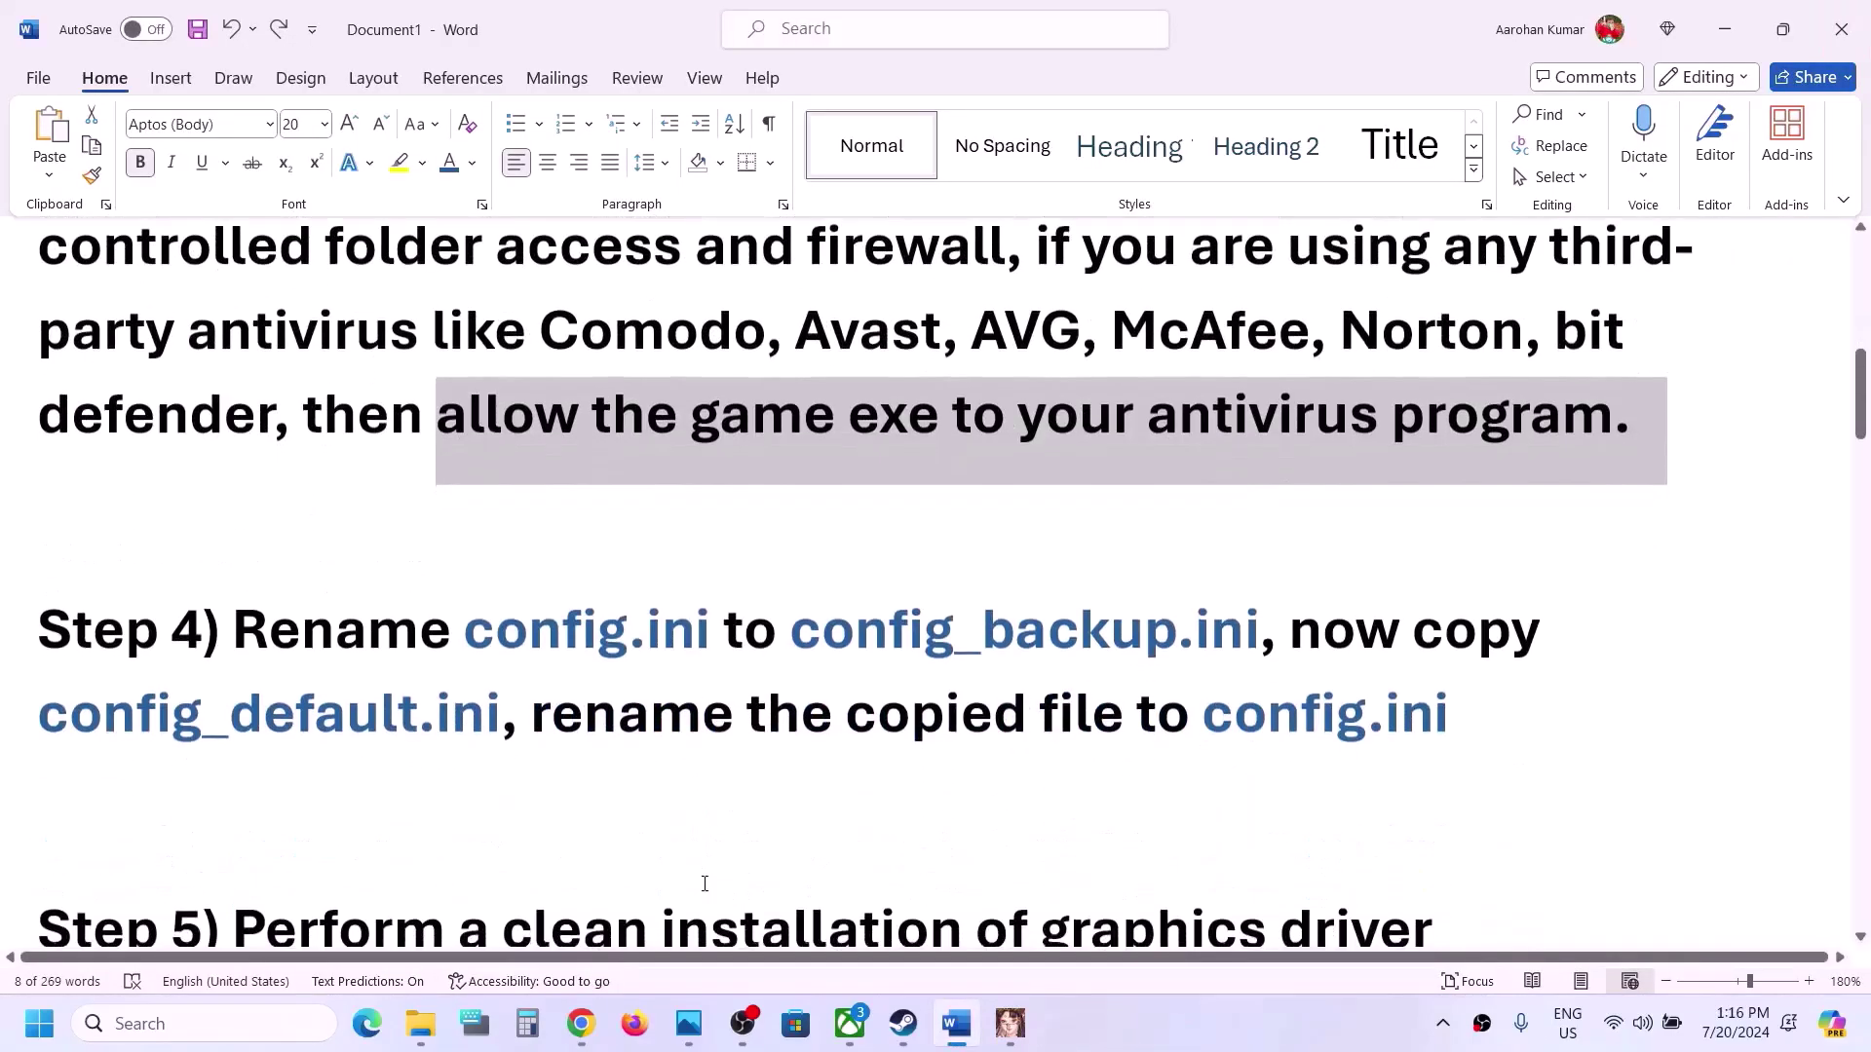
pyautogui.moveTo(506, 640); pyautogui.dragTo(739, 628)
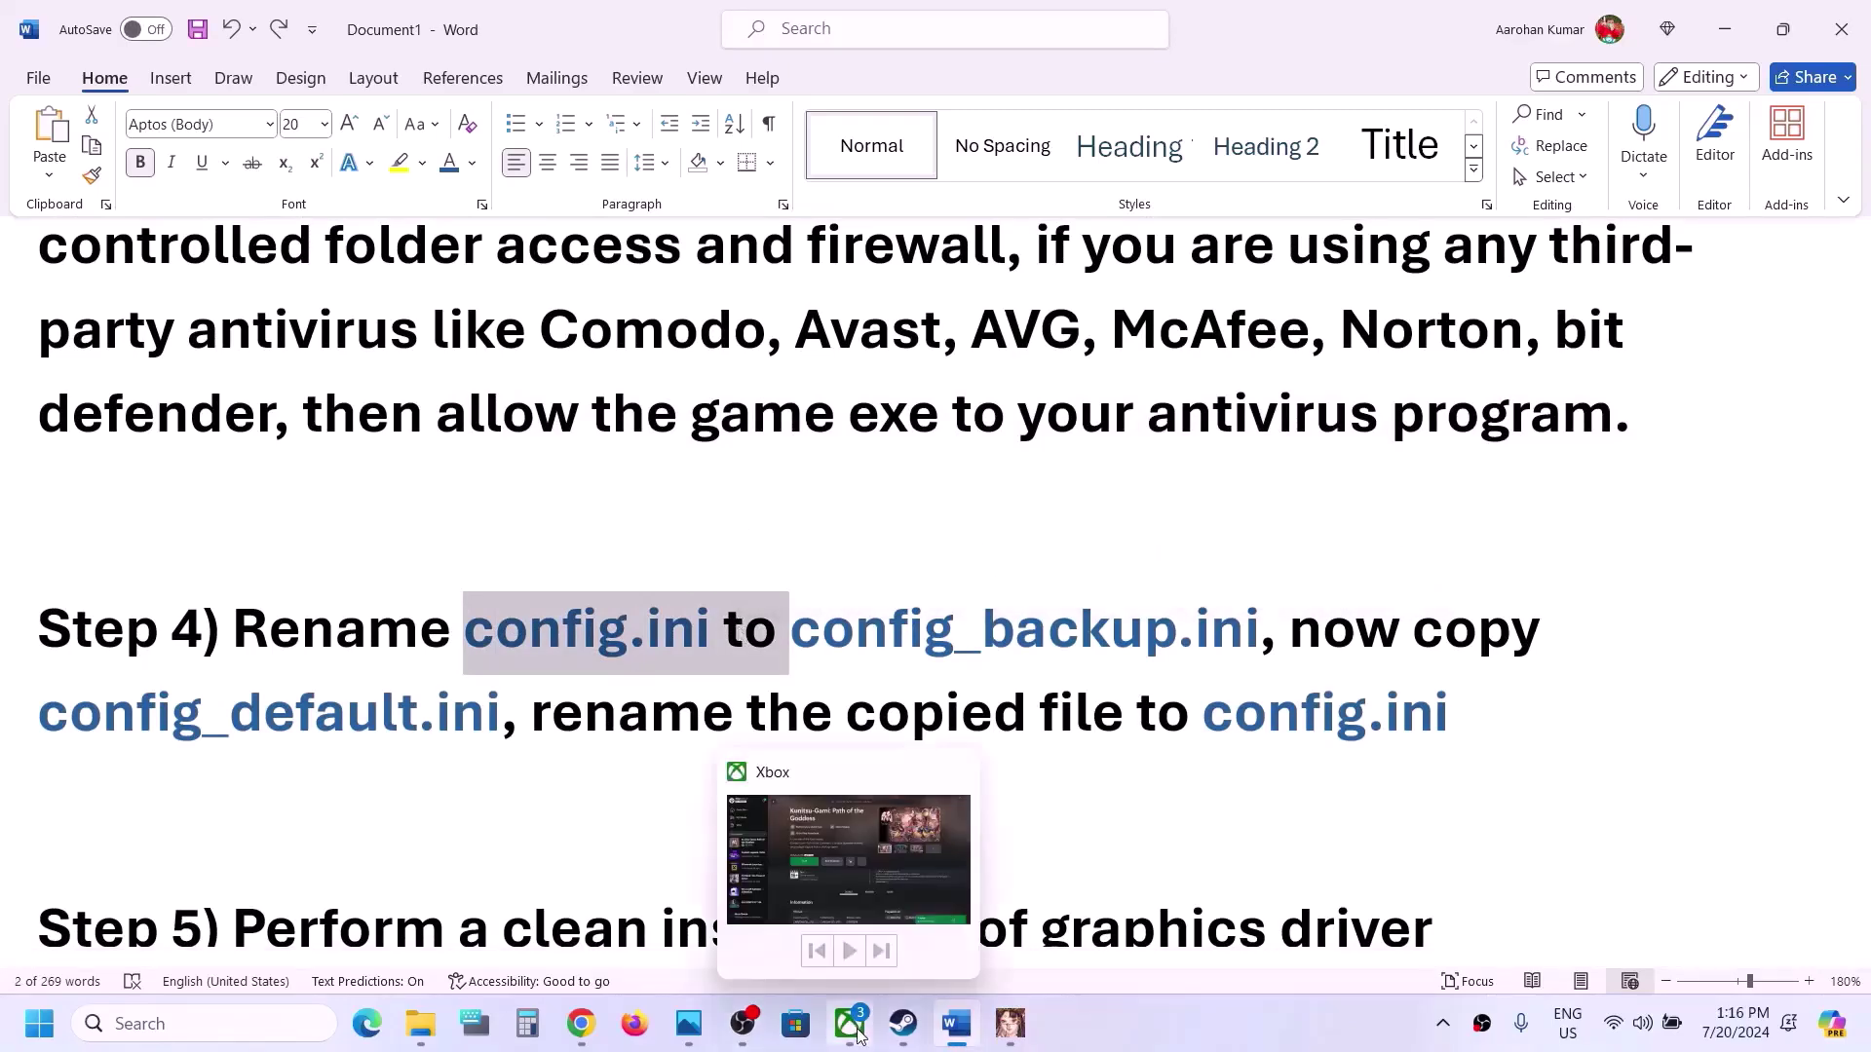
# Step: Switch to Steam and browse the local files of Kunitsu-Gami: Path of the Goddess - Demo
pyautogui.click(903, 1023)
pyautogui.rightClick(238, 601)
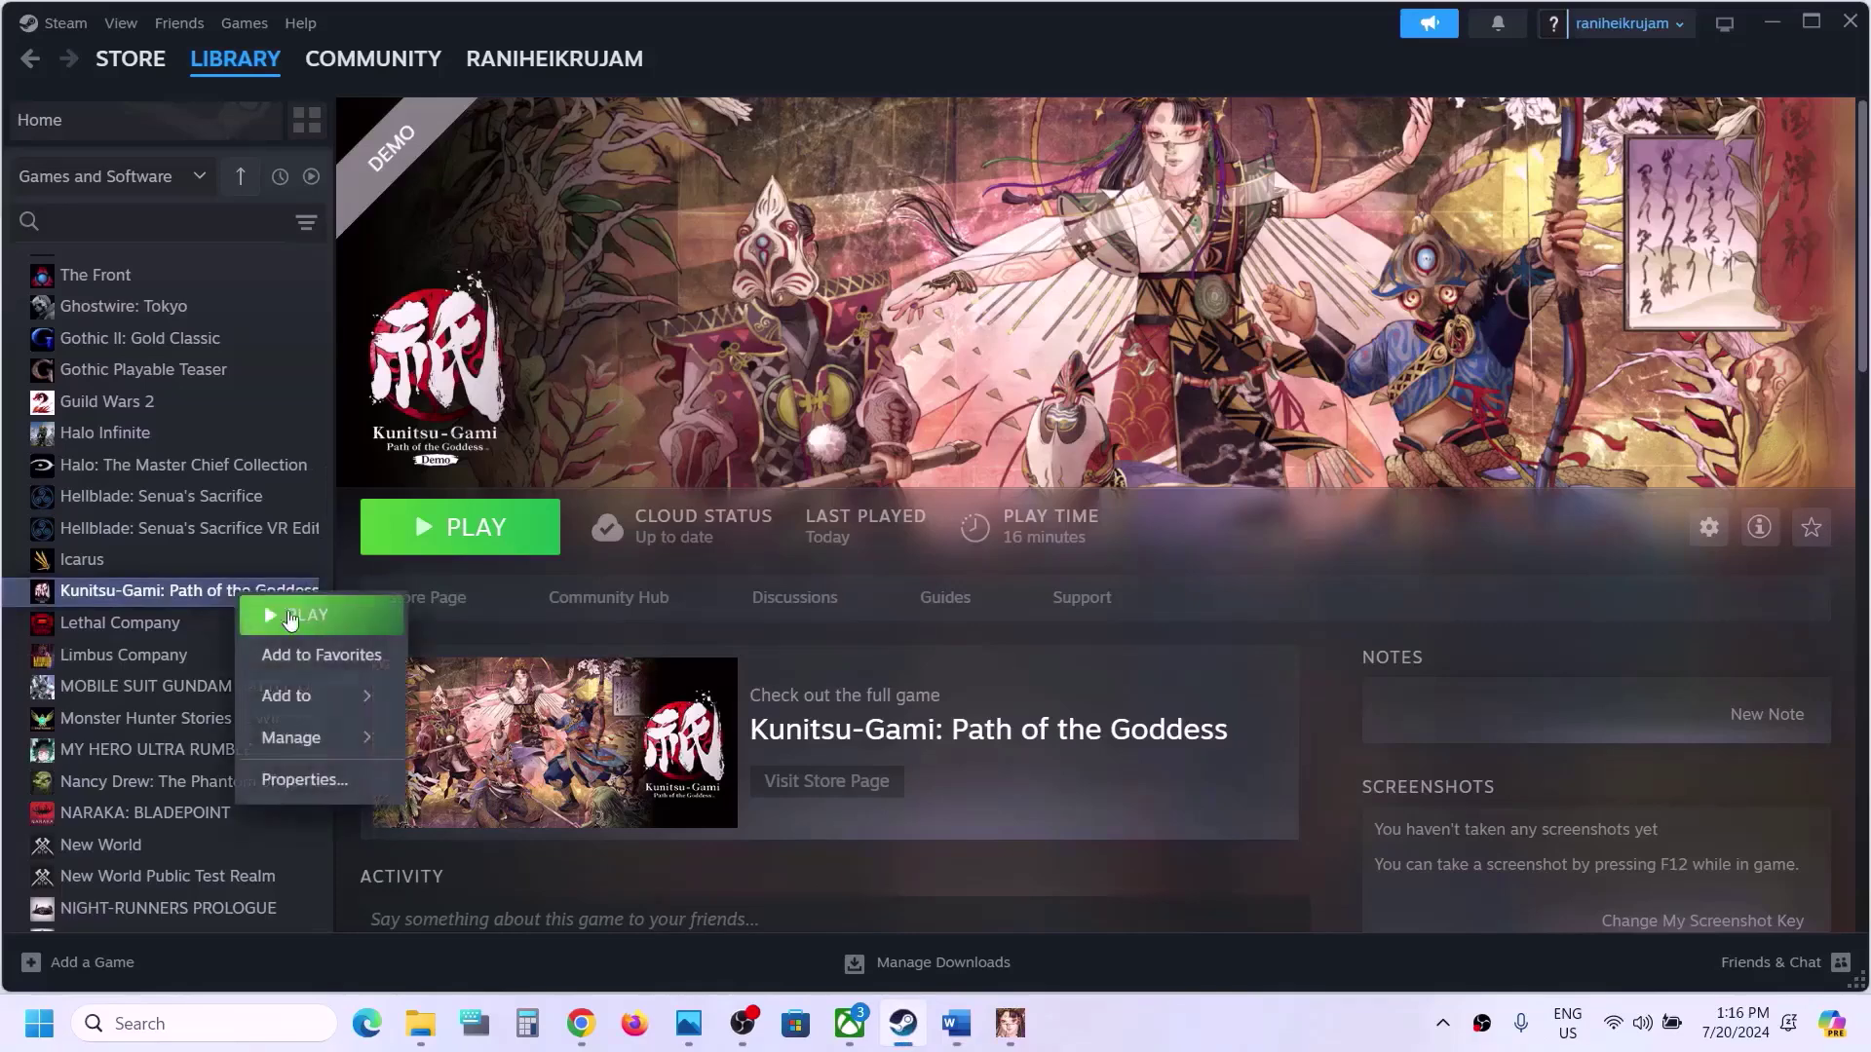
pyautogui.moveTo(288, 738)
pyautogui.click(495, 794)
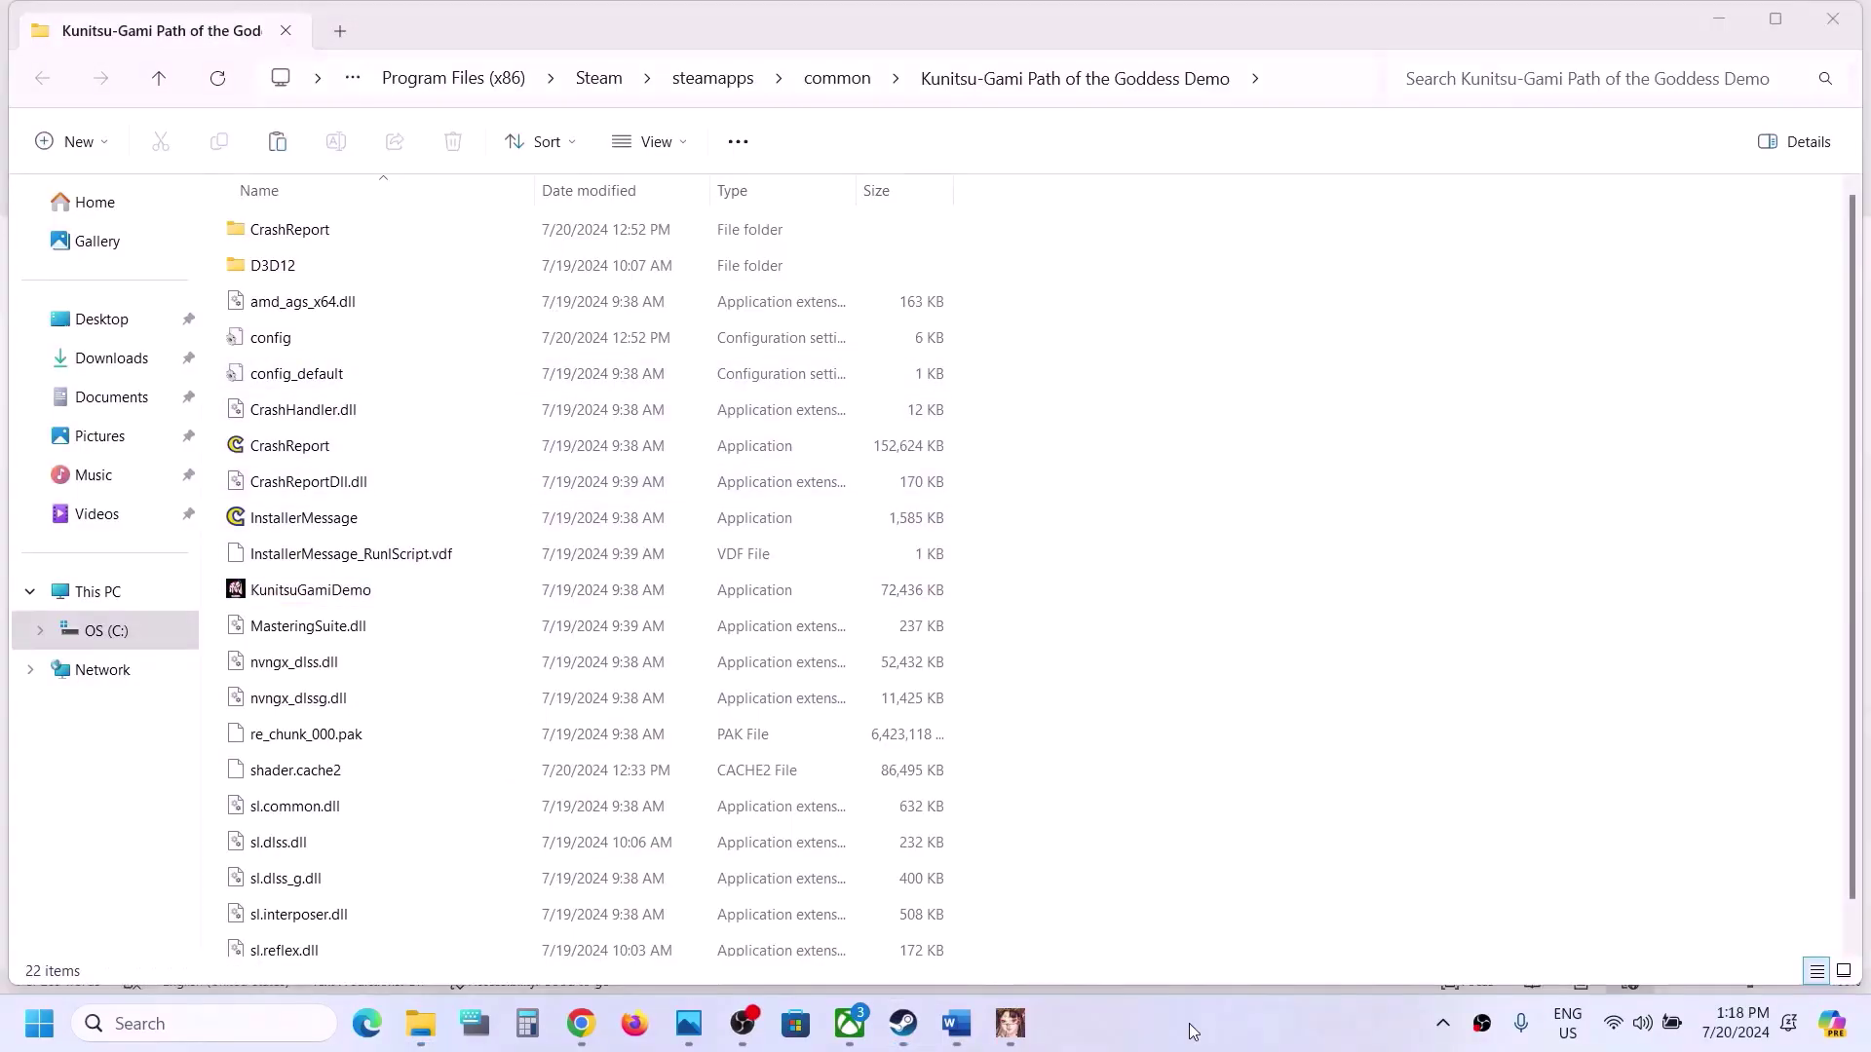
# Step: Select the config file in the game folder, and highlight "config_backup" in Step 4 of the Word document
pyautogui.click(297, 343)
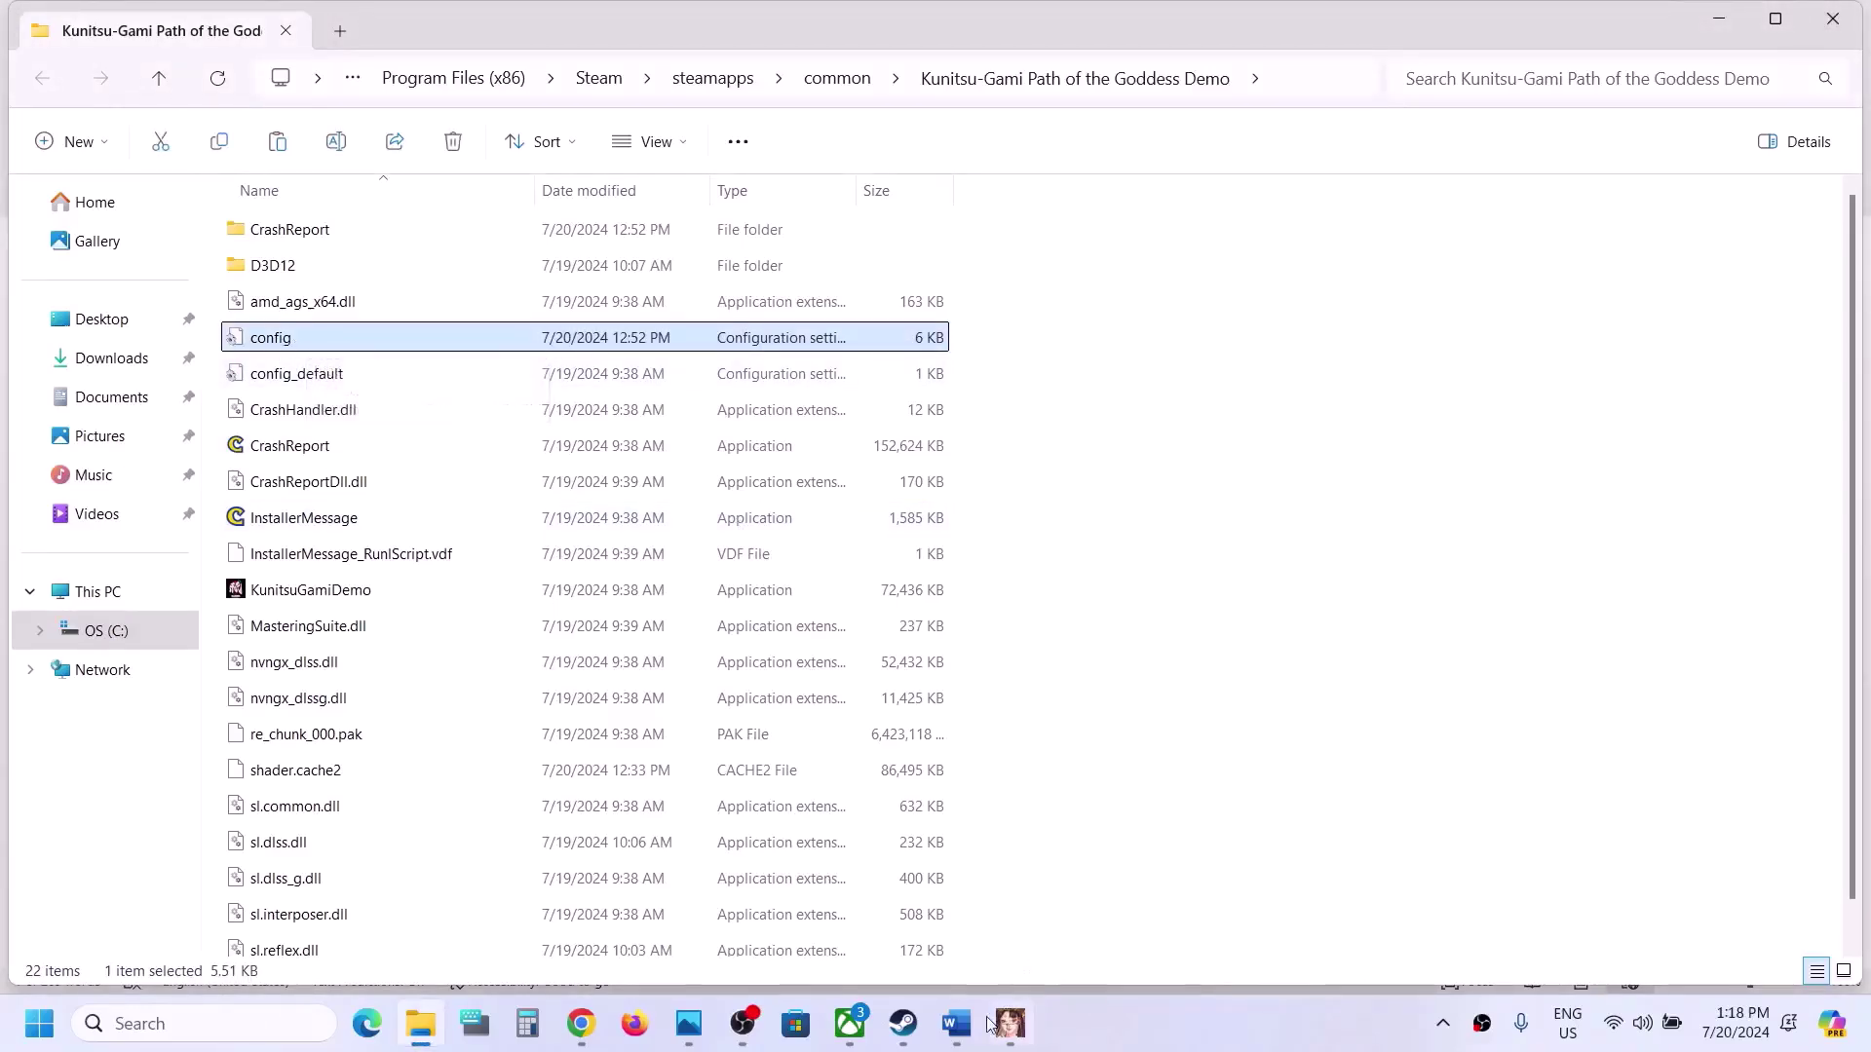
pyautogui.click(956, 1023)
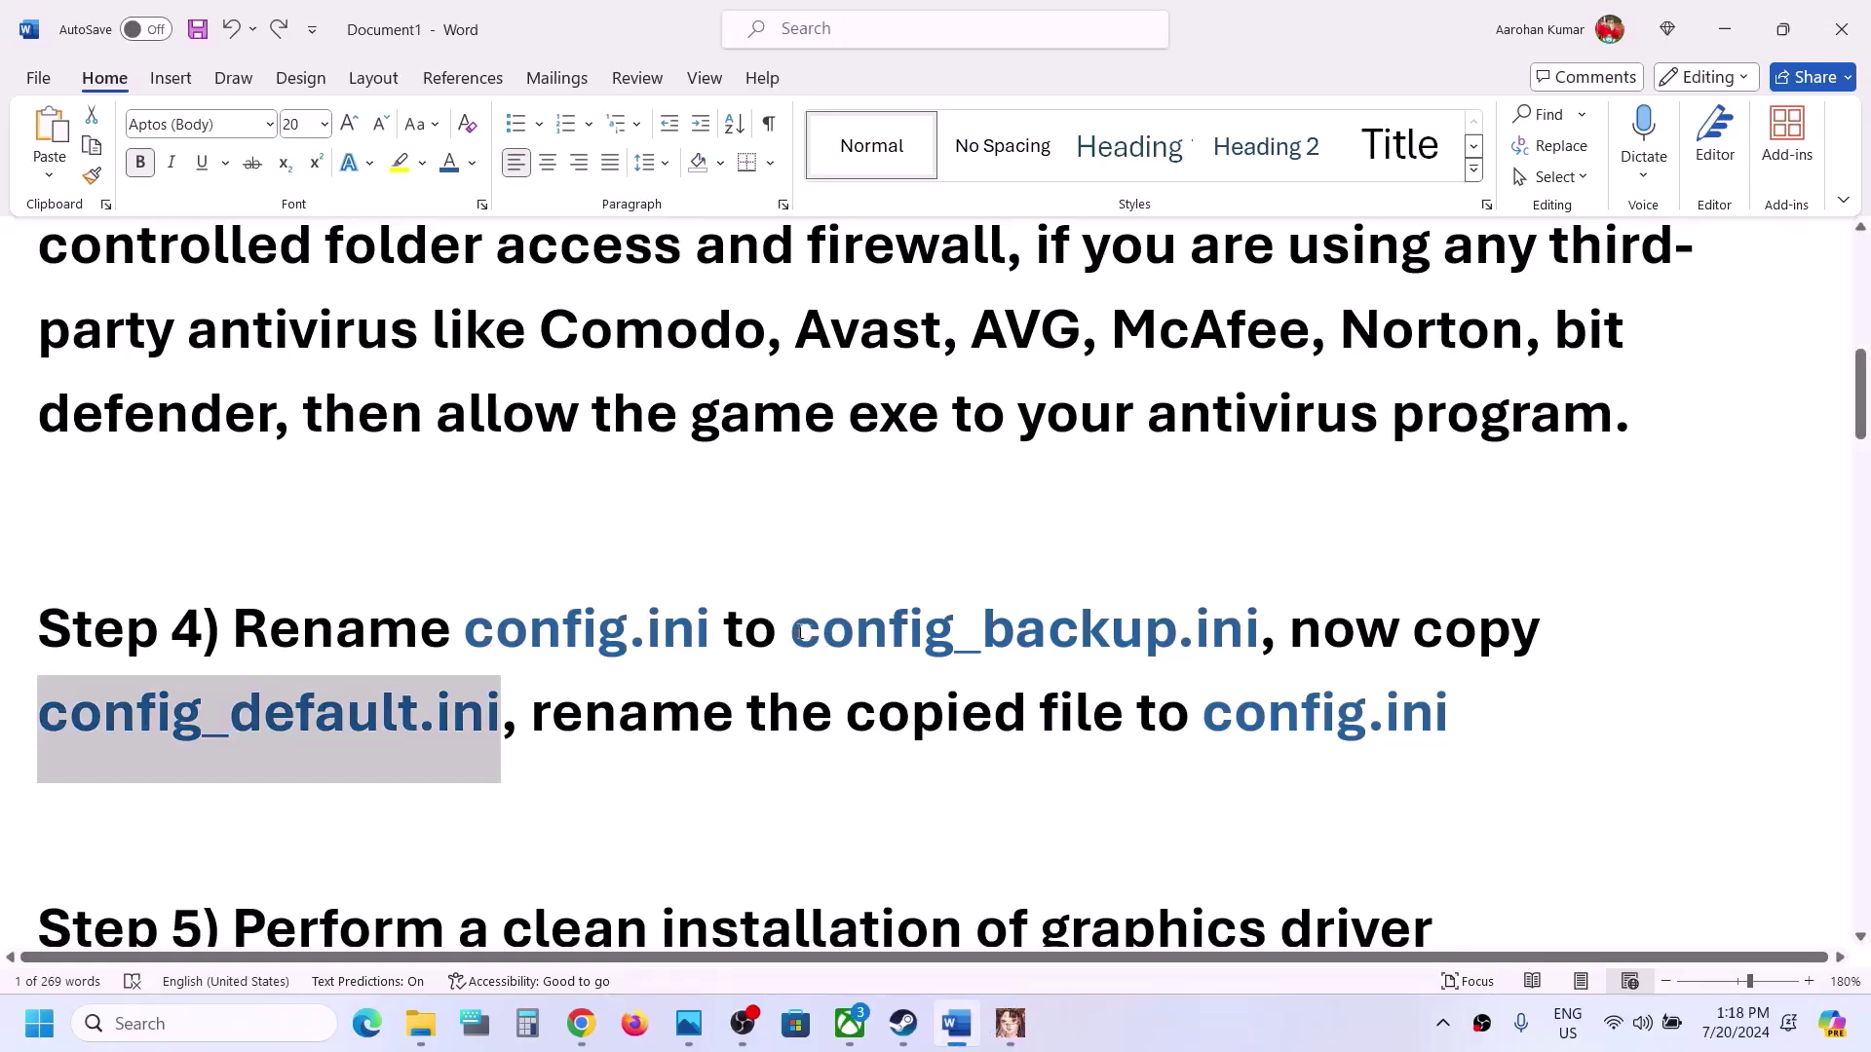
pyautogui.moveTo(801, 634); pyautogui.dragTo(1165, 641)
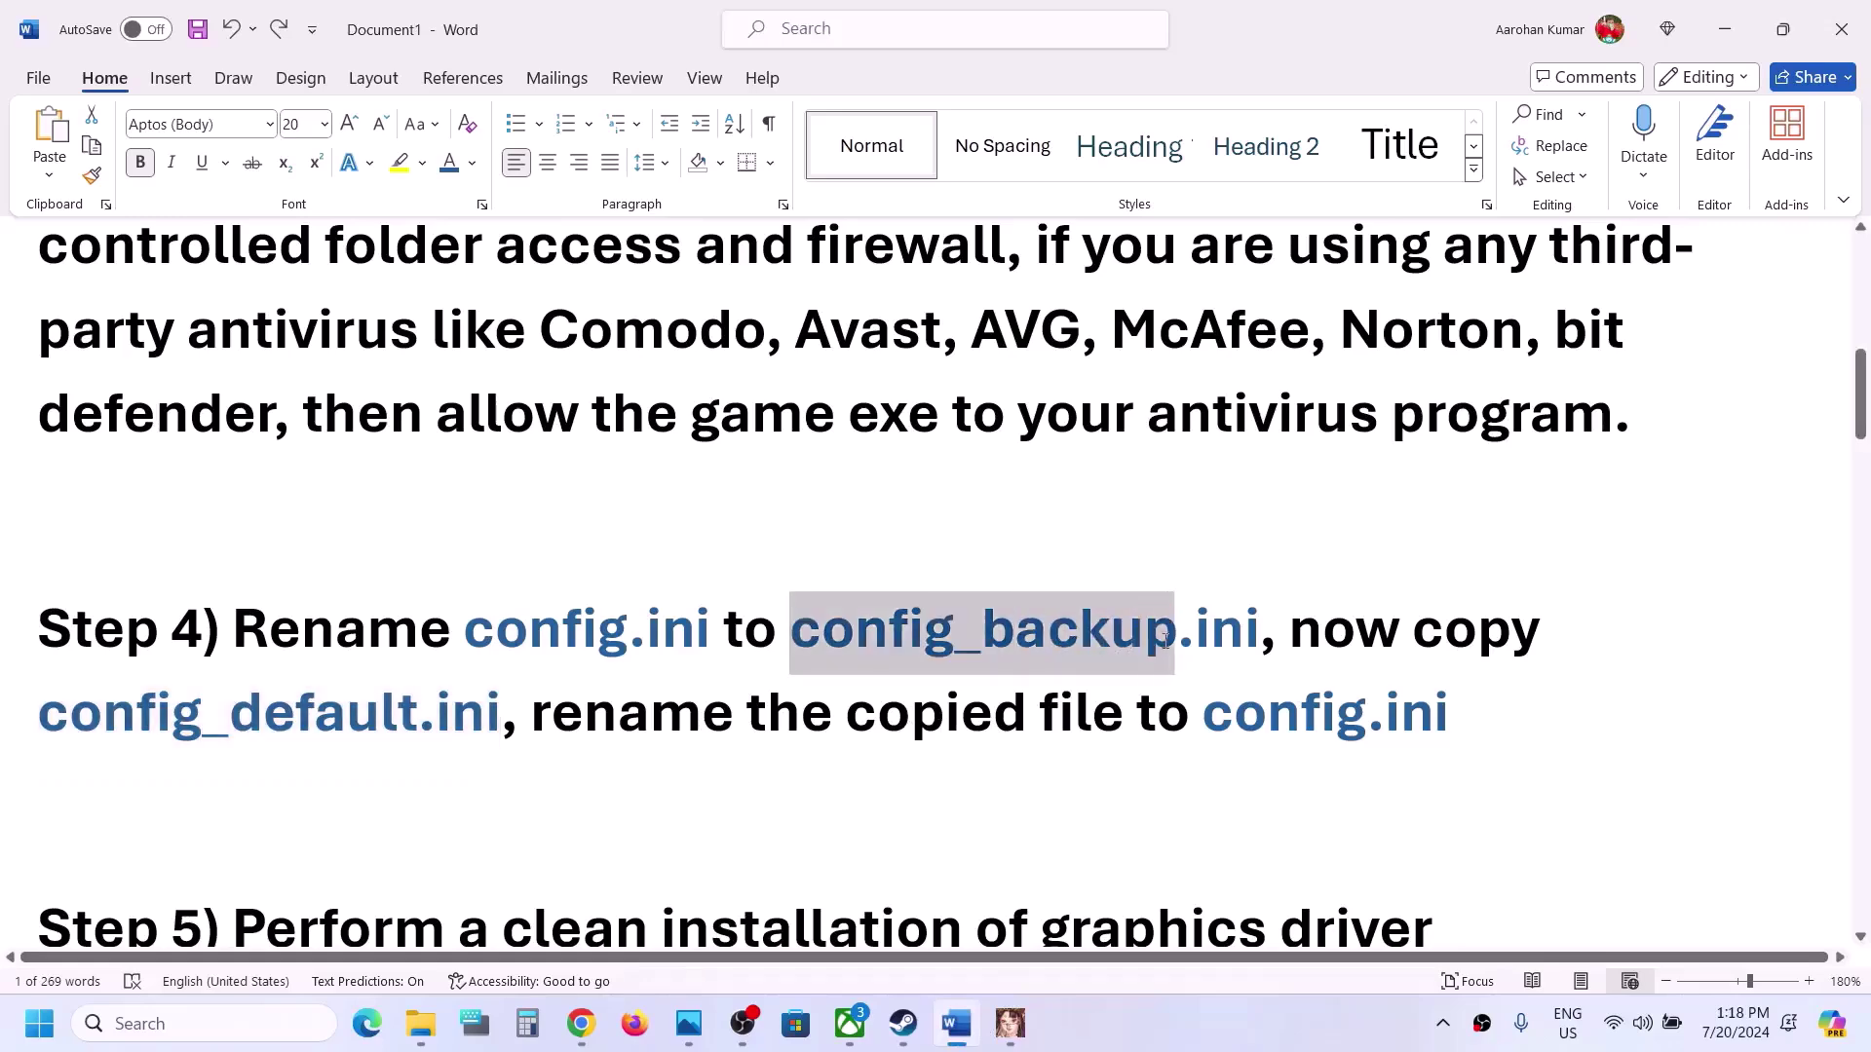
# Step: Switch back to the game folder in File Explorer and rename the config file to config_backup
pyautogui.hotkey('alt', 'Tab')
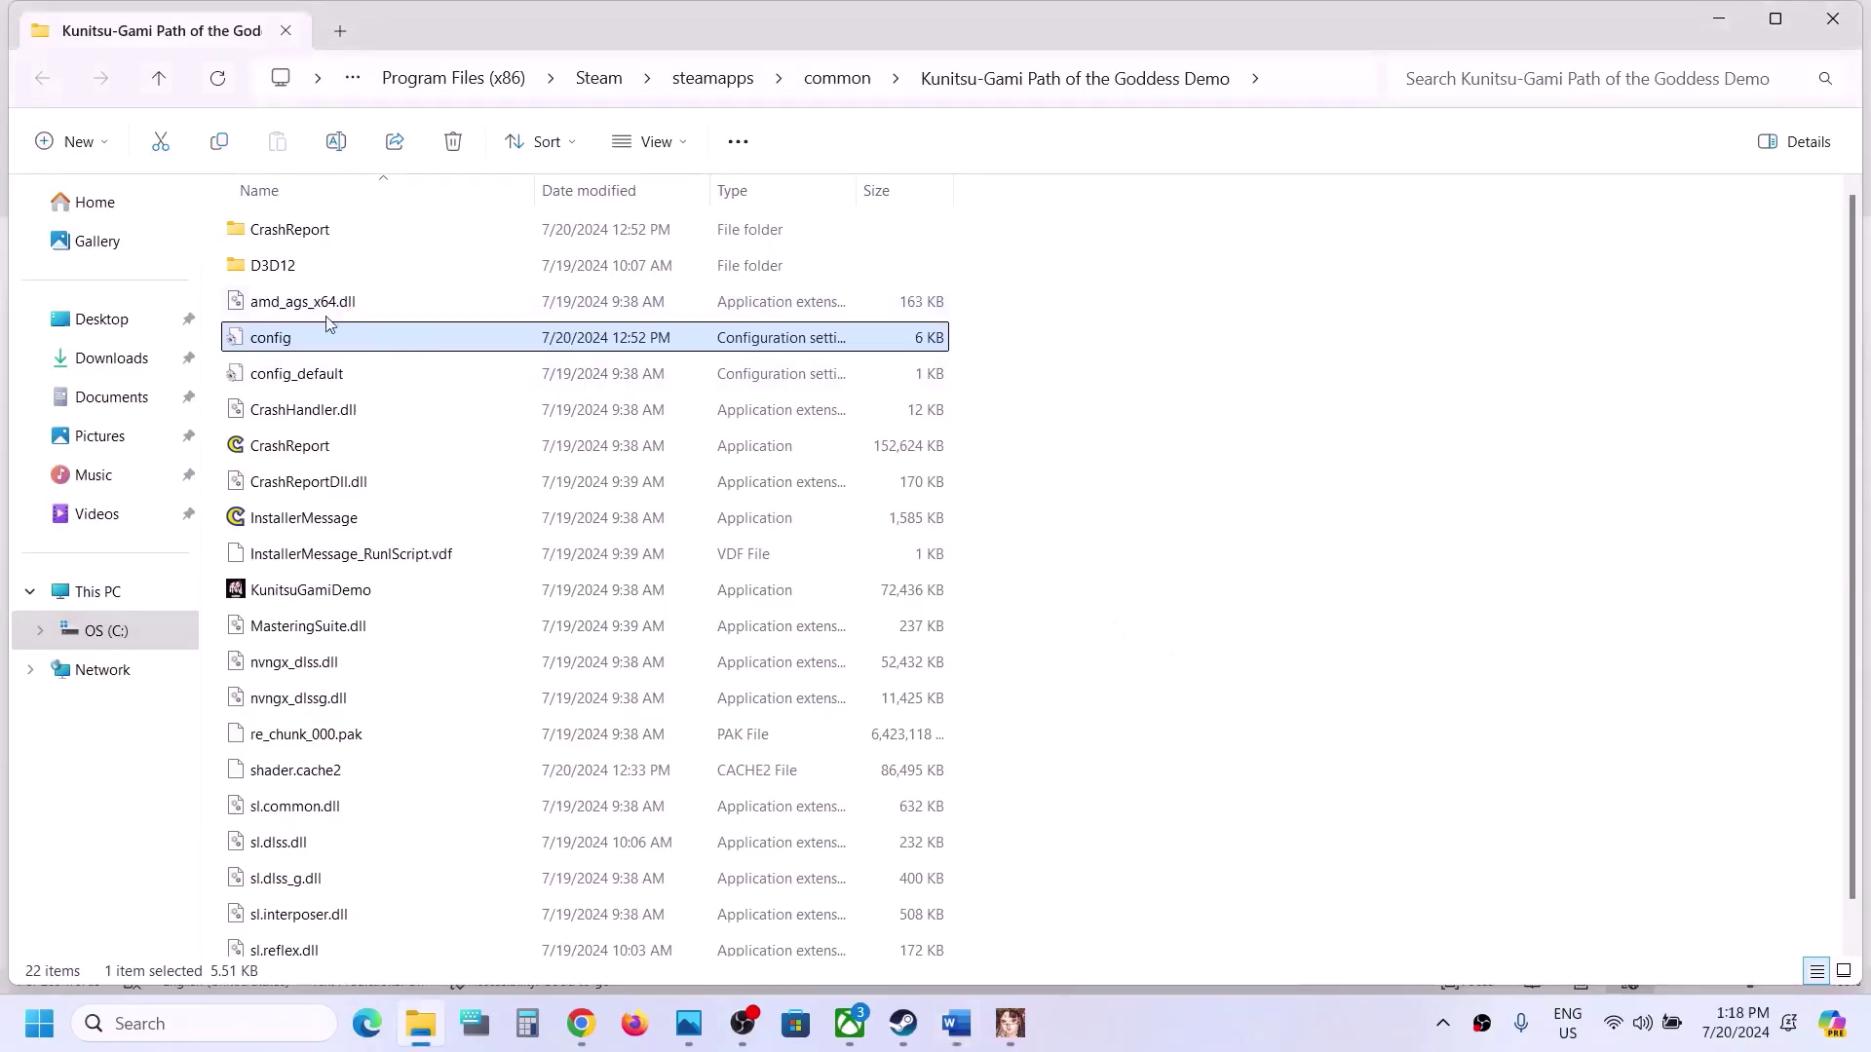
pyautogui.rightClick(289, 349)
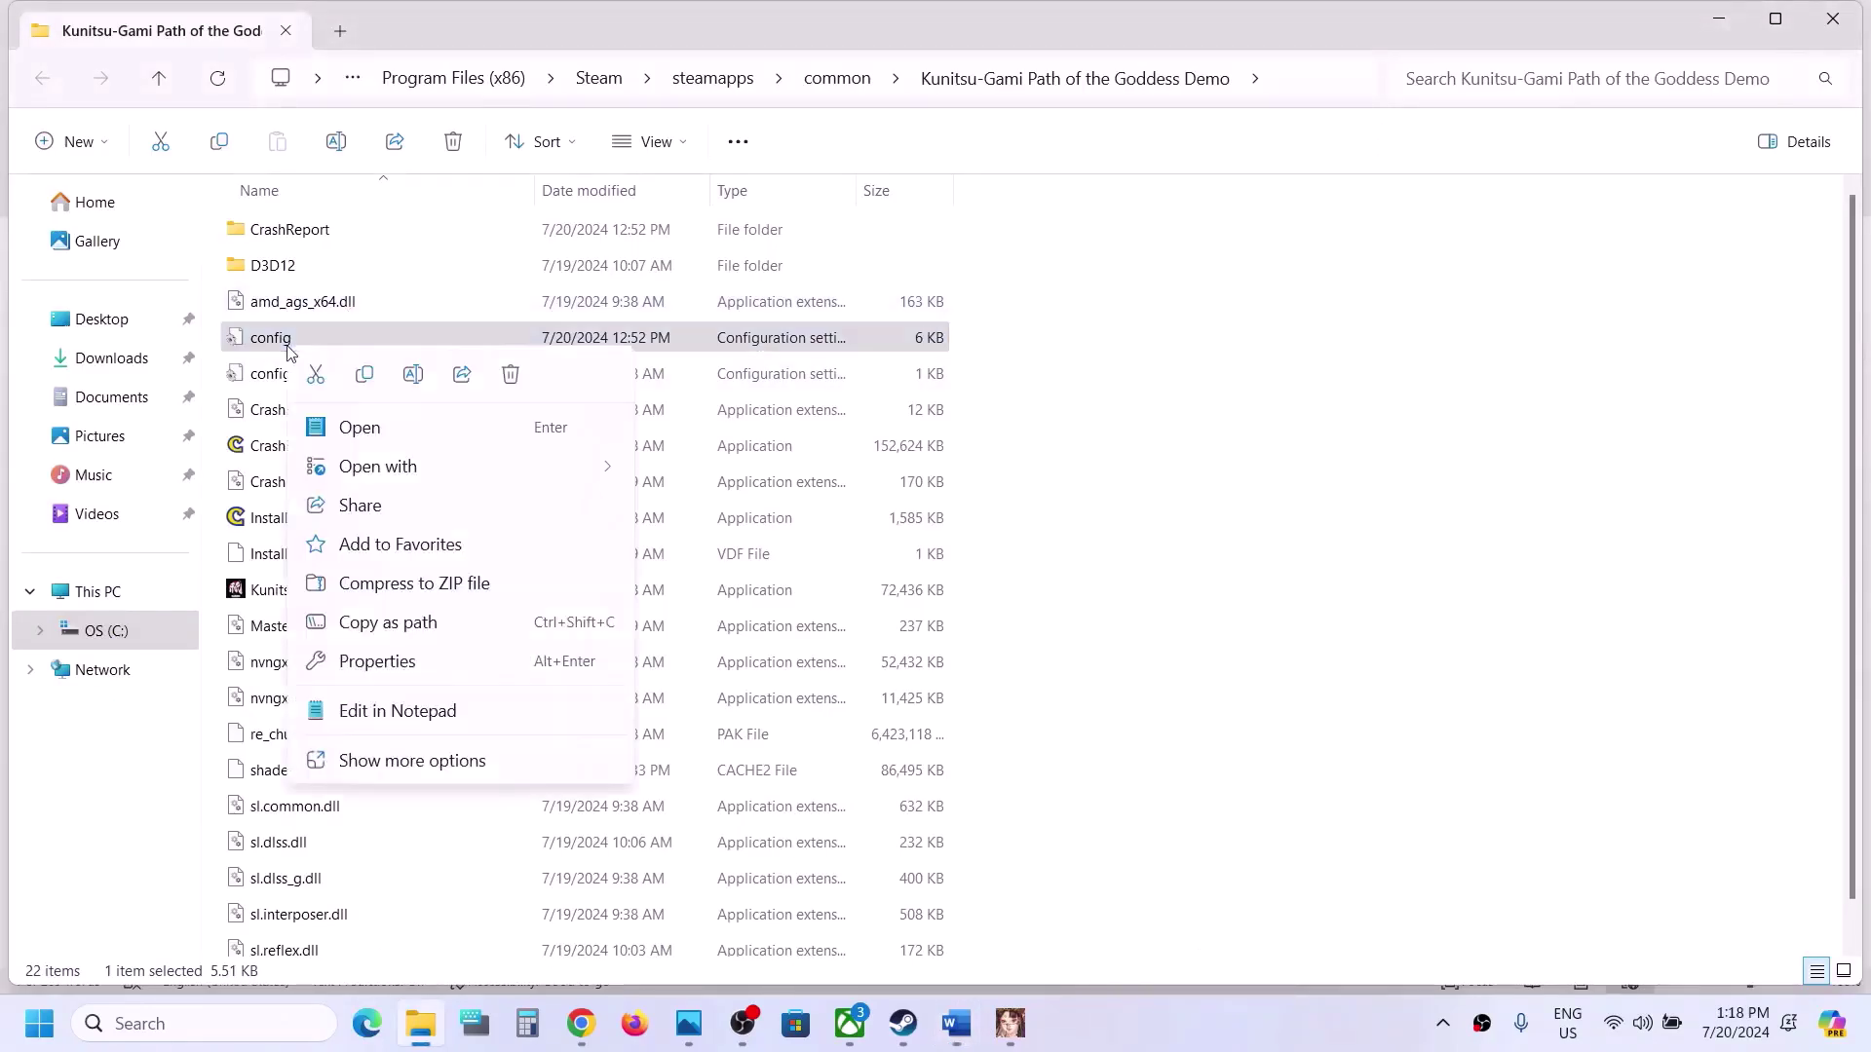
pyautogui.click(413, 375)
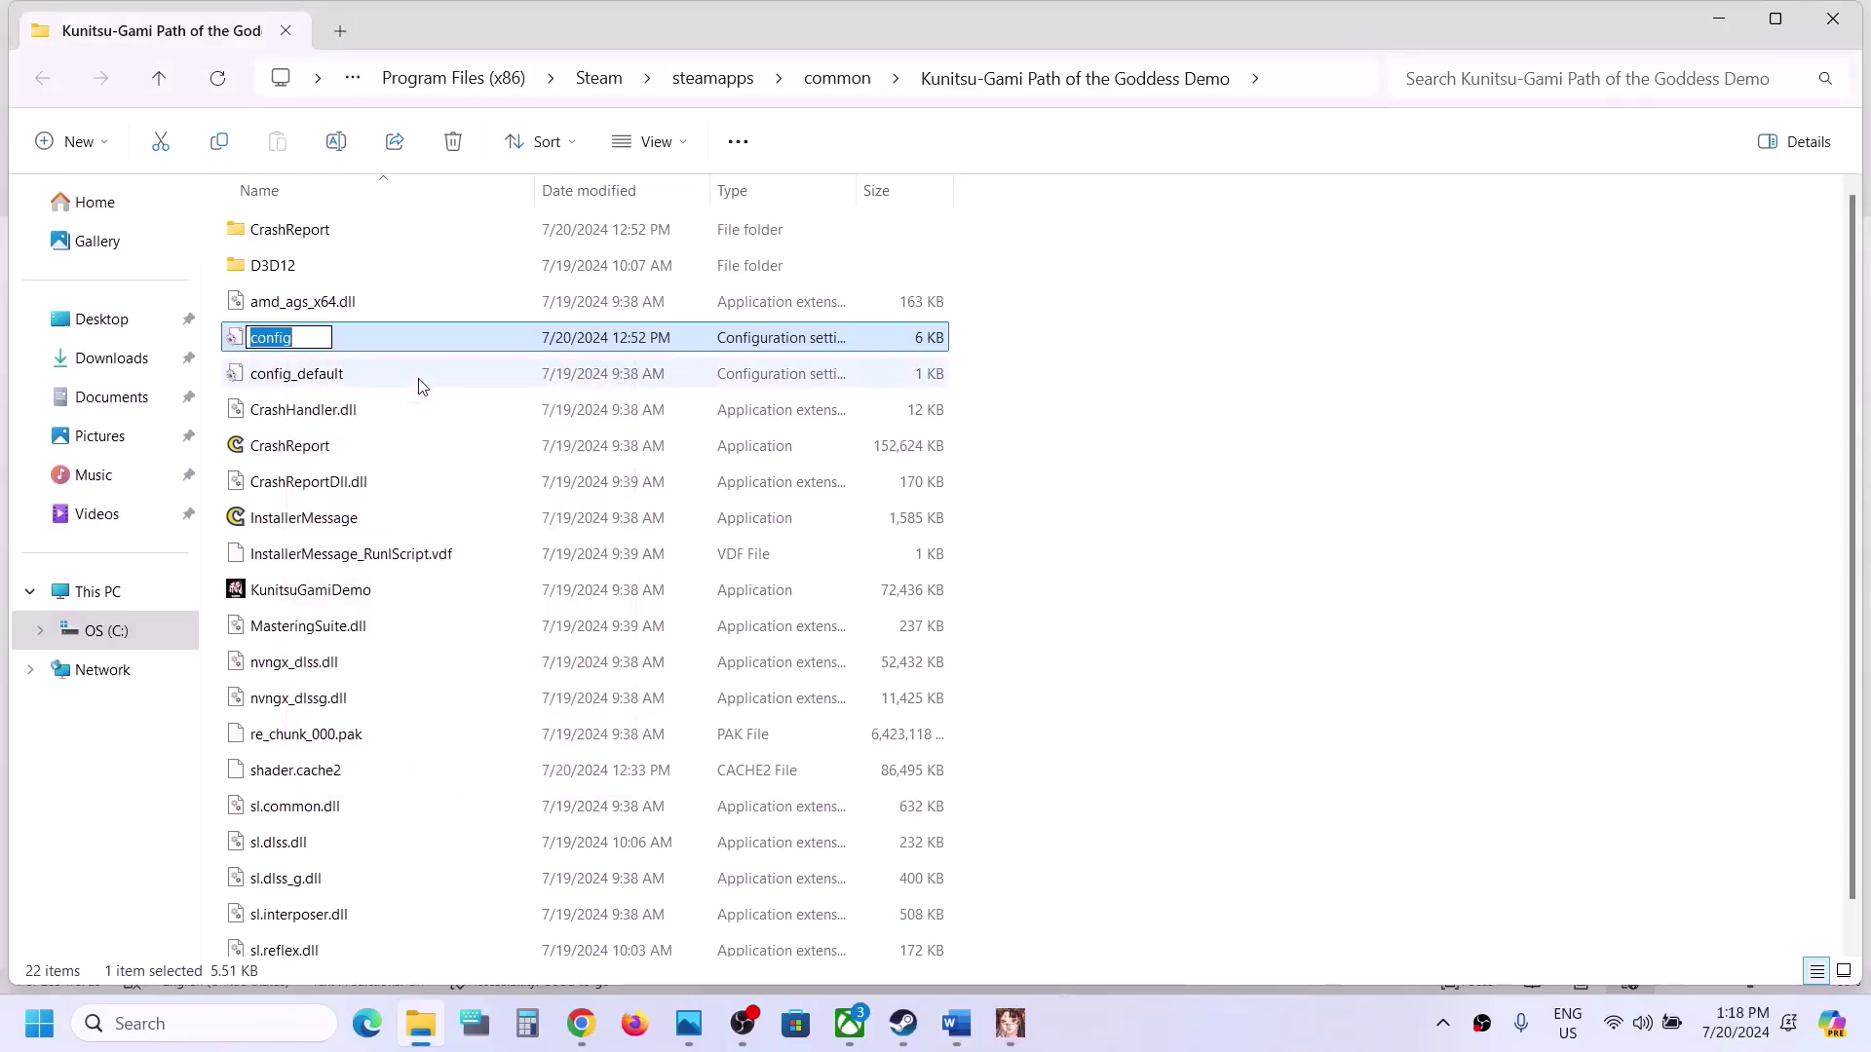
pyautogui.press('End')
pyautogui.write('_backup')
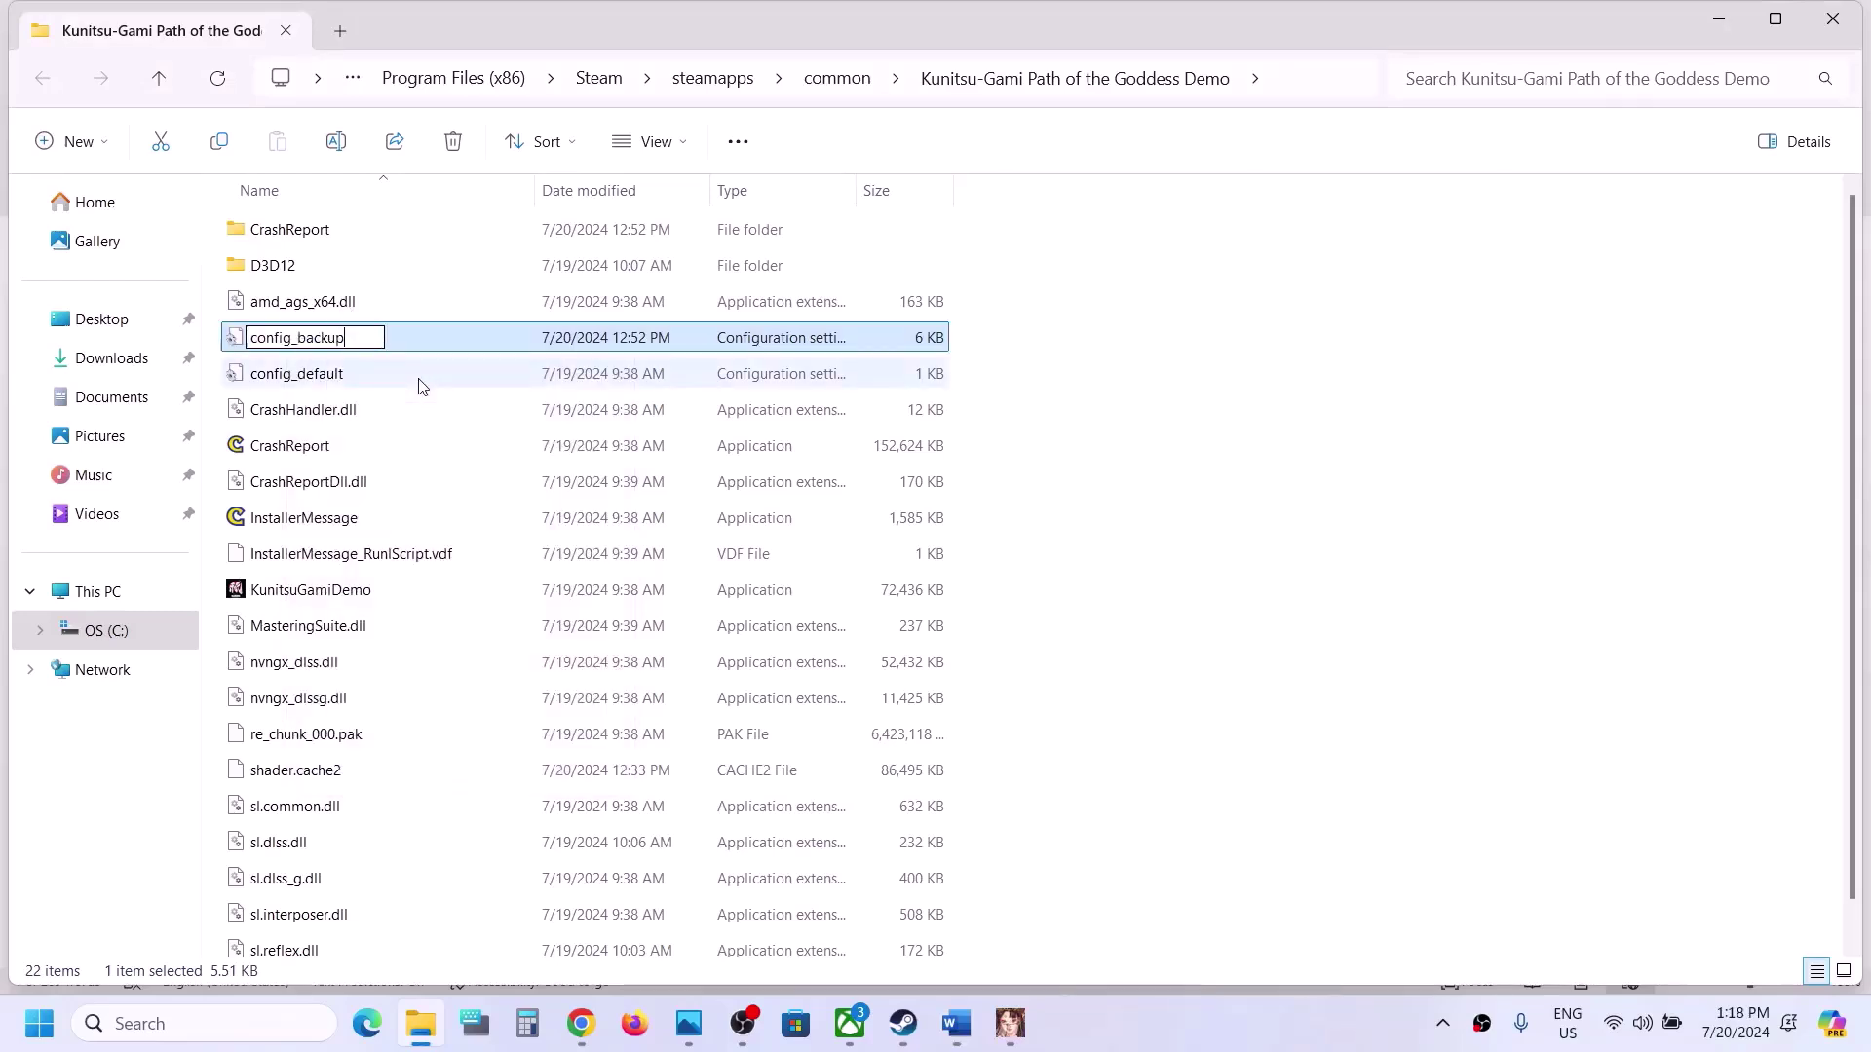
pyautogui.click(475, 398)
# Step: Copy the config_default file and paste the duplicate into the same game folder
pyautogui.click(338, 380)
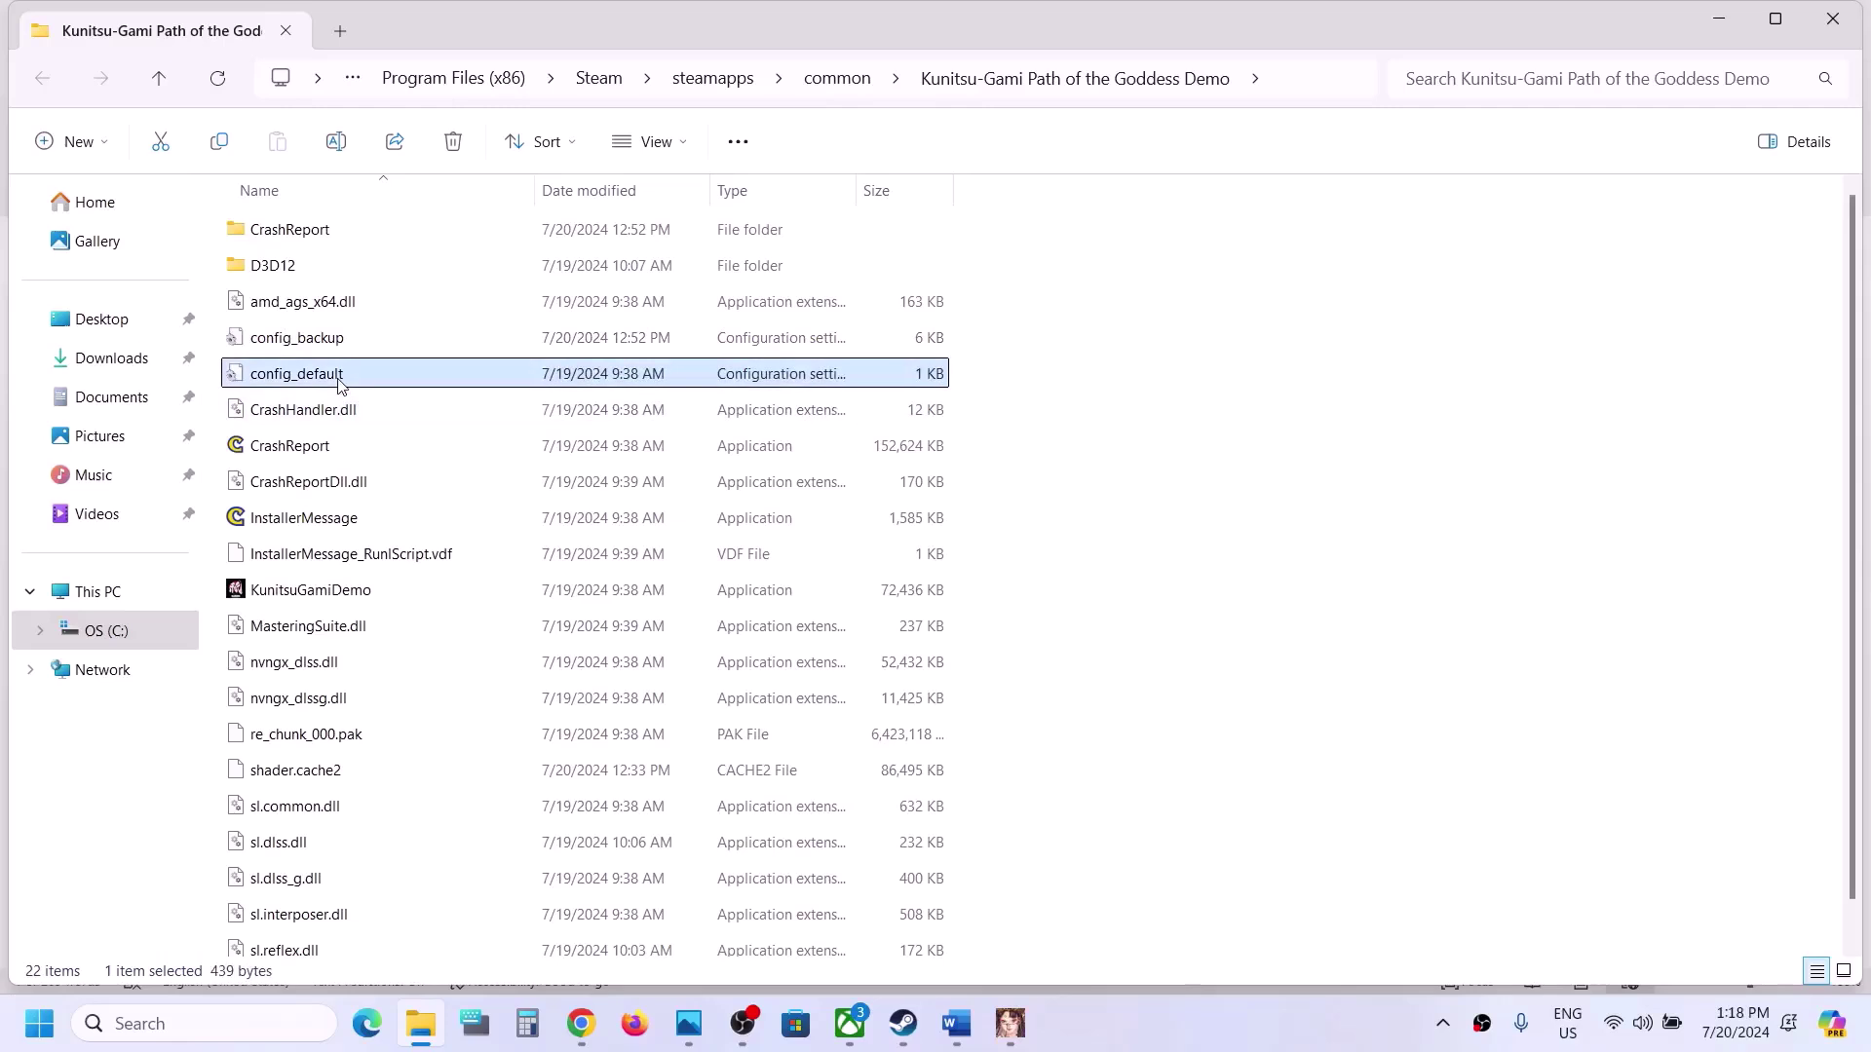
pyautogui.rightClick(316, 382)
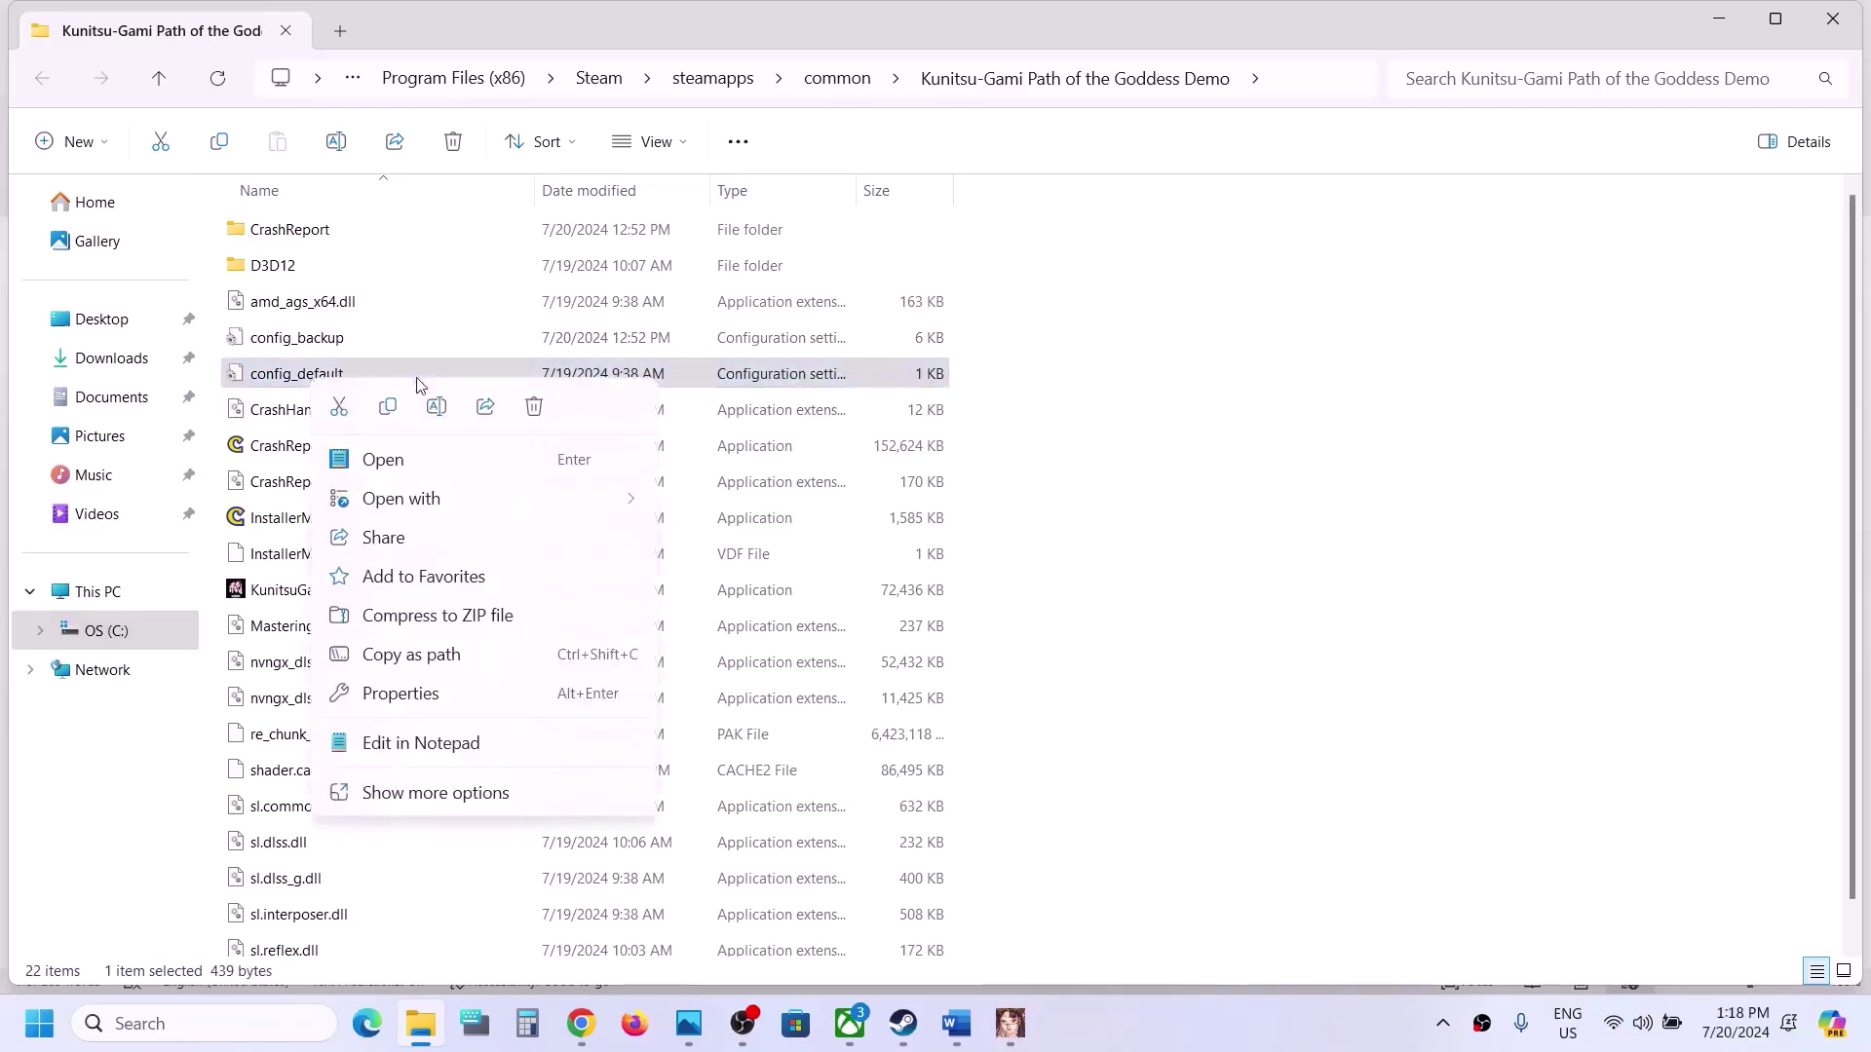
pyautogui.click(402, 409)
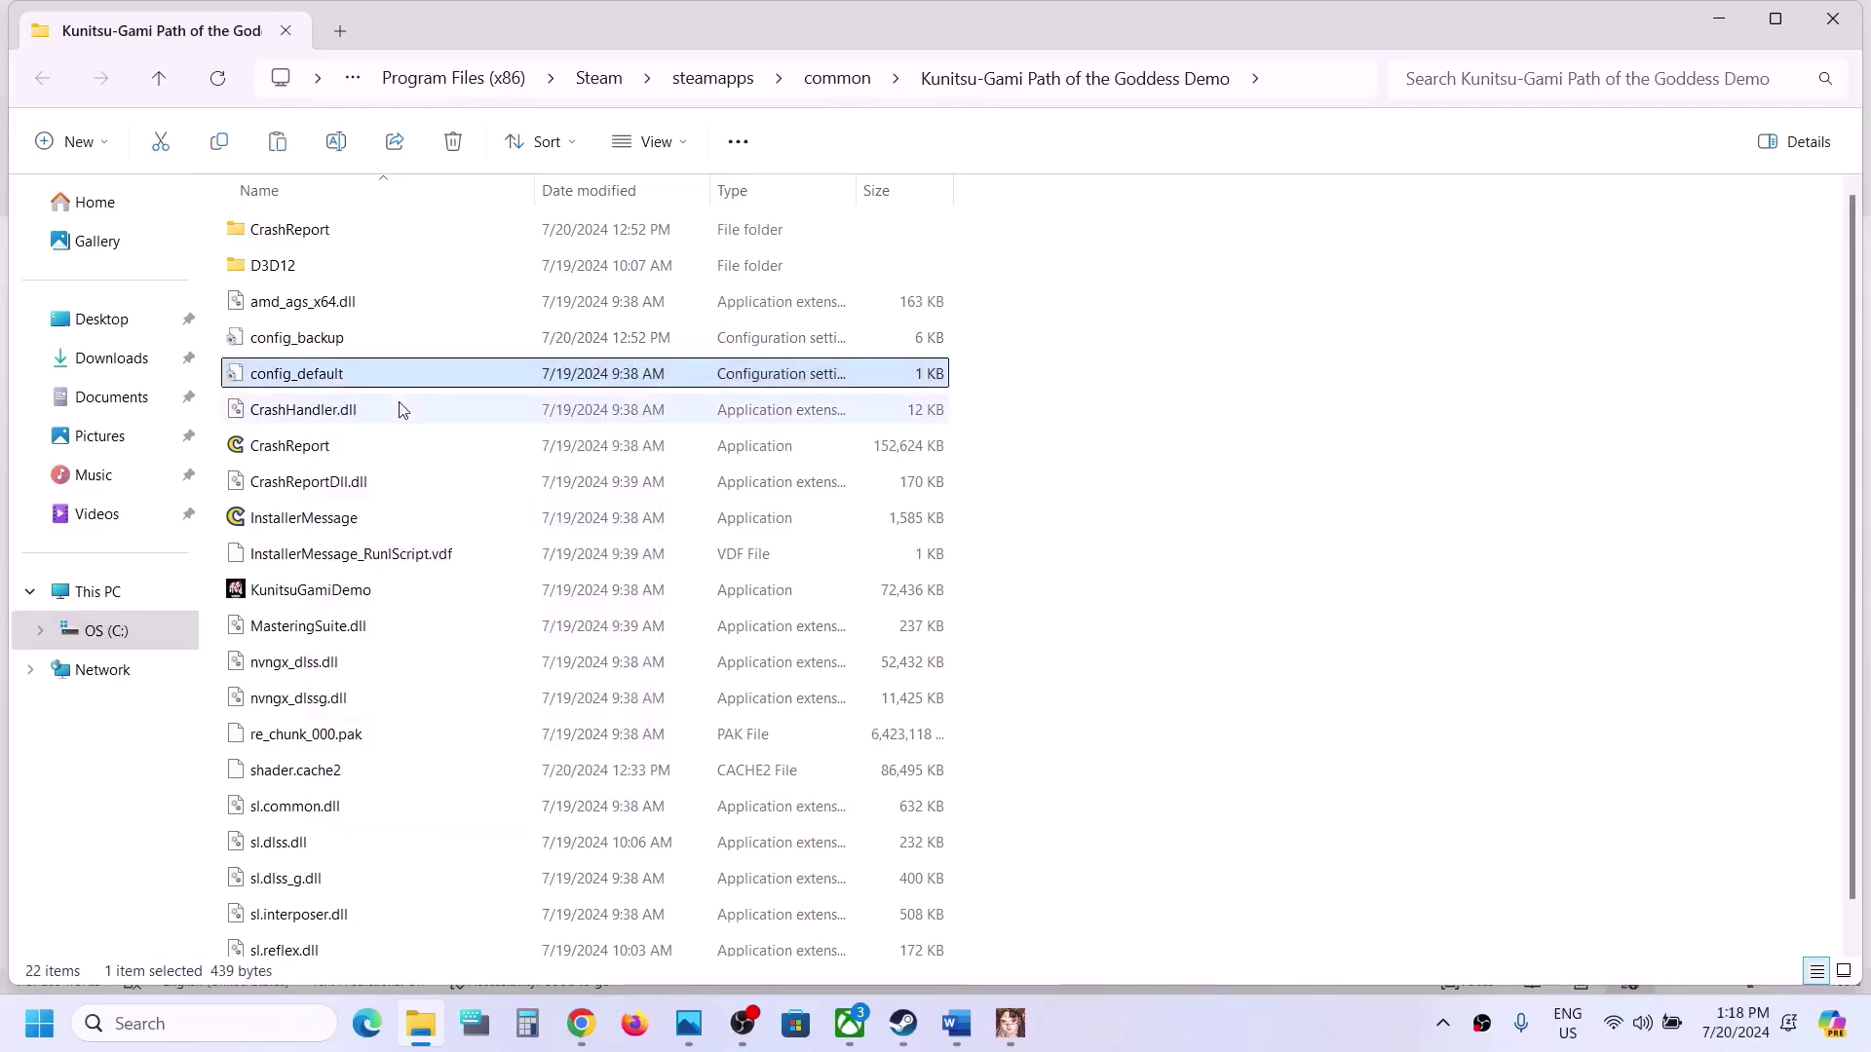
pyautogui.hotkey('ctrl', 'v')
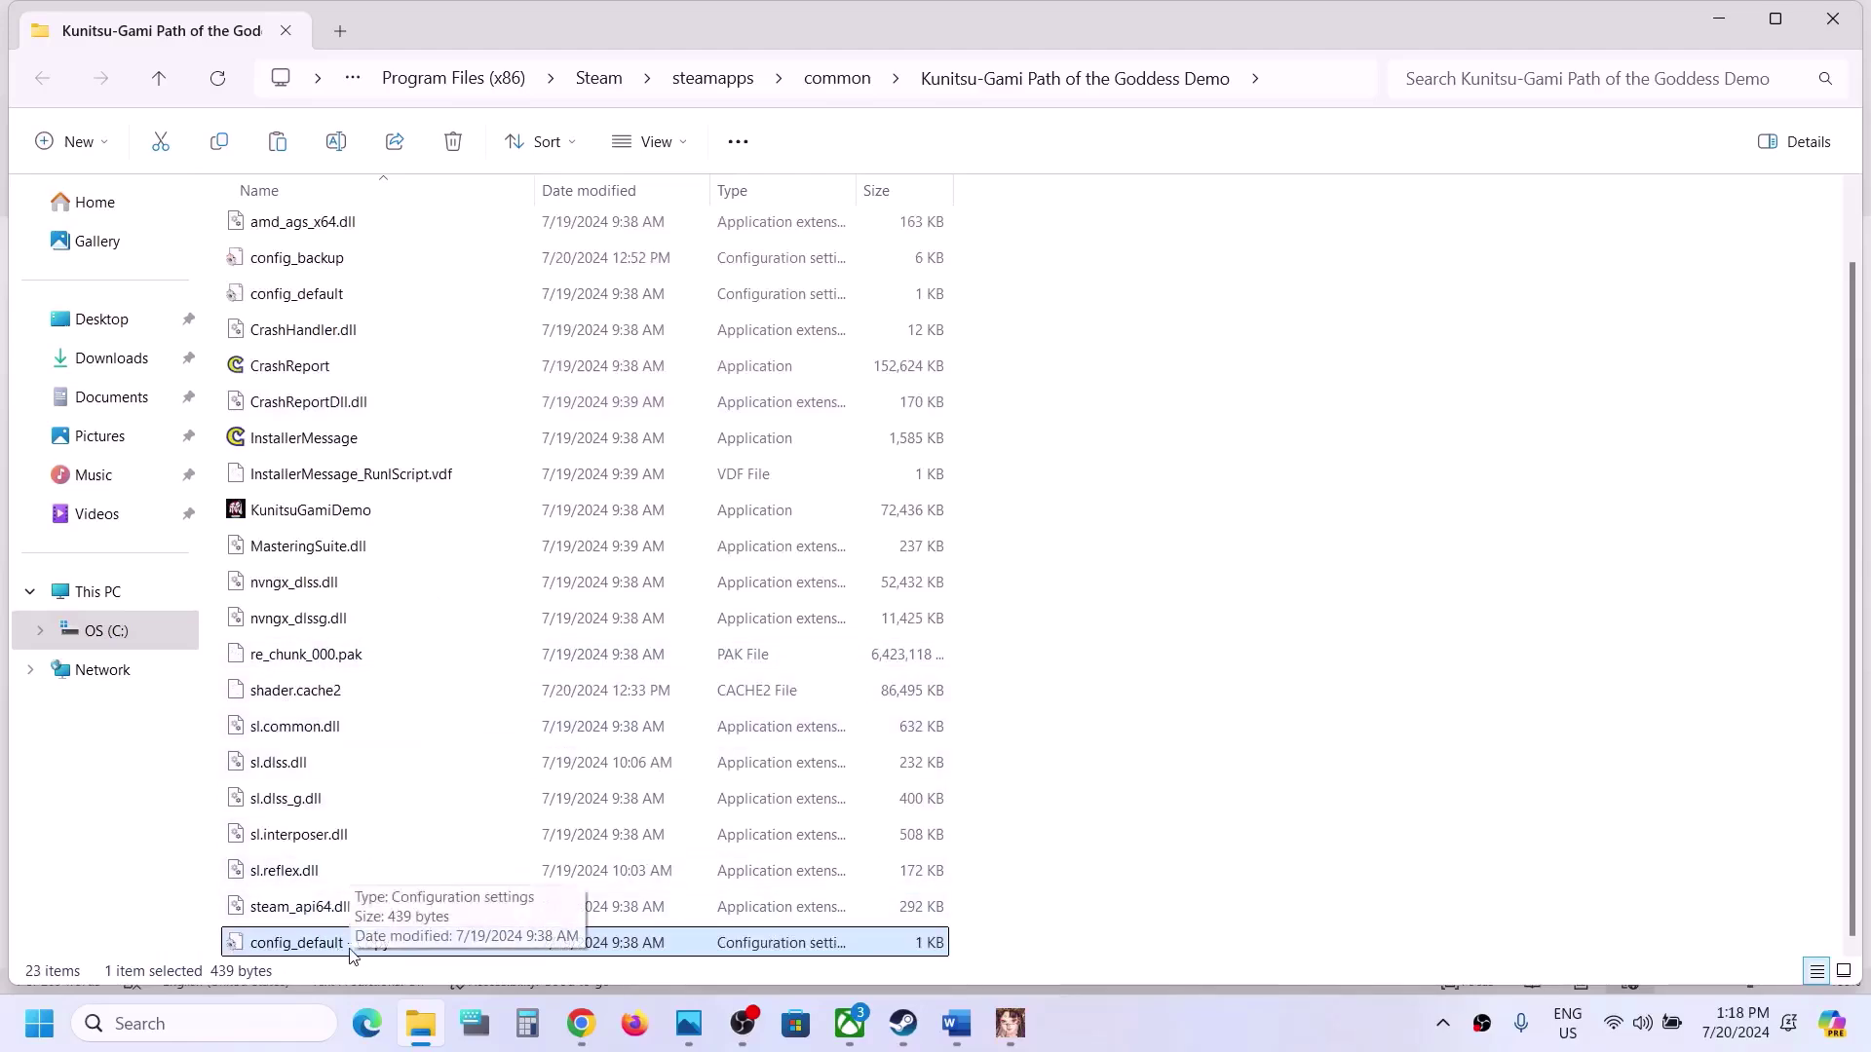
# Step: Check Step 4 in the Word document, and rename the copied config_default file to config in File Explorer
pyautogui.click(958, 1019)
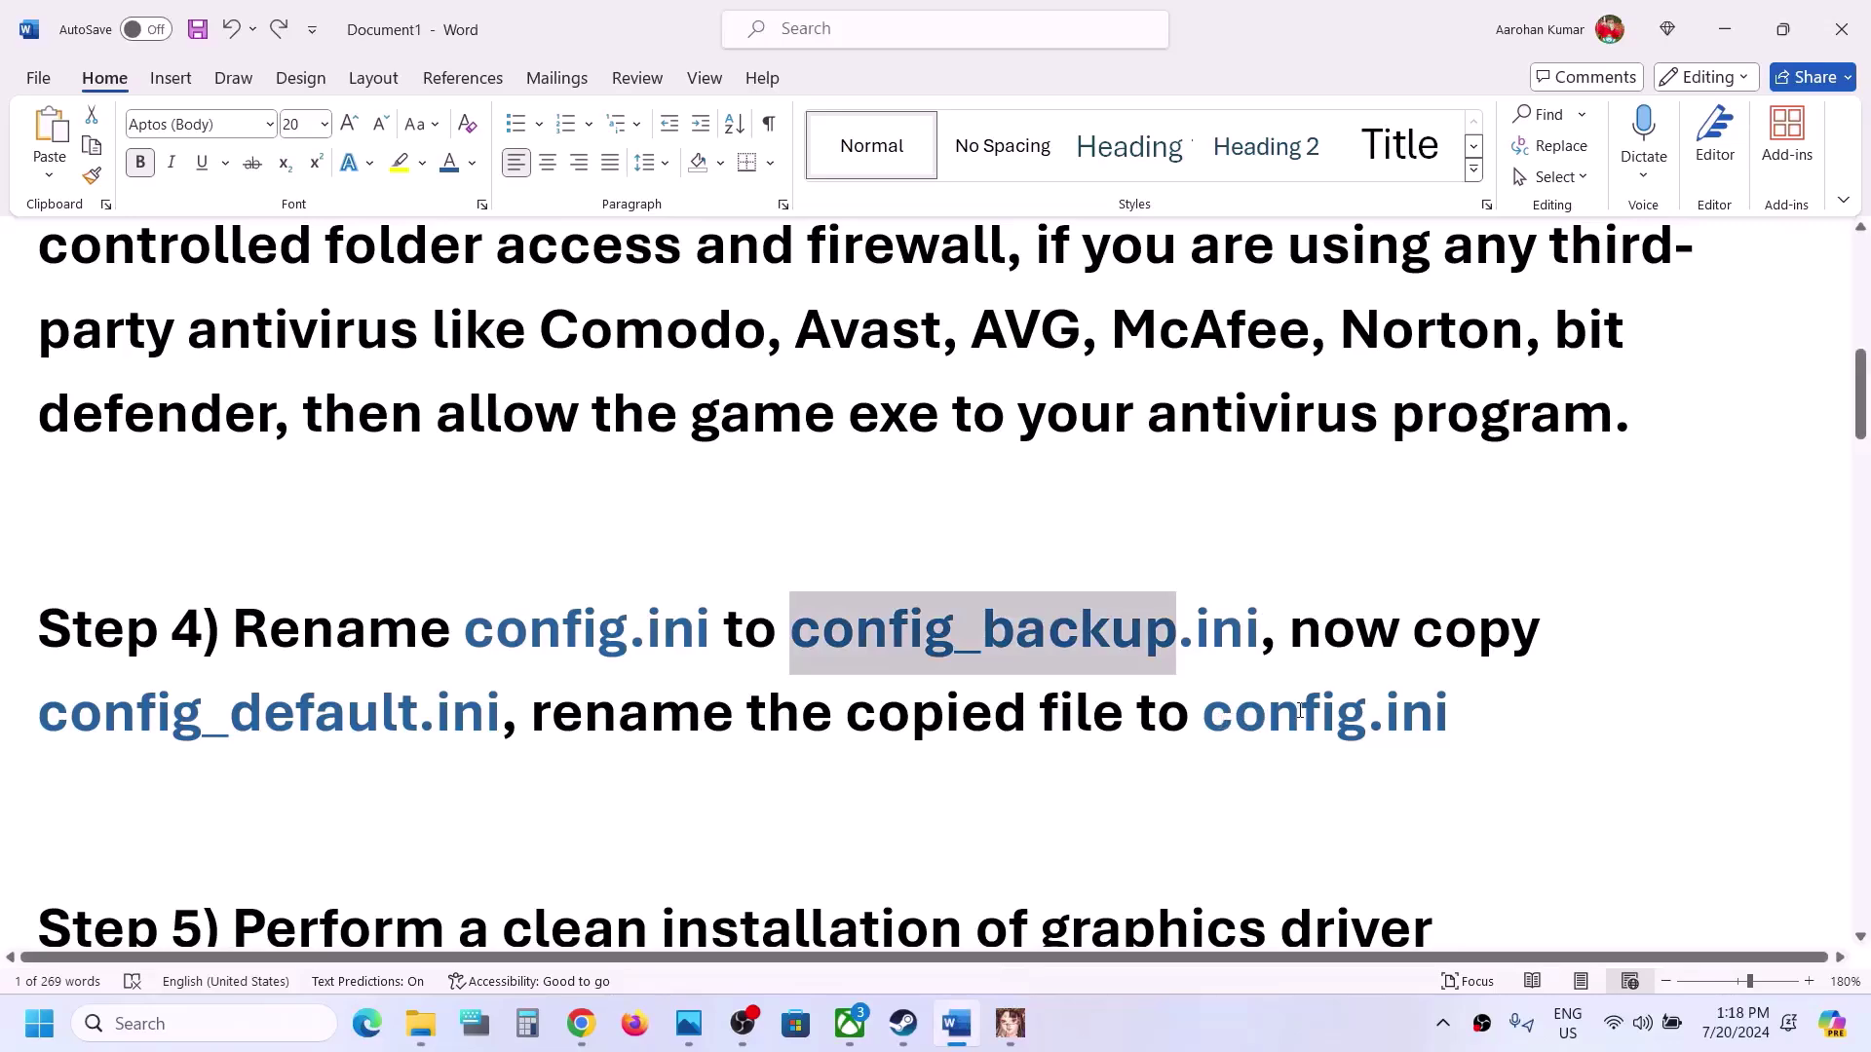
pyautogui.hotkey('alt', 'Tab')
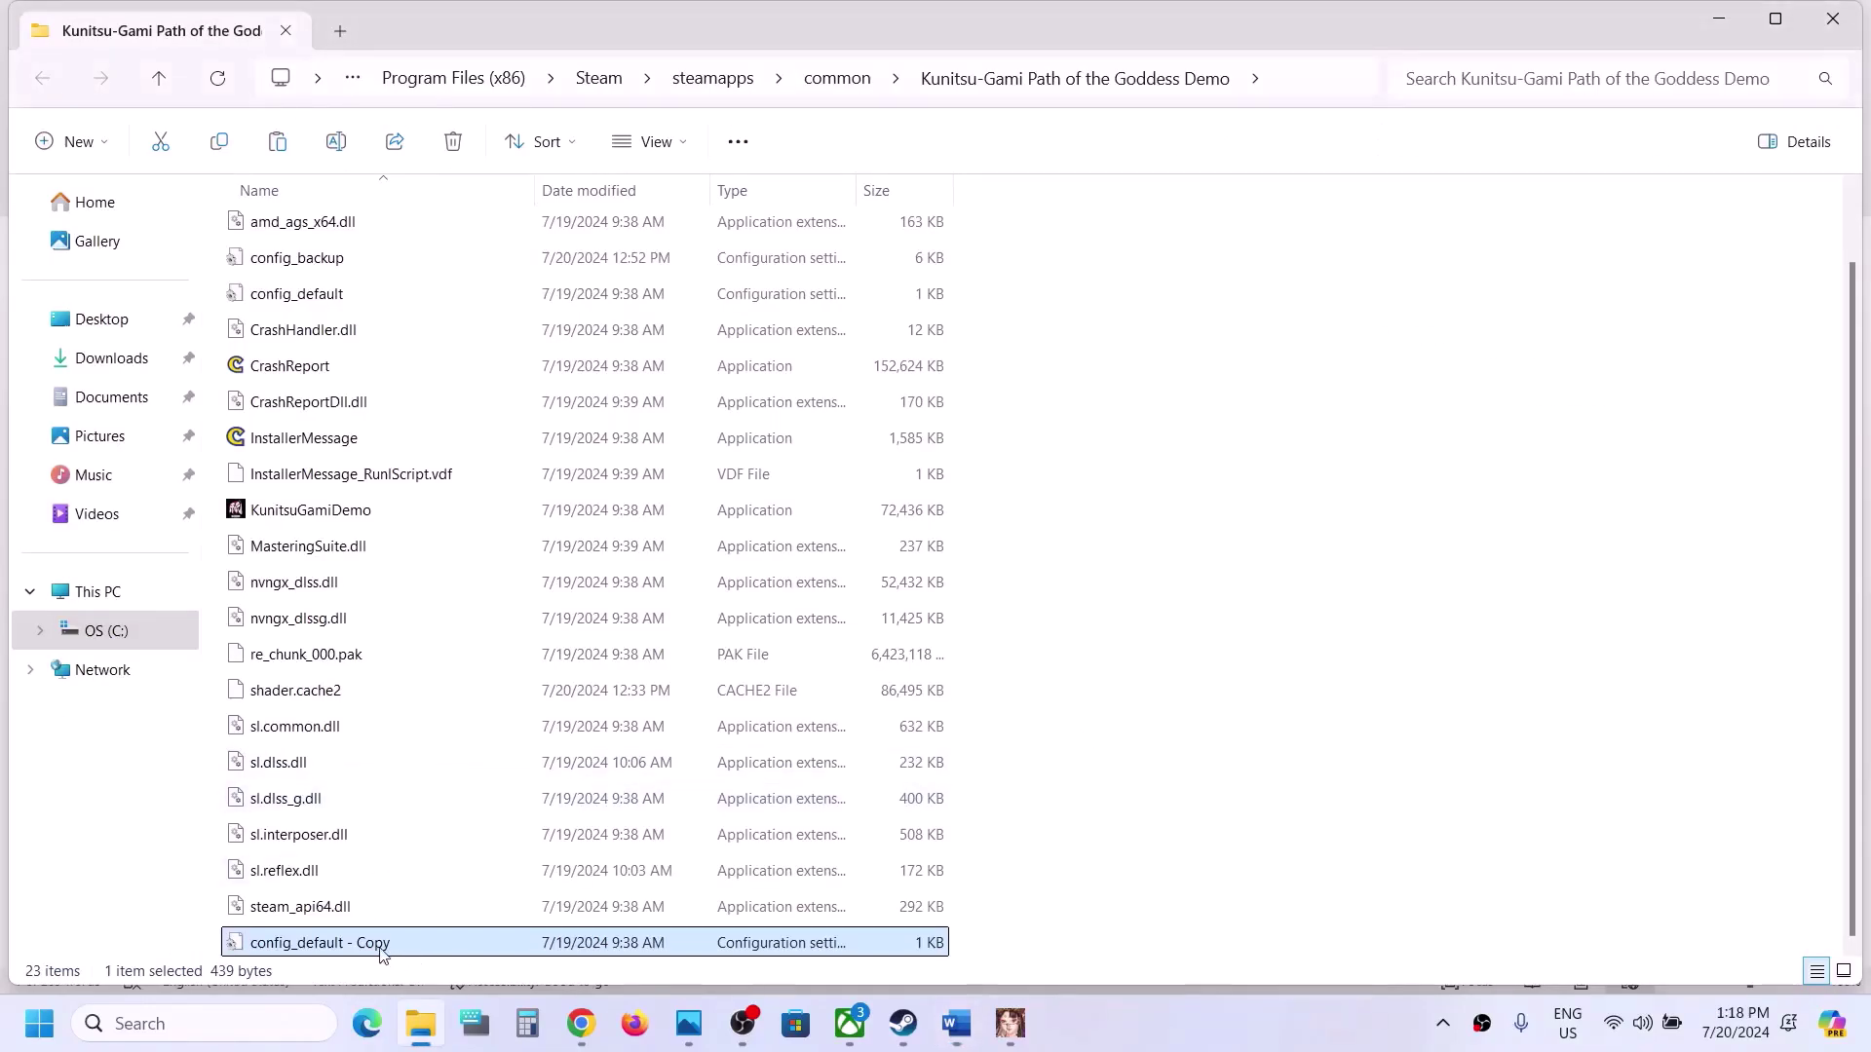
pyautogui.rightClick(382, 950)
pyautogui.click(506, 919)
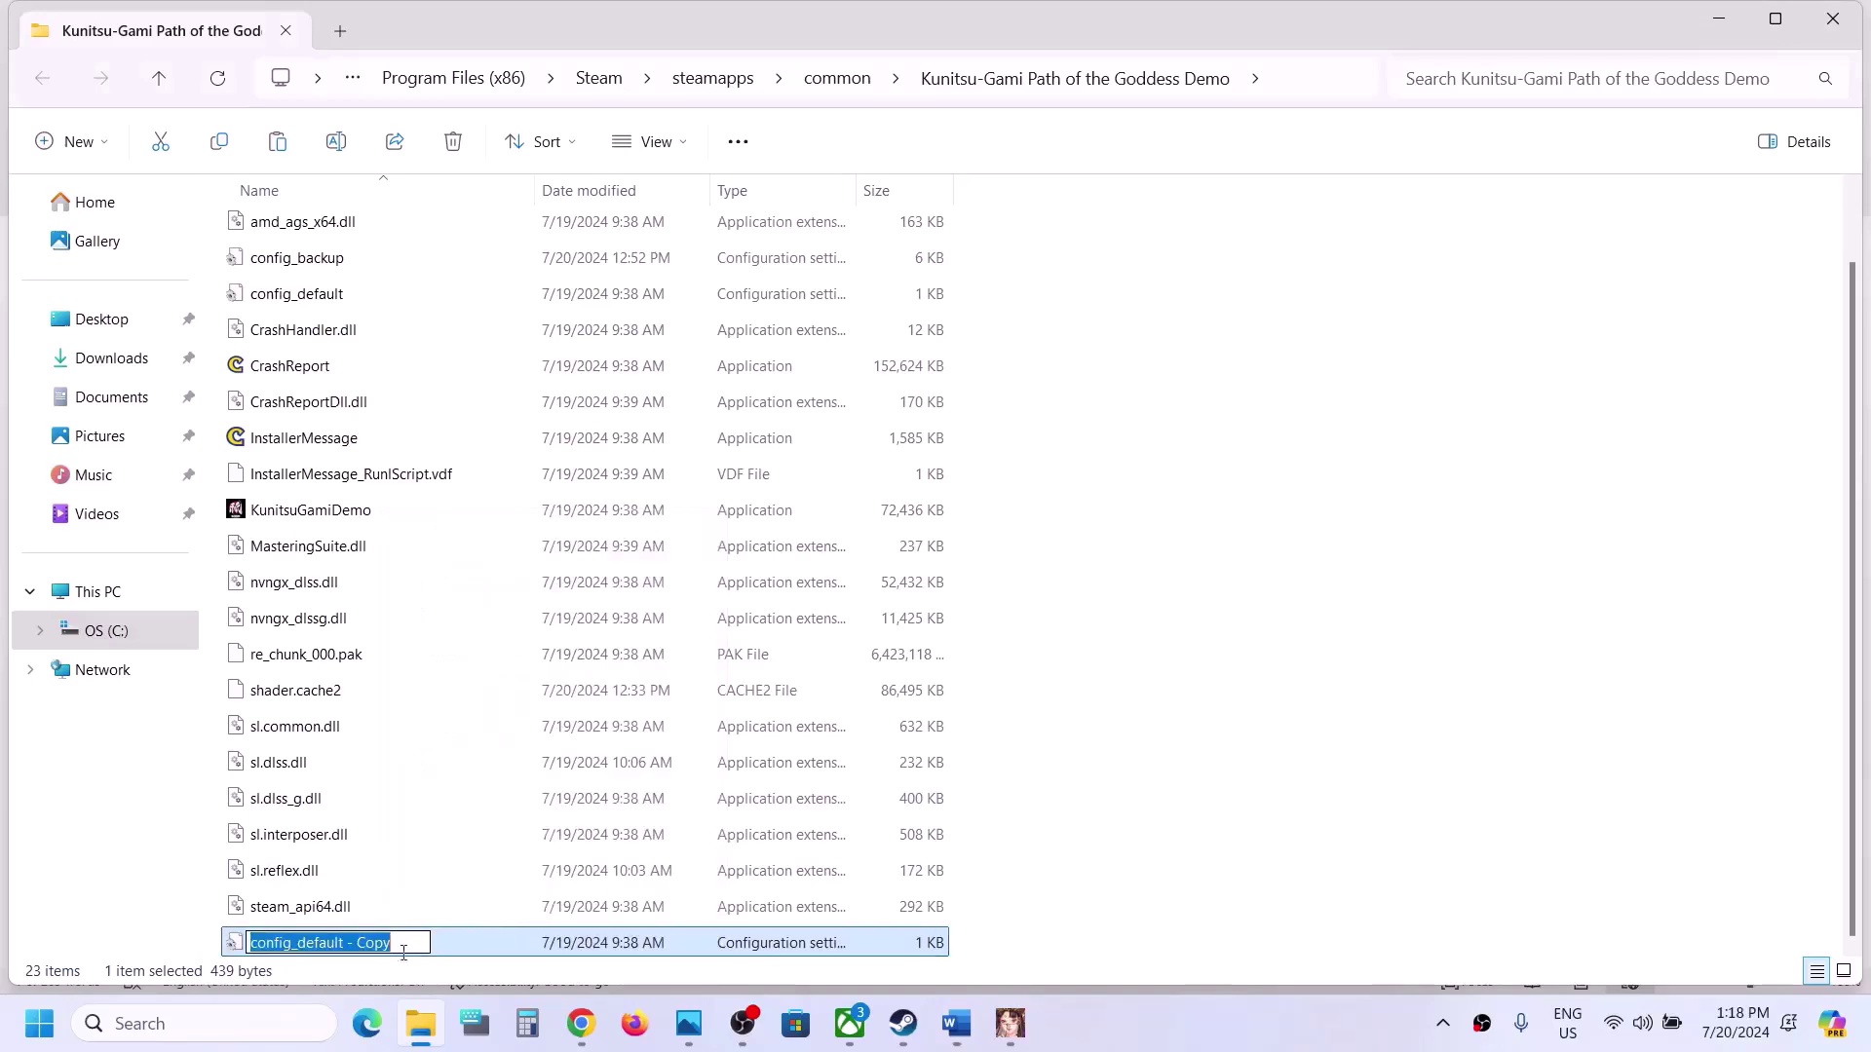
pyautogui.click(403, 945)
pyautogui.press('BackSpace')
pyautogui.press('BackSpace')
pyautogui.press('BackSpace')
pyautogui.press('BackSpace')
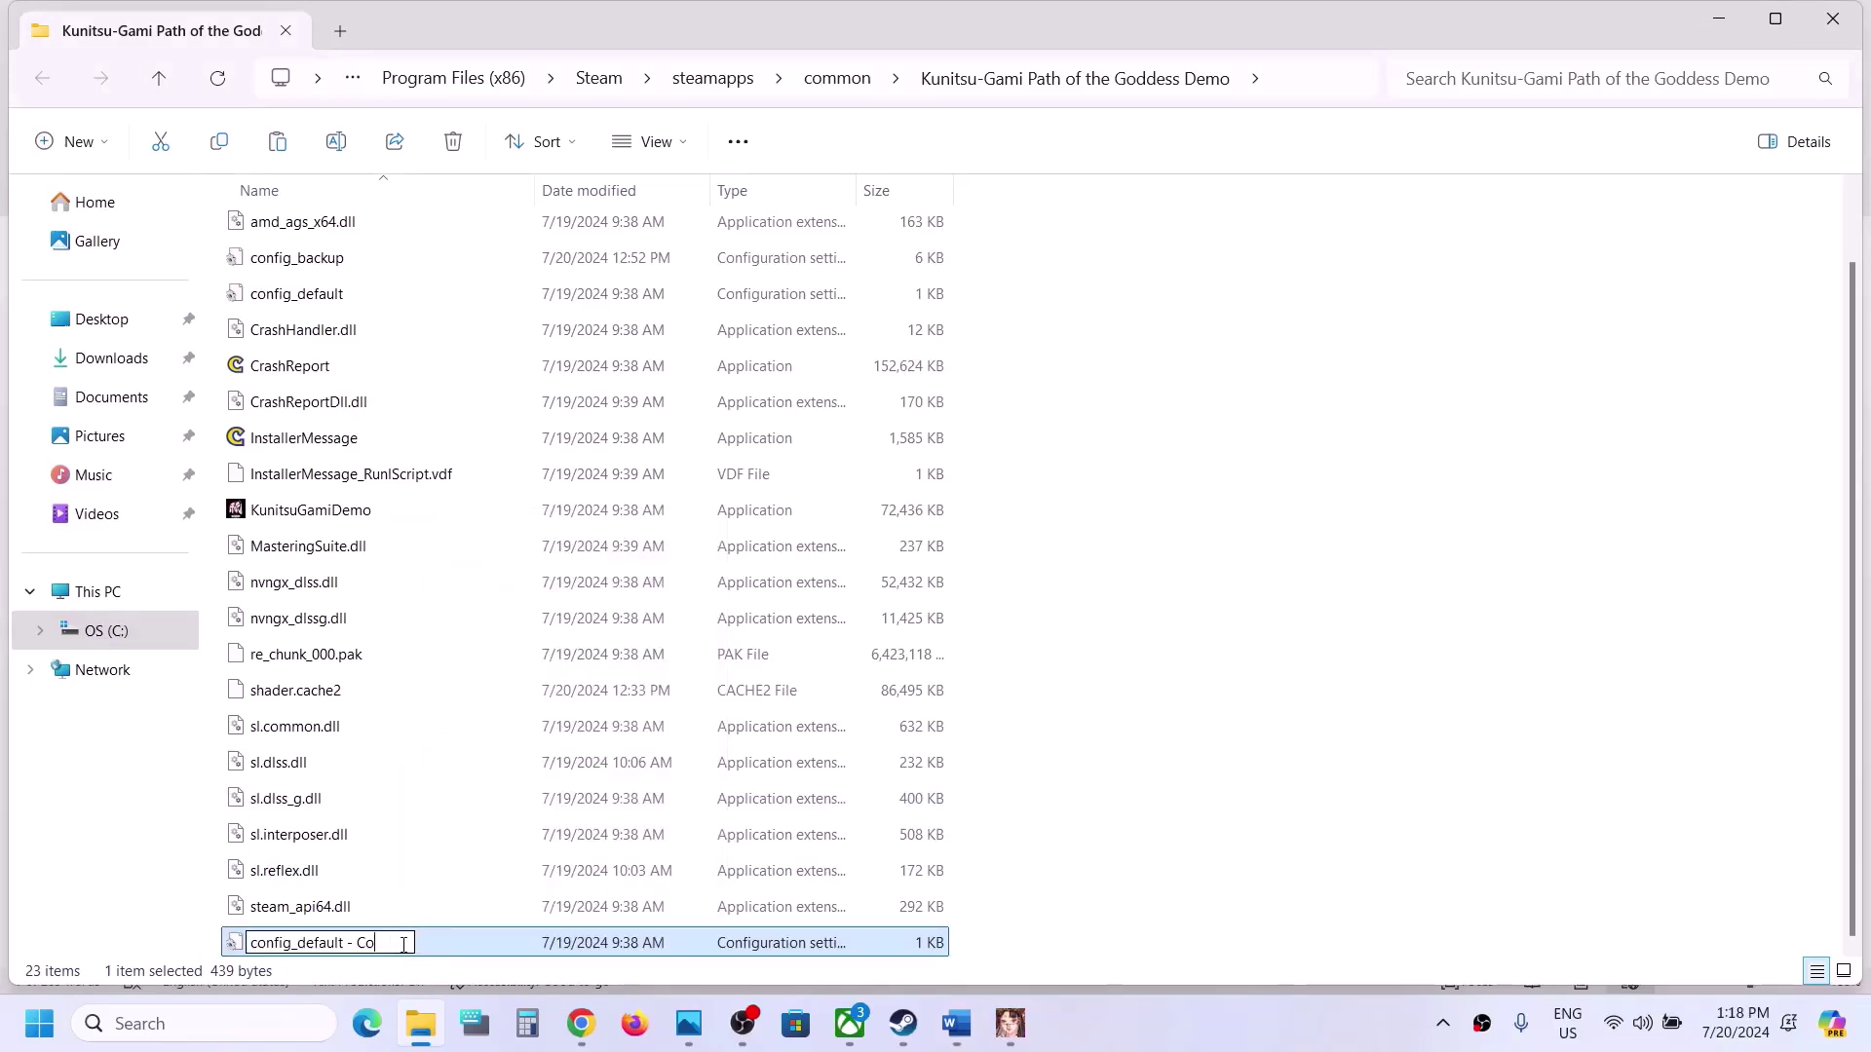
pyautogui.press('BackSpace')
pyautogui.press('BackSpace')
pyautogui.press('BackSpace')
pyautogui.press('BackSpace')
pyautogui.press('BackSpace')
pyautogui.press('BackSpace')
pyautogui.press('BackSpace')
pyautogui.press('BackSpace')
pyautogui.press('BackSpace')
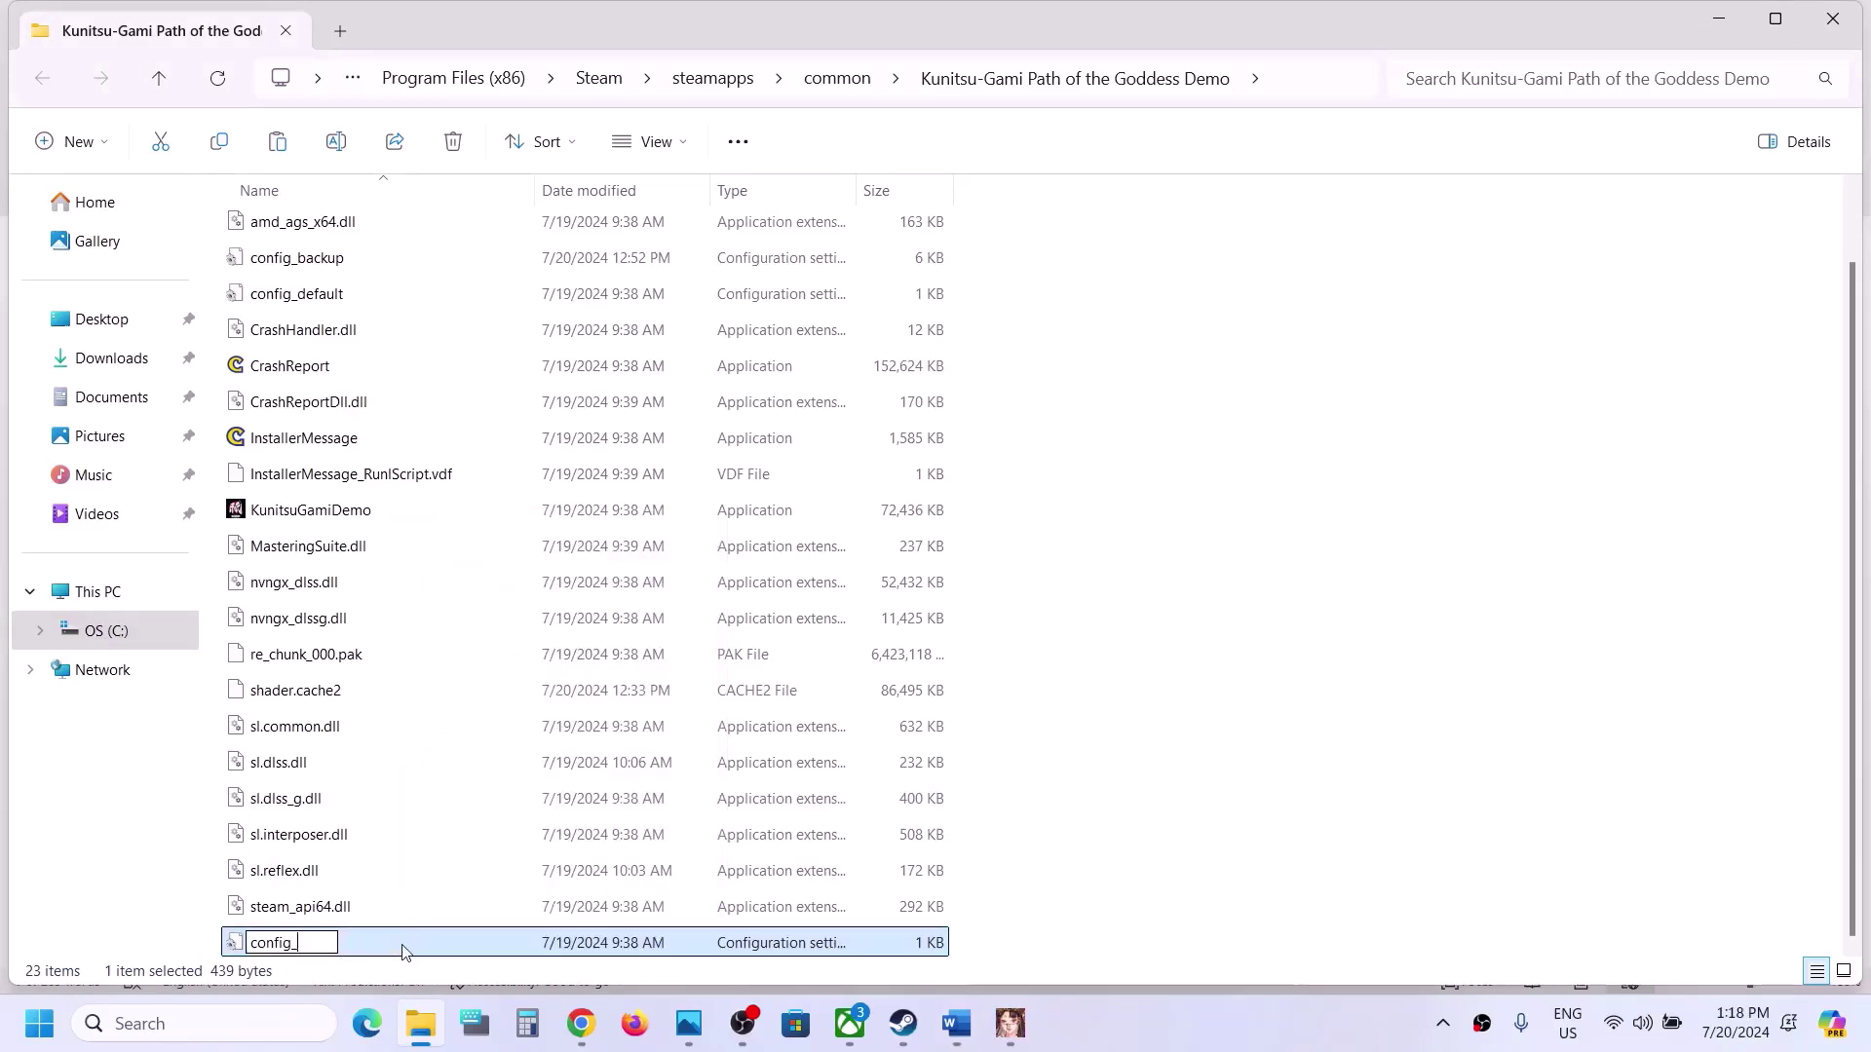
pyautogui.click(1307, 932)
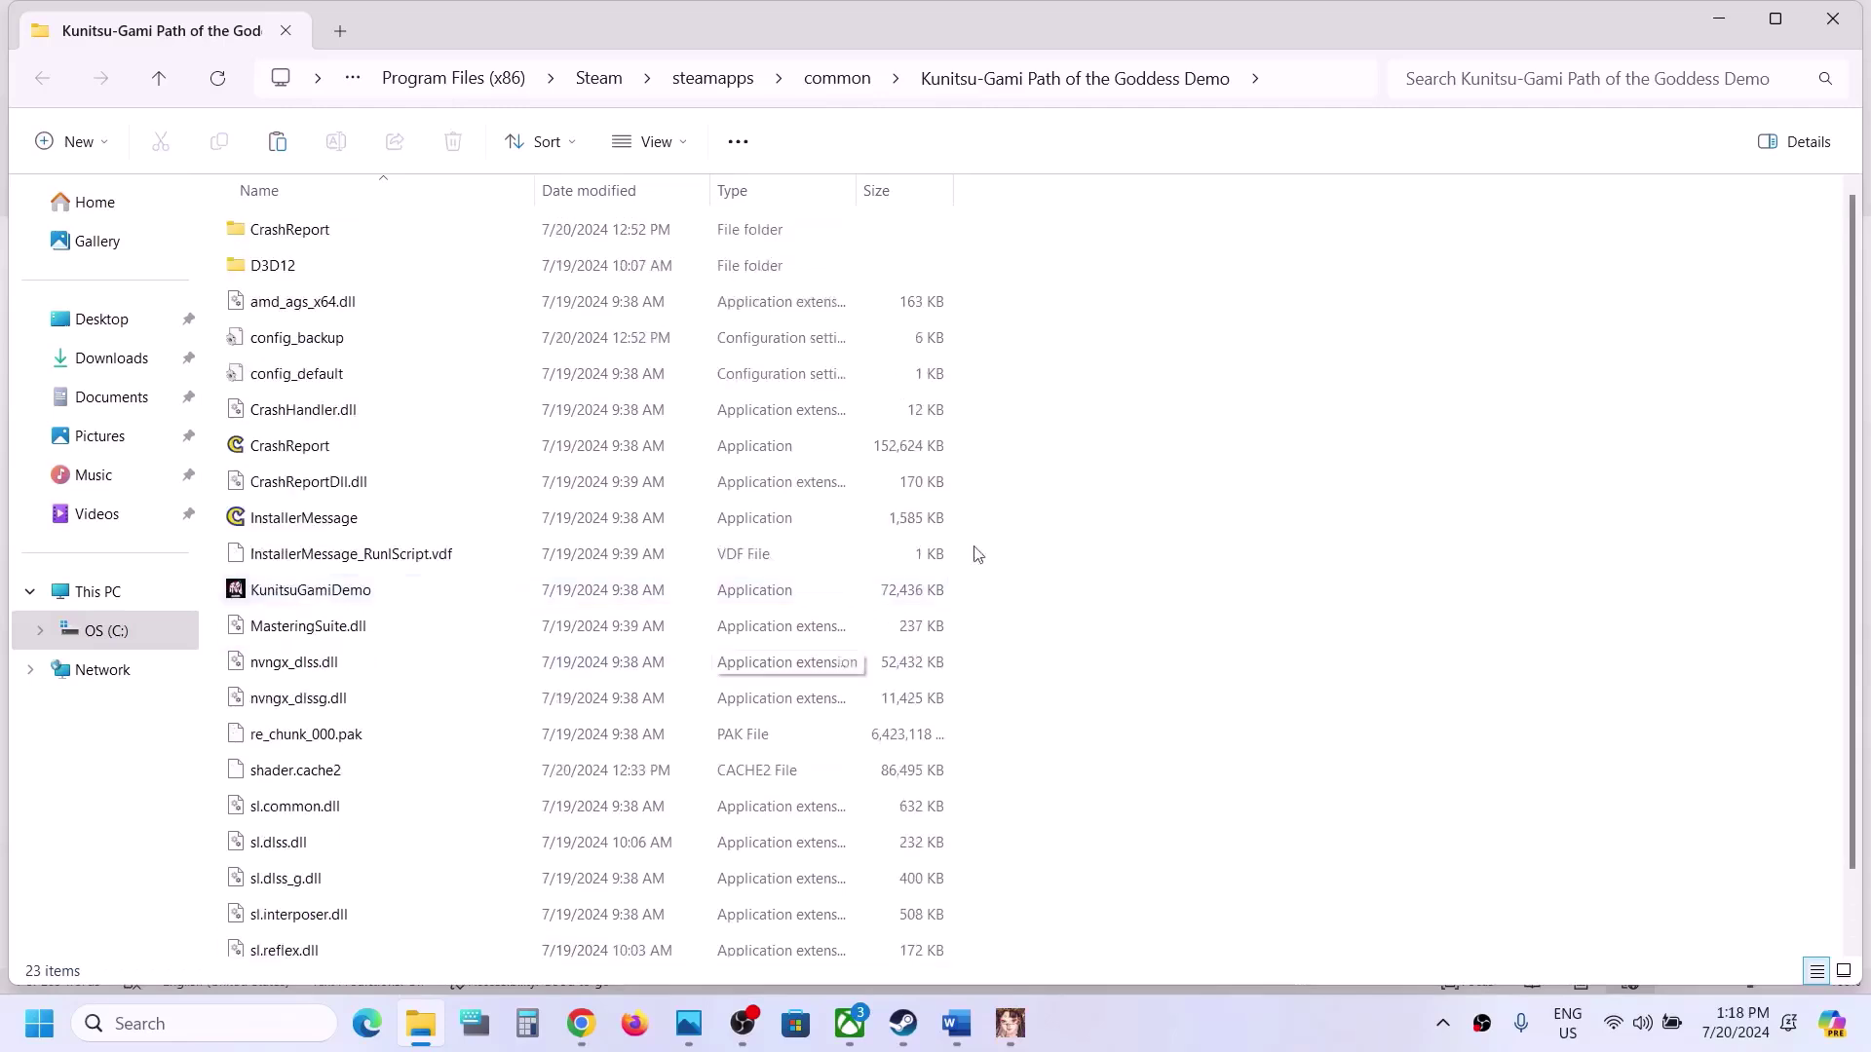
# Step: Refresh the game folder's file list and select the new config file
pyautogui.scroll(1, 975, 565)
pyautogui.rightClick(1243, 560)
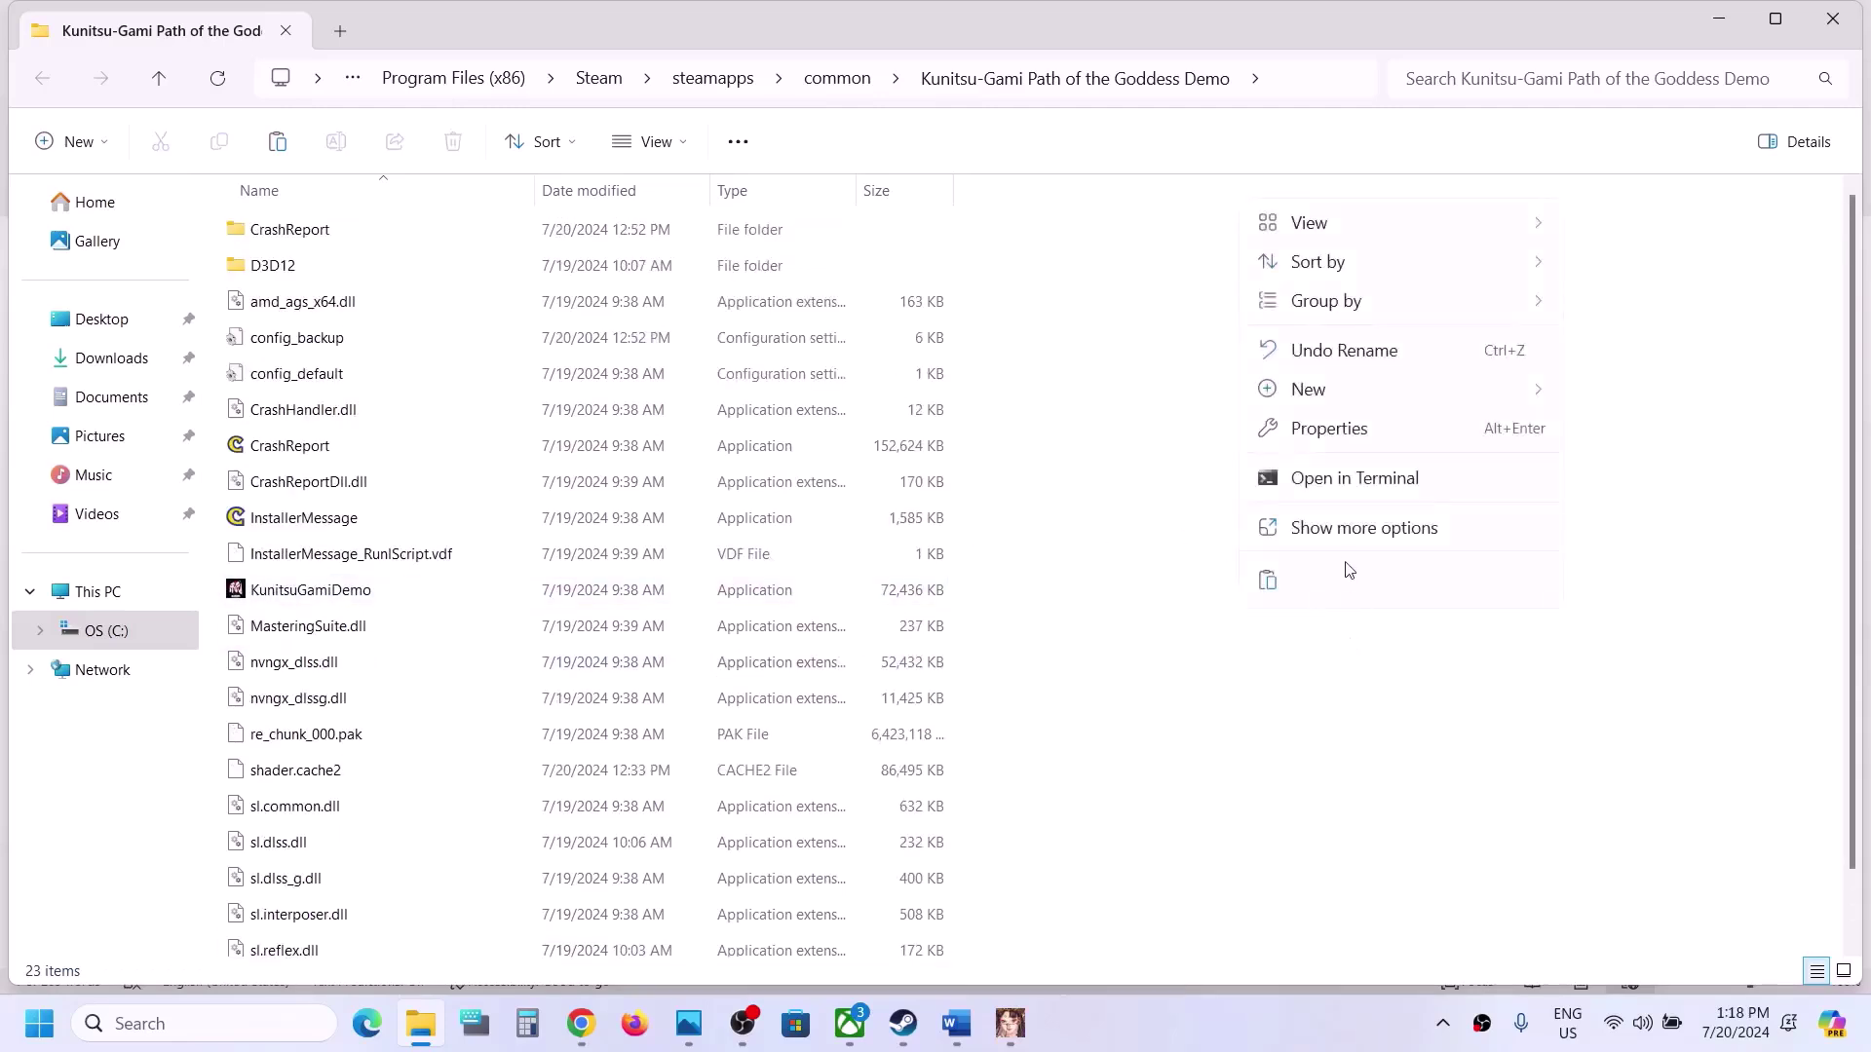
pyautogui.click(1334, 527)
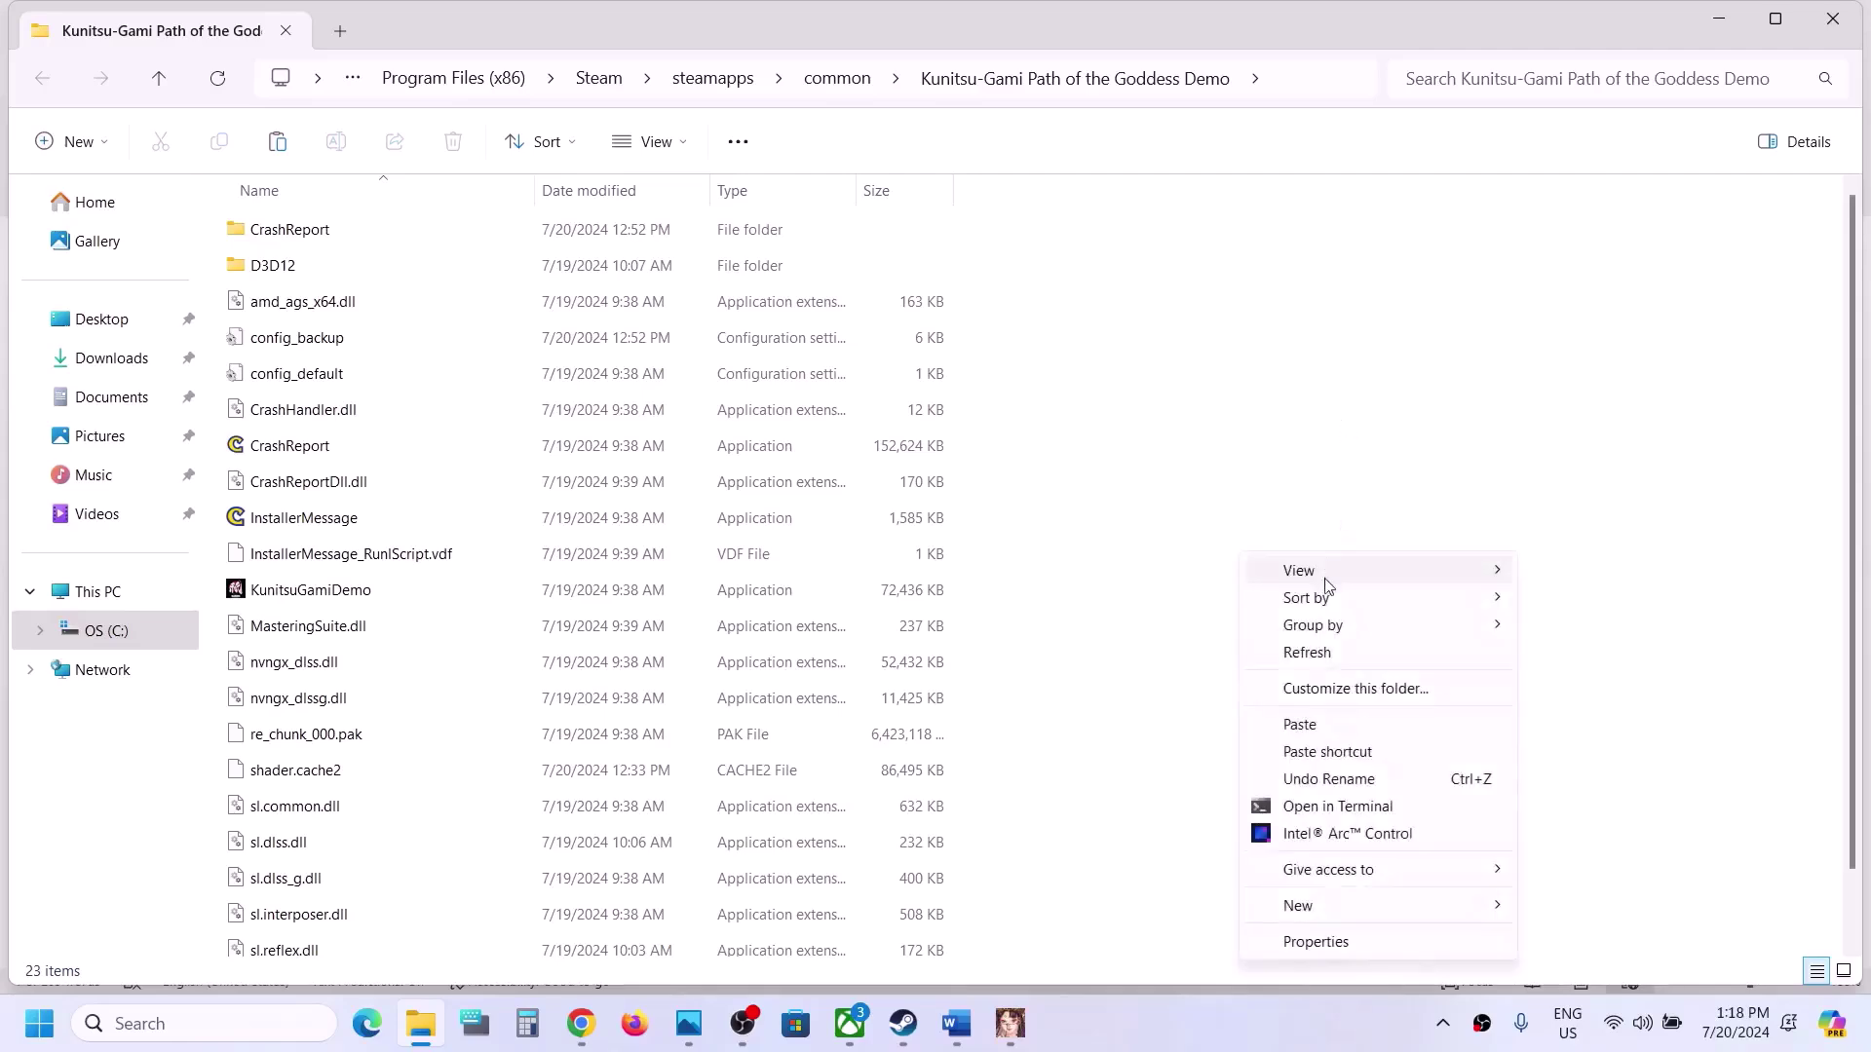
pyautogui.click(1315, 660)
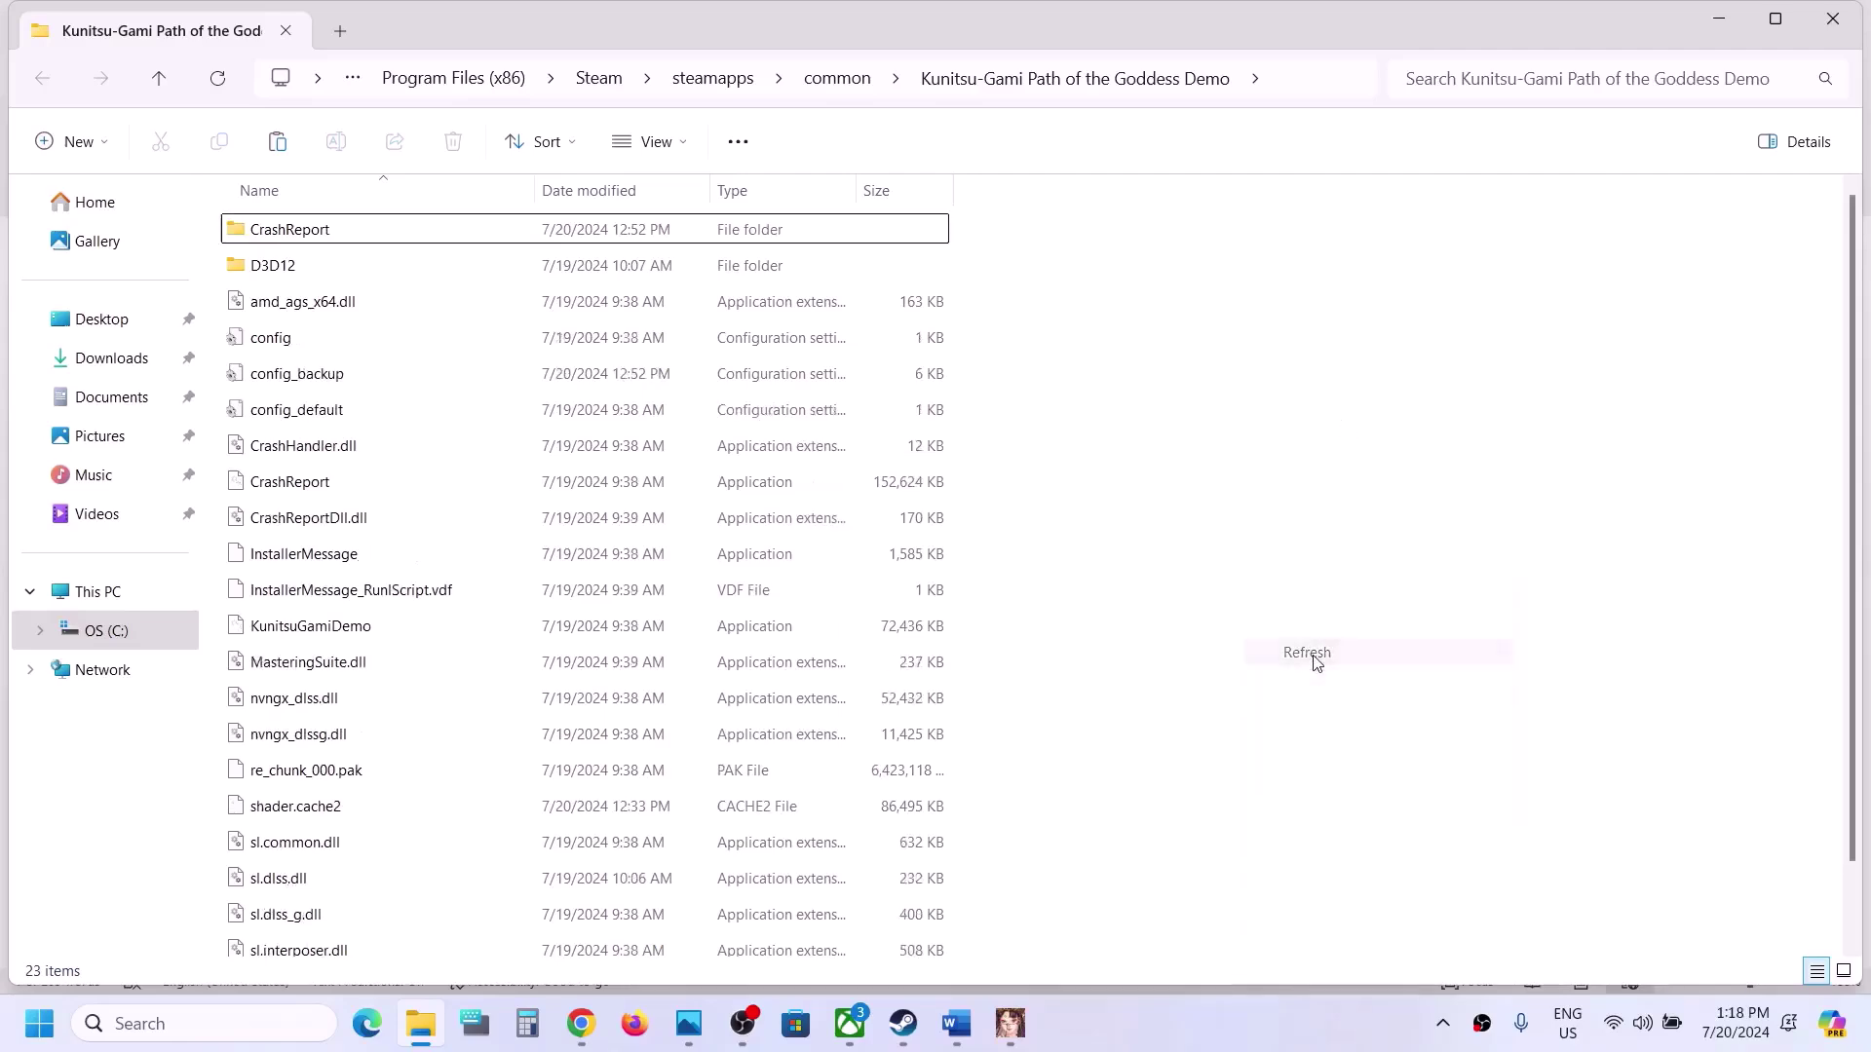
pyautogui.click(296, 341)
pyautogui.click(295, 343)
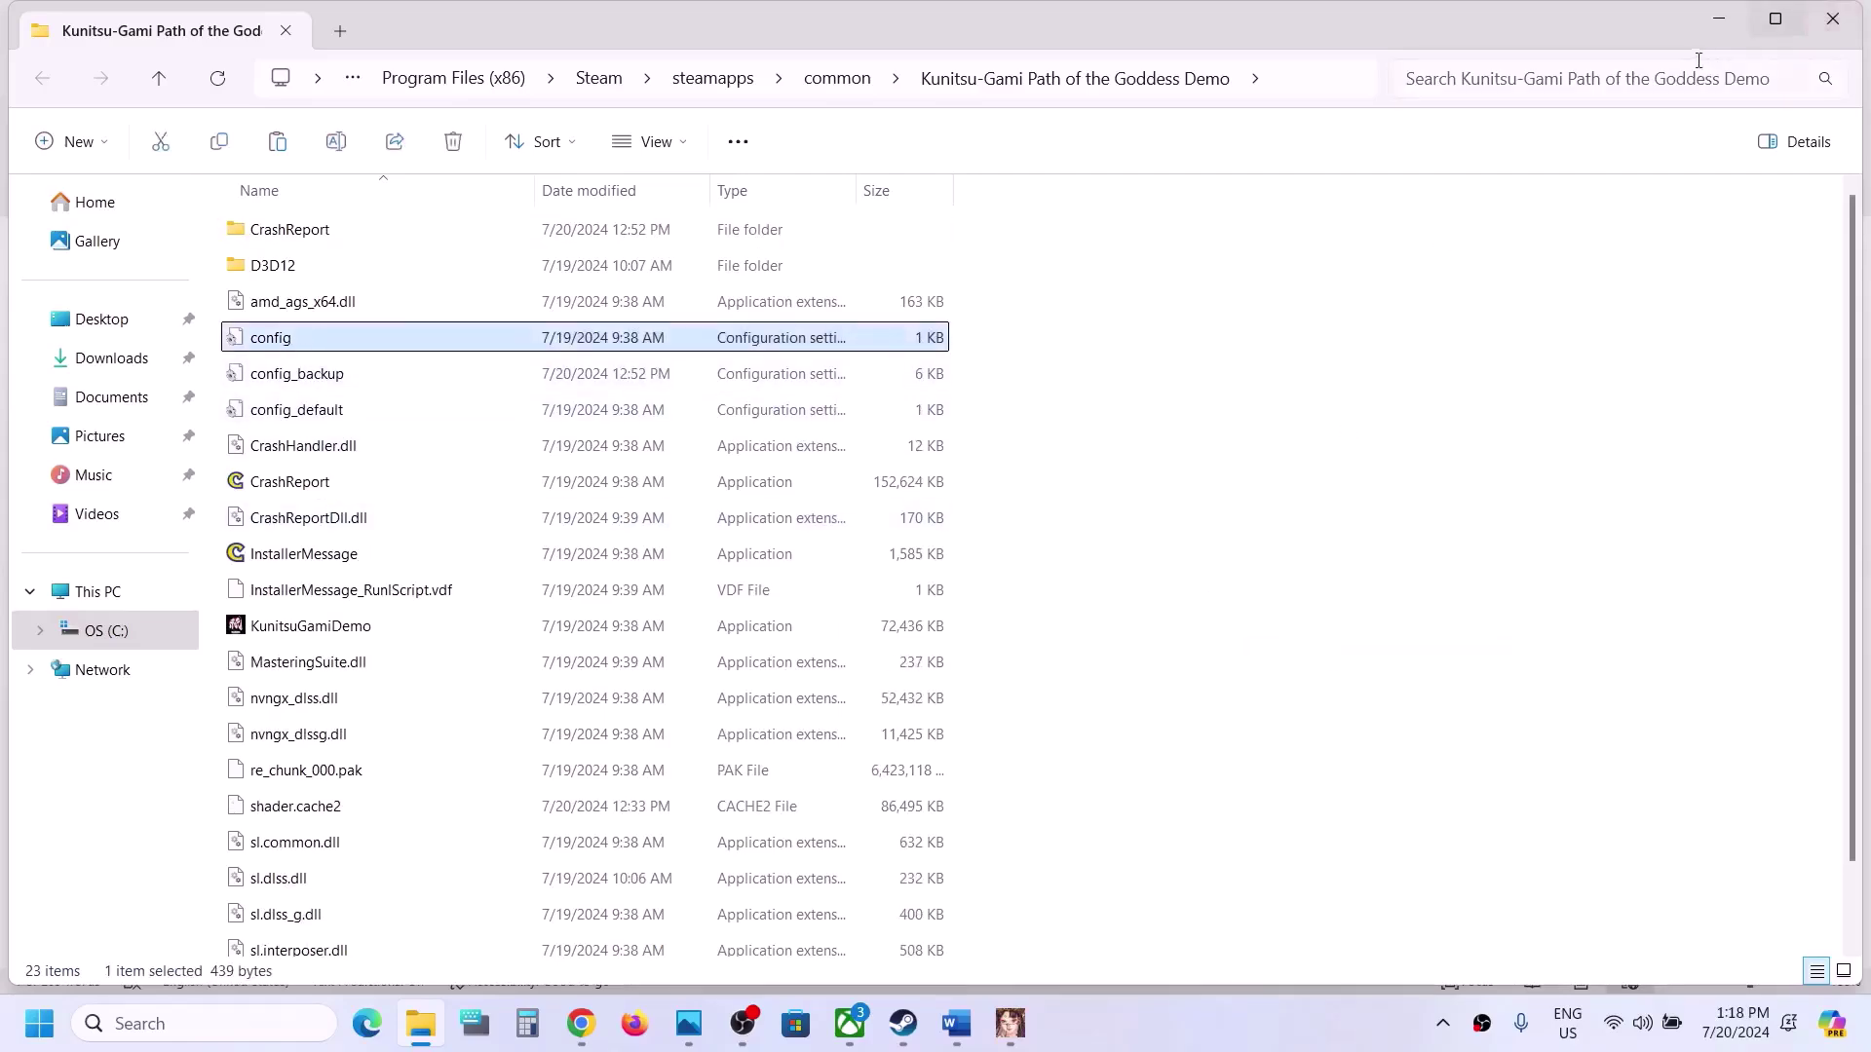
# Step: Minimize File Explorer and highlight Step 5's clean graphics driver installation text and the NVIDIA and AMD links in Word
pyautogui.click(1719, 19)
pyautogui.click(904, 1023)
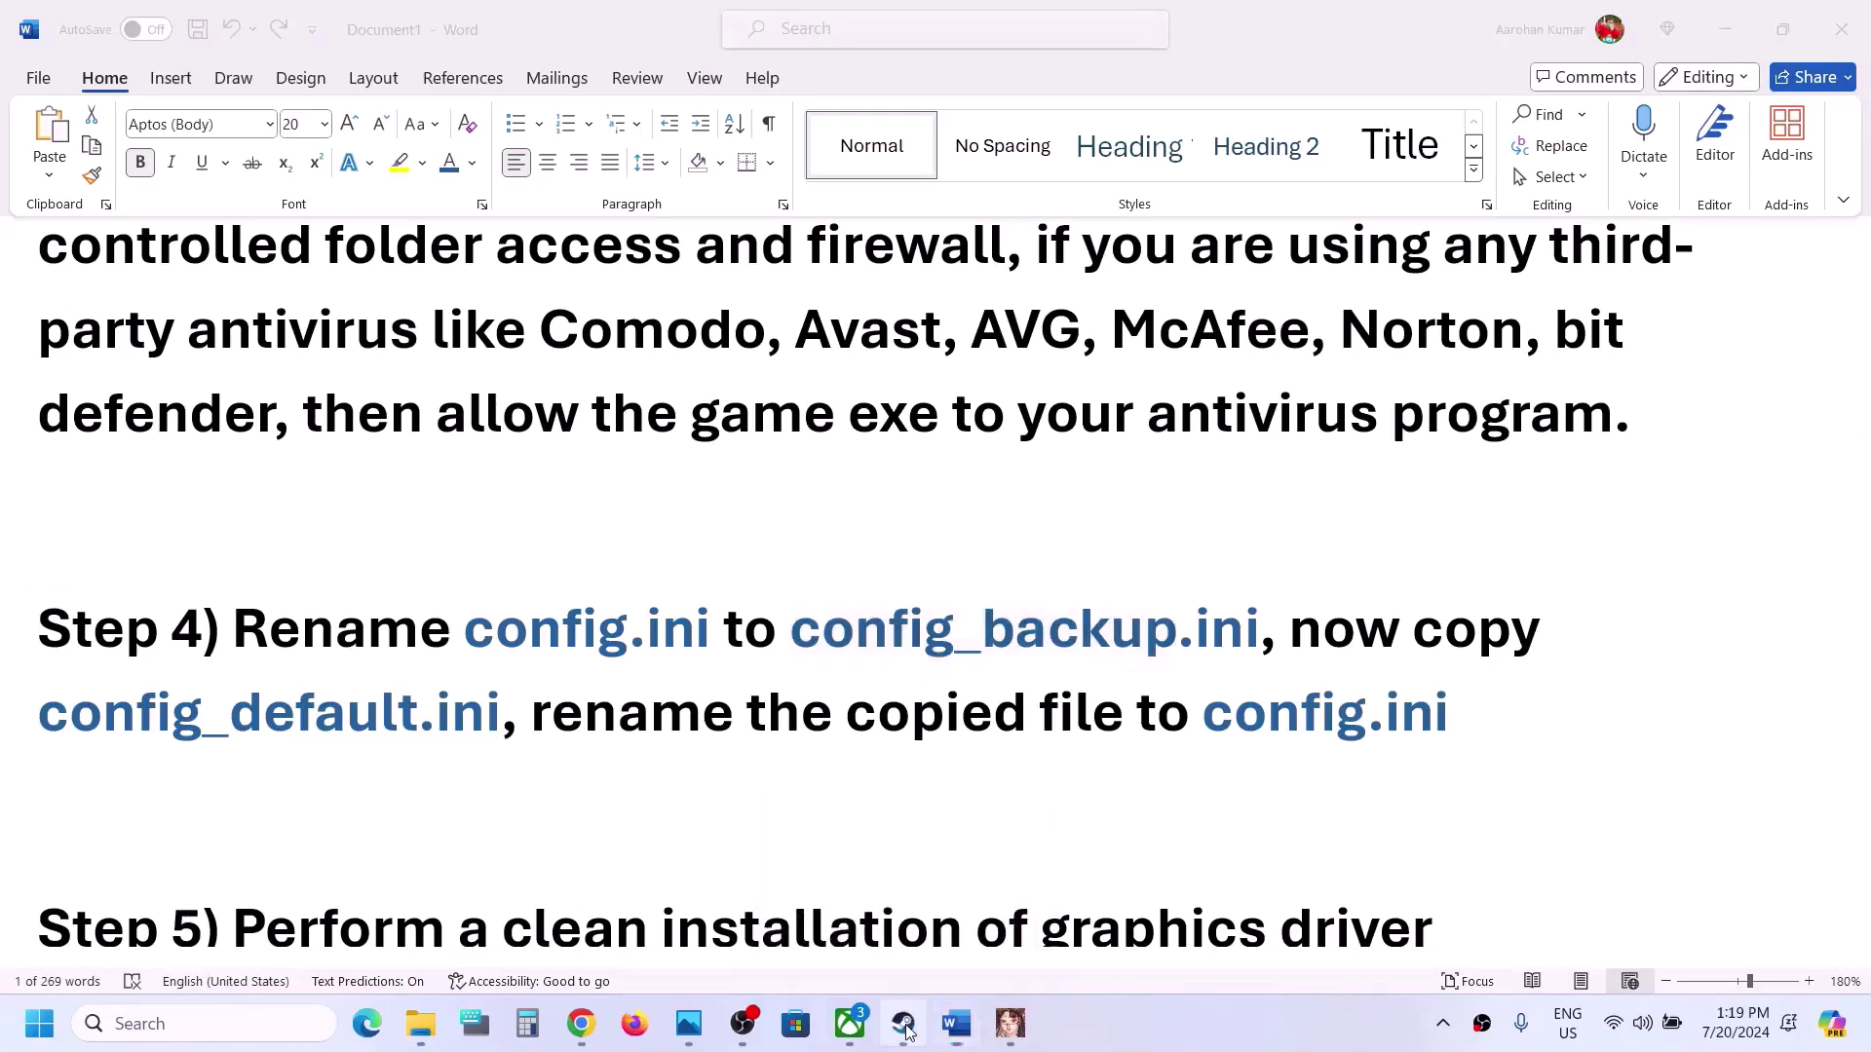
pyautogui.click(956, 1023)
pyautogui.scroll(-3, 618, 768)
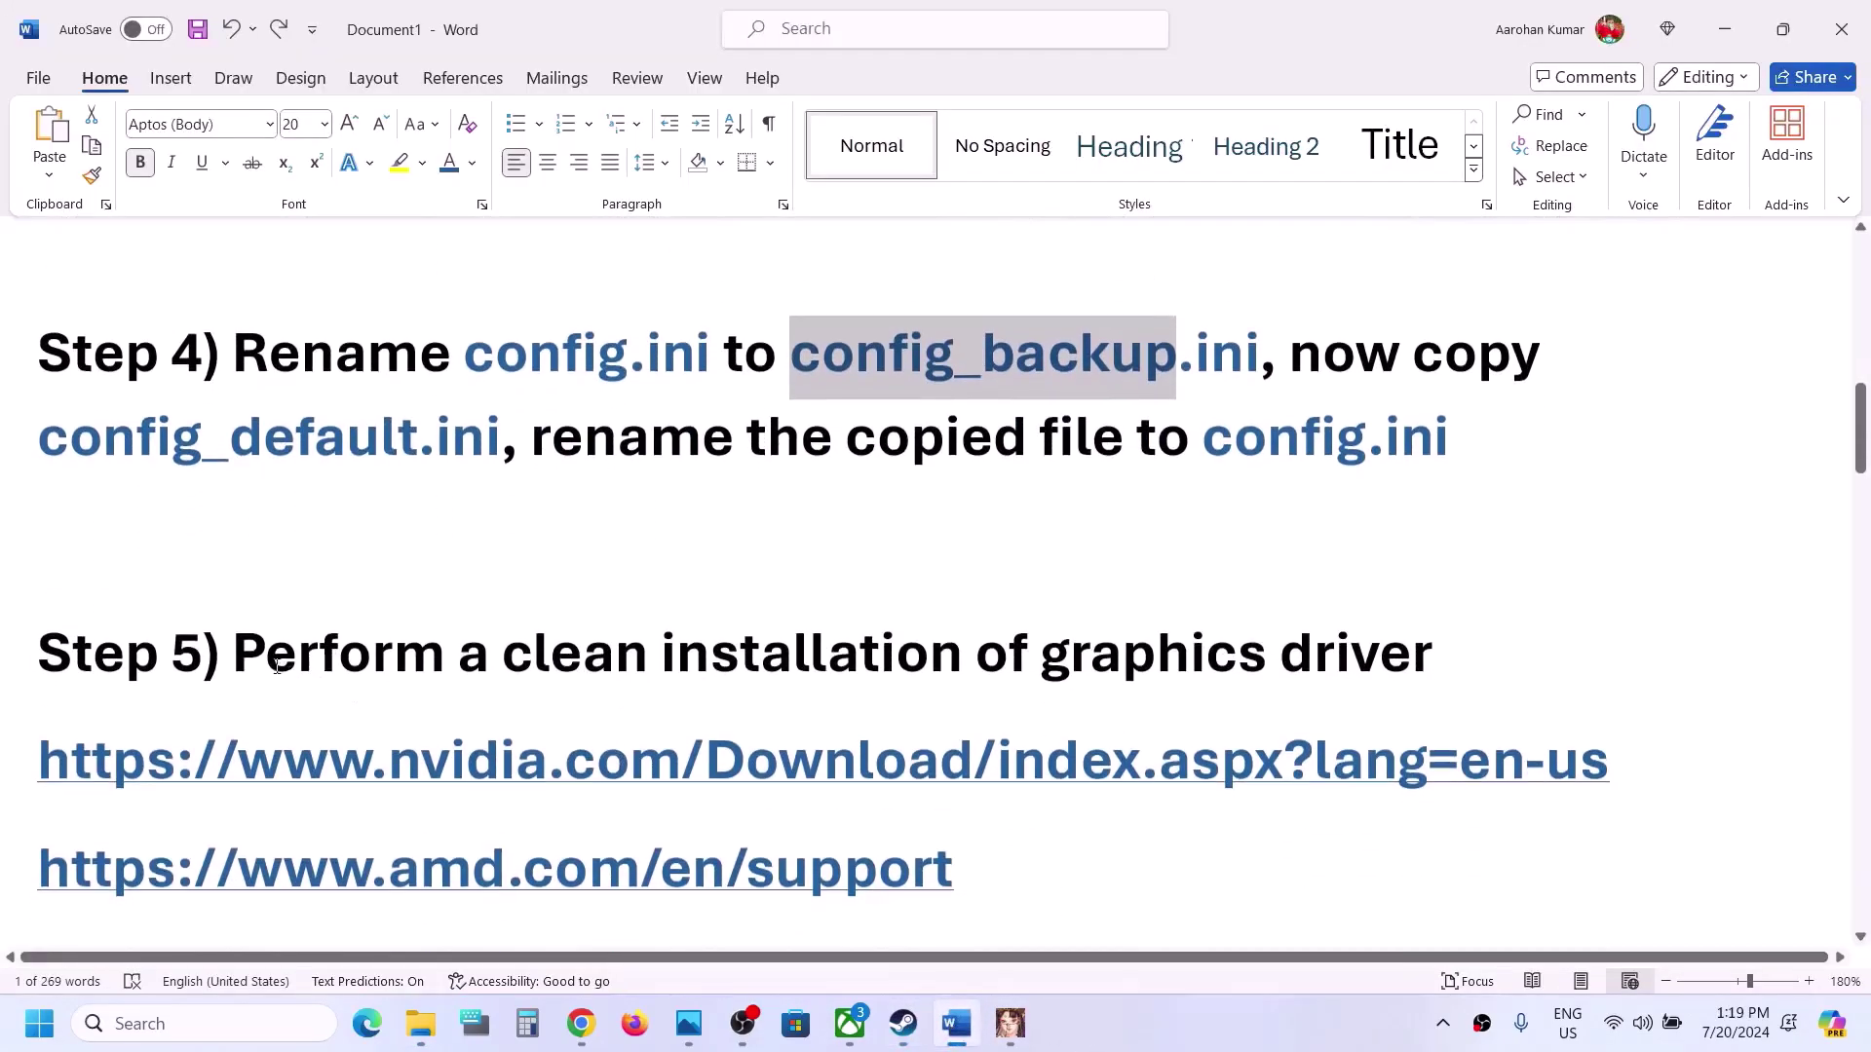
pyautogui.moveTo(331, 655); pyautogui.dragTo(1379, 672)
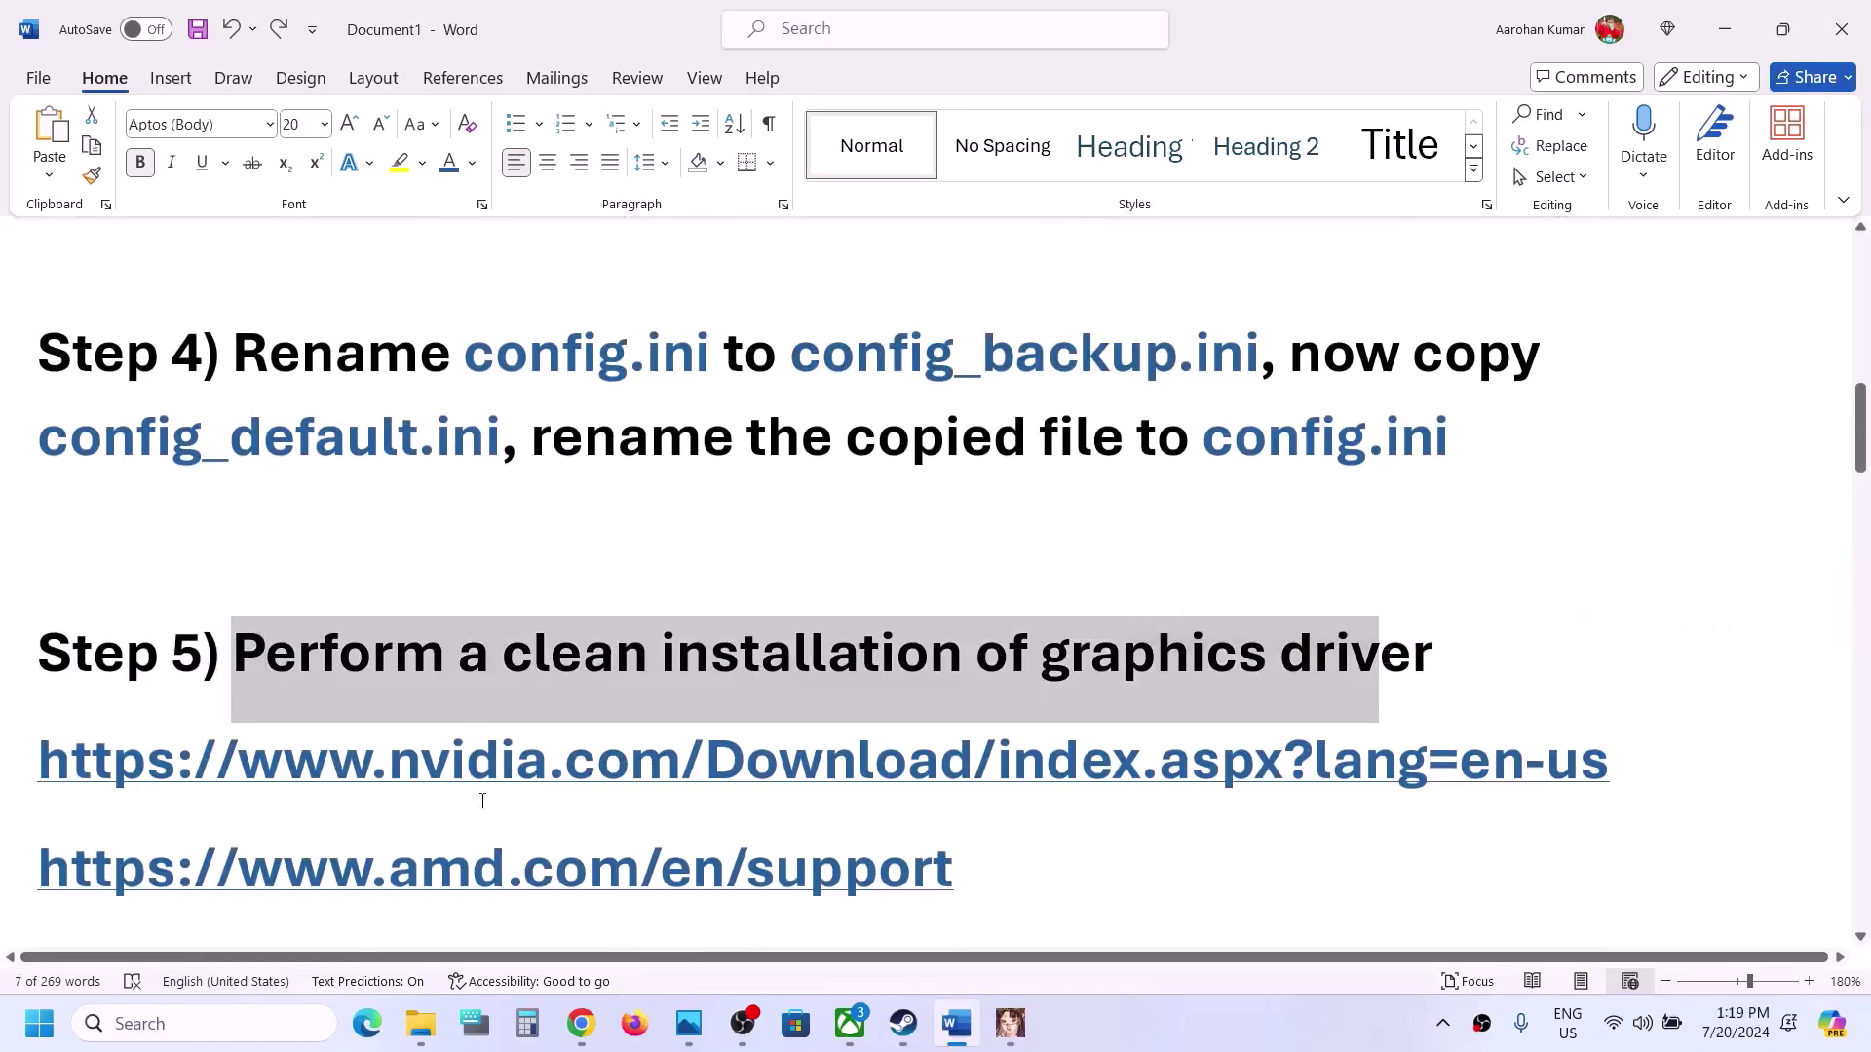
pyautogui.moveTo(371, 766); pyautogui.dragTo(939, 769)
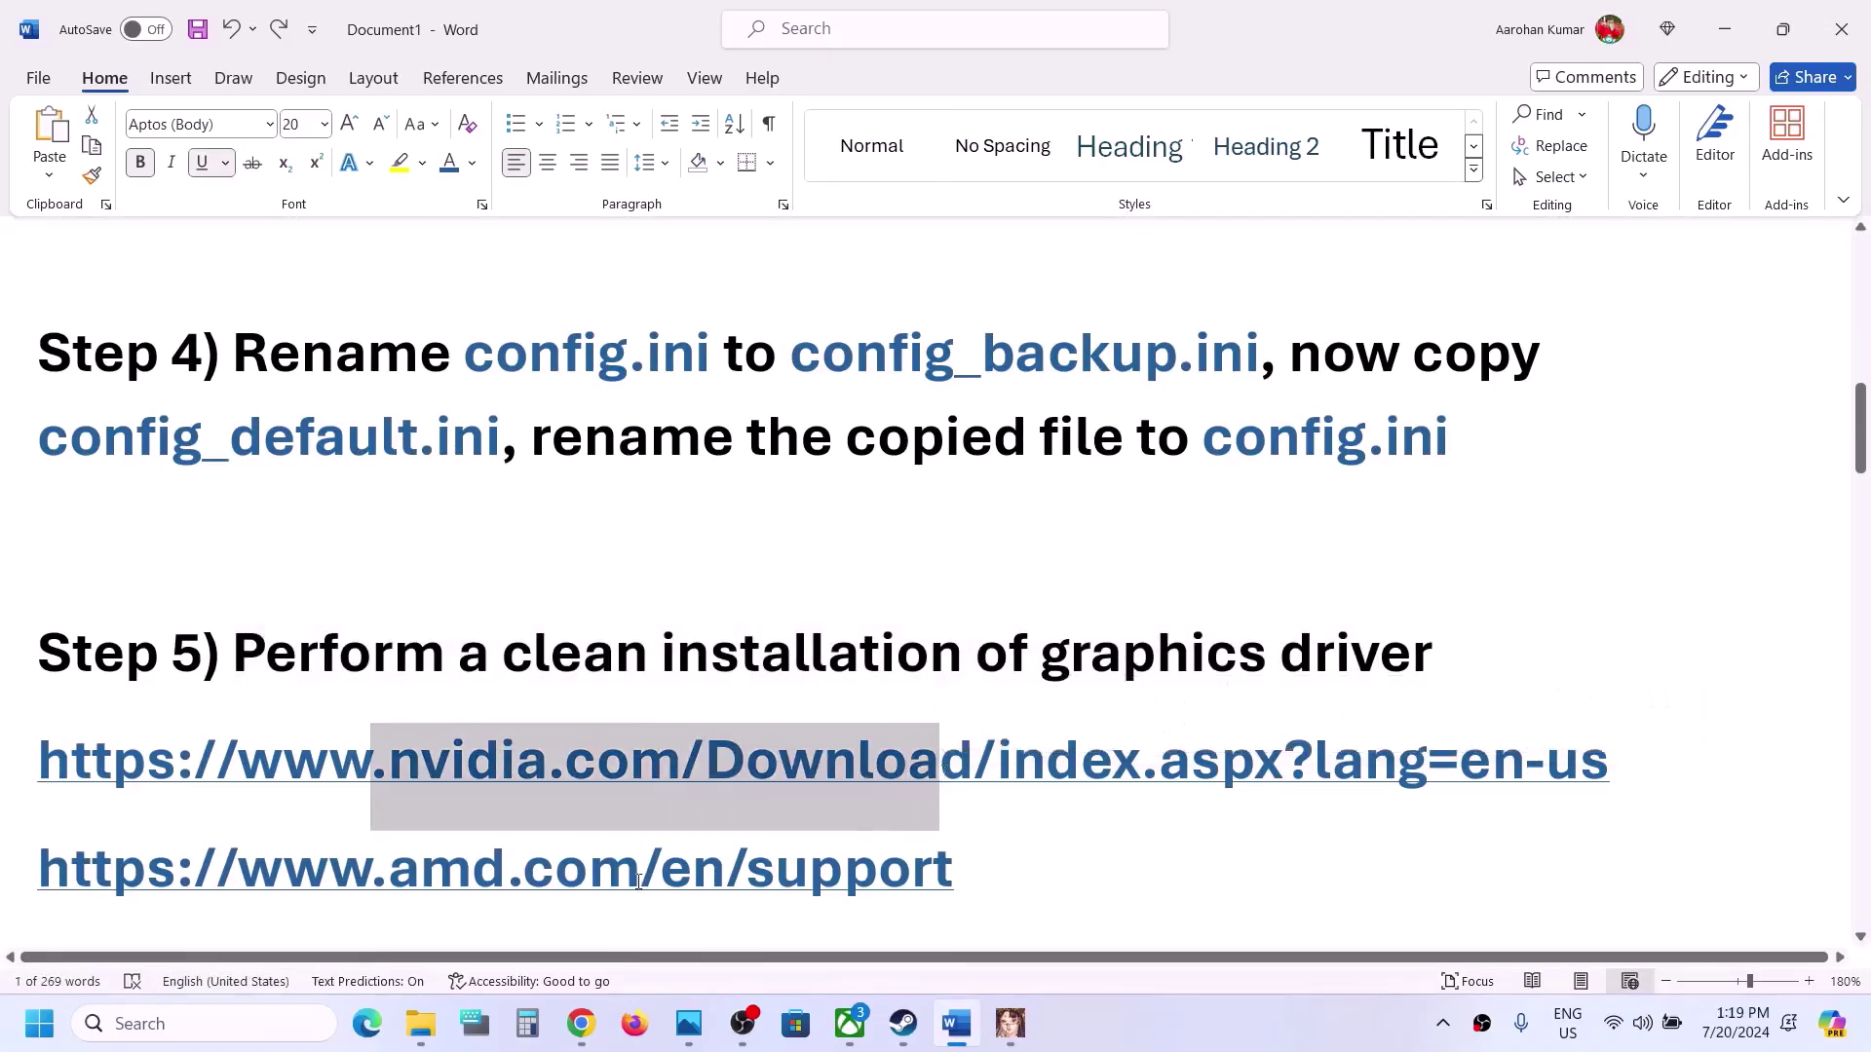
pyautogui.moveTo(353, 877); pyautogui.dragTo(924, 830)
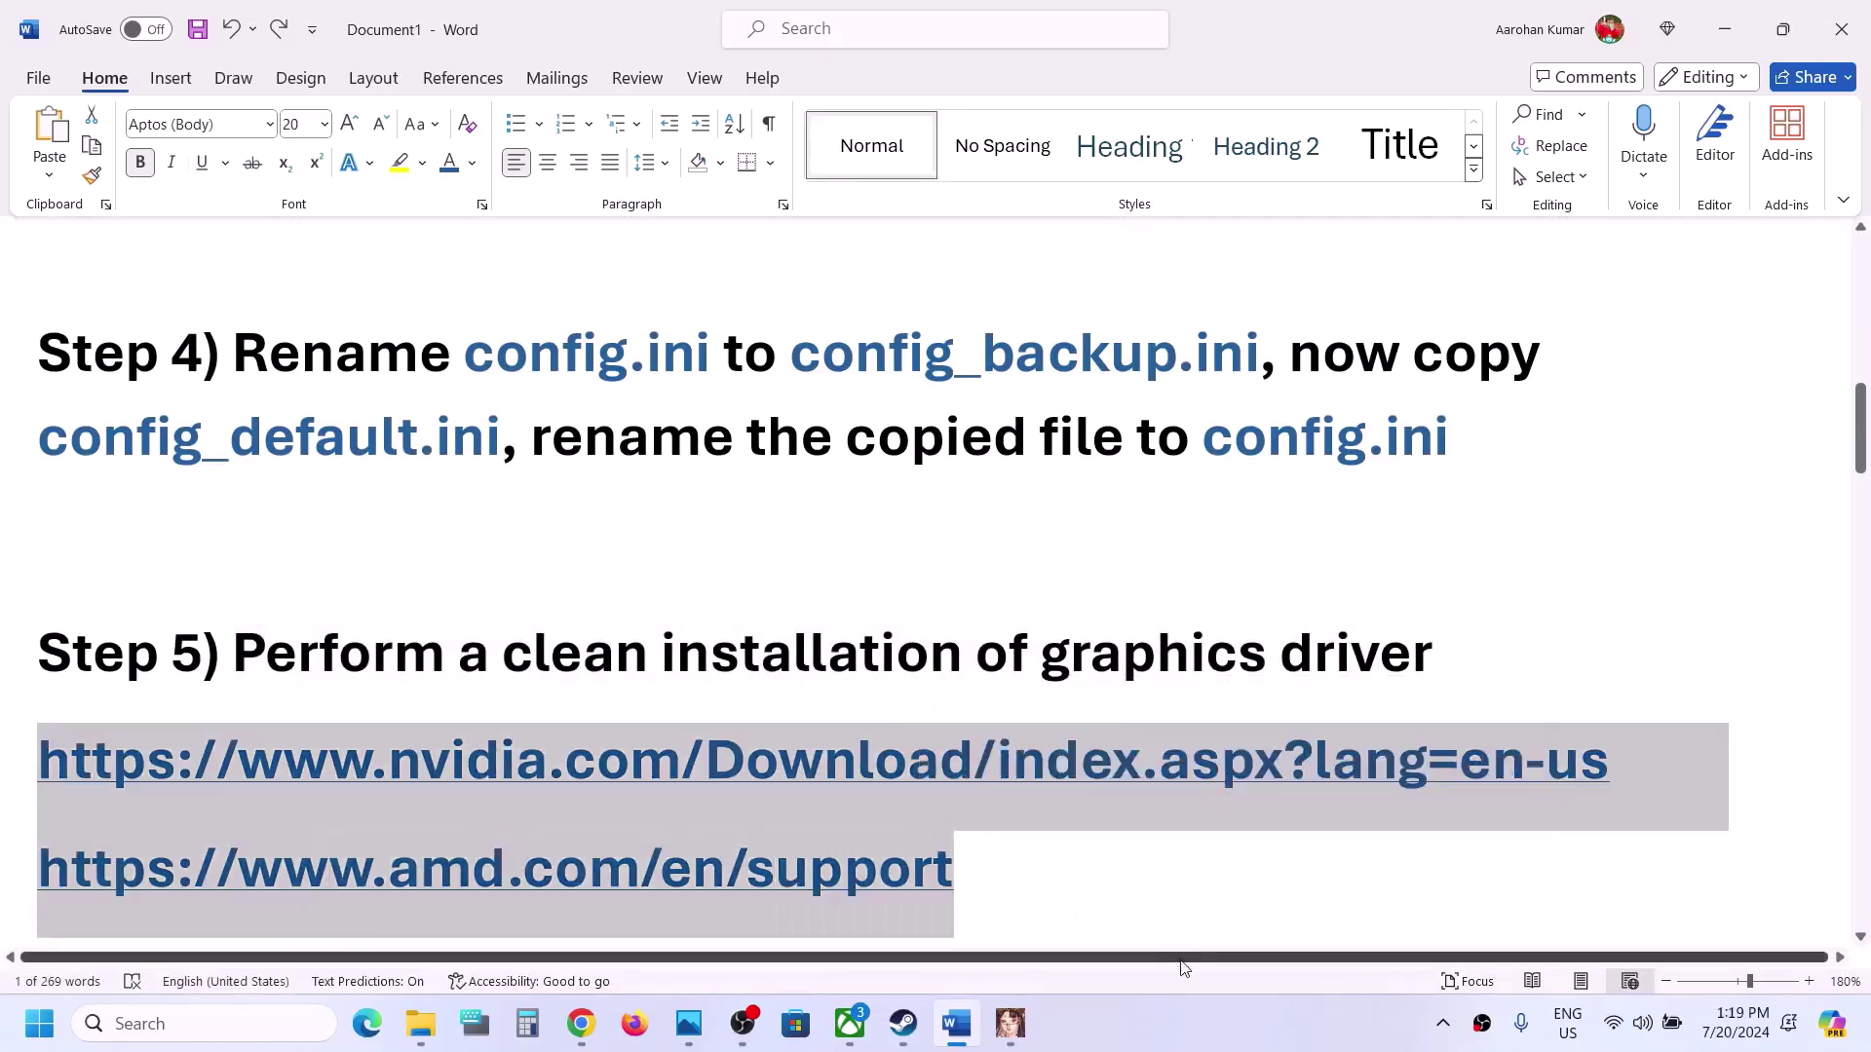
# Step: On NVIDIA's driver download page in Chrome, choose GeForce, RTX 30 Series (Notebooks), RTX 3050 Laptop GPU and Windows 11
pyautogui.click(1148, 1035)
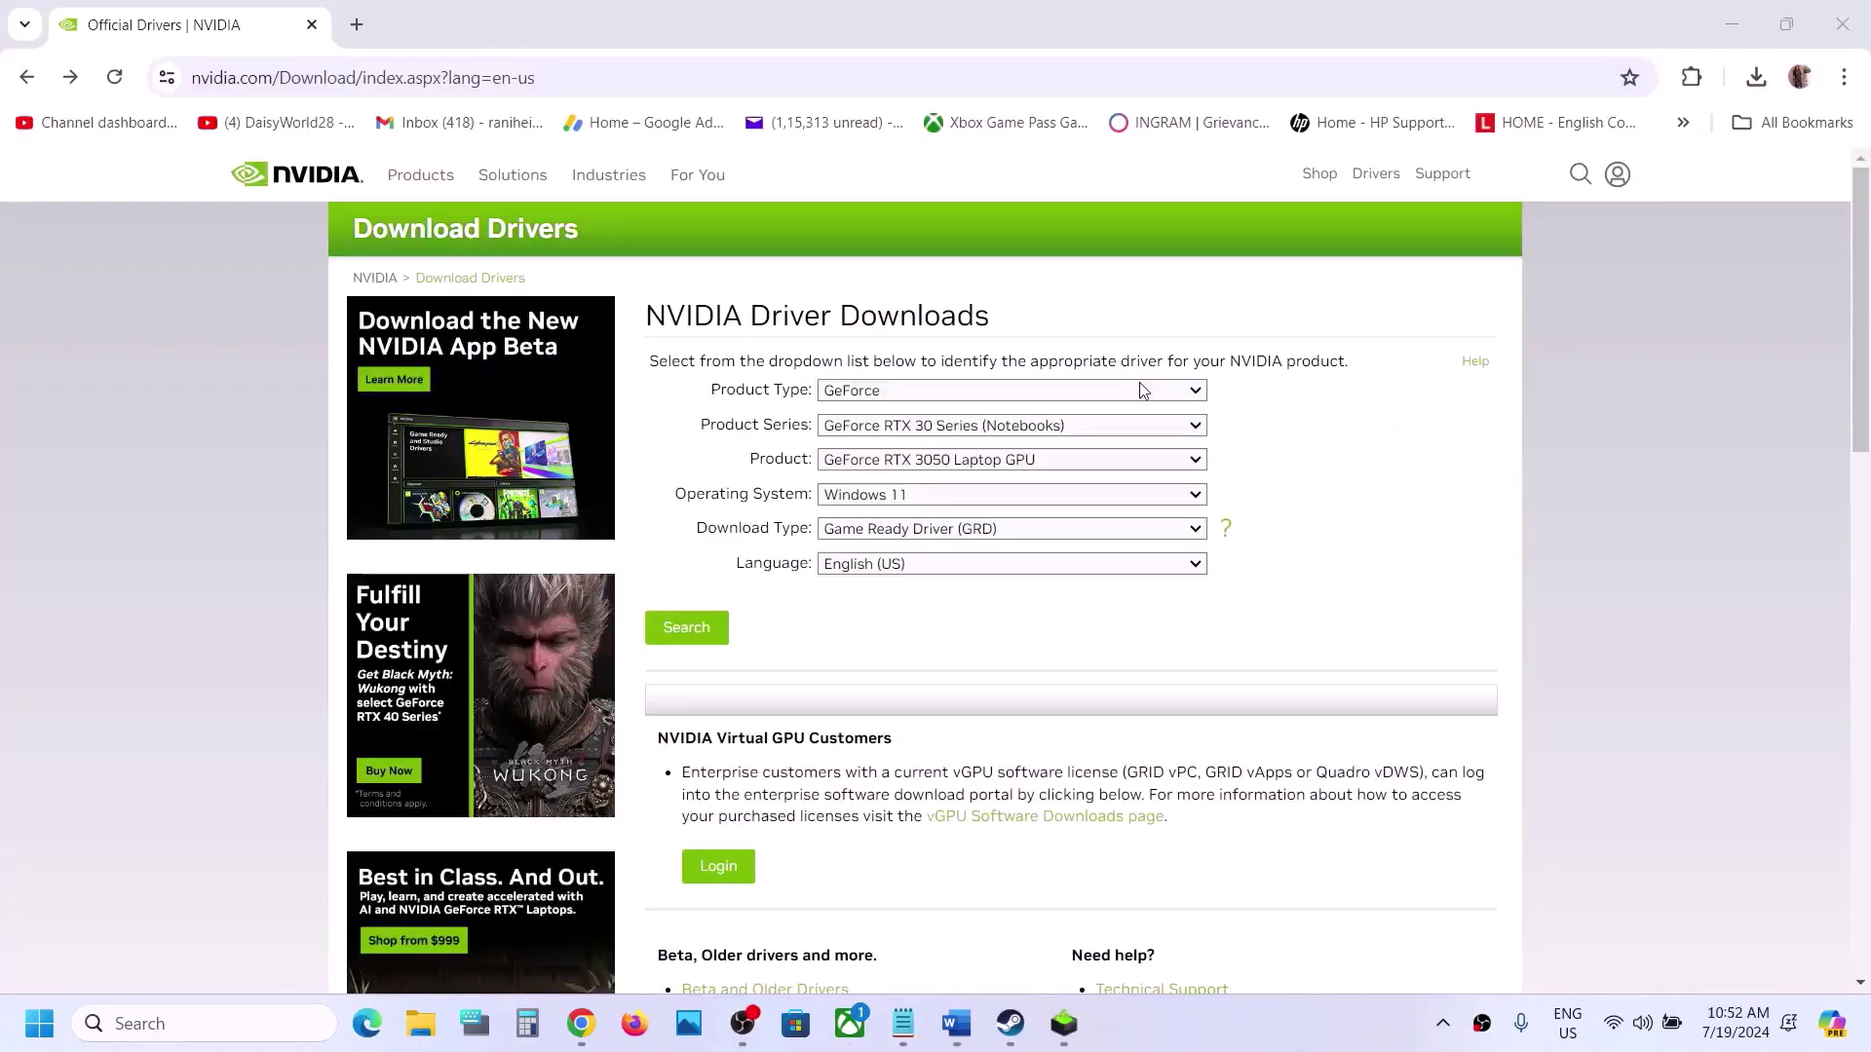
pyautogui.click(980, 392)
pyautogui.click(907, 417)
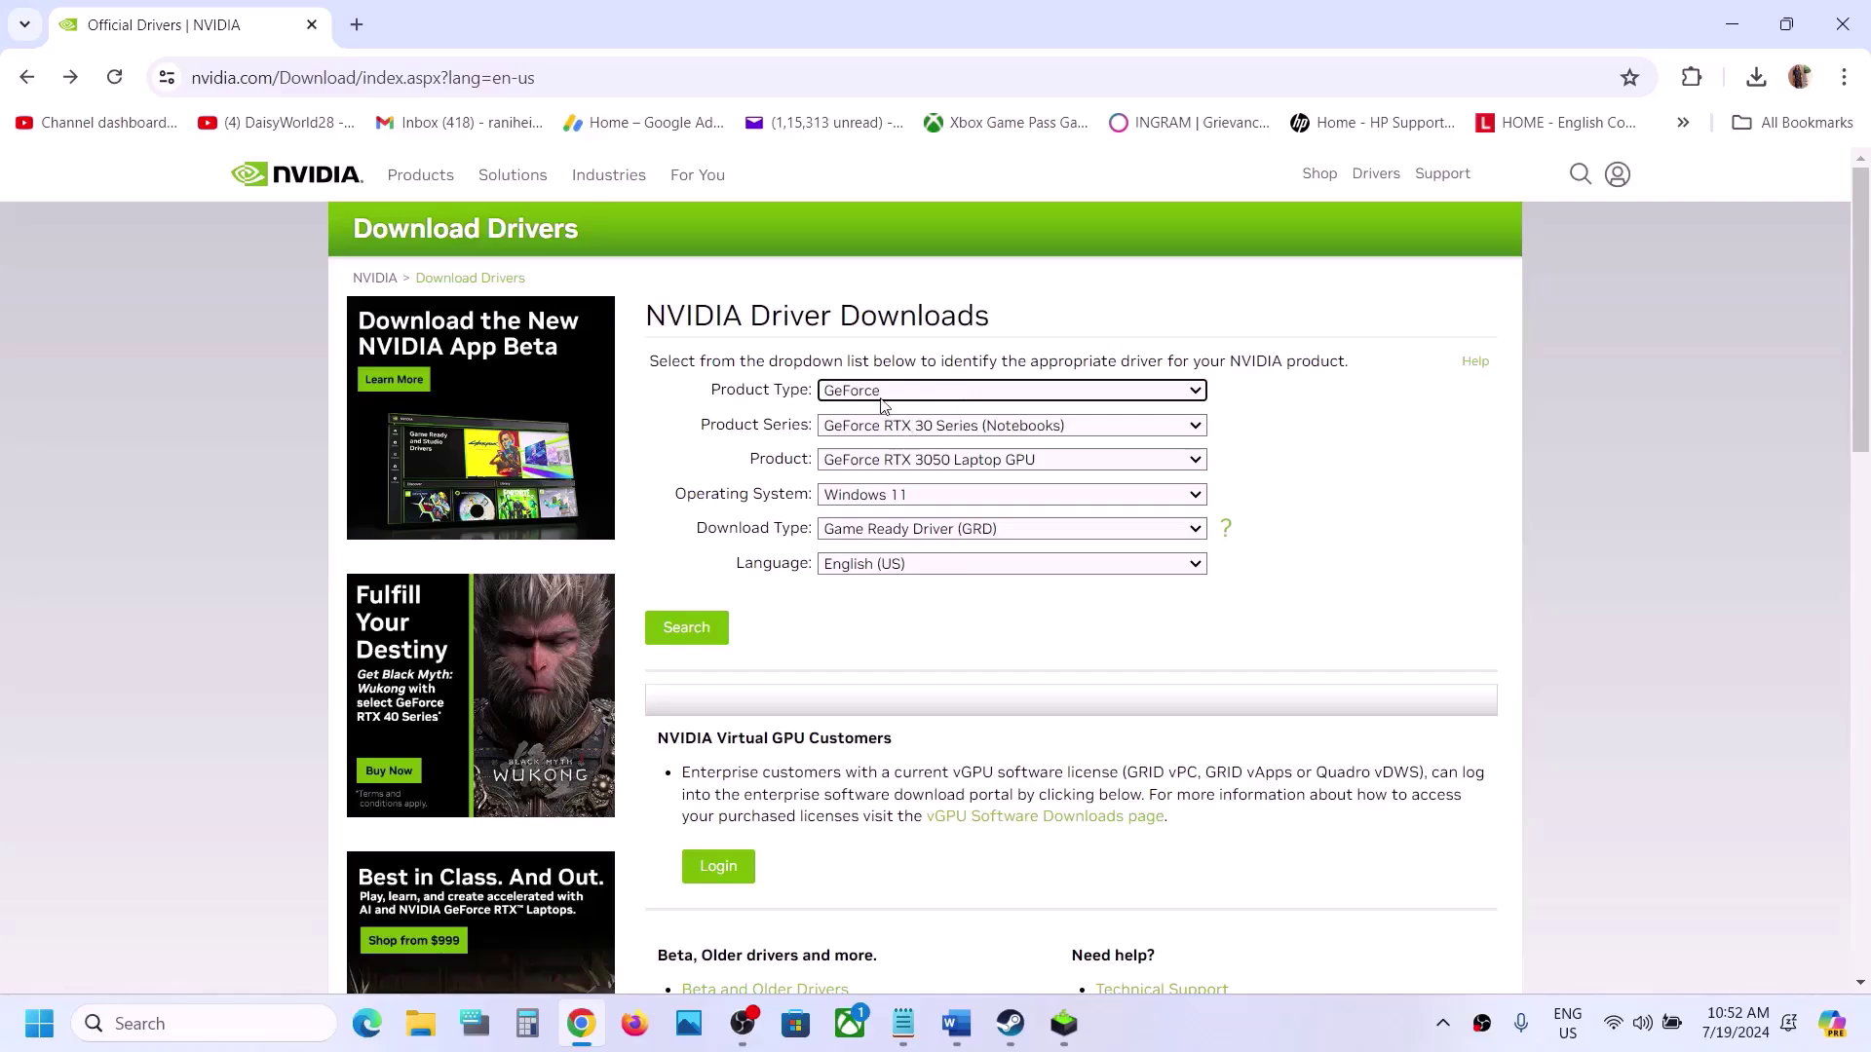
pyautogui.click(914, 429)
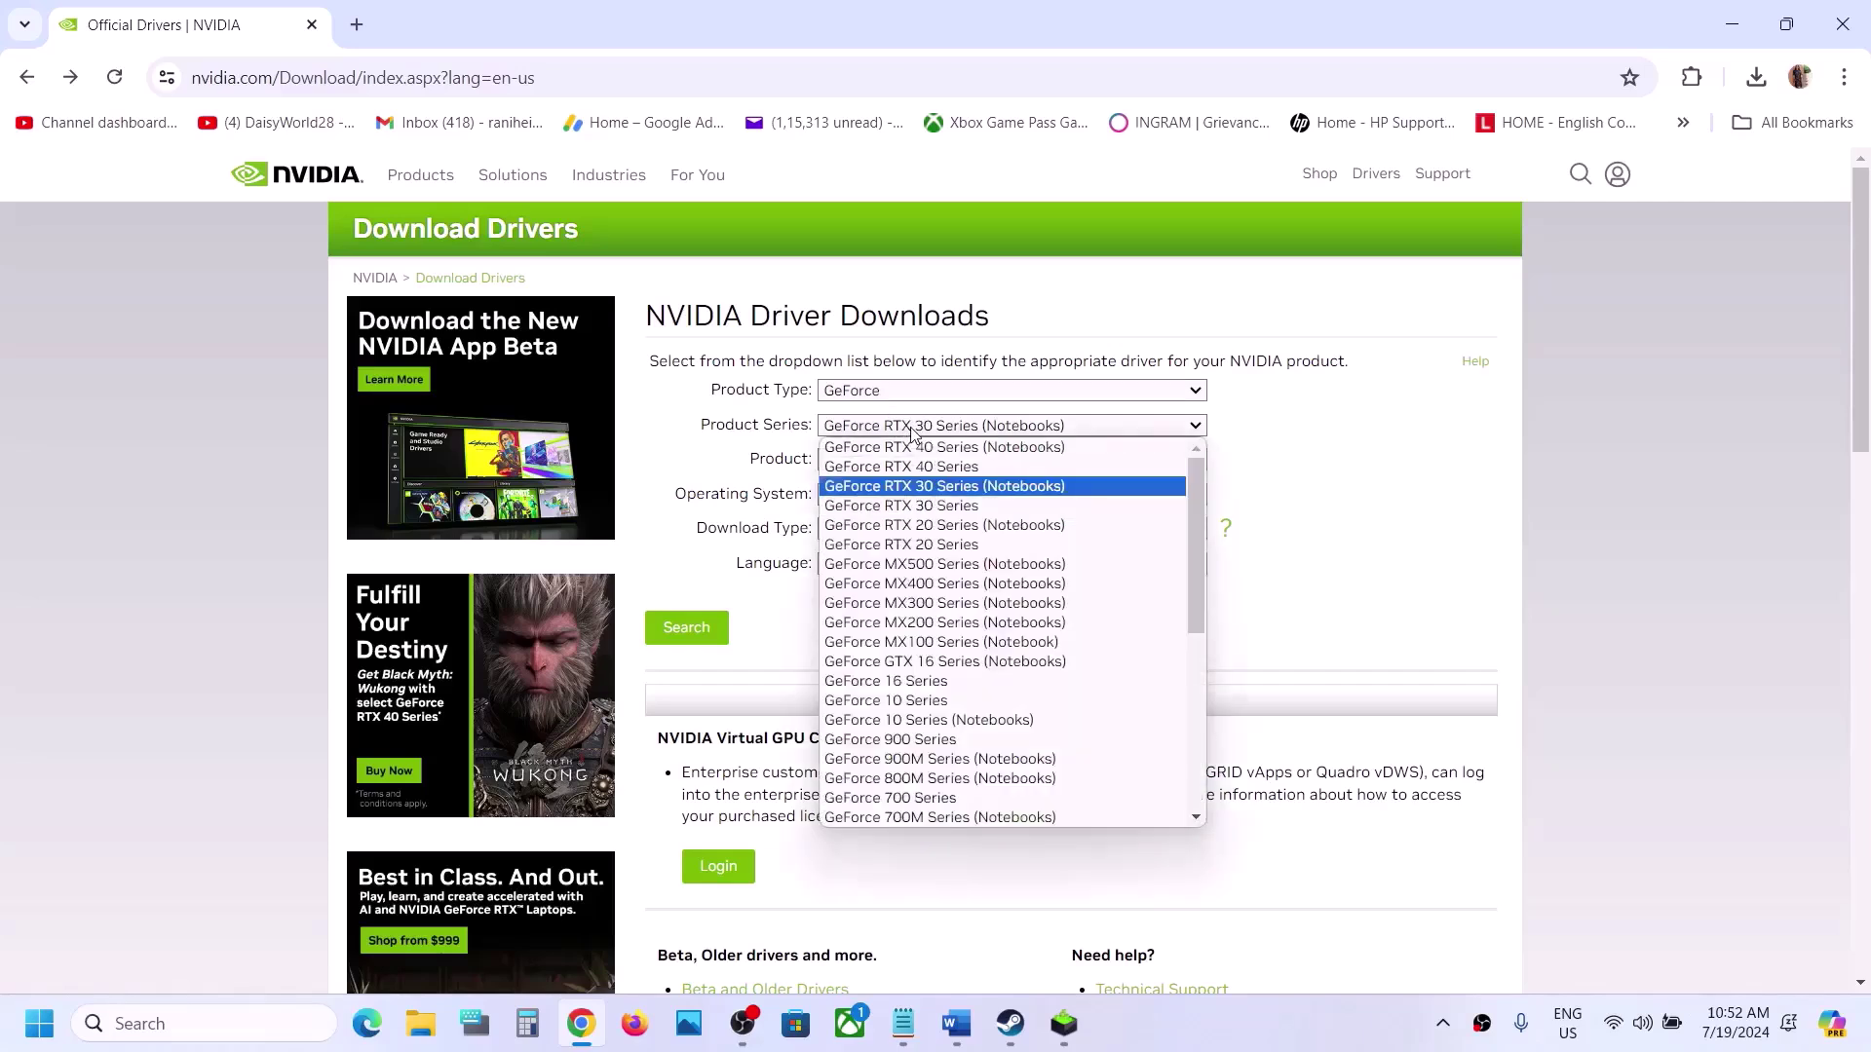
pyautogui.click(971, 488)
pyautogui.click(950, 460)
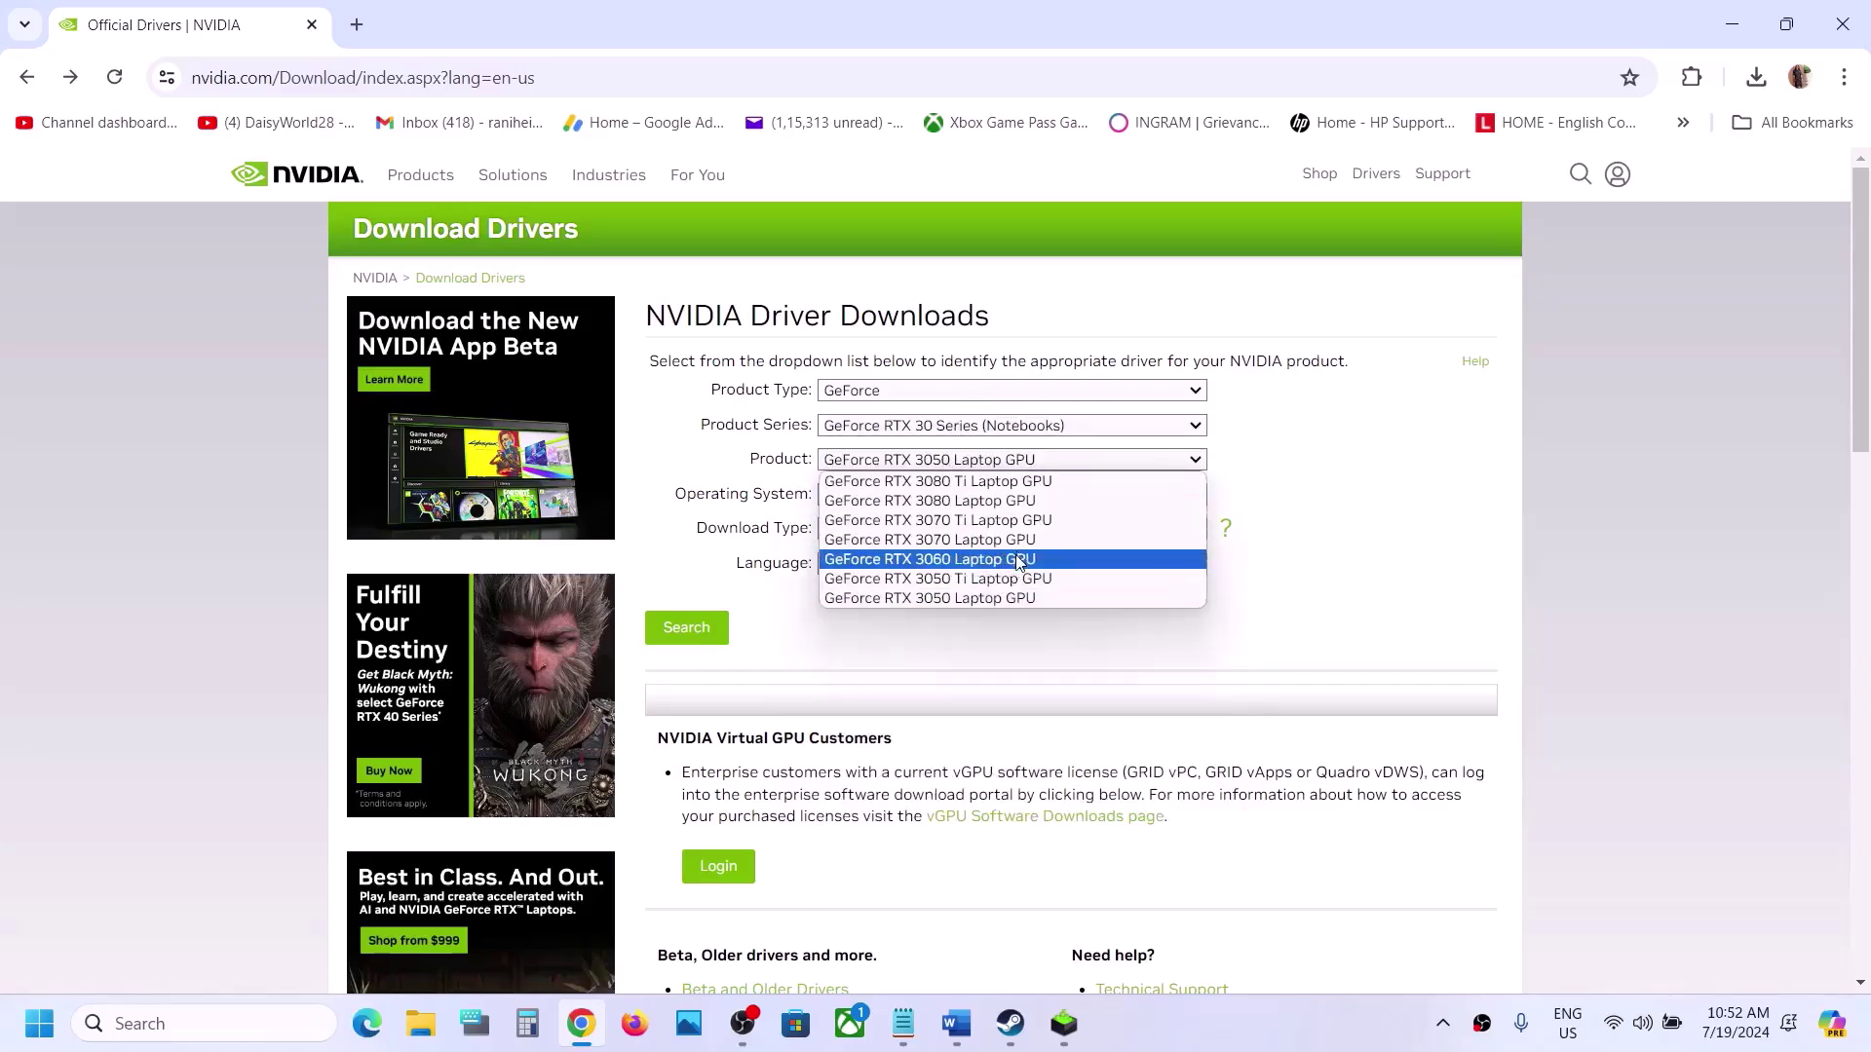
pyautogui.click(1004, 598)
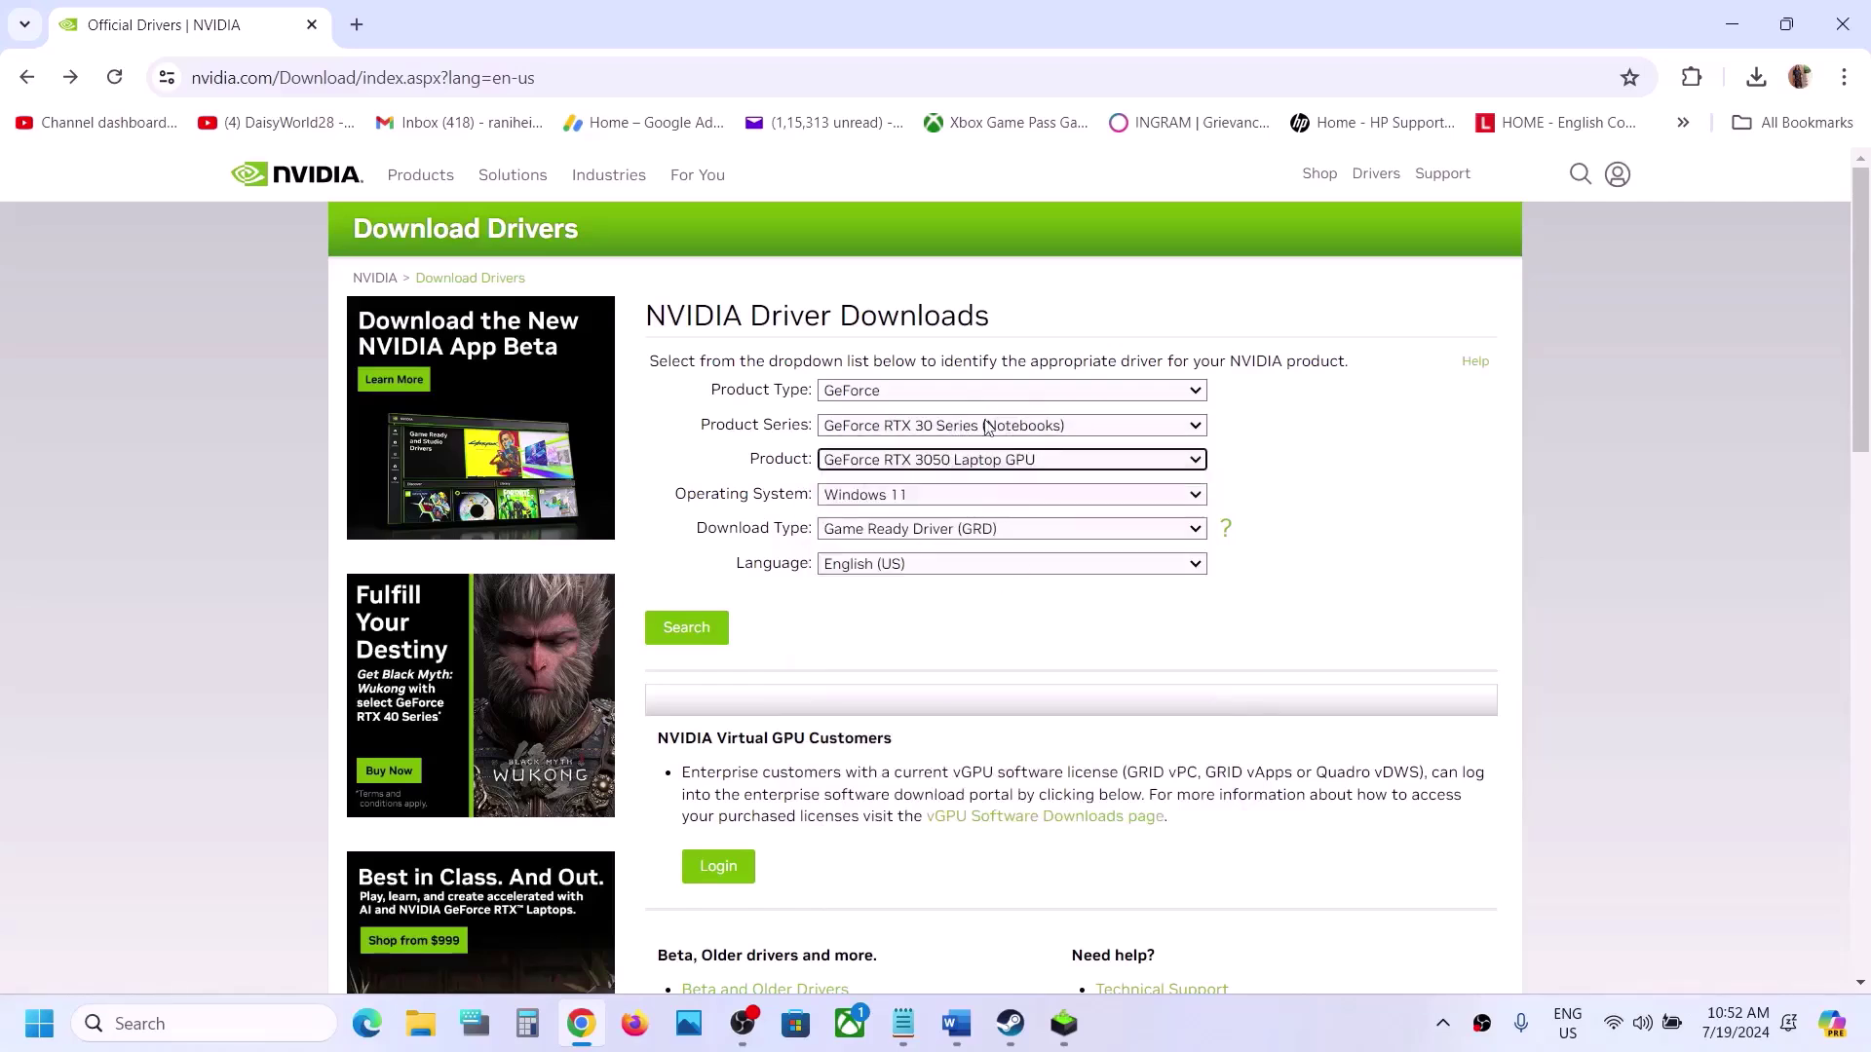
pyautogui.click(913, 496)
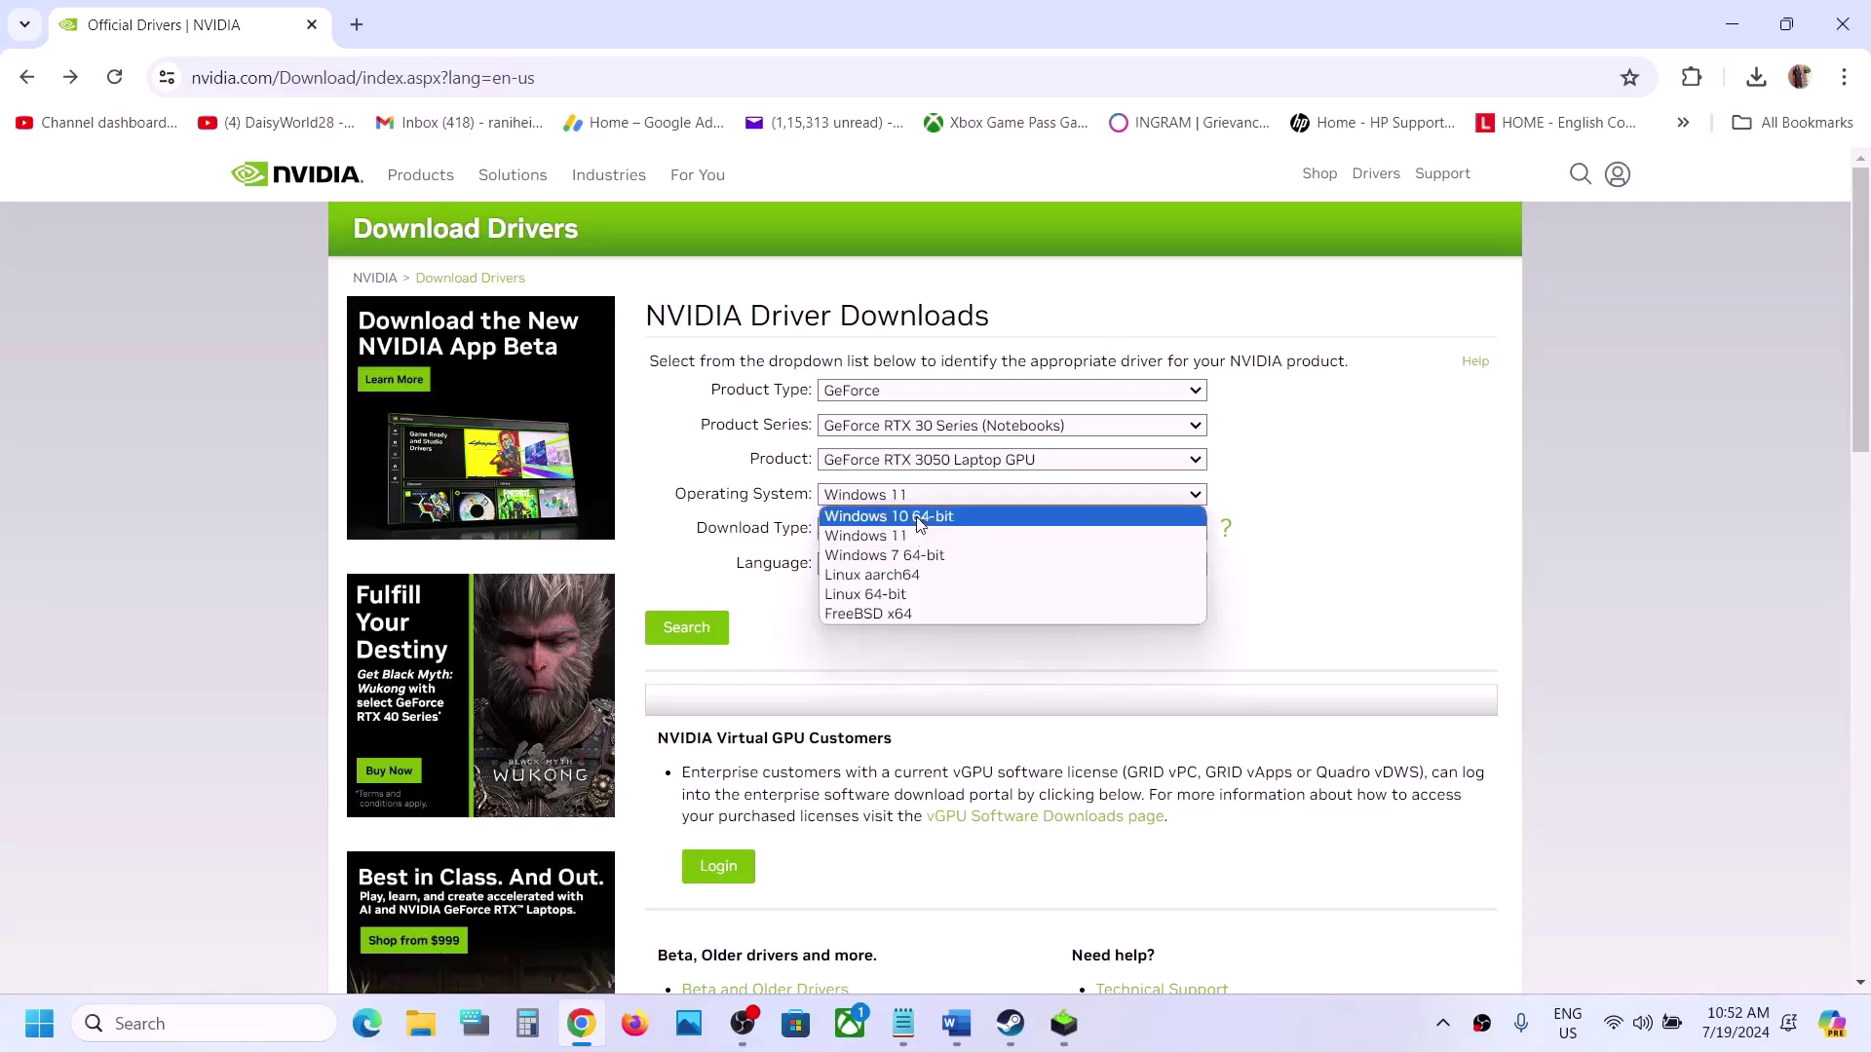
pyautogui.click(924, 536)
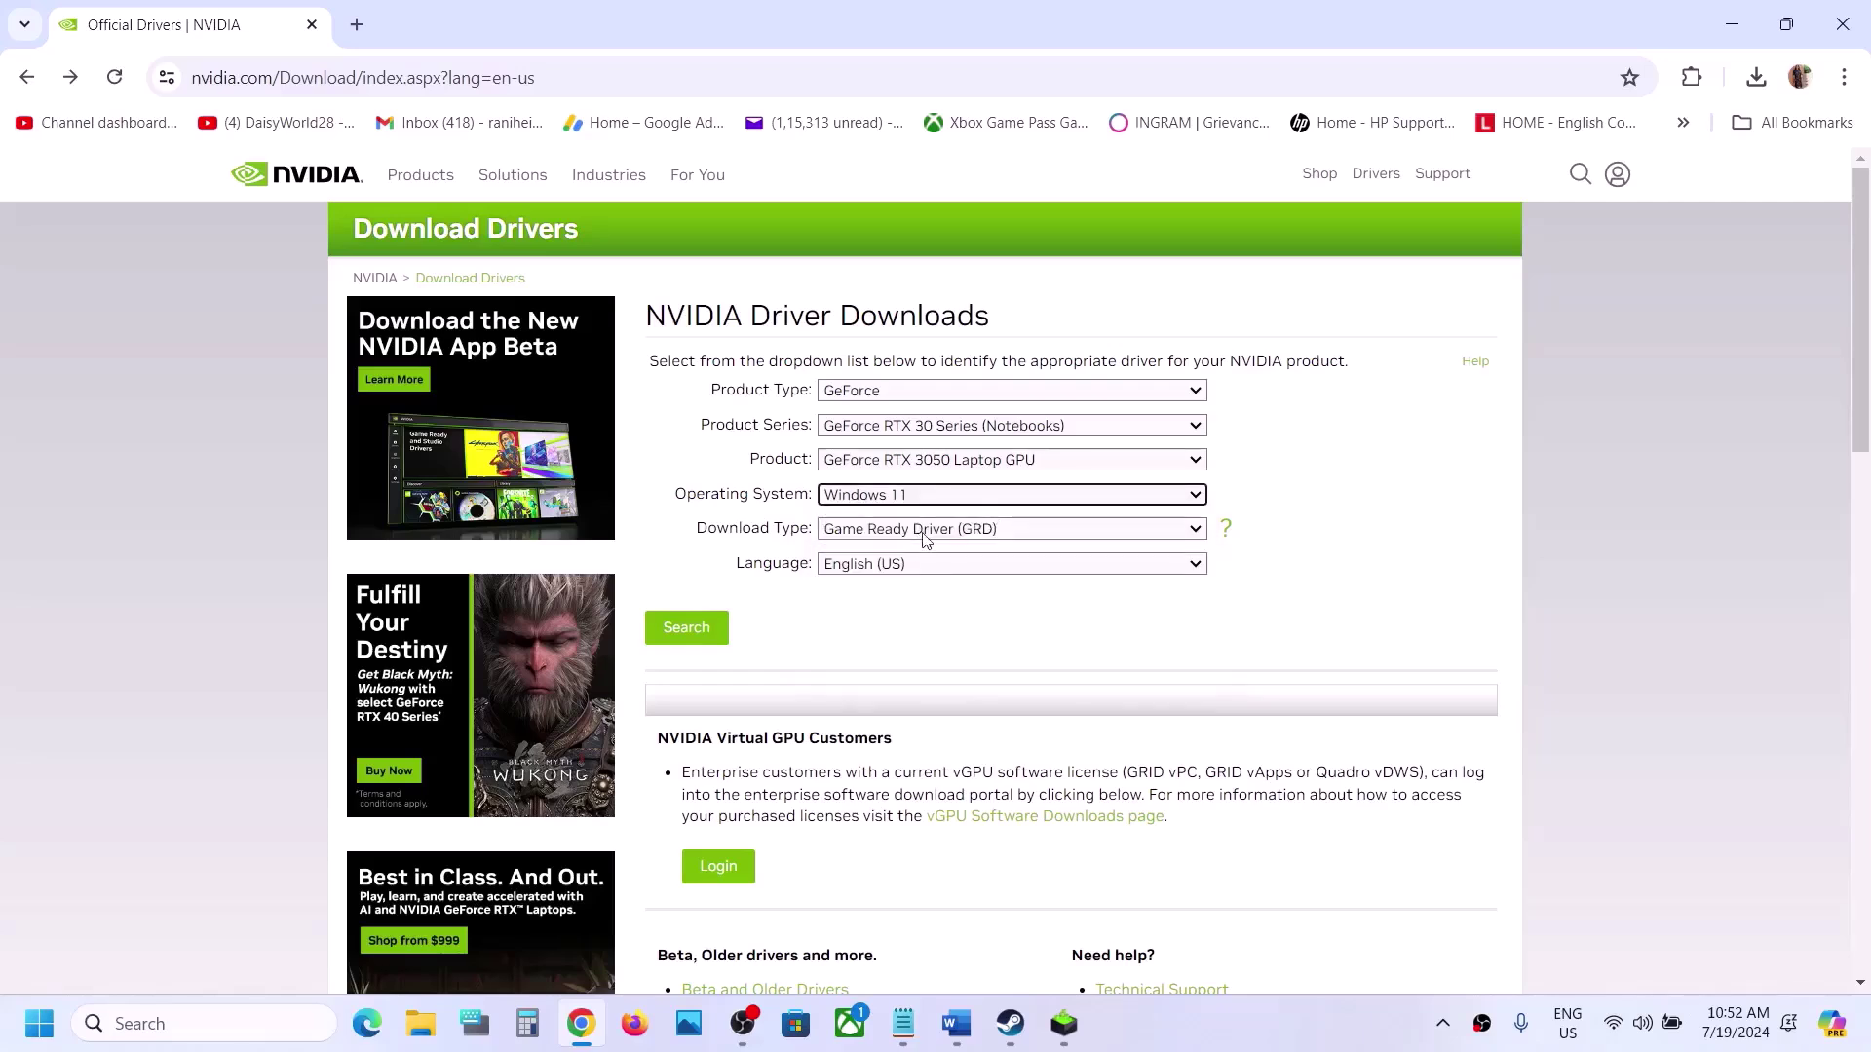
# Step: Search for the matching NVIDIA driver, download its installer, and show the browser's recent downloads
pyautogui.click(682, 629)
pyautogui.click(721, 493)
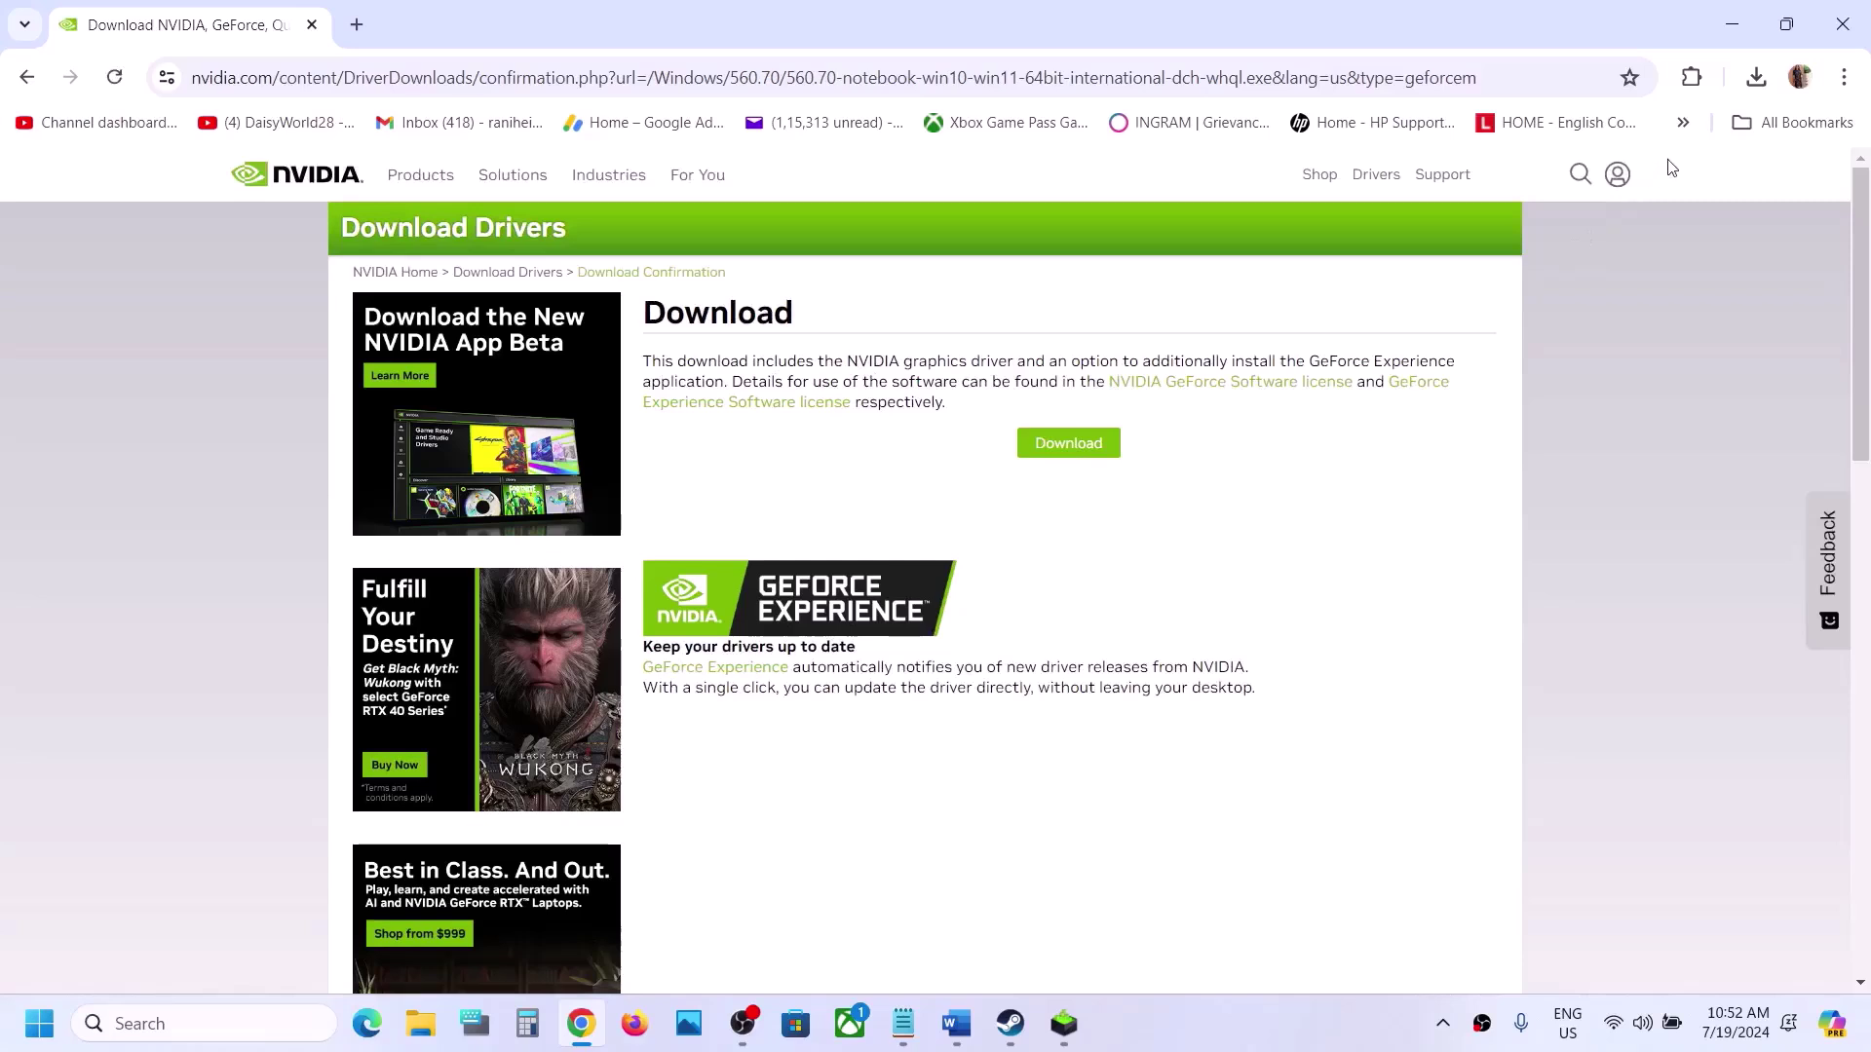
pyautogui.click(1089, 445)
pyautogui.click(1756, 77)
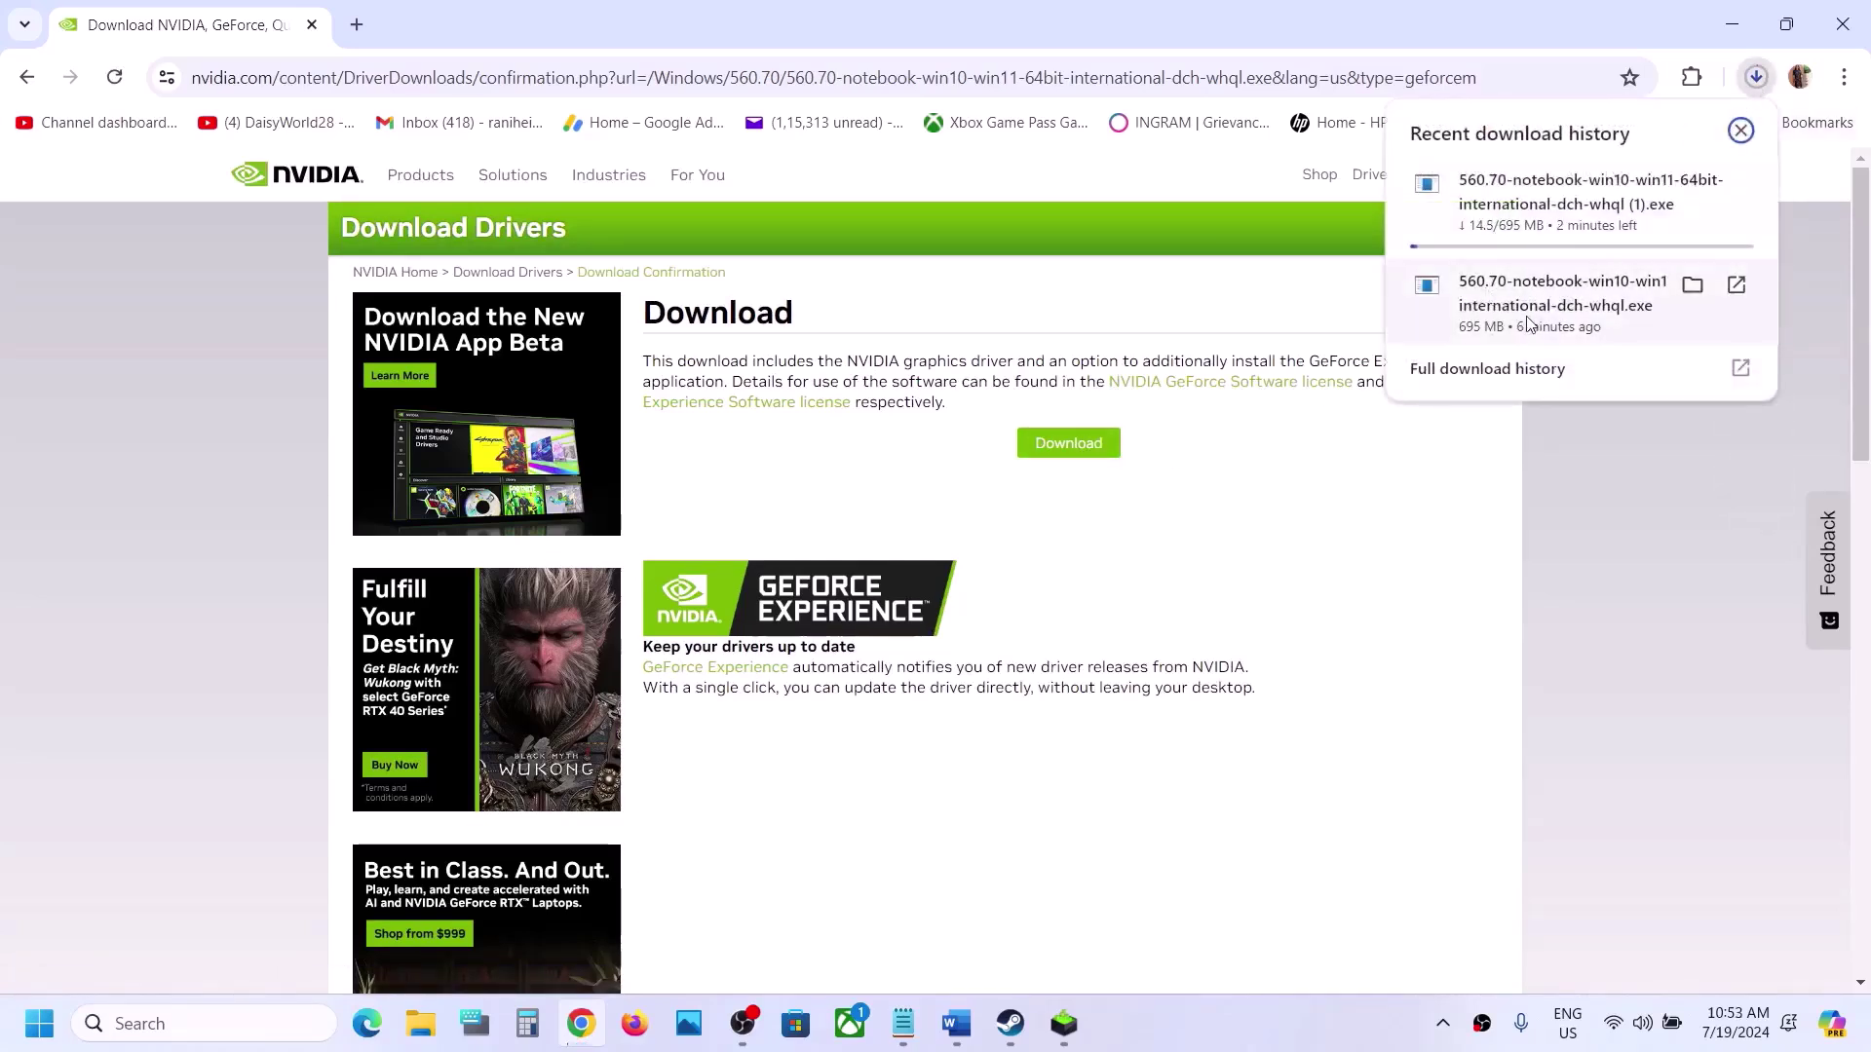
# Step: Start the NVIDIA 560.70 driver installation with GeForce Experience, using the Custom (Advanced) option and performing a clean installation
pyautogui.click(1062, 1040)
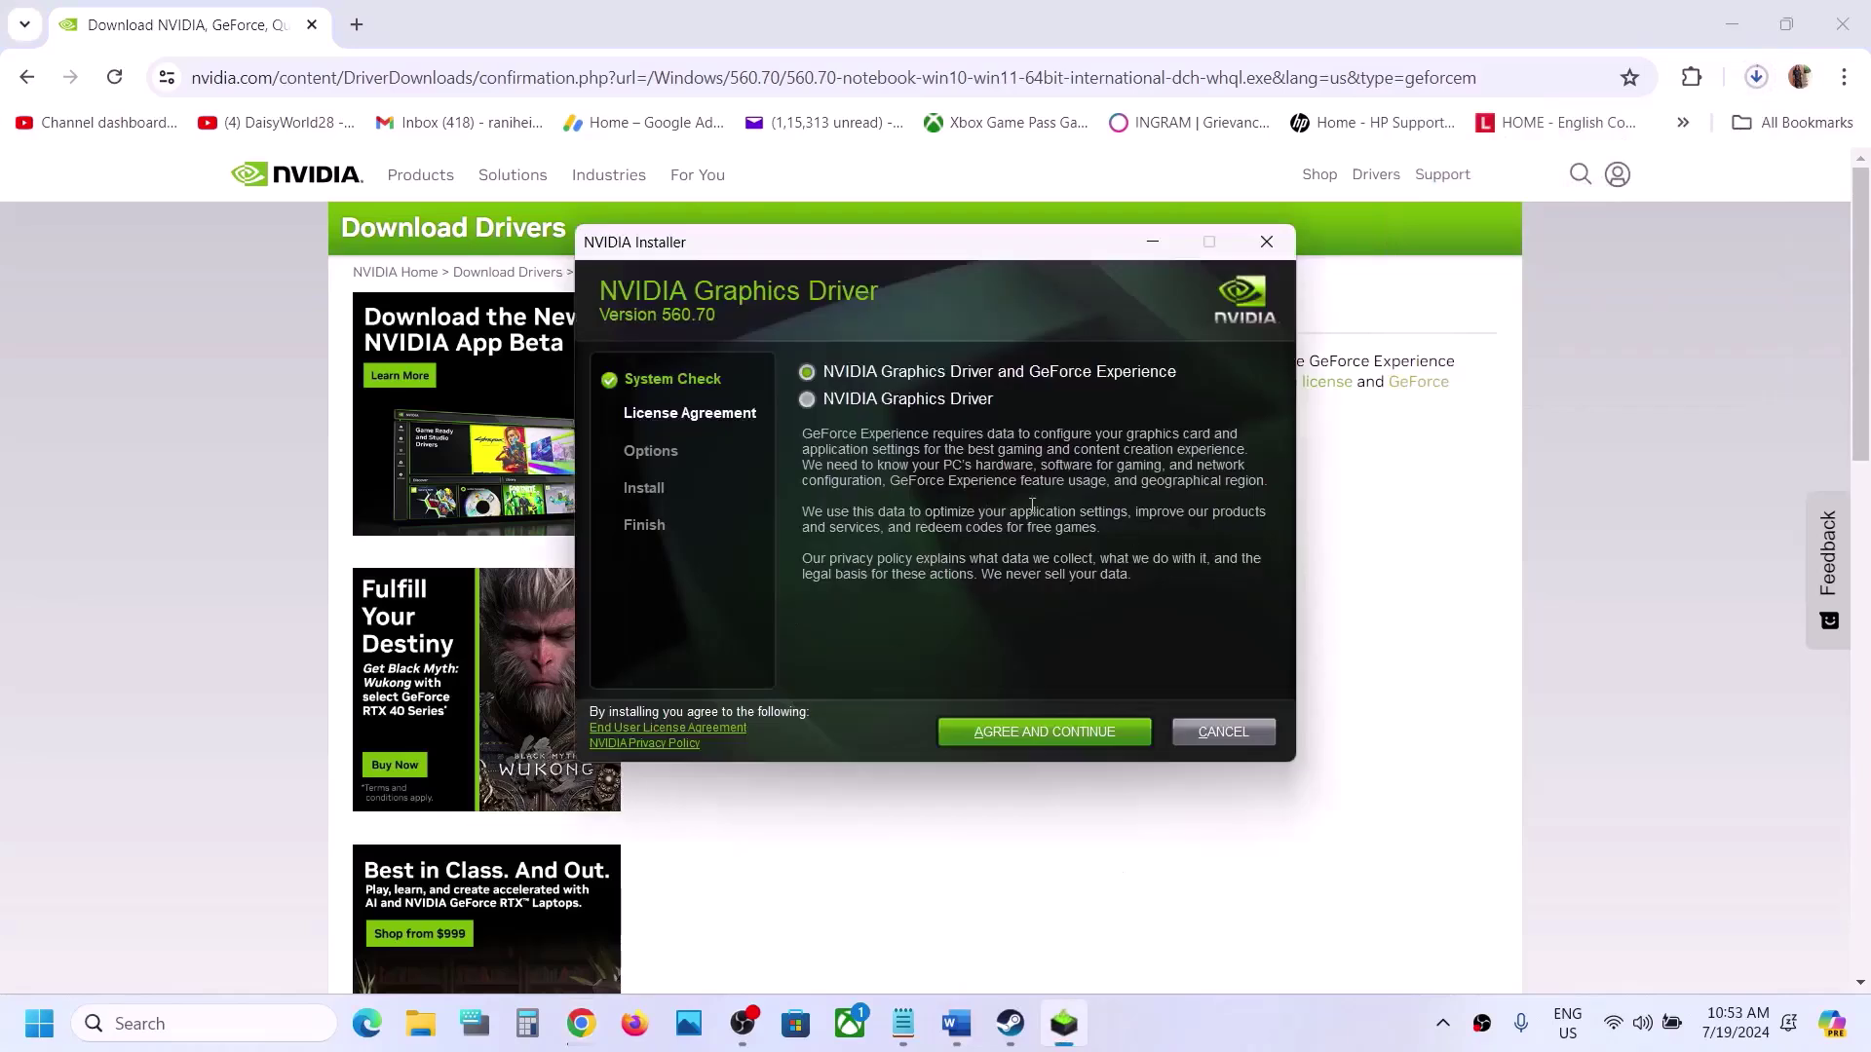
pyautogui.click(1021, 731)
pyautogui.click(869, 515)
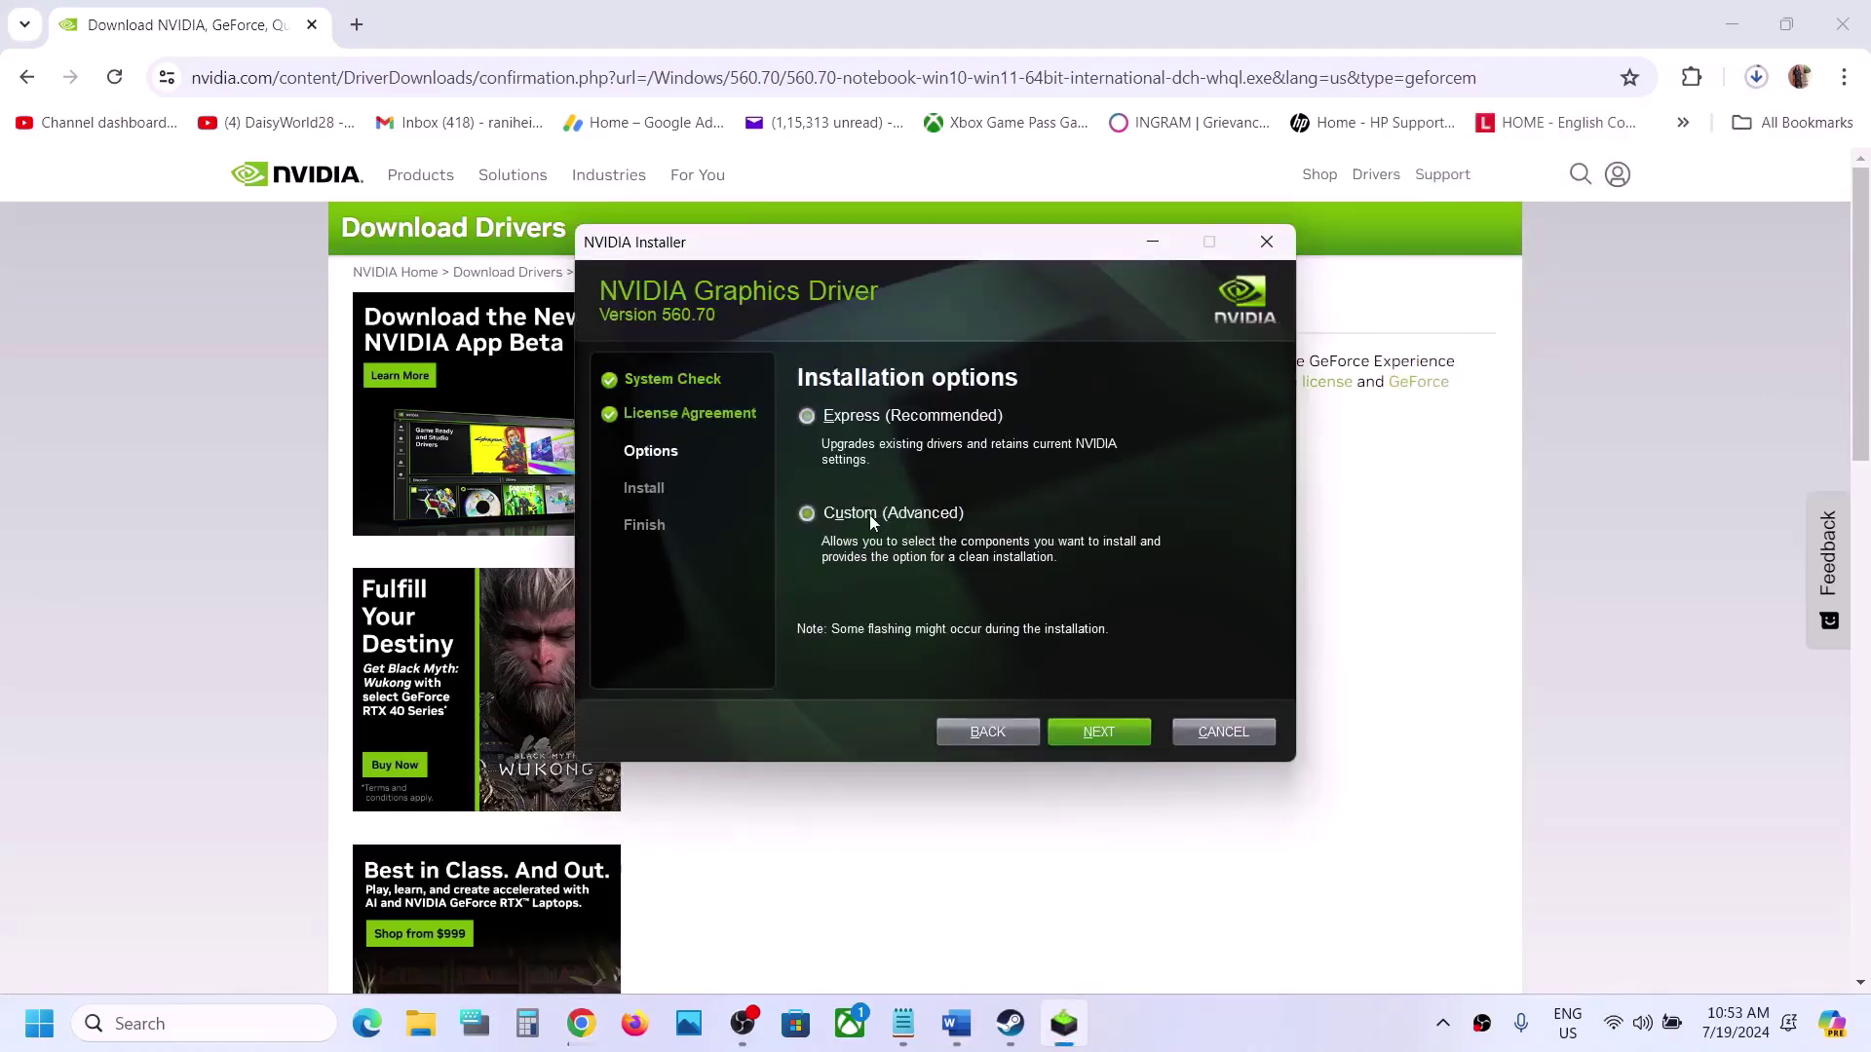
pyautogui.click(1082, 733)
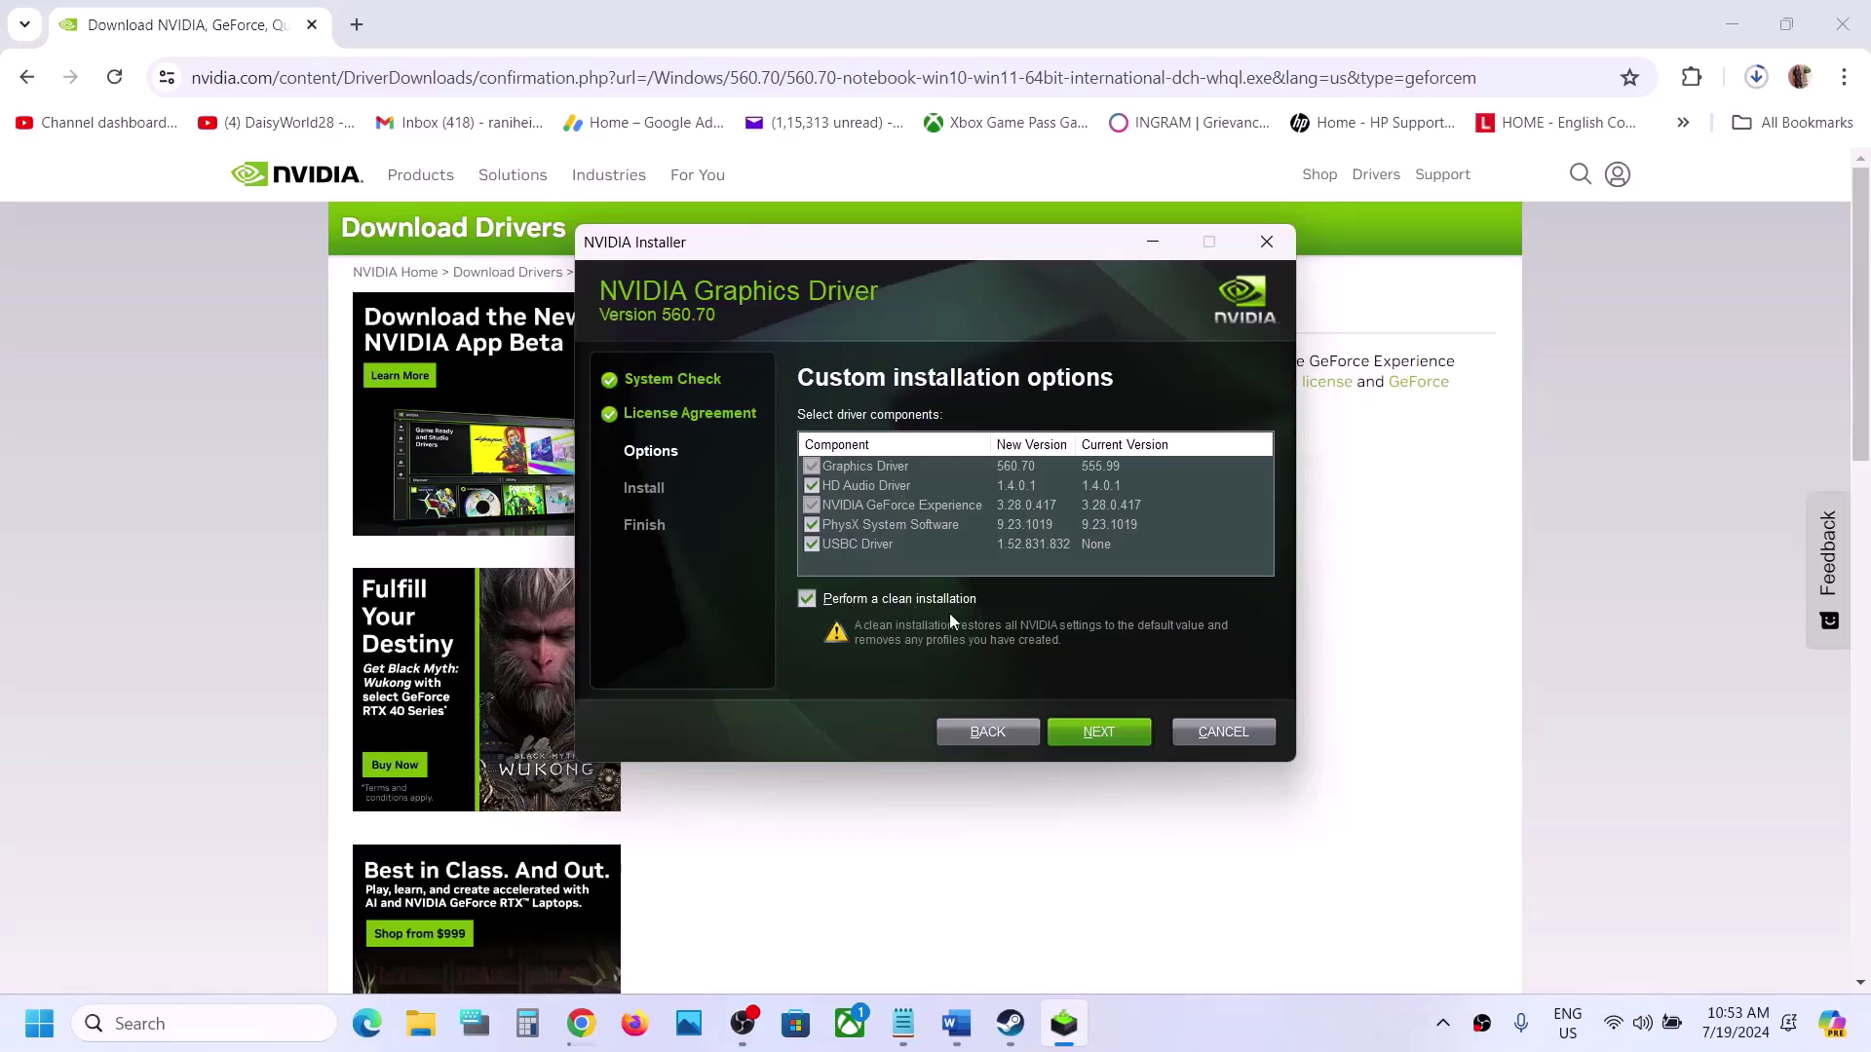
pyautogui.click(1103, 735)
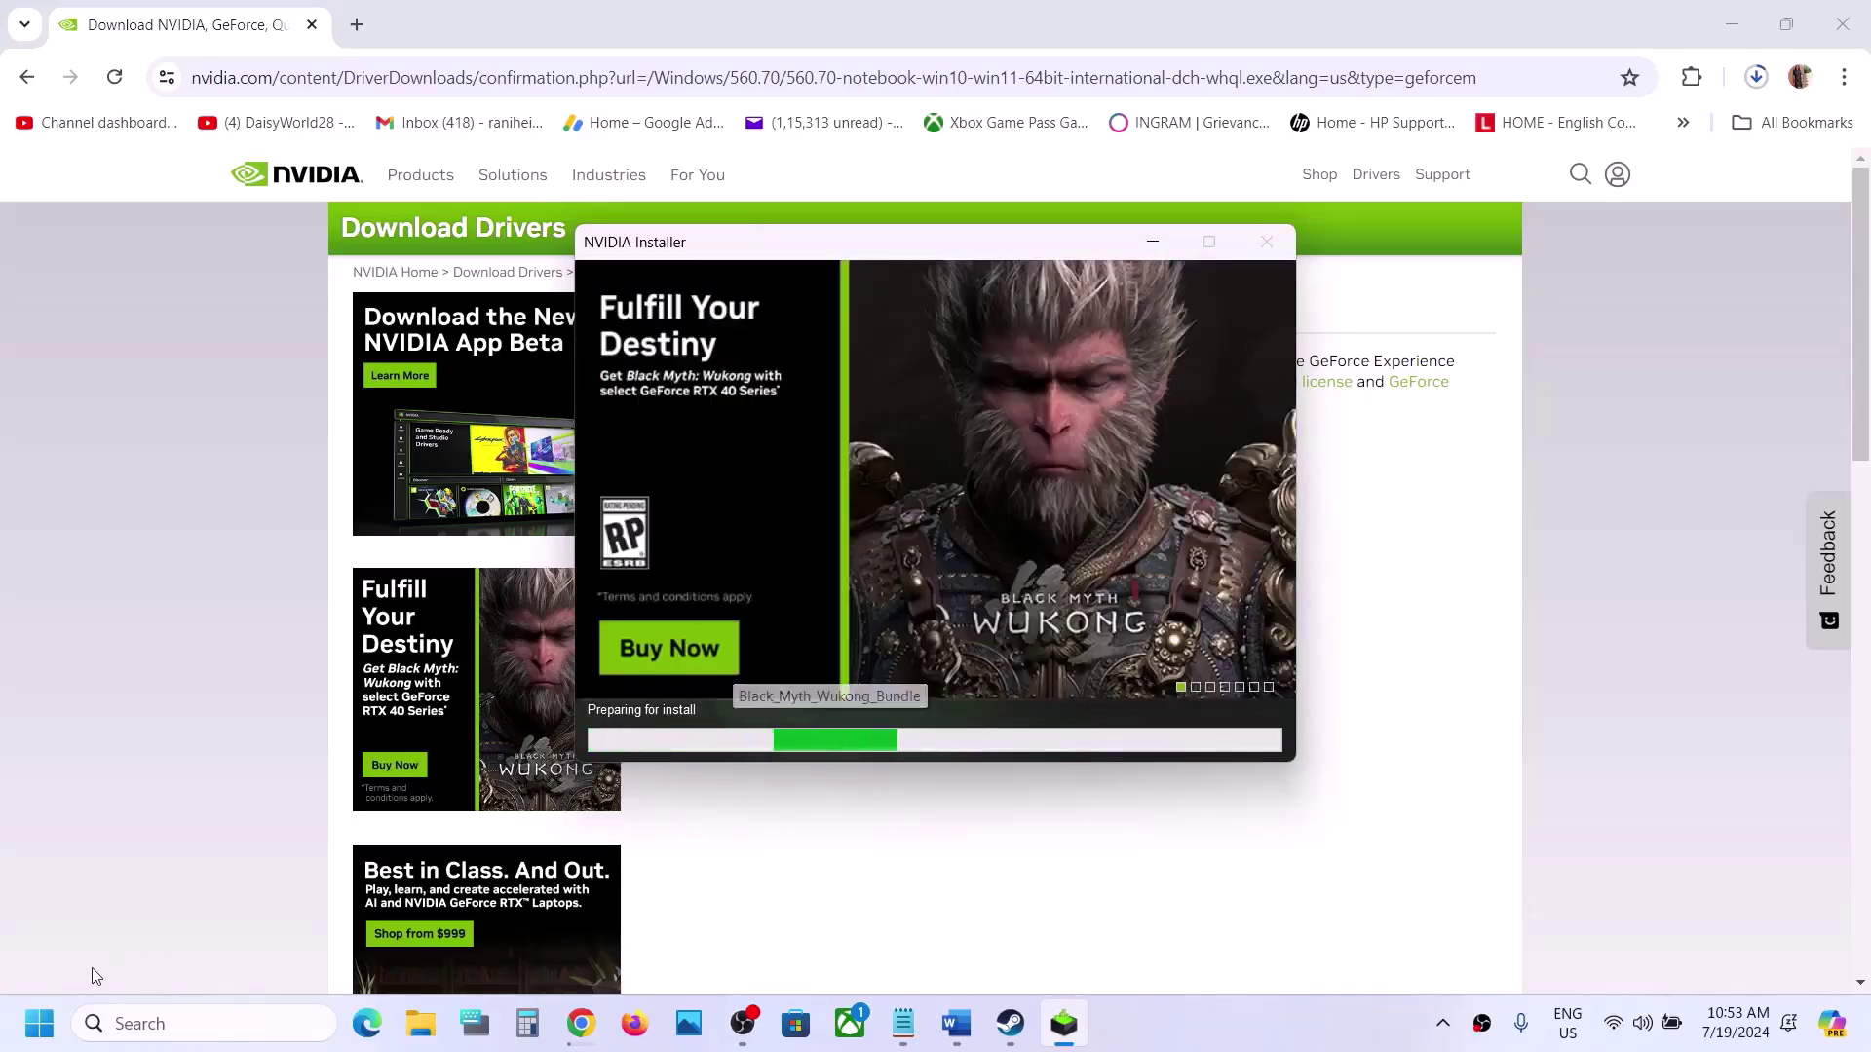
# Step: Show the computer's power options while the driver installation runs
pyautogui.click(39, 1023)
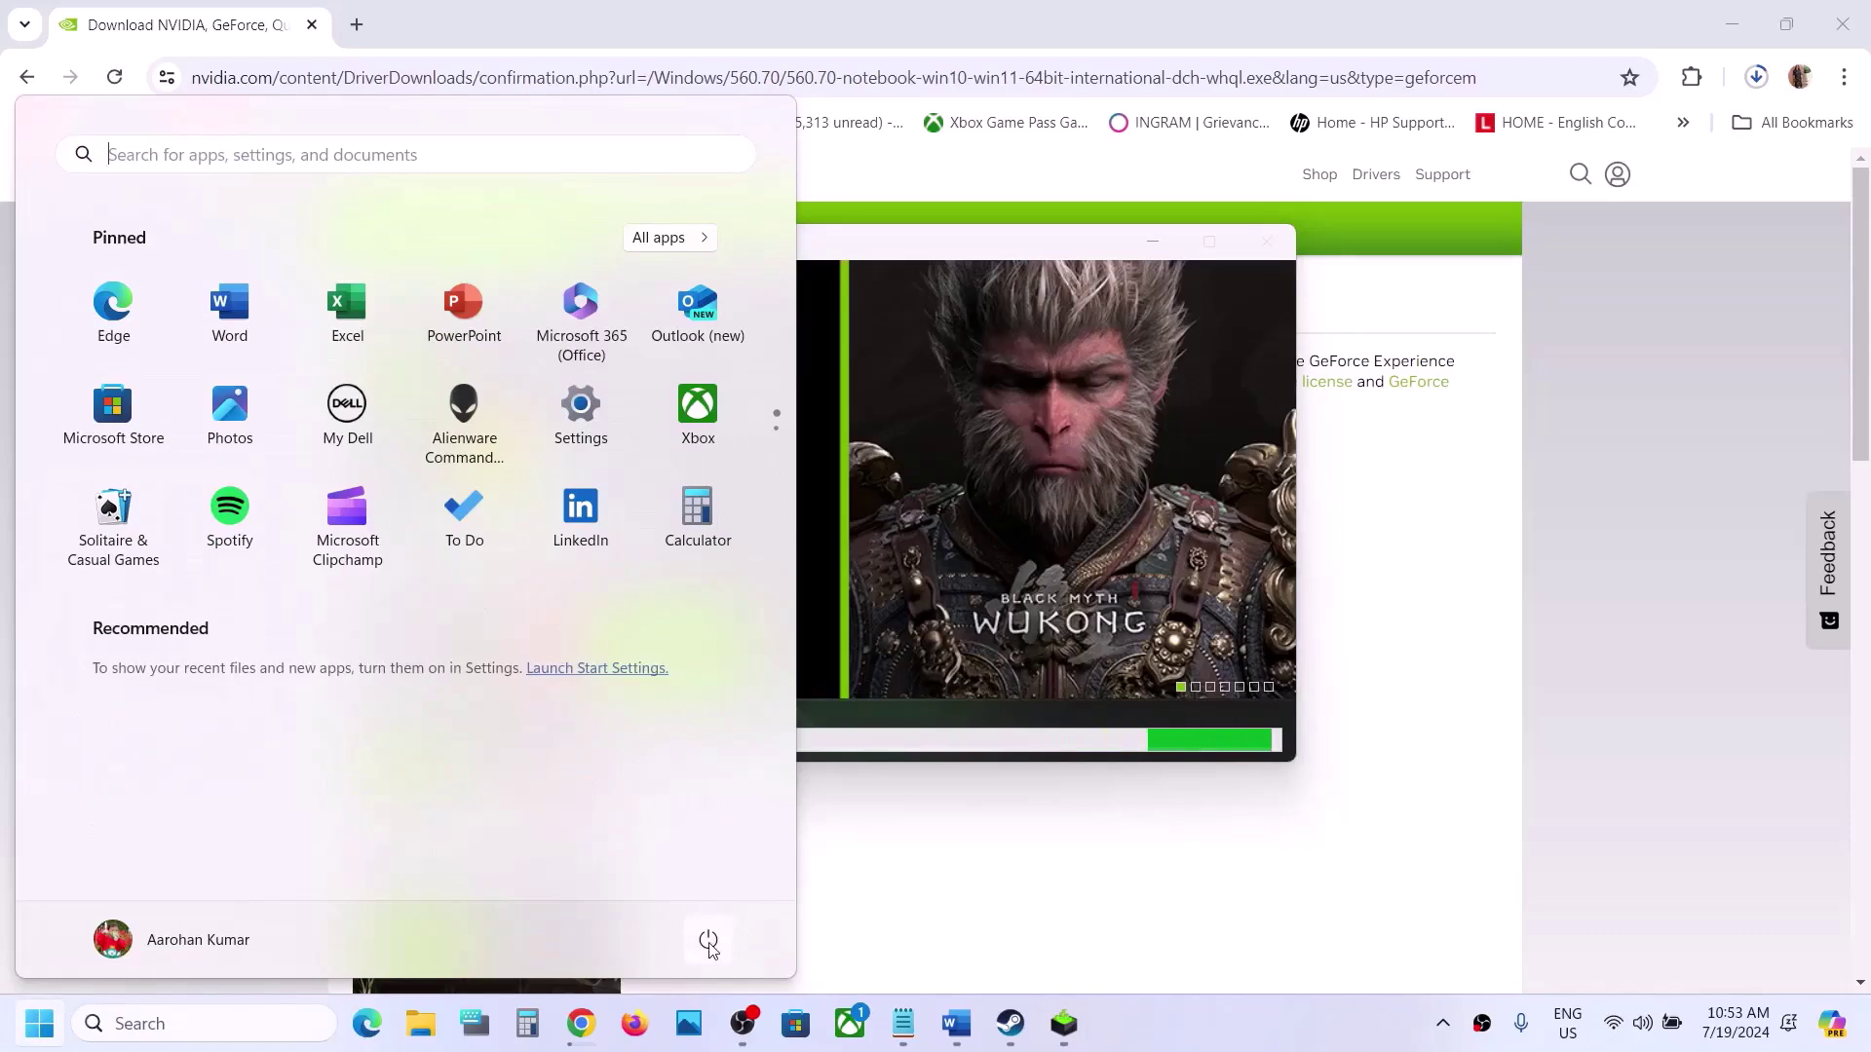
pyautogui.click(708, 942)
pyautogui.click(1265, 1014)
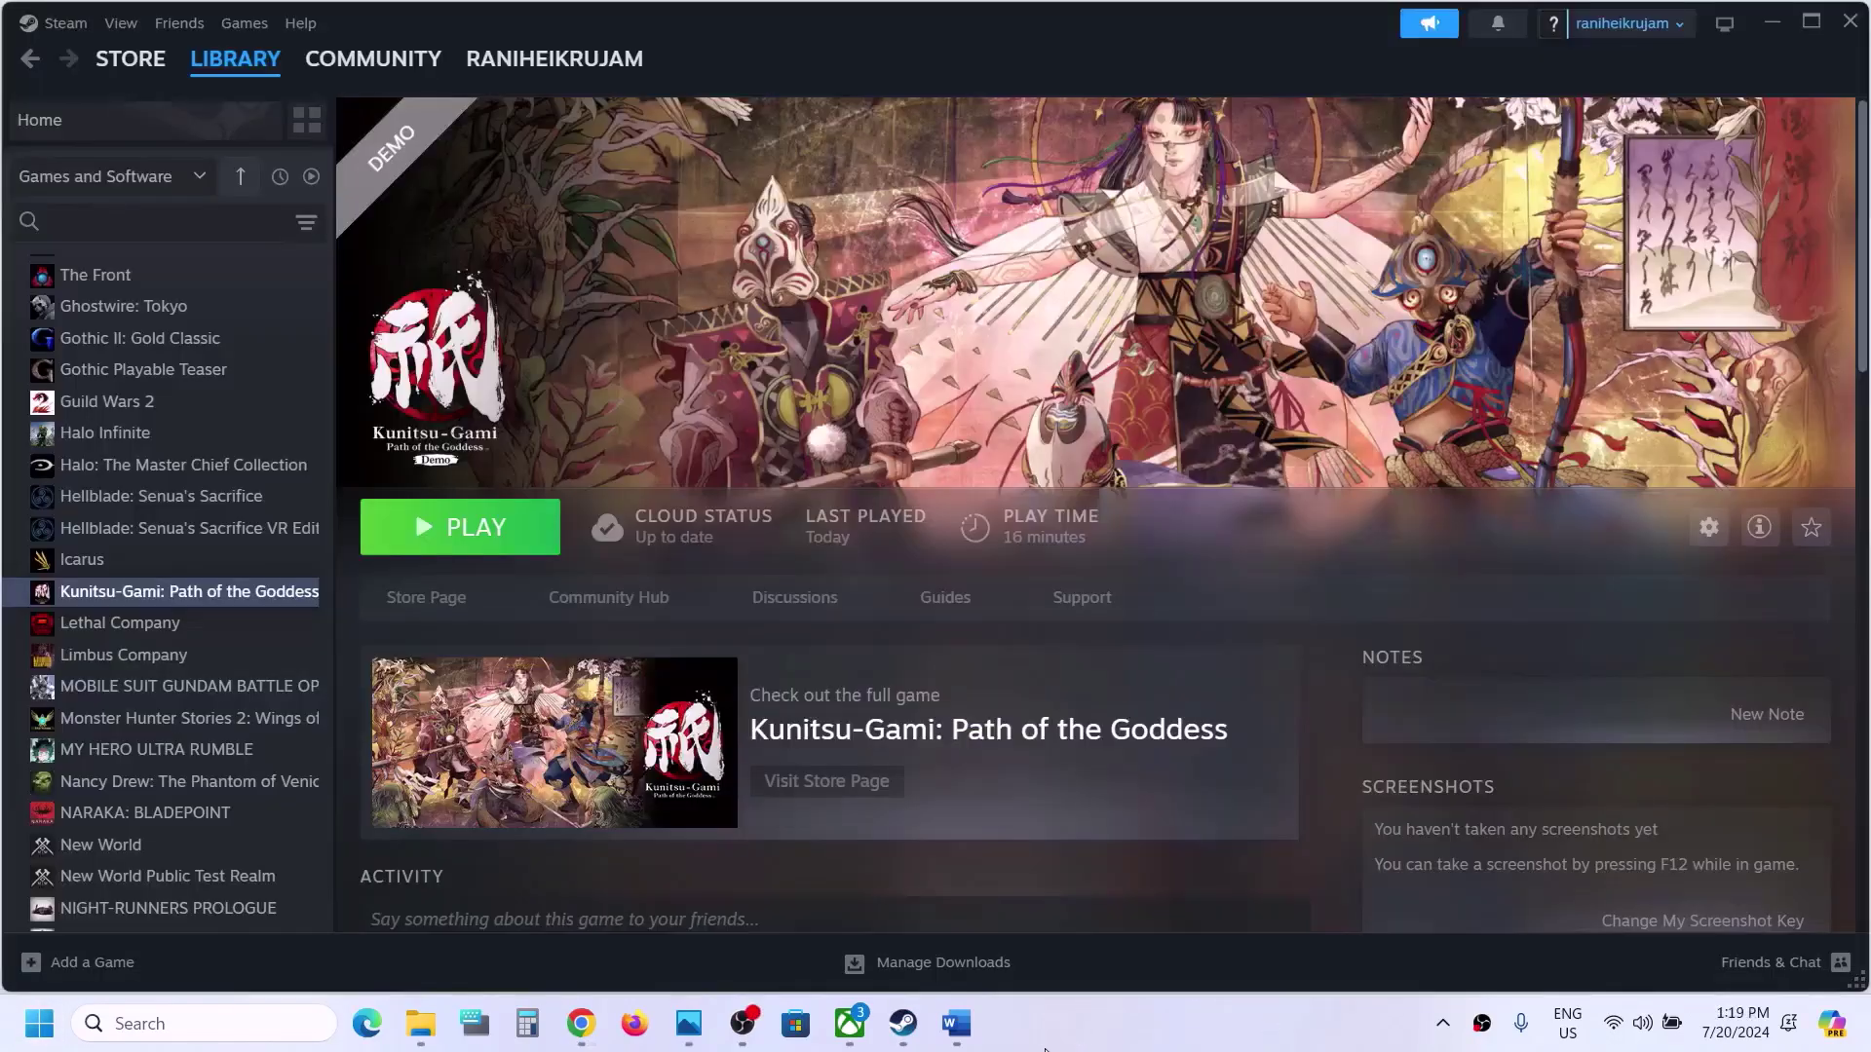
# Step: Switch to Word and highlight the NVIDIA and AMD download links under Step 5
pyautogui.click(956, 1023)
pyautogui.moveTo(39, 756); pyautogui.dragTo(953, 867)
pyautogui.scroll(-3, 689, 649)
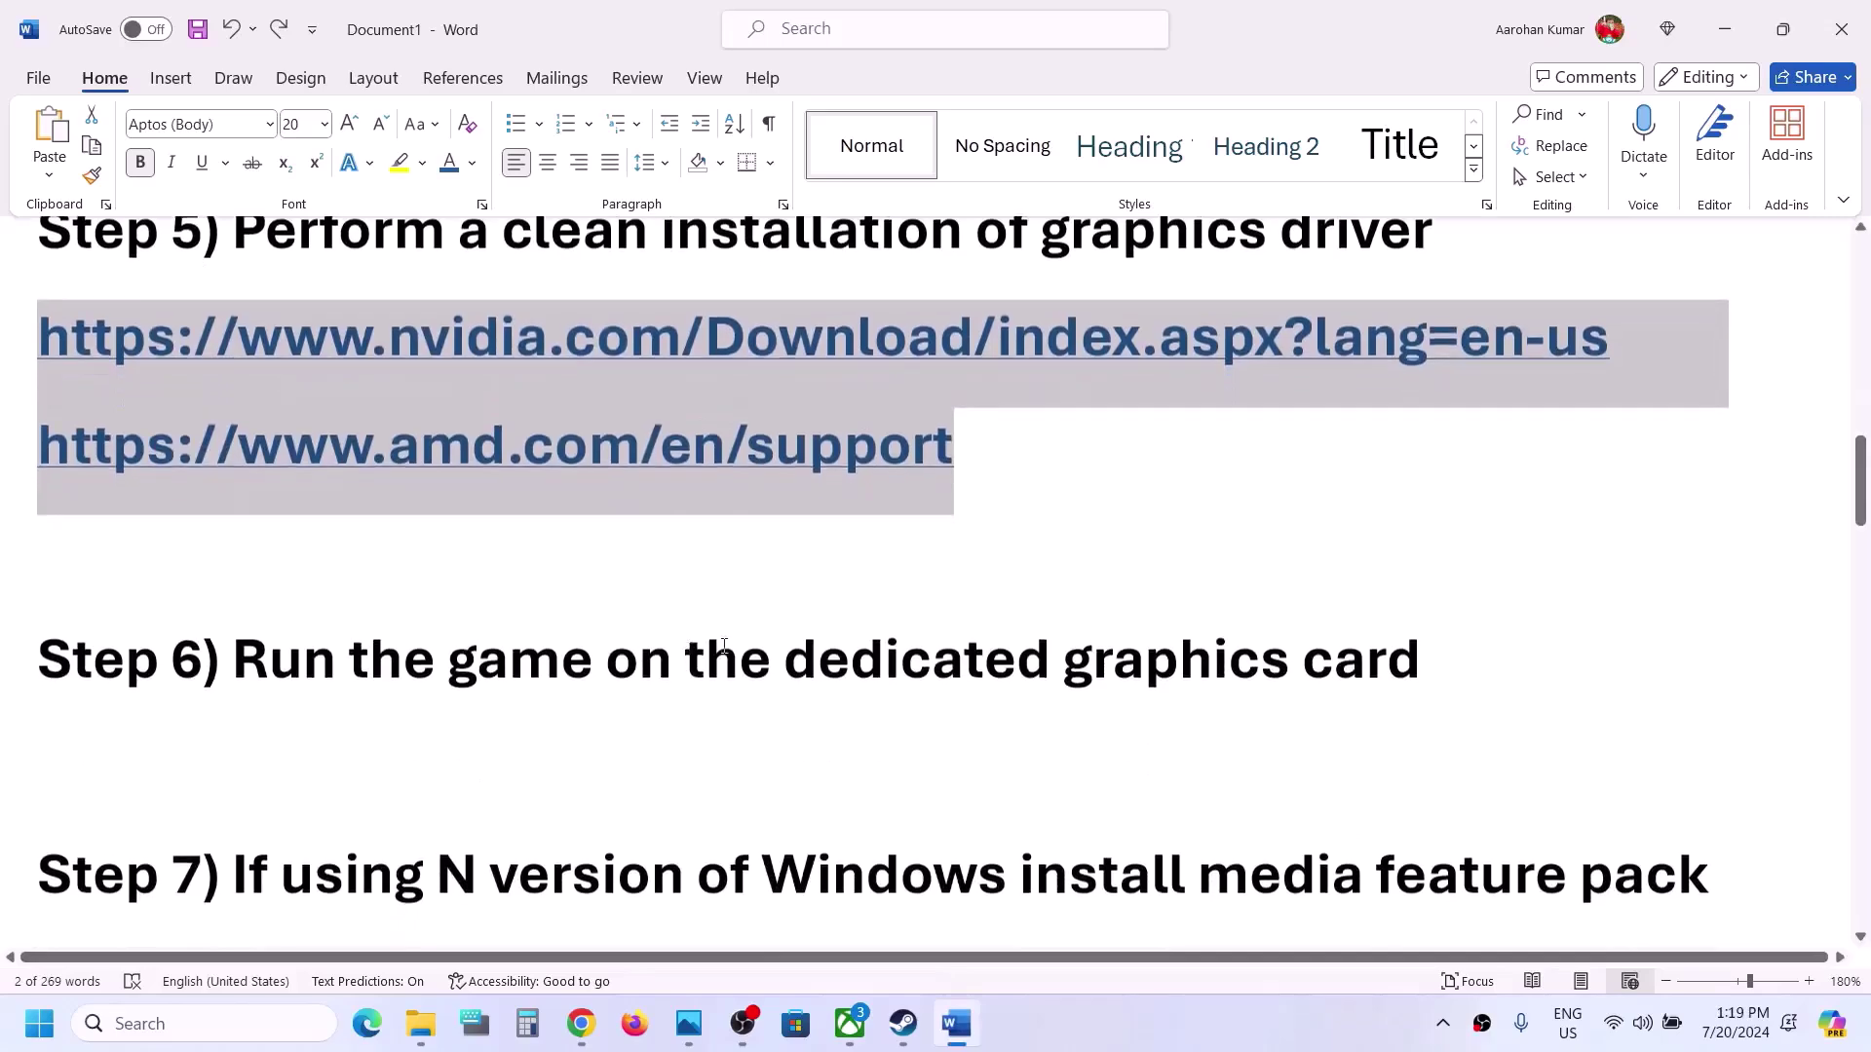
# Step: Copy the word "graphics" from the Step 6 heading, search Windows for it, and open Graphics settings
pyautogui.doubleClick(1098, 663)
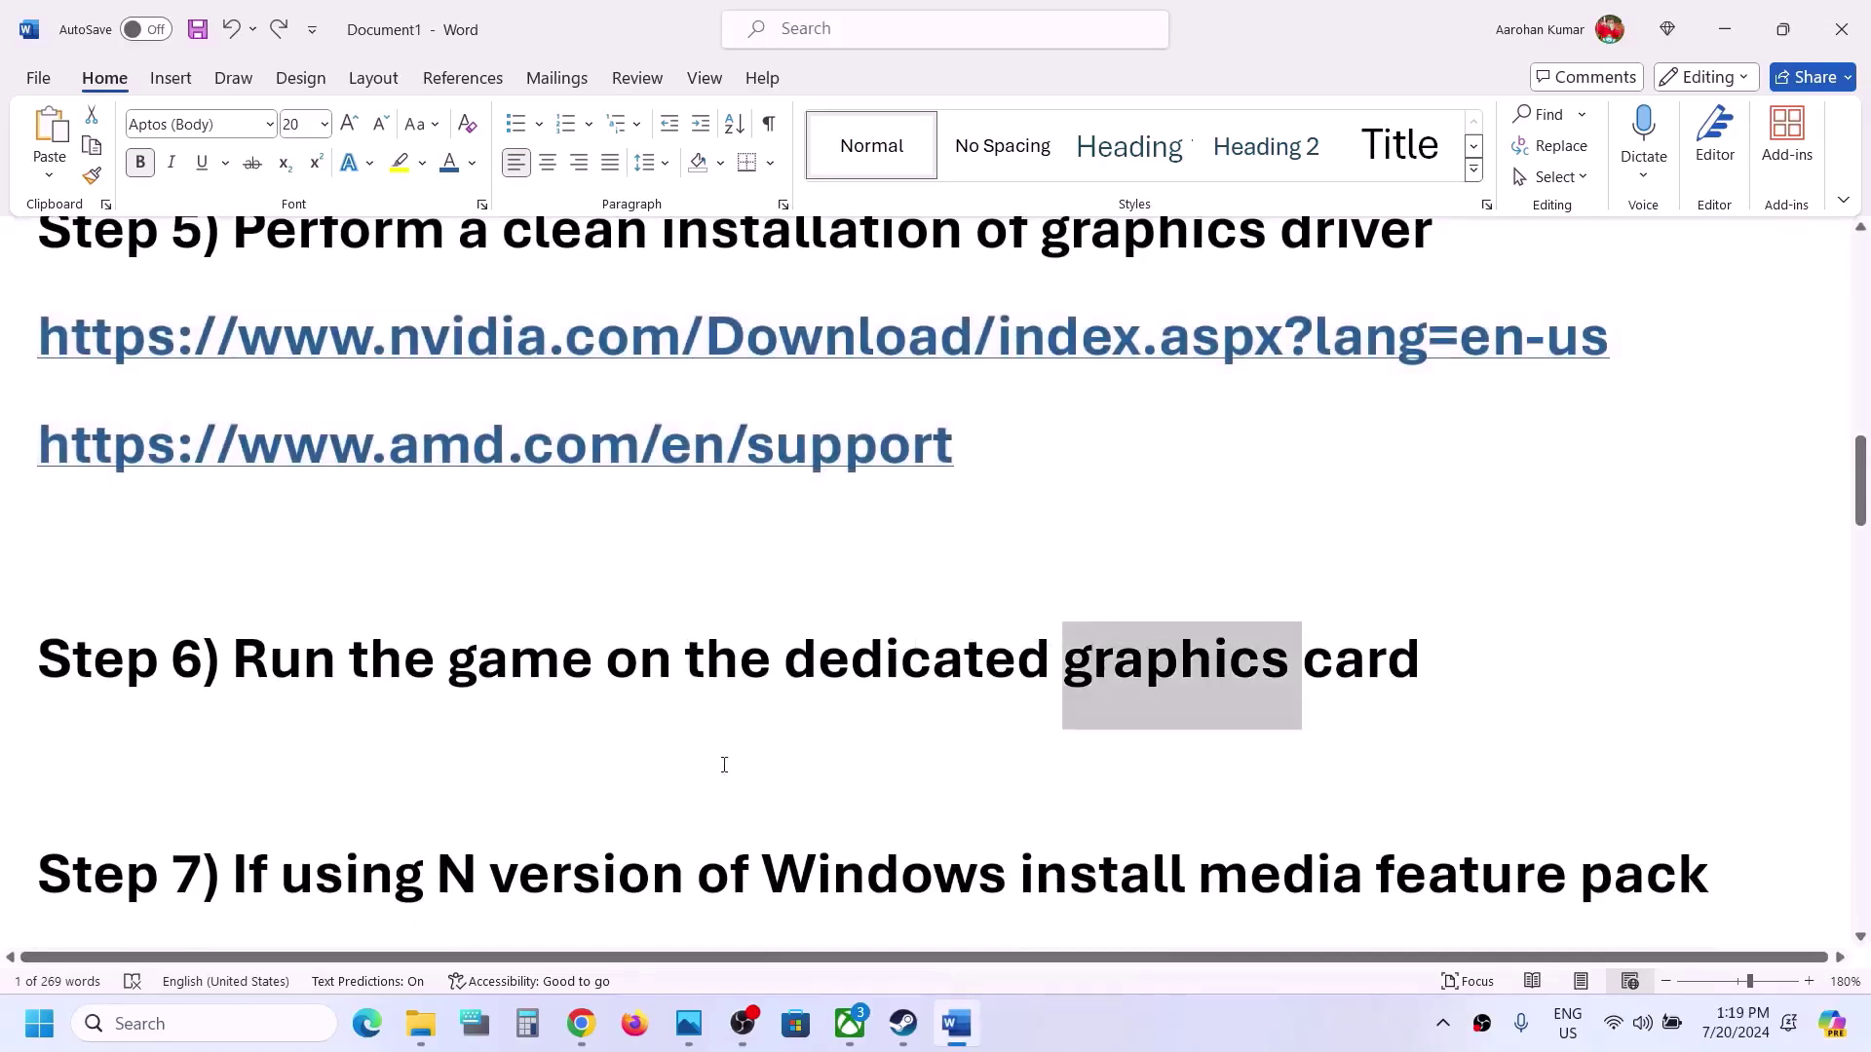
pyautogui.hotkey('ctrl', 'c')
pyautogui.click(243, 1023)
pyautogui.hotkey('ctrl', 'v')
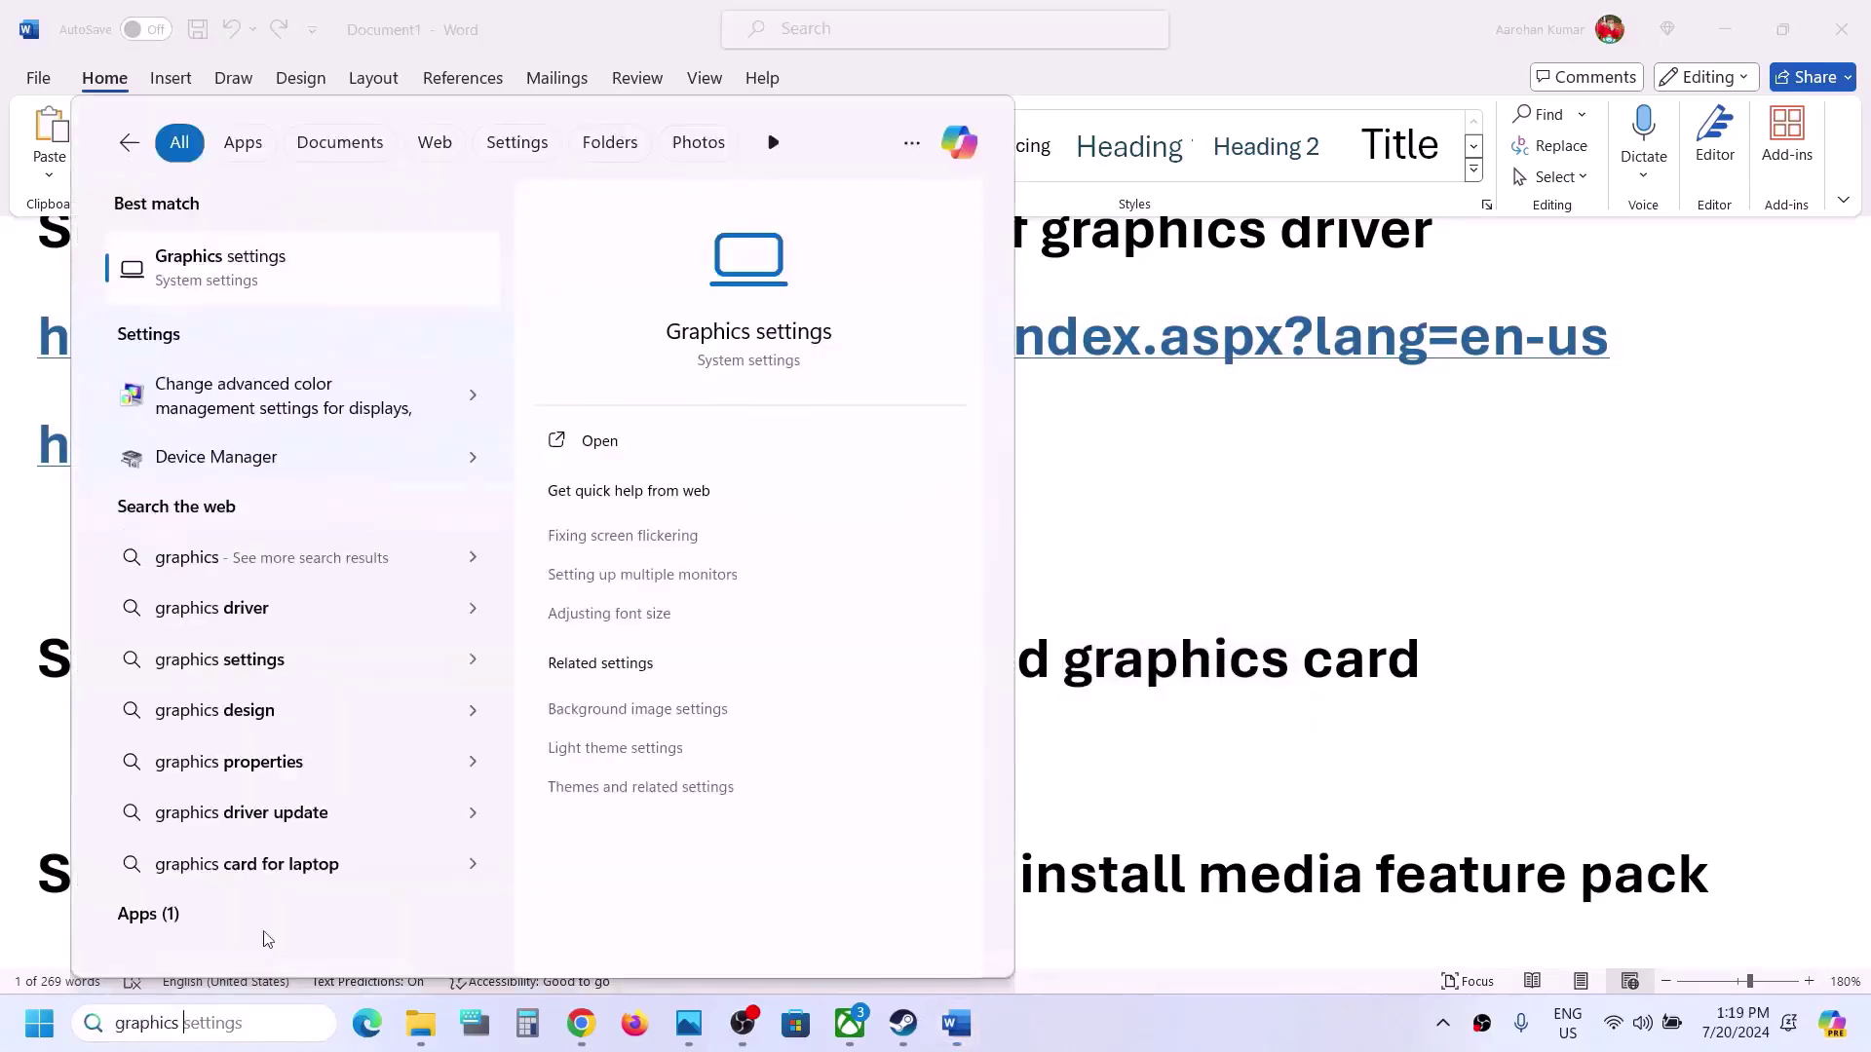
pyautogui.click(317, 263)
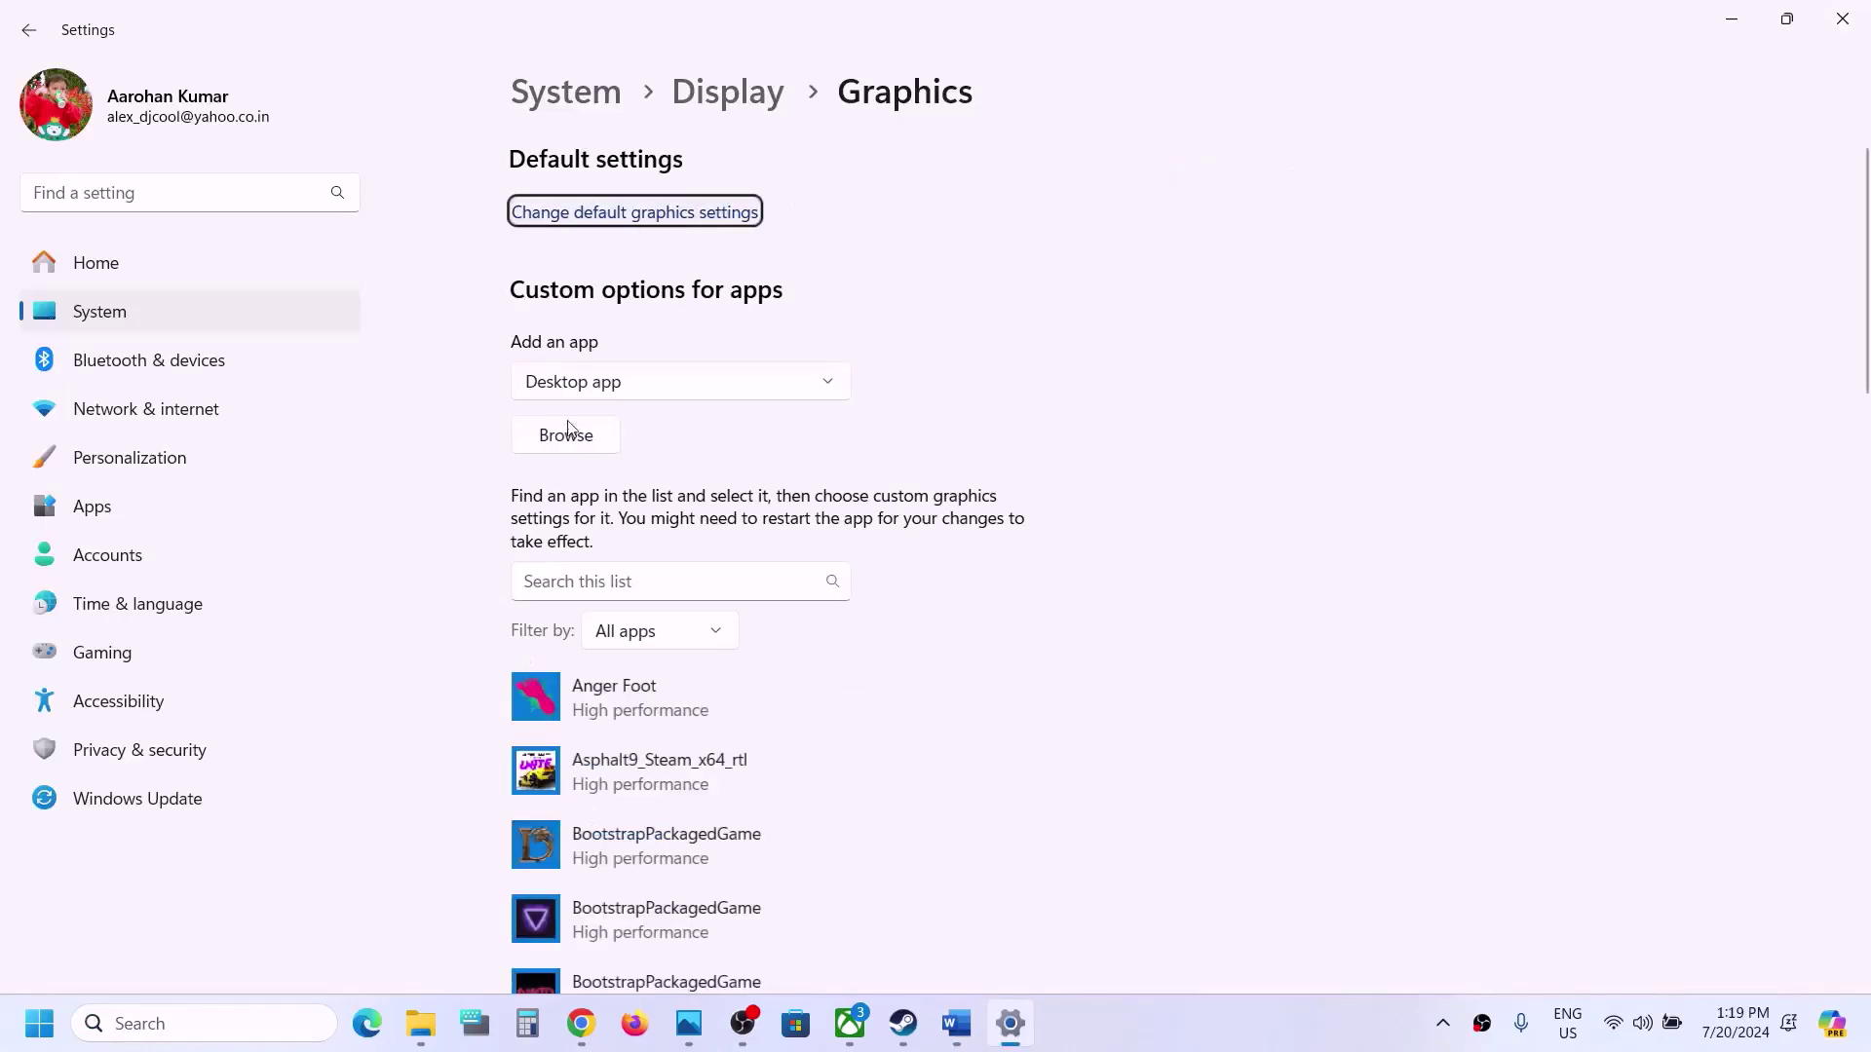
# Step: Add KunitsuGamiDemo from Steam's common\Kunitsu-Gami Path of the Goddess Demo folder to the apps with custom graphics options
pyautogui.click(566, 434)
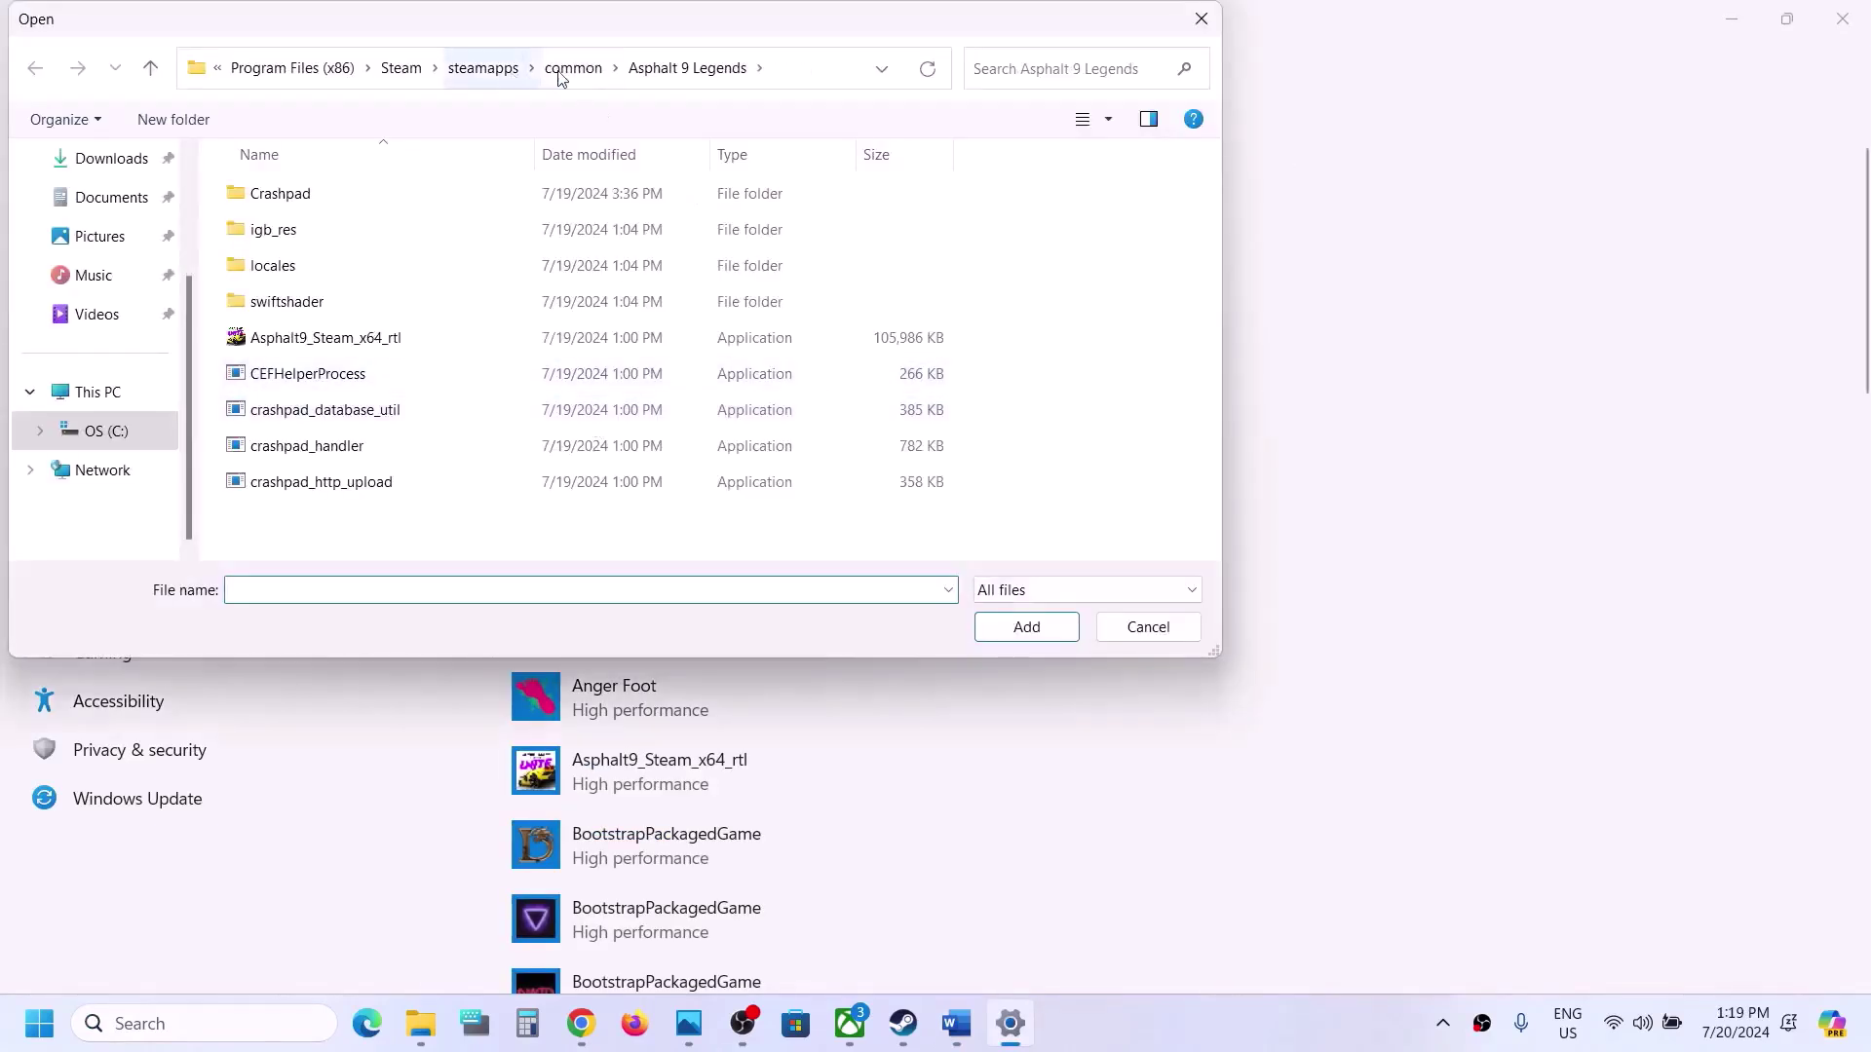
pyautogui.click(572, 68)
pyautogui.doubleClick(345, 337)
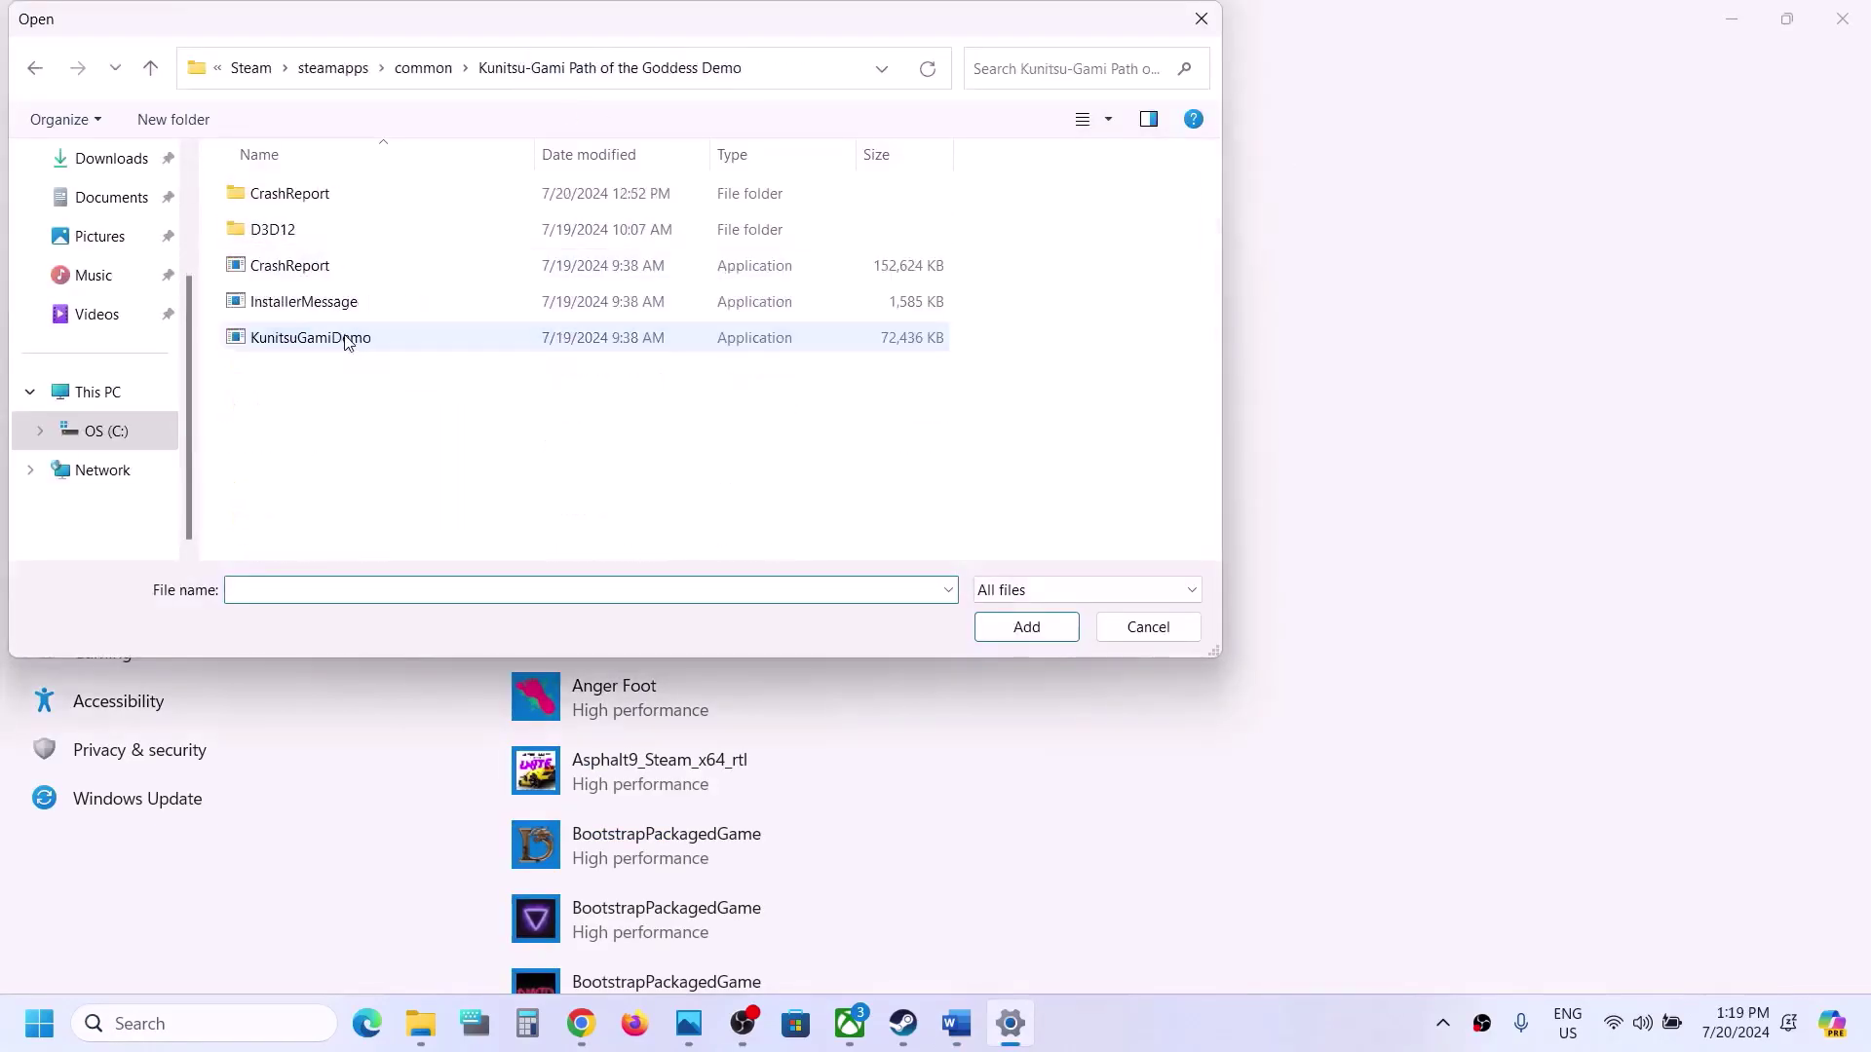
pyautogui.click(344, 338)
pyautogui.click(1054, 633)
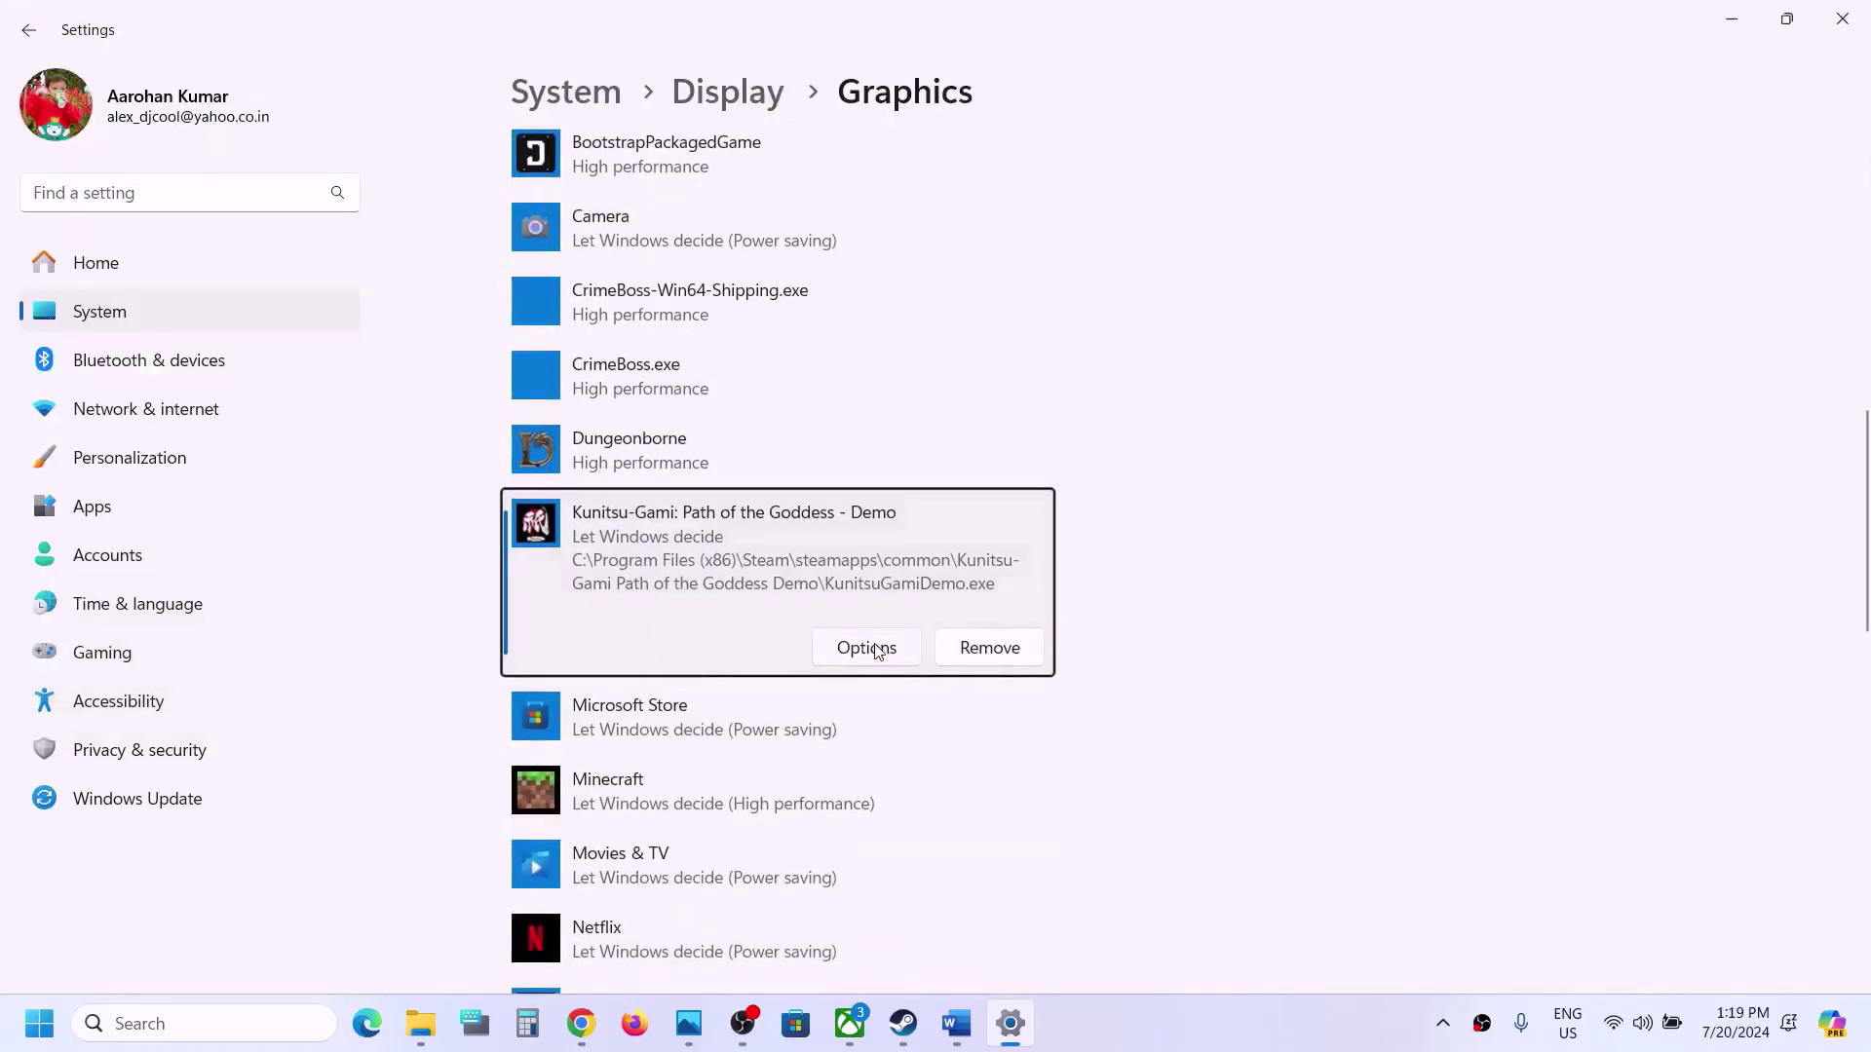
# Step: Set the Kunitsu-Gami demo's graphics preference to High performance, save it, and close Settings
pyautogui.click(868, 648)
pyautogui.click(811, 504)
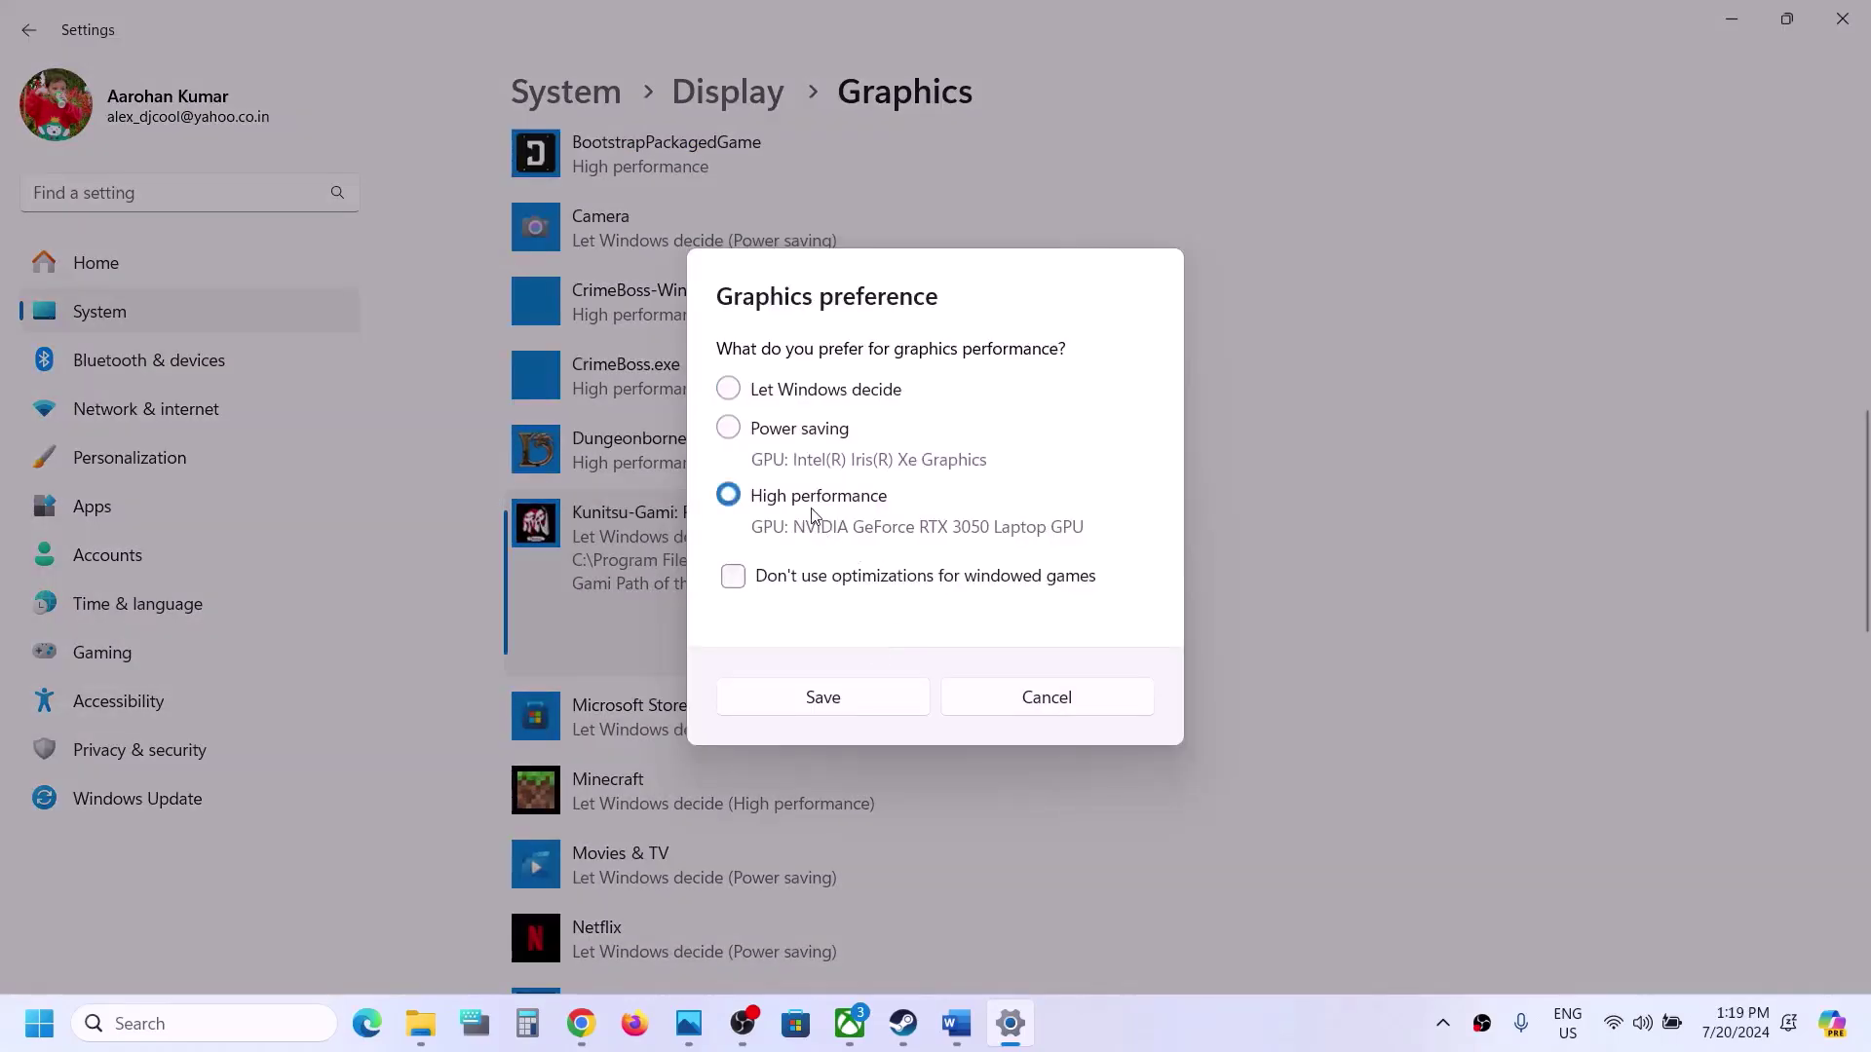
pyautogui.click(848, 700)
pyautogui.click(1863, 16)
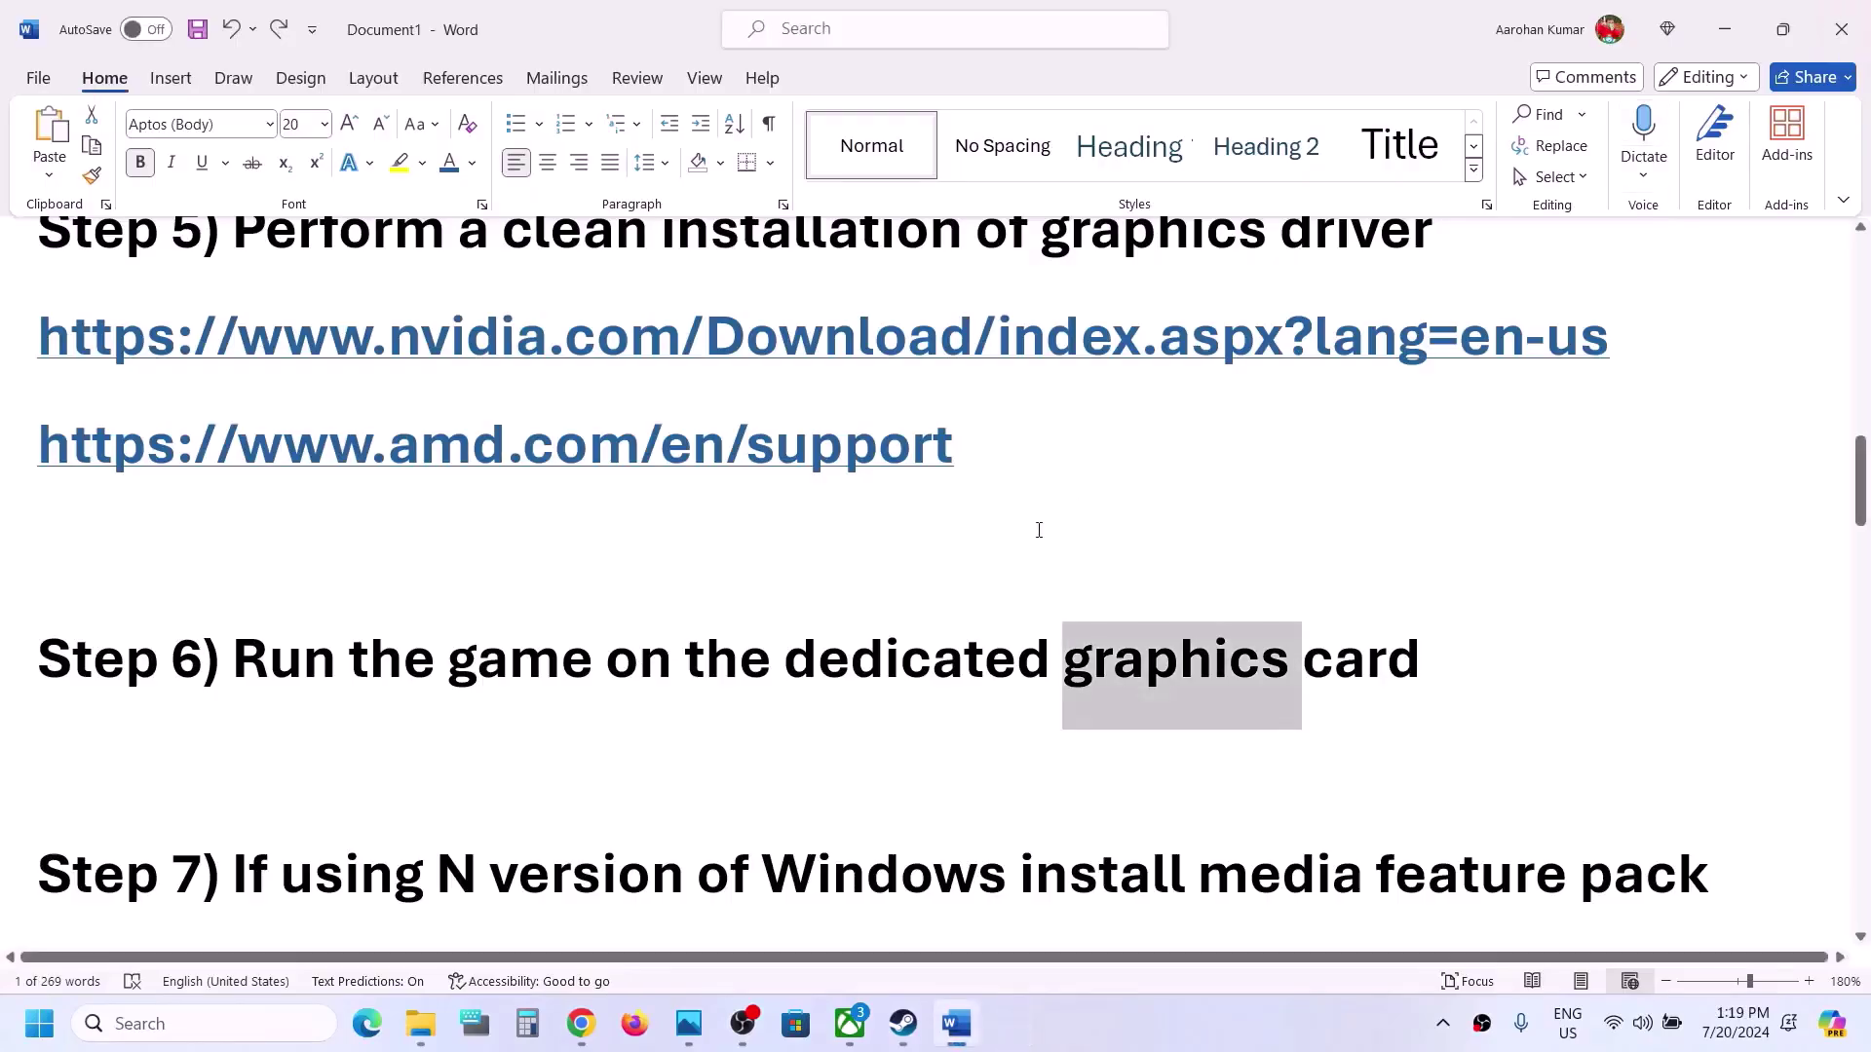
# Step: Highlight the Step 7 instruction in Word about installing the media feature pack on N versions of Windows
pyautogui.scroll(-3, 1038, 530)
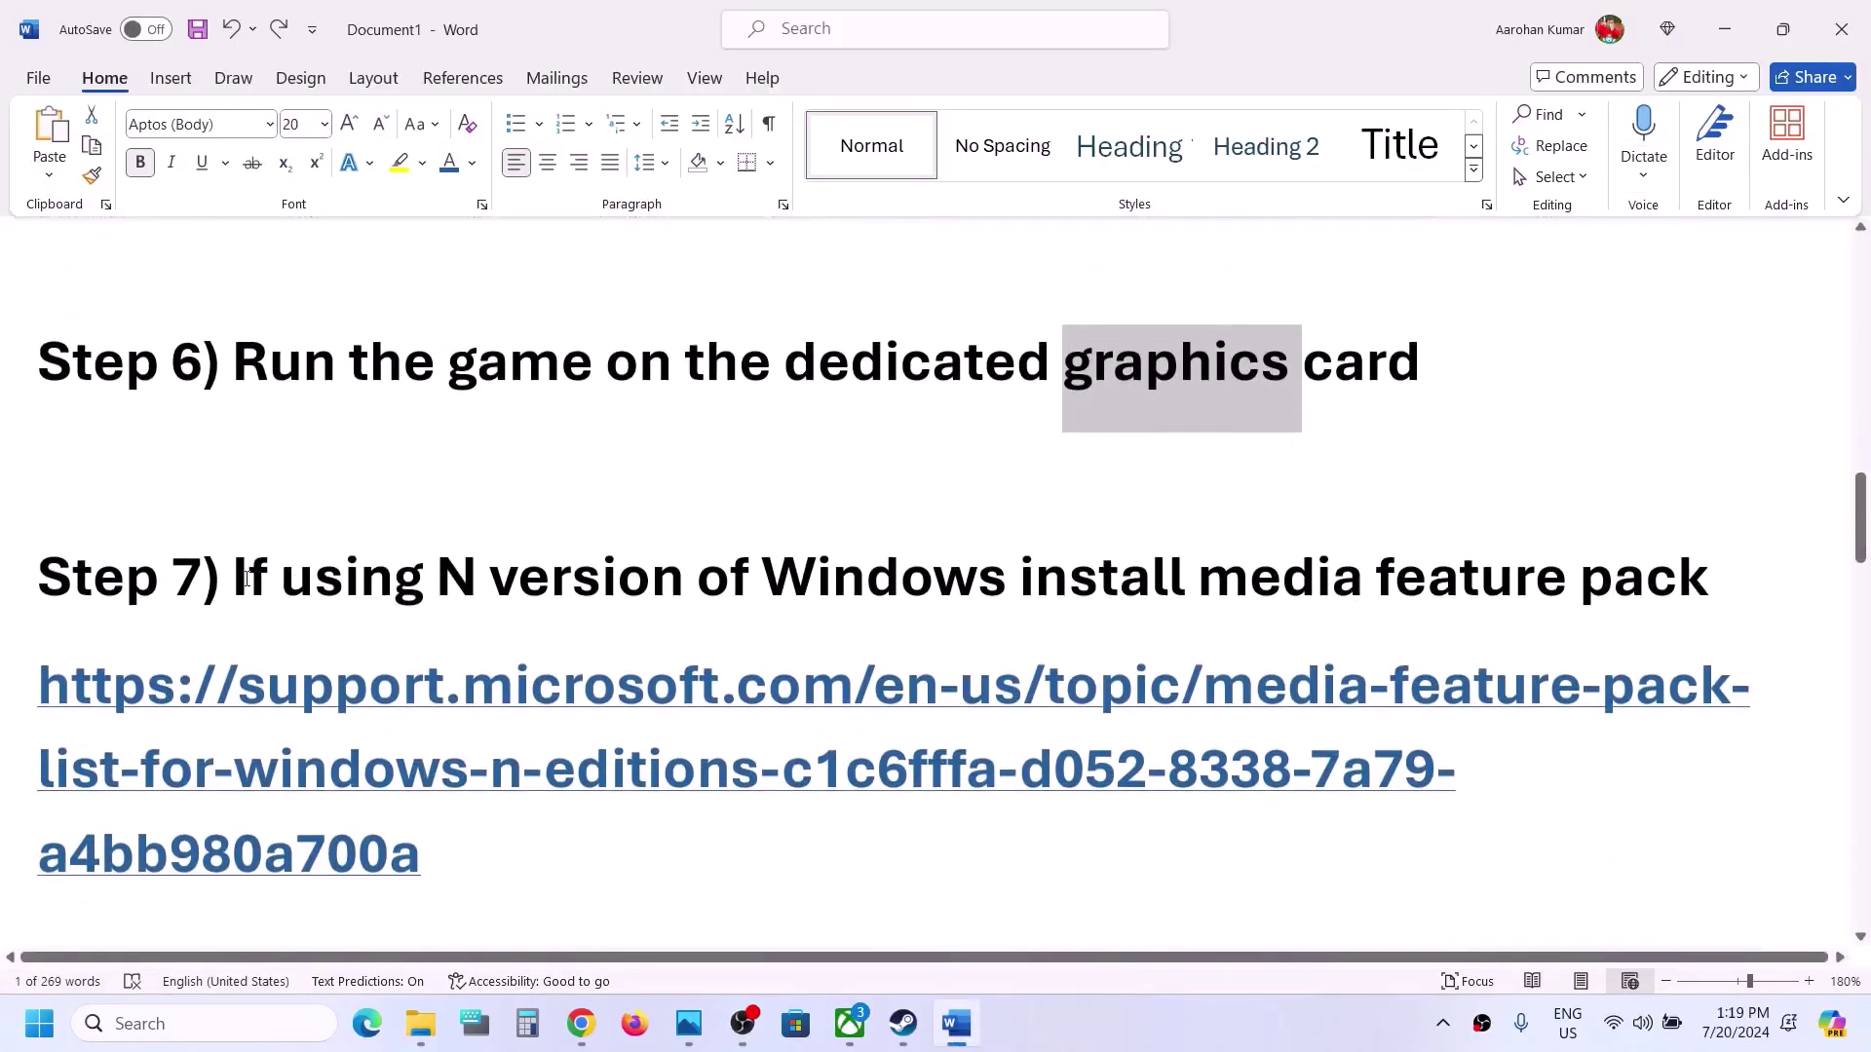
pyautogui.moveTo(247, 579); pyautogui.dragTo(1254, 565)
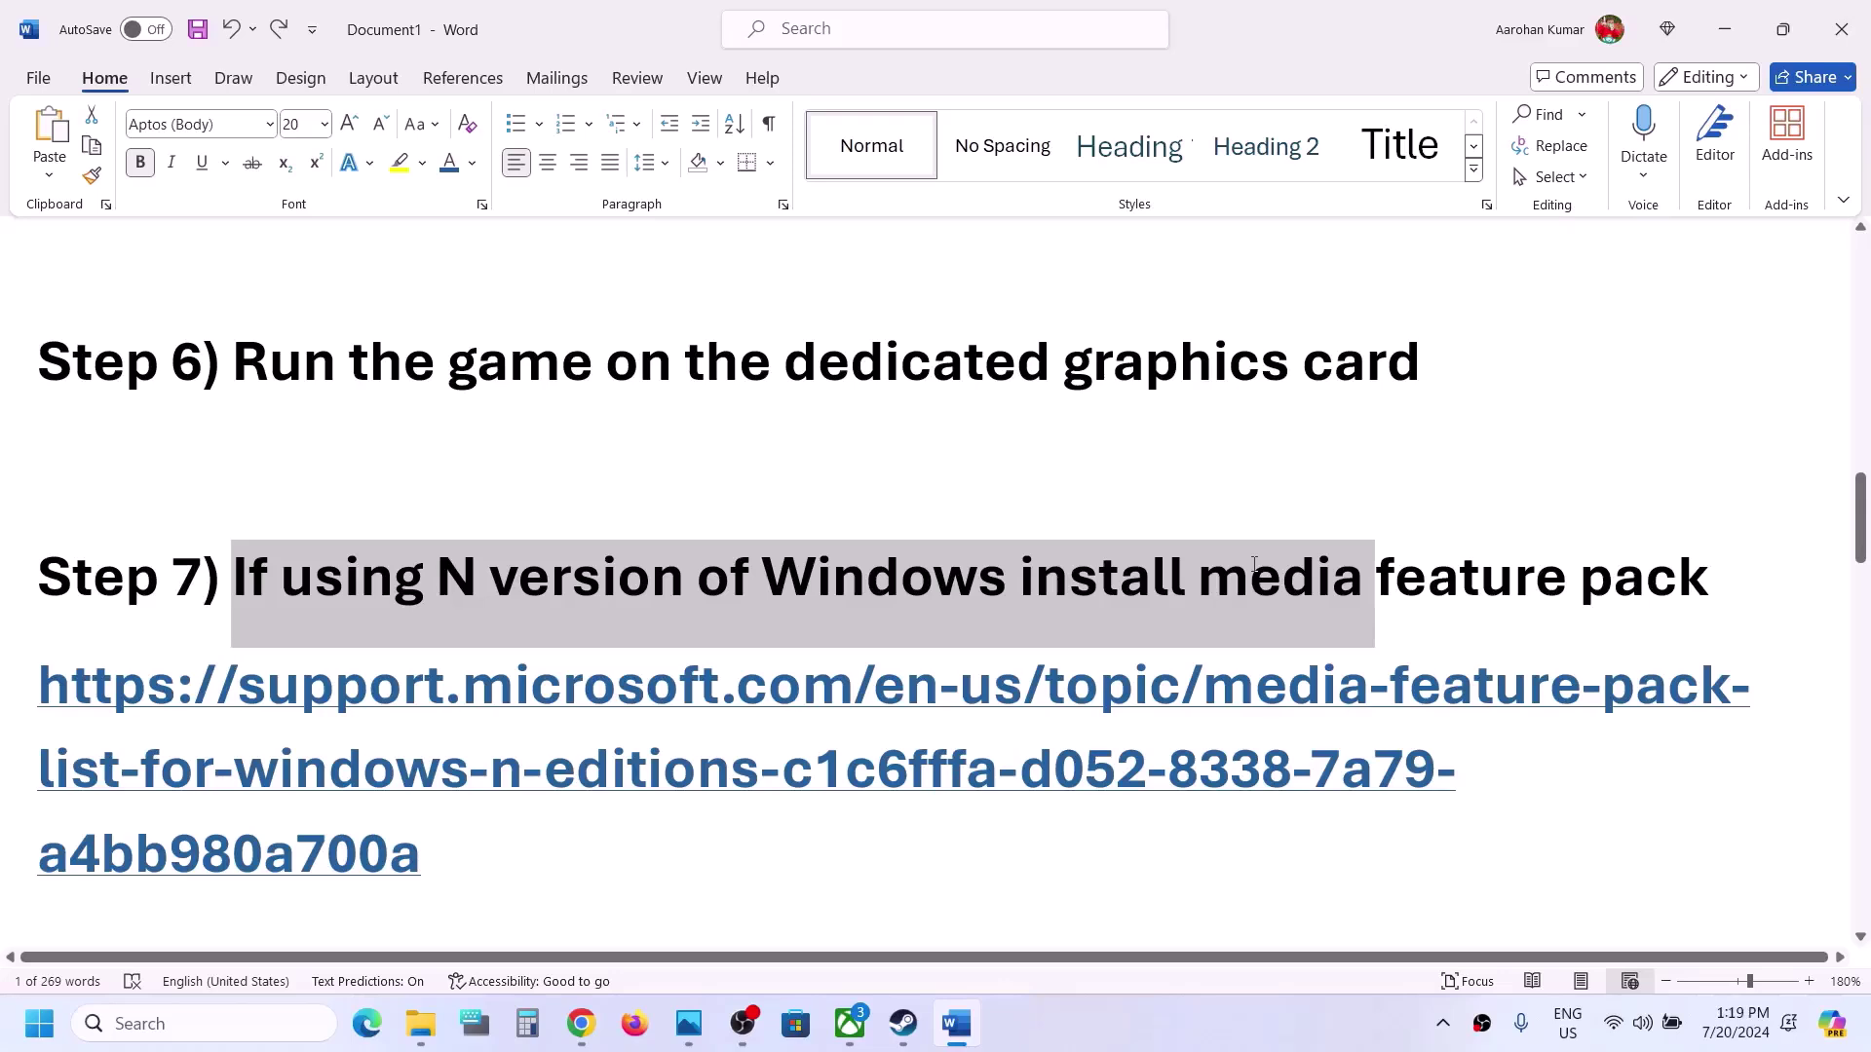
pyautogui.moveTo(1323, 565); pyautogui.dragTo(1564, 573)
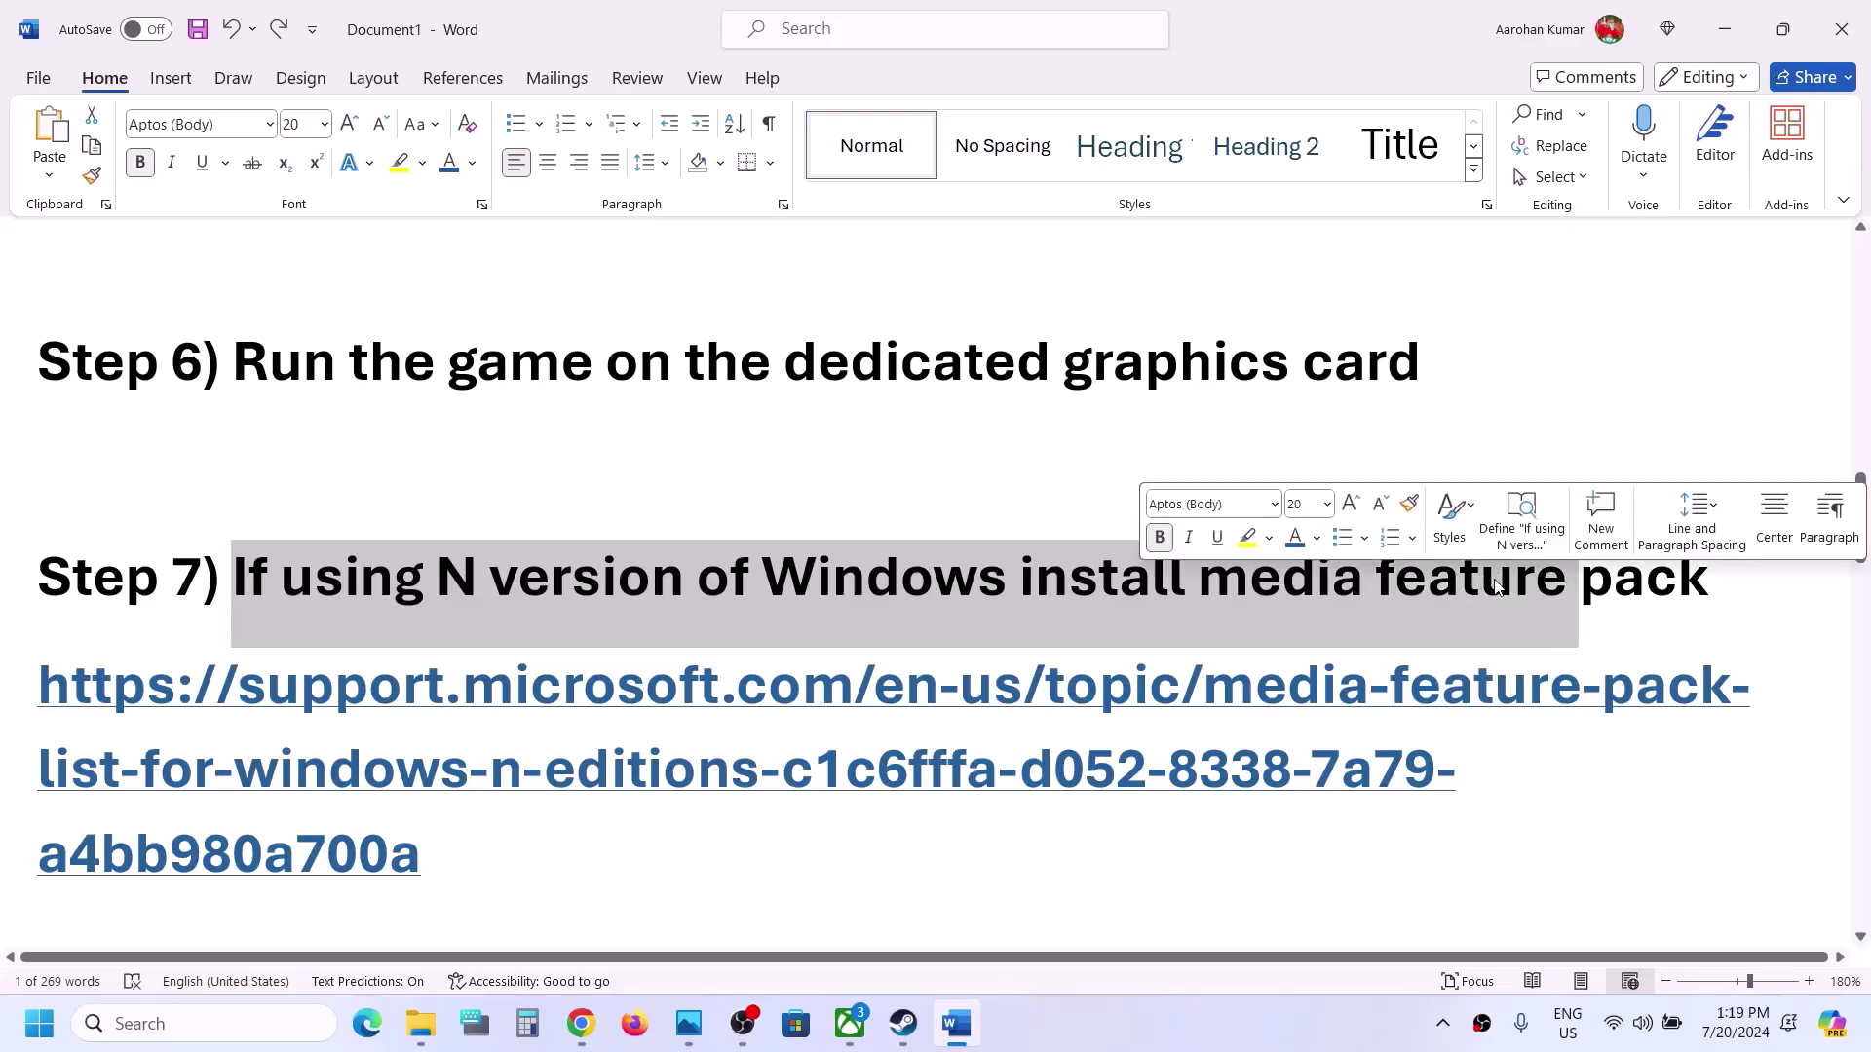
# Step: Copy the Microsoft support link under Step 7 and open it in a new Chrome tab
pyautogui.click(481, 867)
pyautogui.moveTo(484, 870); pyautogui.dragTo(8, 708)
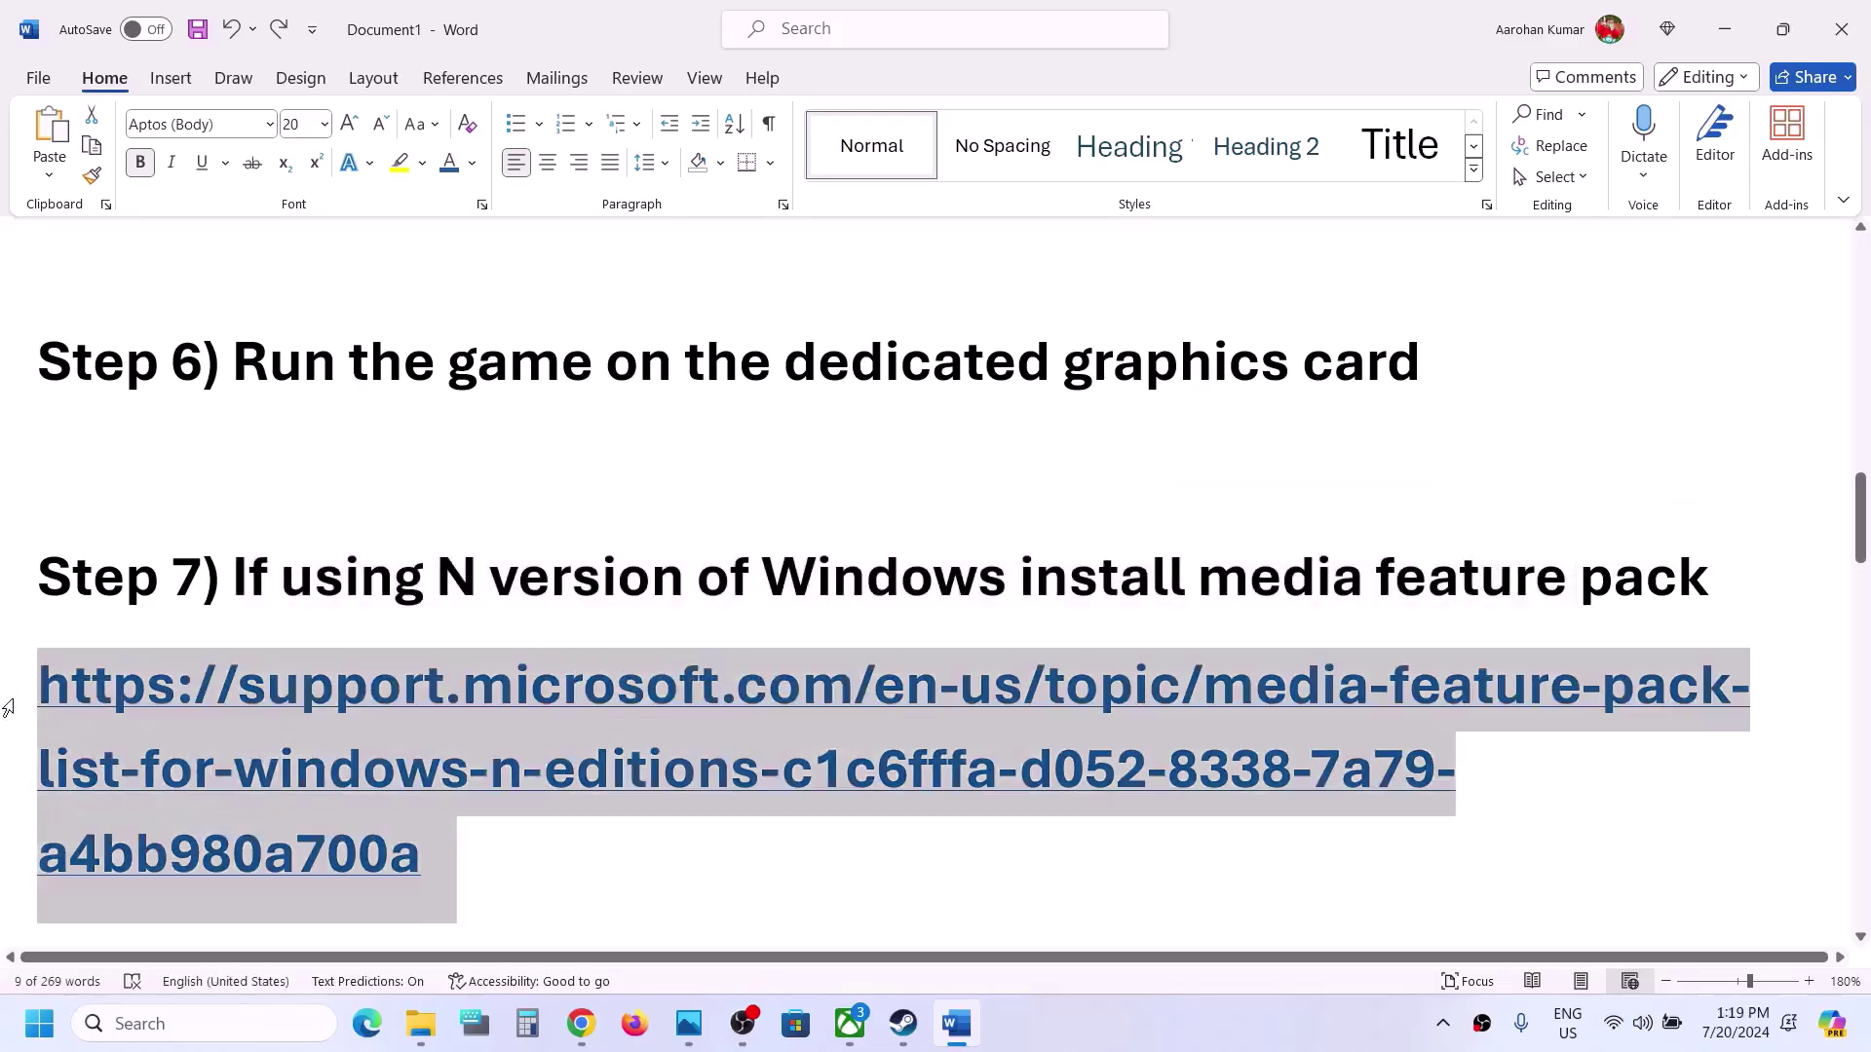
pyautogui.click(582, 1023)
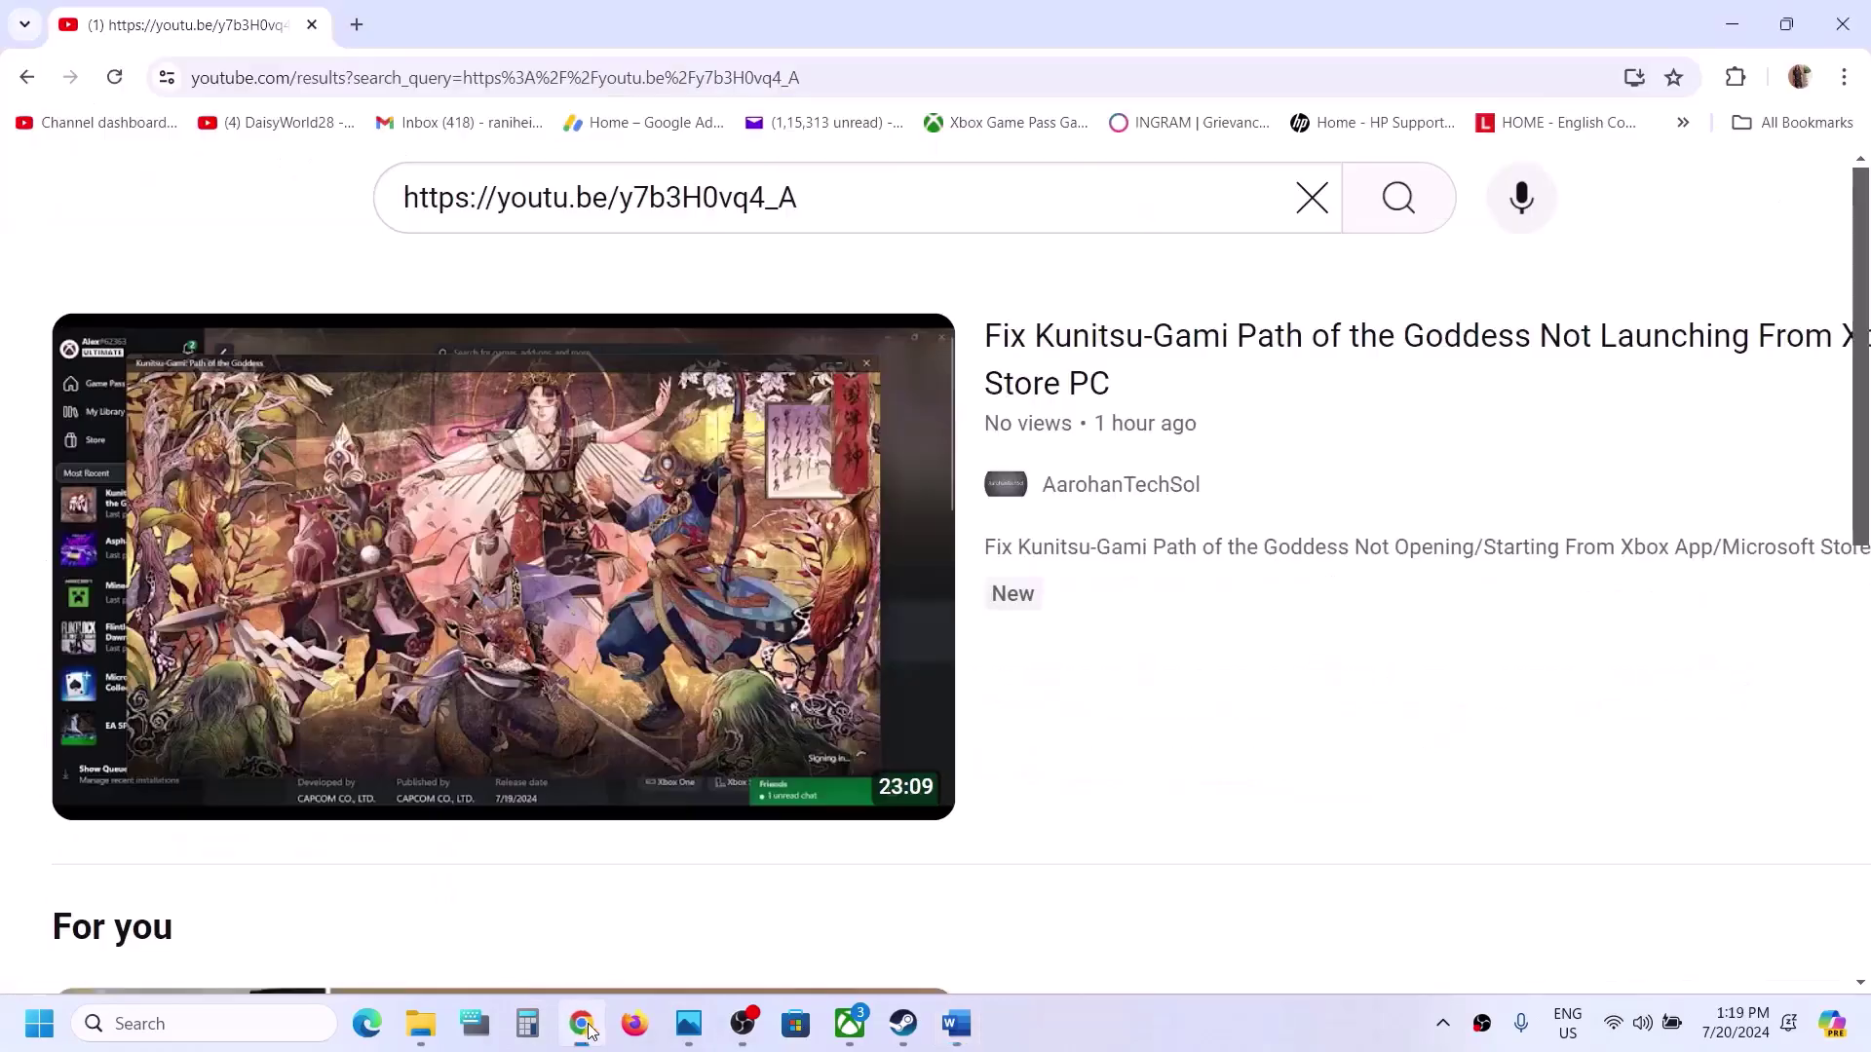
pyautogui.click(356, 25)
pyautogui.hotkey('ctrl', 'v')
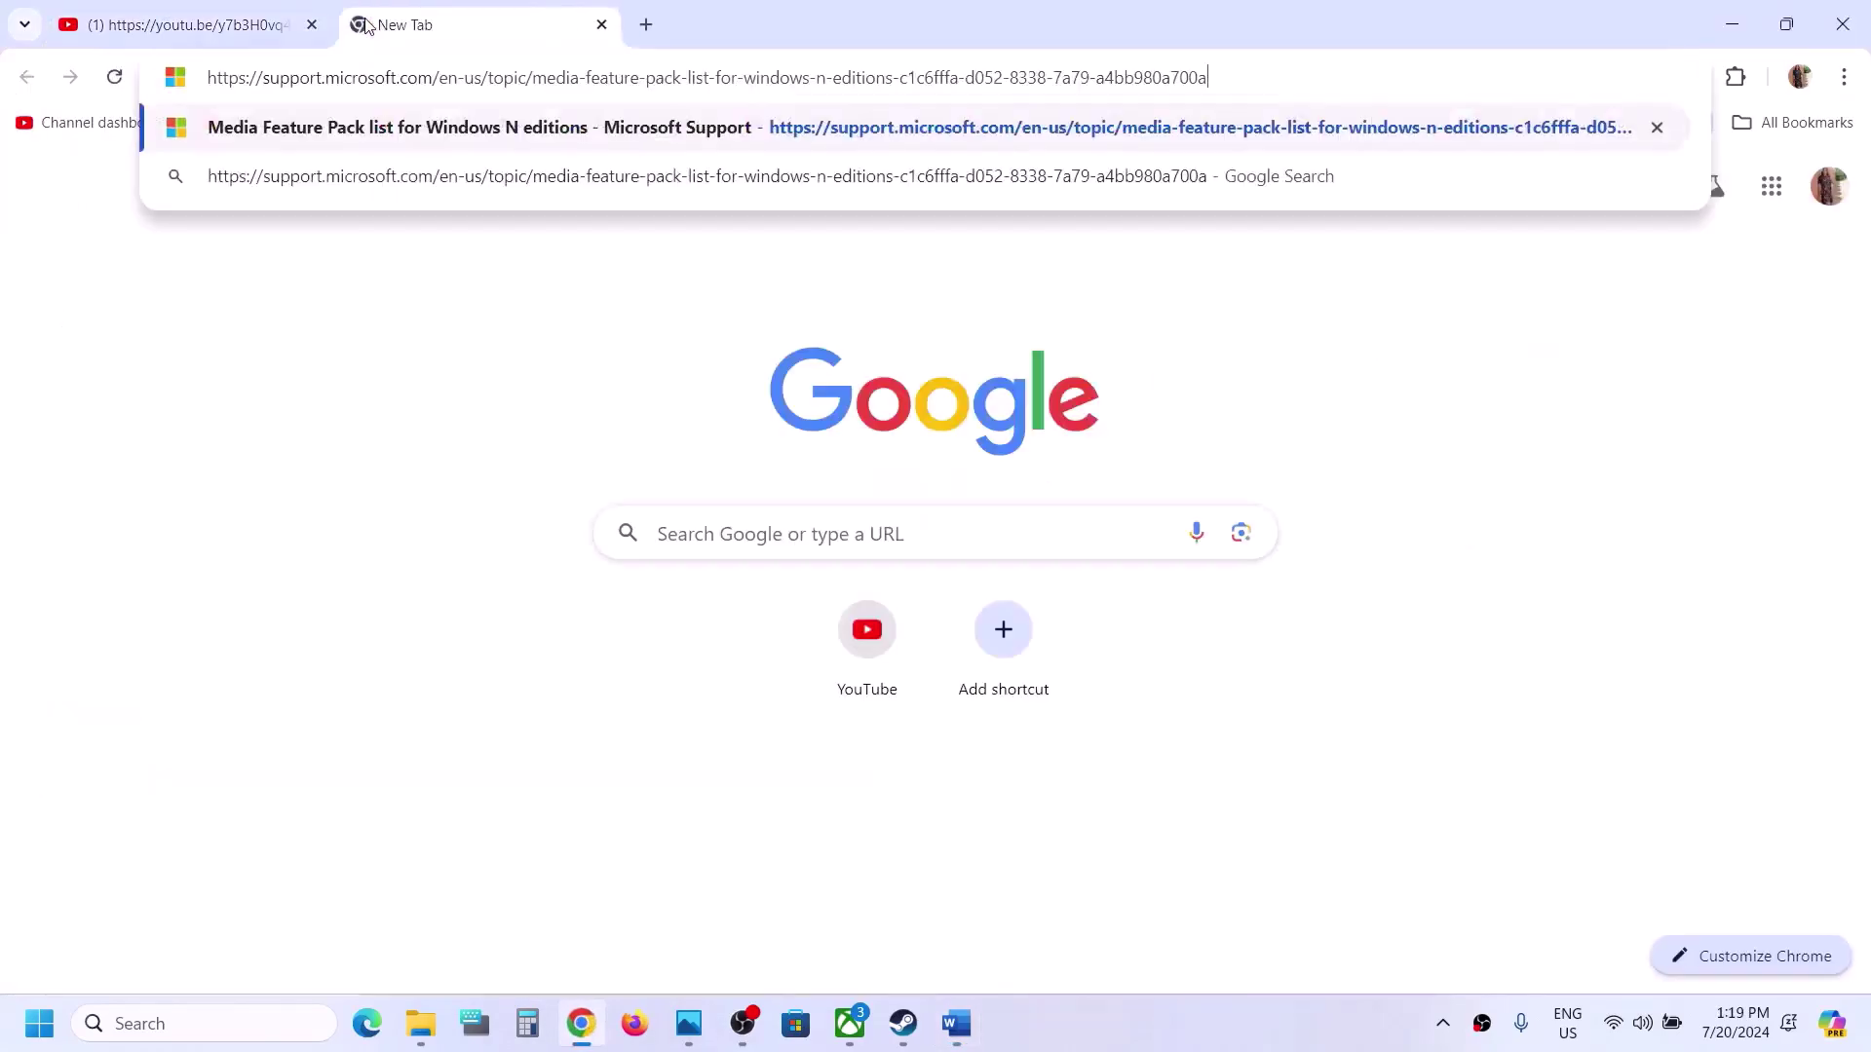
pyautogui.press('Return')
# Step: Find the Windows 10 N note in the article and highlight its settings path and the Media Feature Pack name
pyautogui.scroll(-8, 794, 458)
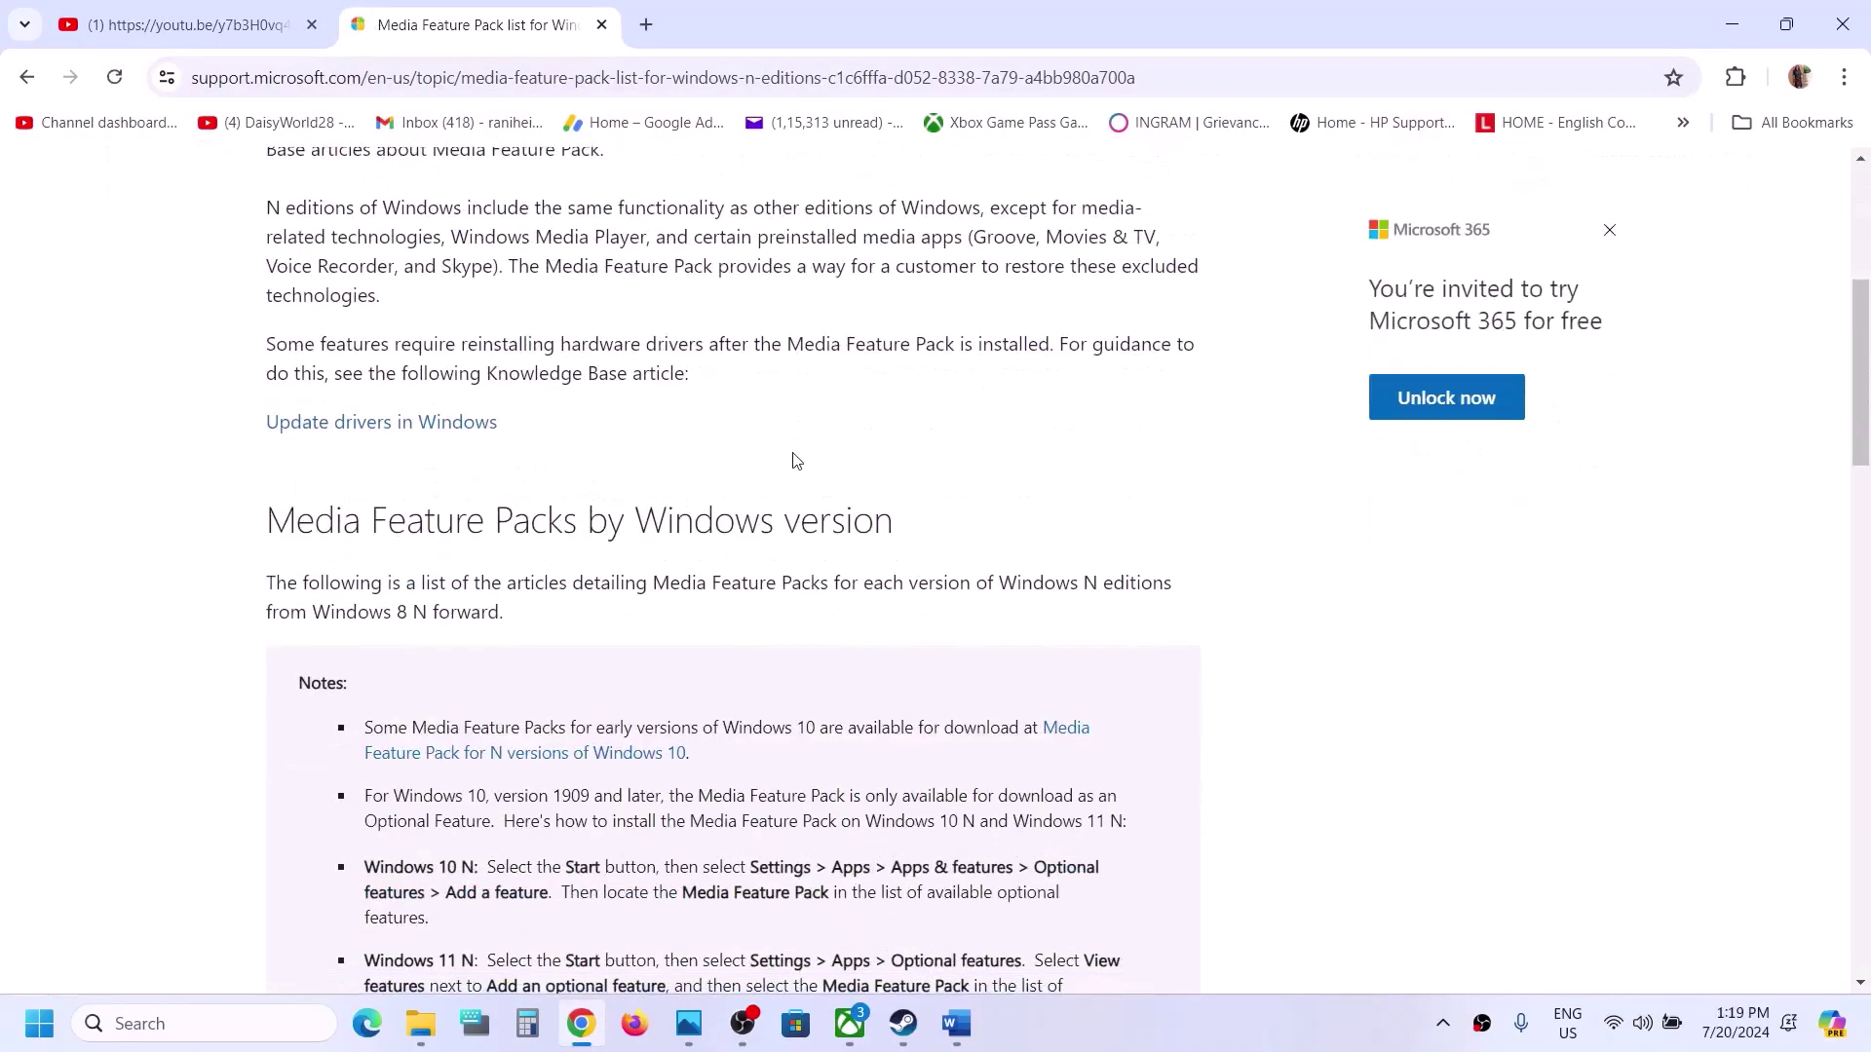
pyautogui.scroll(-1, 795, 459)
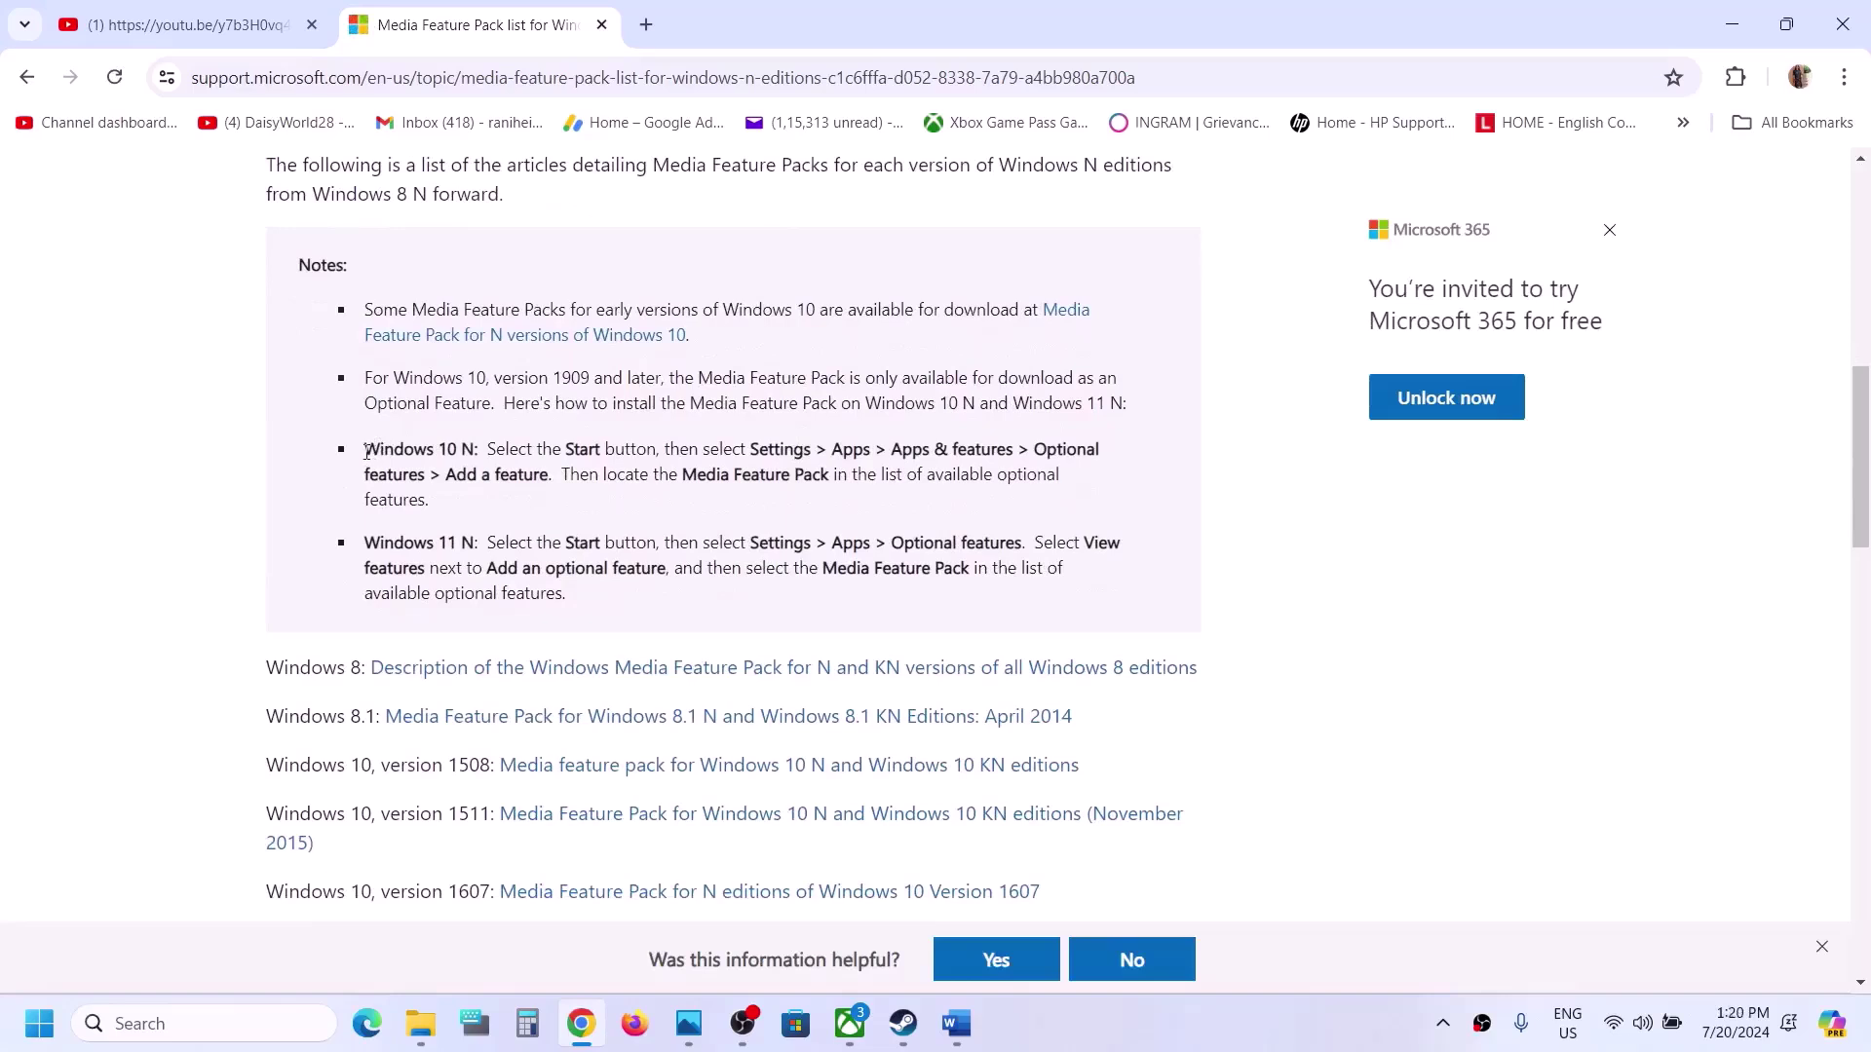
pyautogui.moveTo(367, 451); pyautogui.dragTo(475, 447)
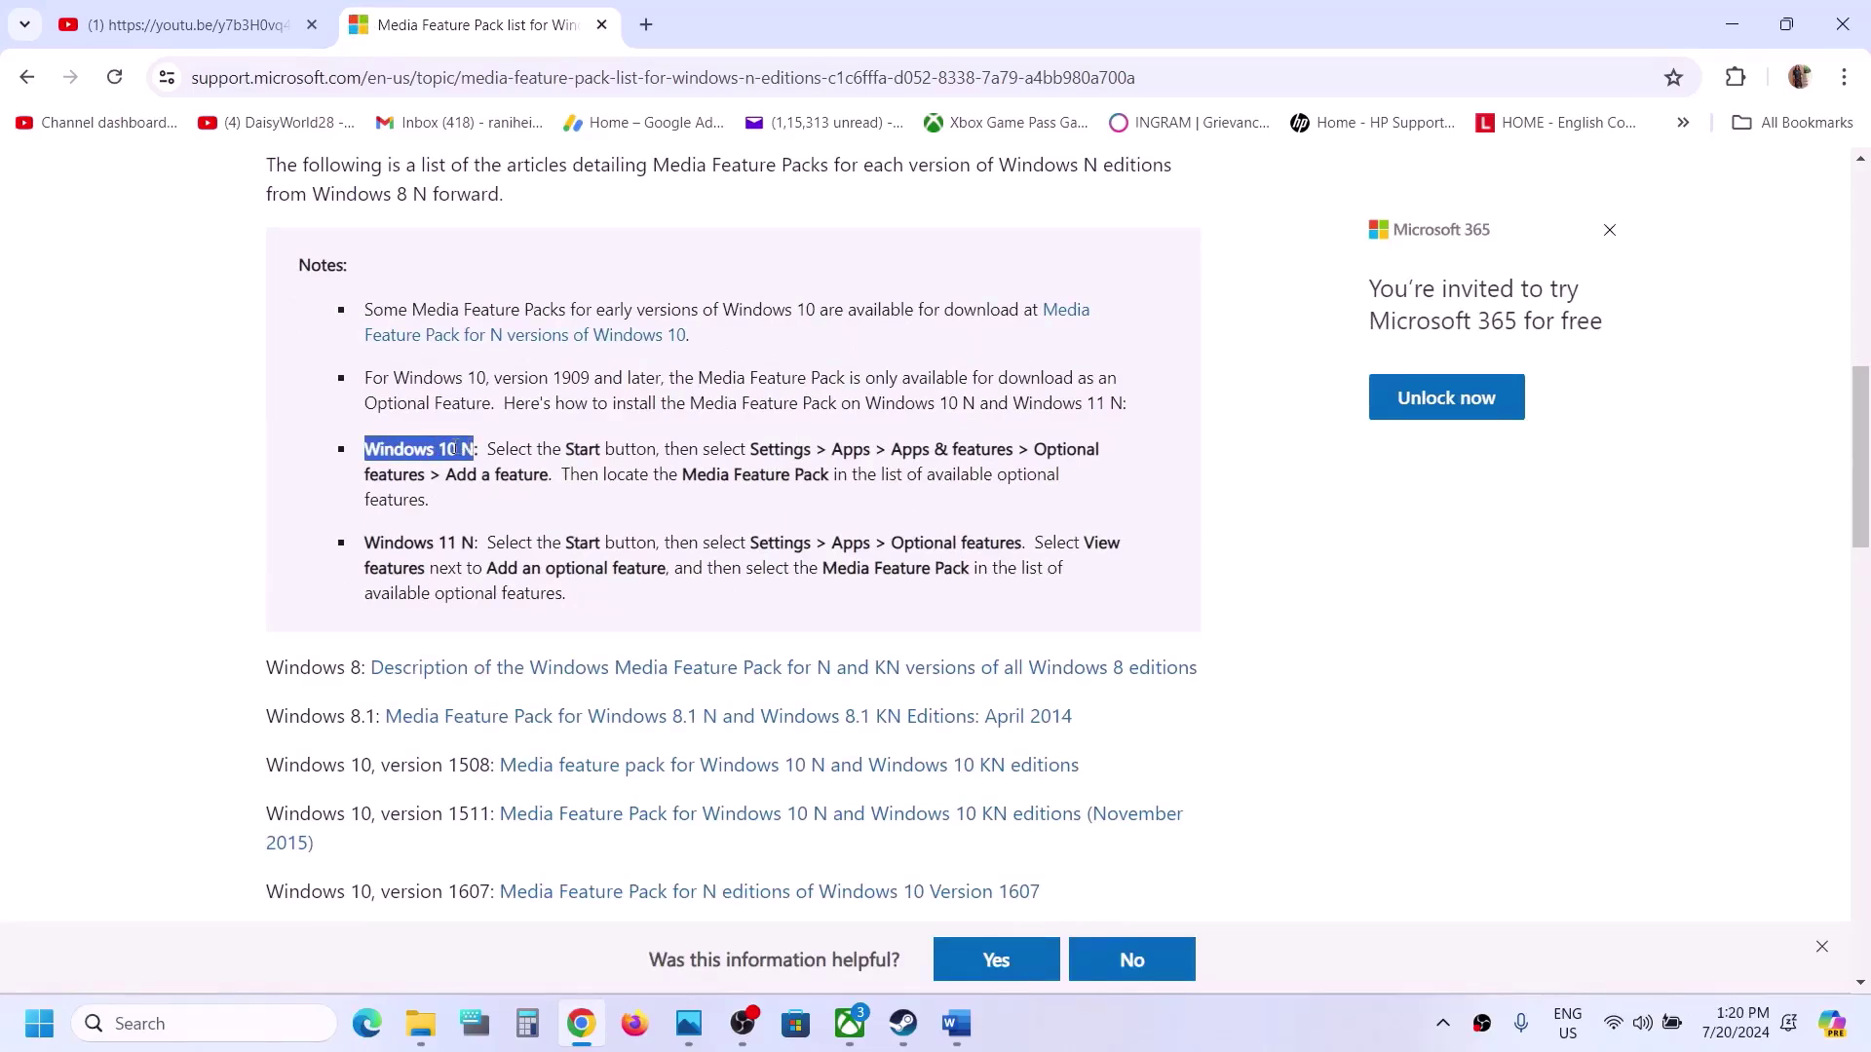
pyautogui.moveTo(759, 449); pyautogui.dragTo(548, 475)
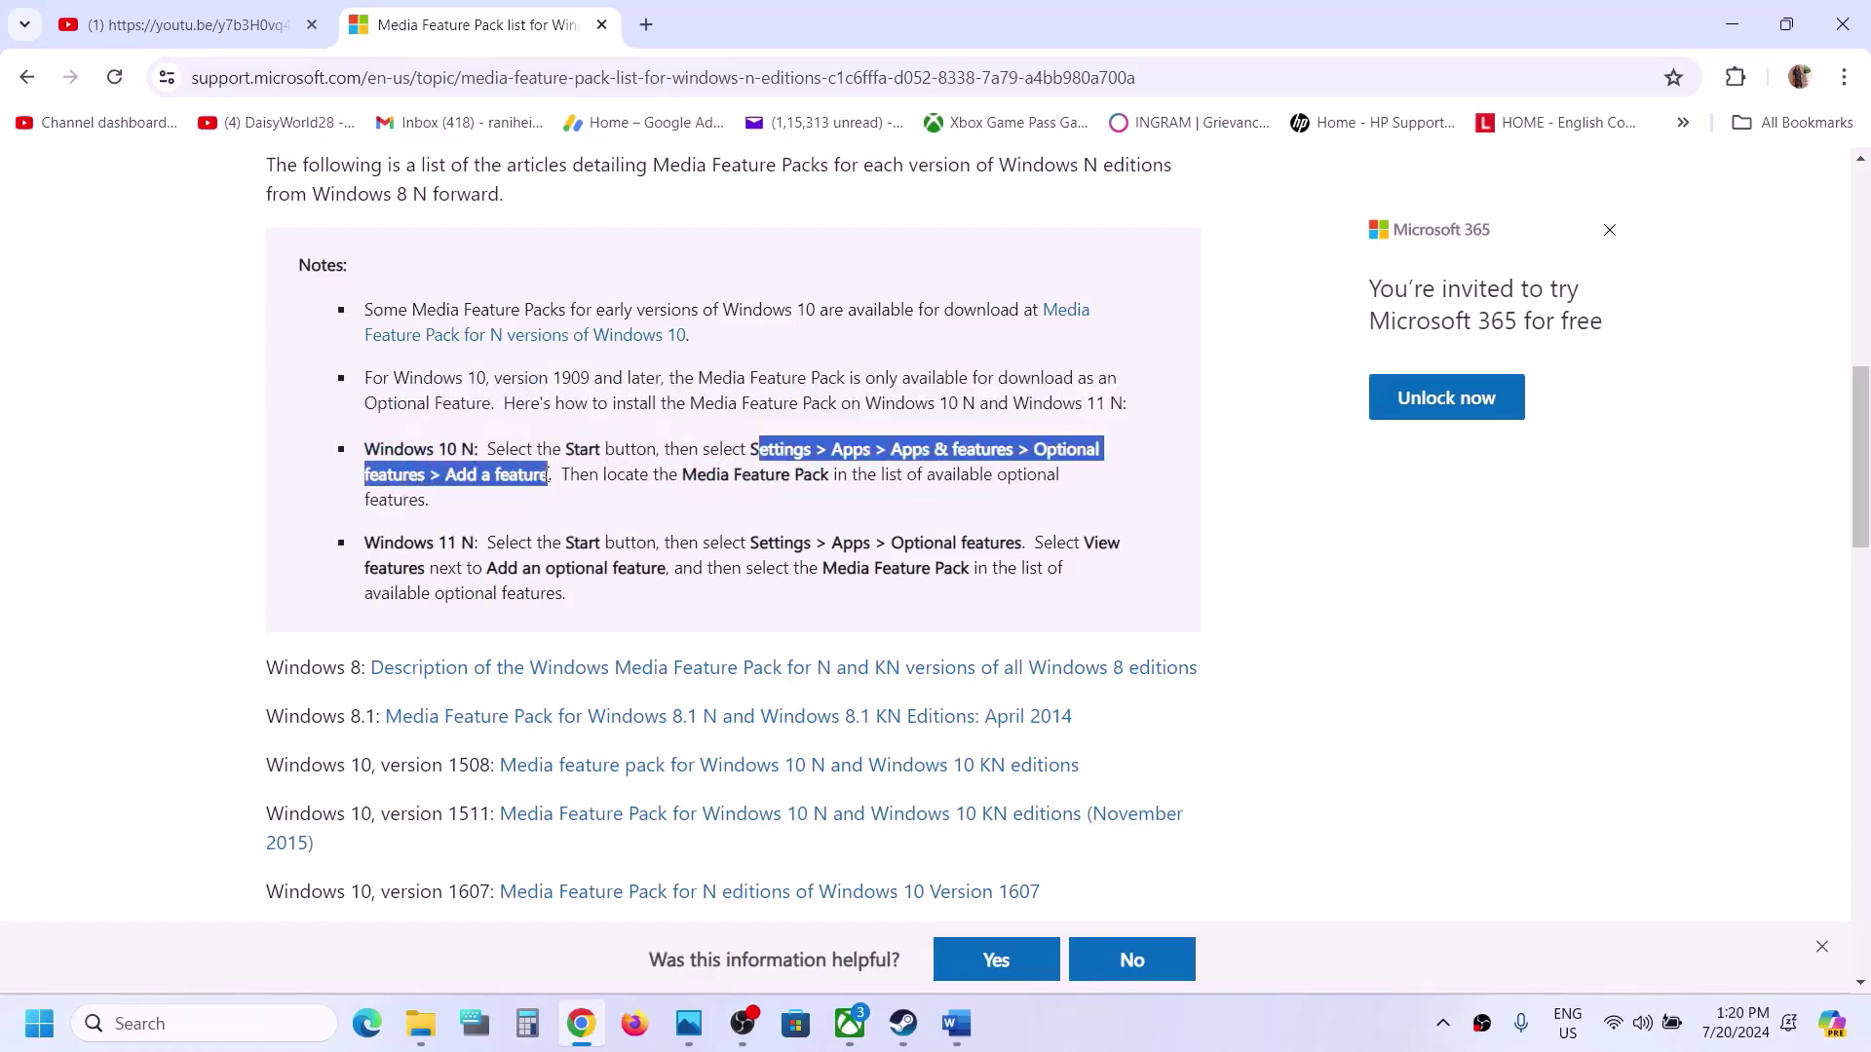
pyautogui.moveTo(683, 474); pyautogui.dragTo(835, 475)
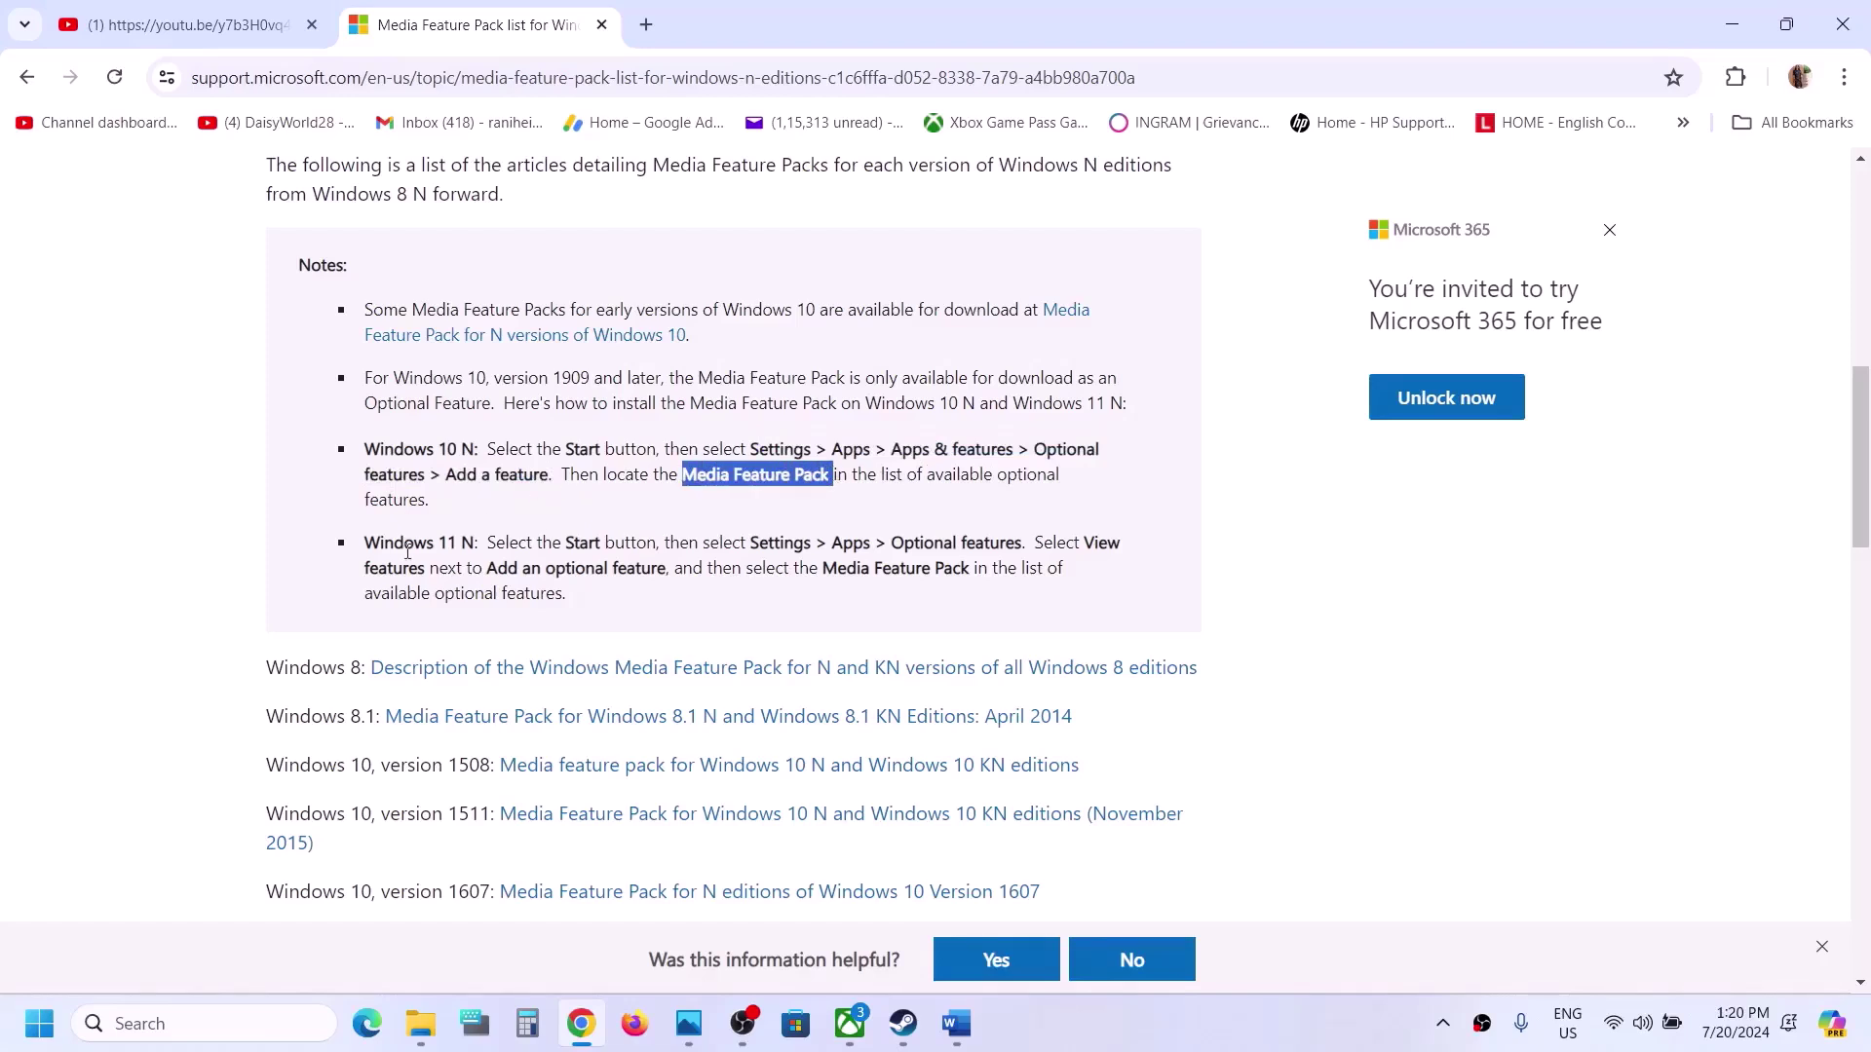
# Step: Highlight the Windows 11 N note's settings path, the optional feature wording and the Media Feature Pack part
pyautogui.moveTo(366, 543); pyautogui.dragTo(479, 541)
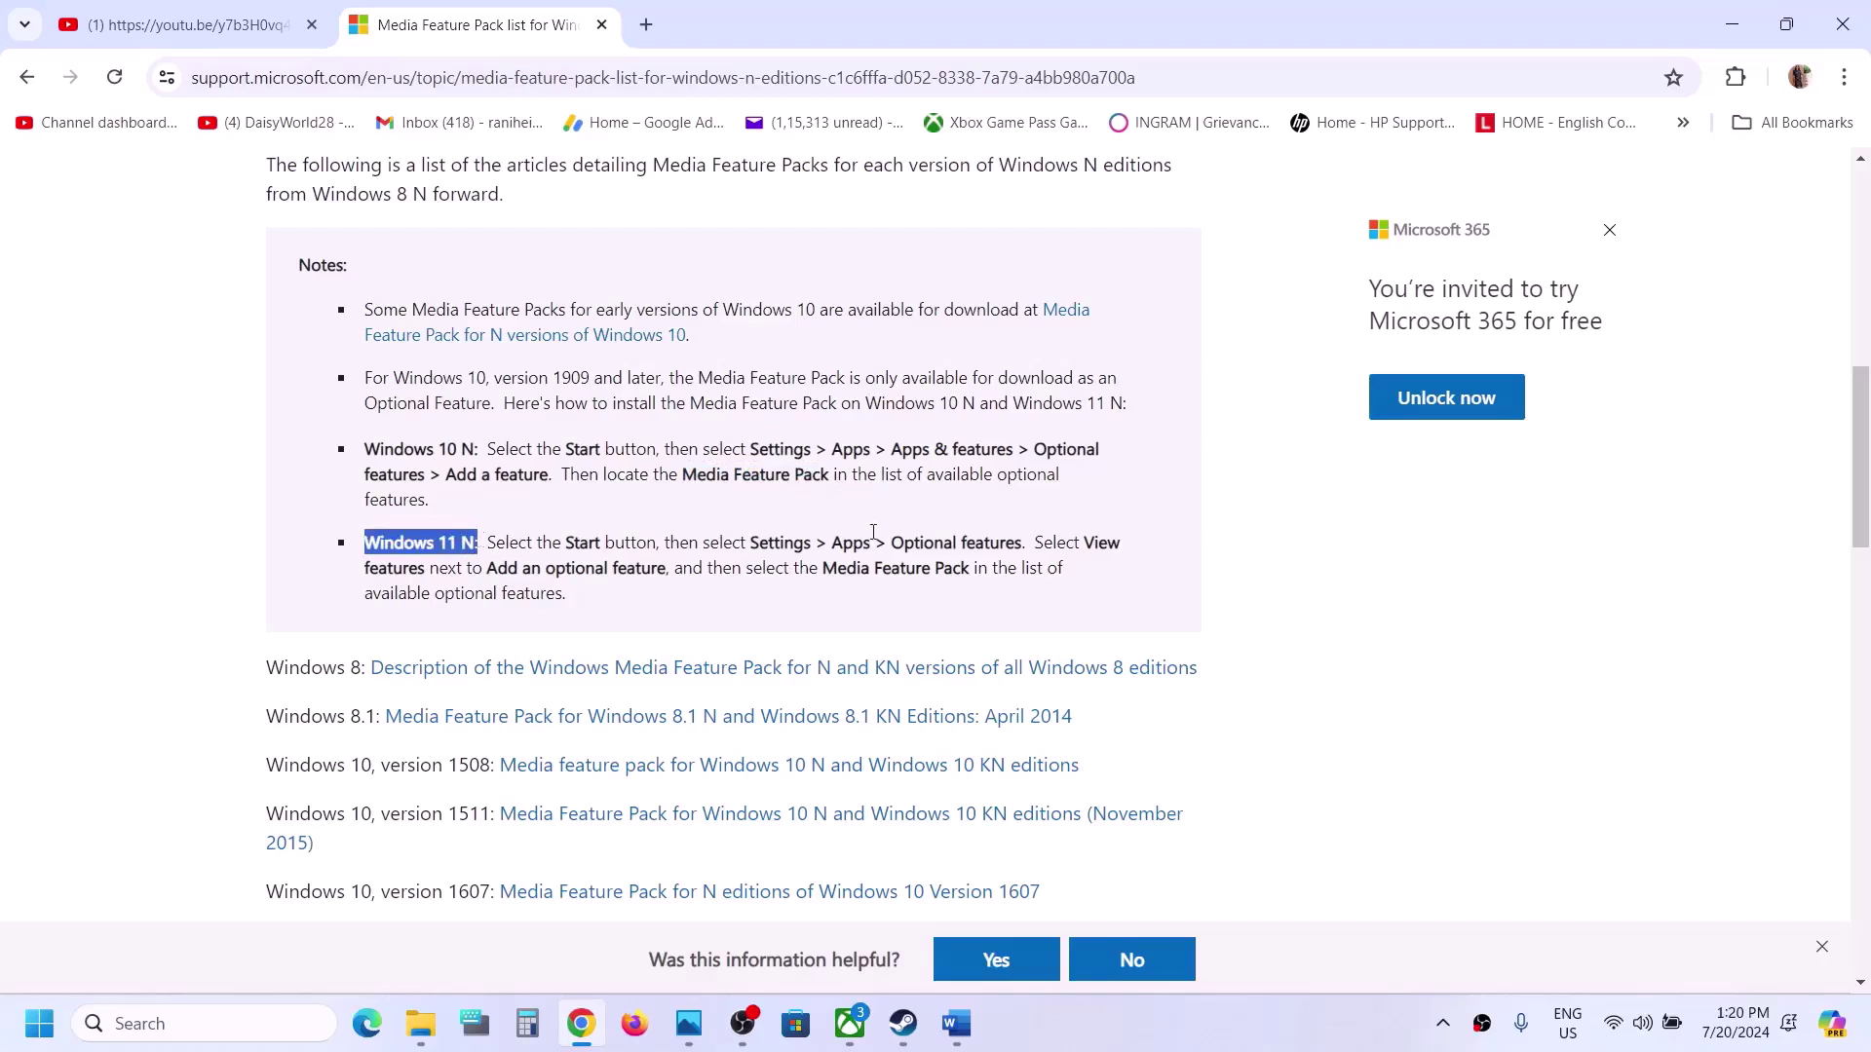
pyautogui.moveTo(760, 546); pyautogui.dragTo(979, 563)
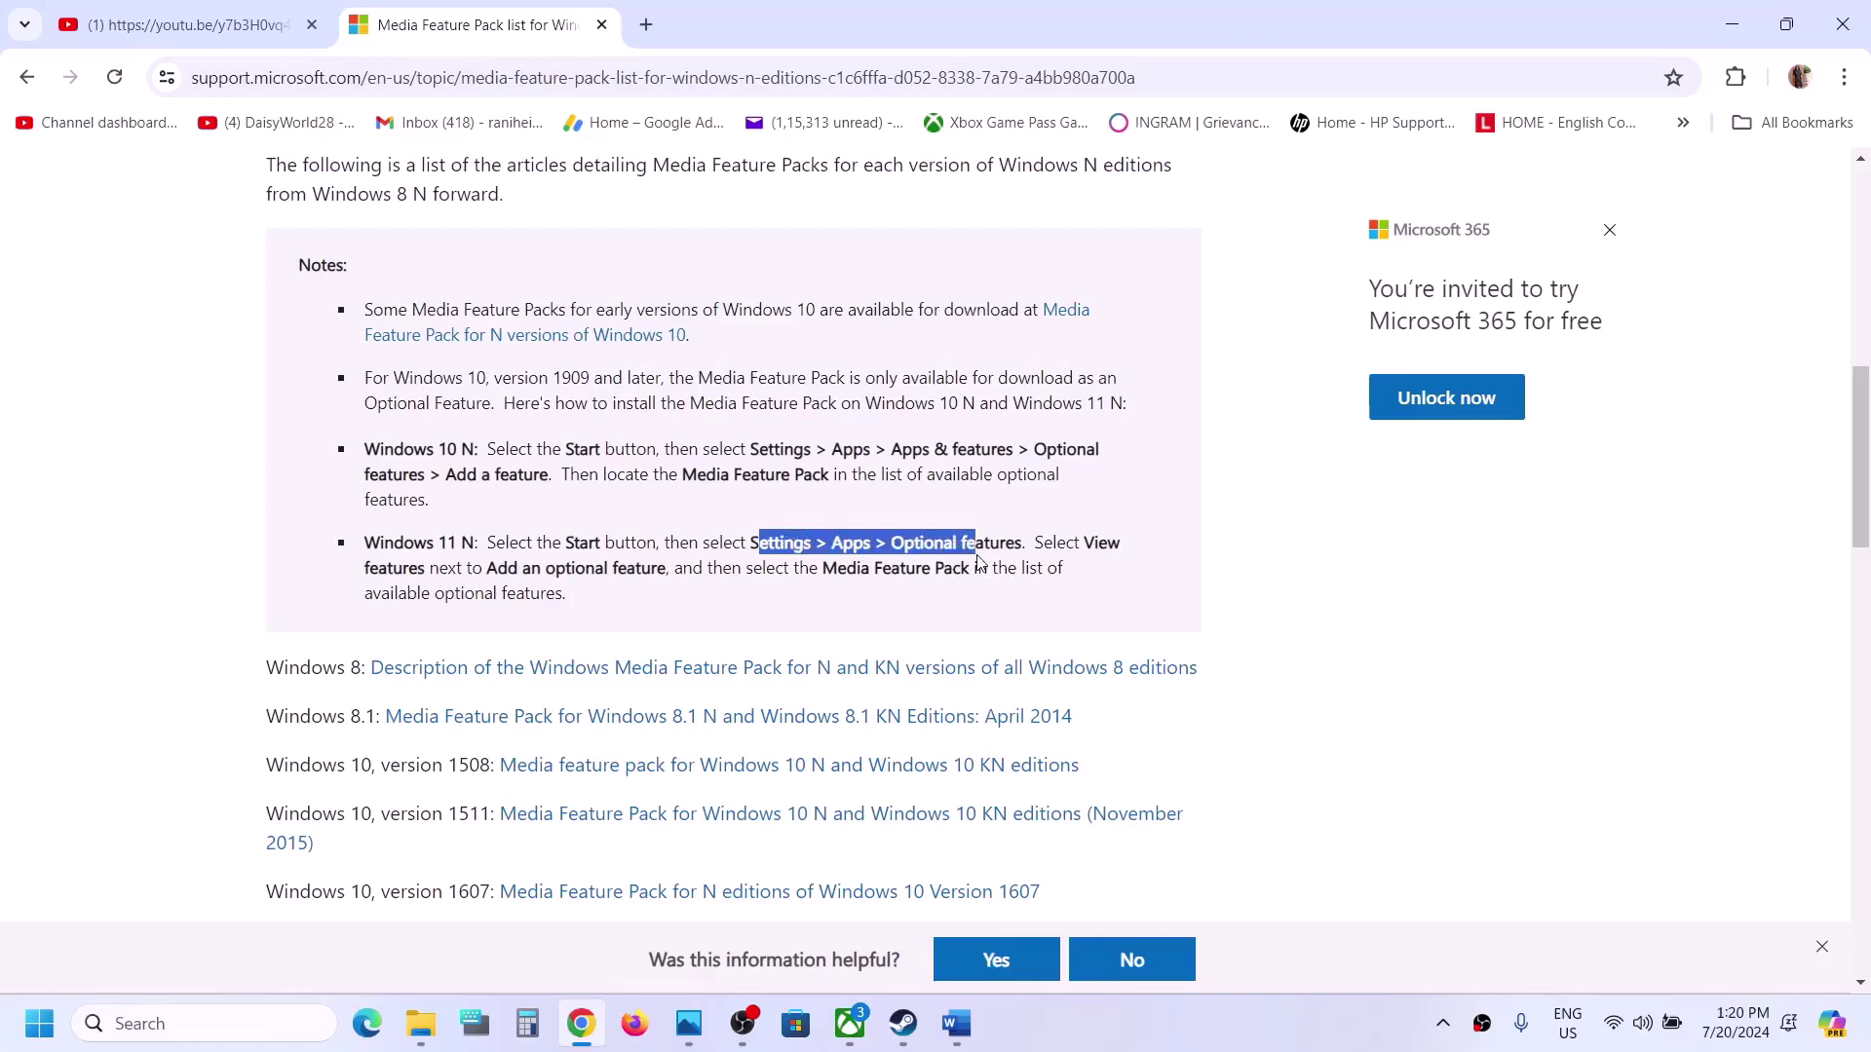
pyautogui.click(835, 548)
pyautogui.moveTo(767, 550); pyautogui.dragTo(1024, 545)
pyautogui.moveTo(510, 570); pyautogui.dragTo(651, 570)
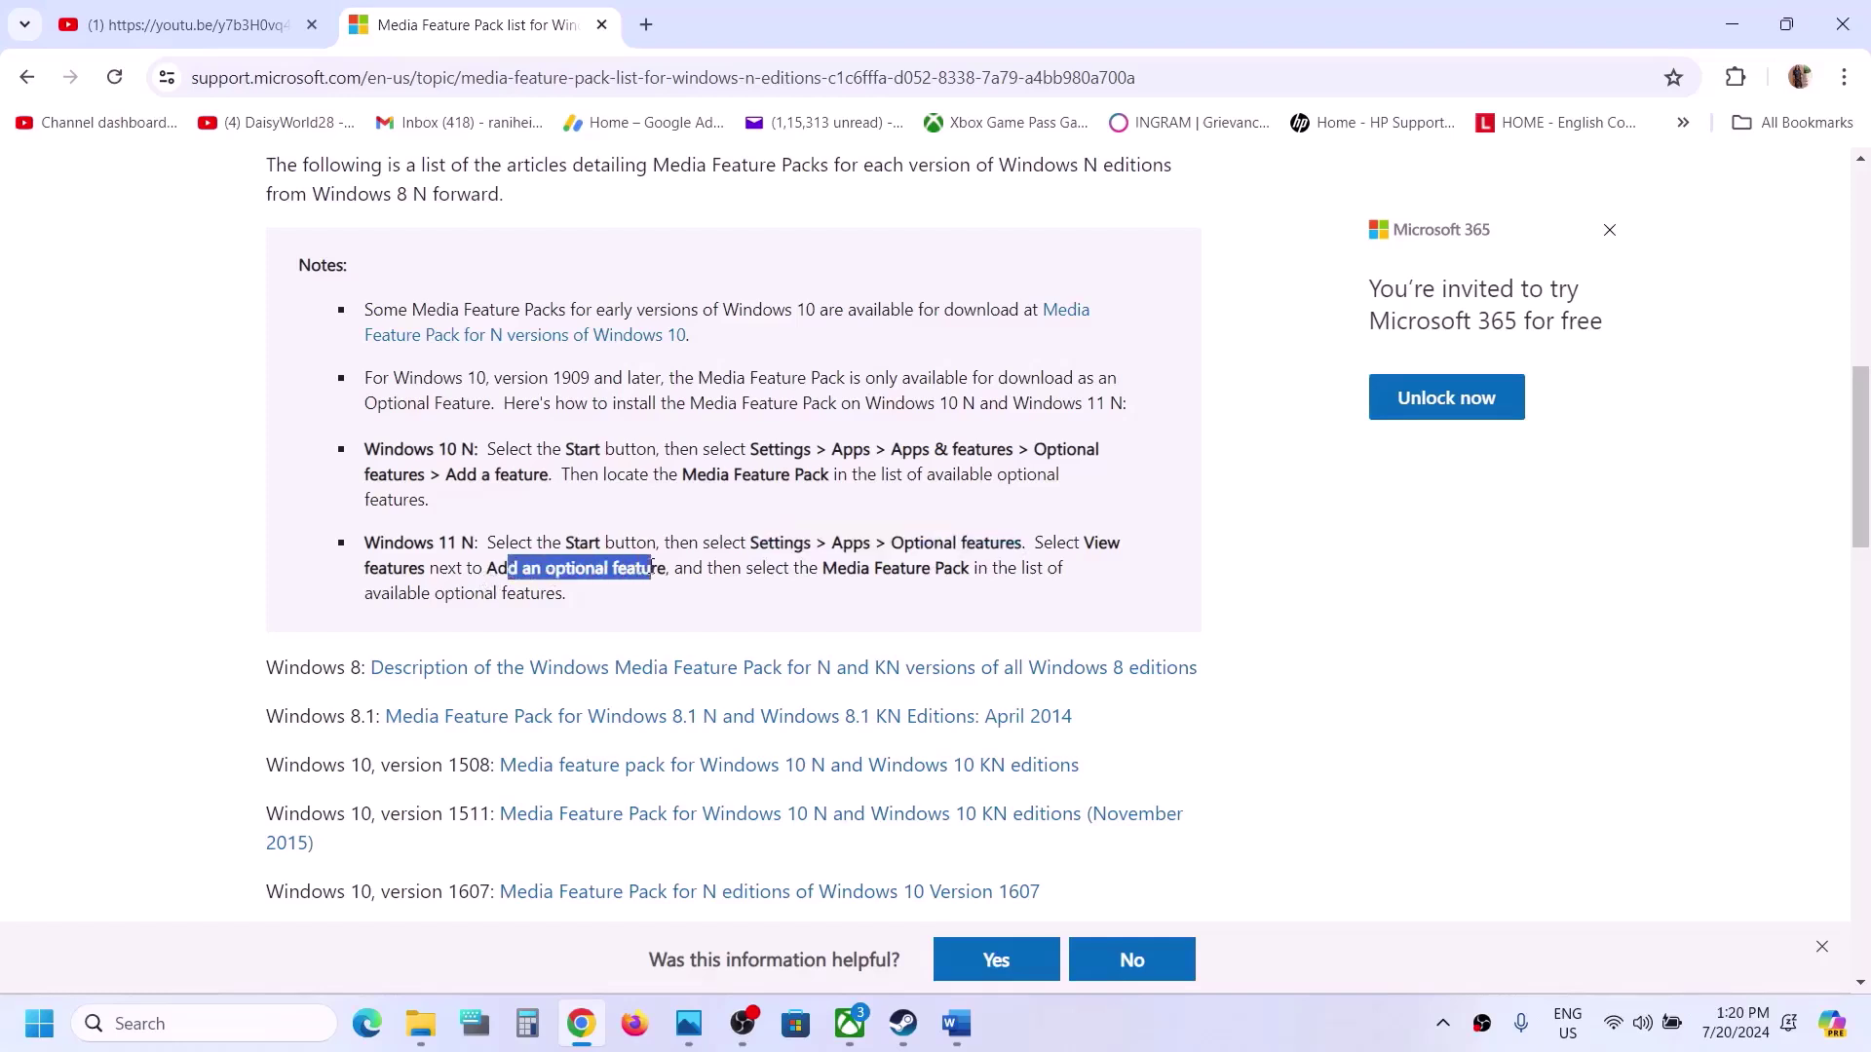
pyautogui.moveTo(847, 570); pyautogui.dragTo(968, 554)
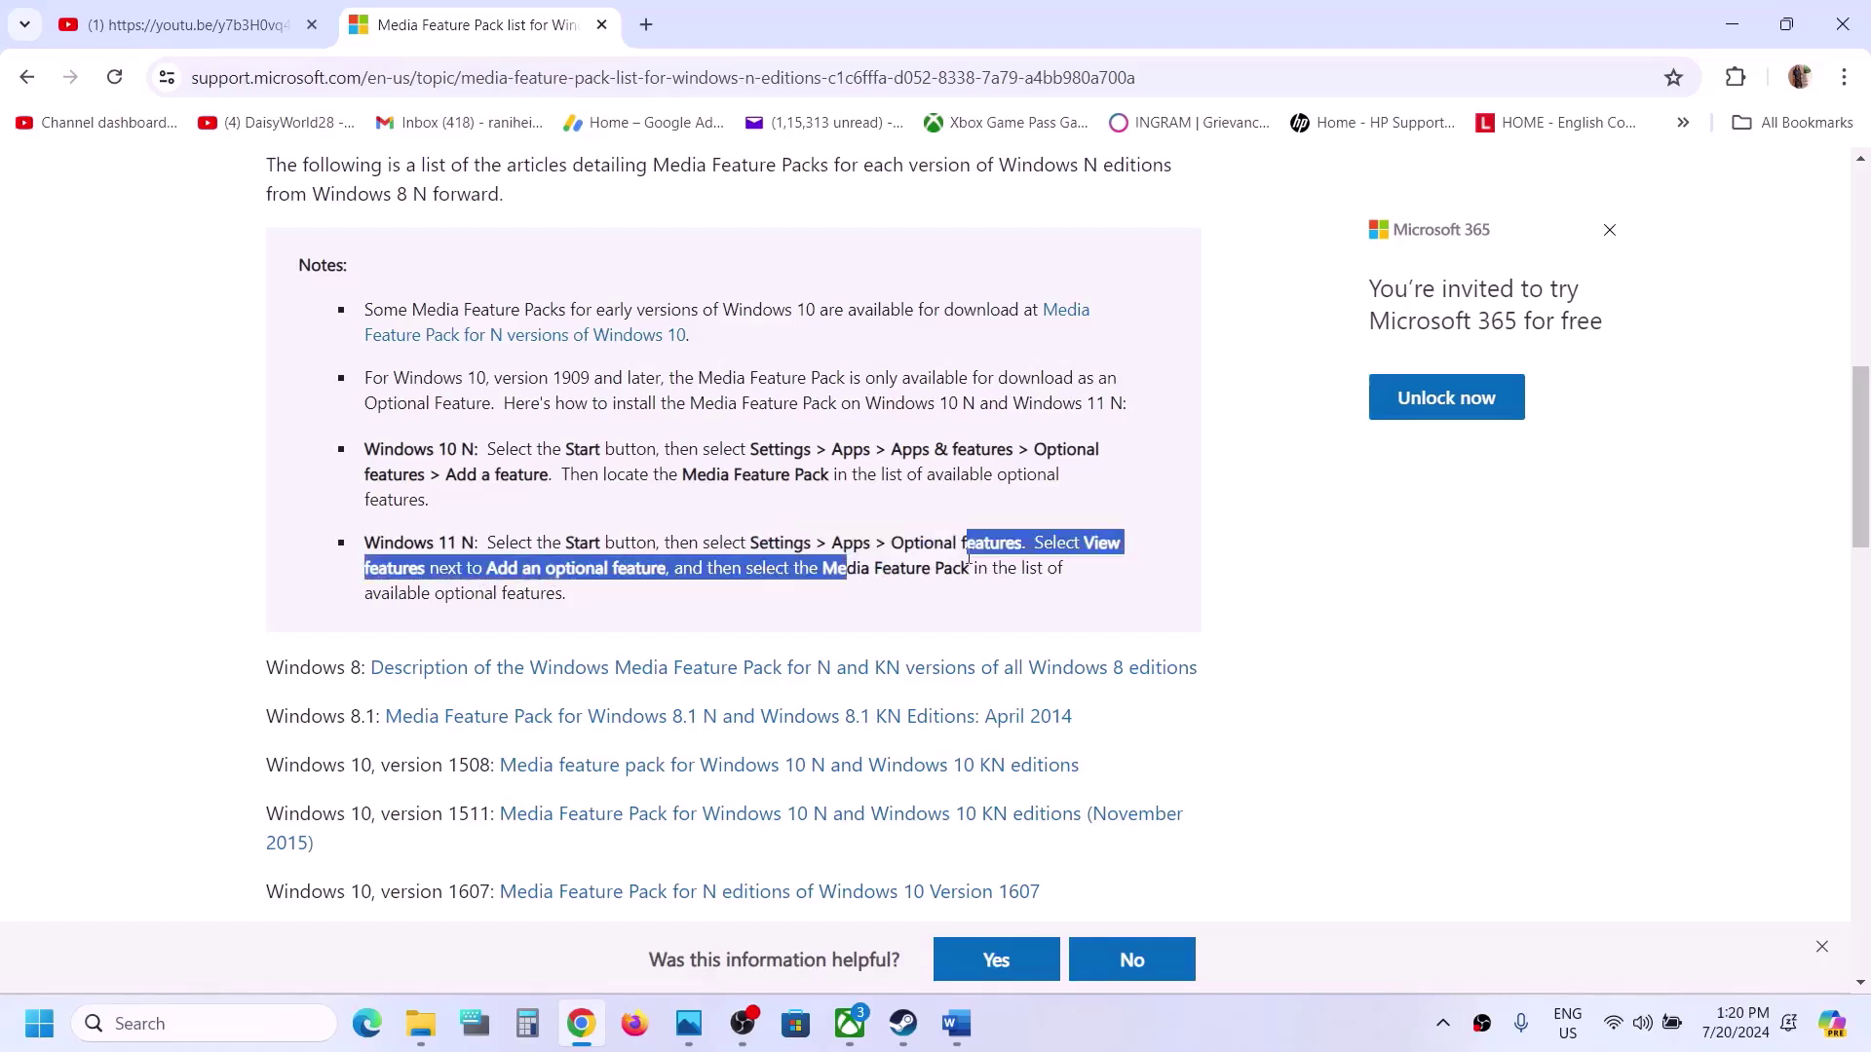
pyautogui.click(668, 578)
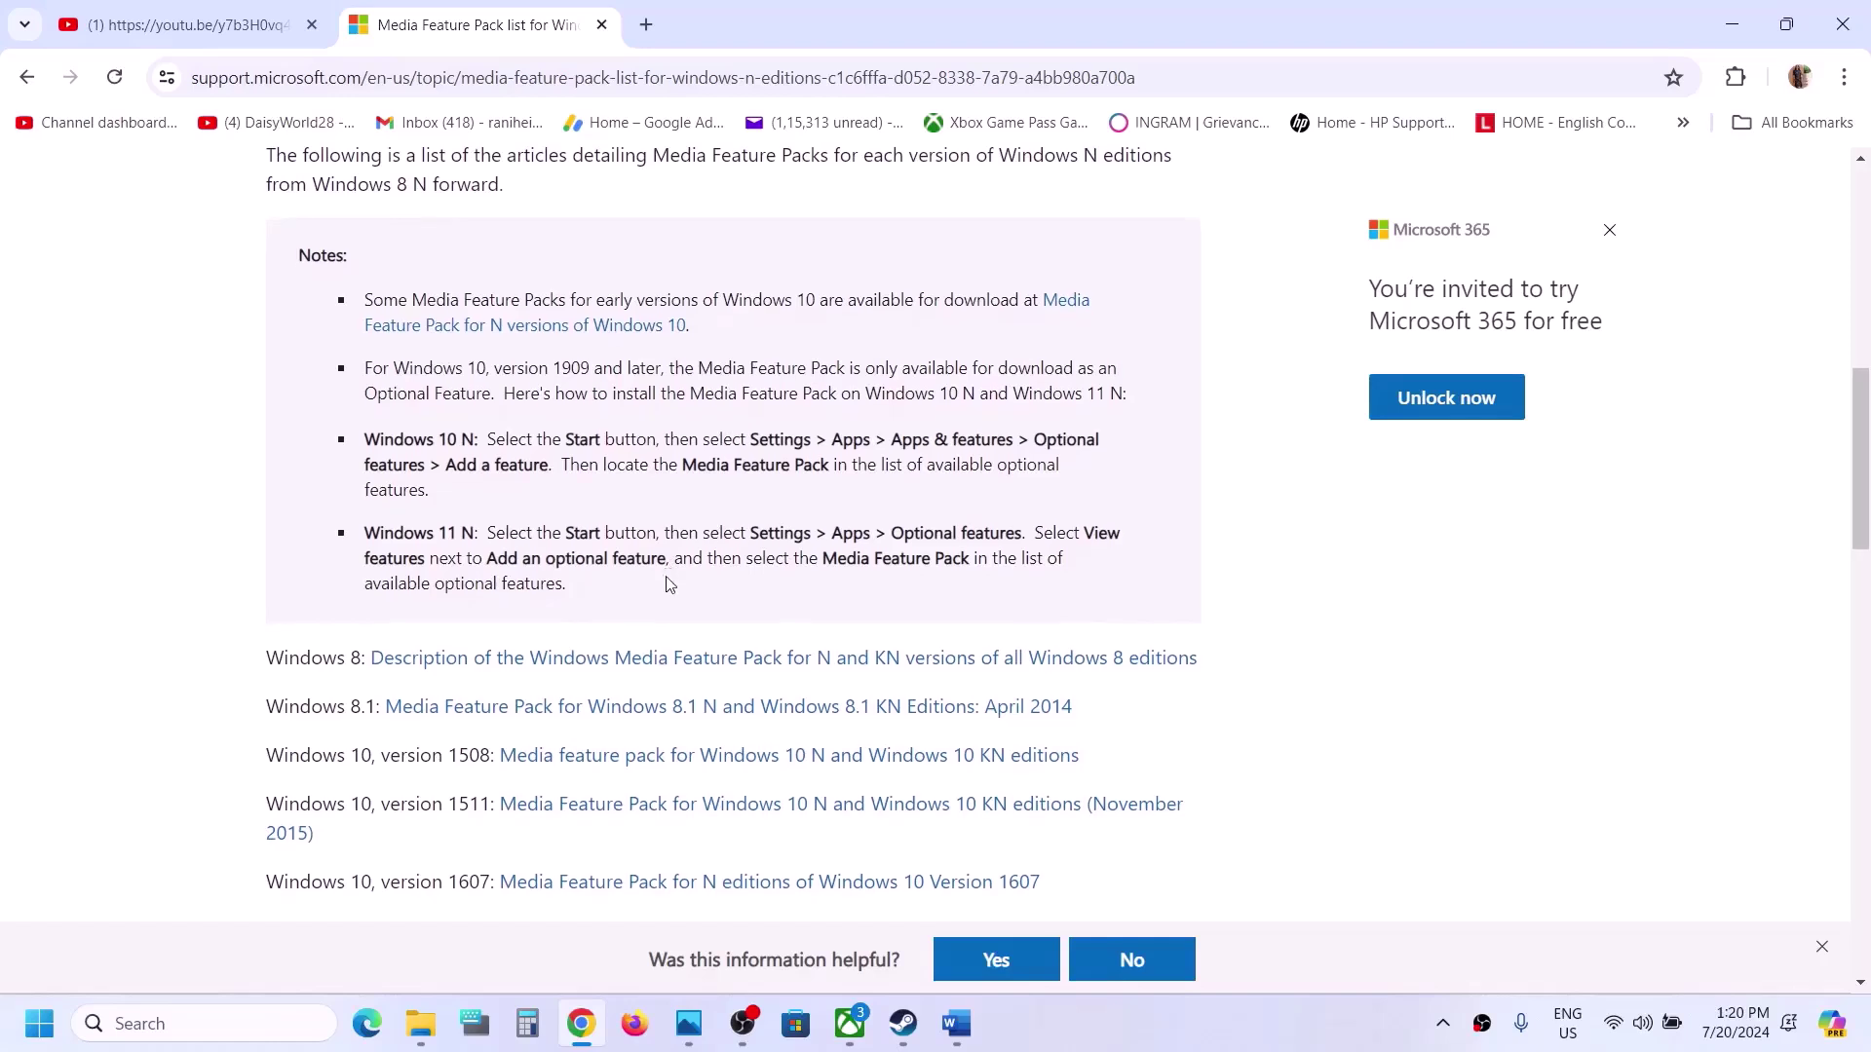
# Step: Open the linked Media Feature Pack download page for N versions of Windows 10 and show its available editions
pyautogui.scroll(2, 667, 579)
pyautogui.click(604, 517)
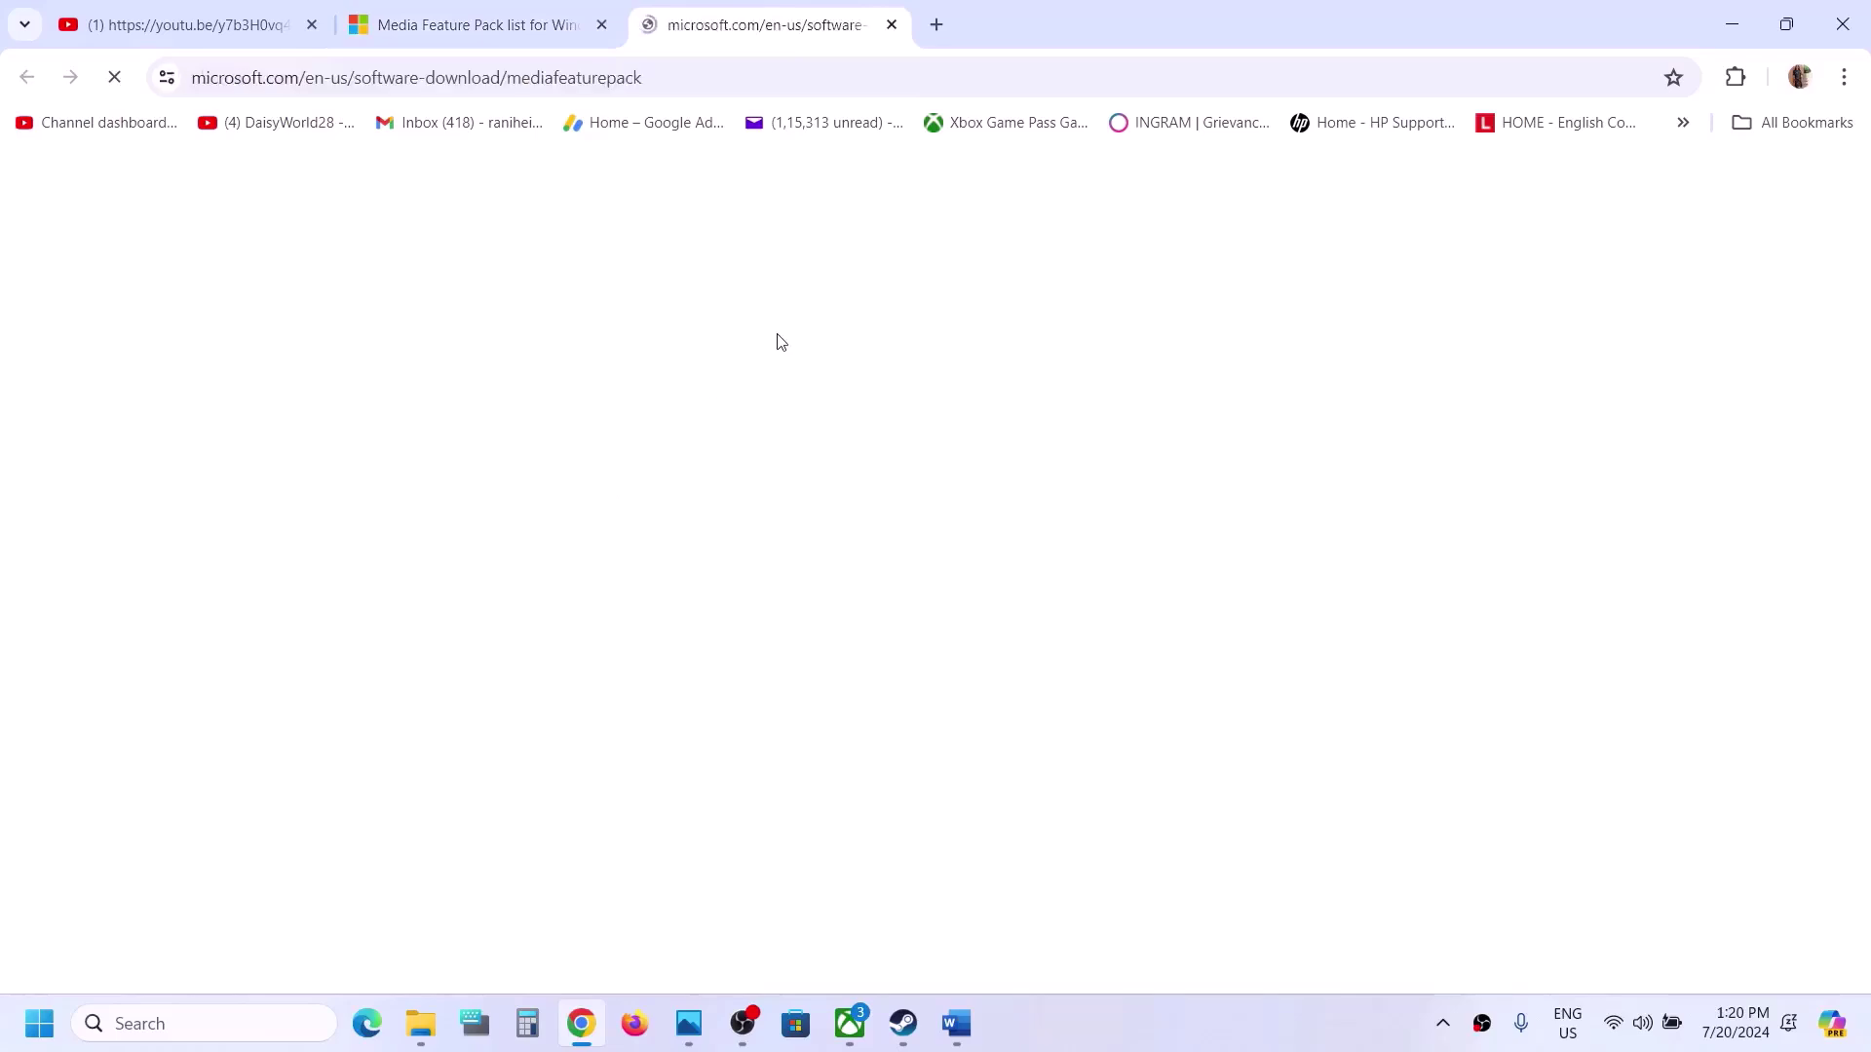
pyautogui.click(488, 25)
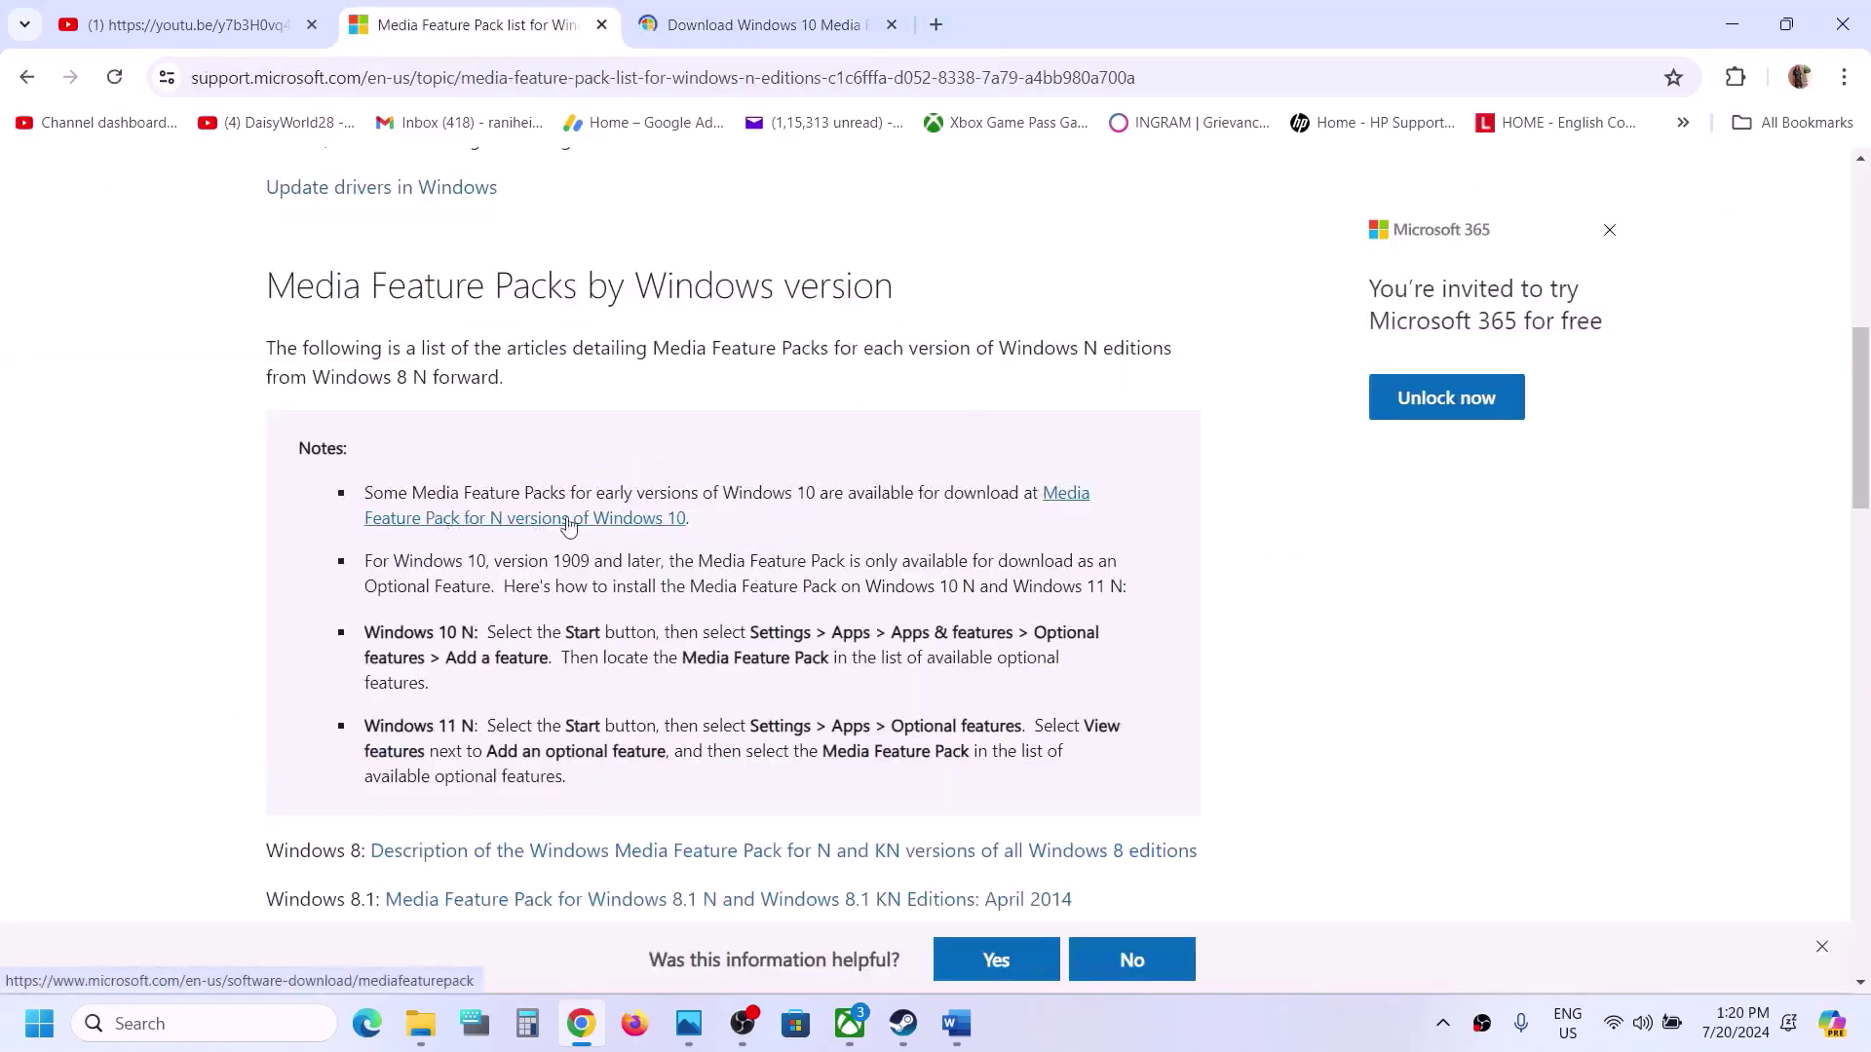
pyautogui.click(779, 10)
pyautogui.scroll(-8, 673, 576)
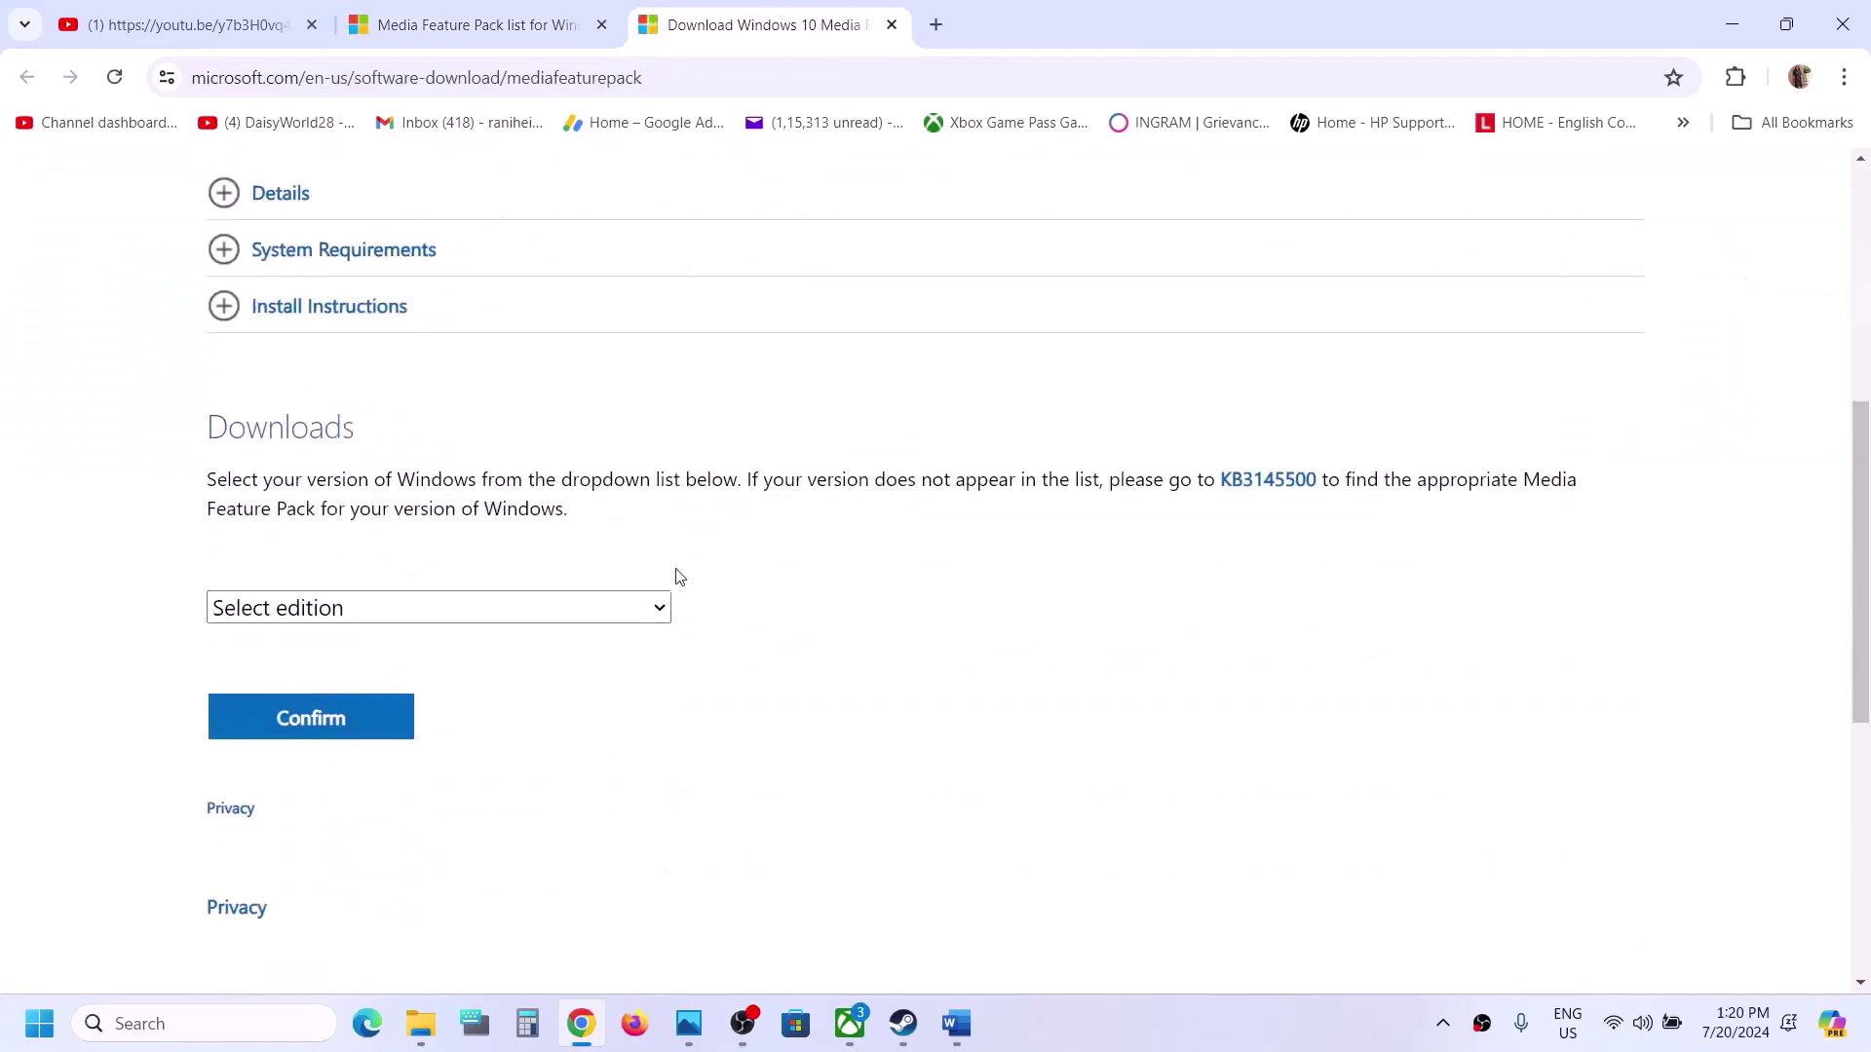
pyautogui.click(606, 390)
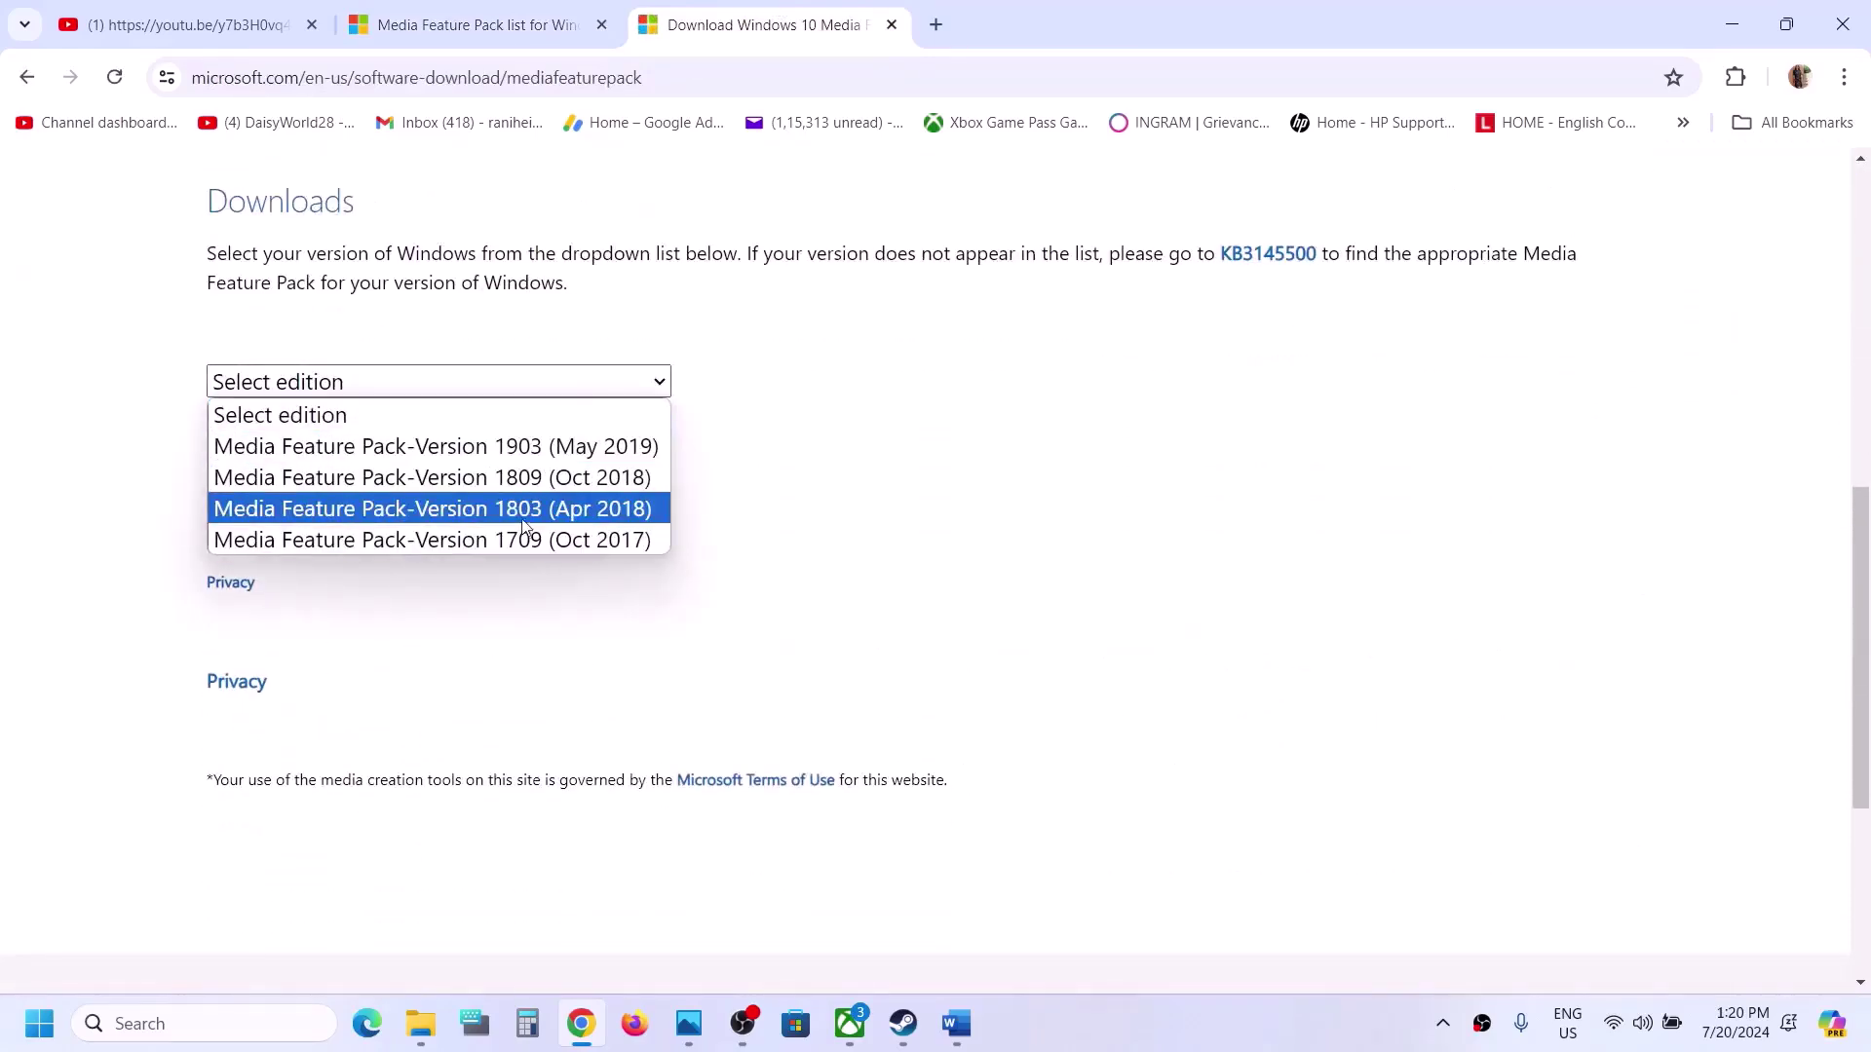
# Step: Choose Media Feature Pack-Version 1903 (May 2019) as the edition and confirm it to request the download links
pyautogui.click(776, 388)
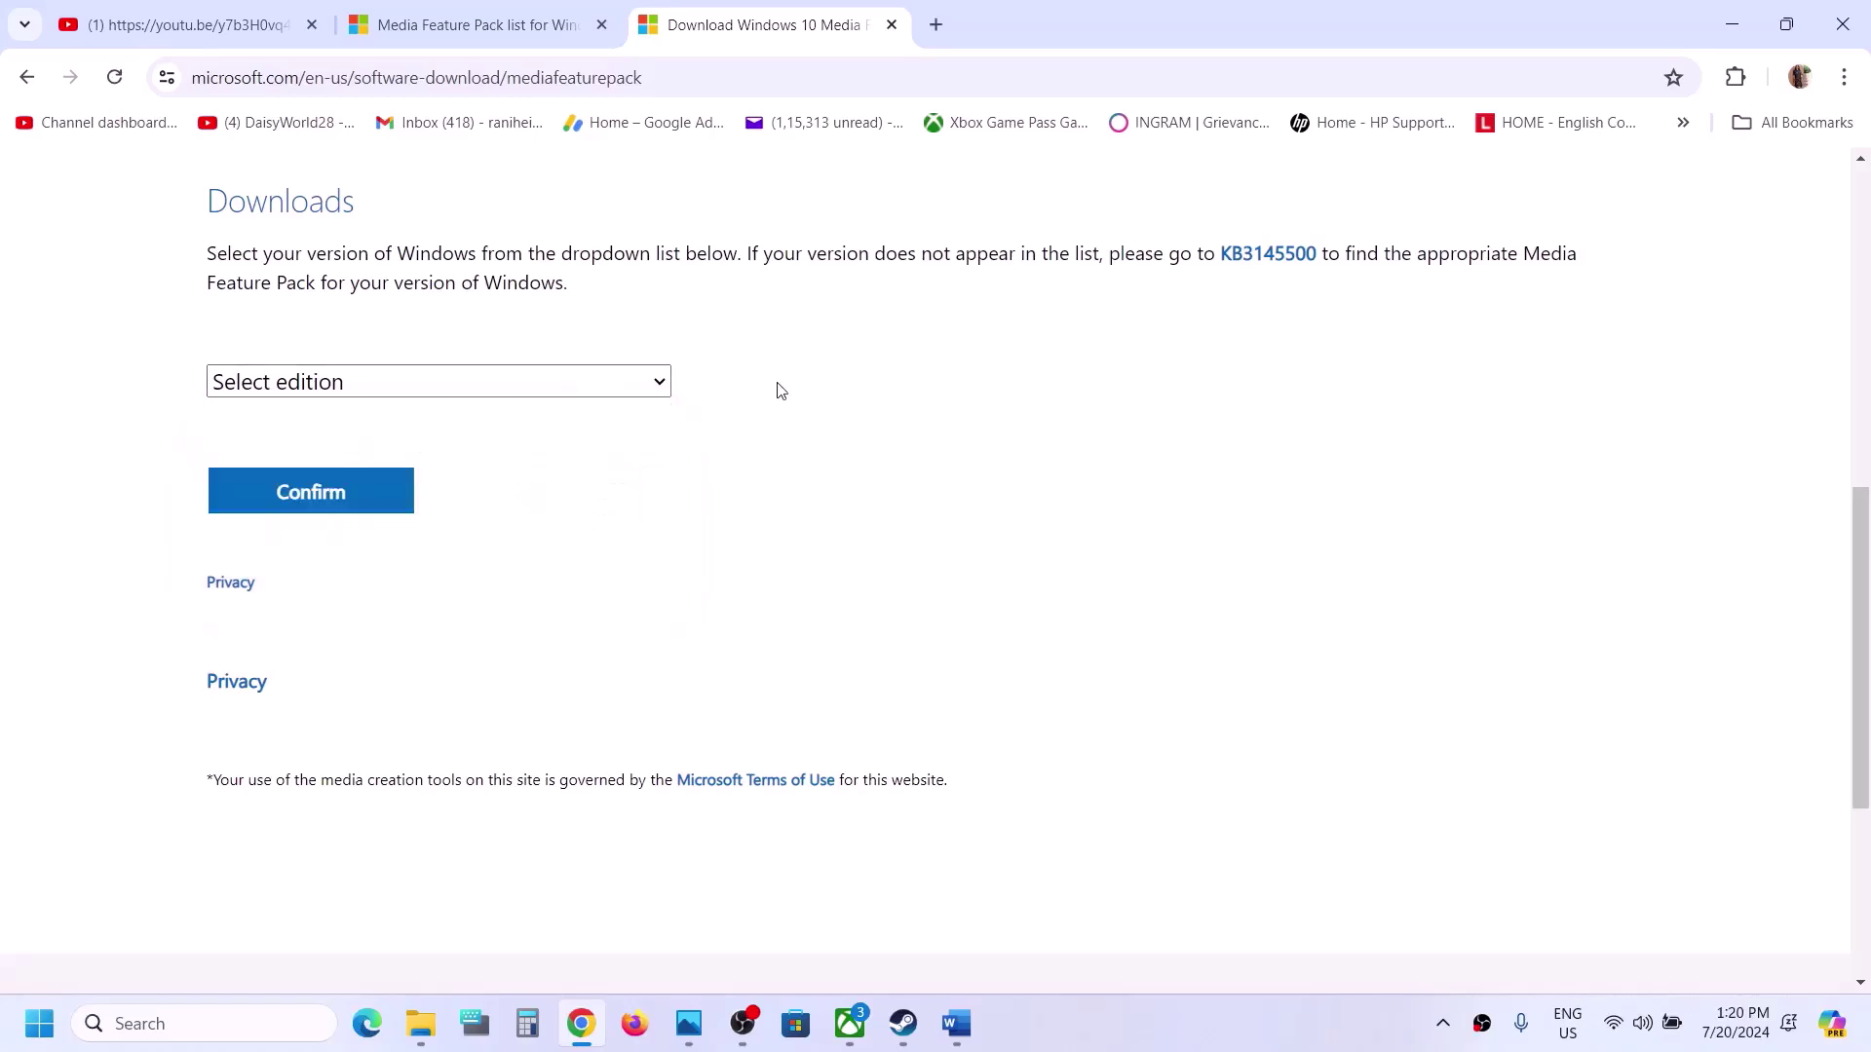
pyautogui.click(557, 391)
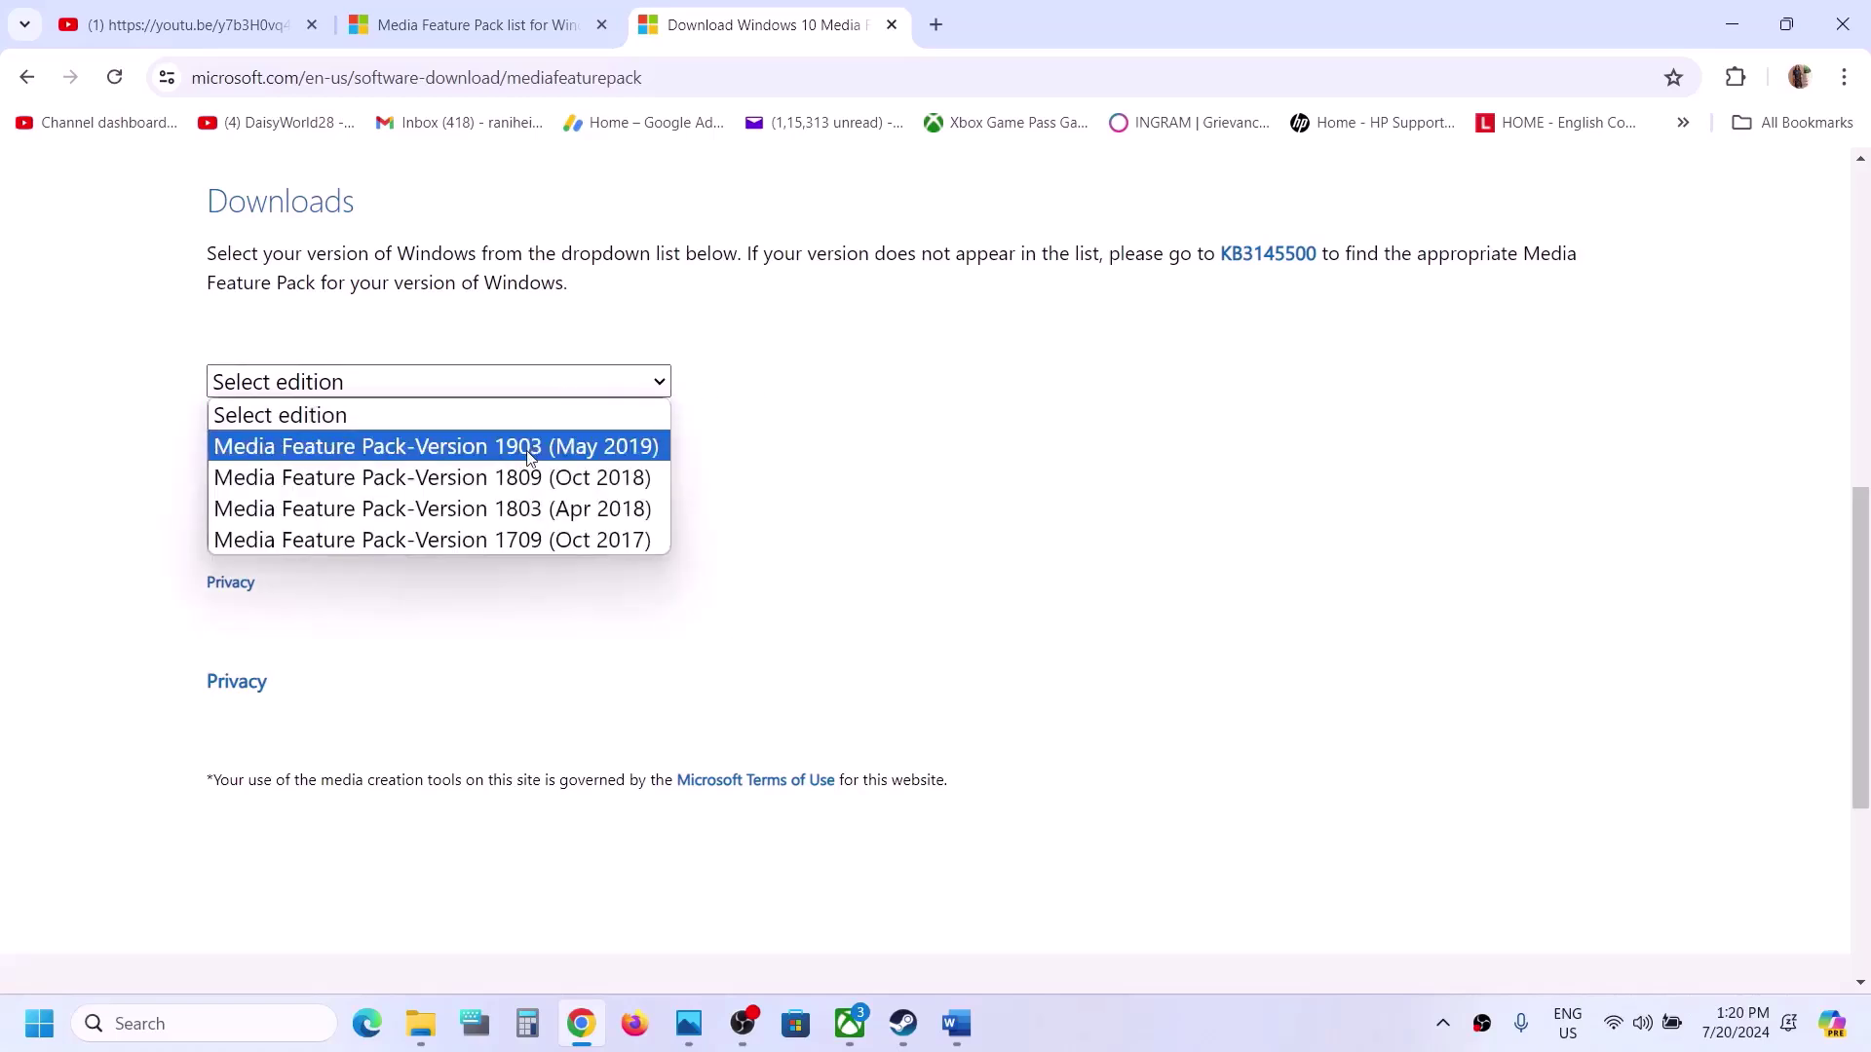
pyautogui.click(531, 448)
pyautogui.click(578, 390)
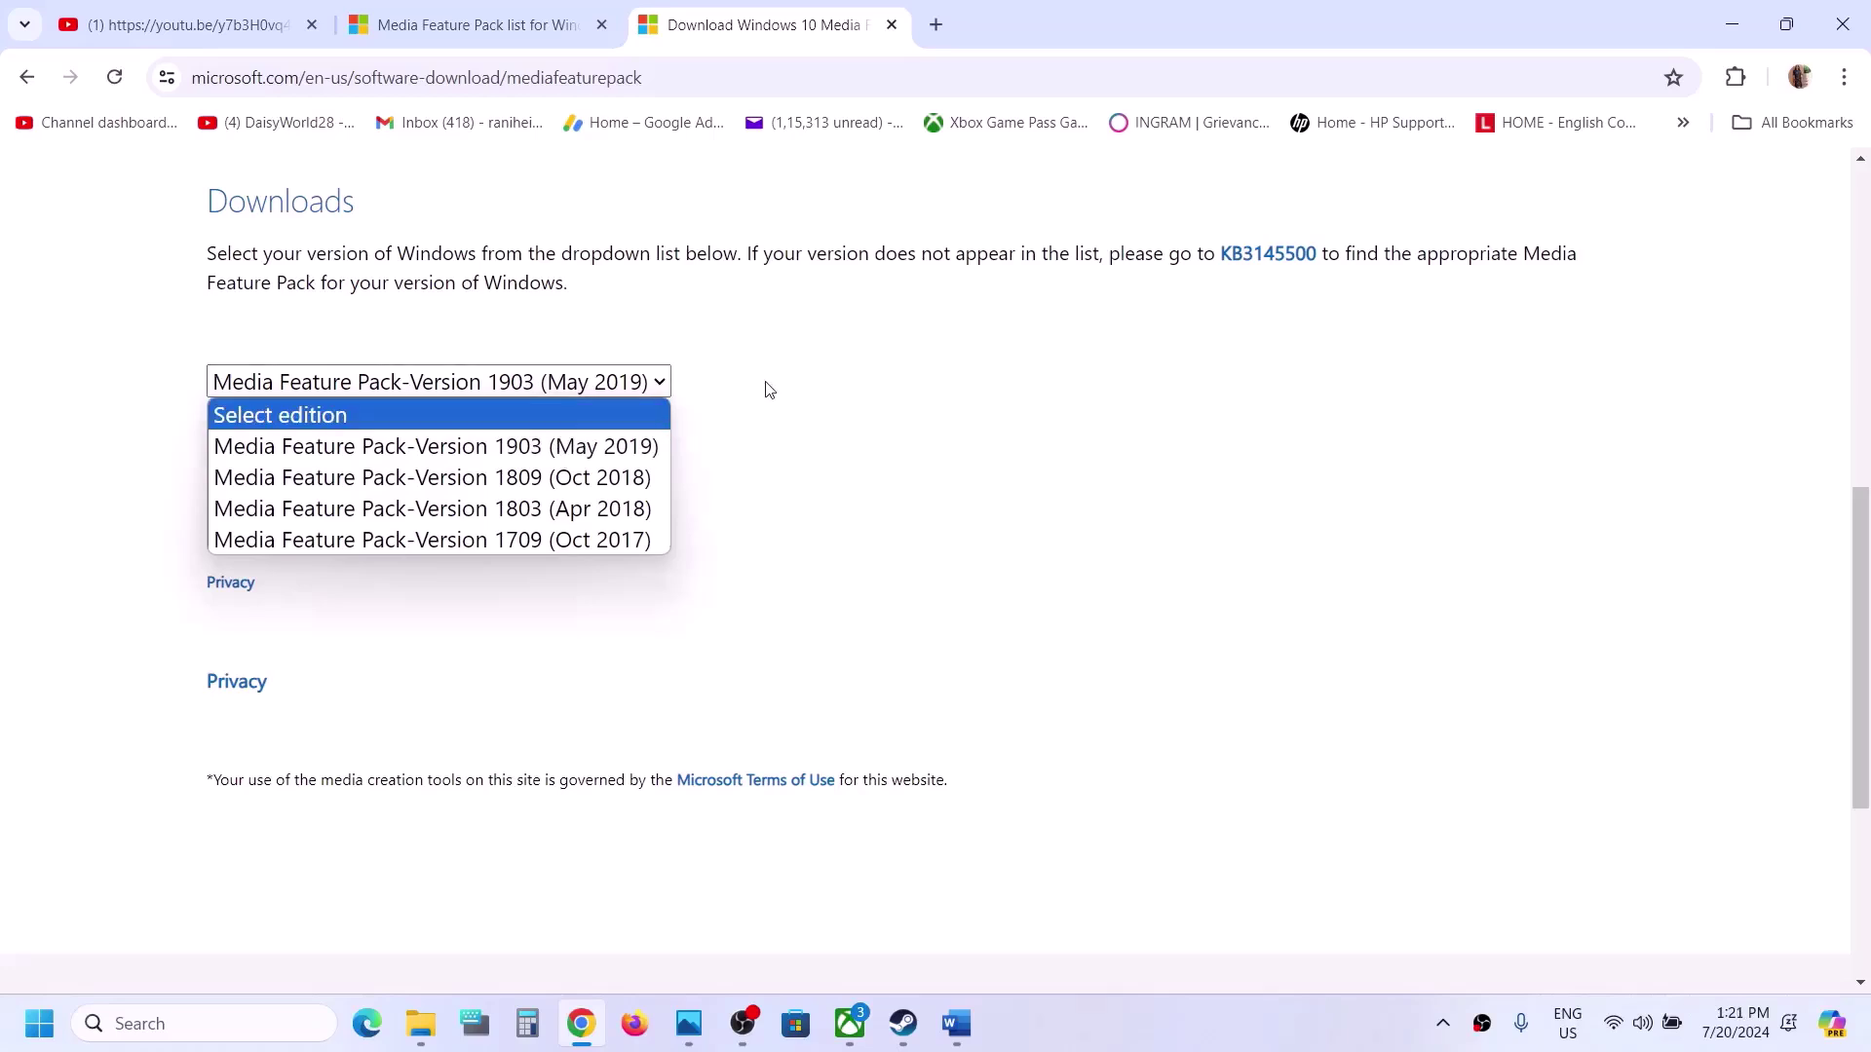
pyautogui.click(764, 389)
pyautogui.click(616, 390)
pyautogui.click(556, 448)
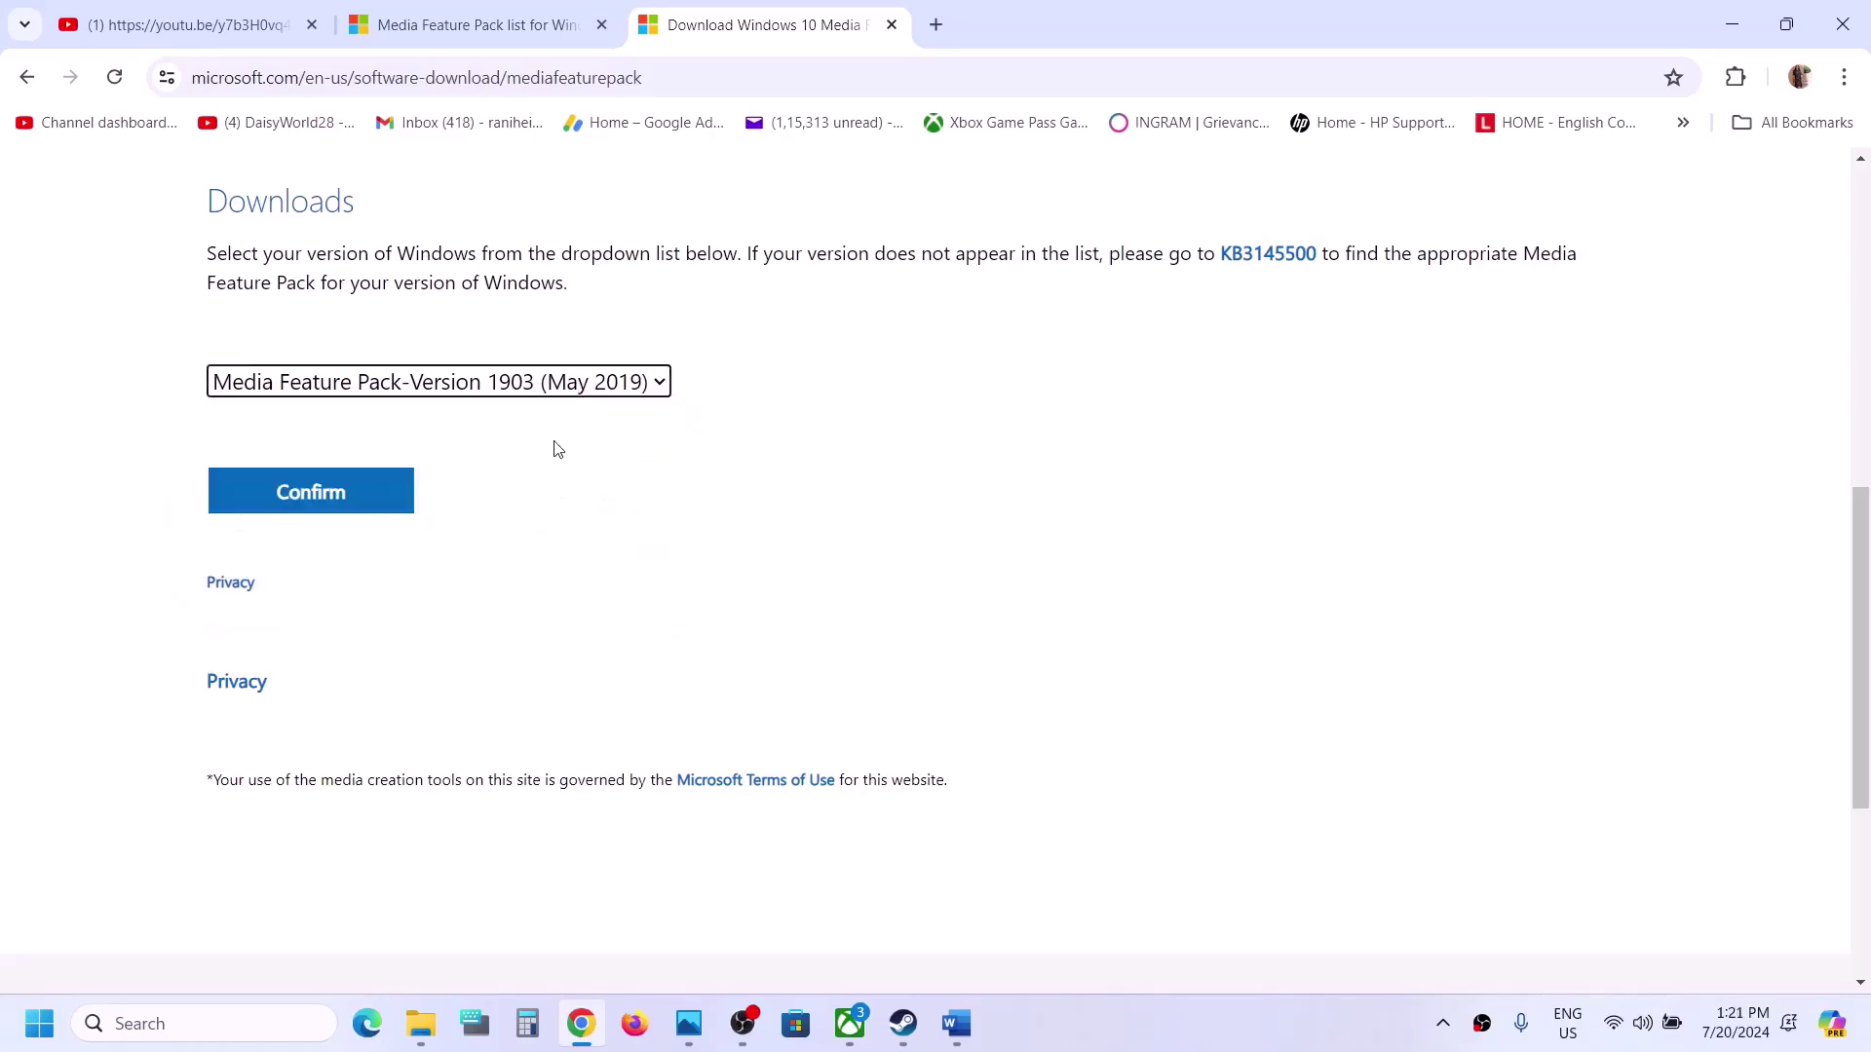
pyautogui.click(360, 497)
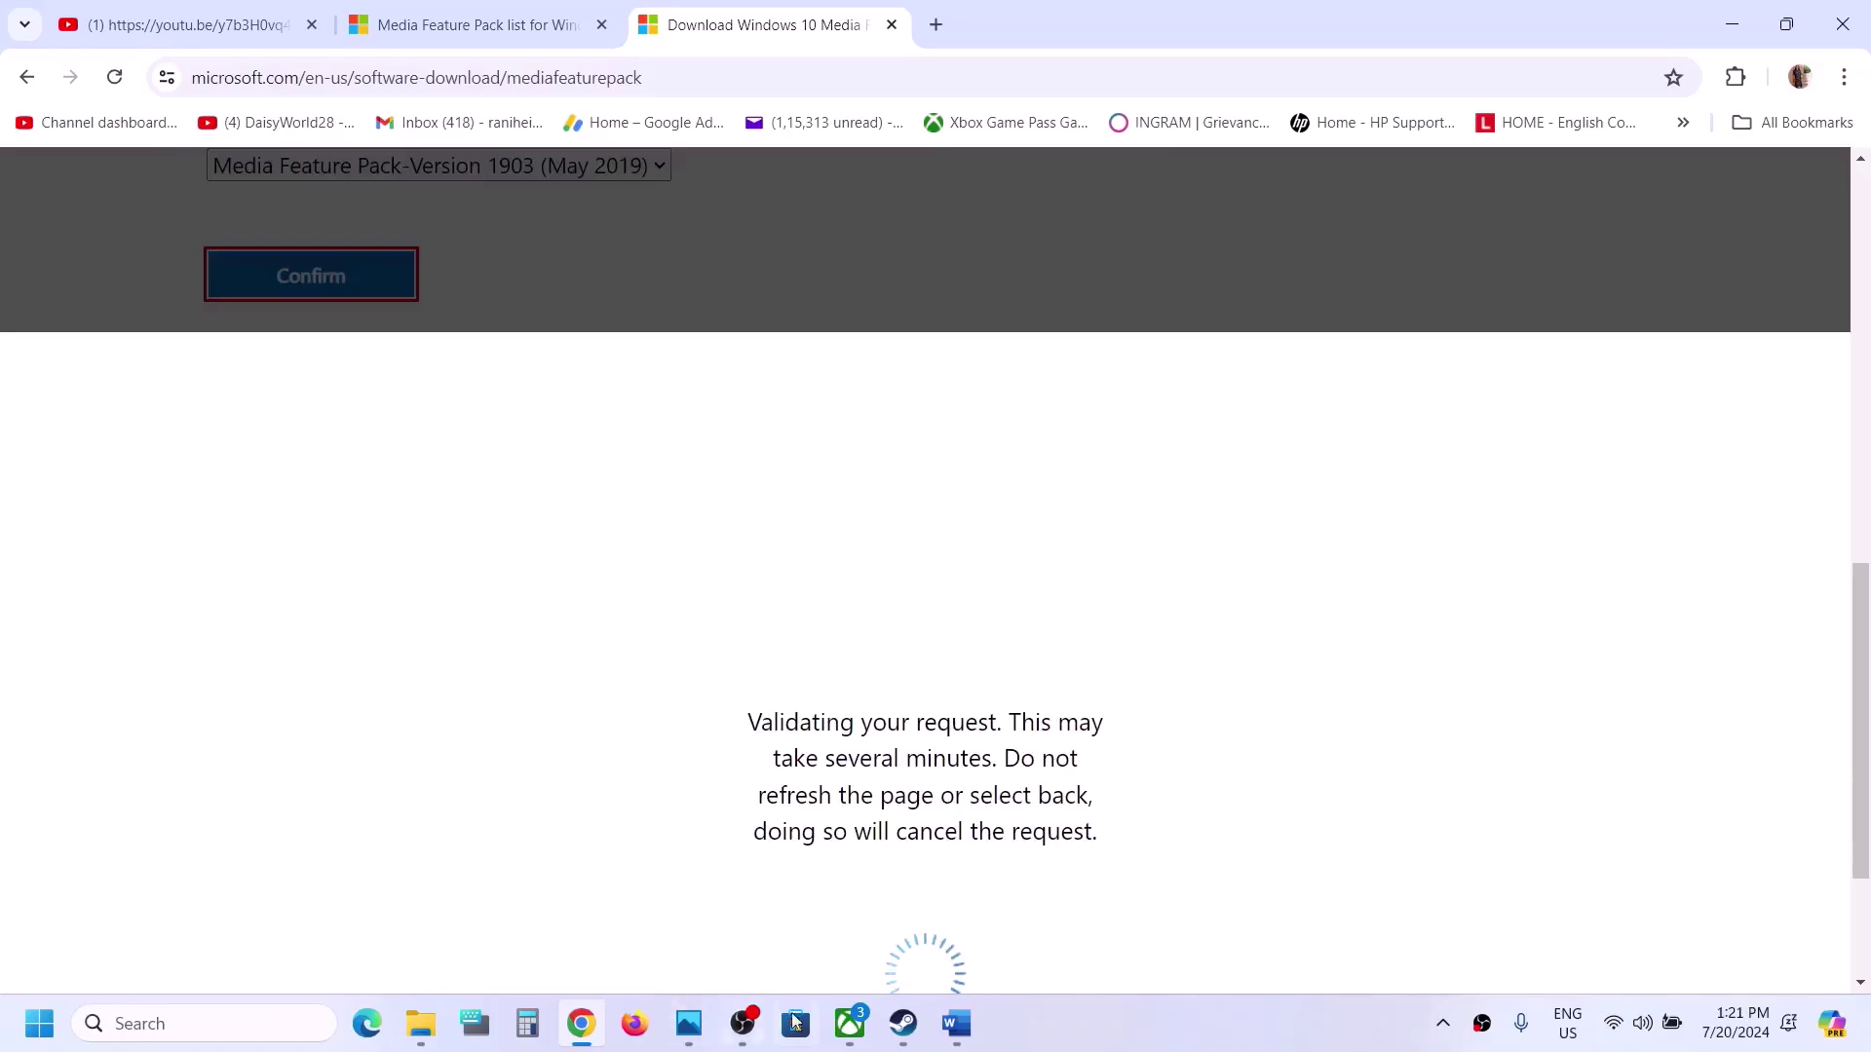
# Step: Copy the DirectX download link under Step 8 in the Word document and open it in a new Chrome tab
pyautogui.click(956, 1023)
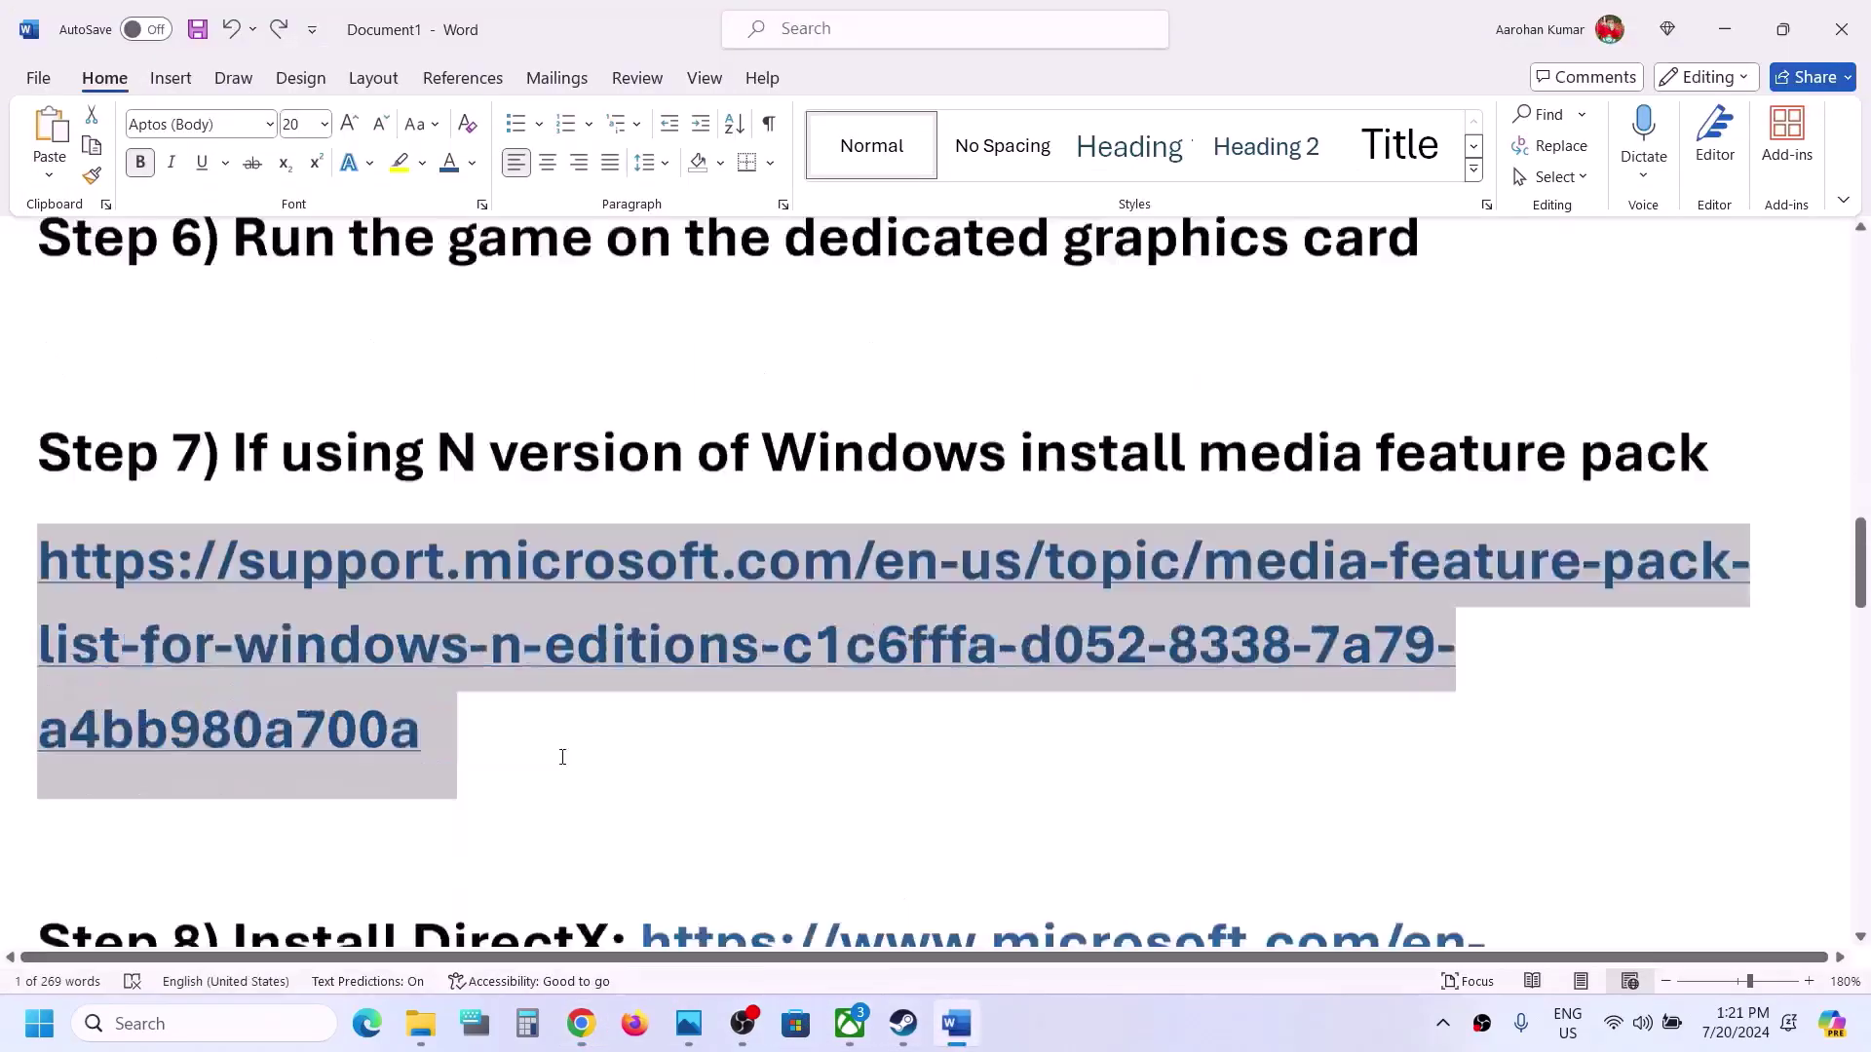
pyautogui.scroll(-3, 562, 757)
pyautogui.moveTo(955, 727); pyautogui.dragTo(641, 622)
pyautogui.hotkey('ctrl', 'c')
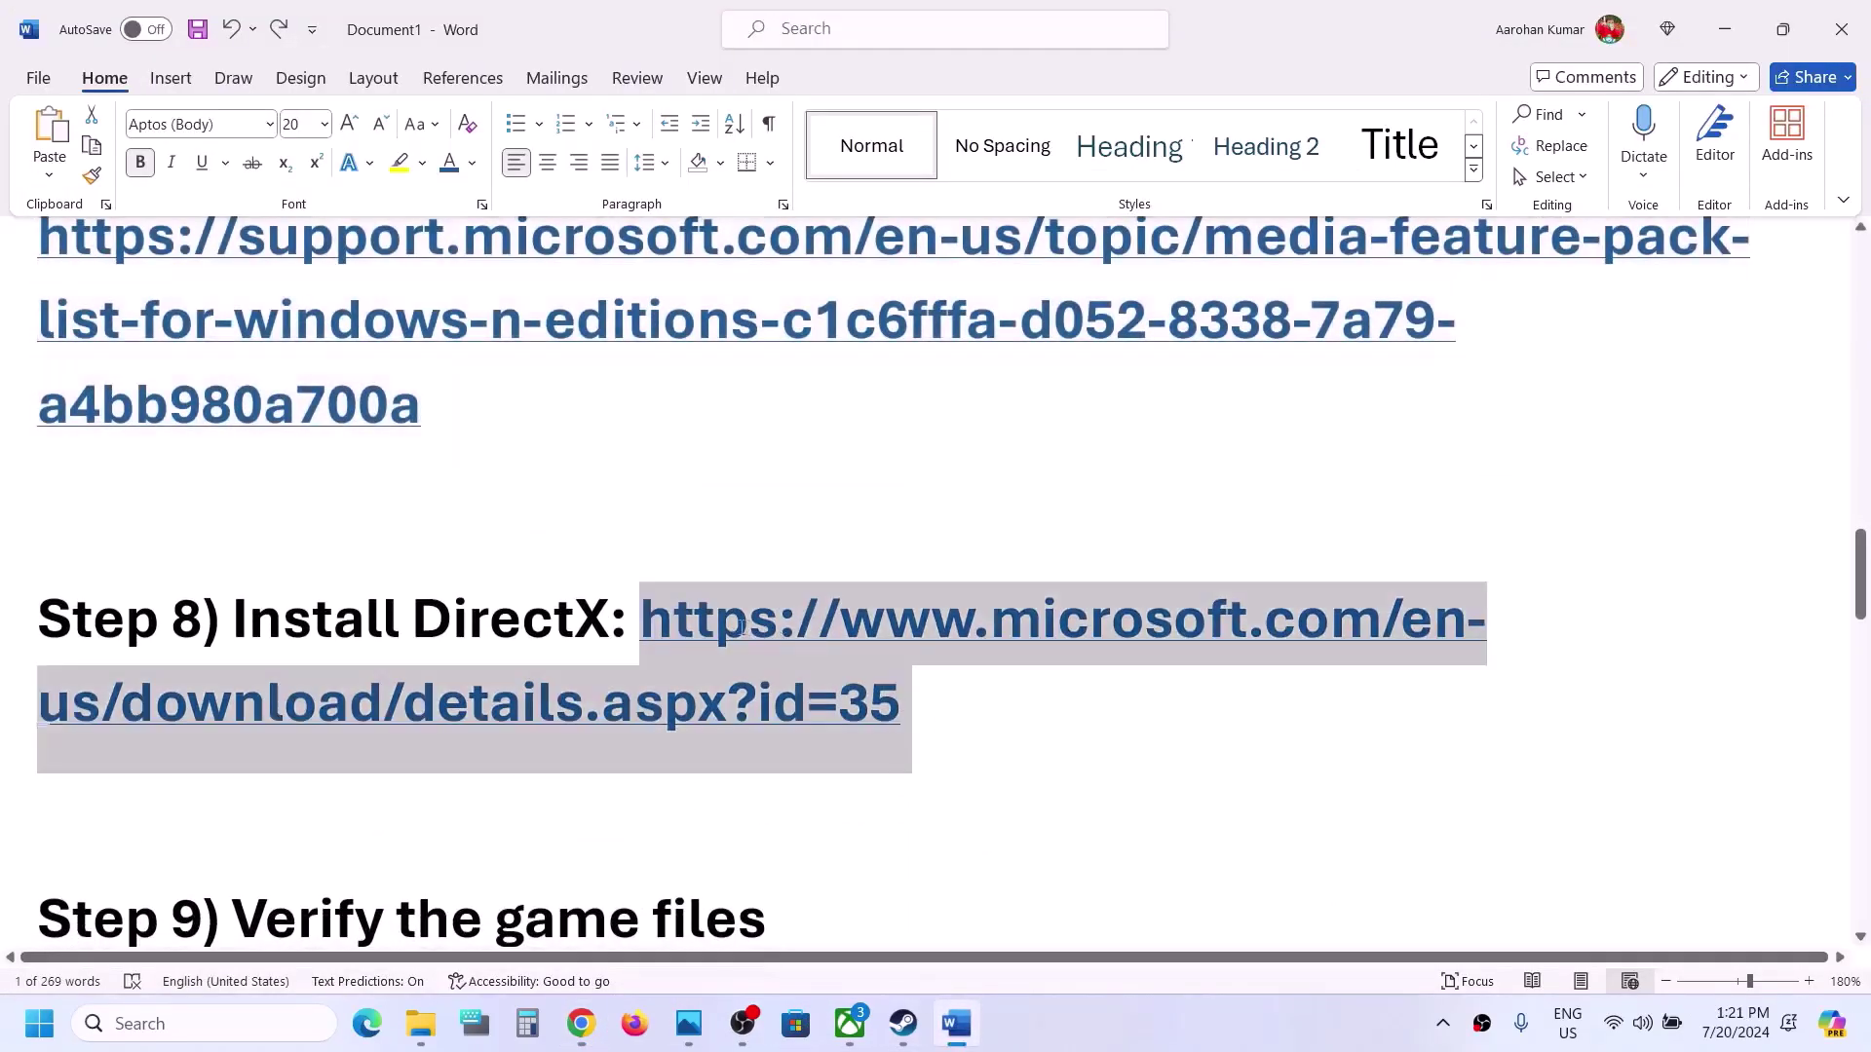
pyautogui.click(593, 1046)
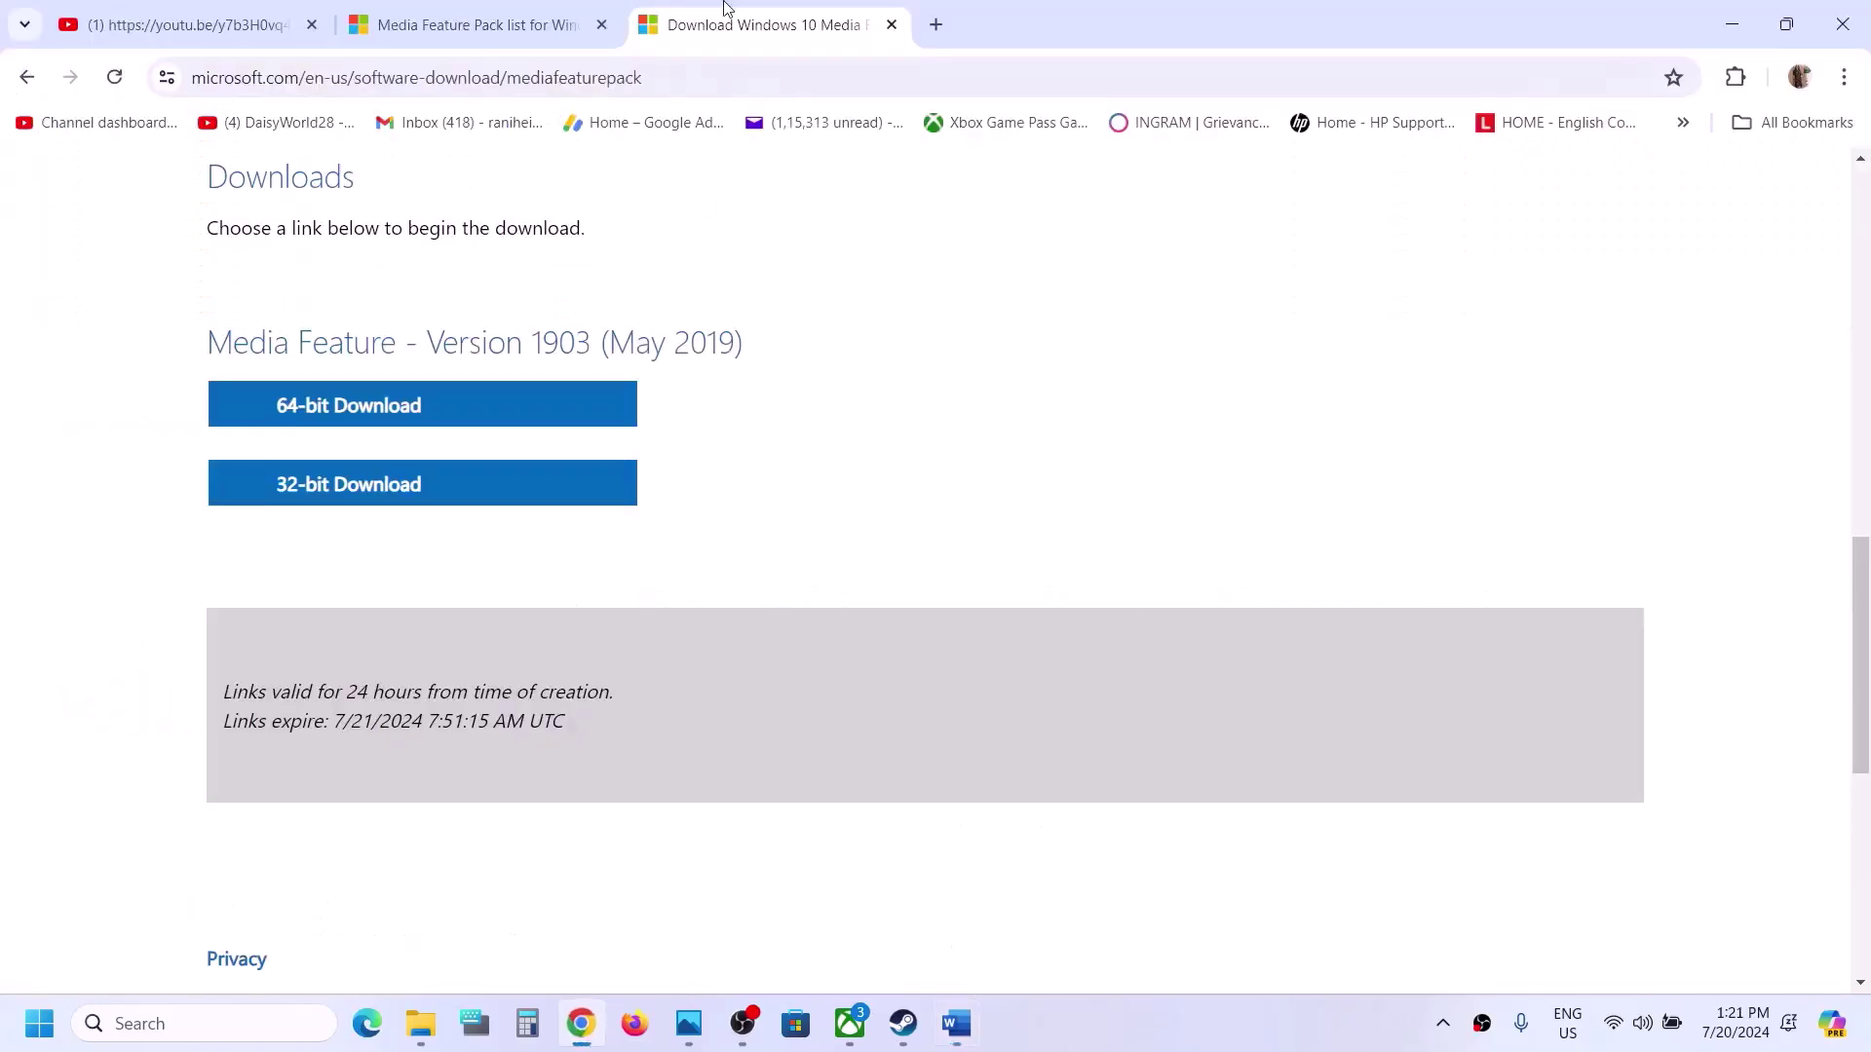
pyautogui.click(936, 25)
pyautogui.hotkey('ctrl', 'v')
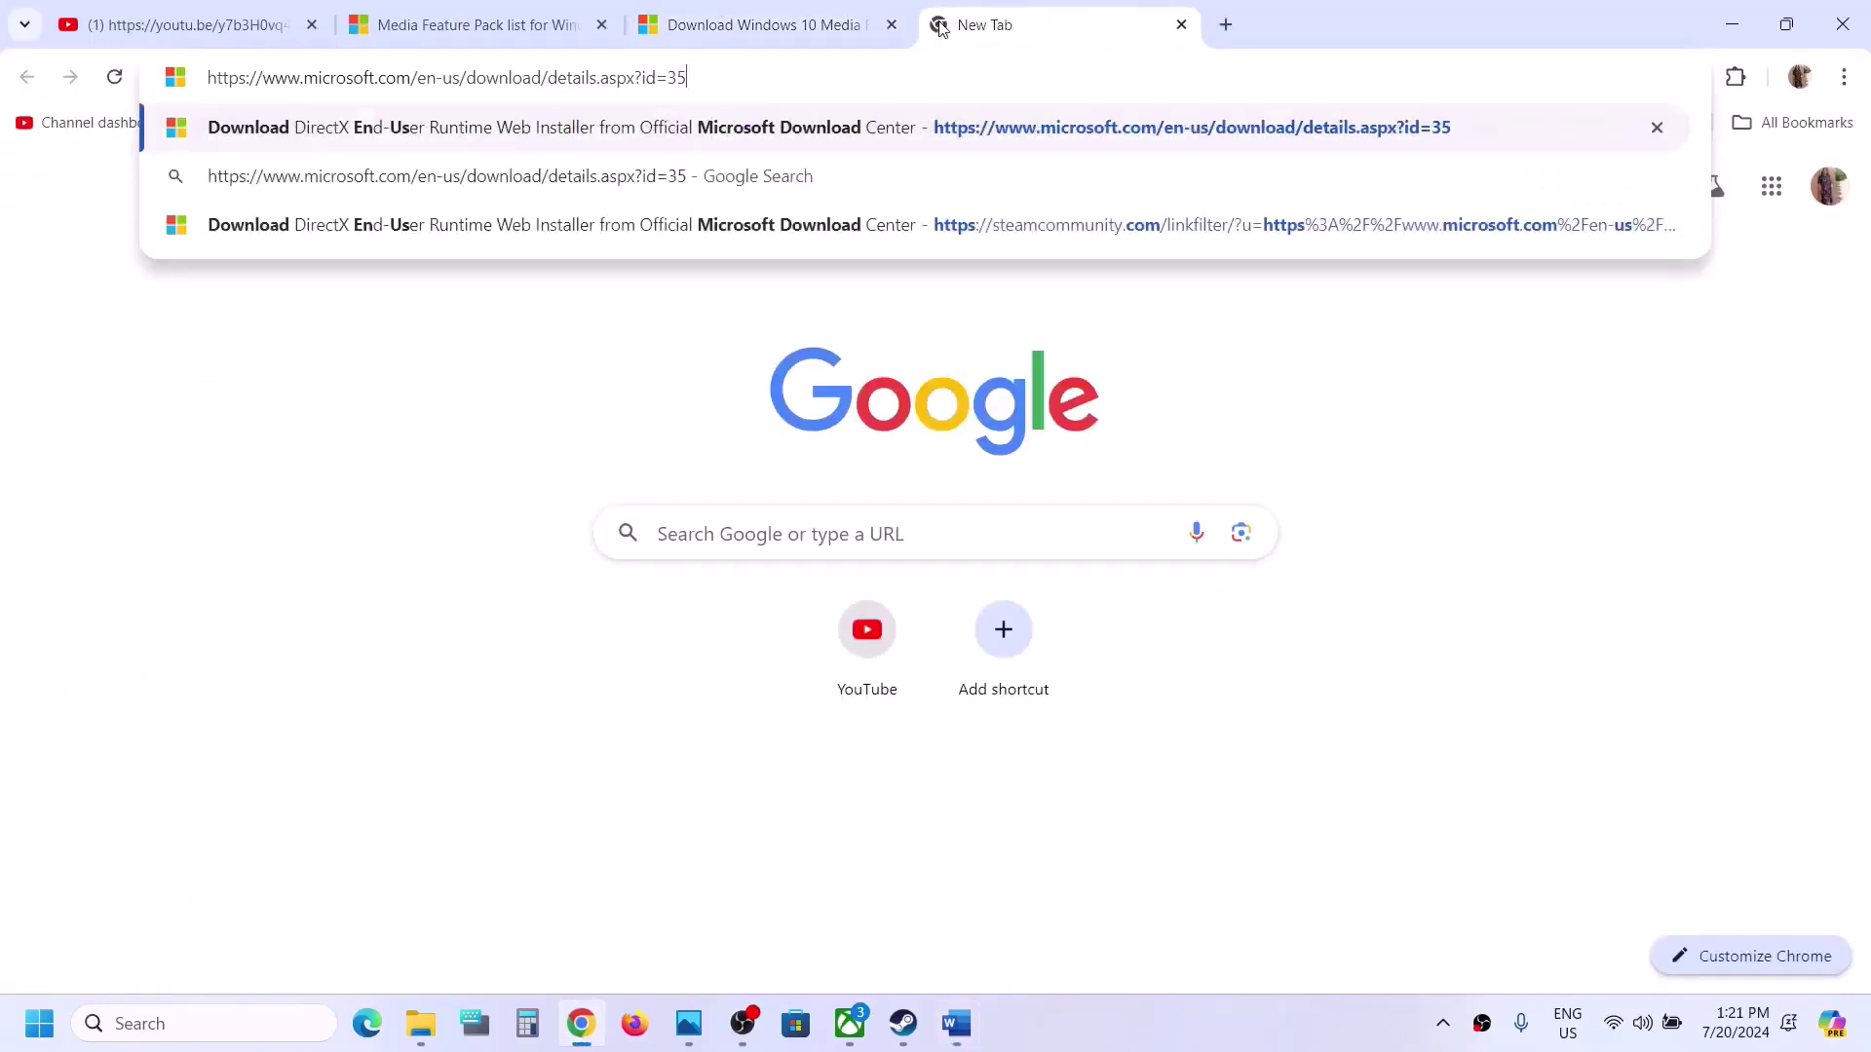
pyautogui.press('Return')
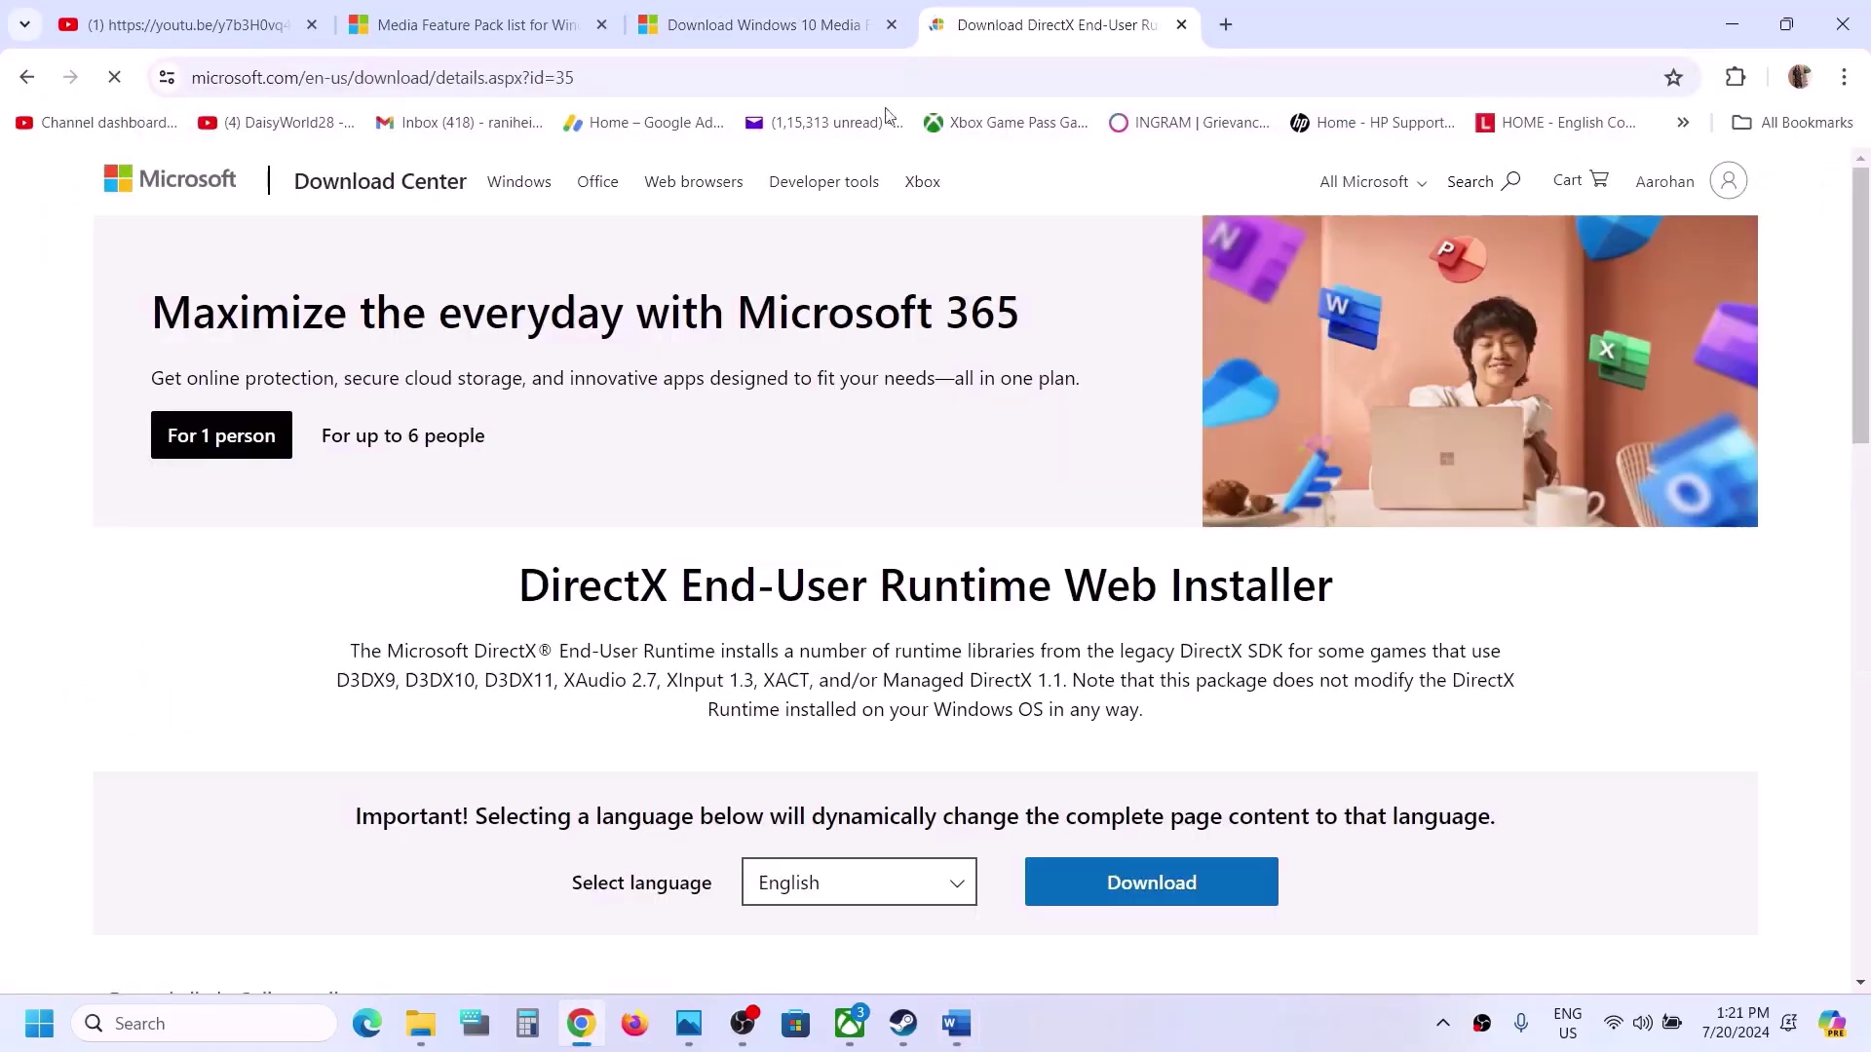
# Step: Download the DirectX End-User Runtime Web Installer in English and launch dxwebsetup.exe
pyautogui.scroll(-3, 756, 589)
pyautogui.click(1145, 540)
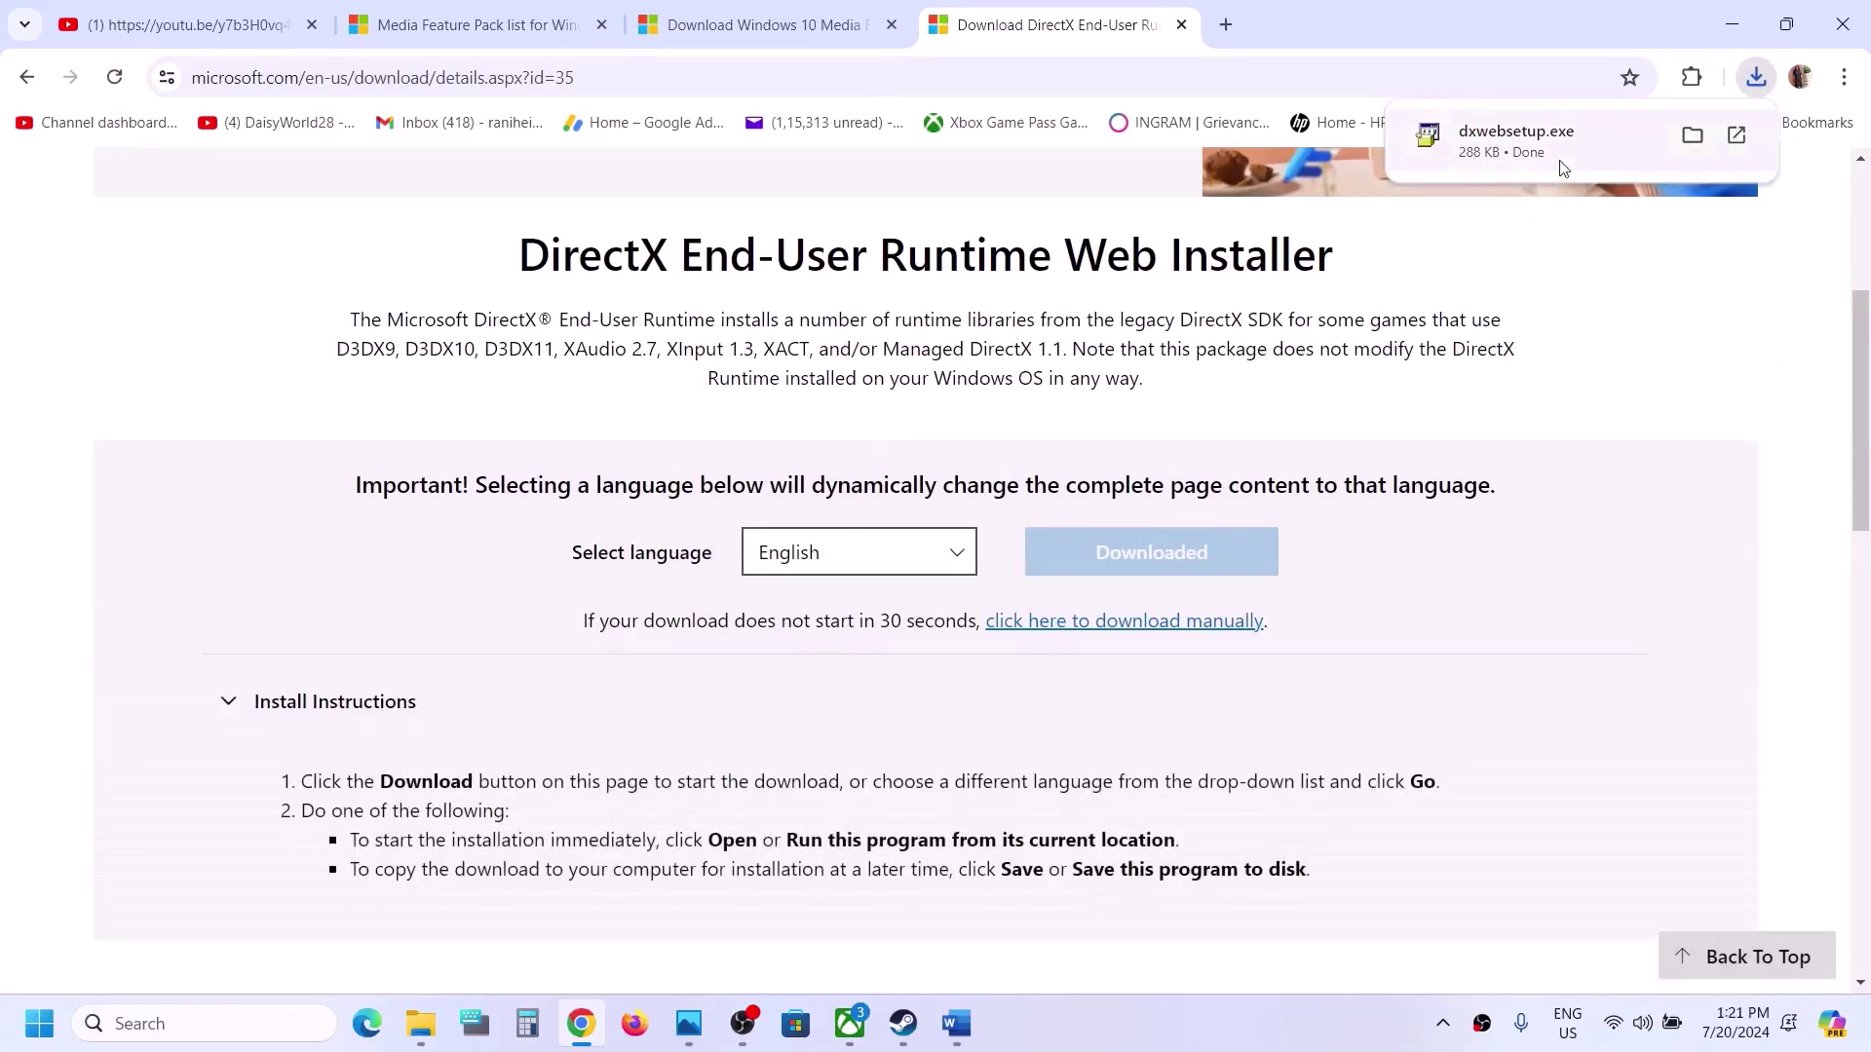
pyautogui.click(1561, 166)
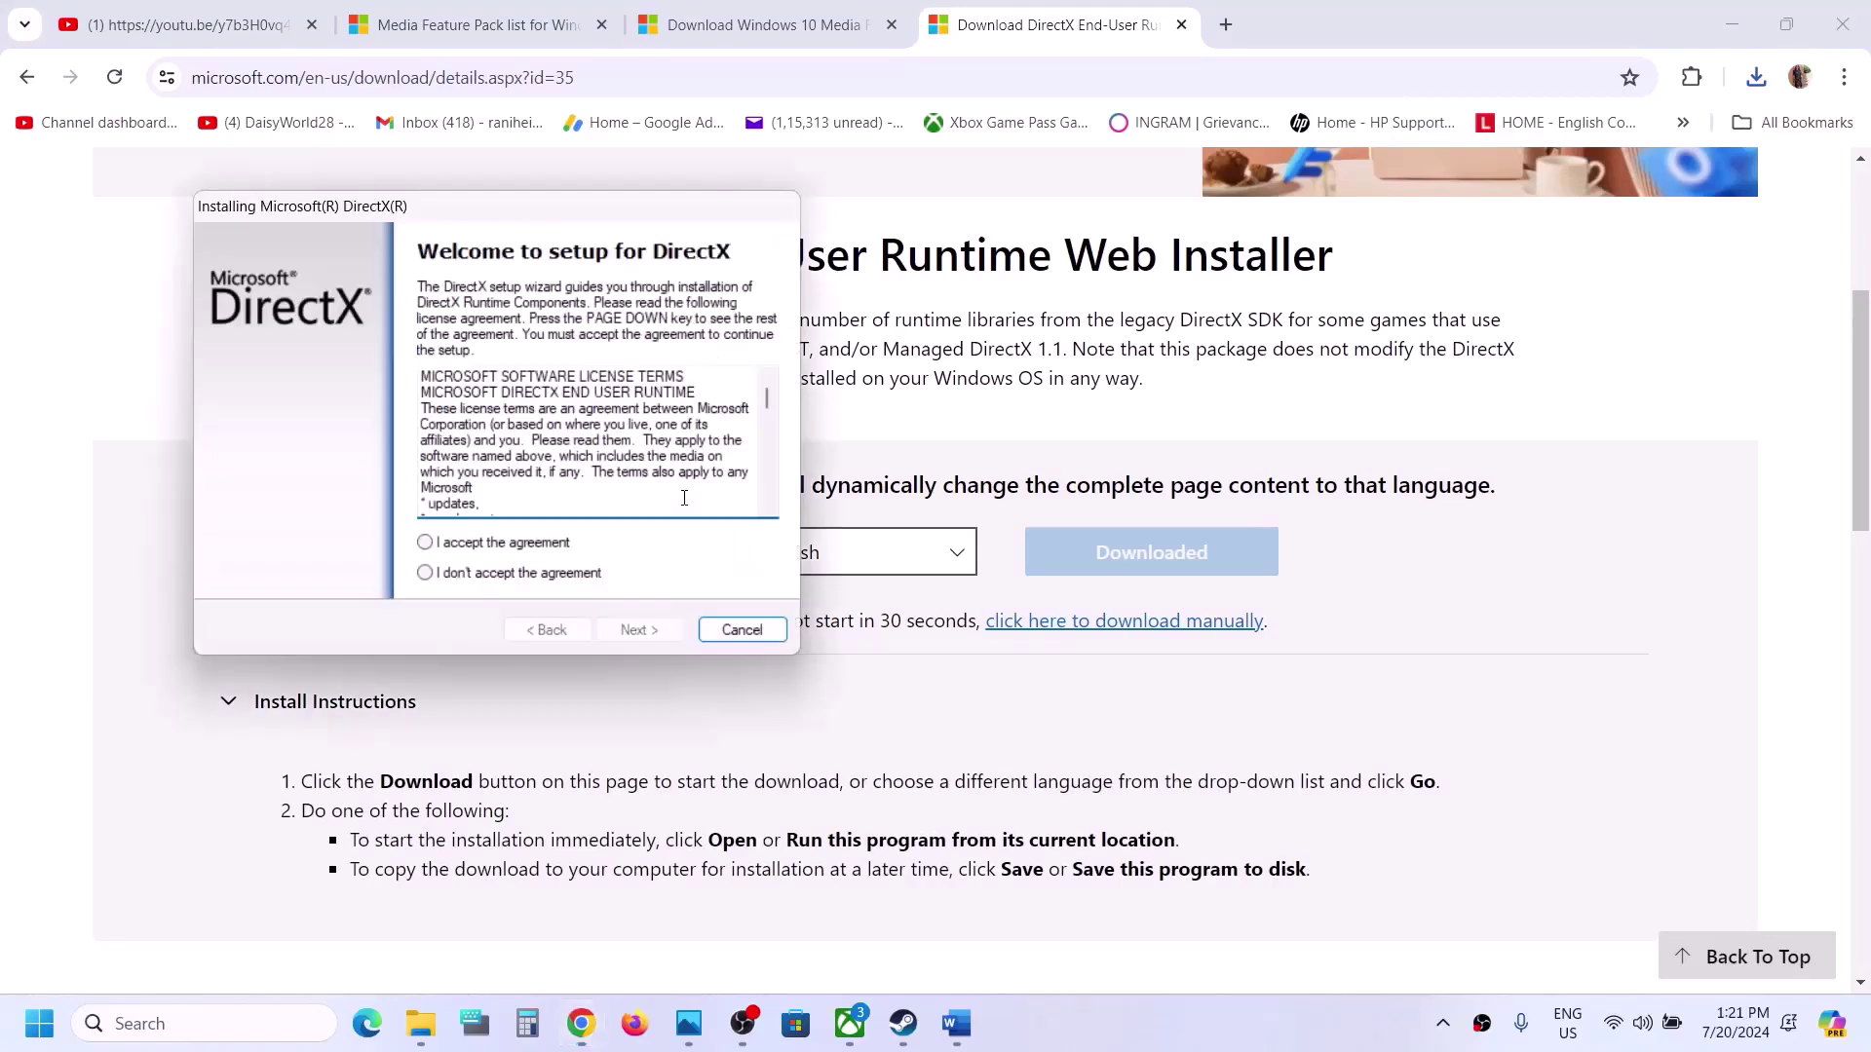
# Step: Accept the DirectX license agreement and start the component installation, and bring up the Windows power options containing Restart
pyautogui.click(485, 545)
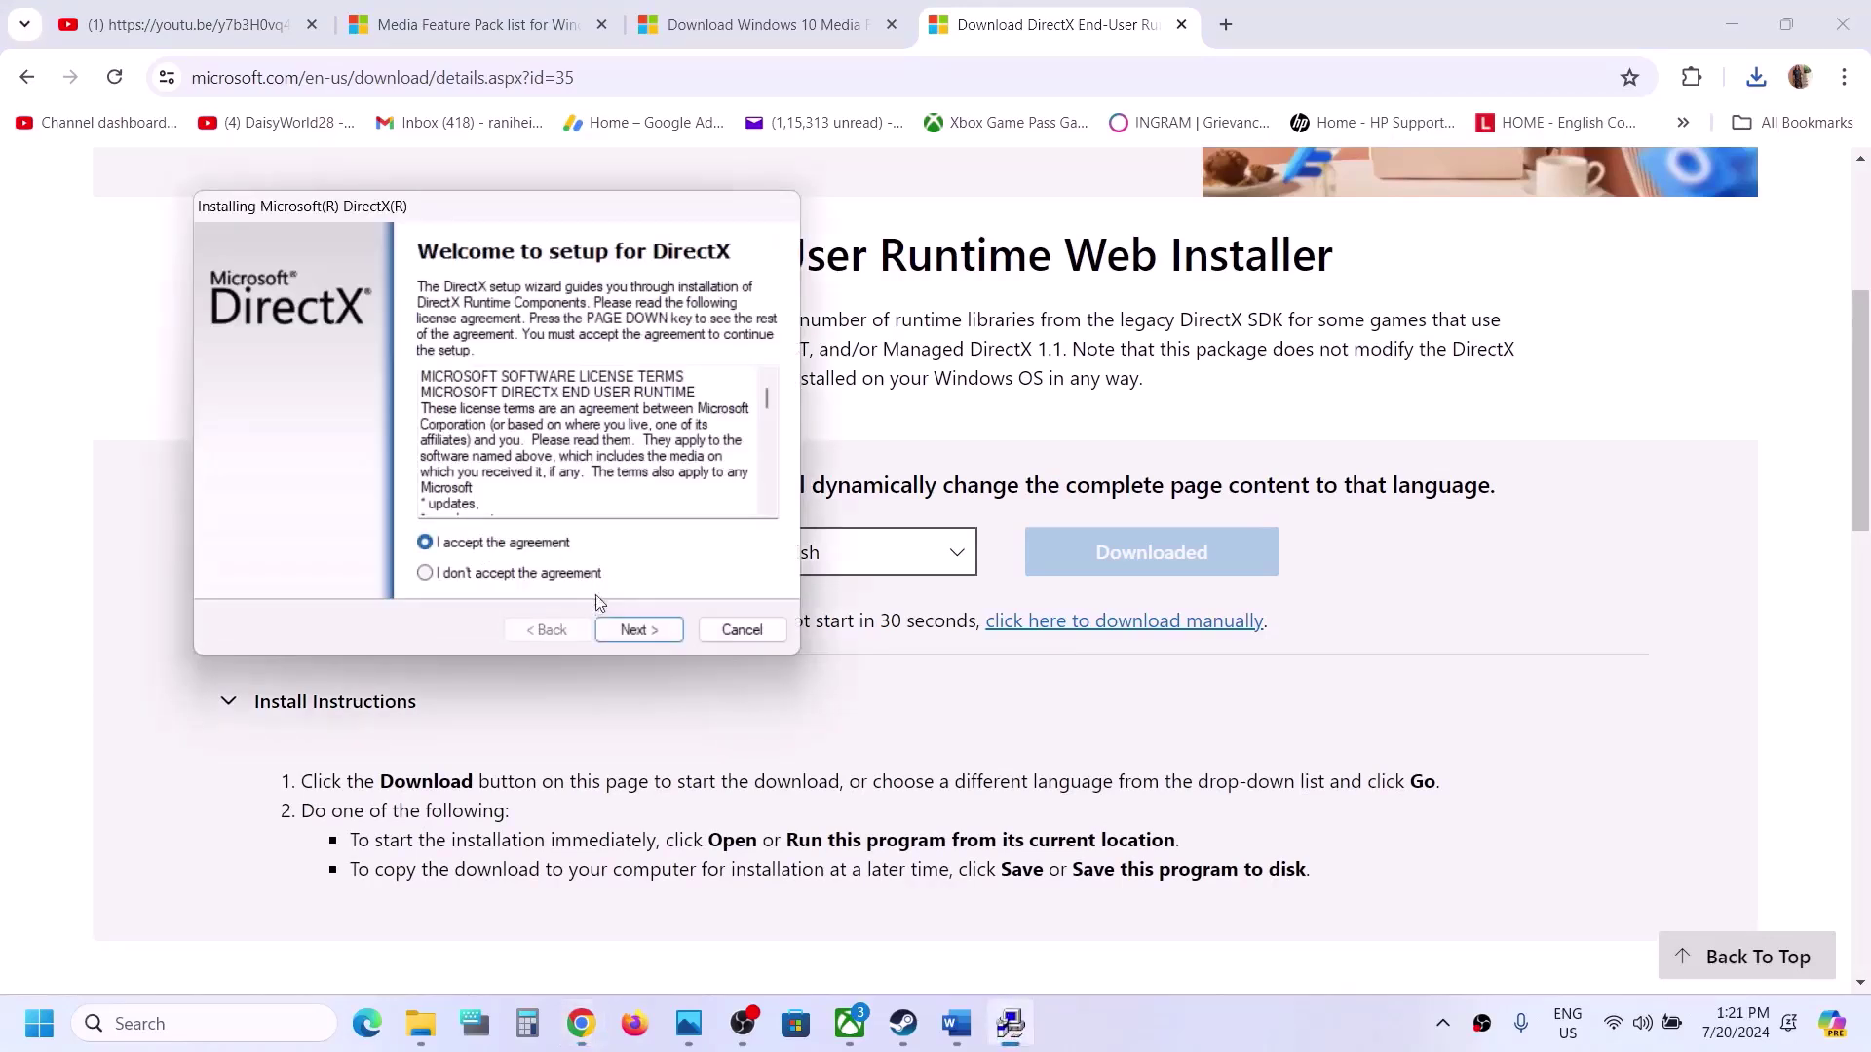
pyautogui.click(635, 630)
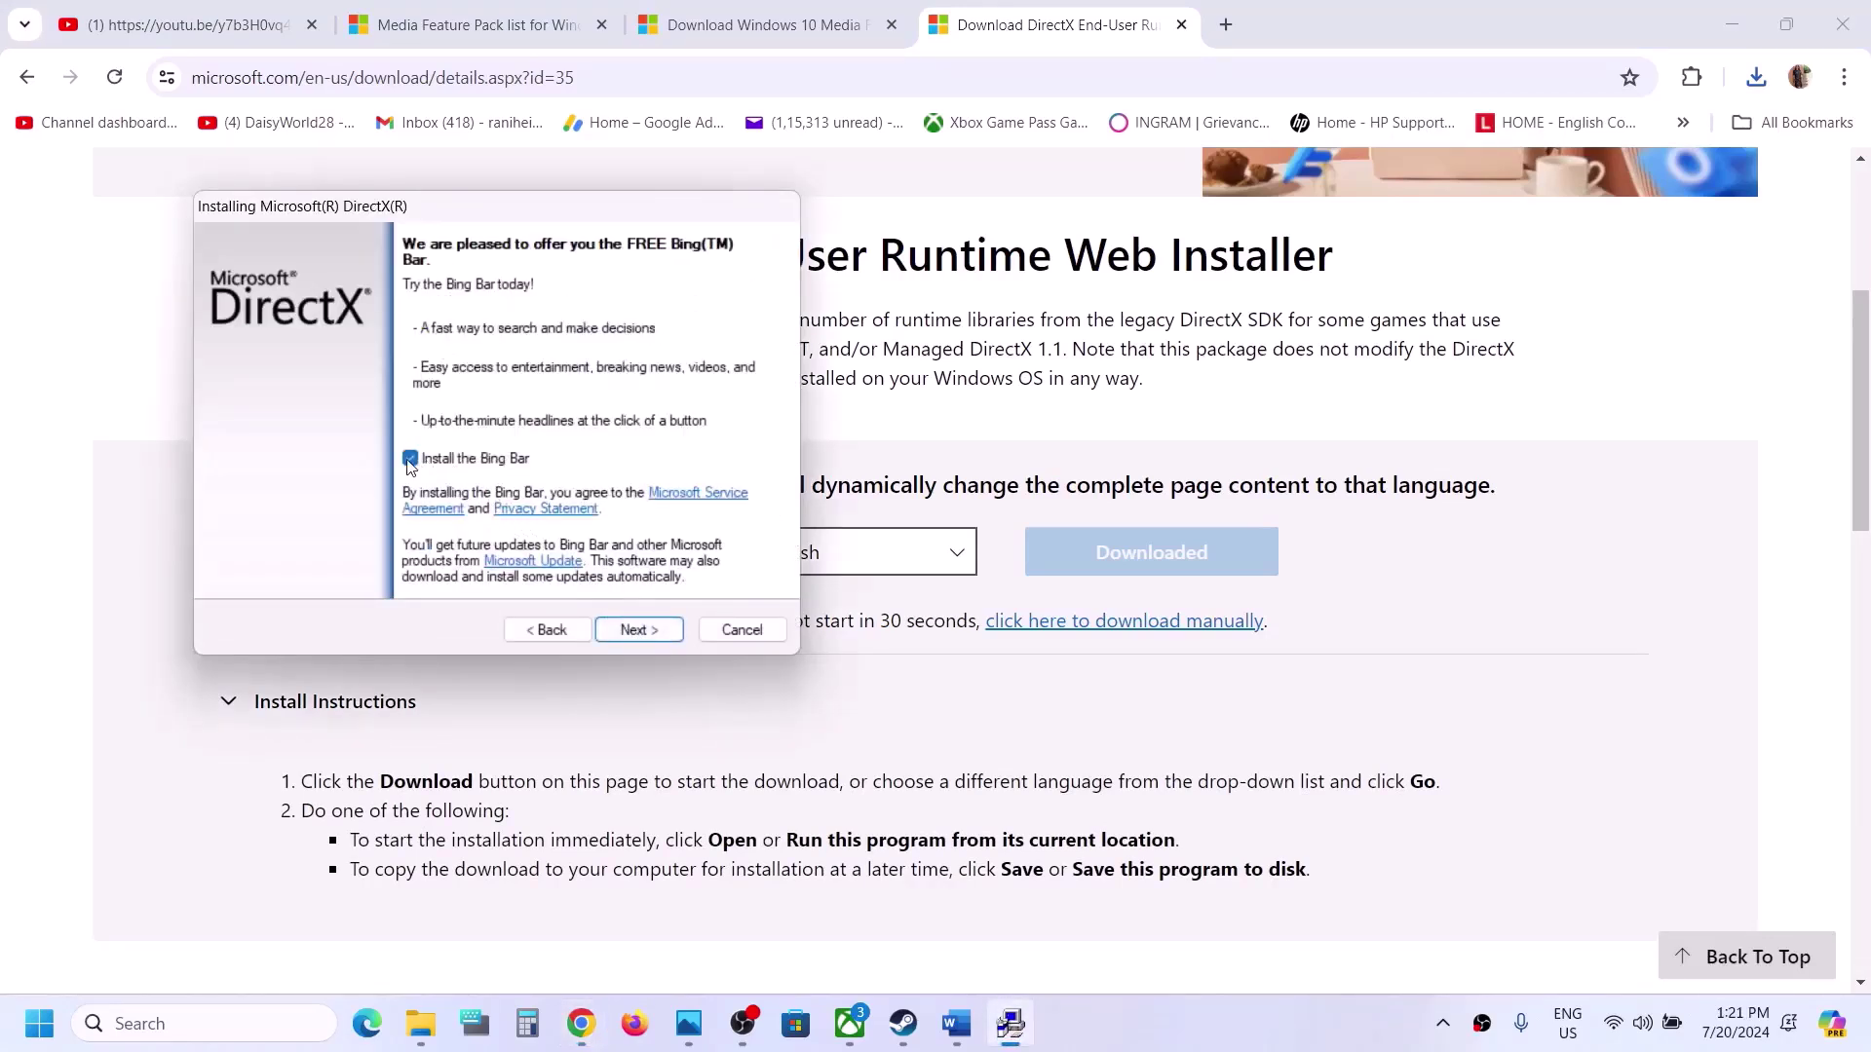
pyautogui.click(645, 631)
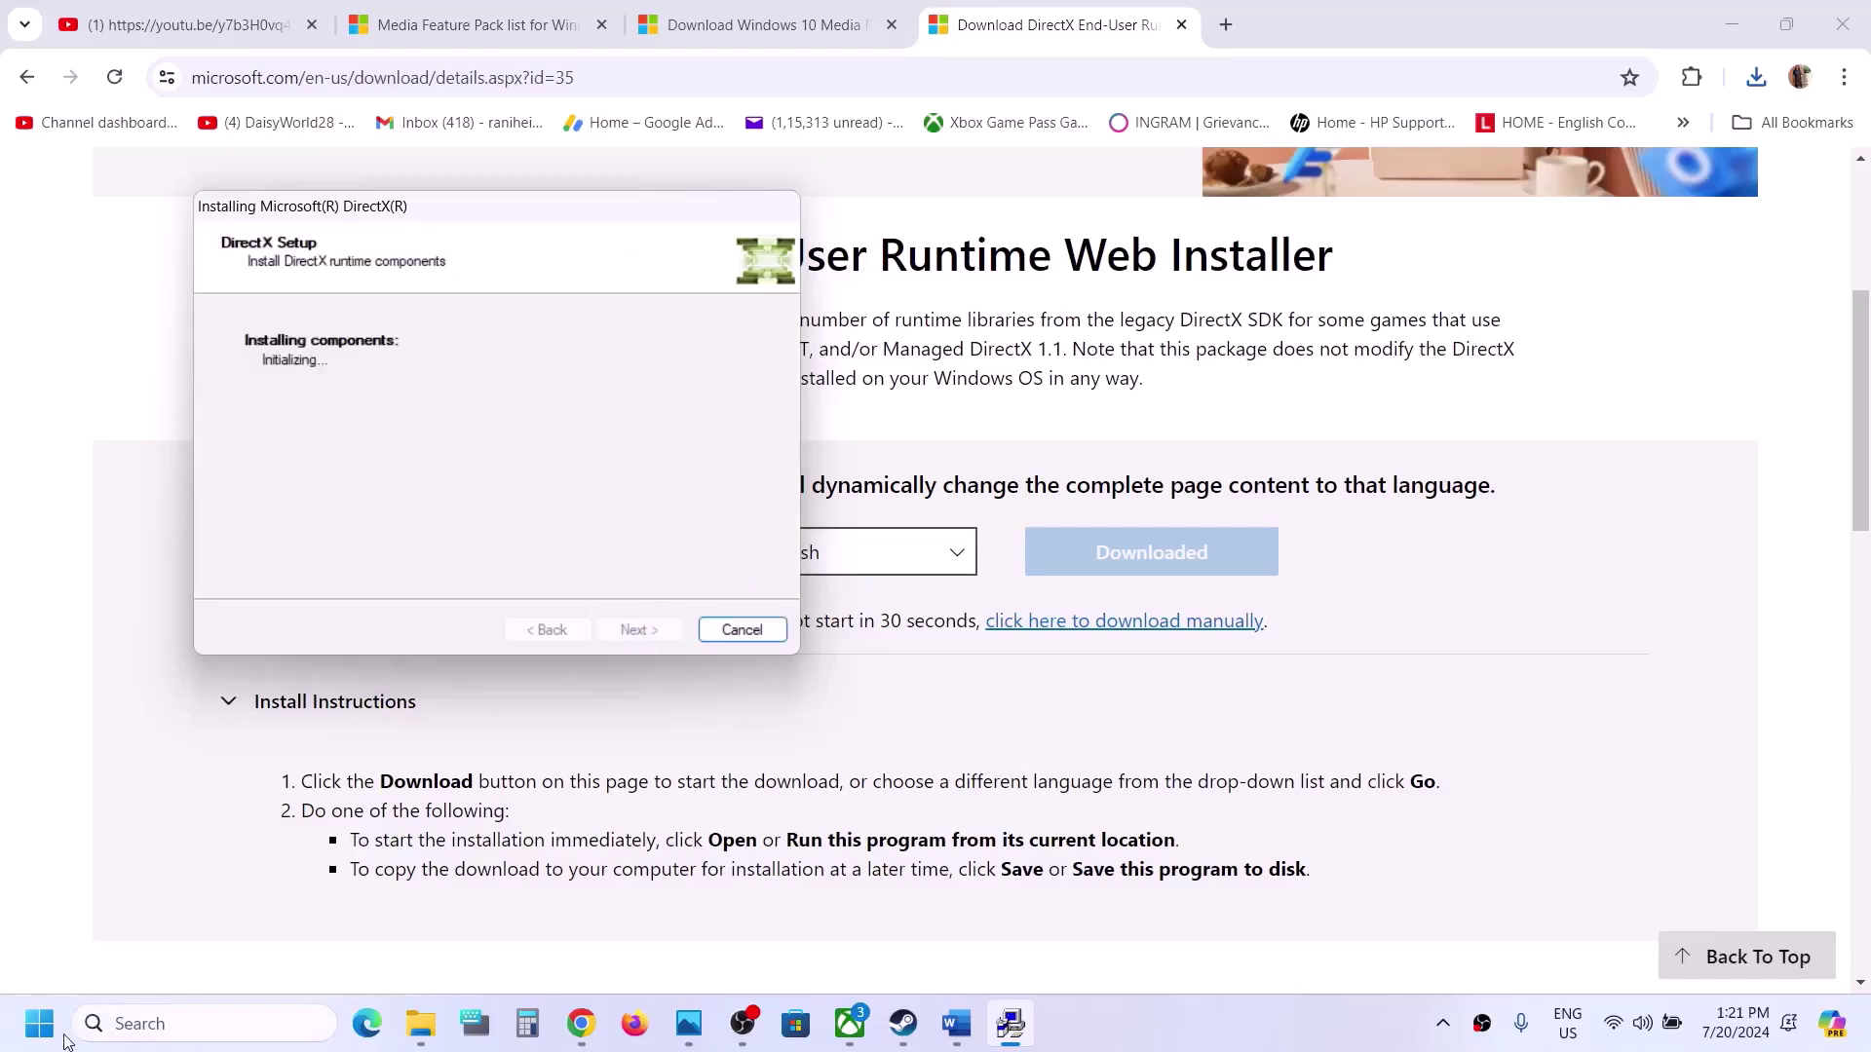
pyautogui.click(39, 1023)
pyautogui.click(708, 938)
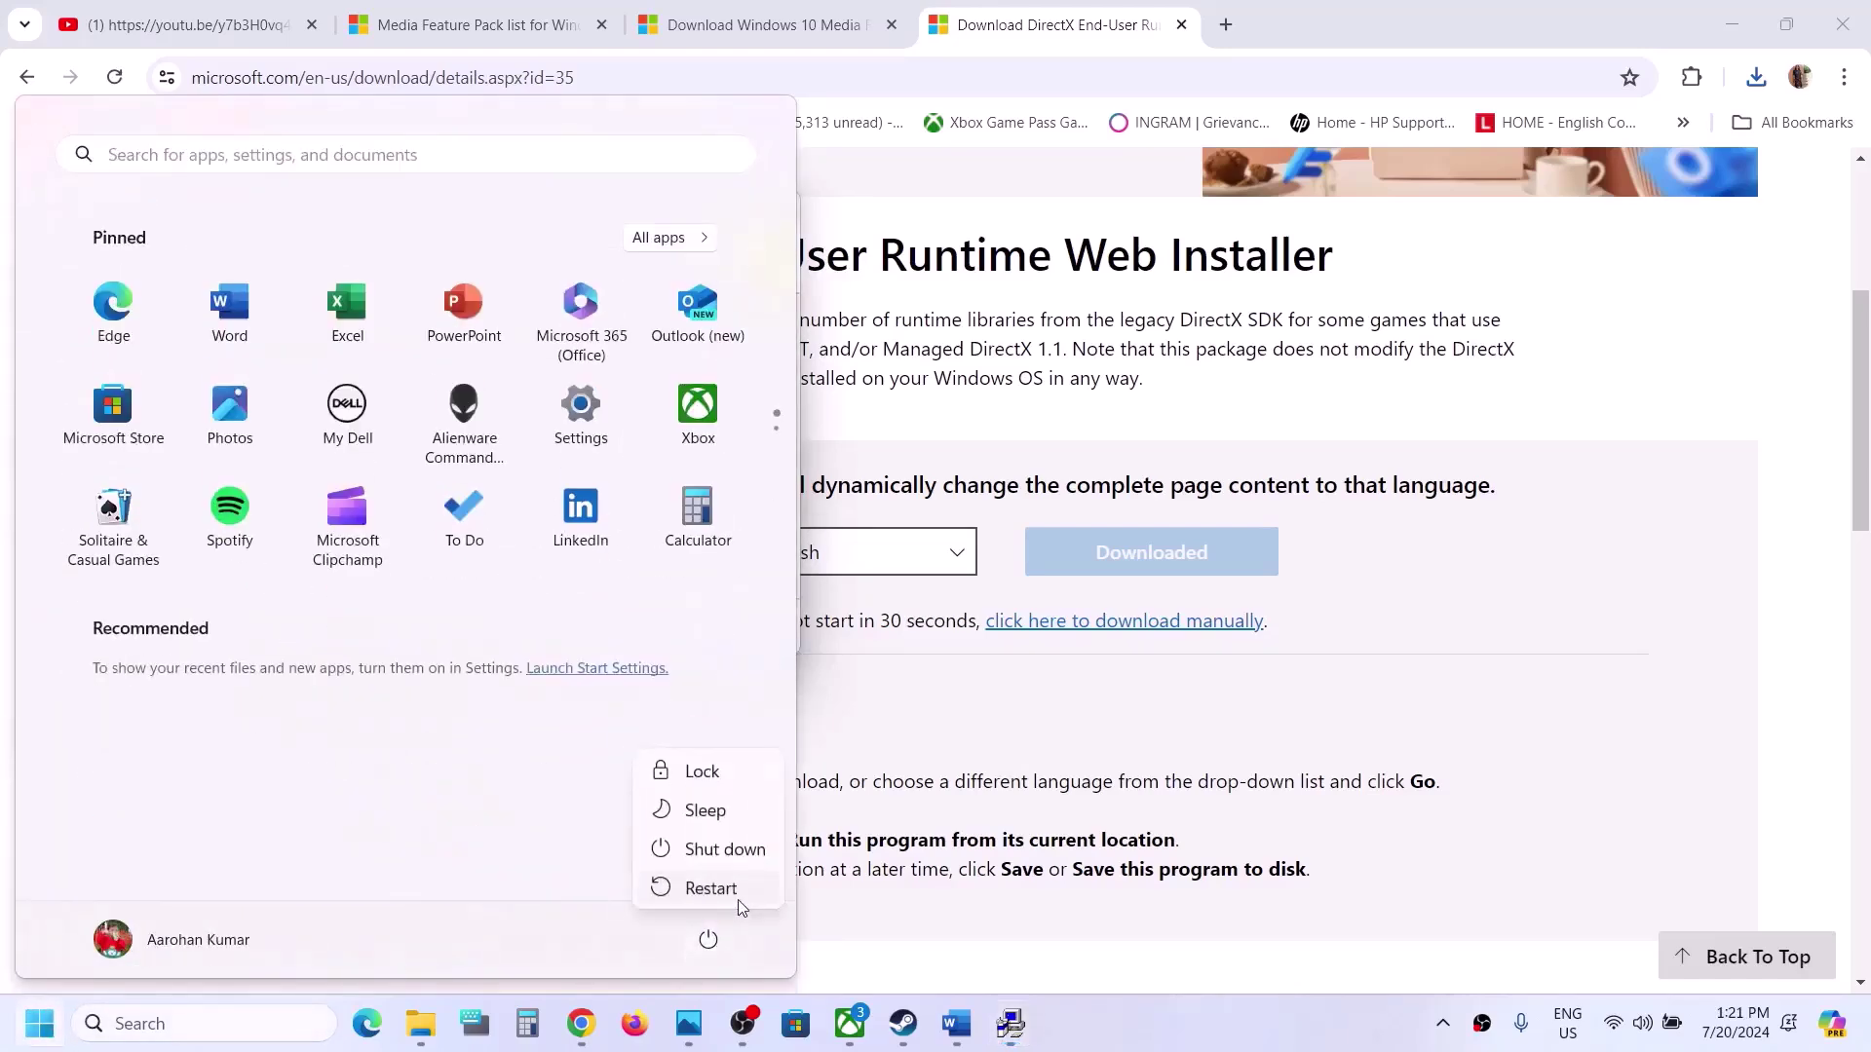
# Step: Show Step 9 in the Word document and verify the integrity of the Kunitsu-Gami demo files in Steam
pyautogui.click(903, 1023)
pyautogui.click(957, 1023)
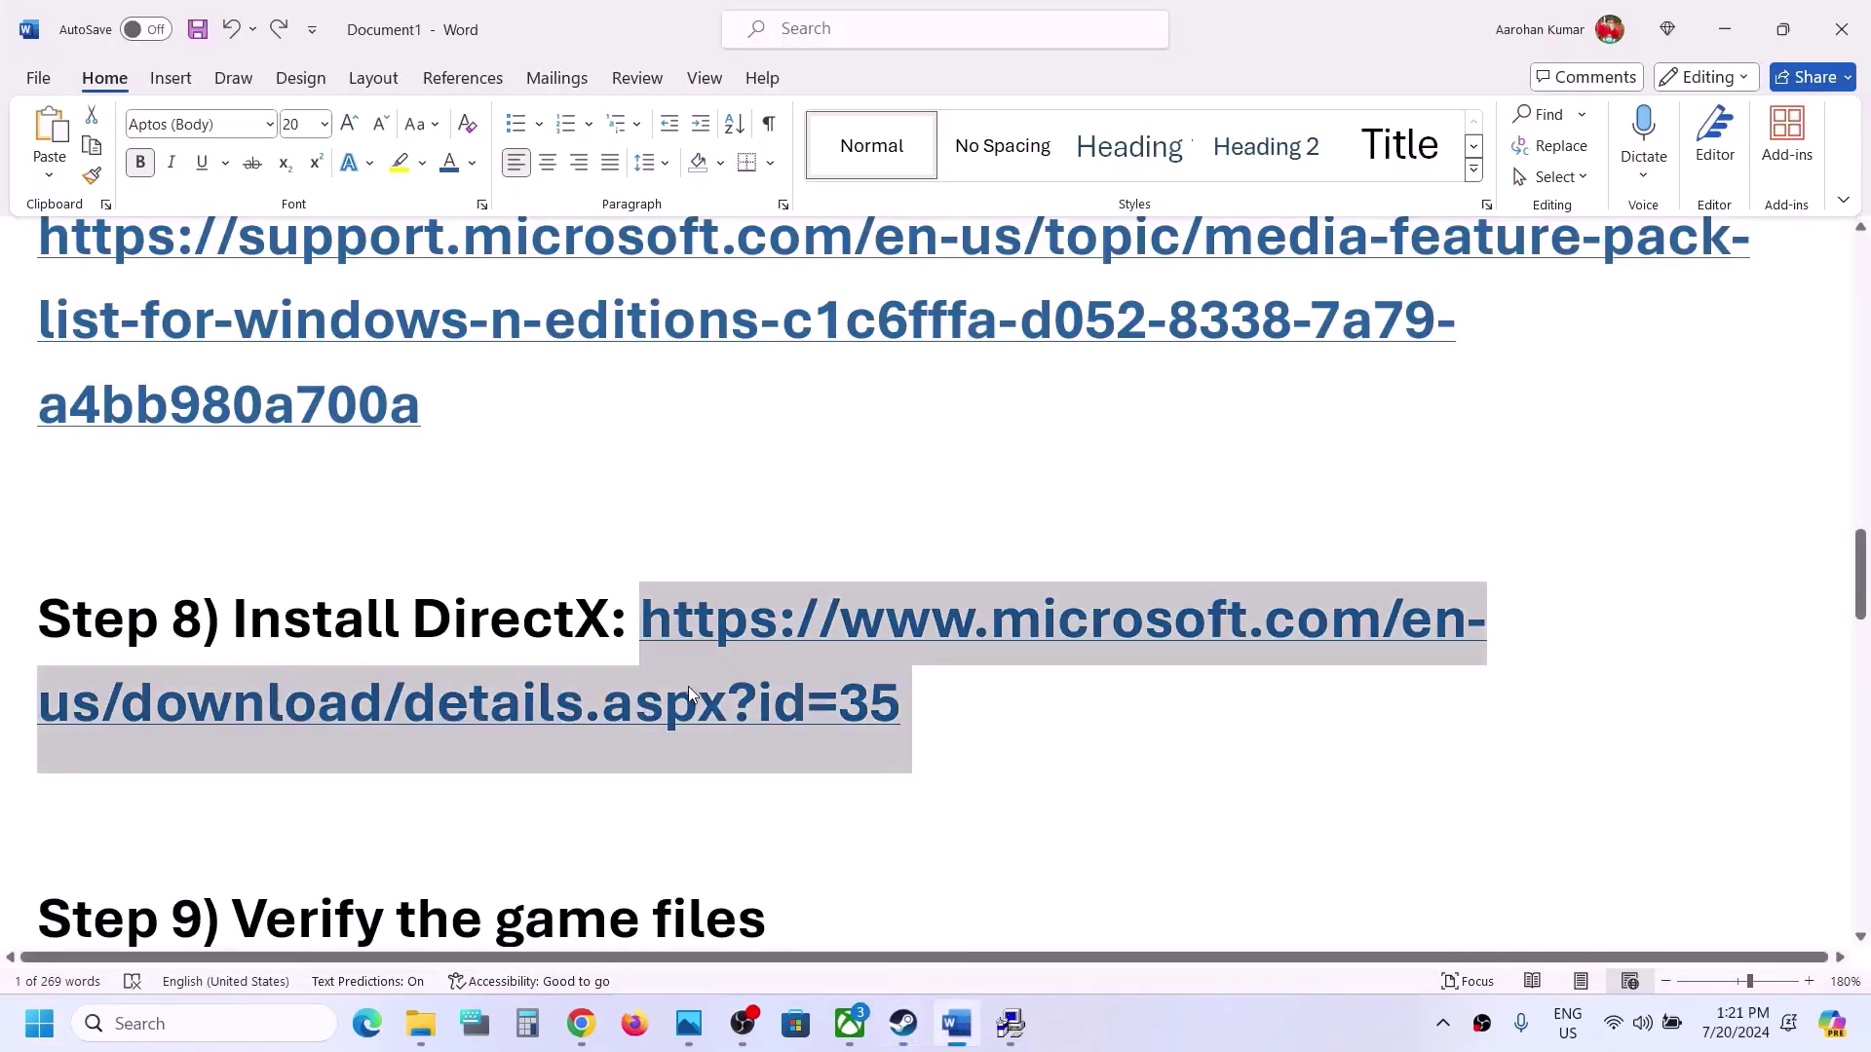
pyautogui.scroll(-5, 689, 694)
pyautogui.click(900, 1031)
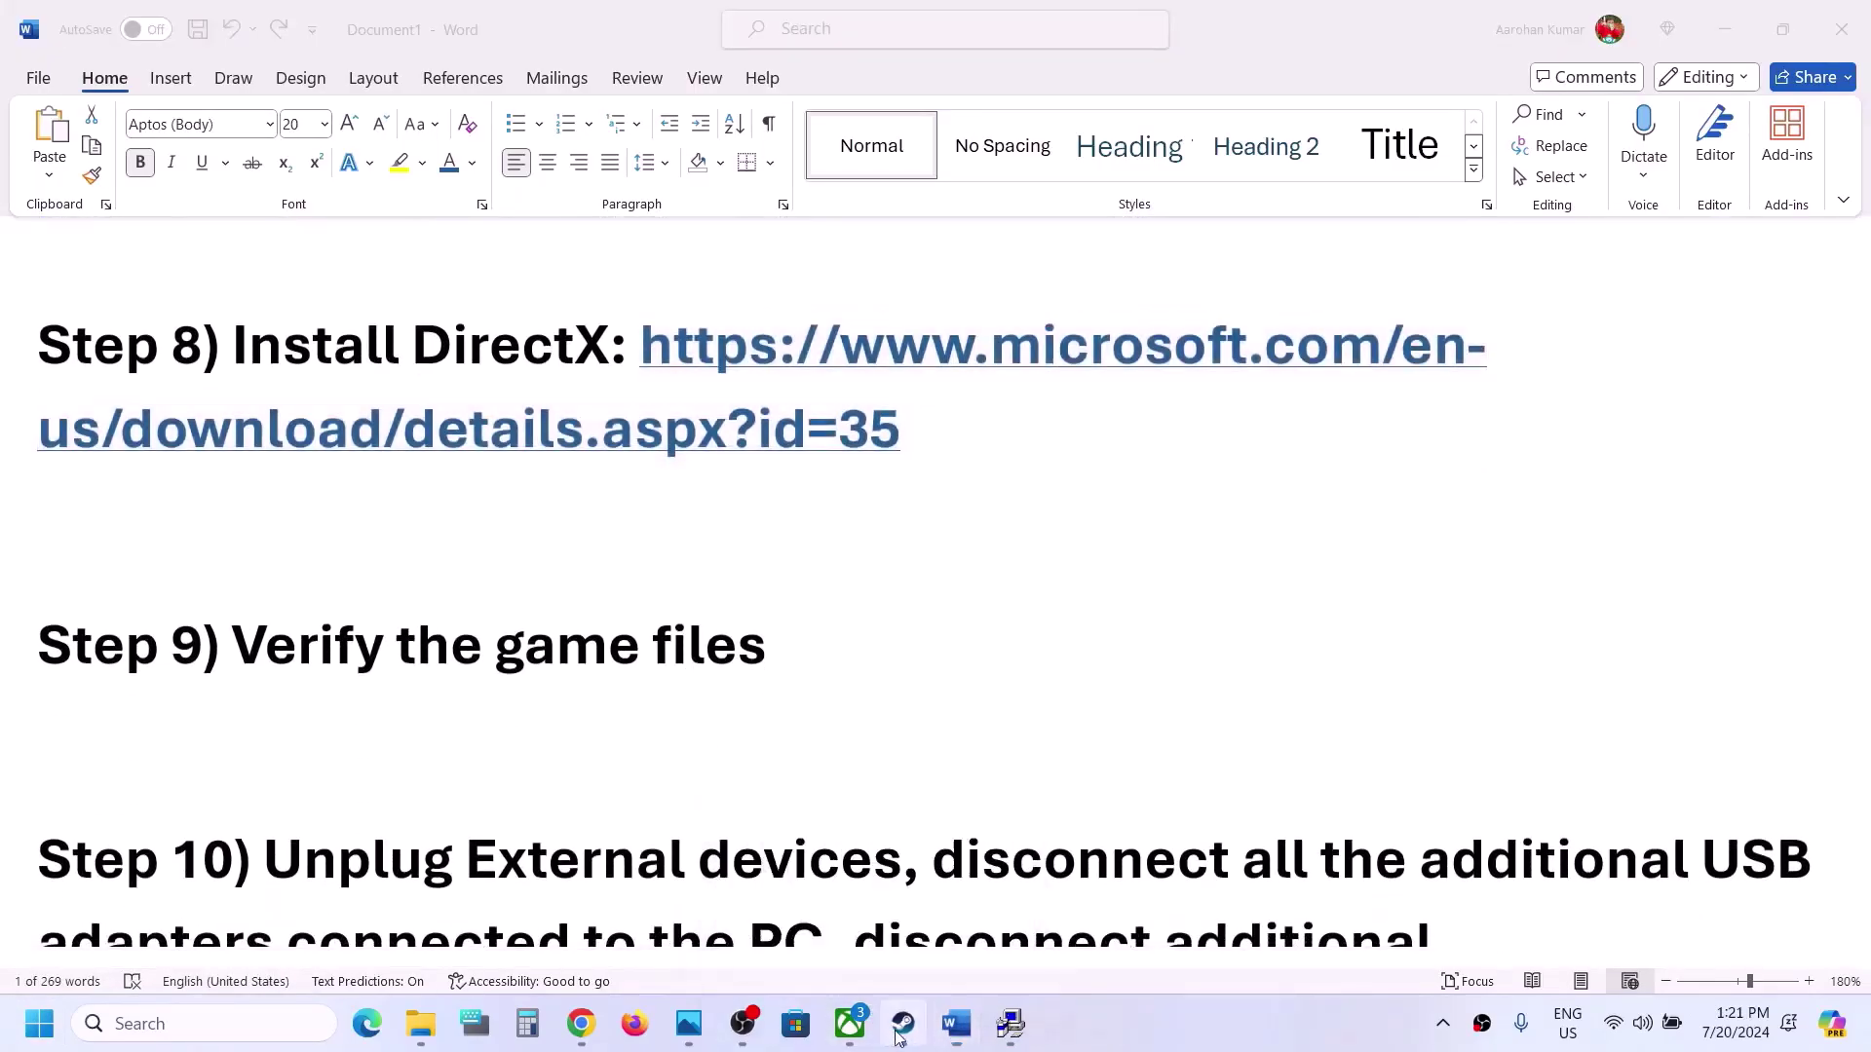
pyautogui.rightClick(202, 594)
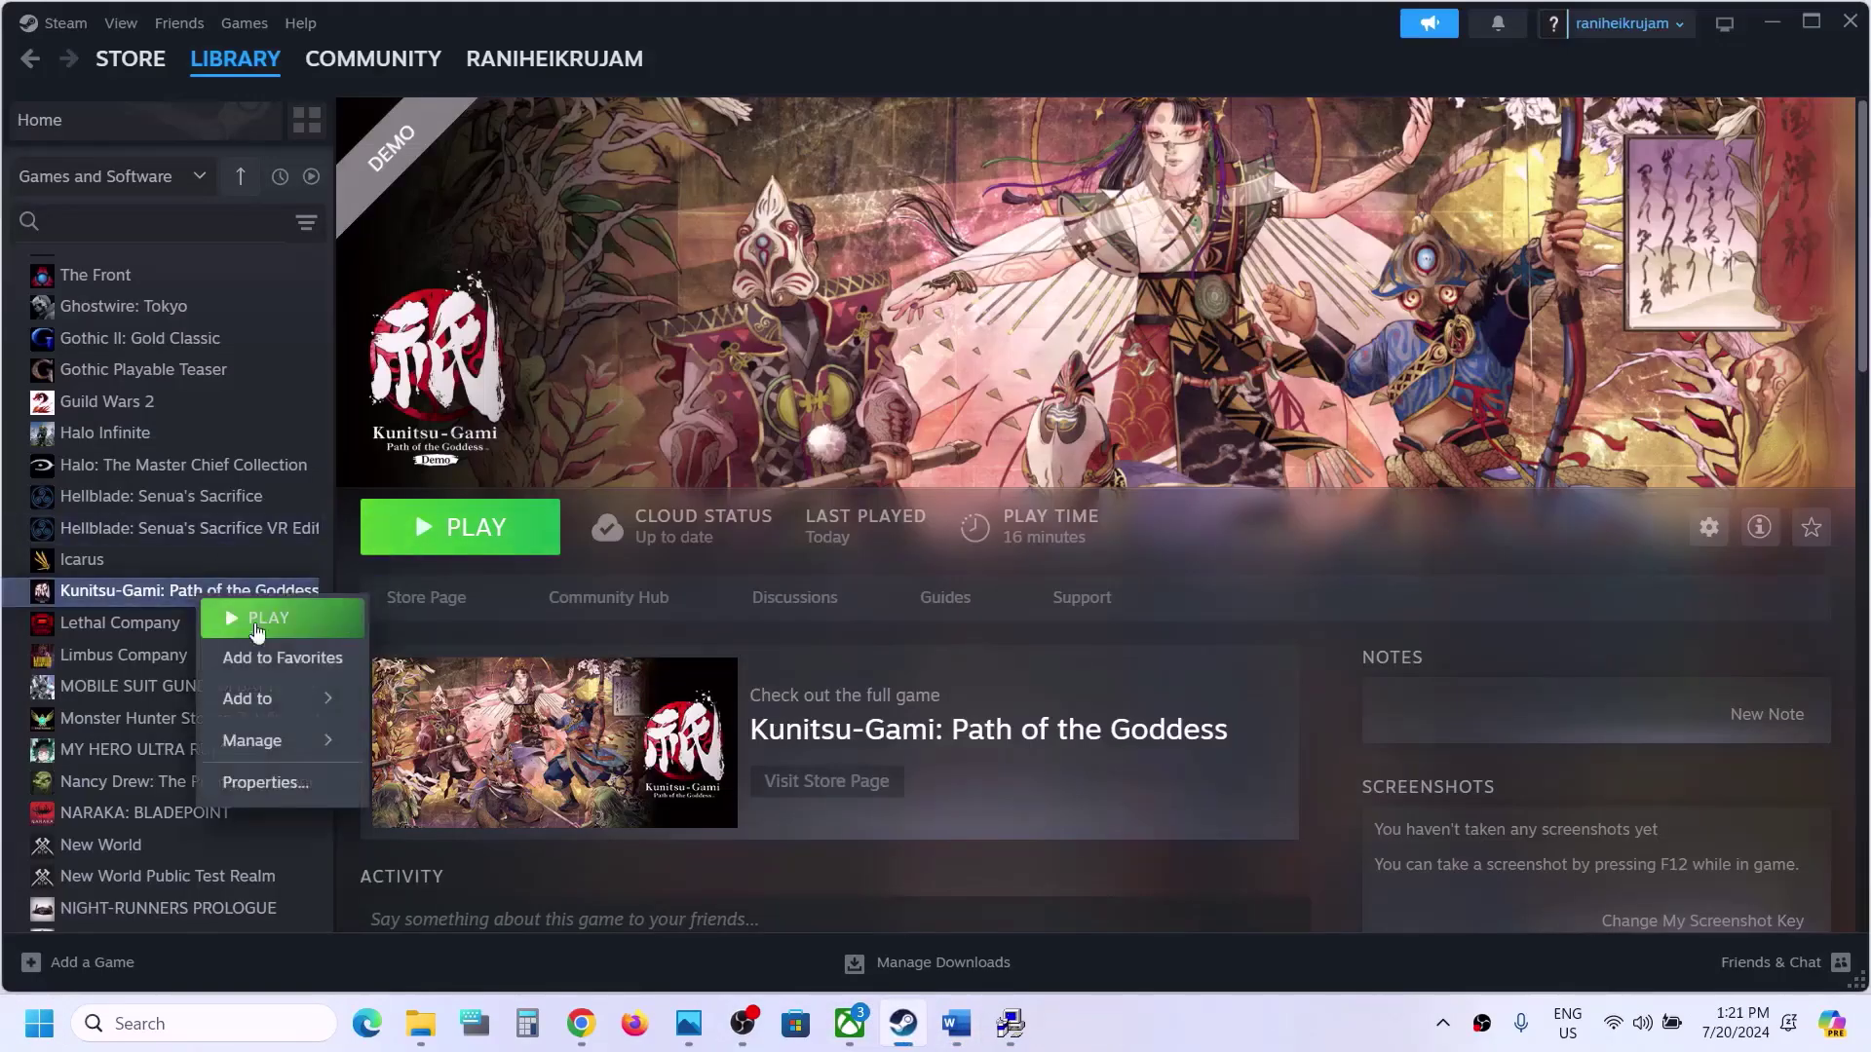
pyautogui.click(302, 784)
pyautogui.click(553, 400)
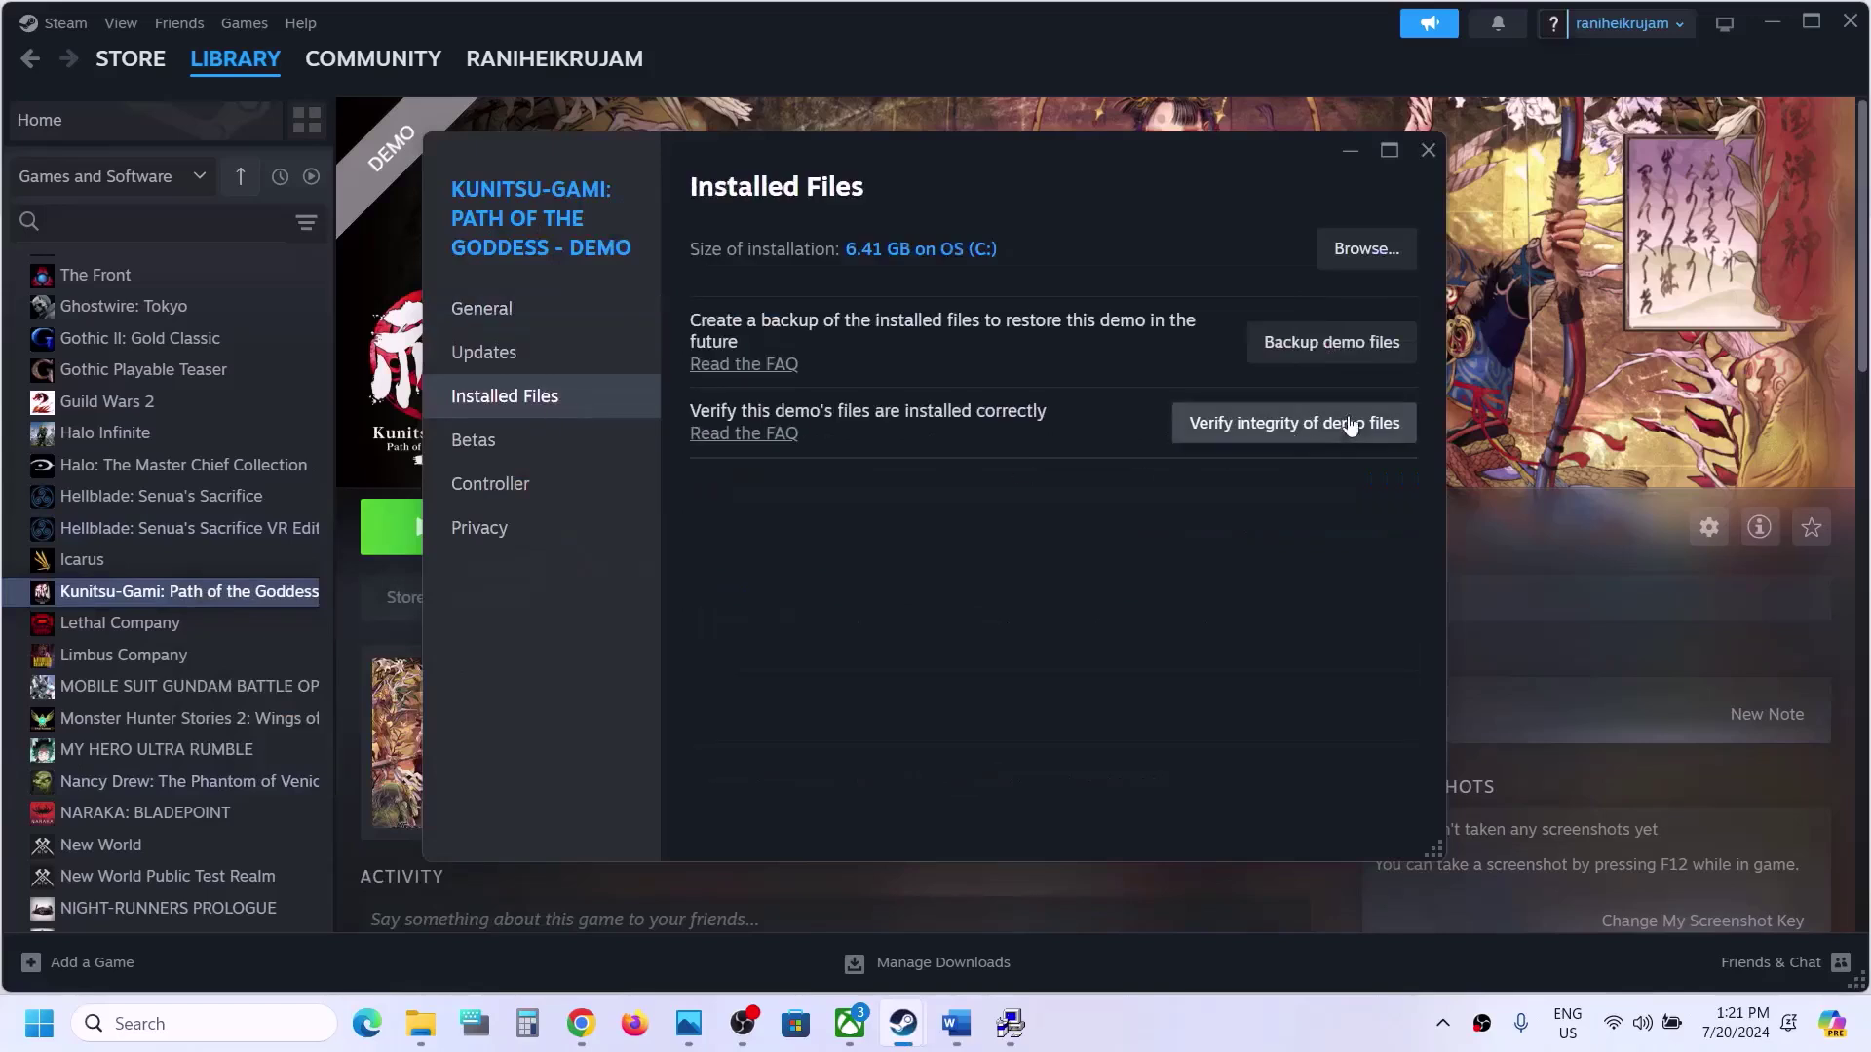
pyautogui.click(1316, 432)
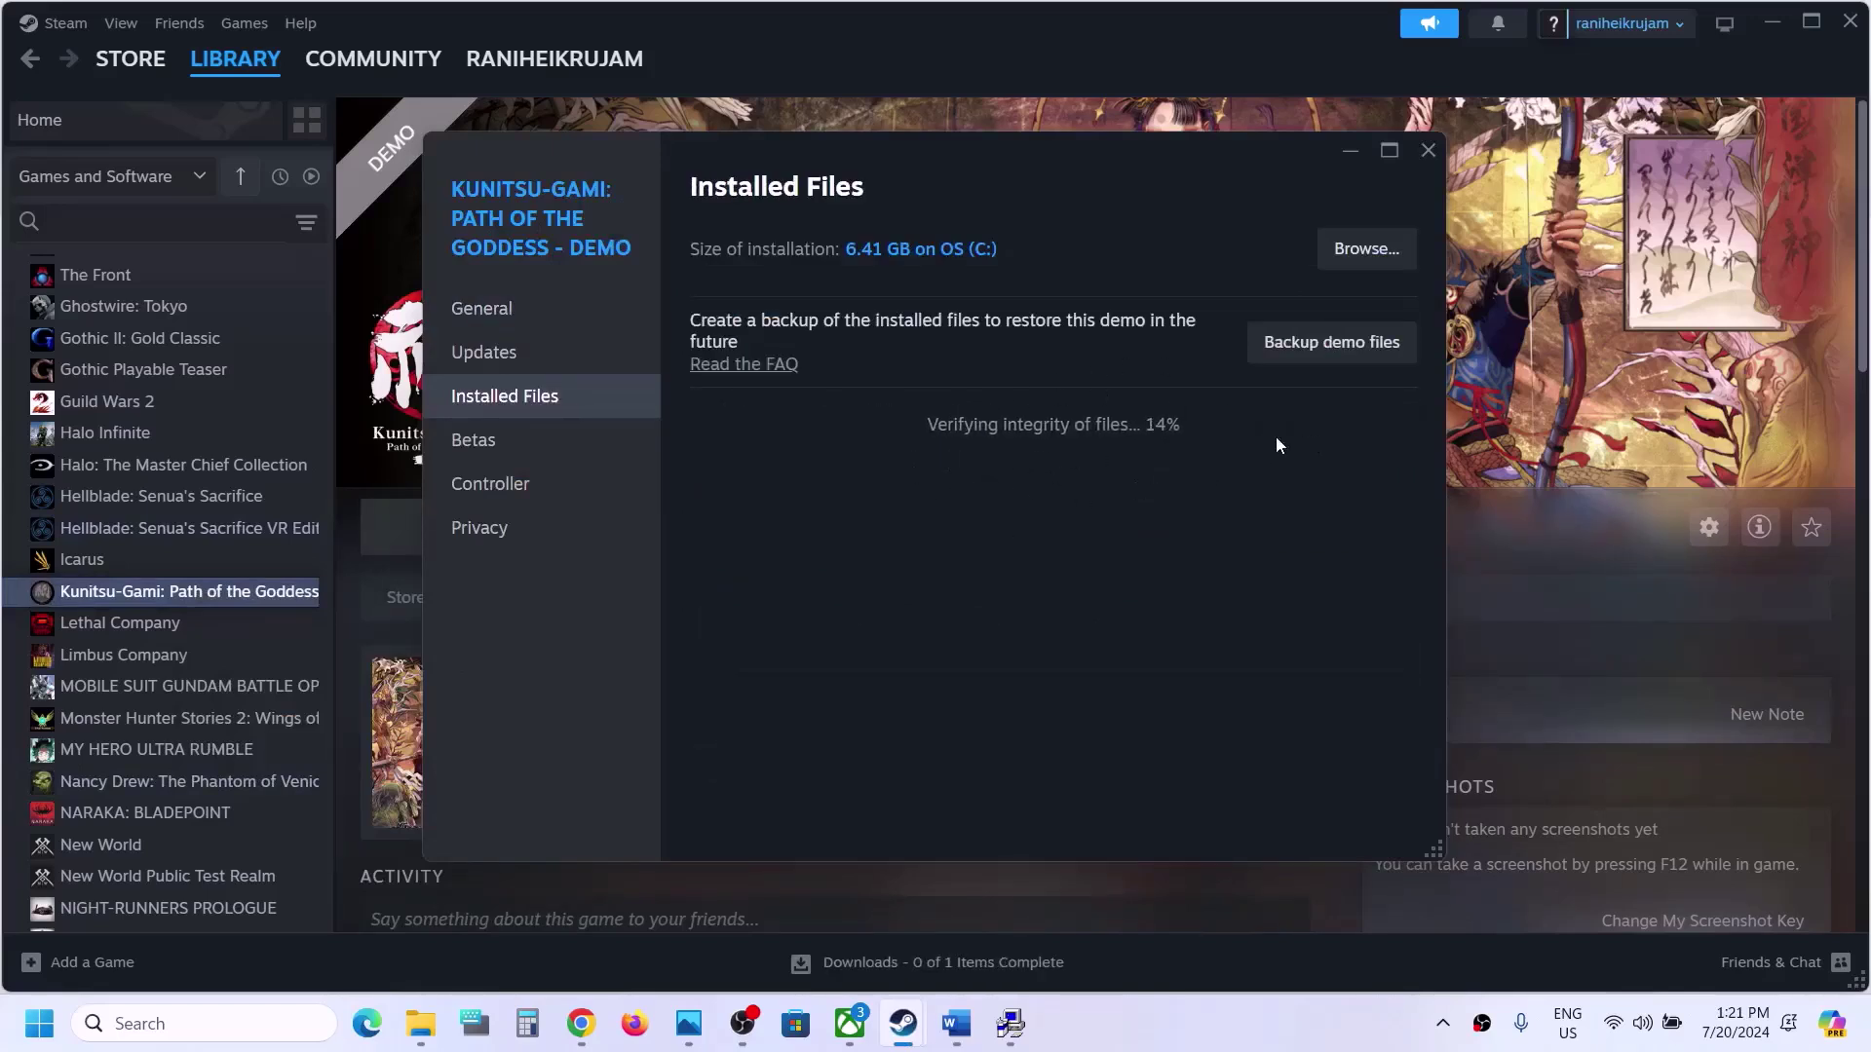
# Step: Highlight the Step 10 advice in the Word document on unplugging USB adapters, extra controllers and multiple monitors
pyautogui.click(968, 1035)
pyautogui.scroll(-5, 274, 518)
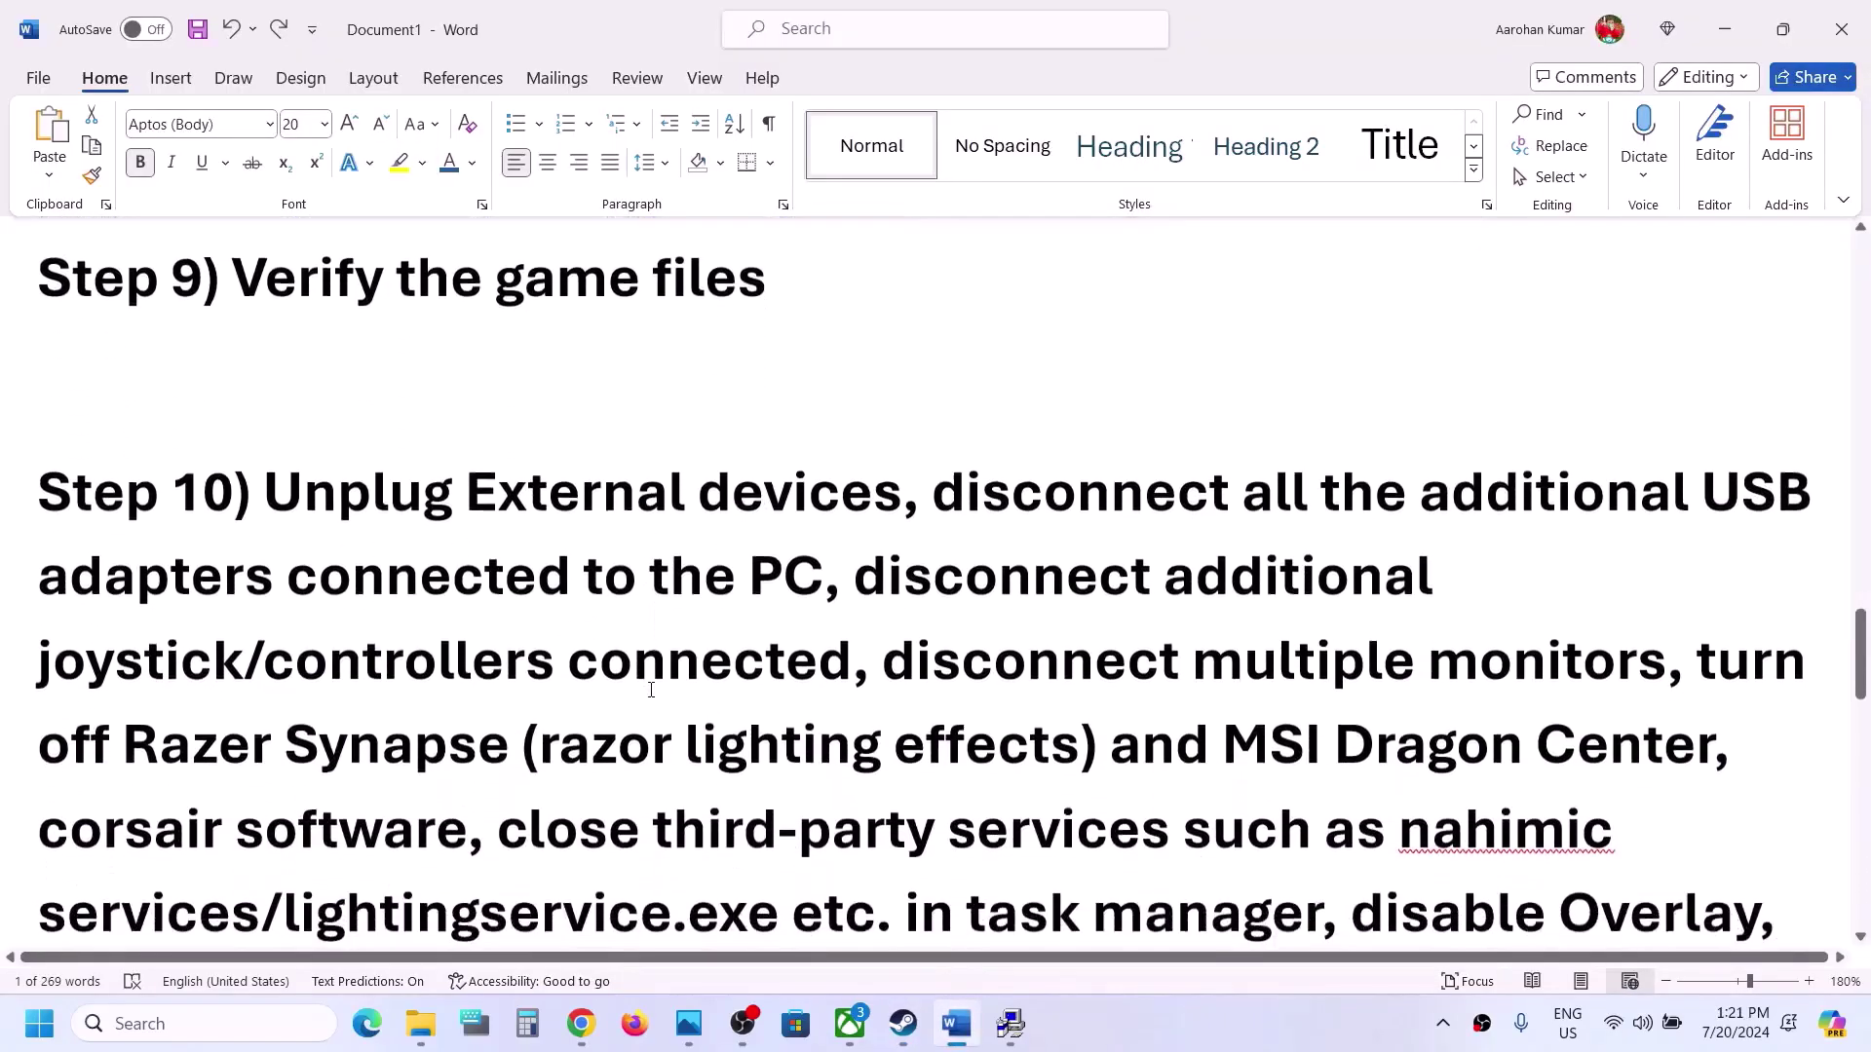
pyautogui.moveTo(266, 489); pyautogui.dragTo(821, 573)
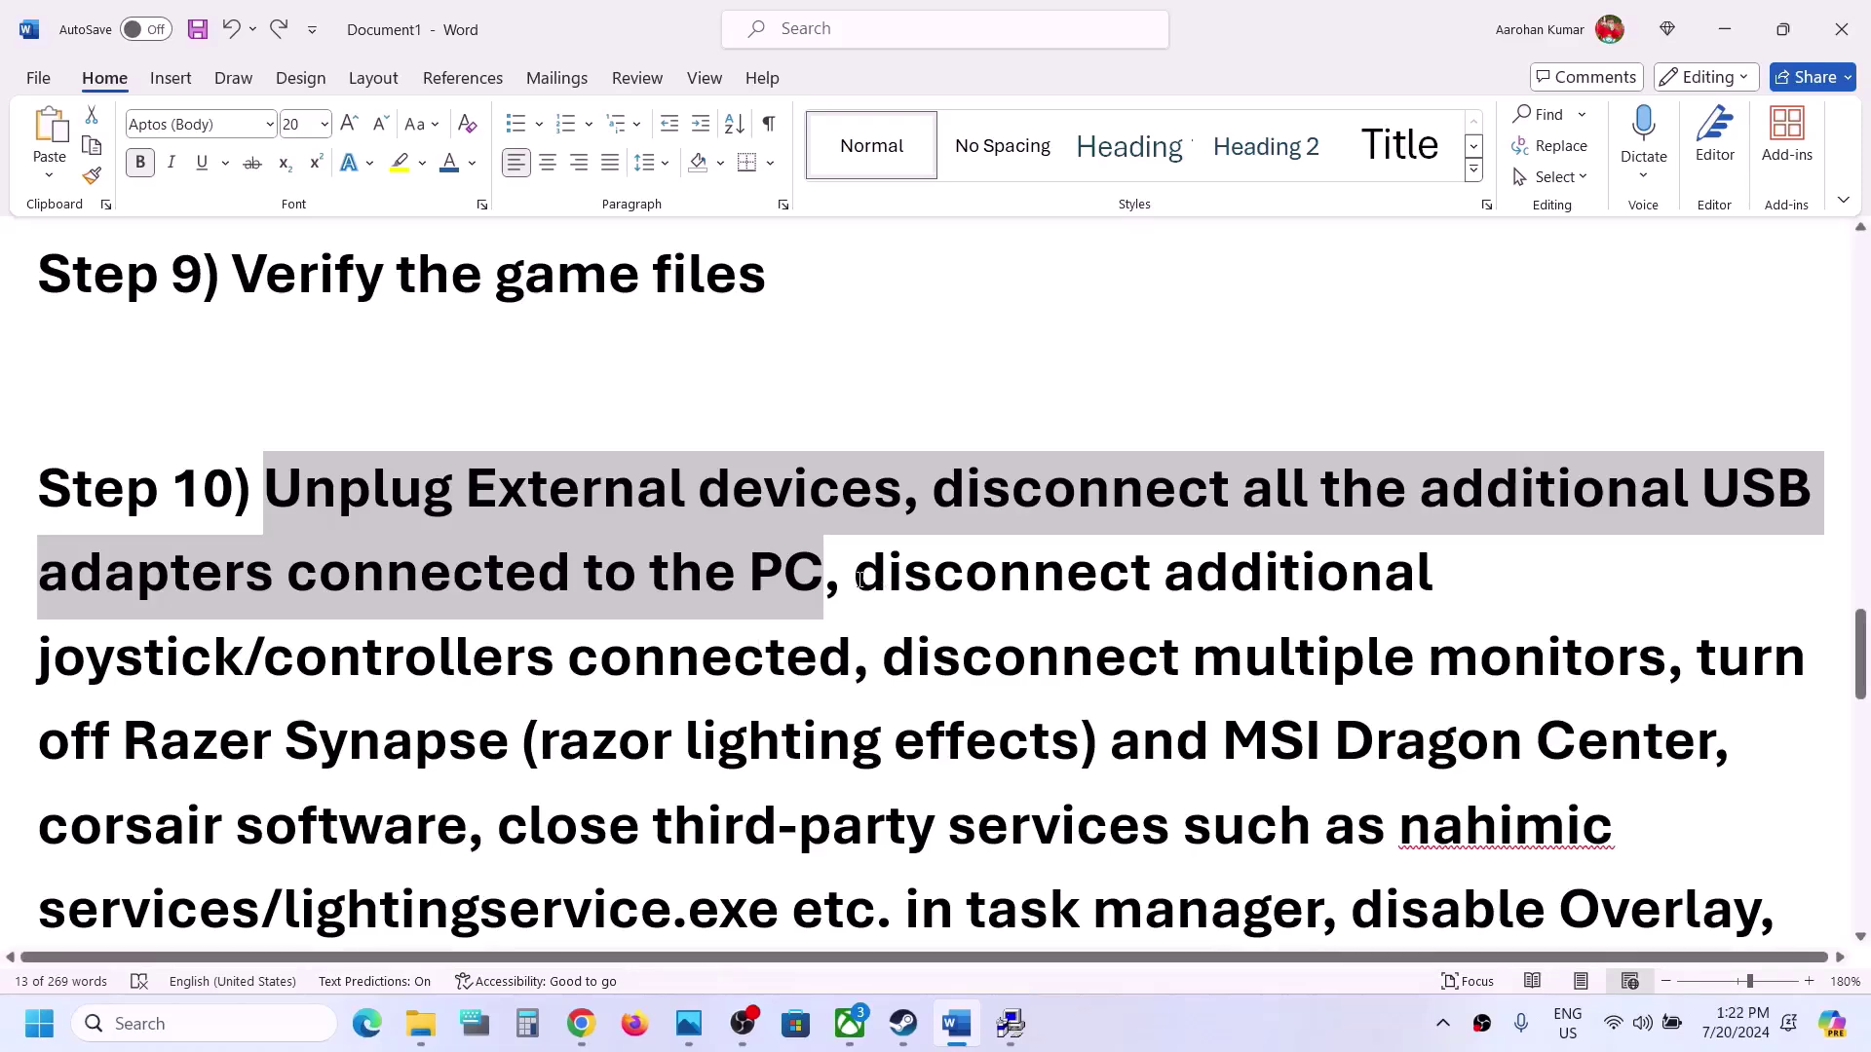
pyautogui.moveTo(857, 577); pyautogui.dragTo(854, 665)
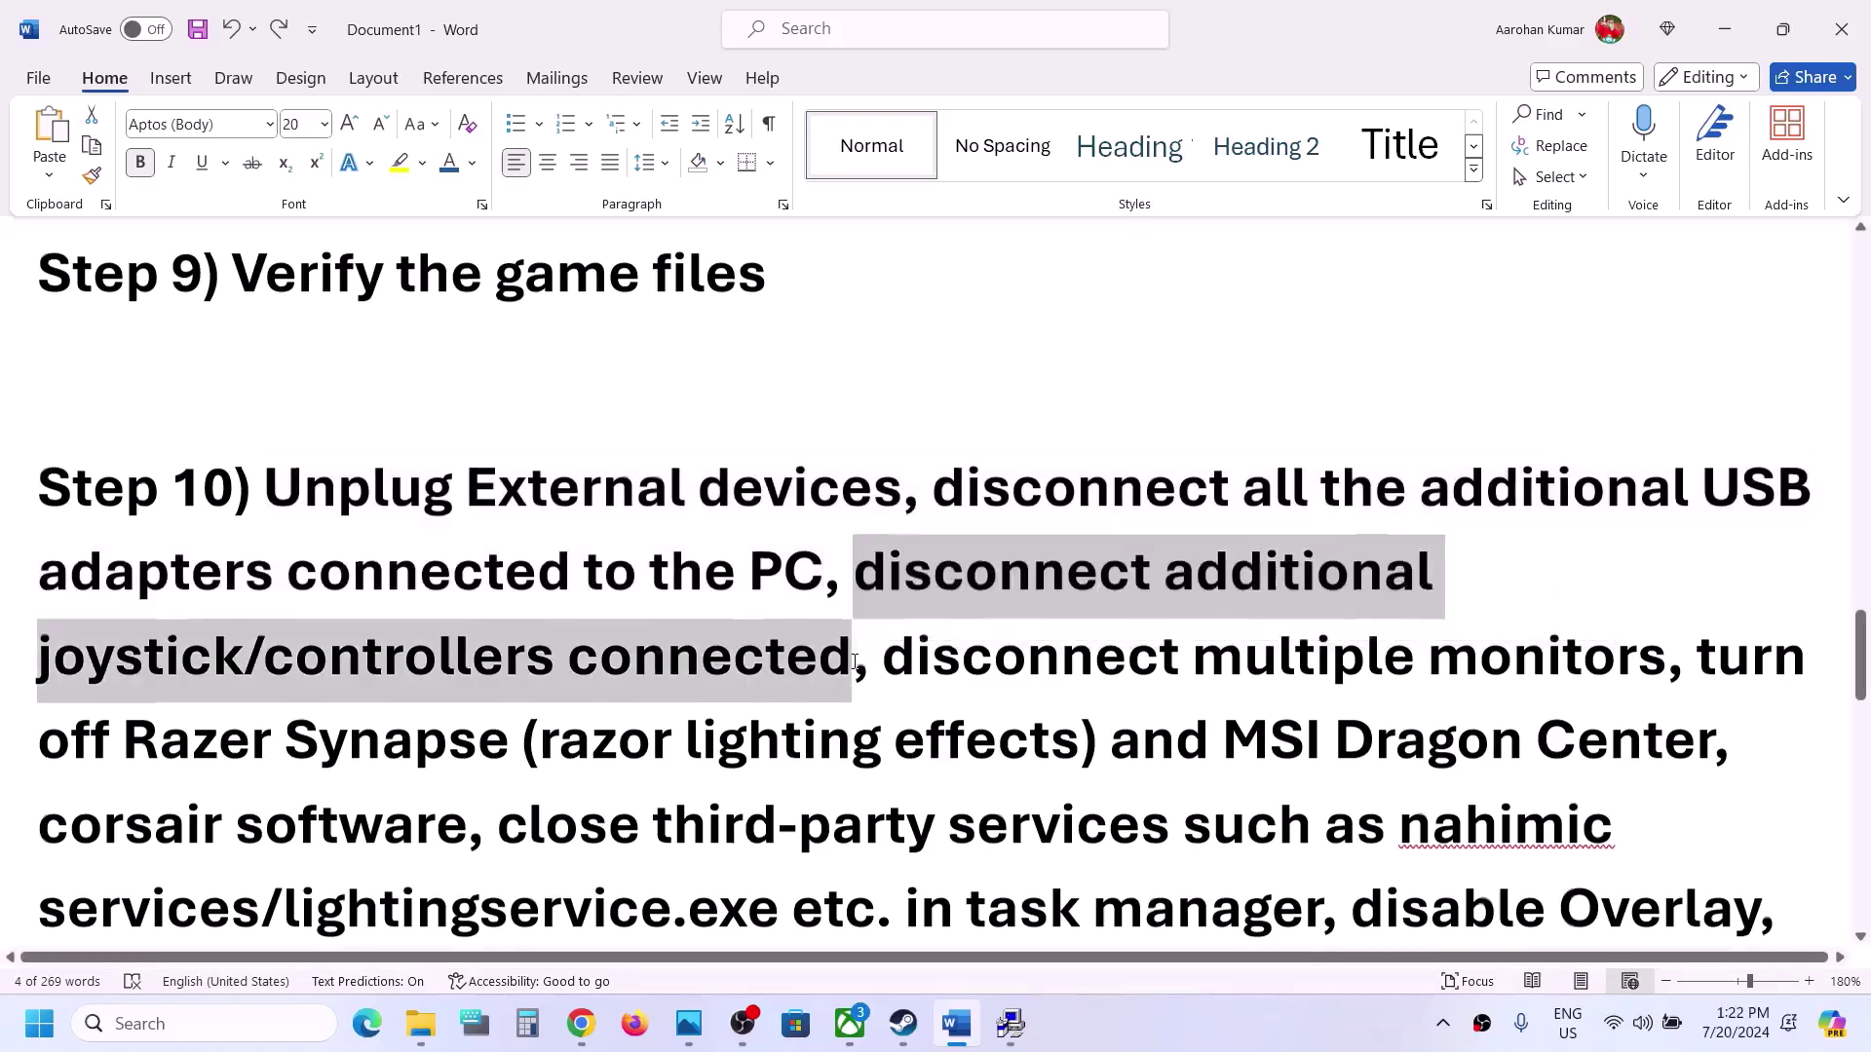
pyautogui.scroll(-1, 853, 662)
pyautogui.moveTo(39, 591); pyautogui.dragTo(881, 592)
pyautogui.moveTo(1633, 554); pyautogui.dragTo(883, 591)
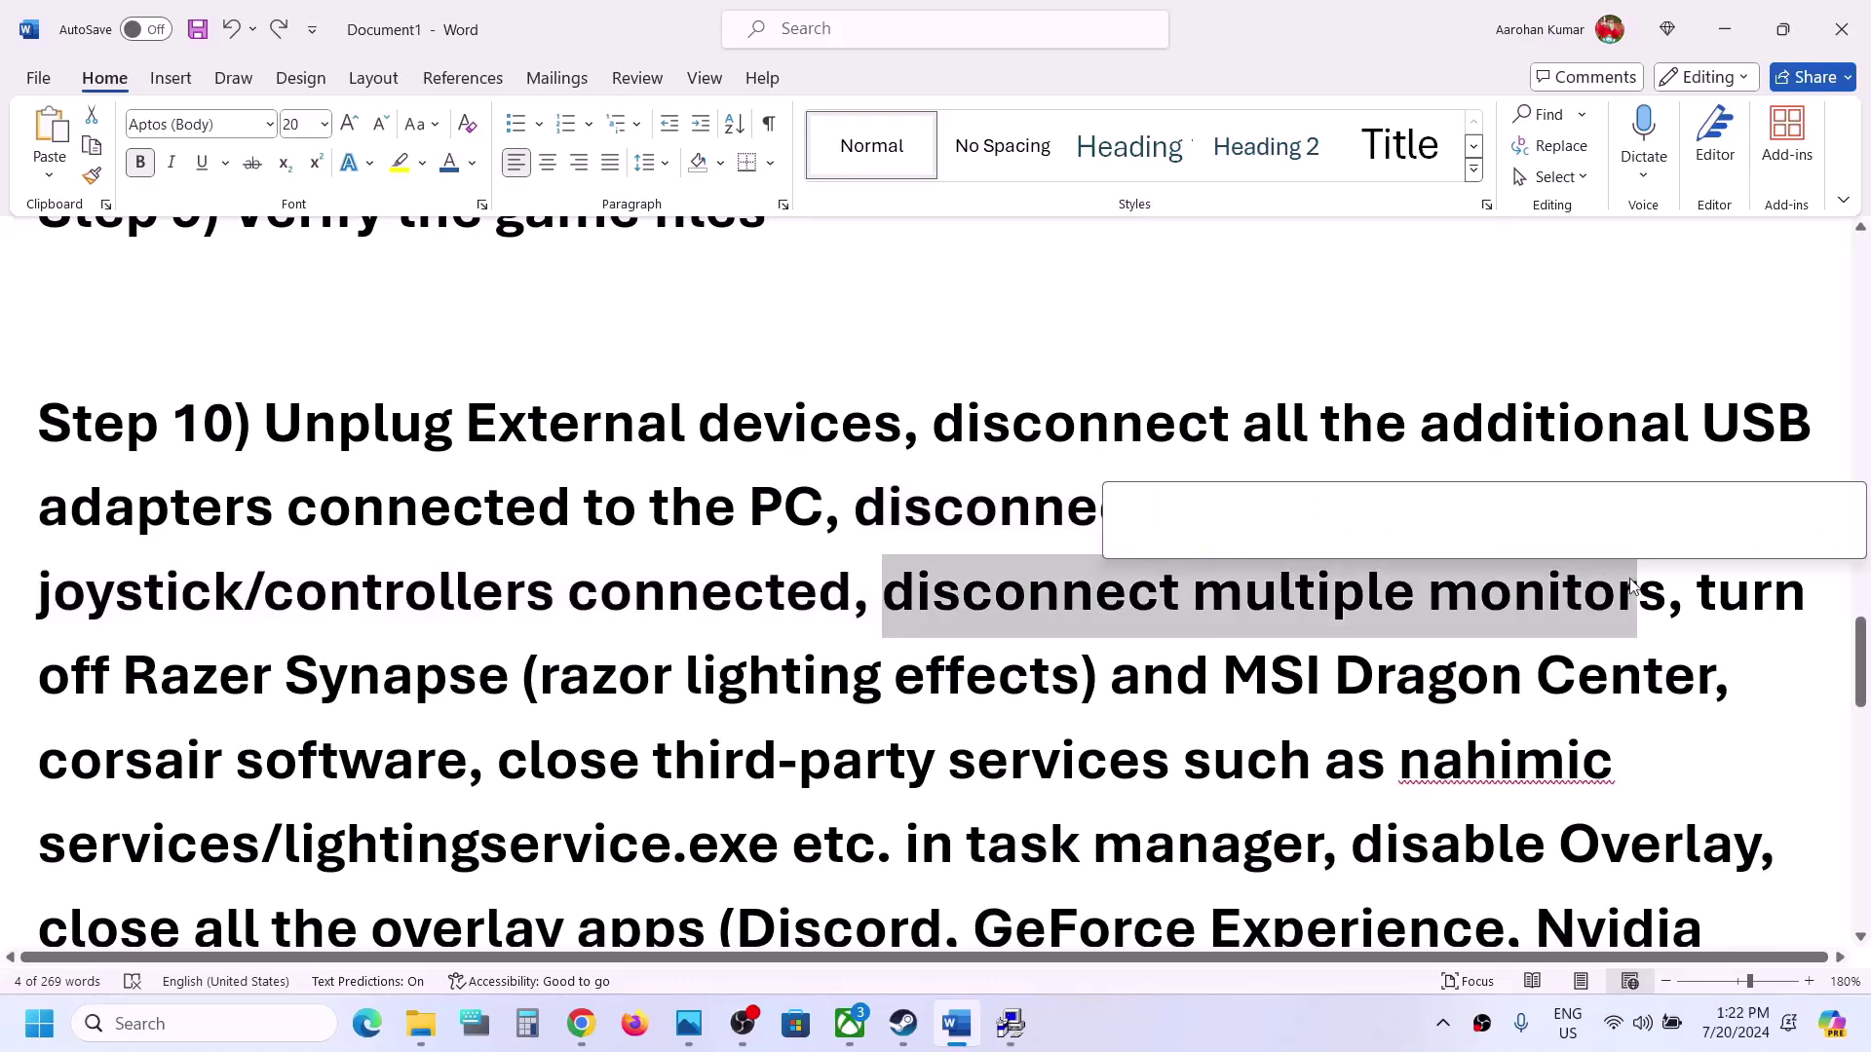
# Step: Highlight the advice on turning off Razer Synapse, MSI Dragon Center, Corsair software and third-party services, including the phrase "disable Overlay"
pyautogui.moveTo(1697, 598); pyautogui.dragTo(1306, 844)
pyautogui.scroll(-3, 1291, 836)
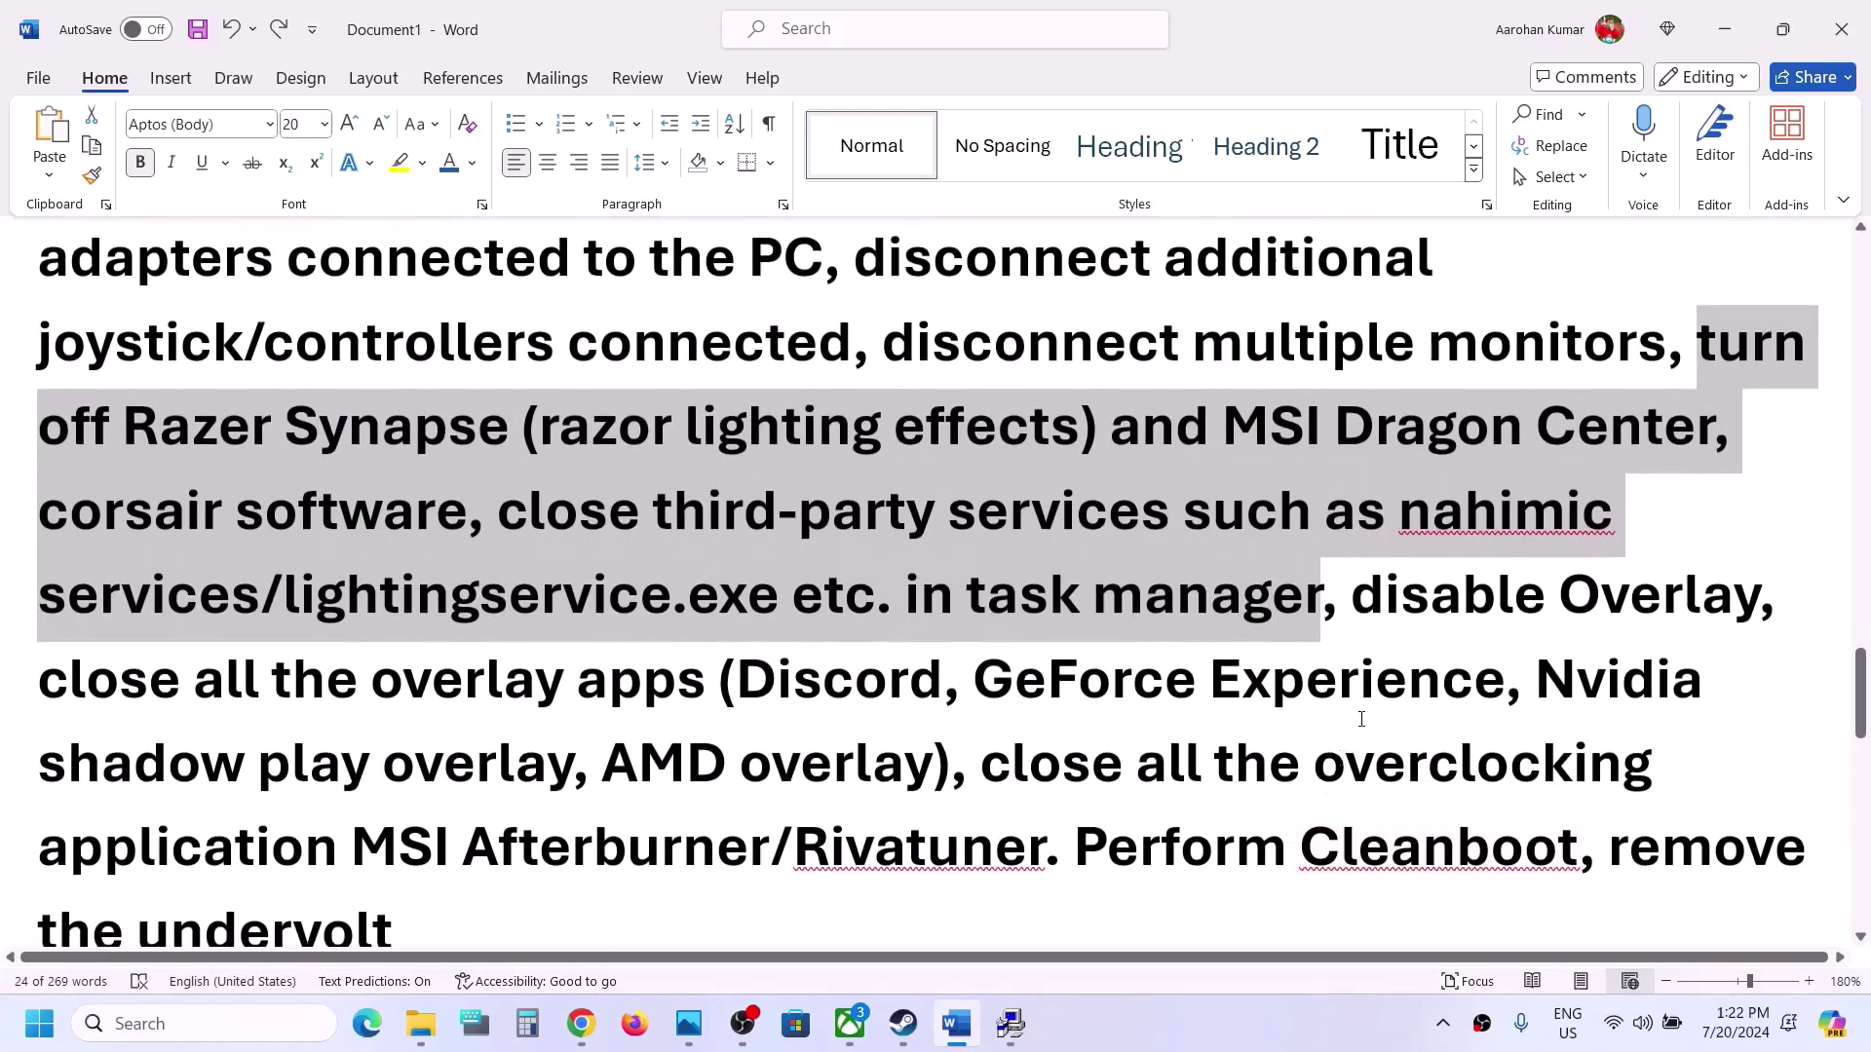
pyautogui.scroll(-2, 1361, 718)
pyautogui.moveTo(1353, 474); pyautogui.dragTo(1766, 475)
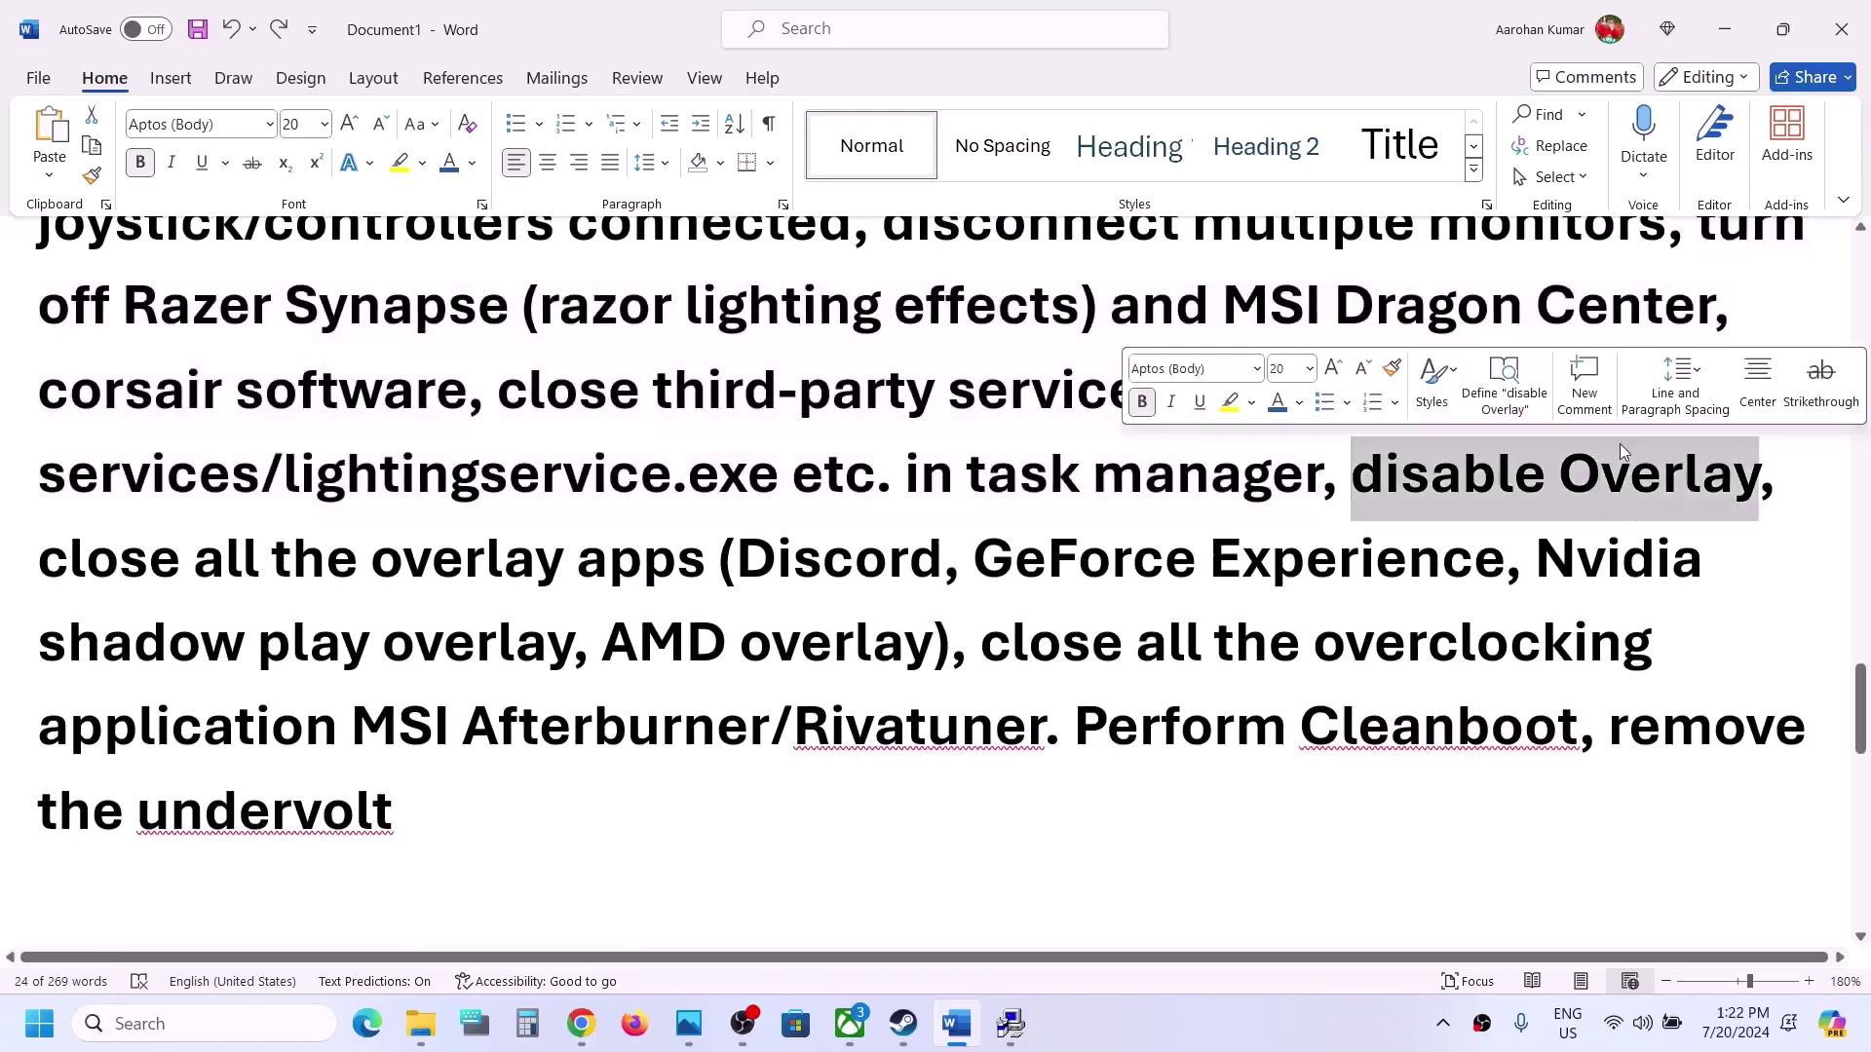
# Step: Turn off the in-game Steam Overlay for the Kunitsu-Gami demo in Steam and close its properties
pyautogui.click(903, 1023)
pyautogui.click(821, 941)
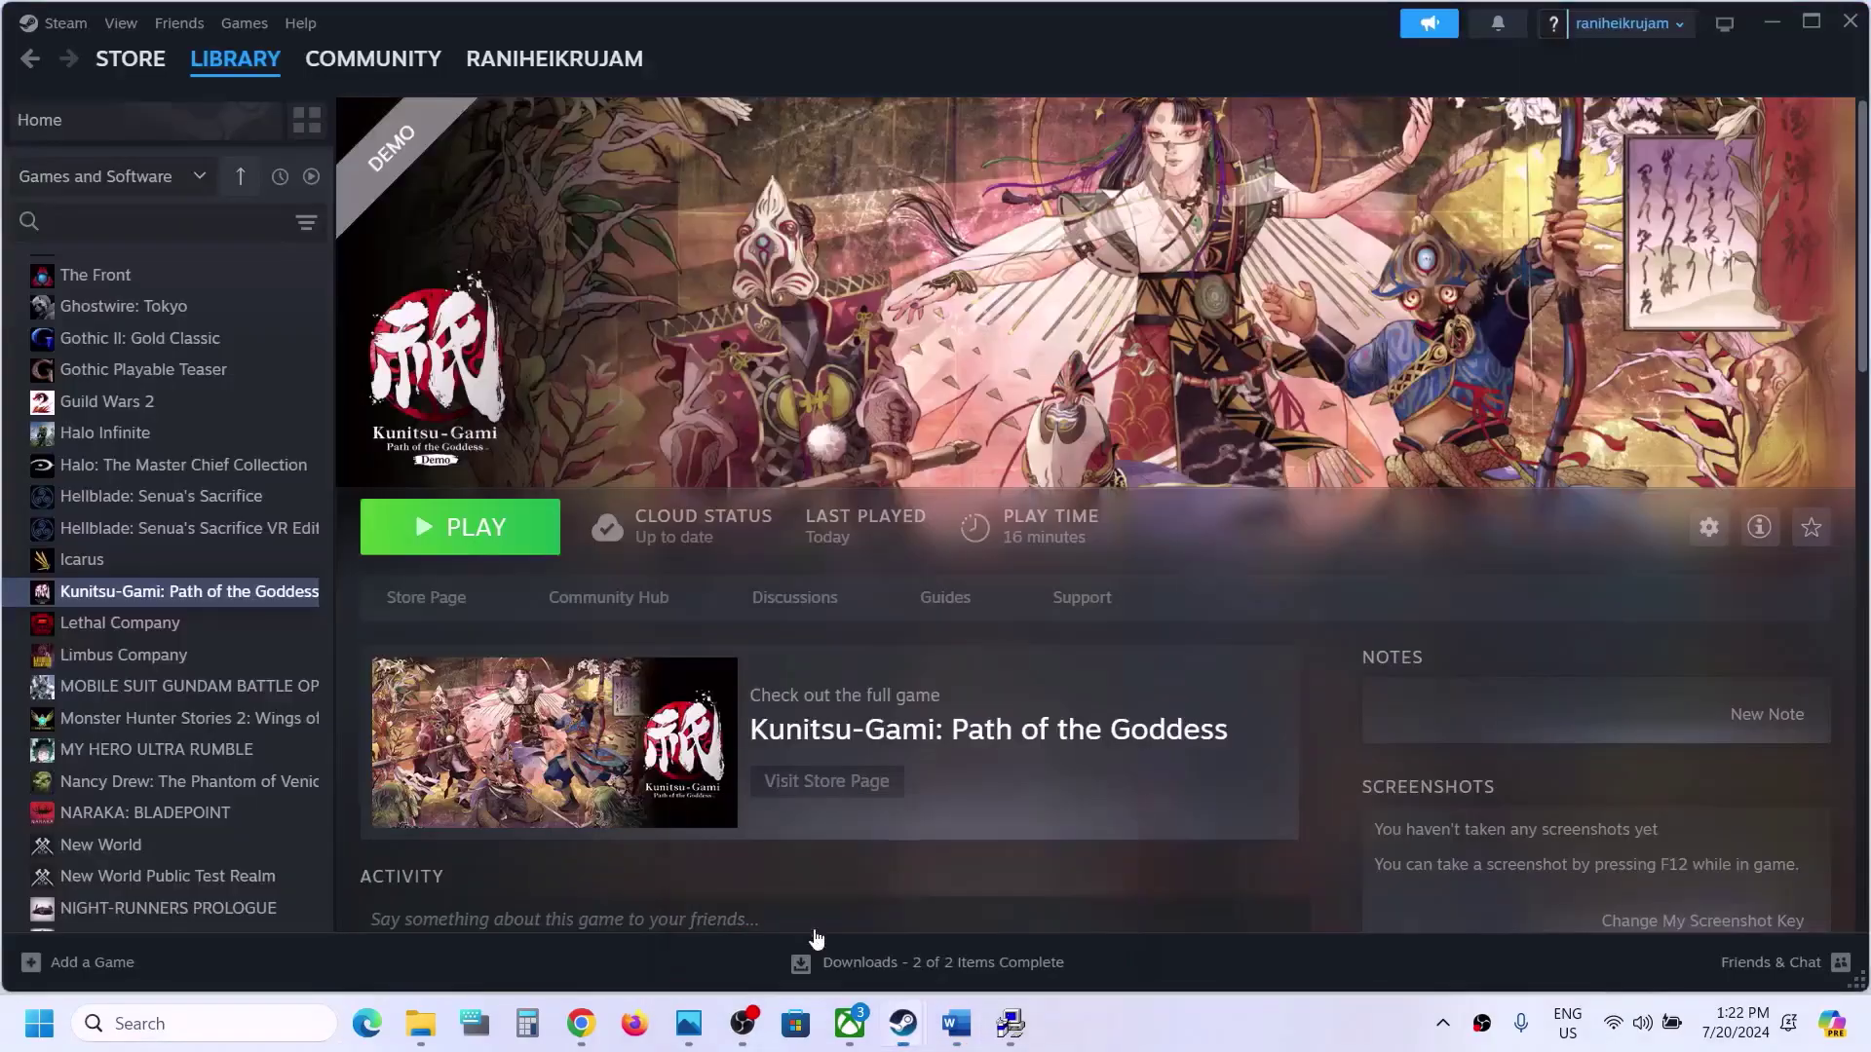
pyautogui.rightClick(223, 593)
pyautogui.click(285, 776)
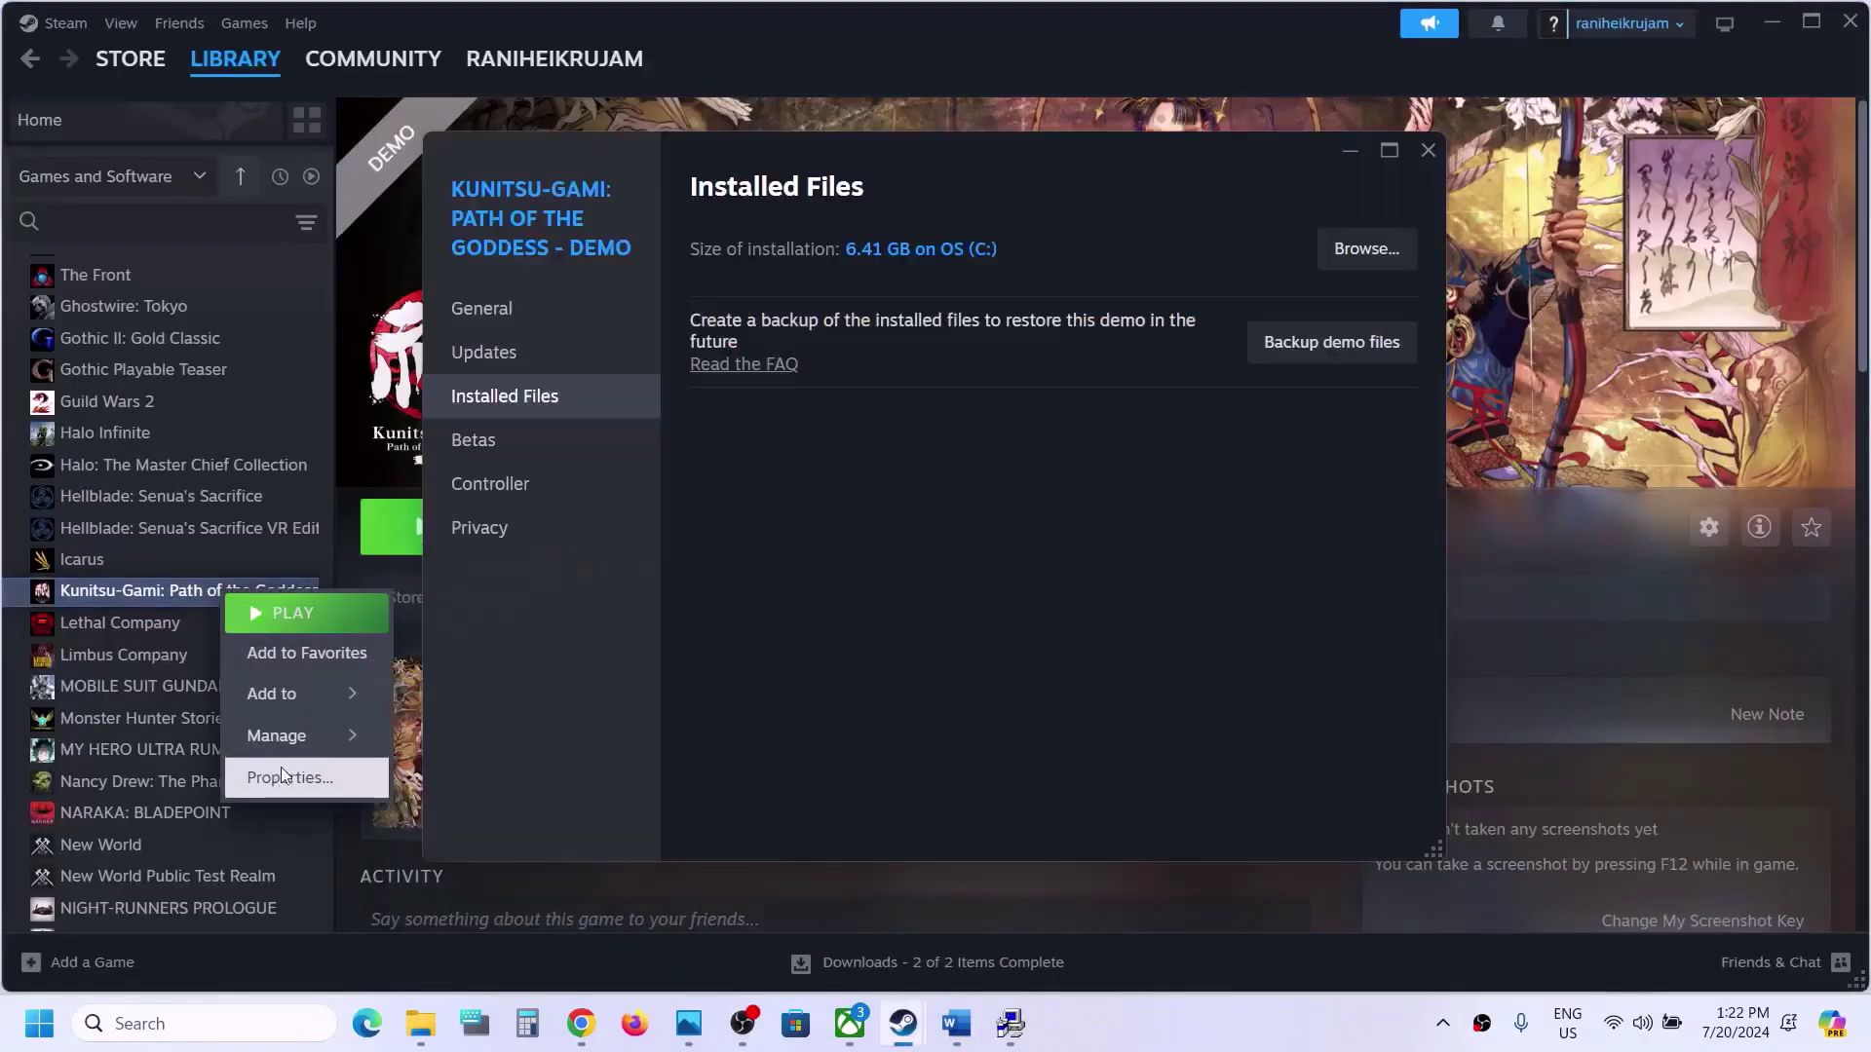
pyautogui.click(510, 310)
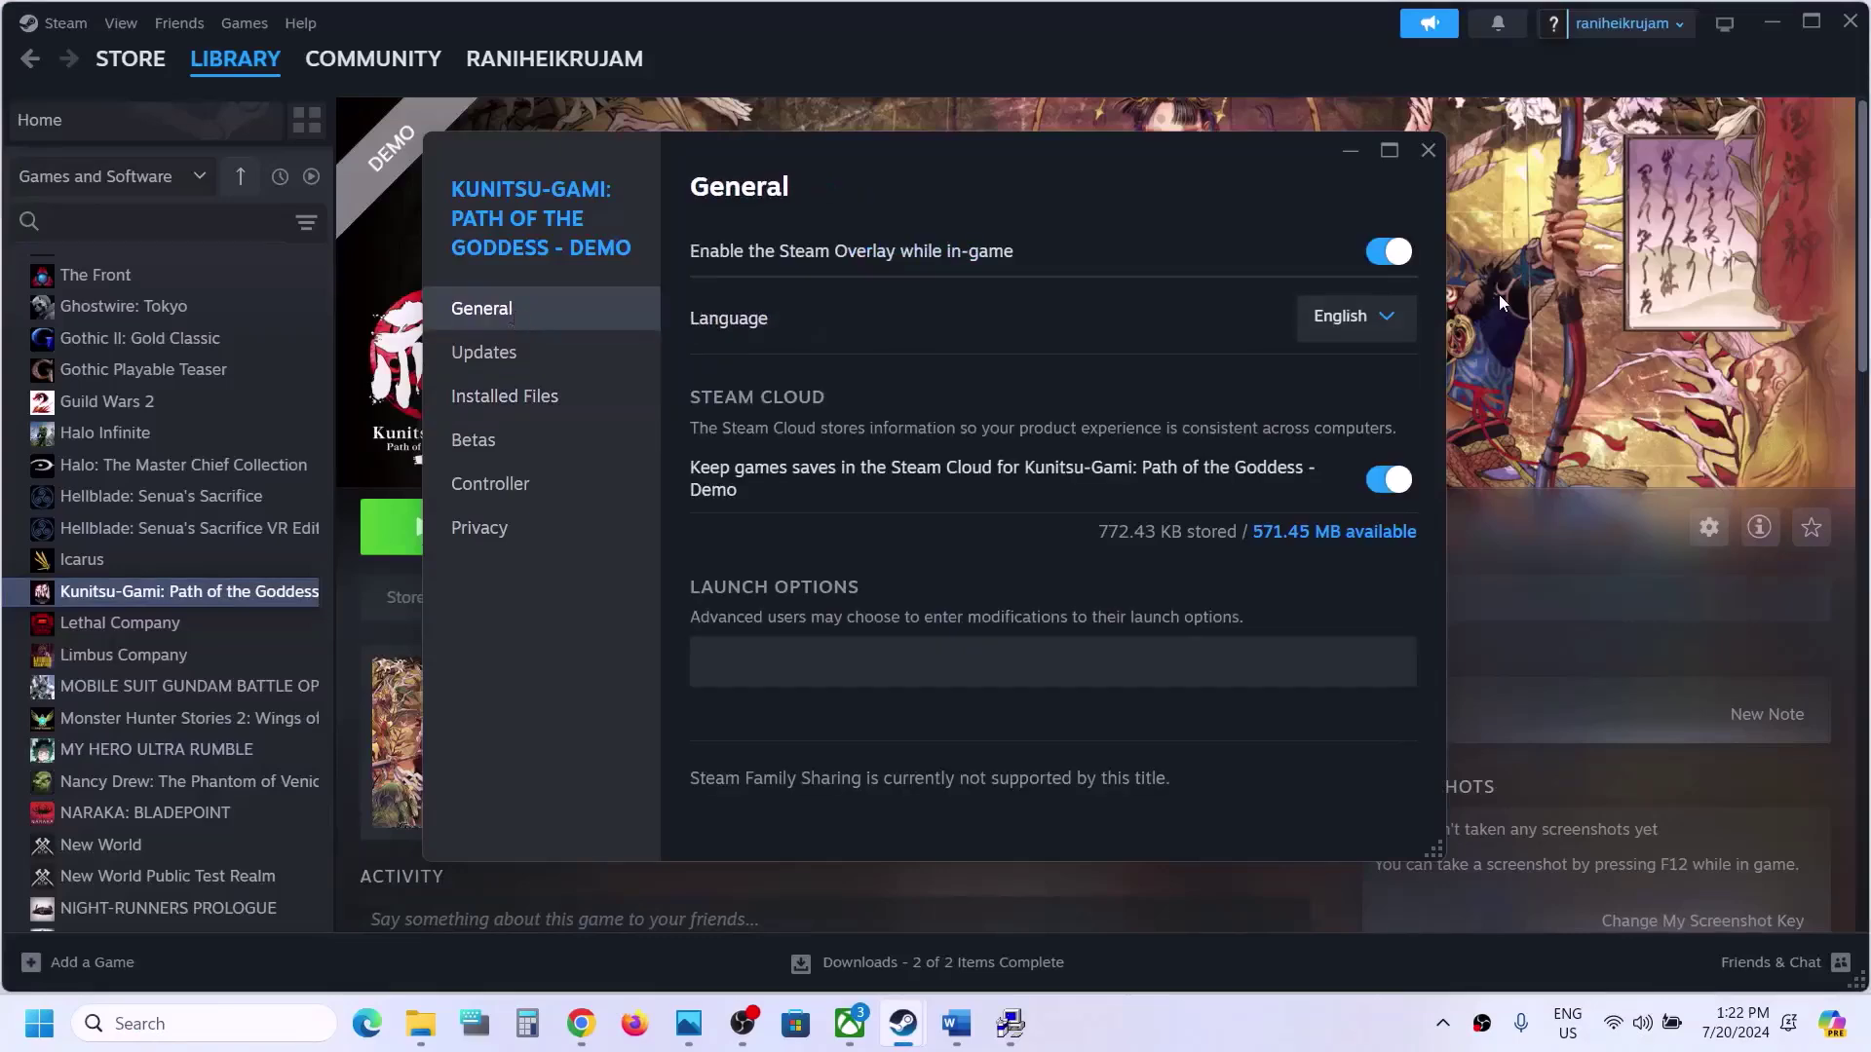
pyautogui.click(1378, 255)
pyautogui.click(1428, 150)
# Step: Return to the Word document and highlight the Step 10 advice on closing overlay apps, GeForce Experience and overclocking applications
pyautogui.click(956, 1023)
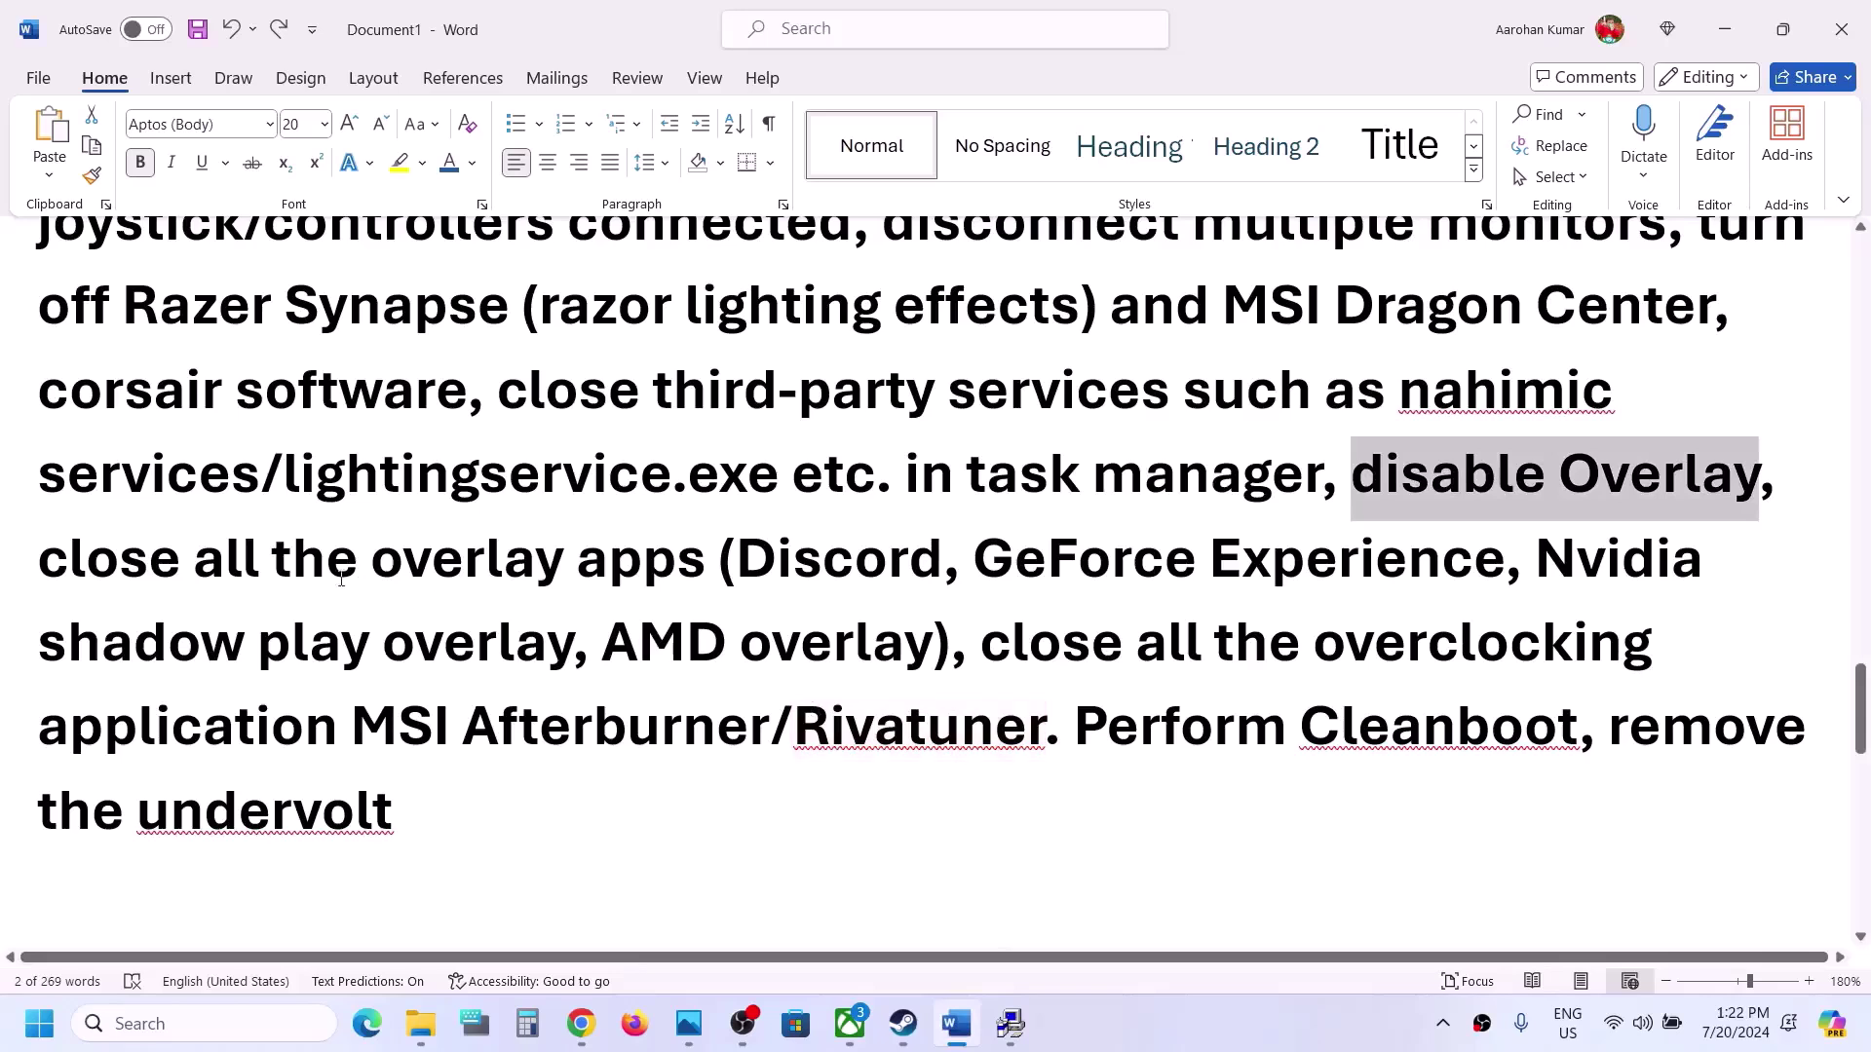
pyautogui.moveTo(115, 585); pyautogui.dragTo(1505, 563)
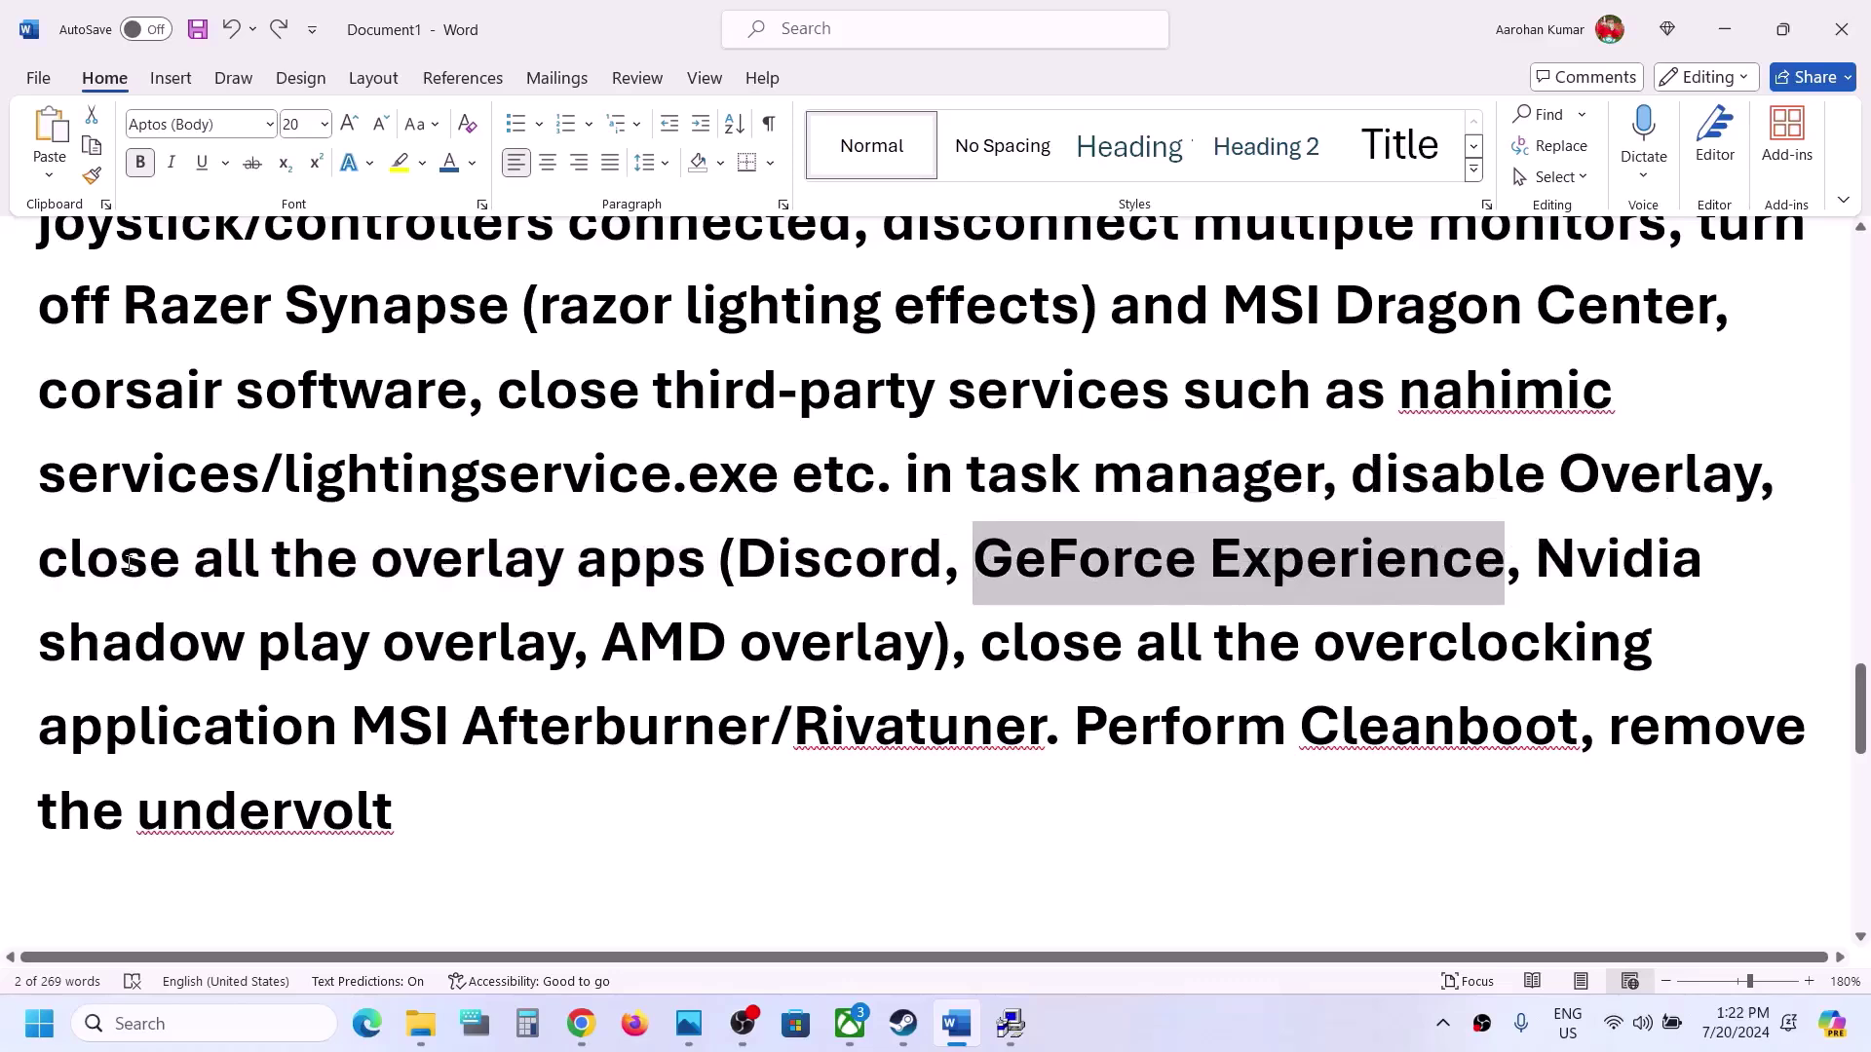
pyautogui.moveTo(130, 563); pyautogui.dragTo(716, 567)
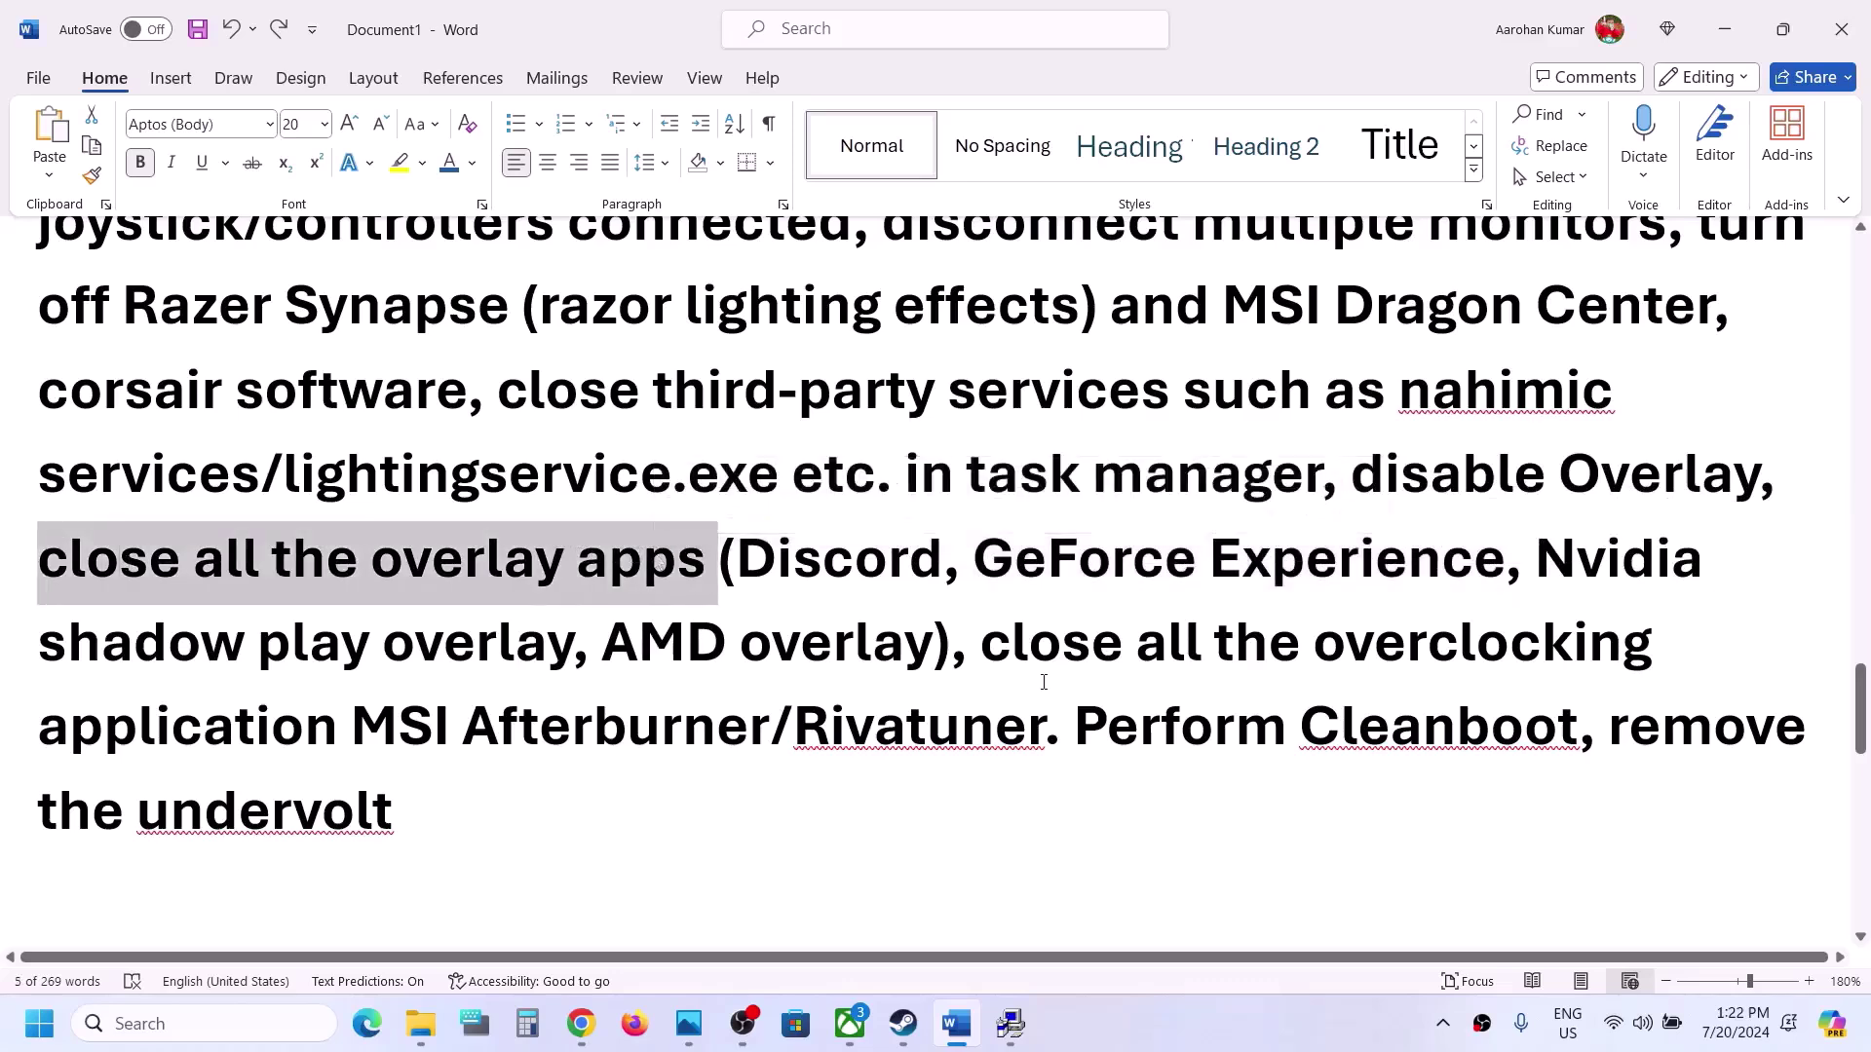
pyautogui.moveTo(990, 643); pyautogui.dragTo(891, 753)
pyautogui.click(979, 643)
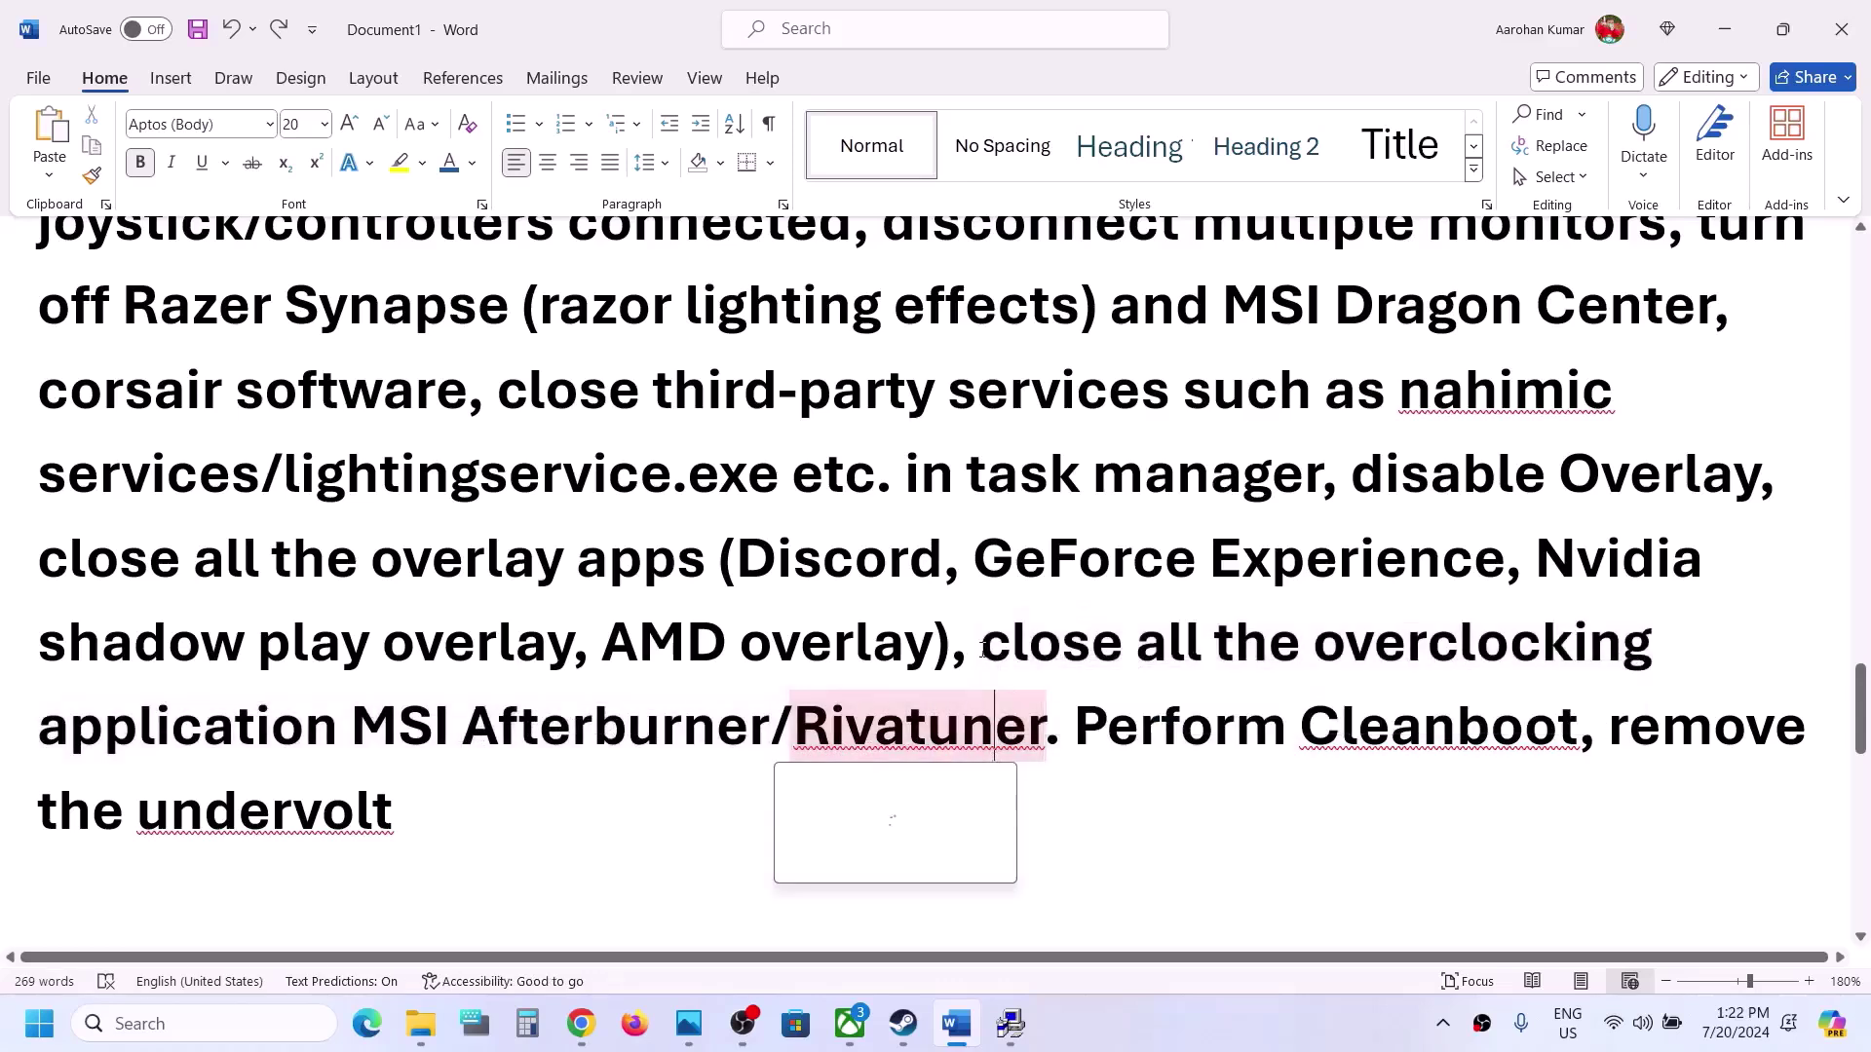
pyautogui.moveTo(979, 644); pyautogui.dragTo(1572, 638)
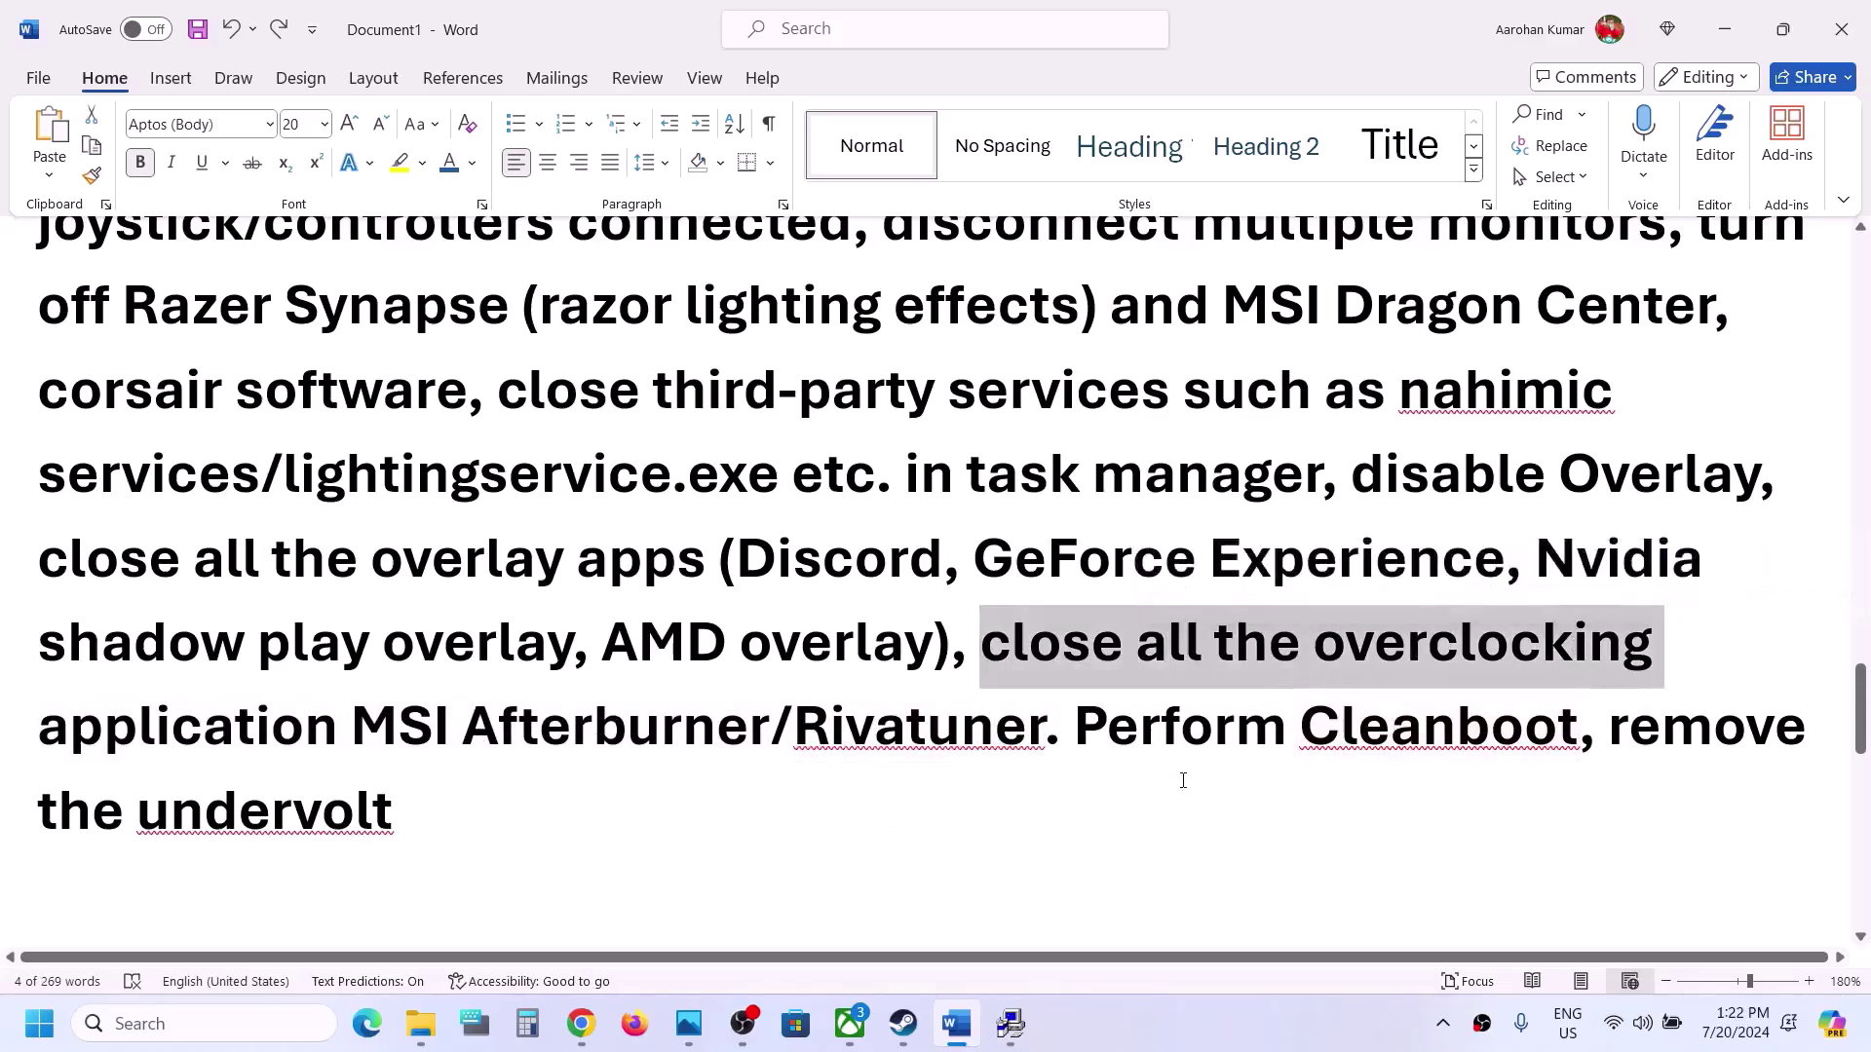
# Step: Highlight "Perform Cleanboot" in the Word document and open System Configuration through a Windows search for "system"
pyautogui.moveTo(1092, 724); pyautogui.dragTo(1578, 731)
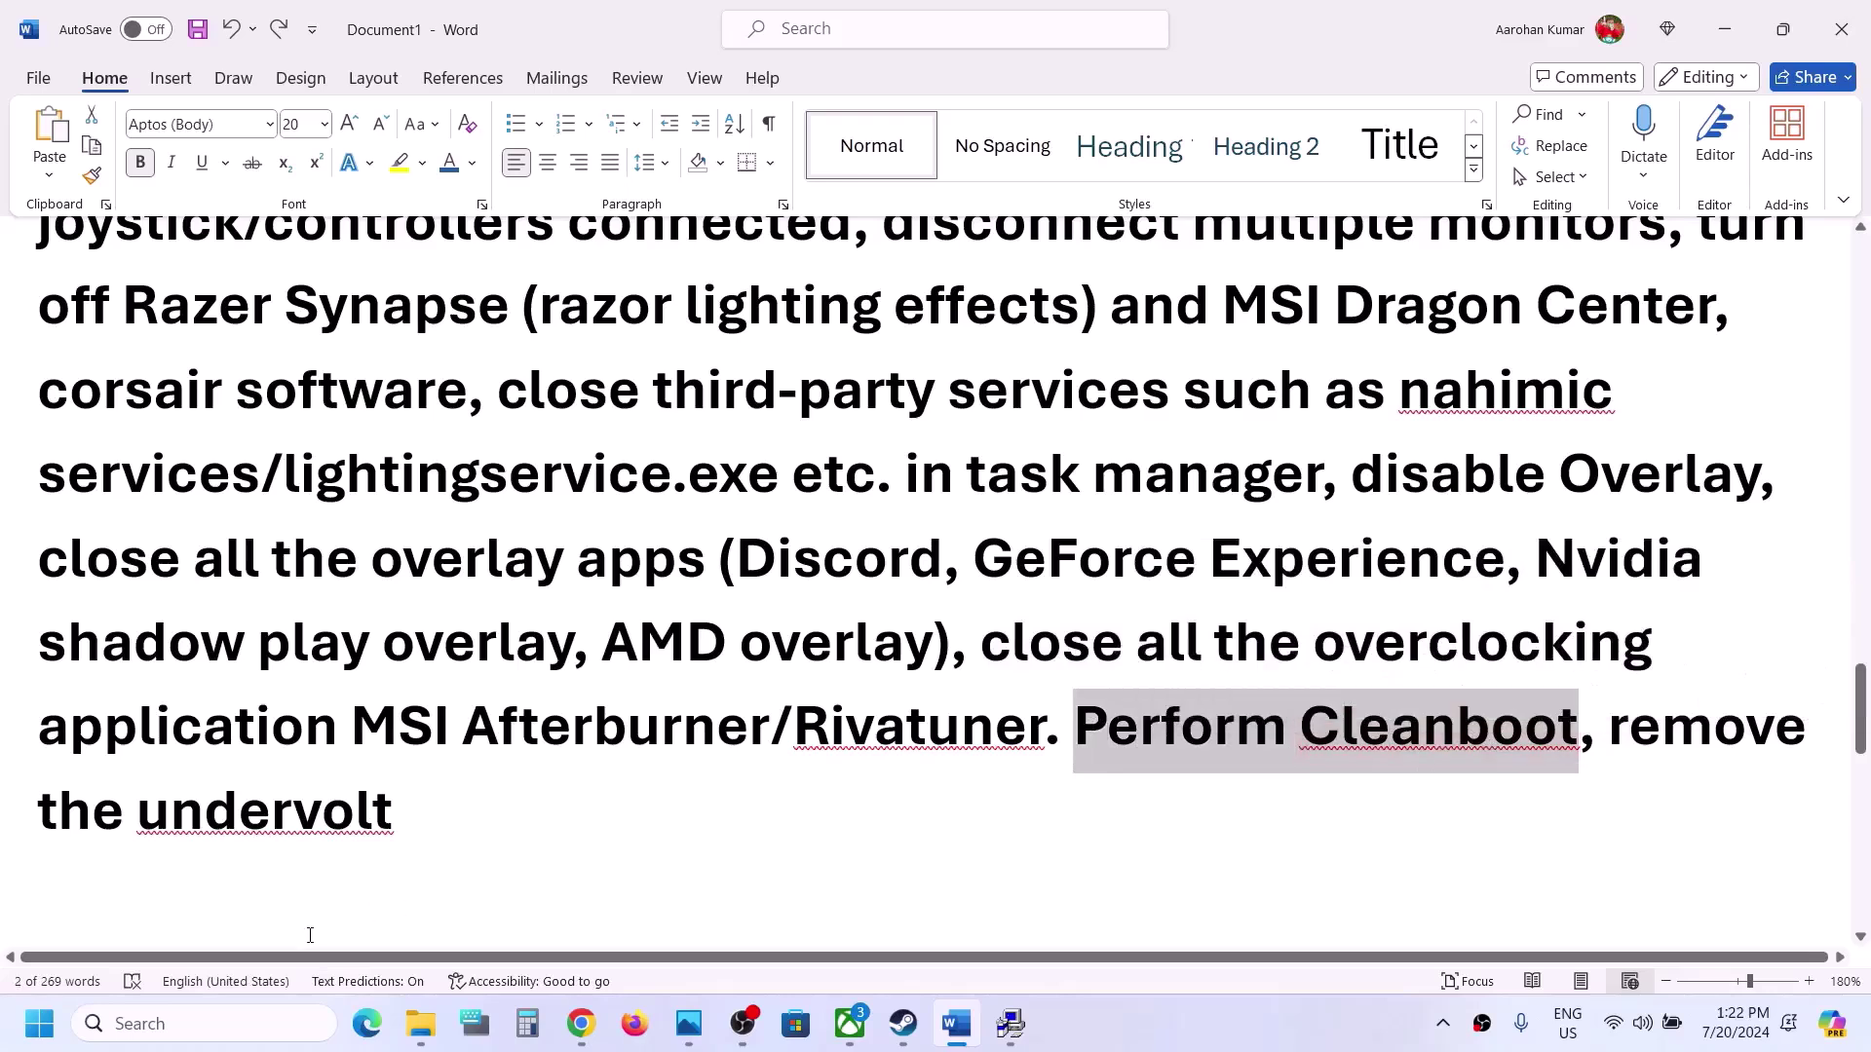
pyautogui.click(201, 1032)
pyautogui.write('sys')
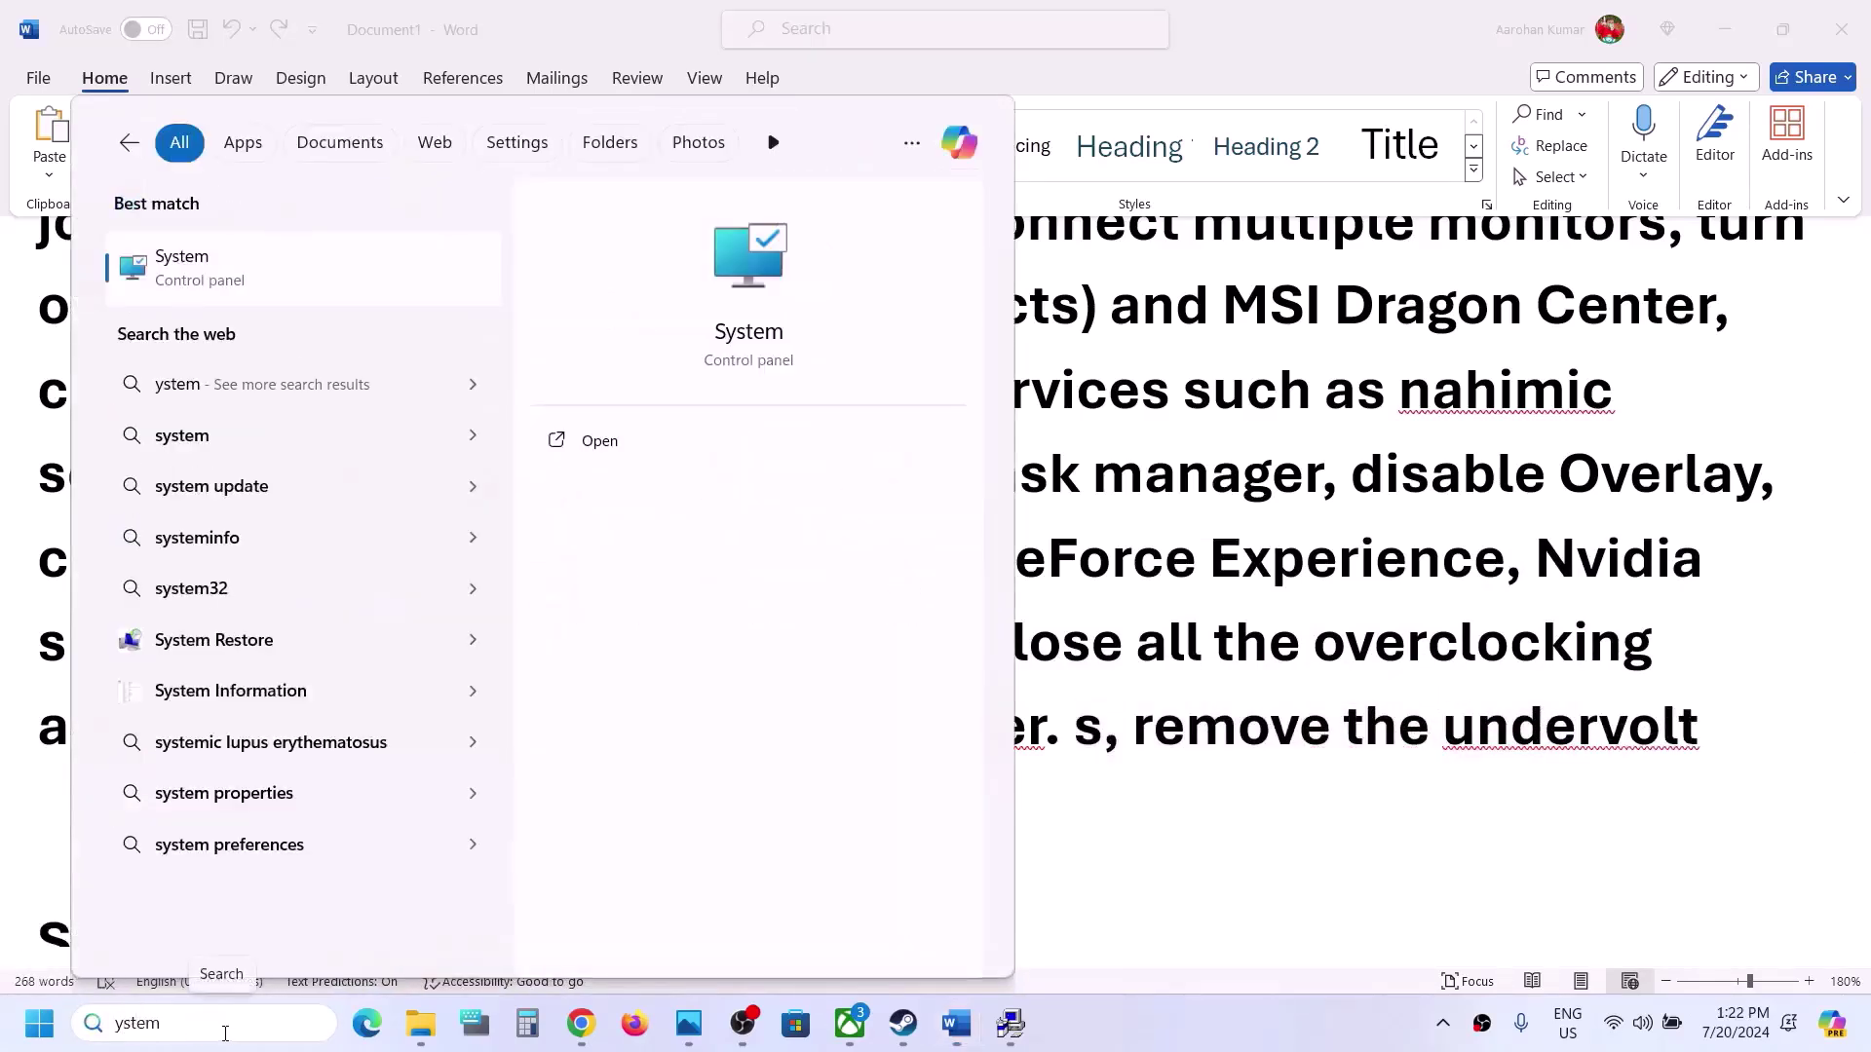
pyautogui.write('s')
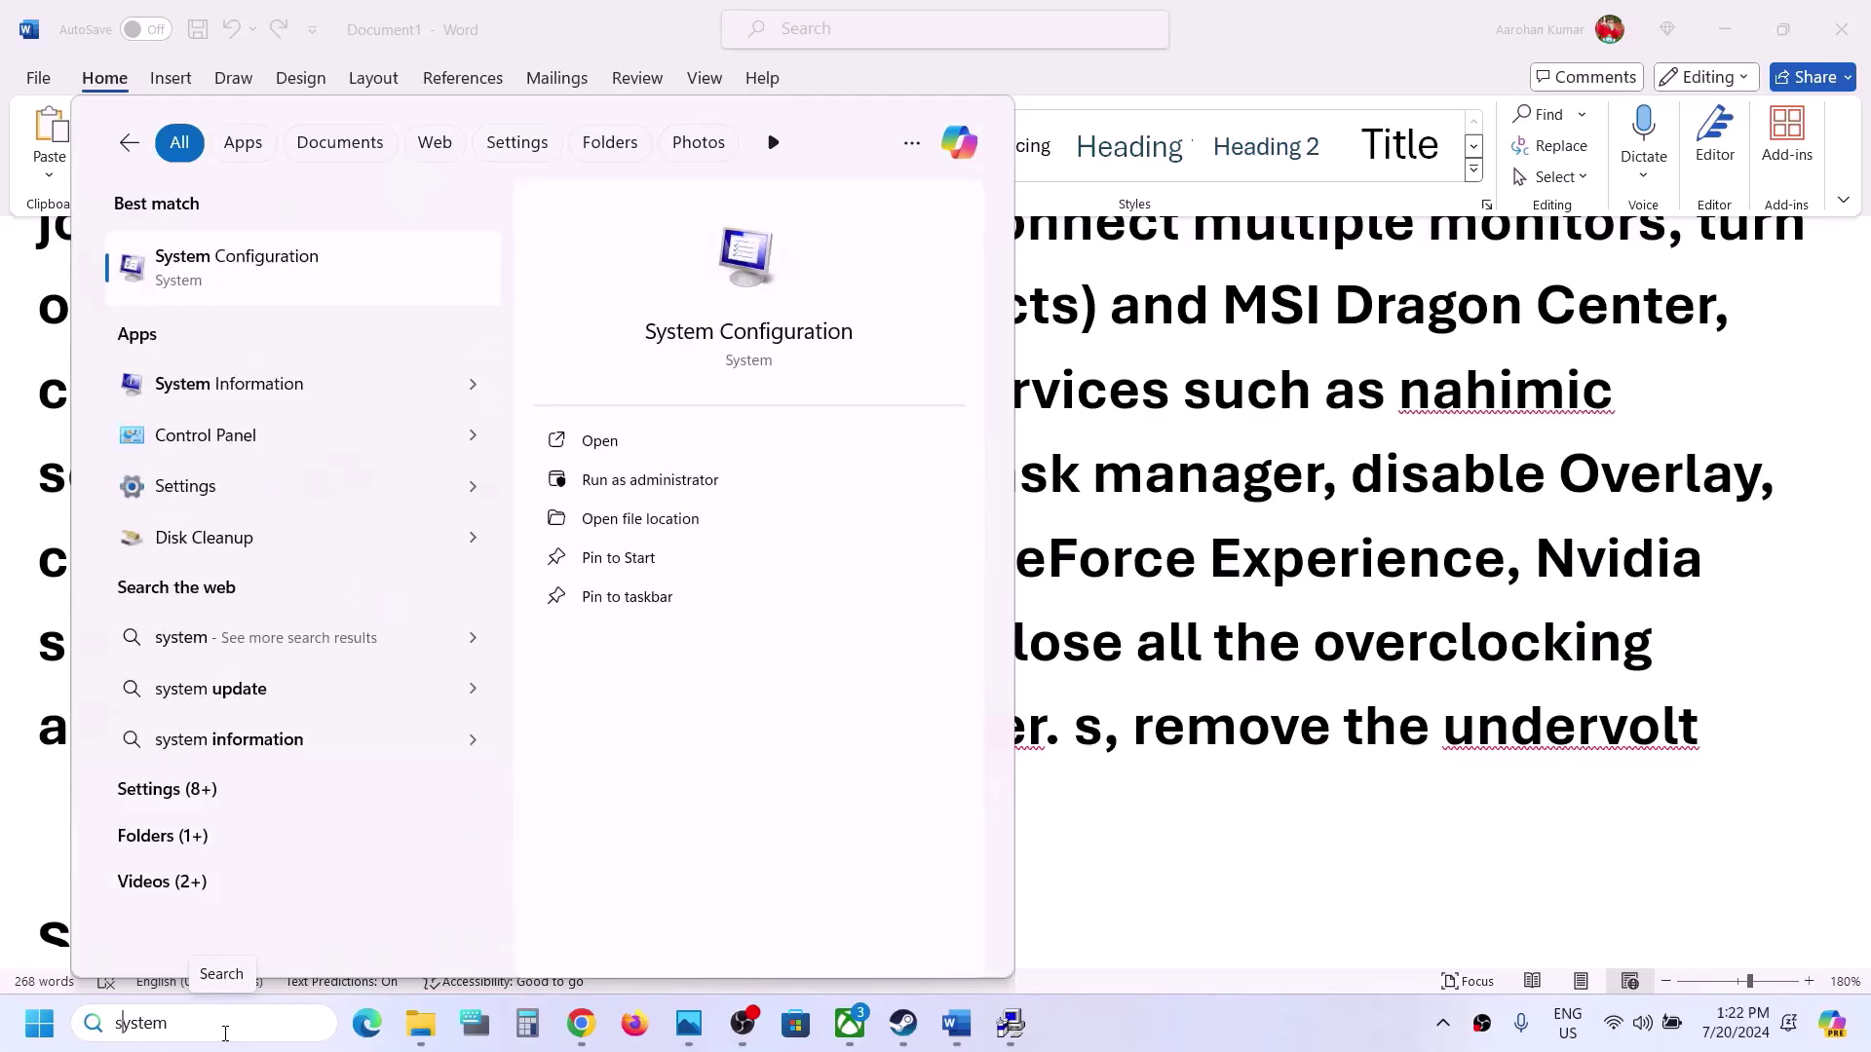
pyautogui.click(285, 268)
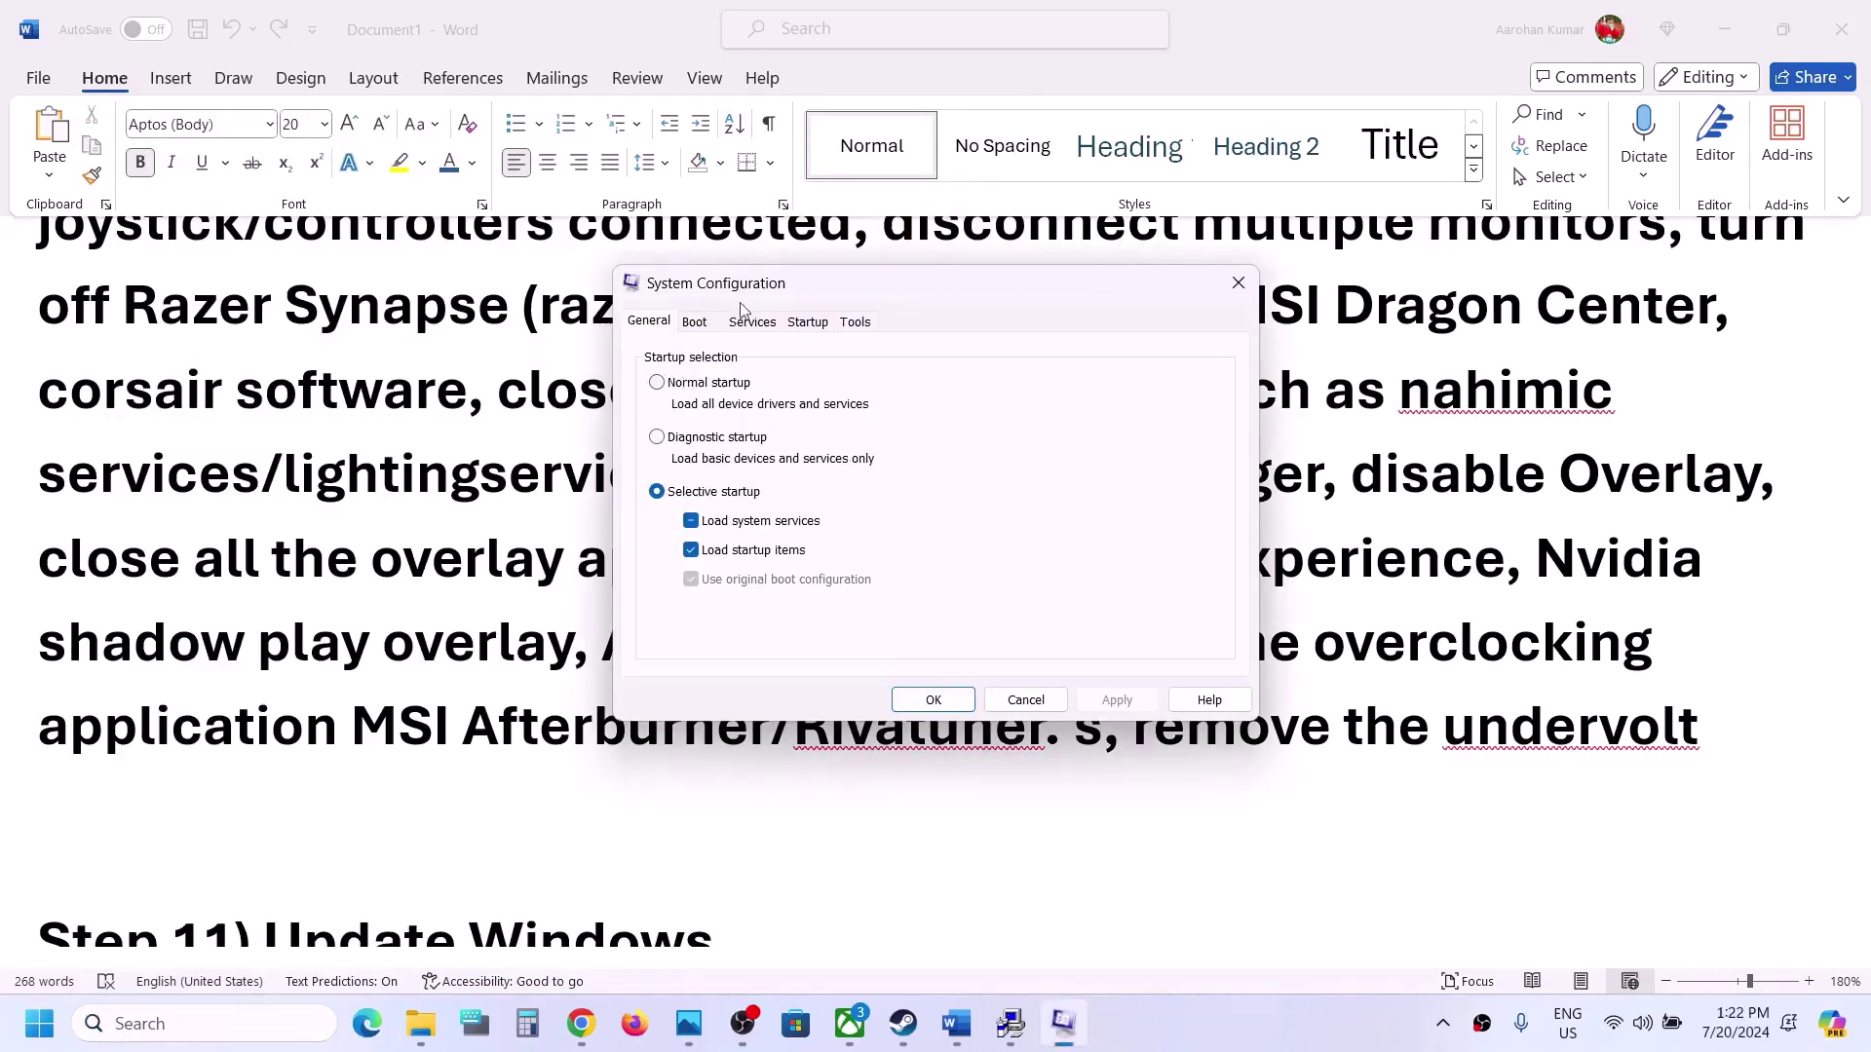
# Step: Hide all Microsoft services in the System Configuration service list and accept the configuration
pyautogui.click(752, 322)
pyautogui.click(690, 657)
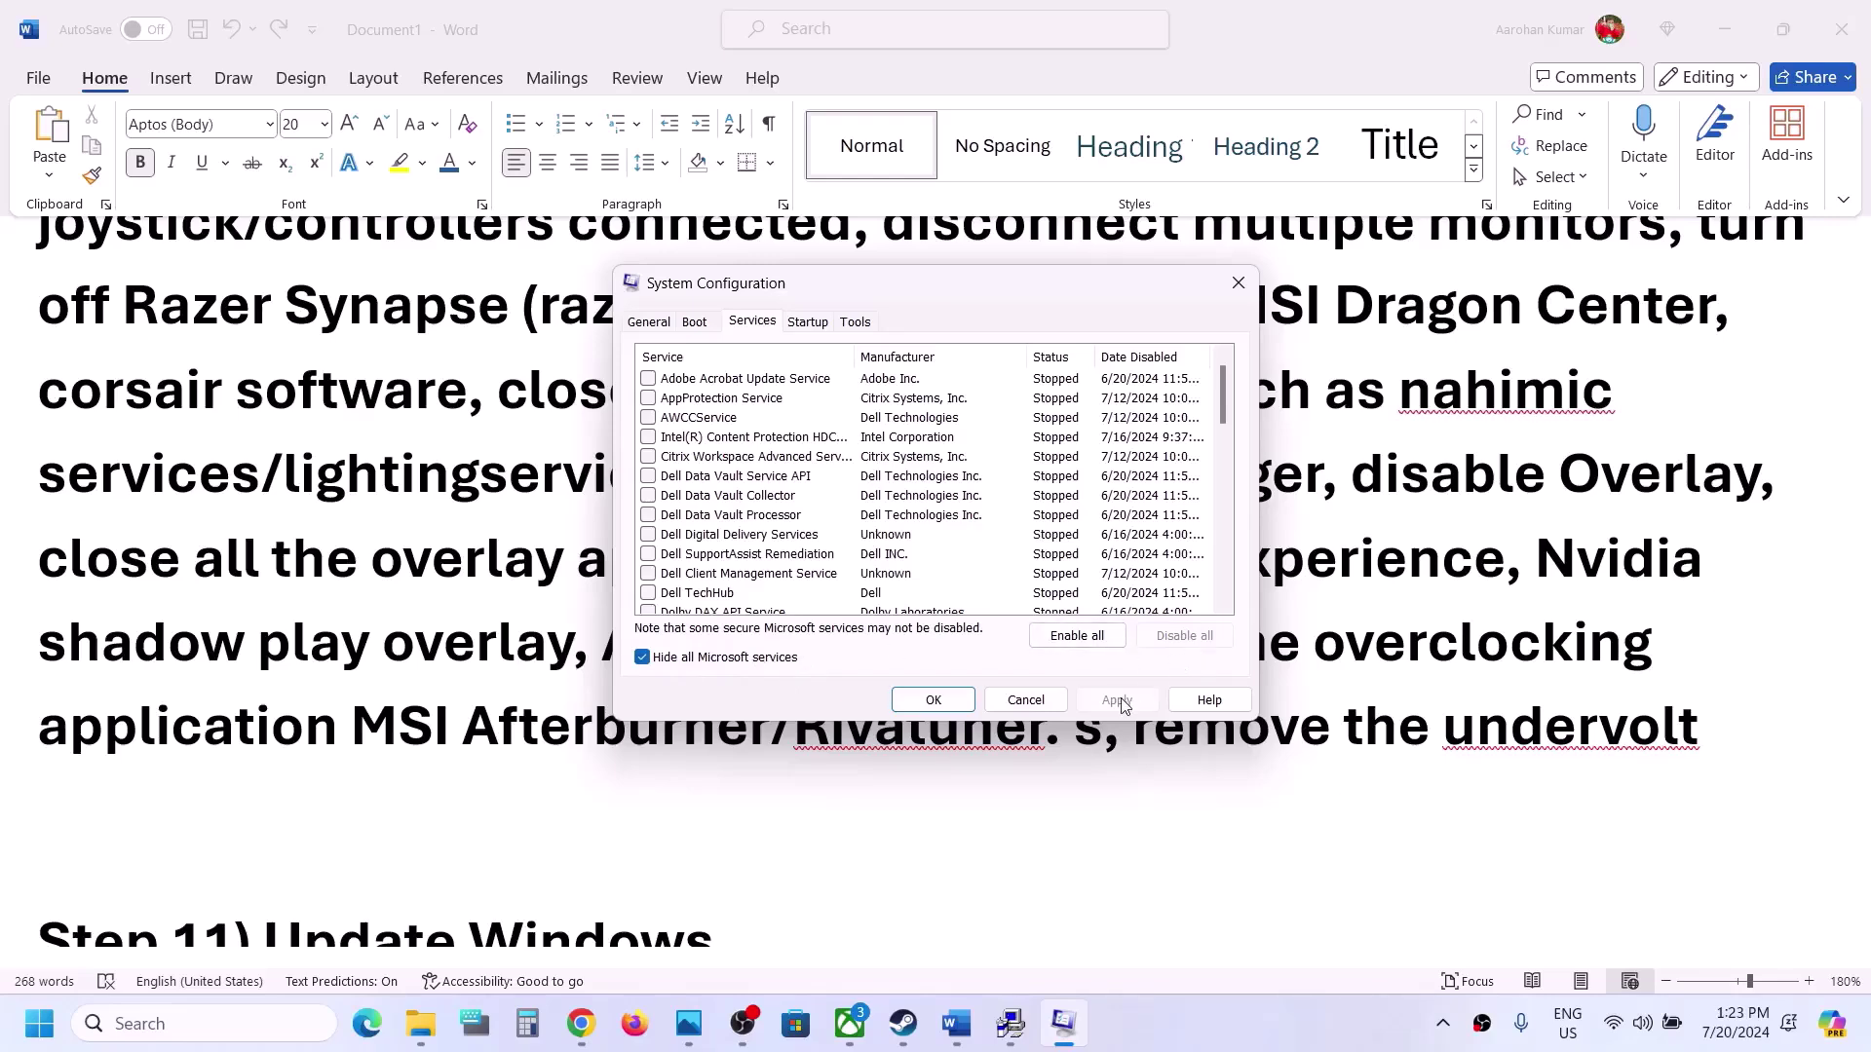
pyautogui.click(908, 702)
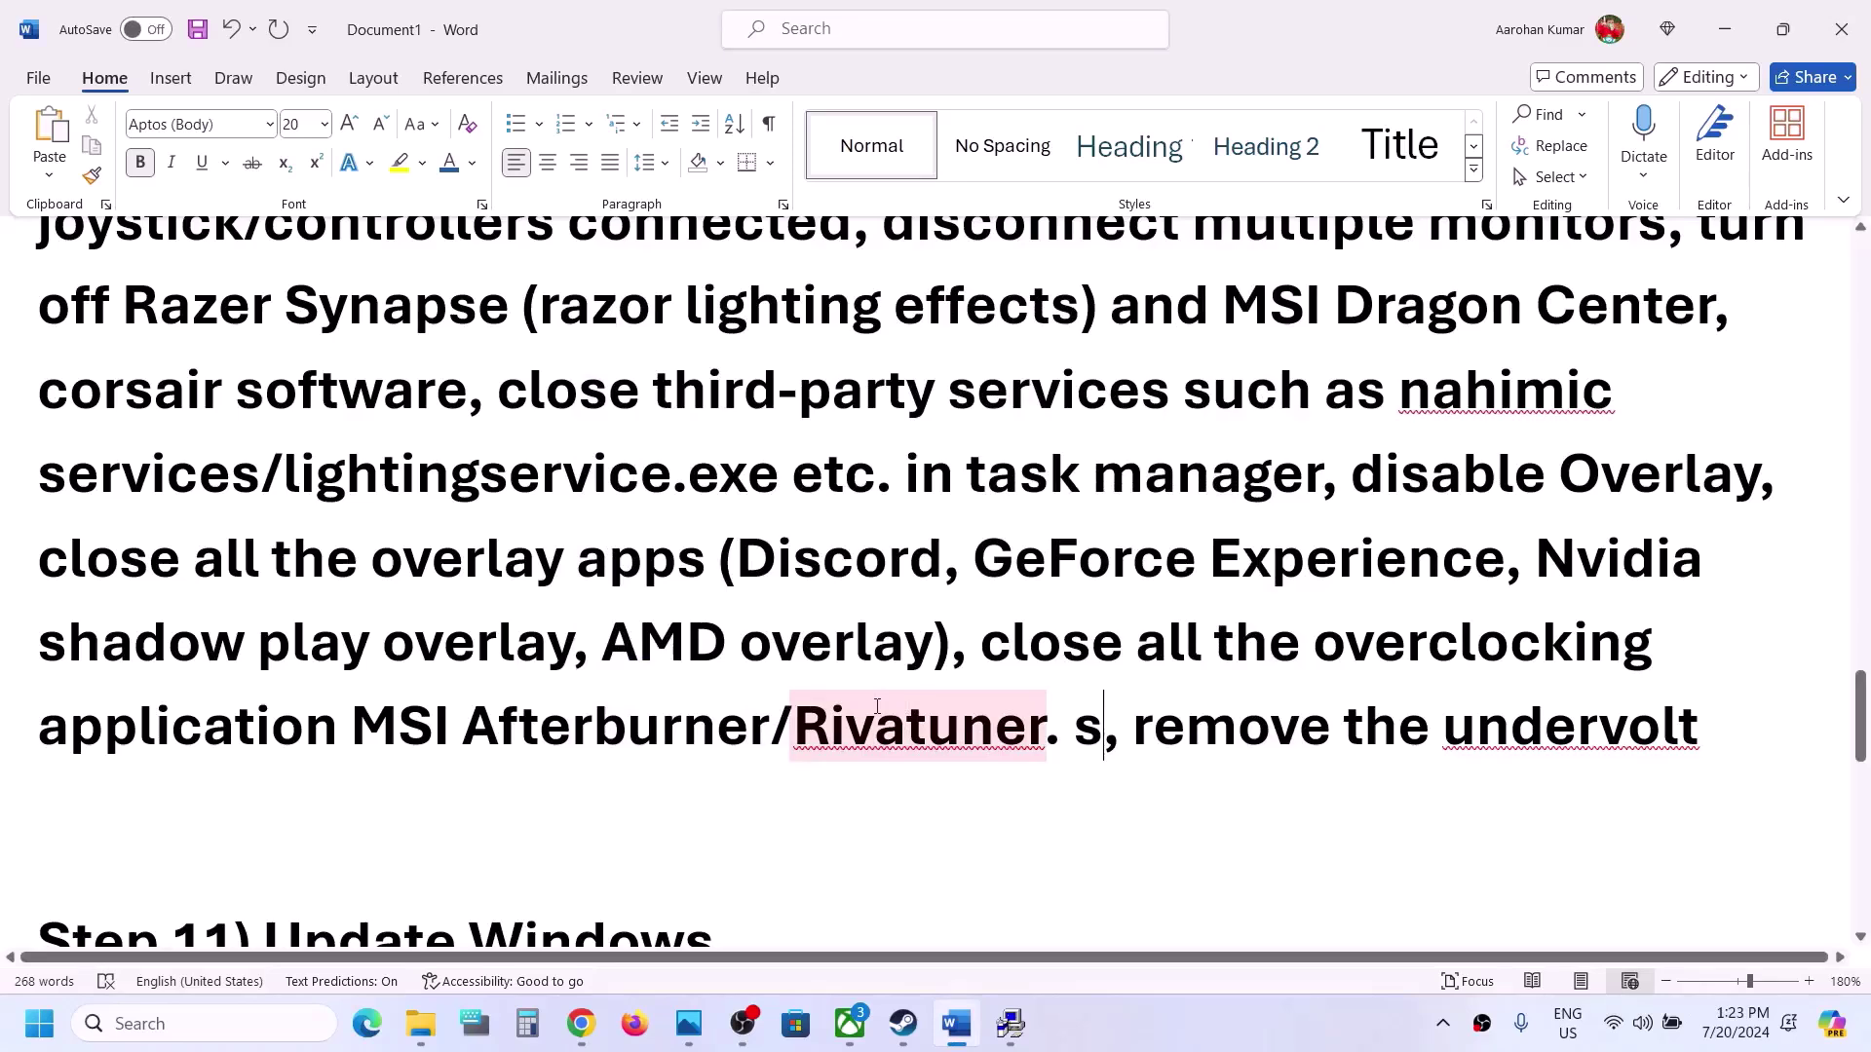
# Step: Undo the accidental overwrite of "Perform Cleanboot" in the Word document and highlight the "remove the undervolt" advice
pyautogui.hotkey('ctrl', 'z')
pyautogui.click(1342, 745)
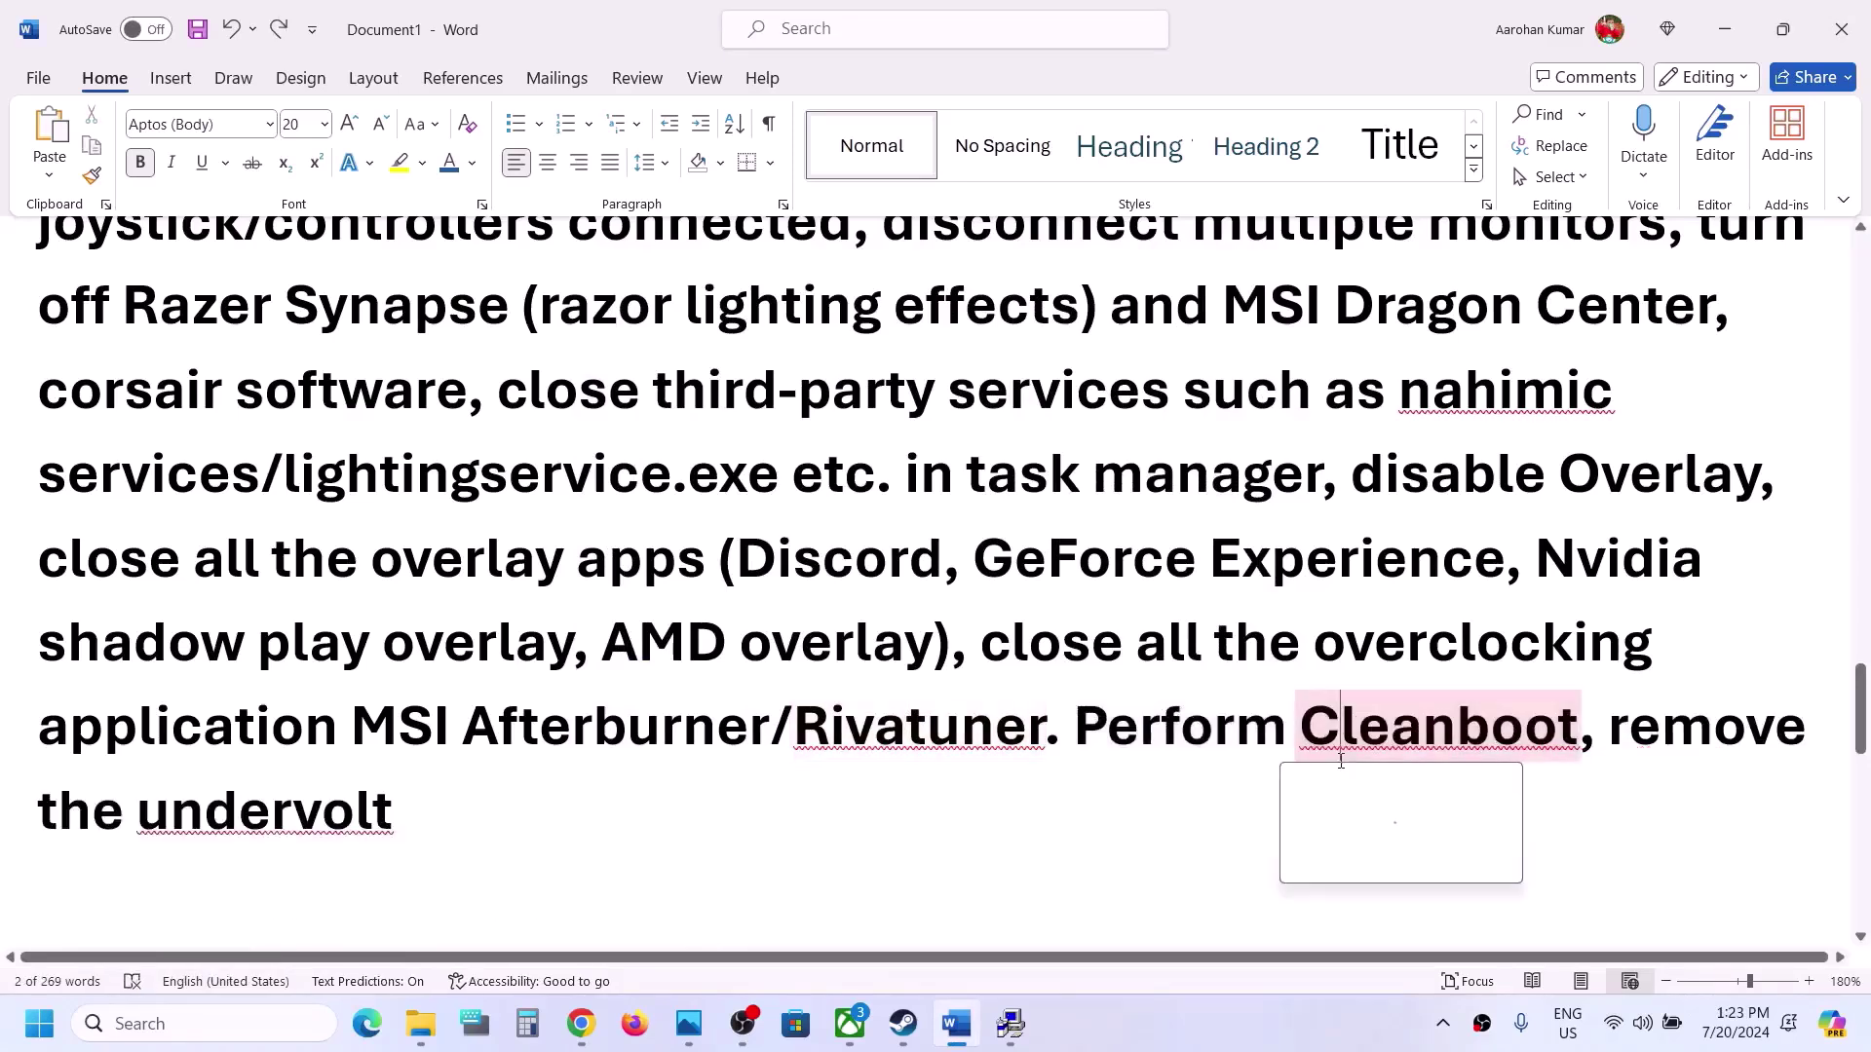
pyautogui.moveTo(1624, 743); pyautogui.dragTo(539, 810)
pyautogui.click(422, 811)
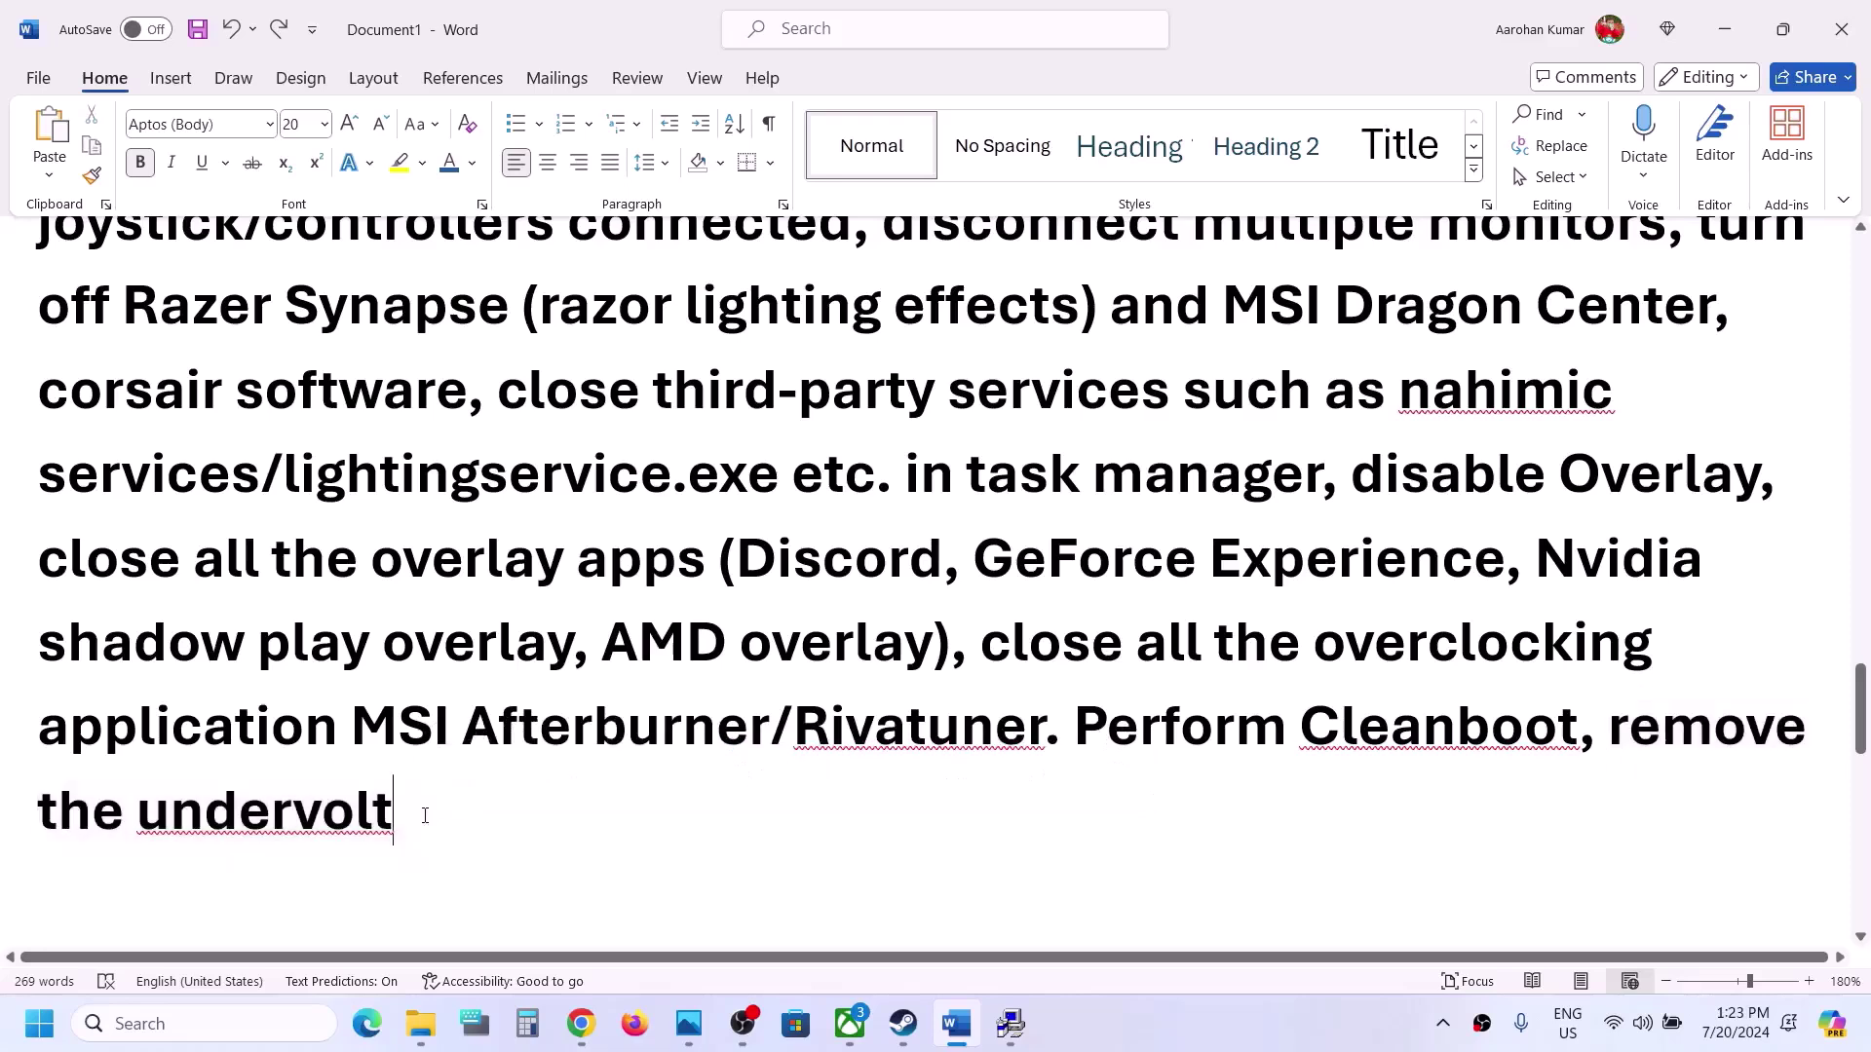
# Step: Highlight the Step 11 heading on updating Windows and start a check for updates in Windows Settings
pyautogui.scroll(-3, 426, 813)
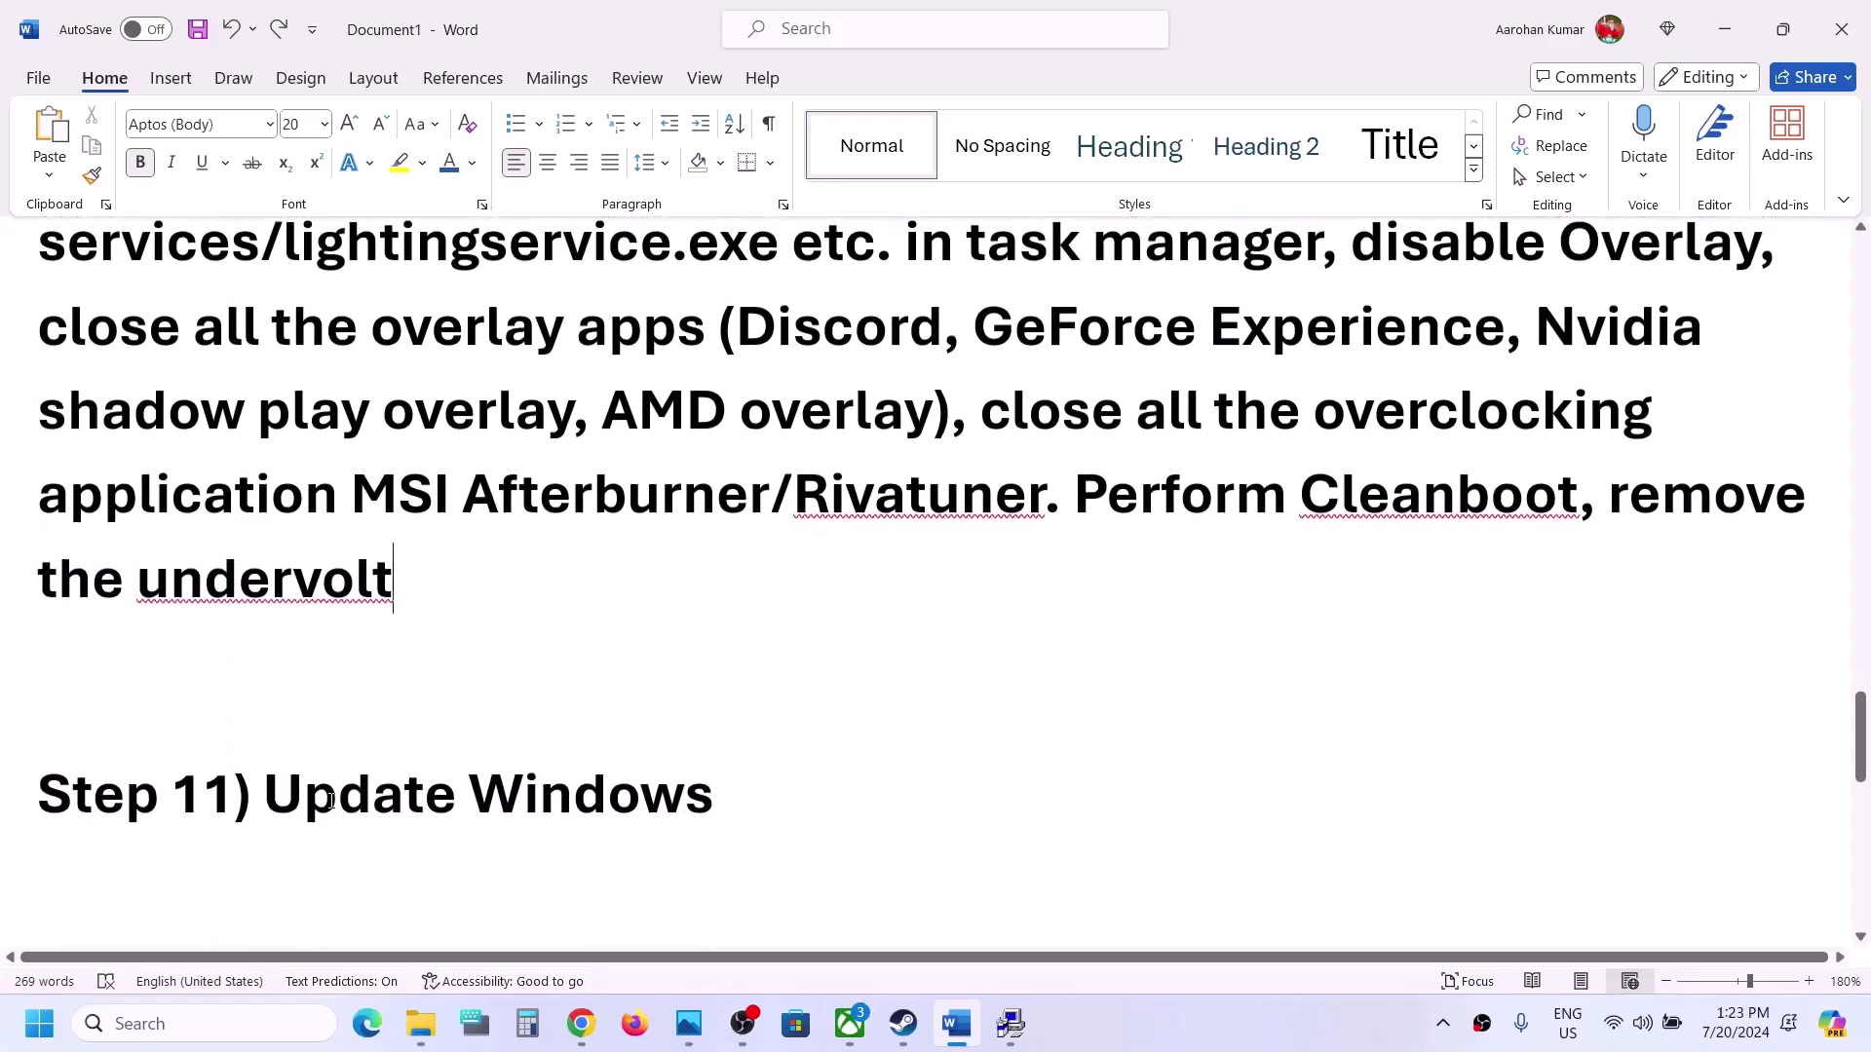
pyautogui.moveTo(424, 811); pyautogui.dragTo(756, 758)
pyautogui.press('super+i')
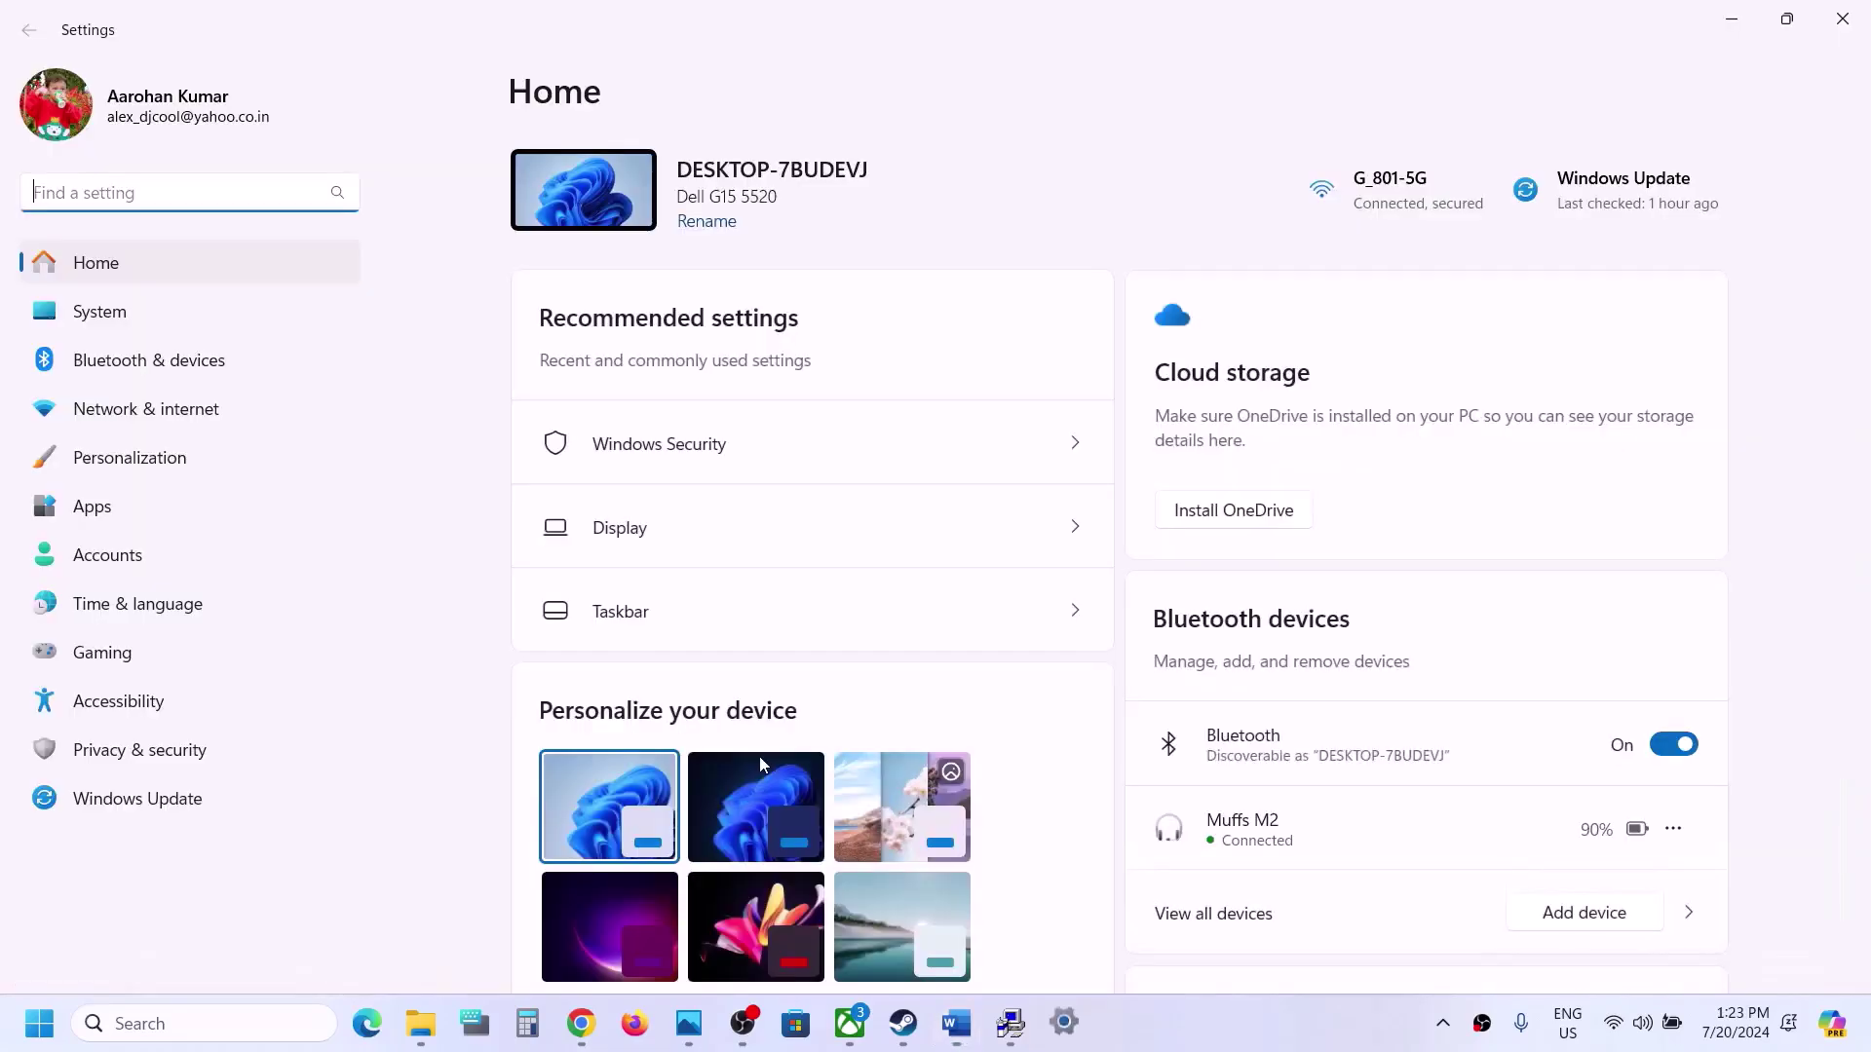
pyautogui.click(202, 799)
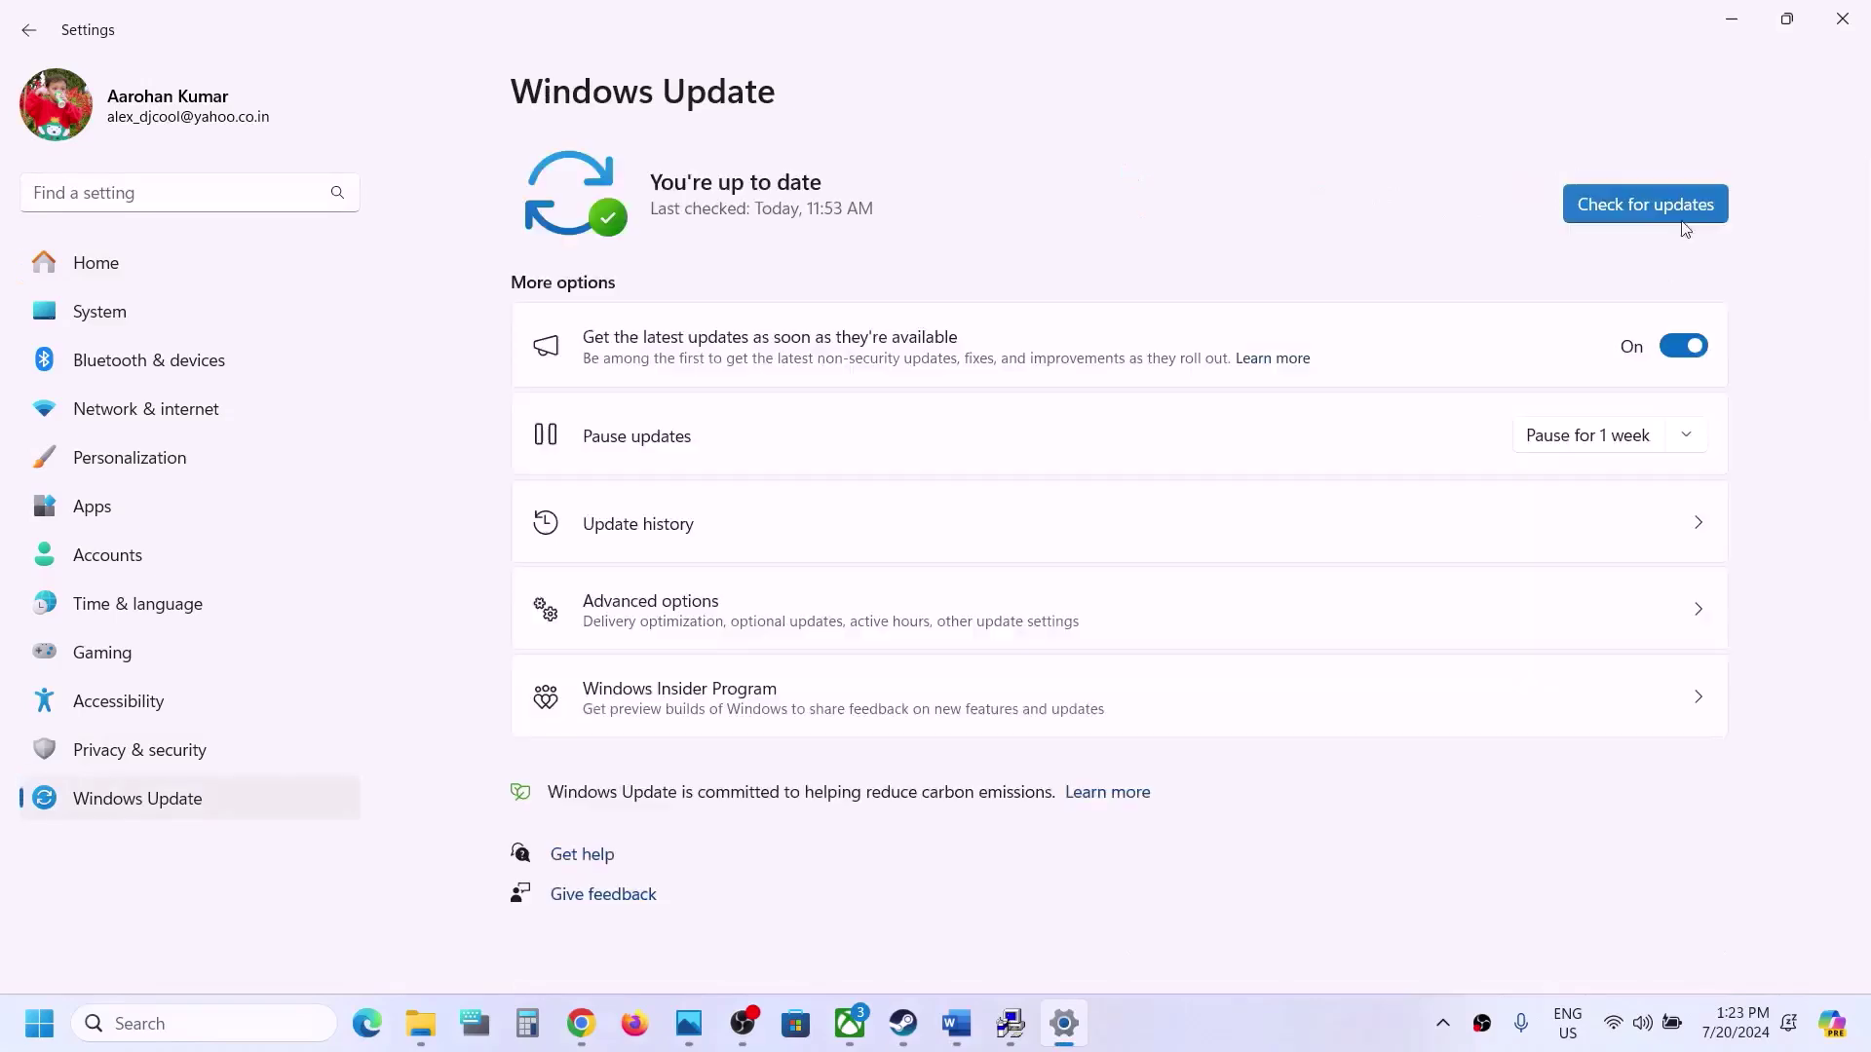
pyautogui.click(1598, 203)
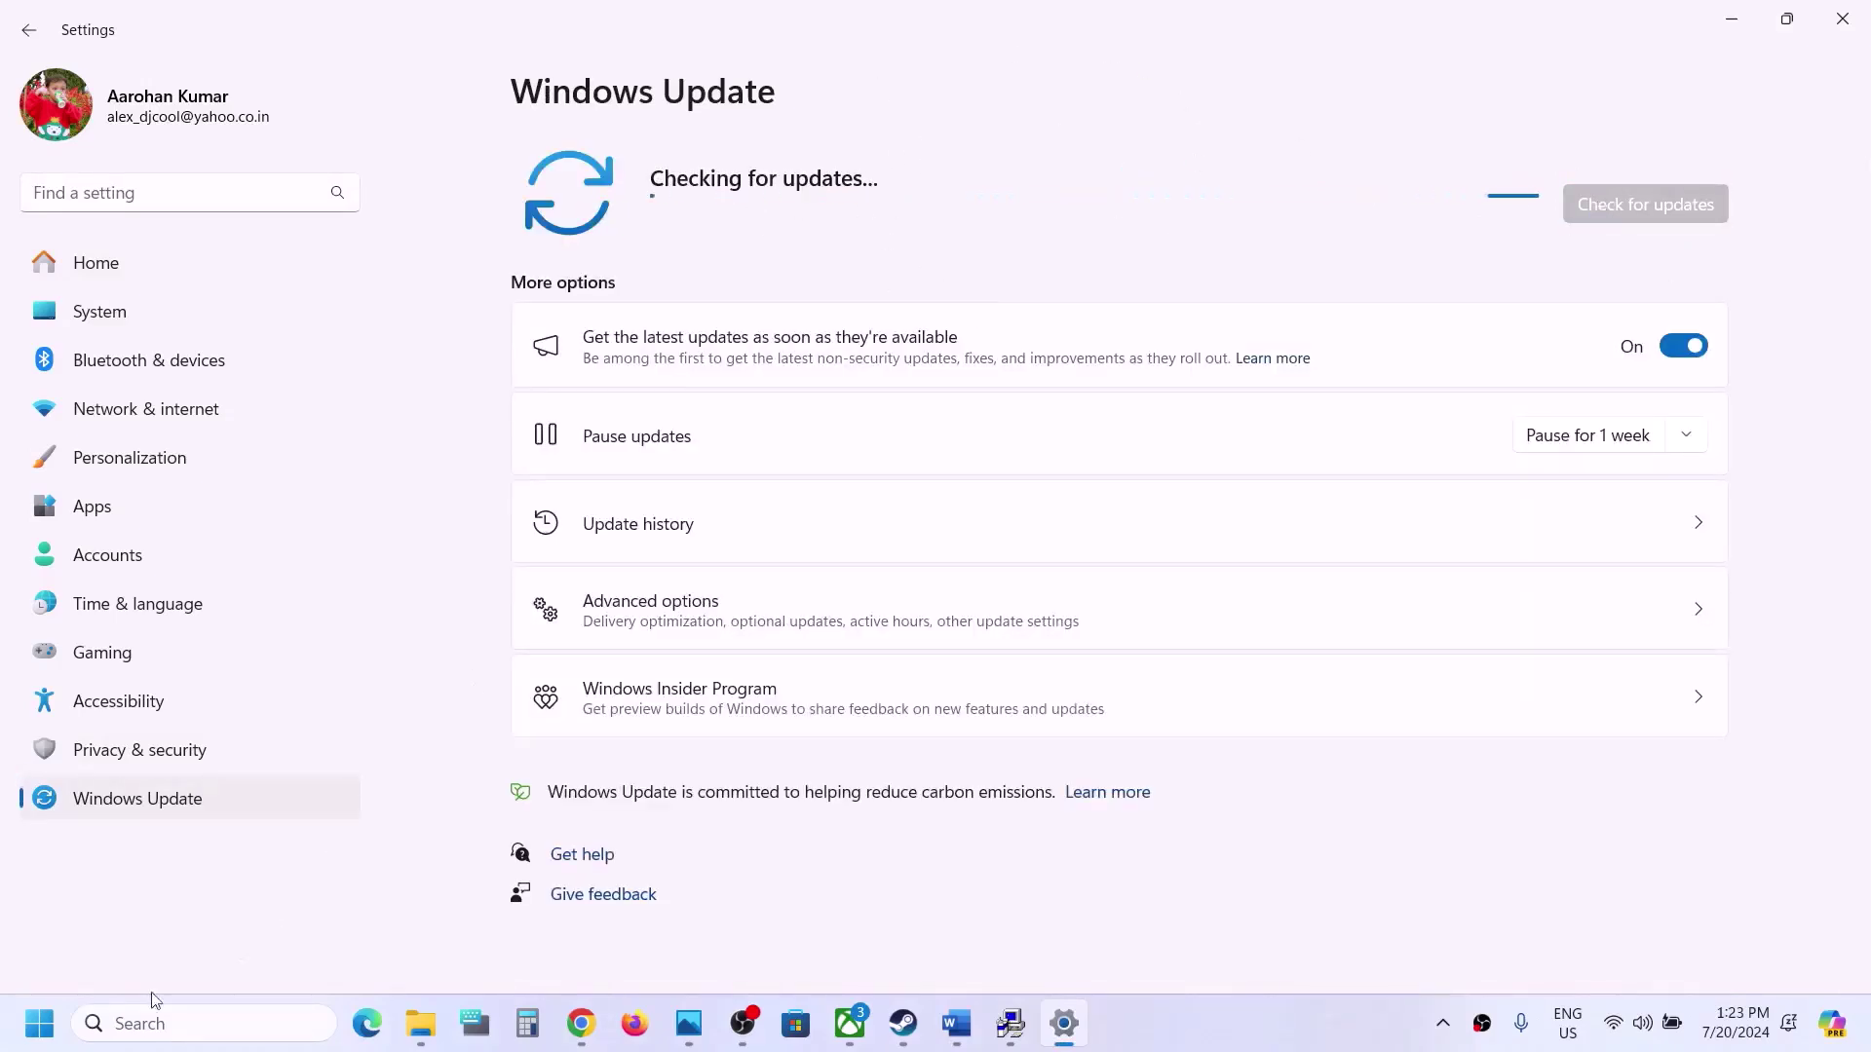
# Step: Show the Restart option among the Windows power choices and dismiss it without restarting
pyautogui.click(62, 1035)
pyautogui.click(708, 939)
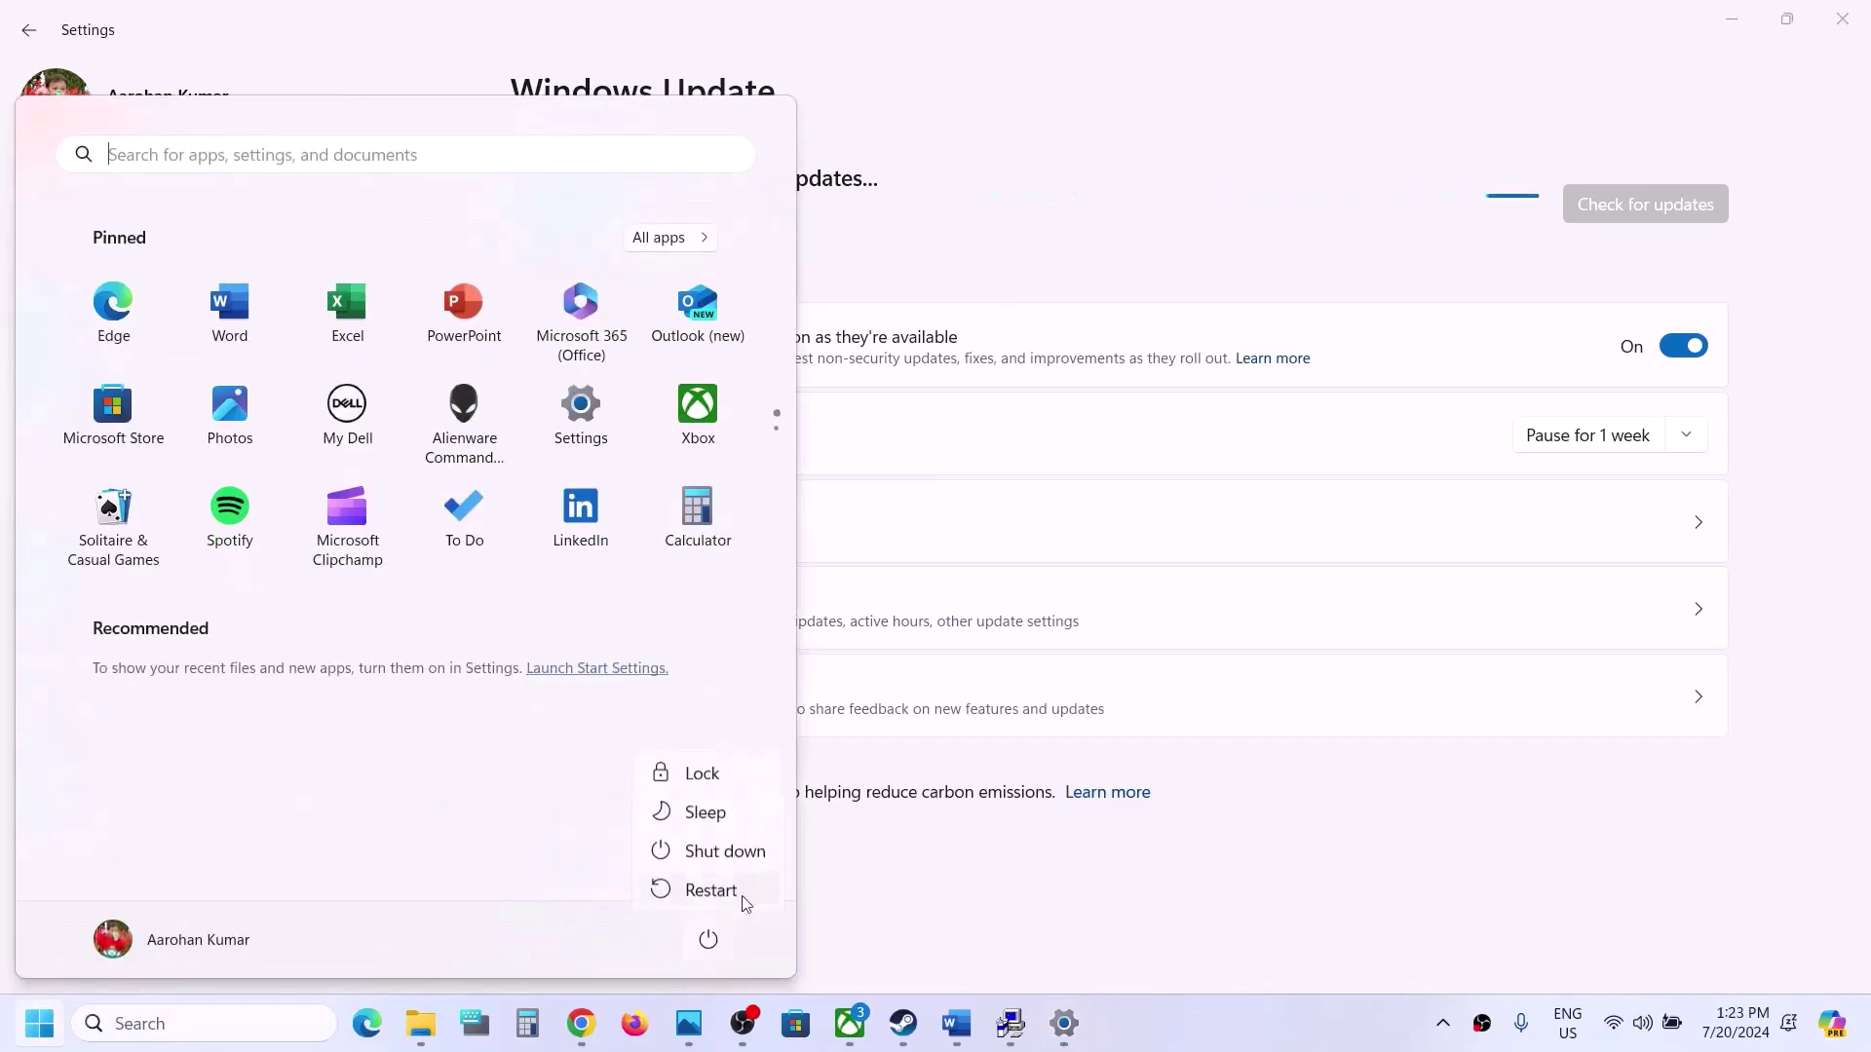
pyautogui.press('Escape')
pyautogui.press('Escape')
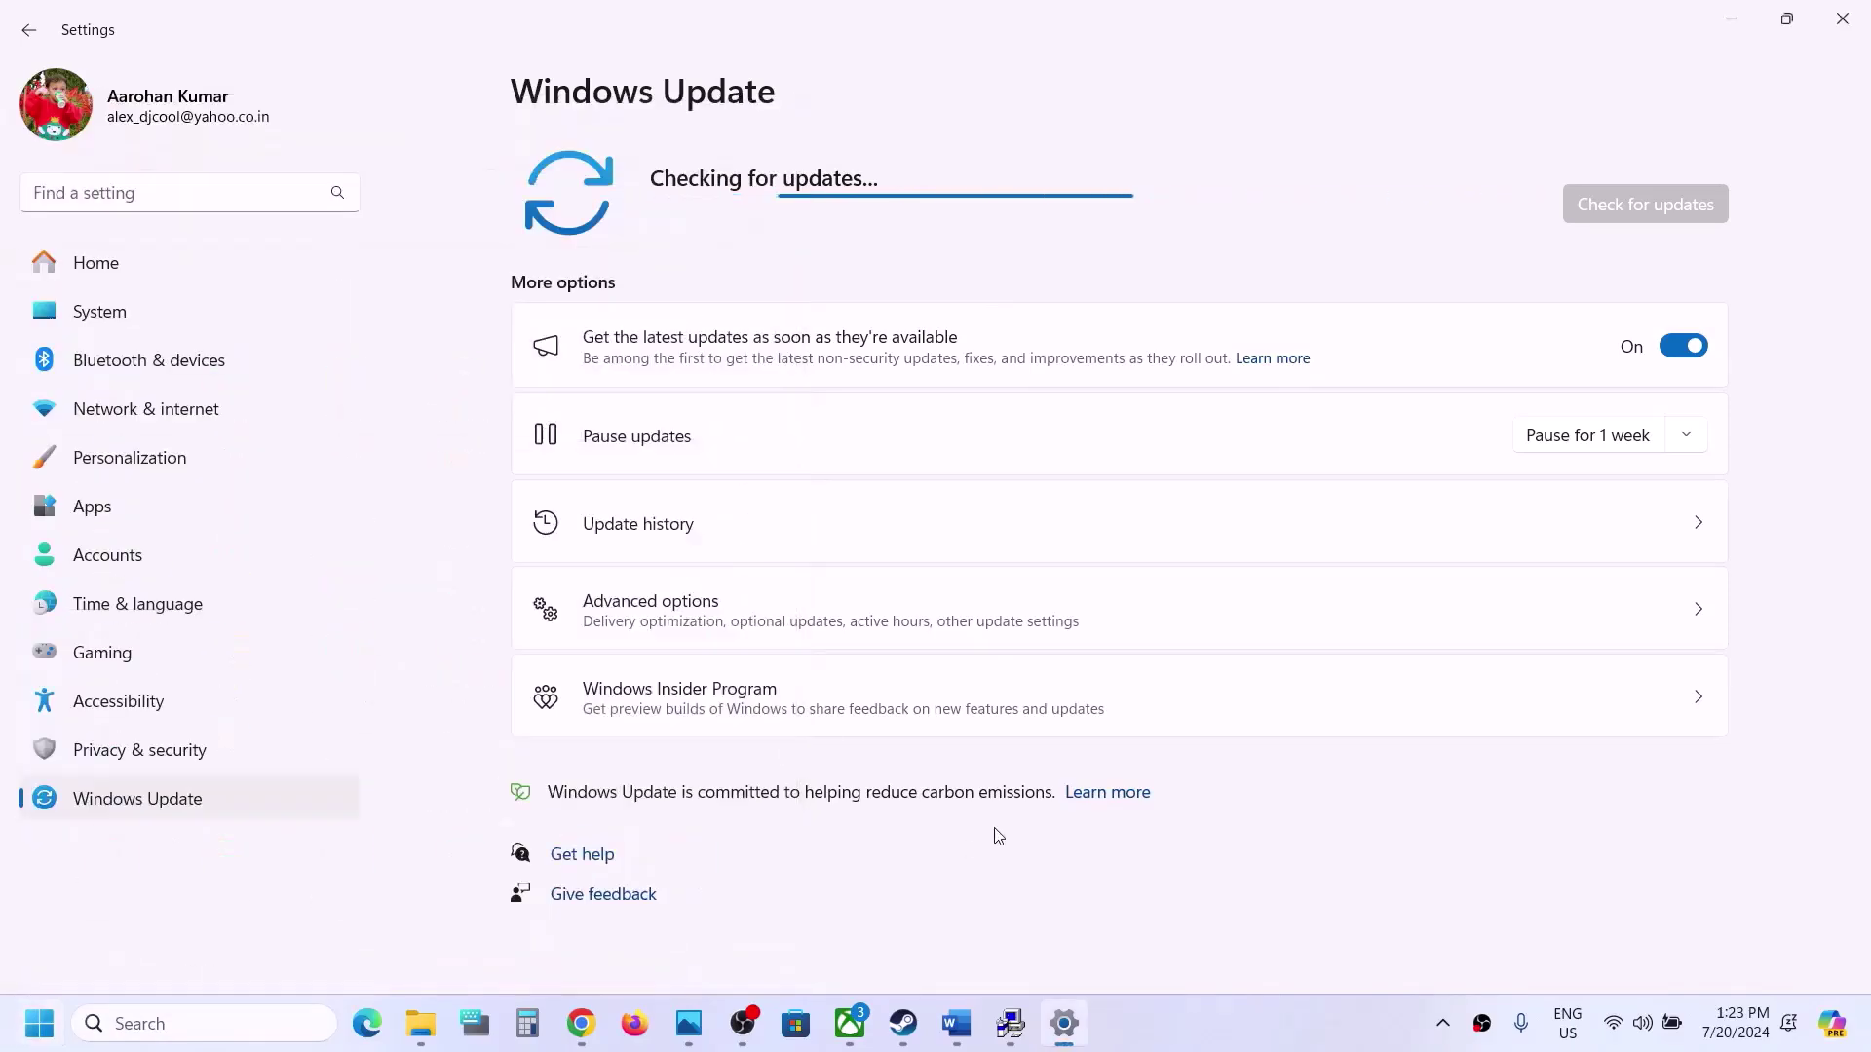
# Step: Return to the Word document and copy the Step 12 Microsoft support link for the Visual C++ downloads
pyautogui.click(906, 1033)
pyautogui.click(956, 1023)
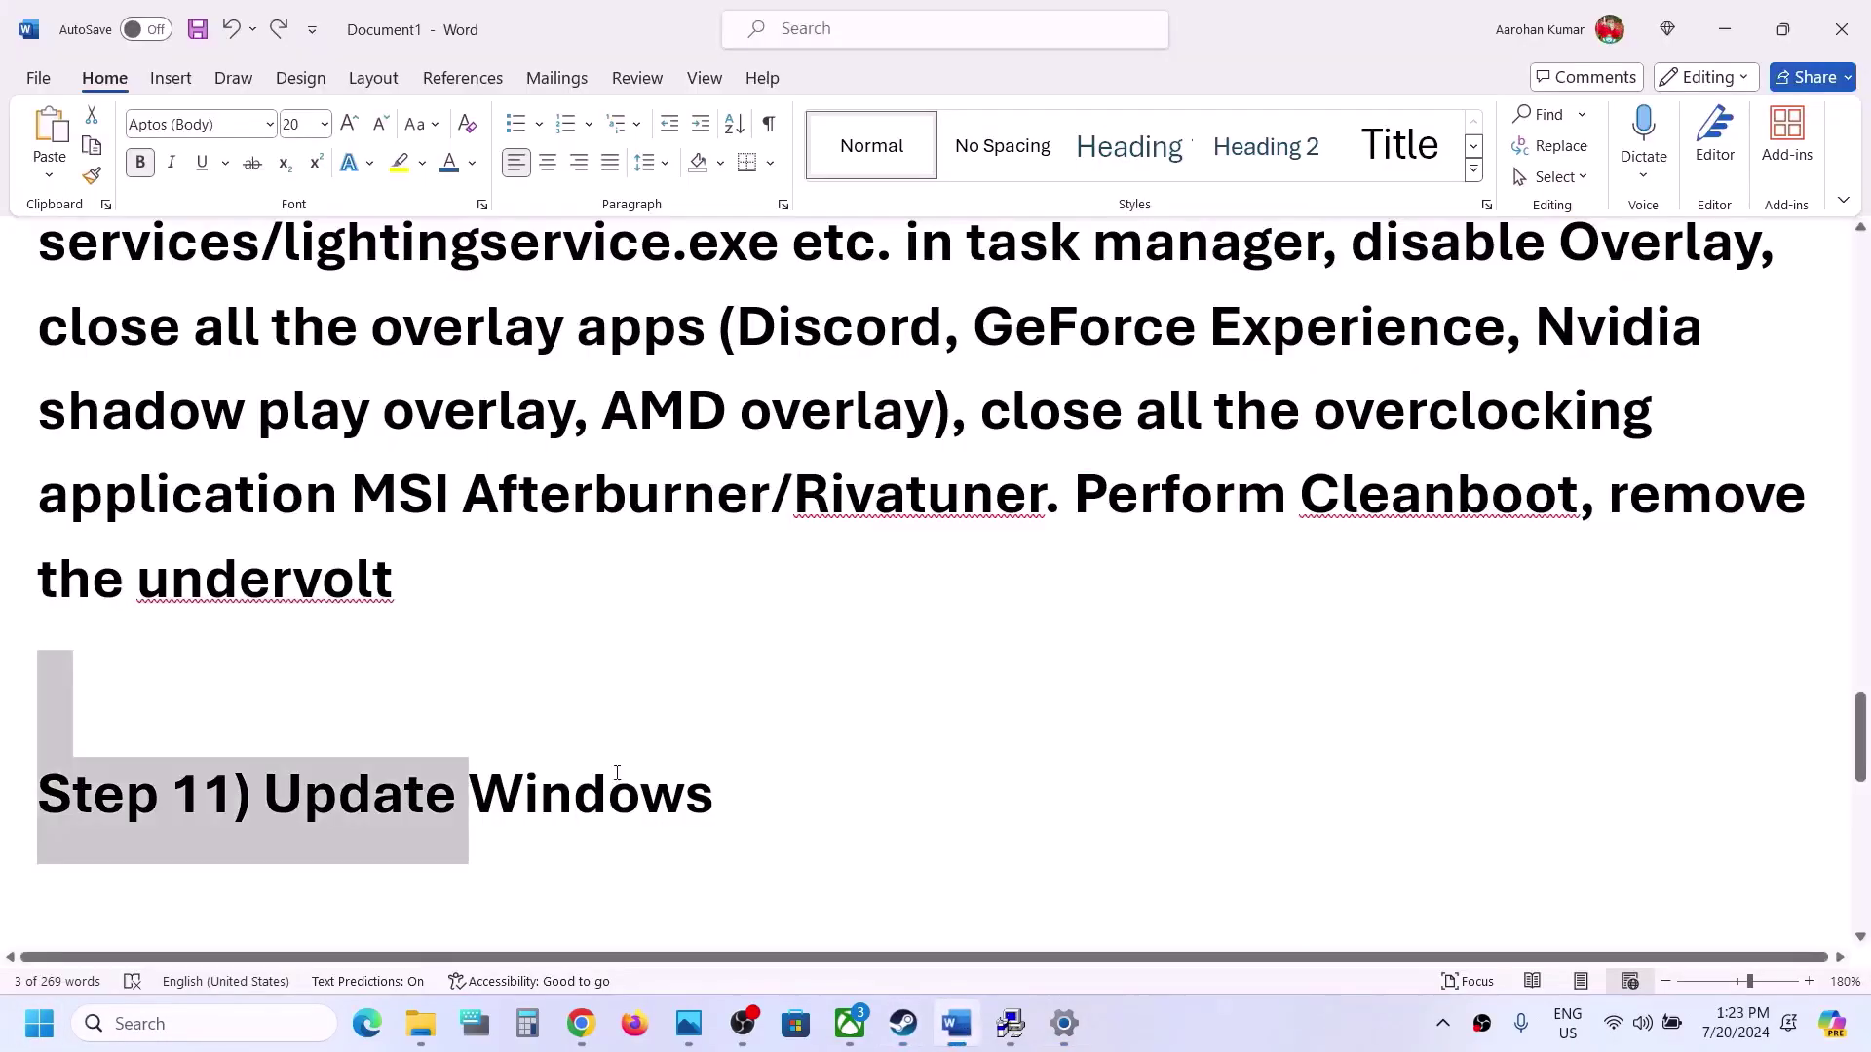
pyautogui.scroll(-3, 616, 772)
pyautogui.scroll(-3, 616, 773)
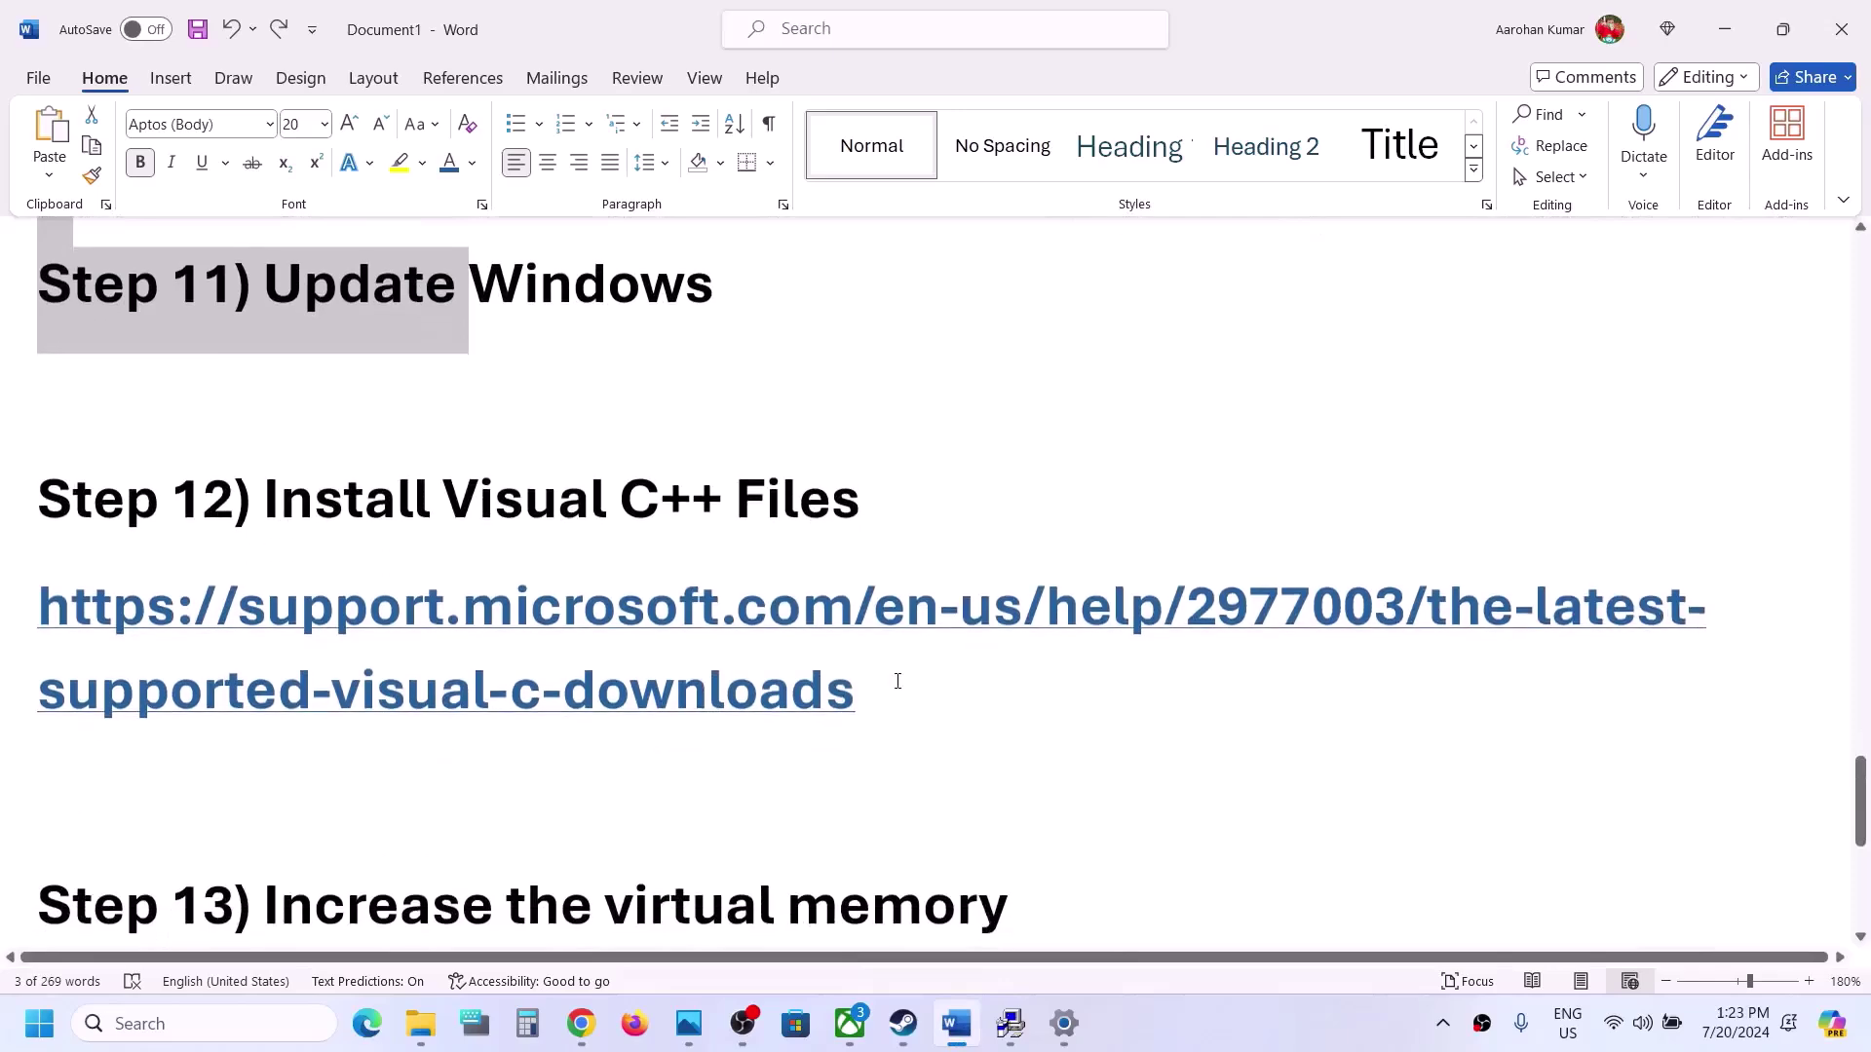
pyautogui.moveTo(776, 694); pyautogui.dragTo(2, 633)
pyautogui.hotkey('ctrl', 'c')
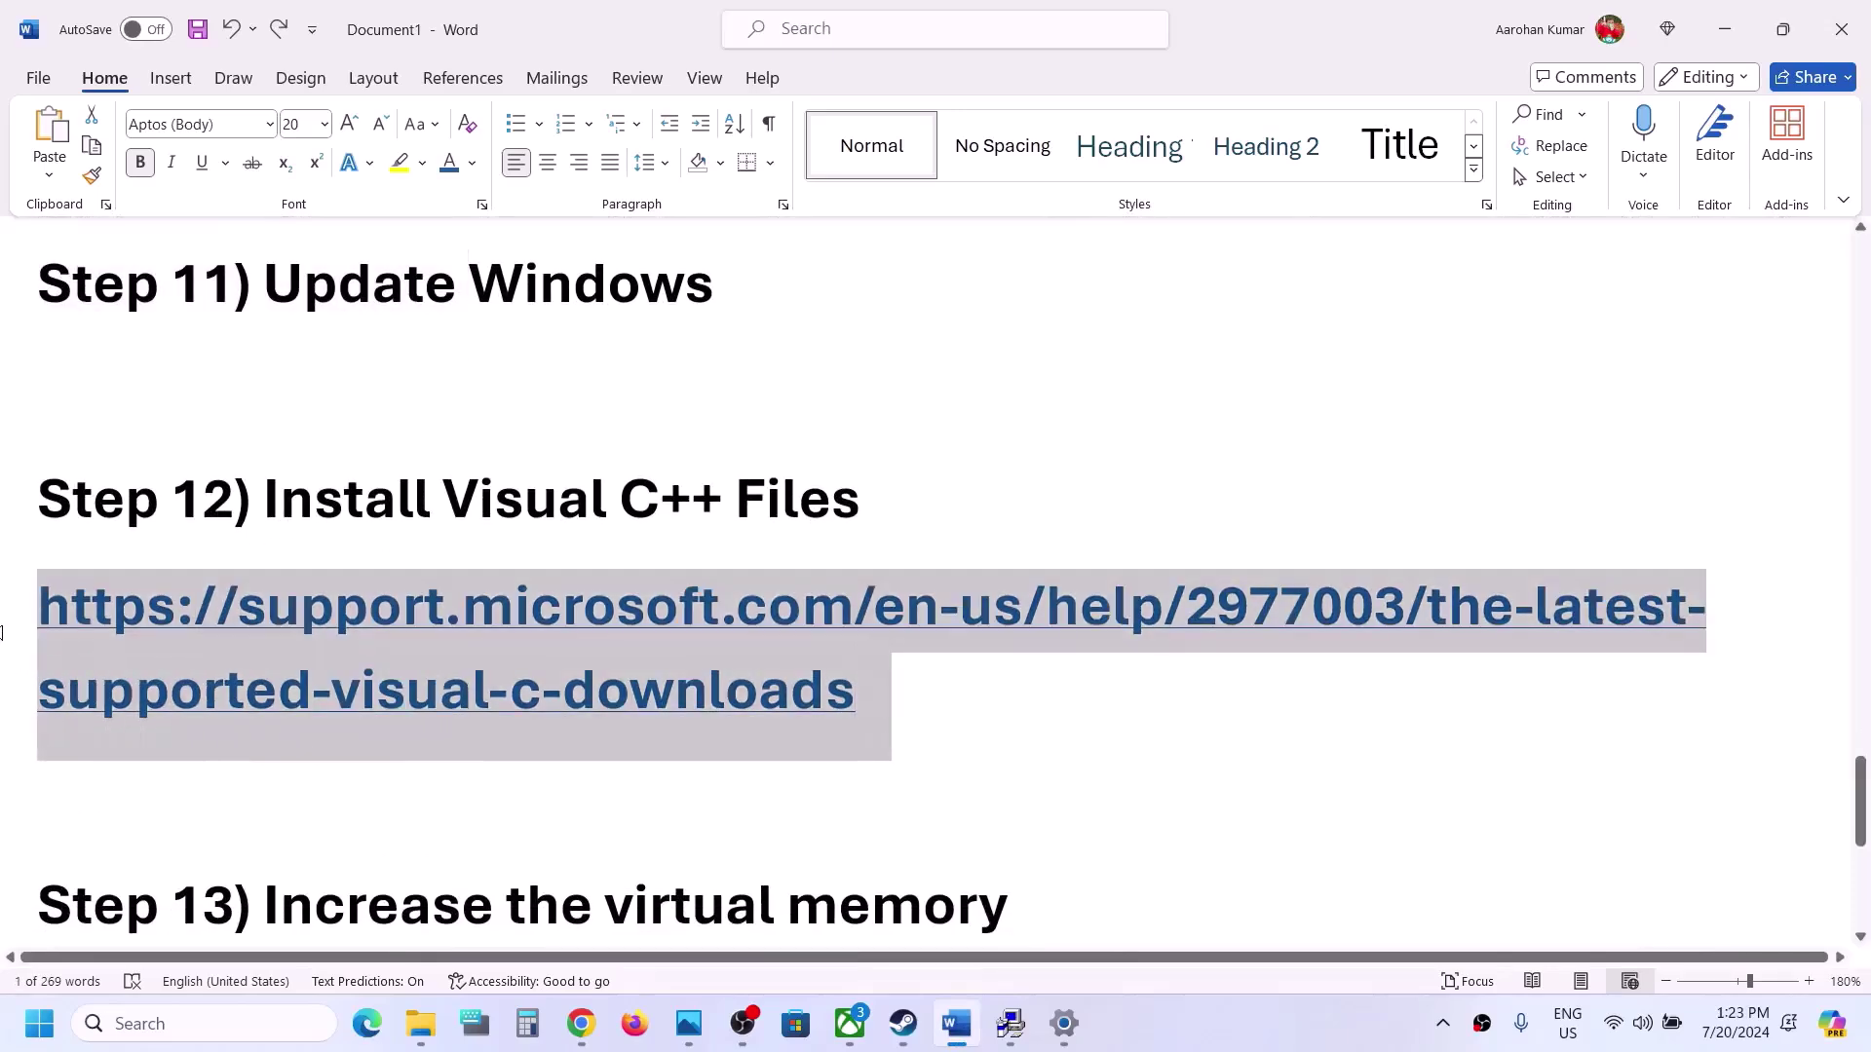
# Step: Switch to Chrome and open the copied Visual C++ downloads link in a new tab
pyautogui.click(582, 1023)
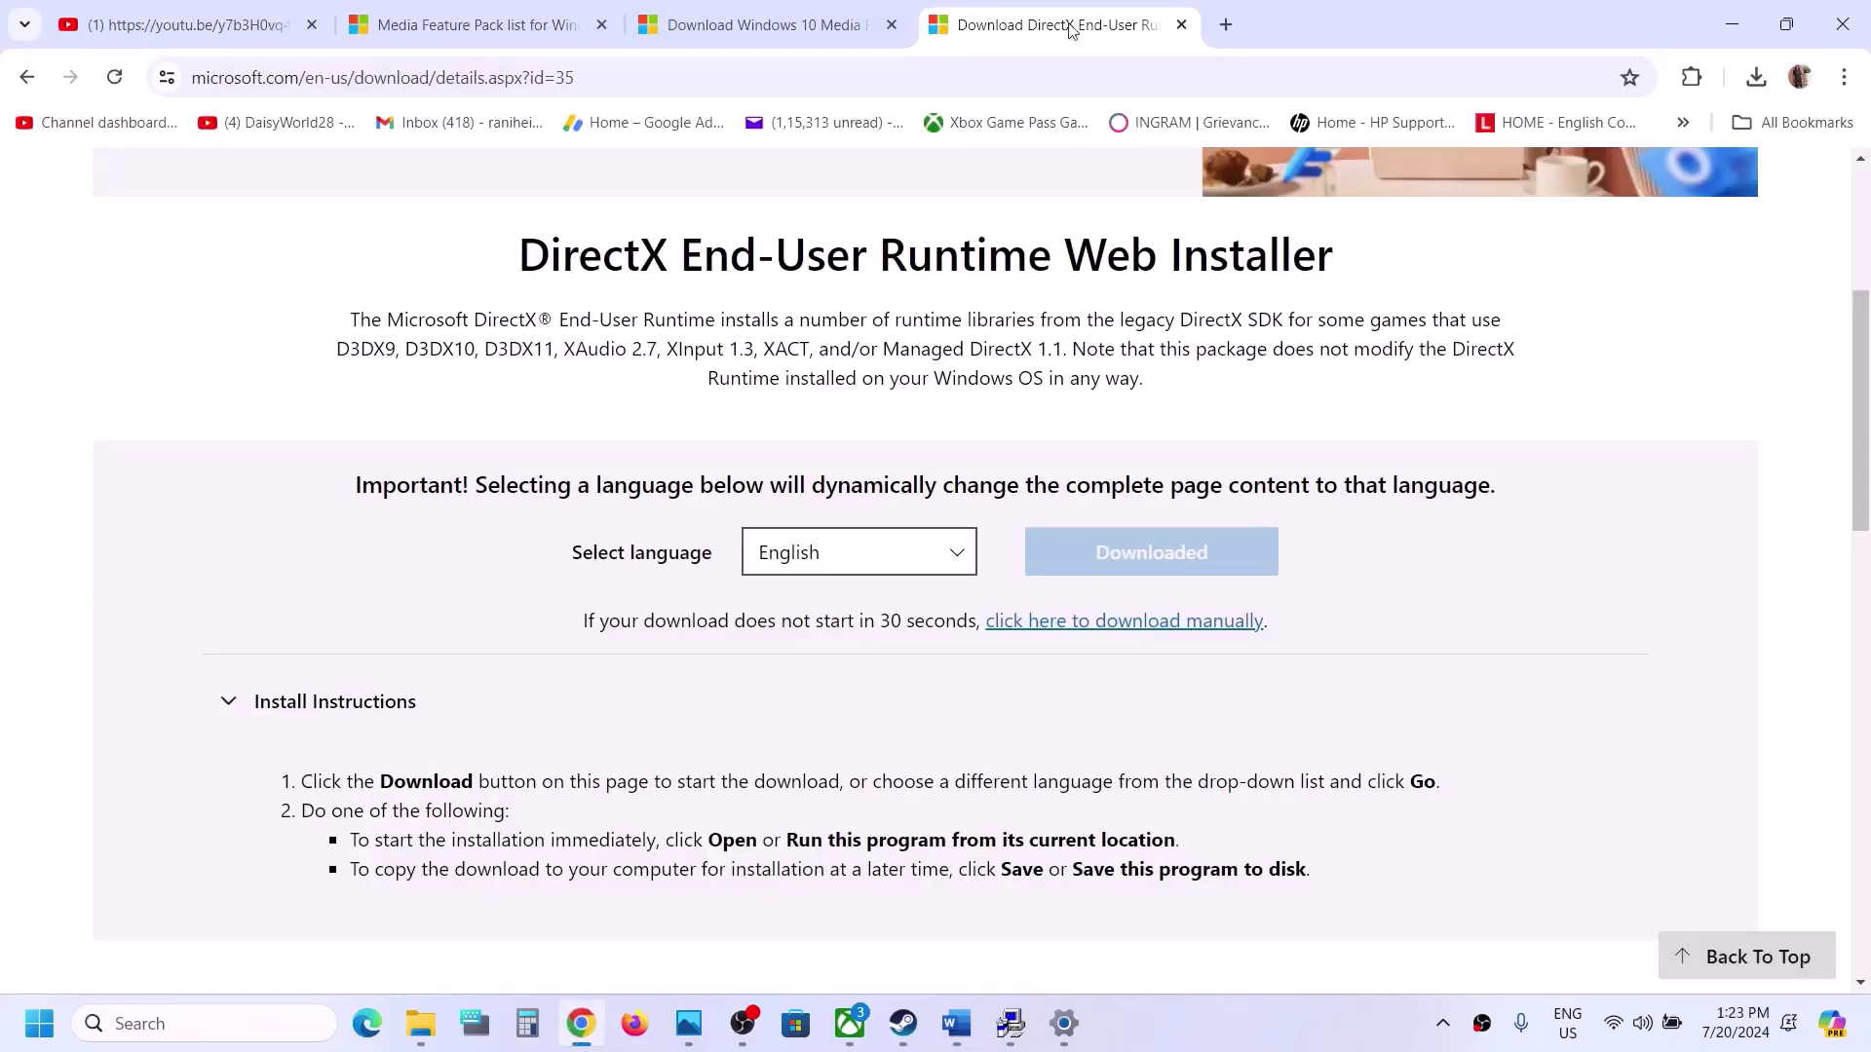
pyautogui.click(1225, 25)
pyautogui.hotkey('ctrl', 'v')
pyautogui.press('Return')
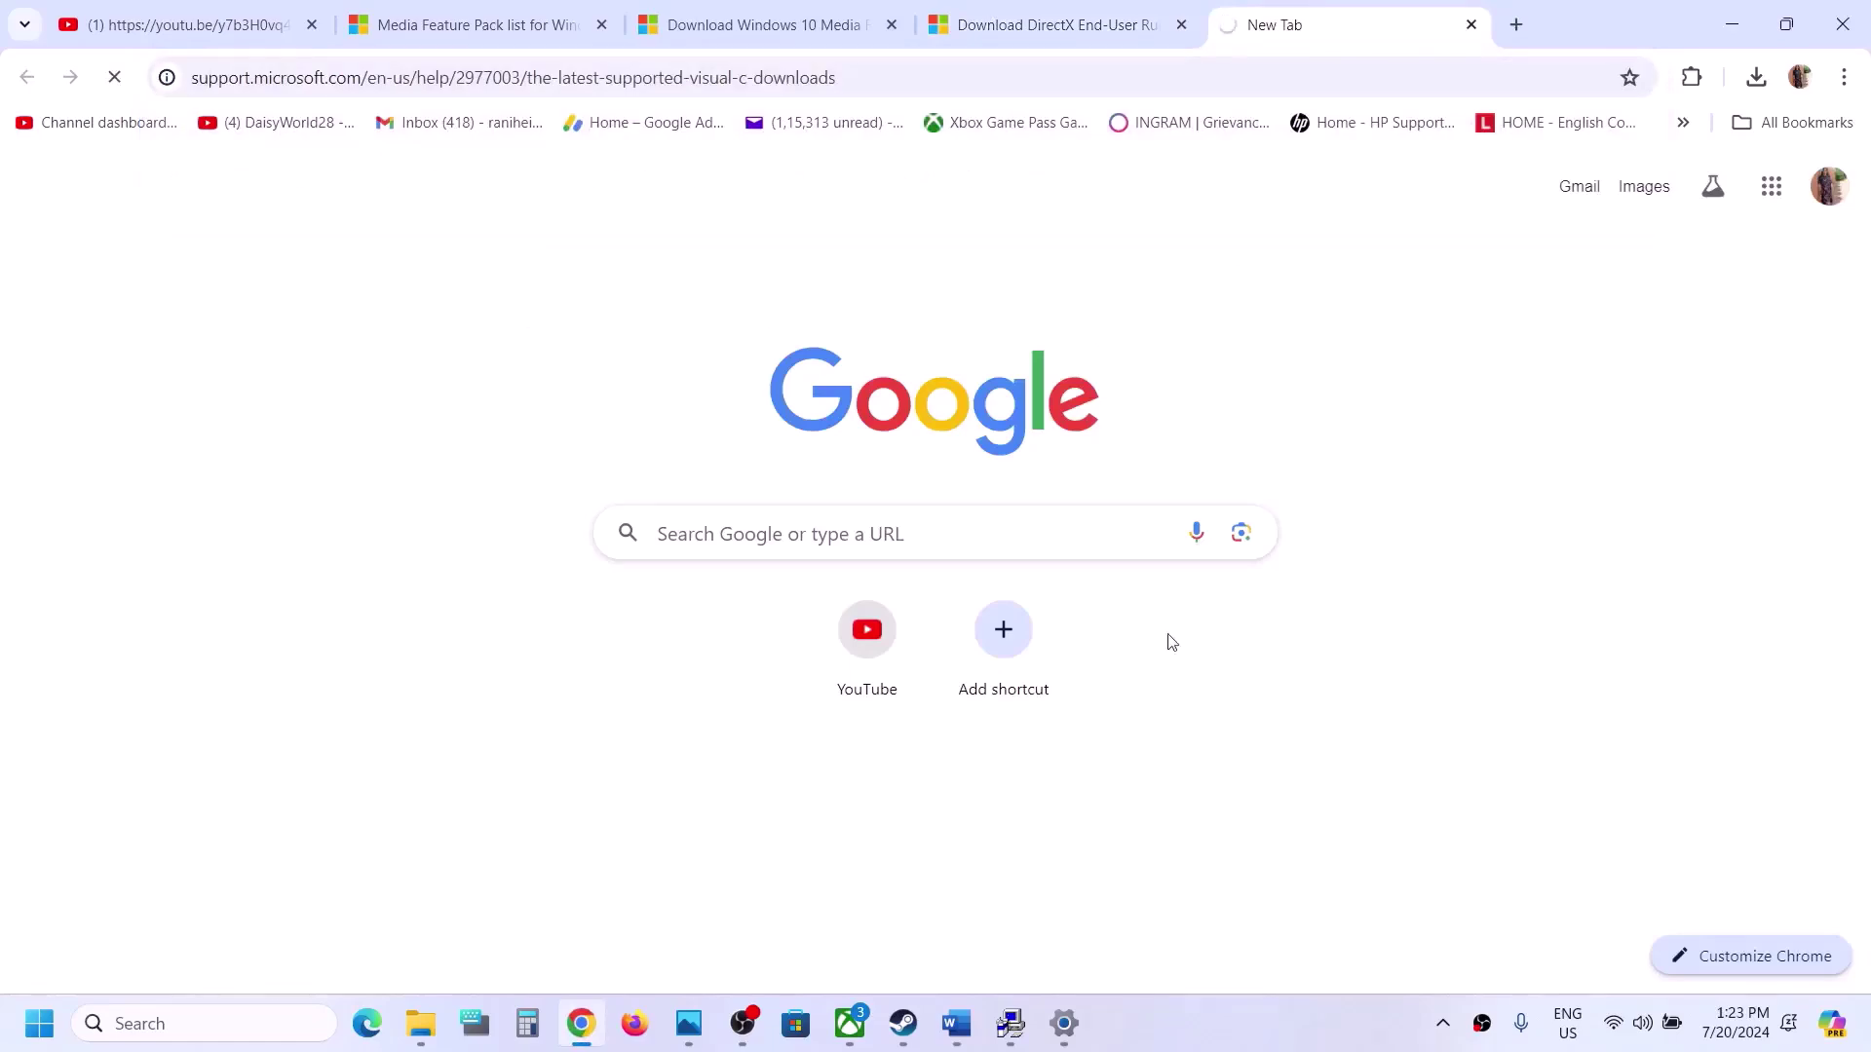
# Step: Highlight the years in the "Visual Studio 2015, 2017, 2019, and 2022" heading and the X64 entry in the download table
pyautogui.scroll(-8, 1169, 641)
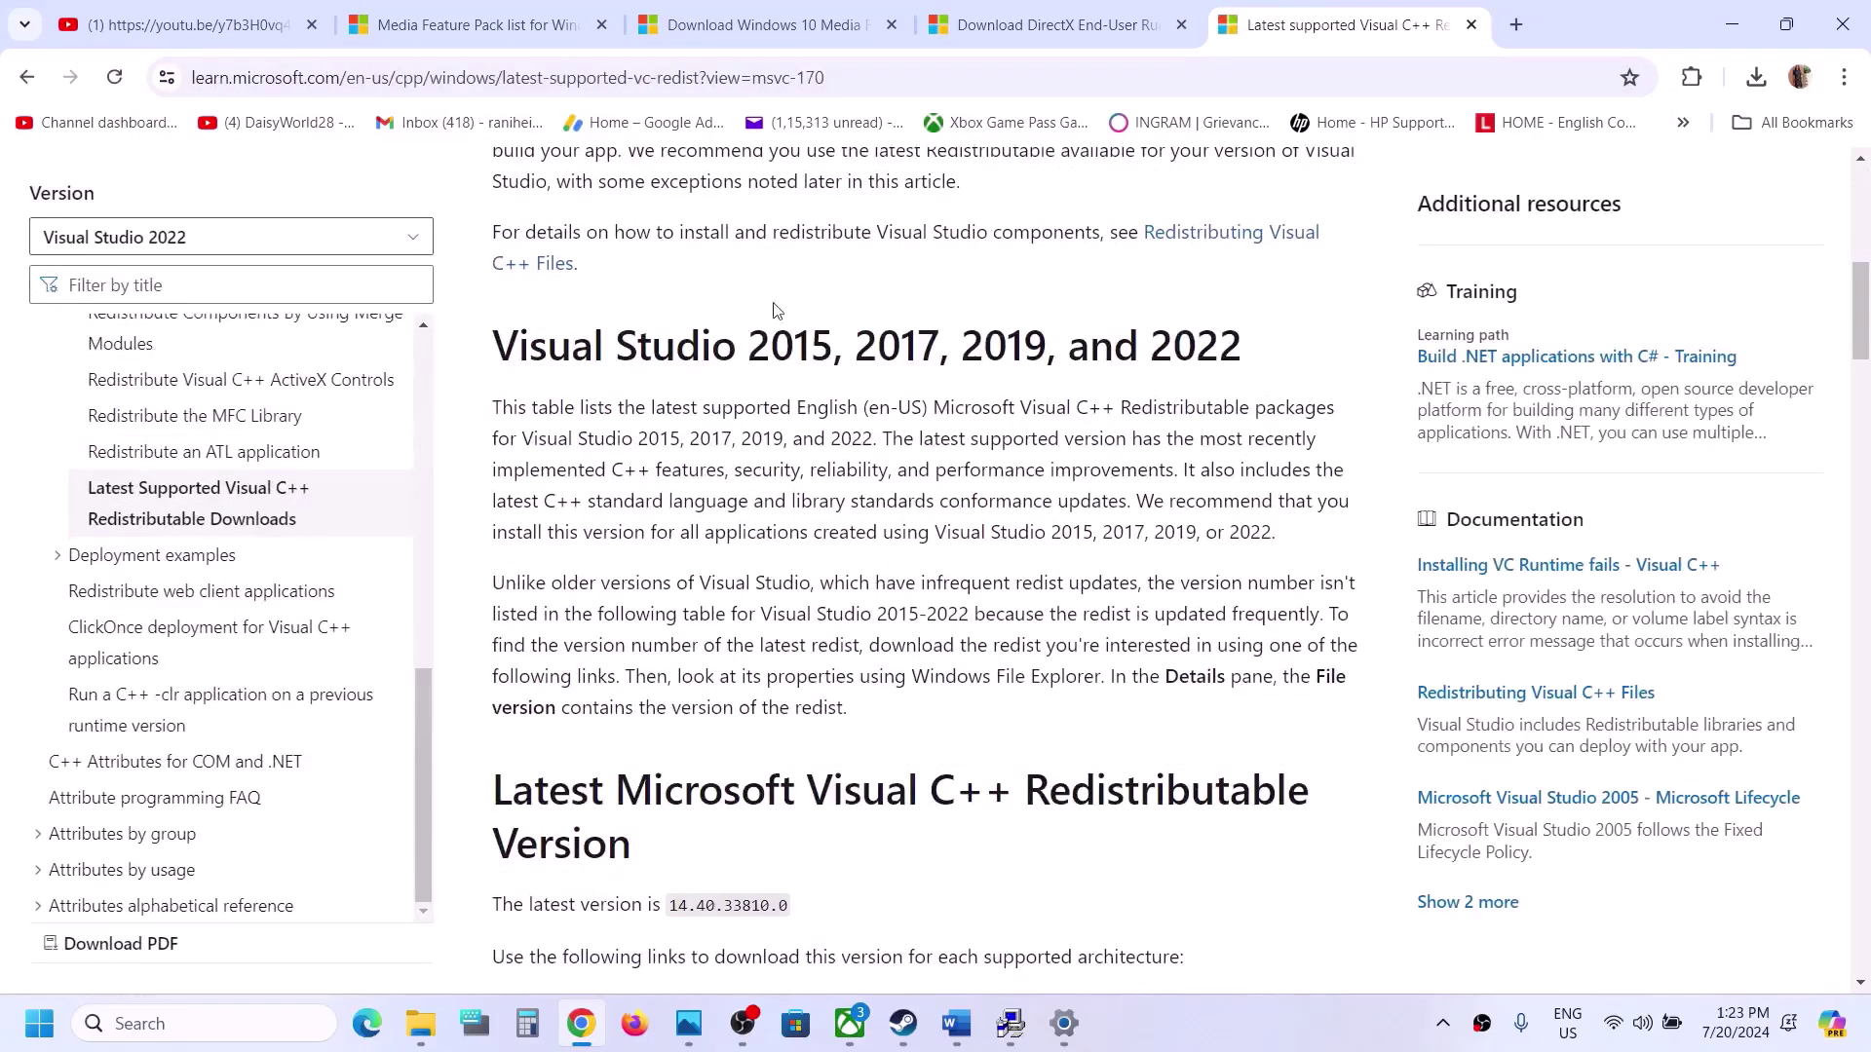
pyautogui.moveTo(773, 346); pyautogui.dragTo(1240, 346)
pyautogui.scroll(-9, 751, 629)
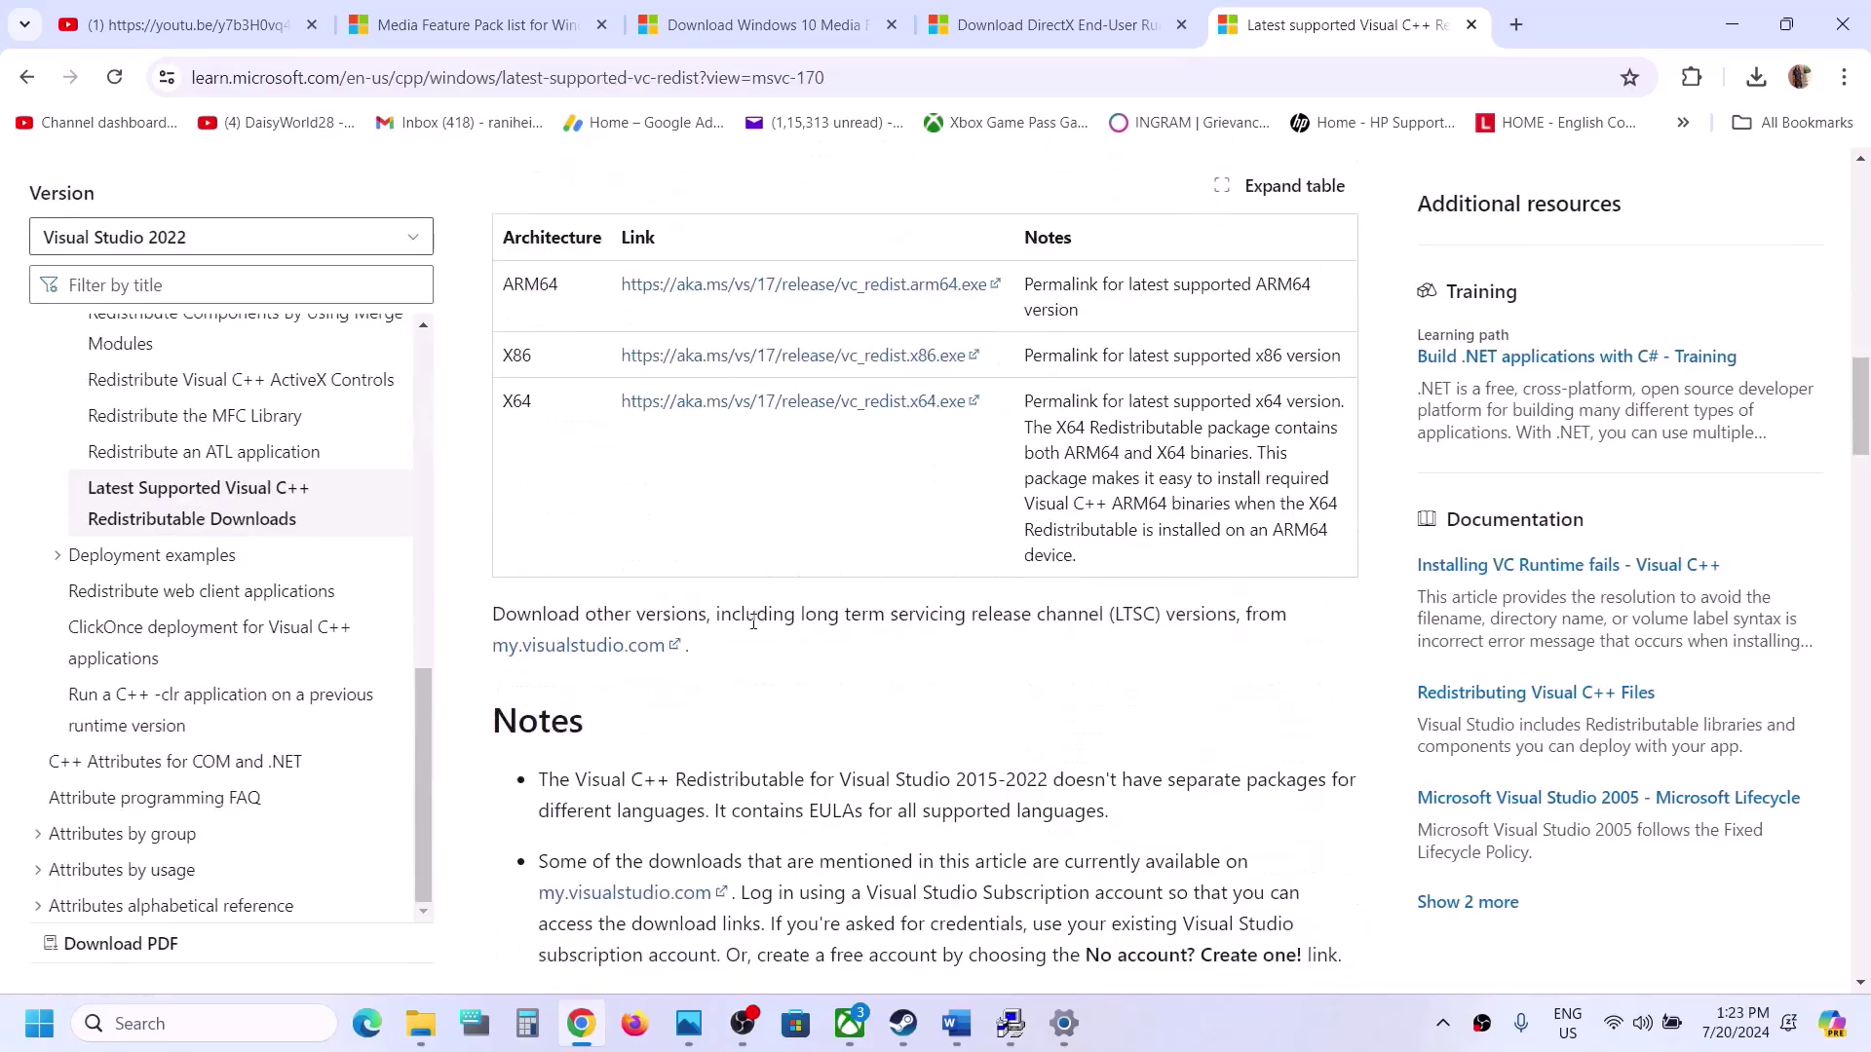
pyautogui.doubleClick(508, 401)
# Step: Try to download the X64 and X86 Visual C++ redistributables, returning to the downloads page after each attempt
pyautogui.moveTo(506, 354); pyautogui.dragTo(884, 419)
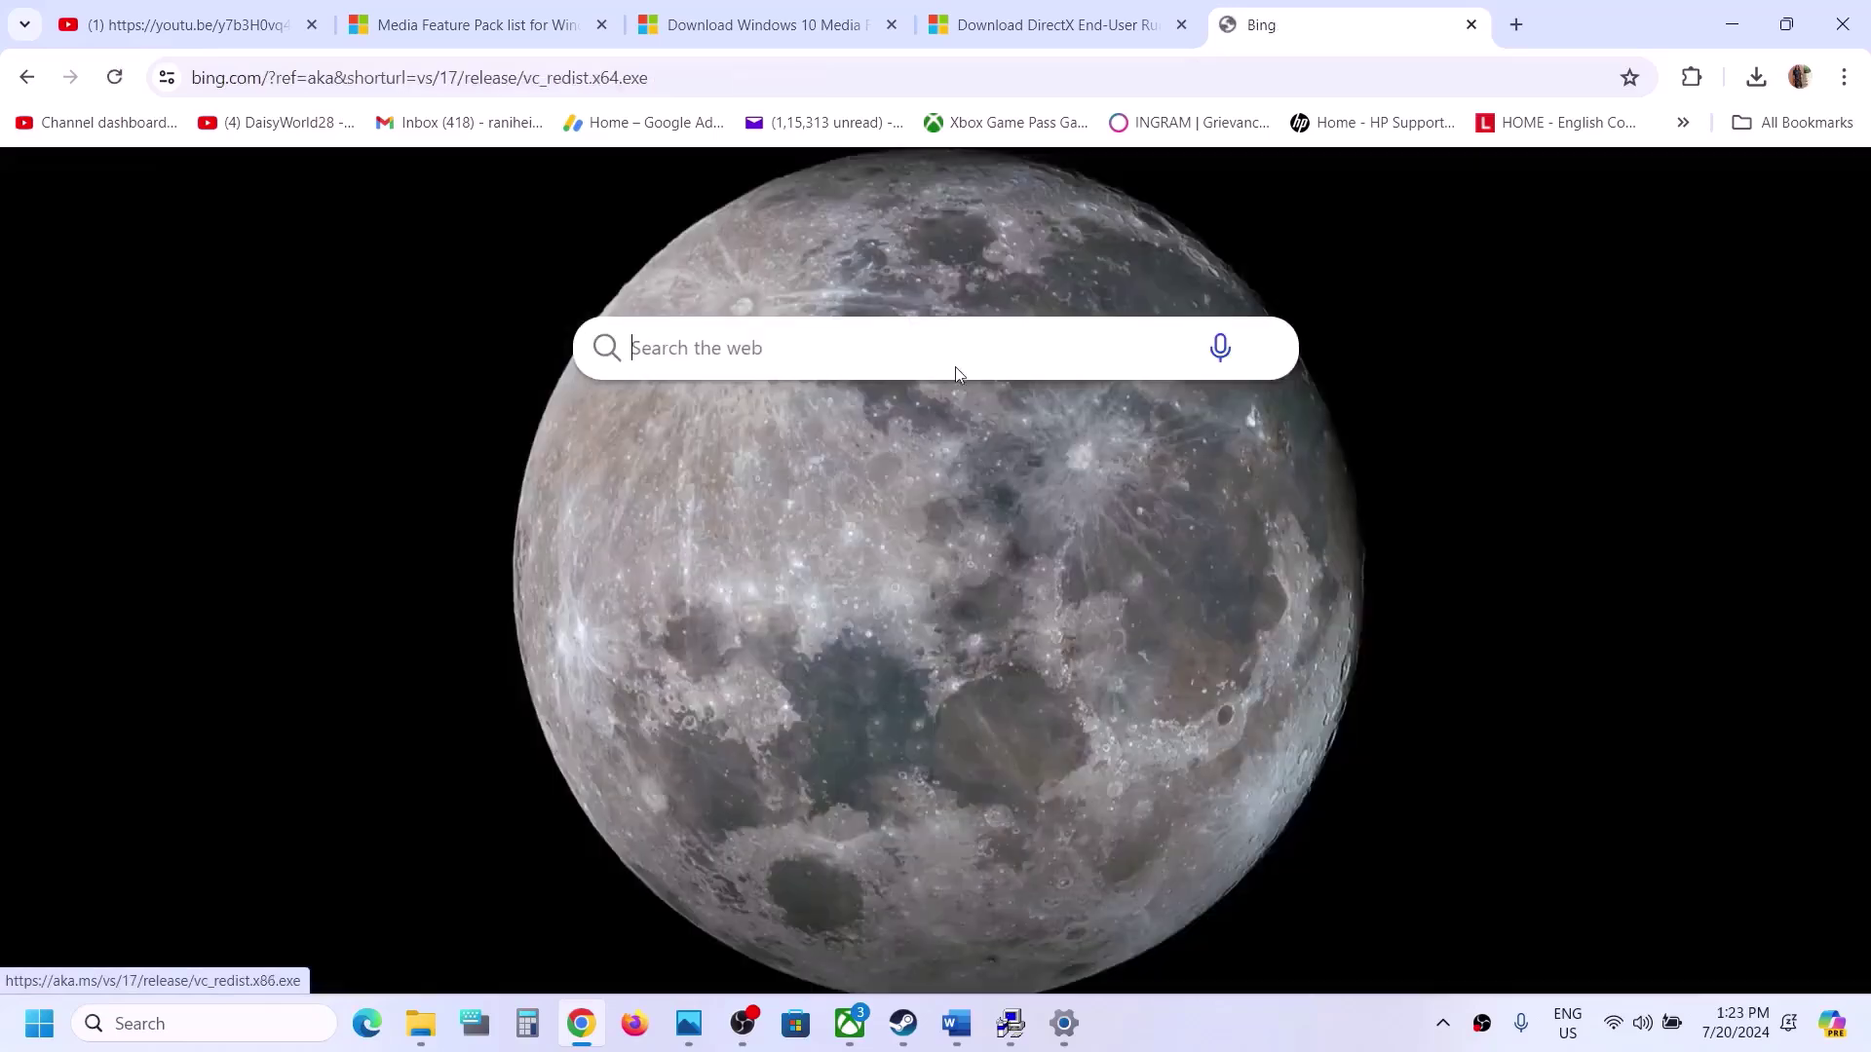
pyautogui.click(27, 78)
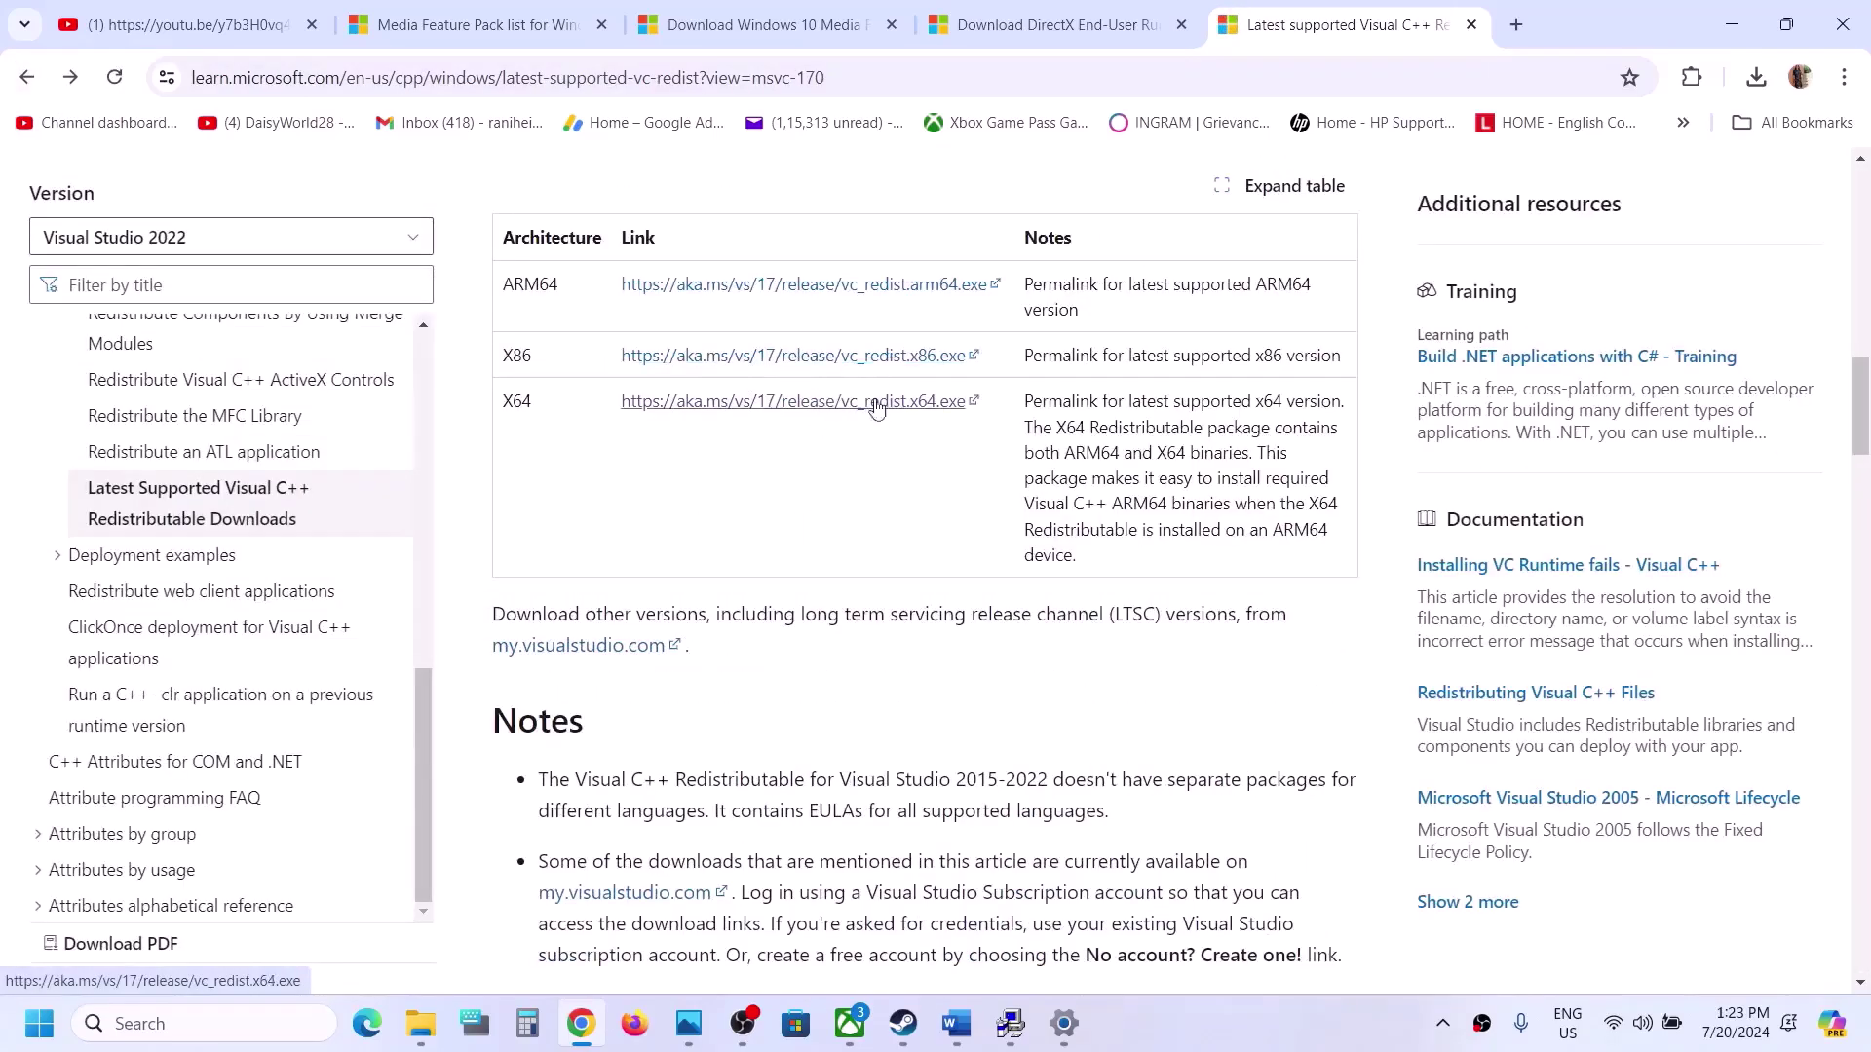
pyautogui.click(866, 357)
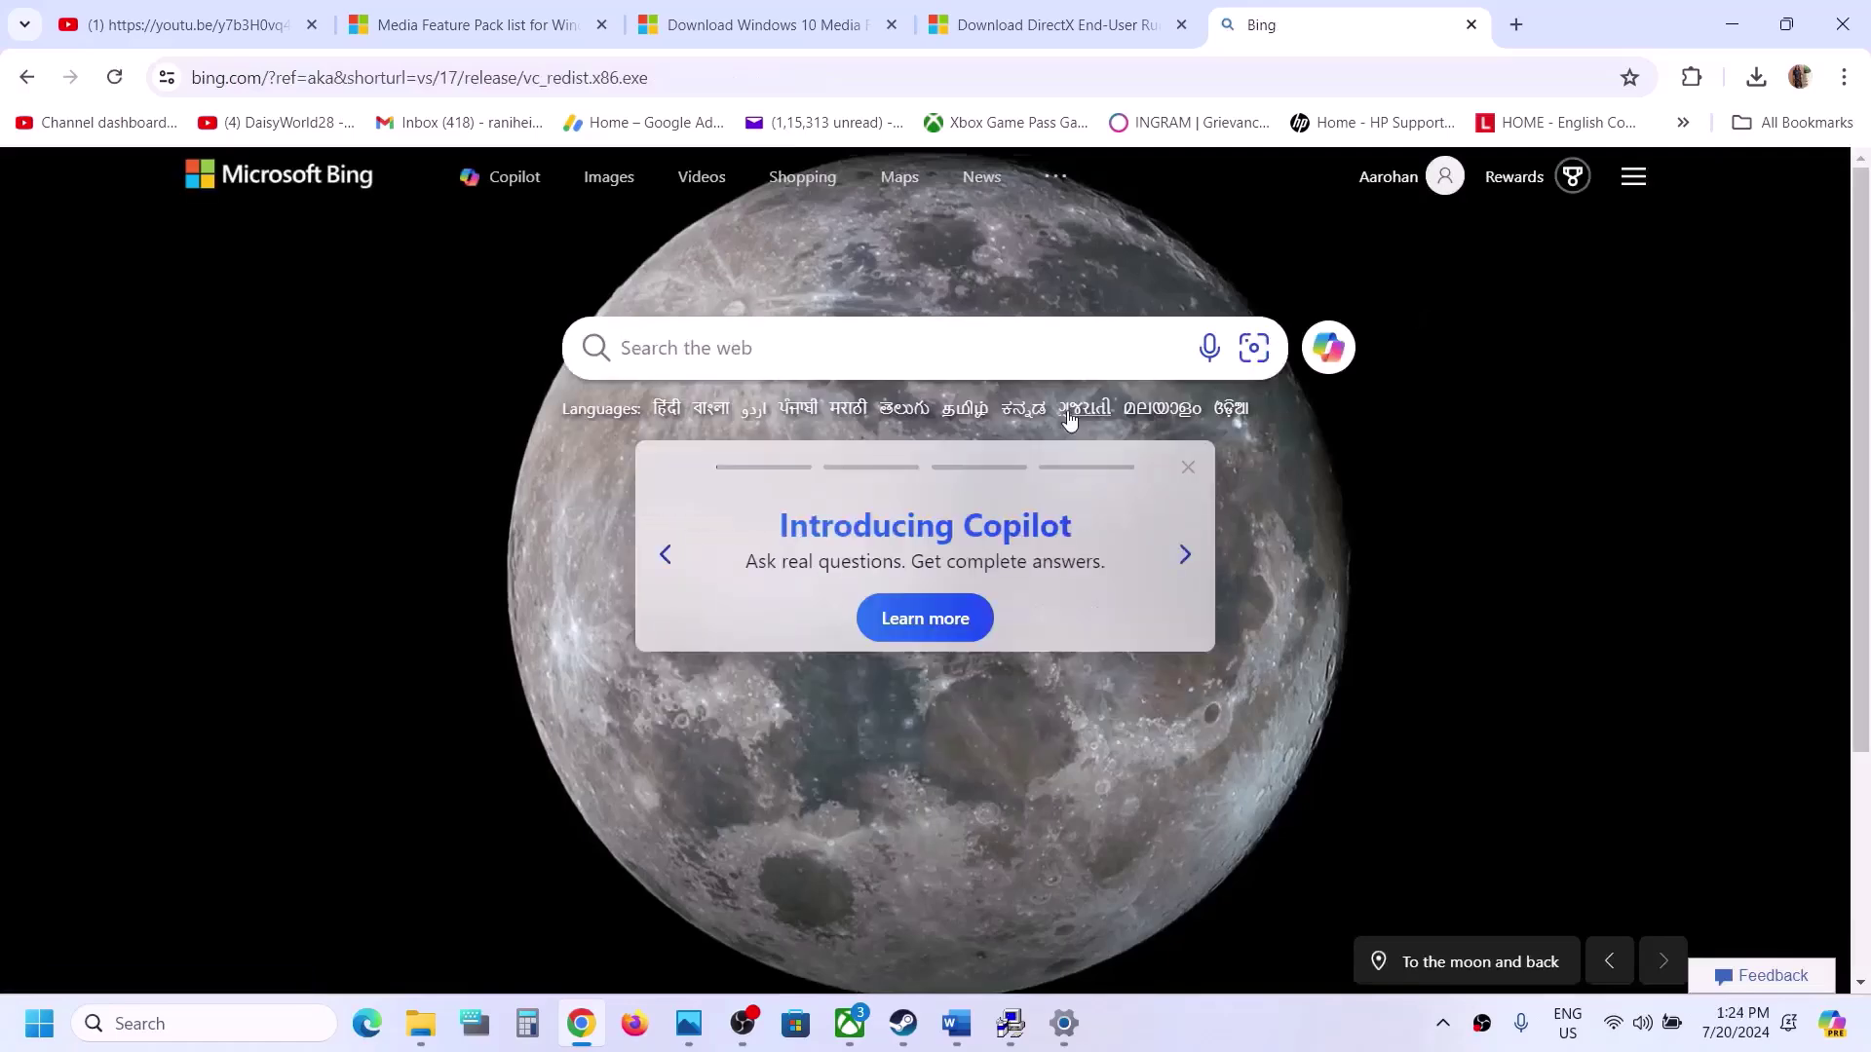
pyautogui.click(28, 78)
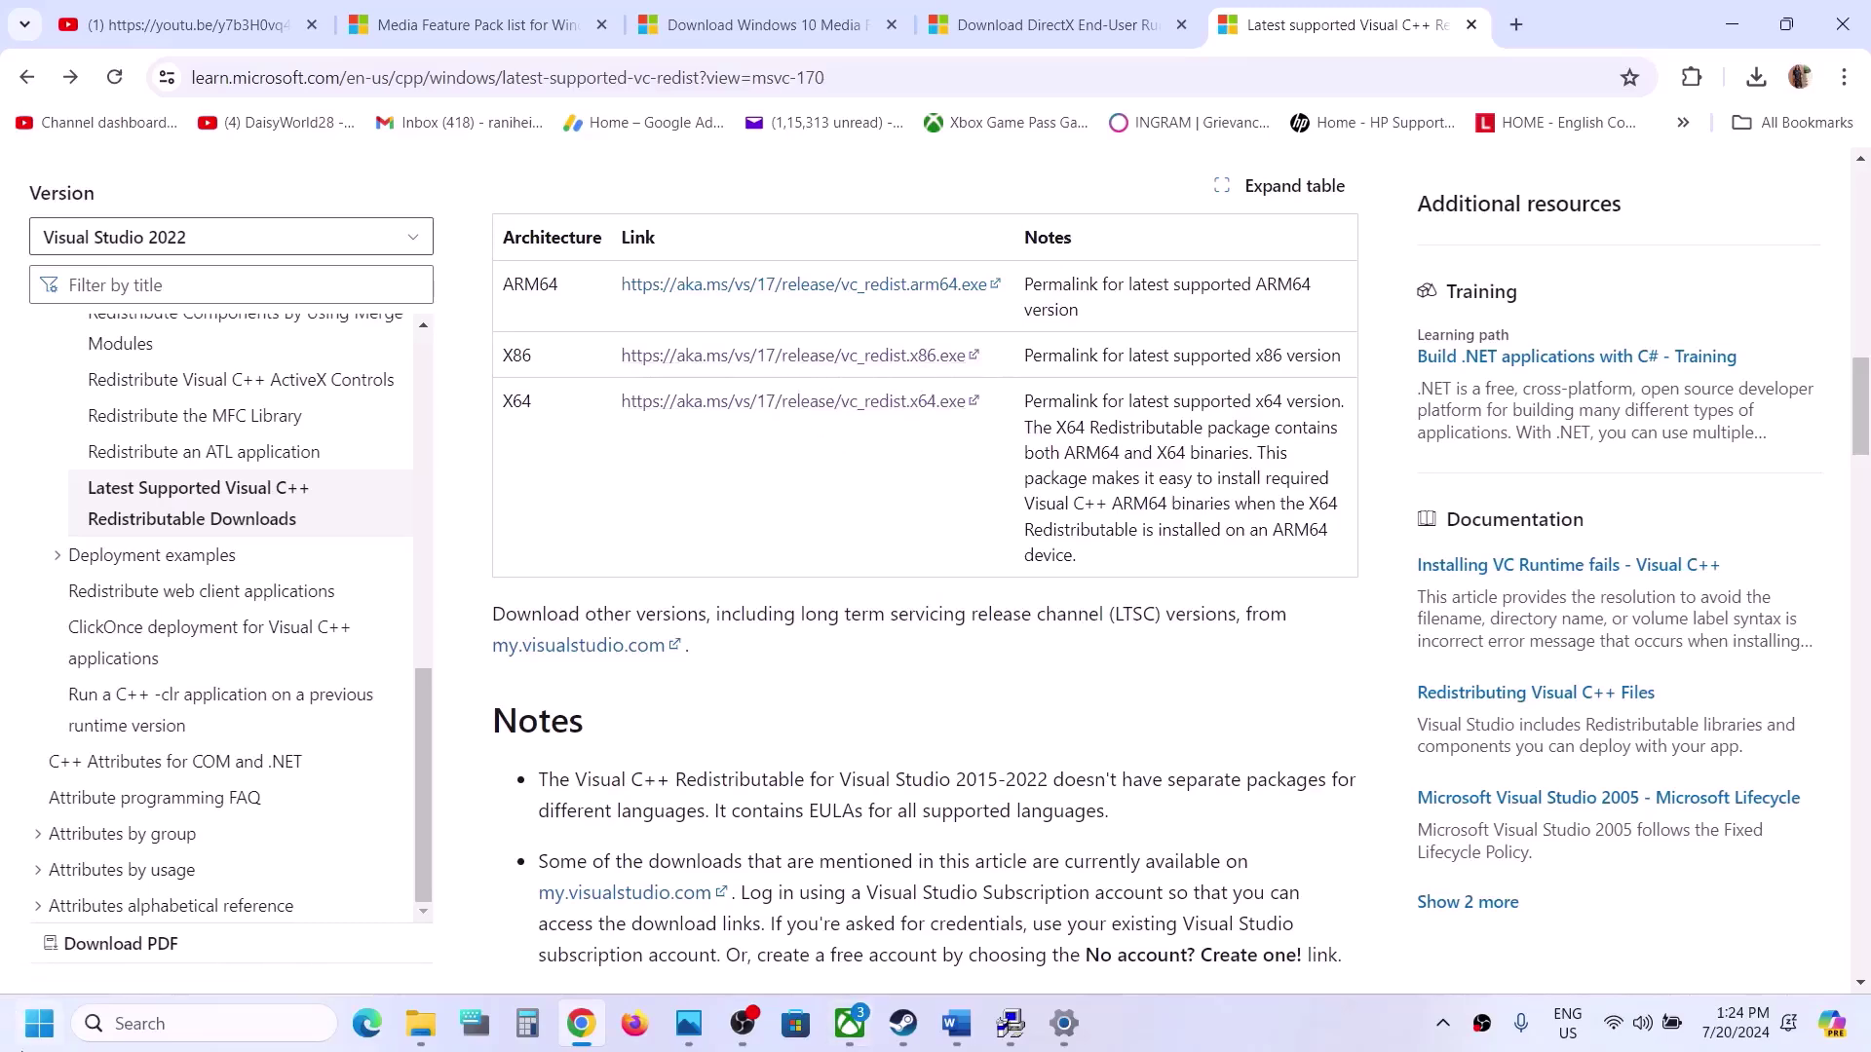
# Step: Point out the Windows Restart option for use after installing the Visual C++ files, without restarting the computer
pyautogui.click(22, 1045)
pyautogui.click(709, 938)
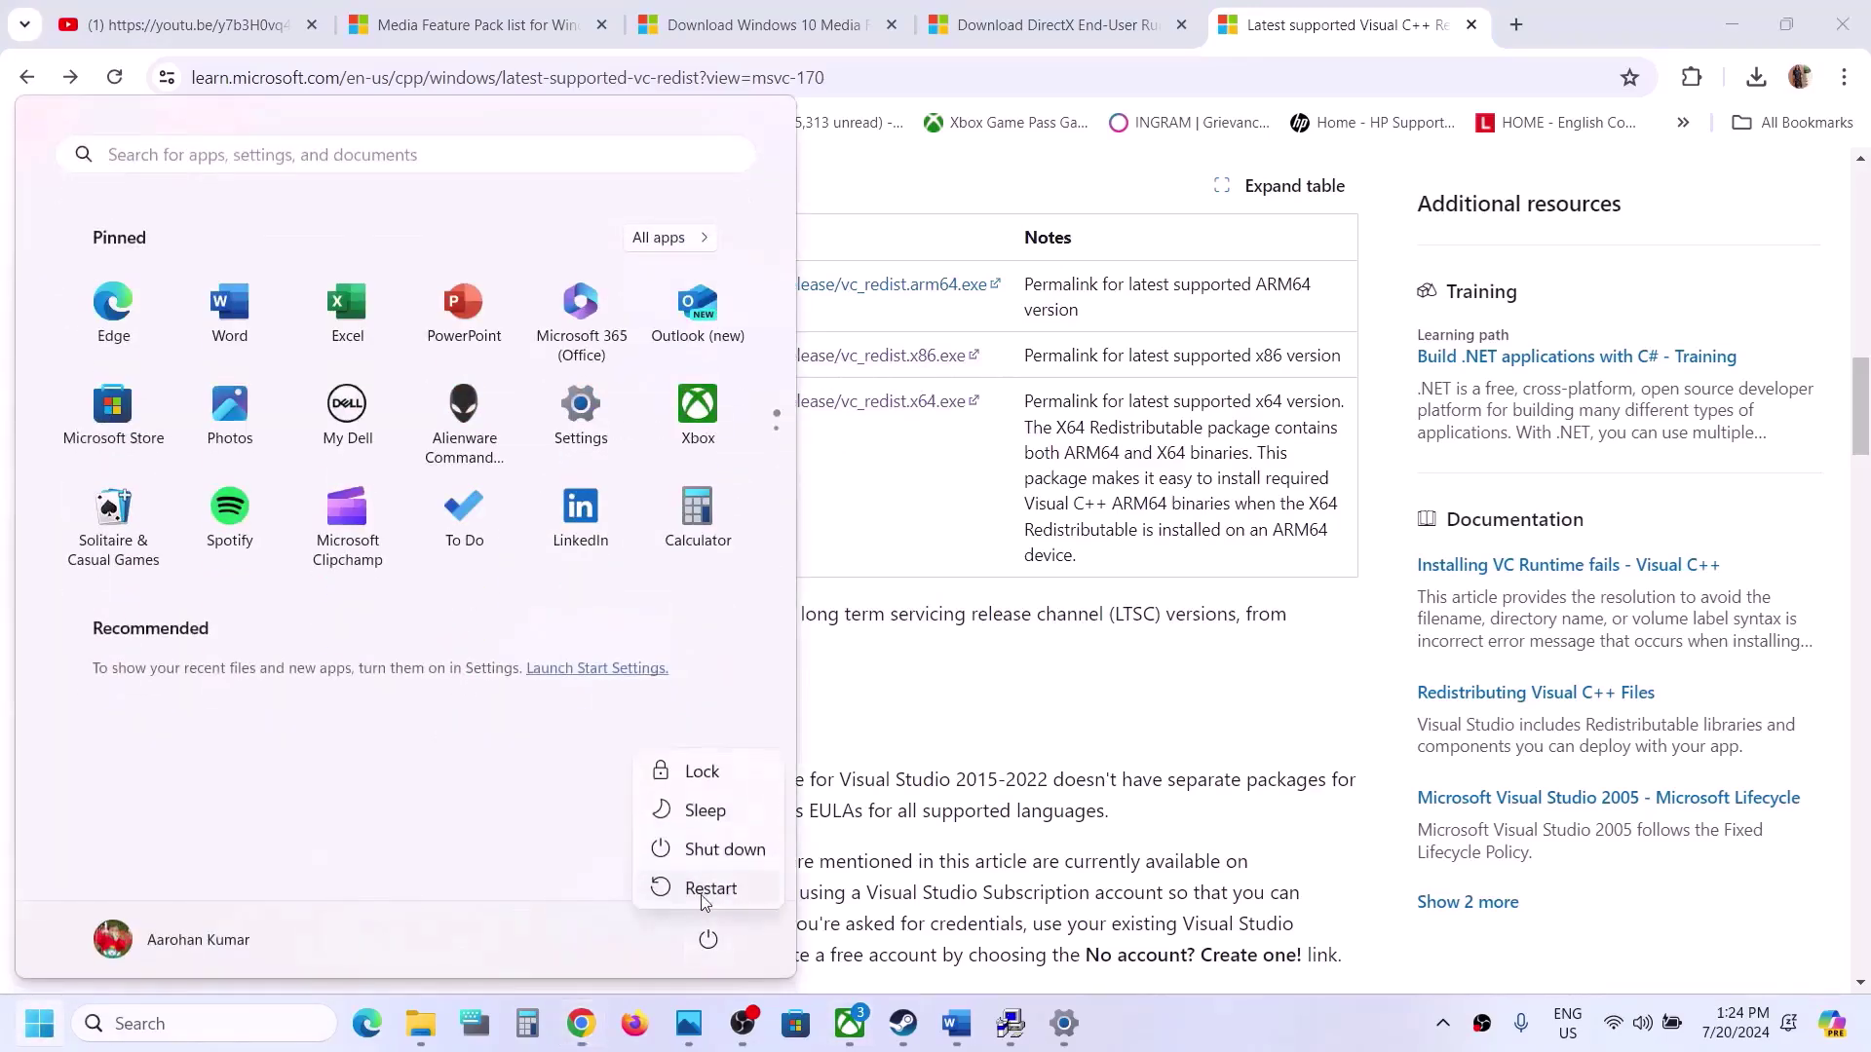
pyautogui.press('Escape')
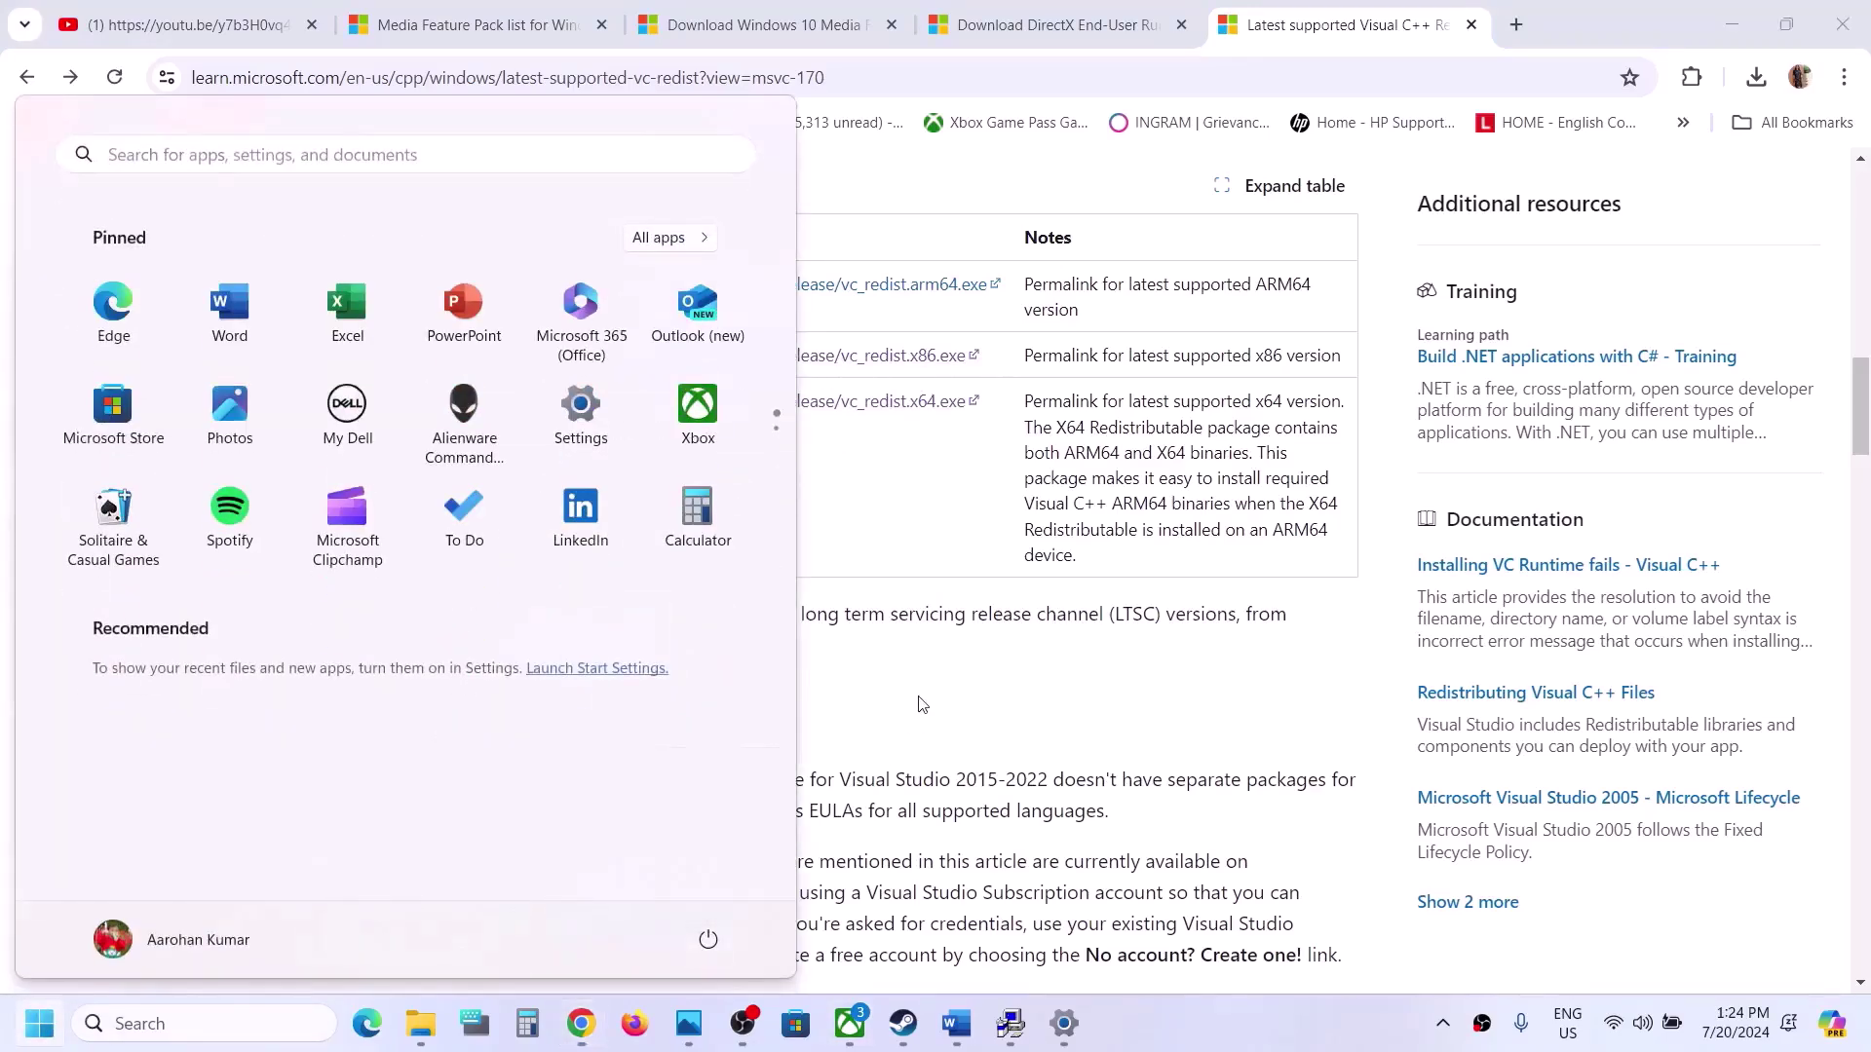
# Step: Show the Kunitsu-Gami demo page in Steam and highlight "Increase the virtual memory" under Step 13 in the Word document
pyautogui.click(902, 1023)
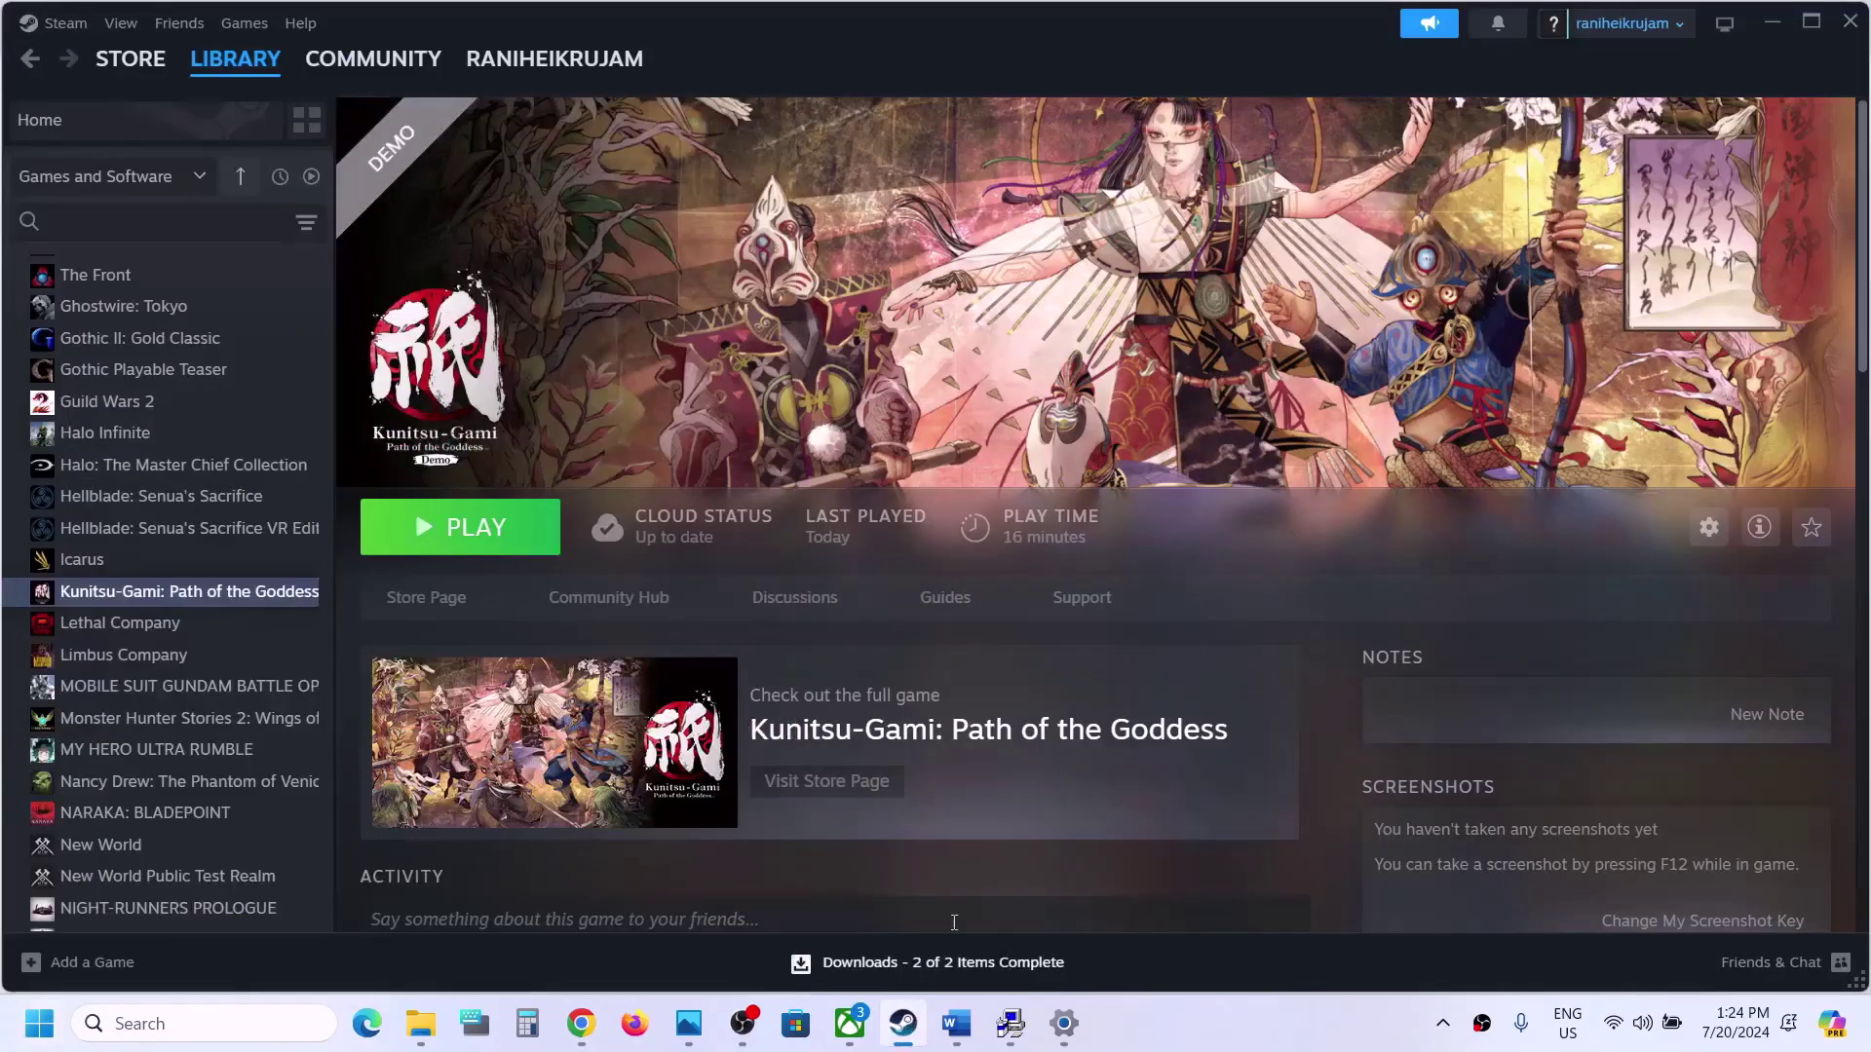
pyautogui.click(956, 1024)
pyautogui.scroll(-3, 644, 705)
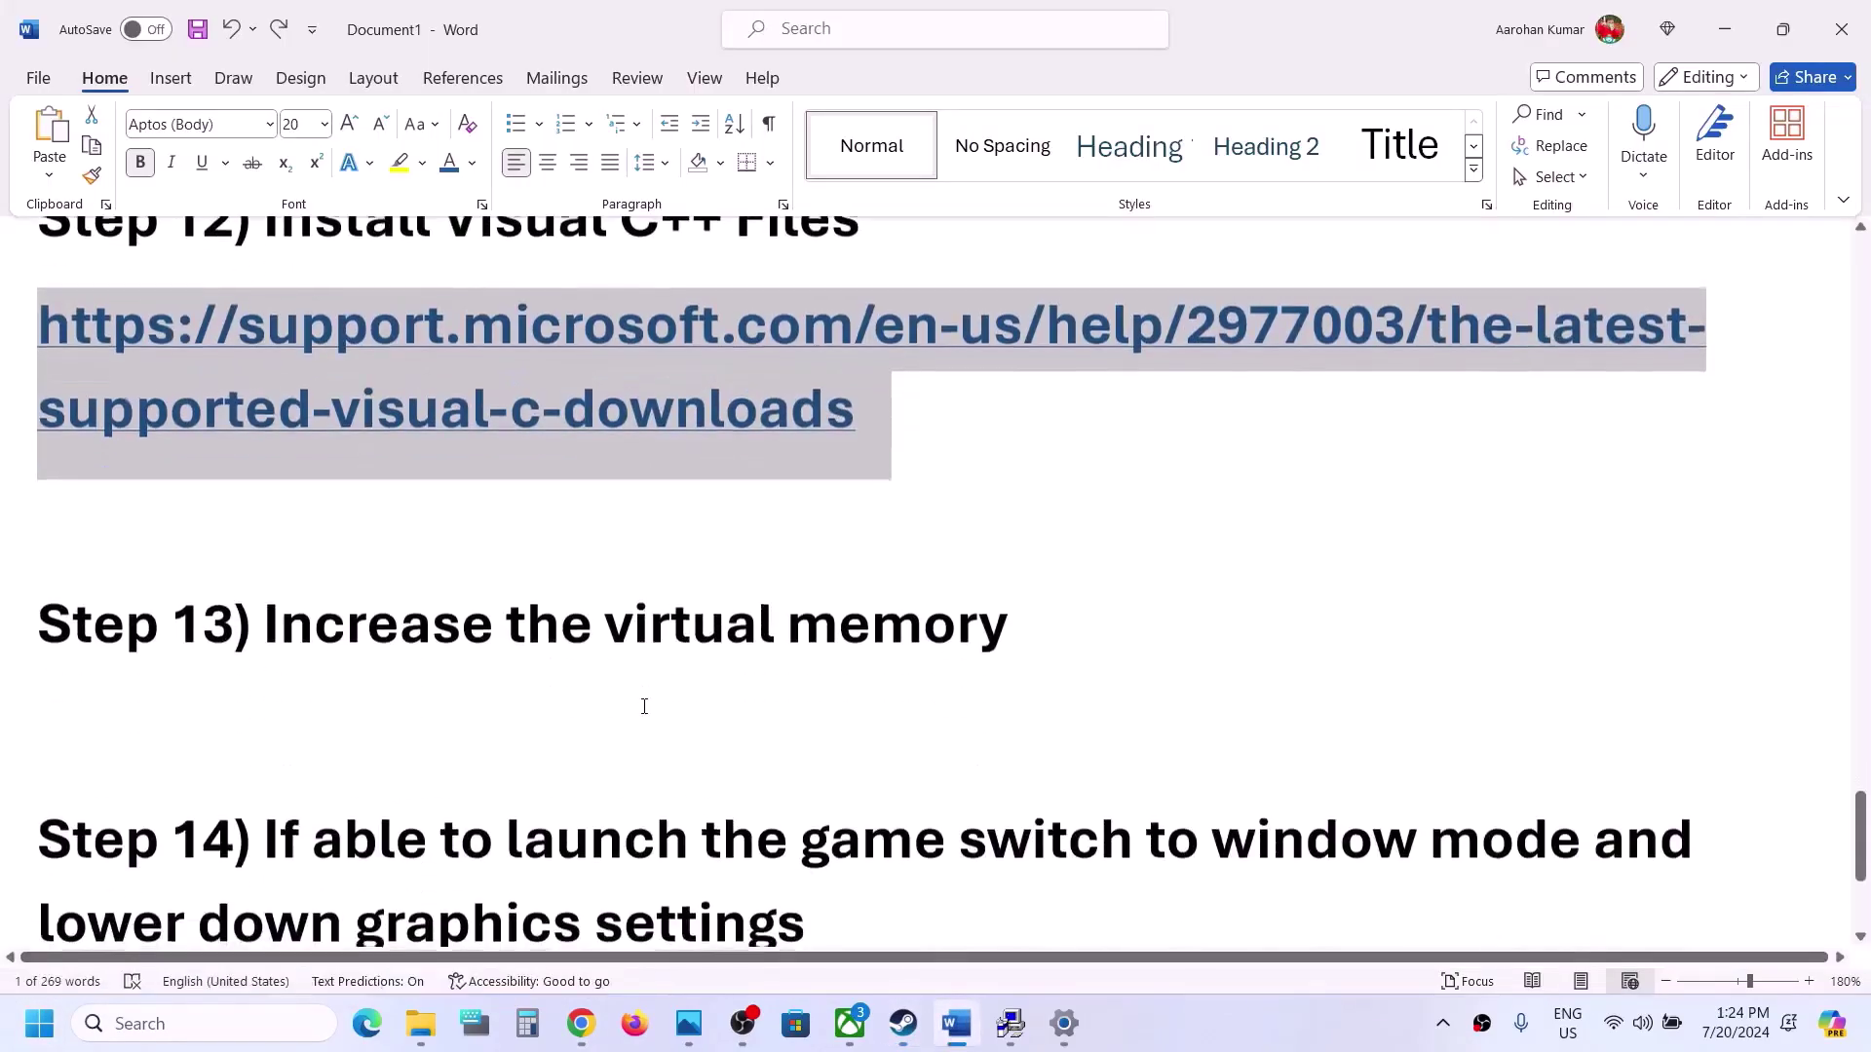
pyautogui.moveTo(265, 618); pyautogui.dragTo(1006, 619)
pyautogui.click(1368, 1025)
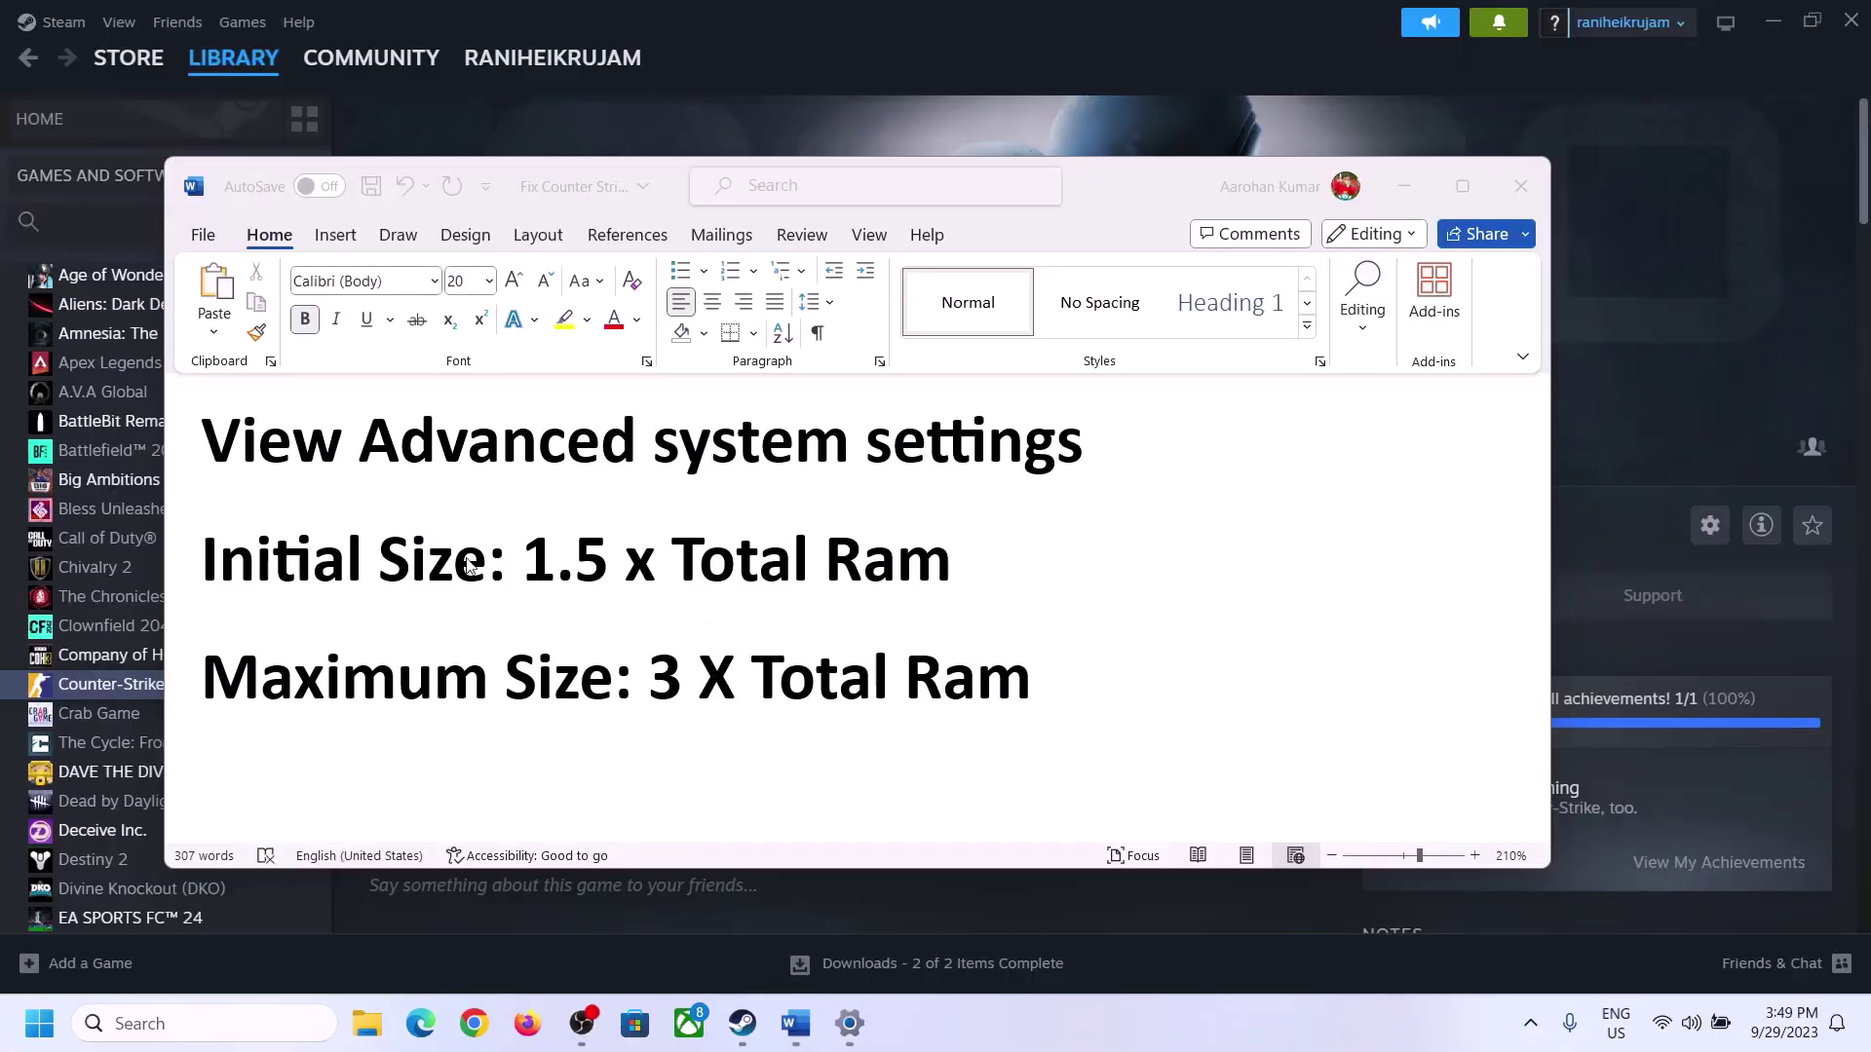
# Step: Copy "View Advanced system settings" from the Word document and use it in a Windows search to open System Properties
pyautogui.click(263, 451)
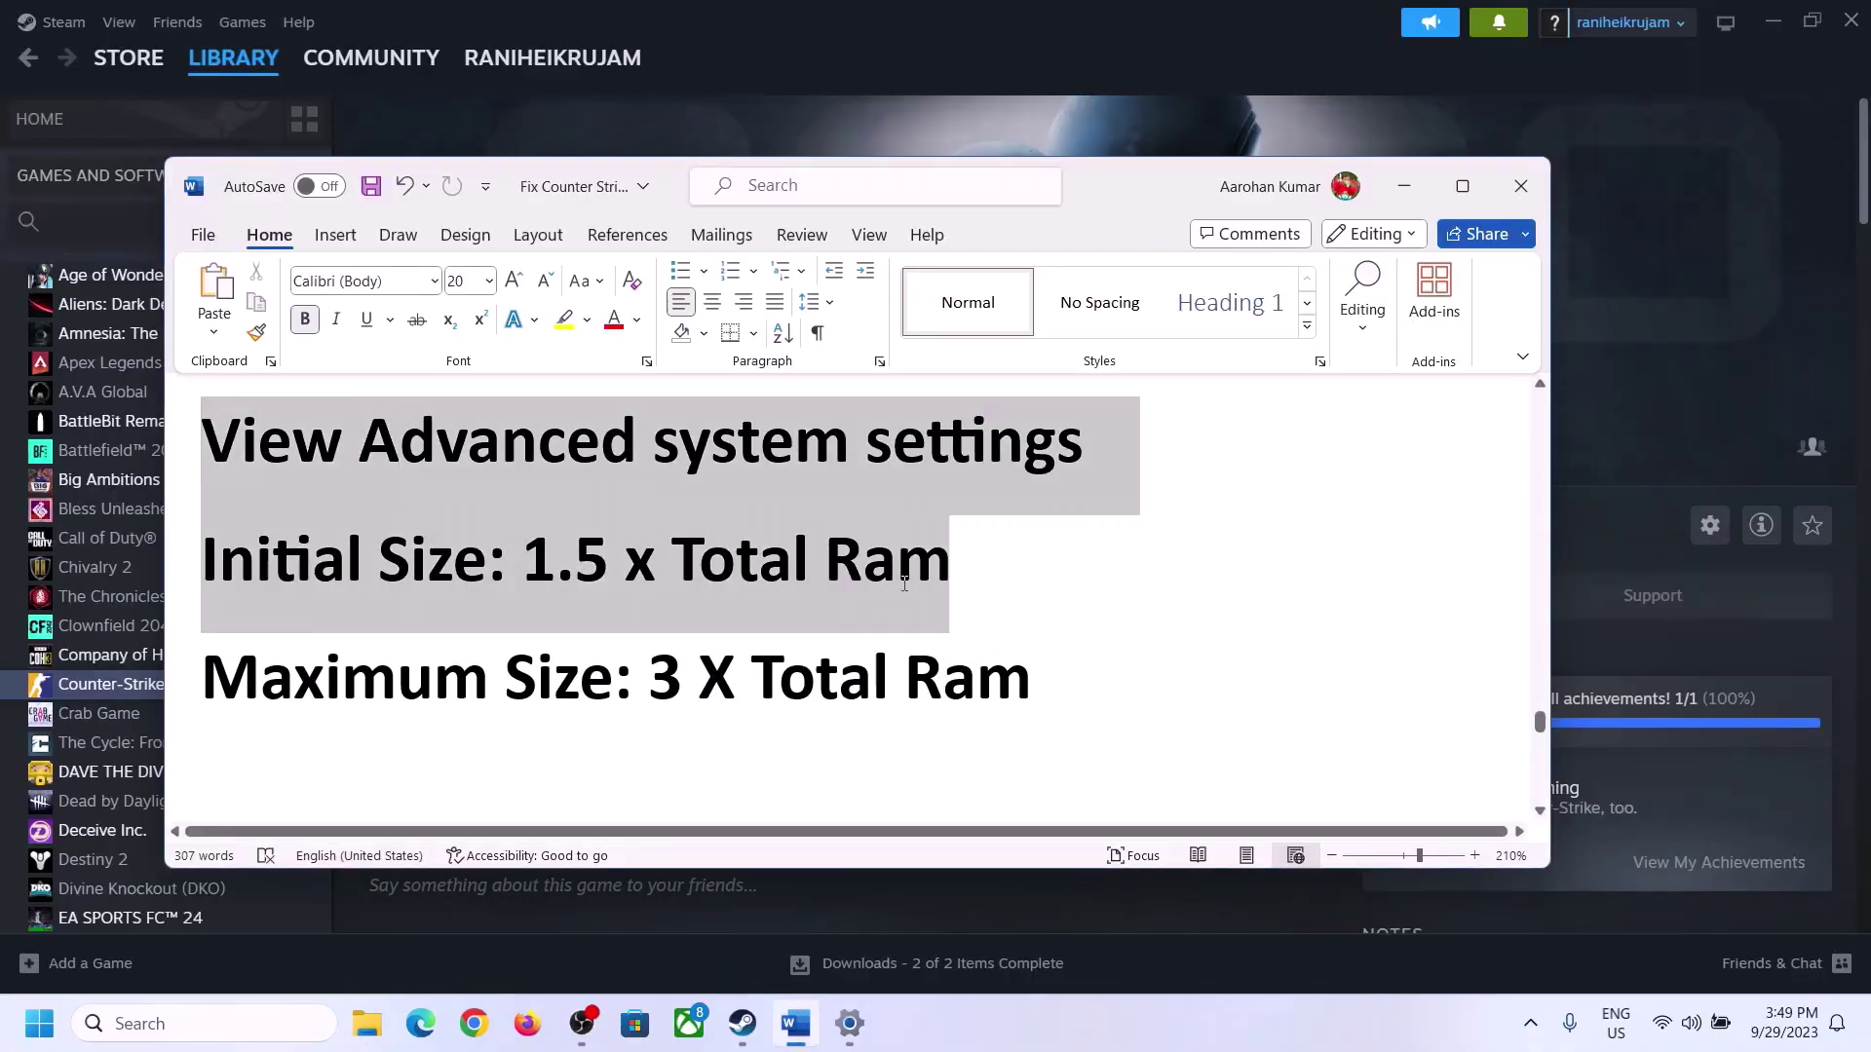
pyautogui.moveTo(219, 450); pyautogui.dragTo(1010, 486)
pyautogui.hotkey('ctrl', 'c')
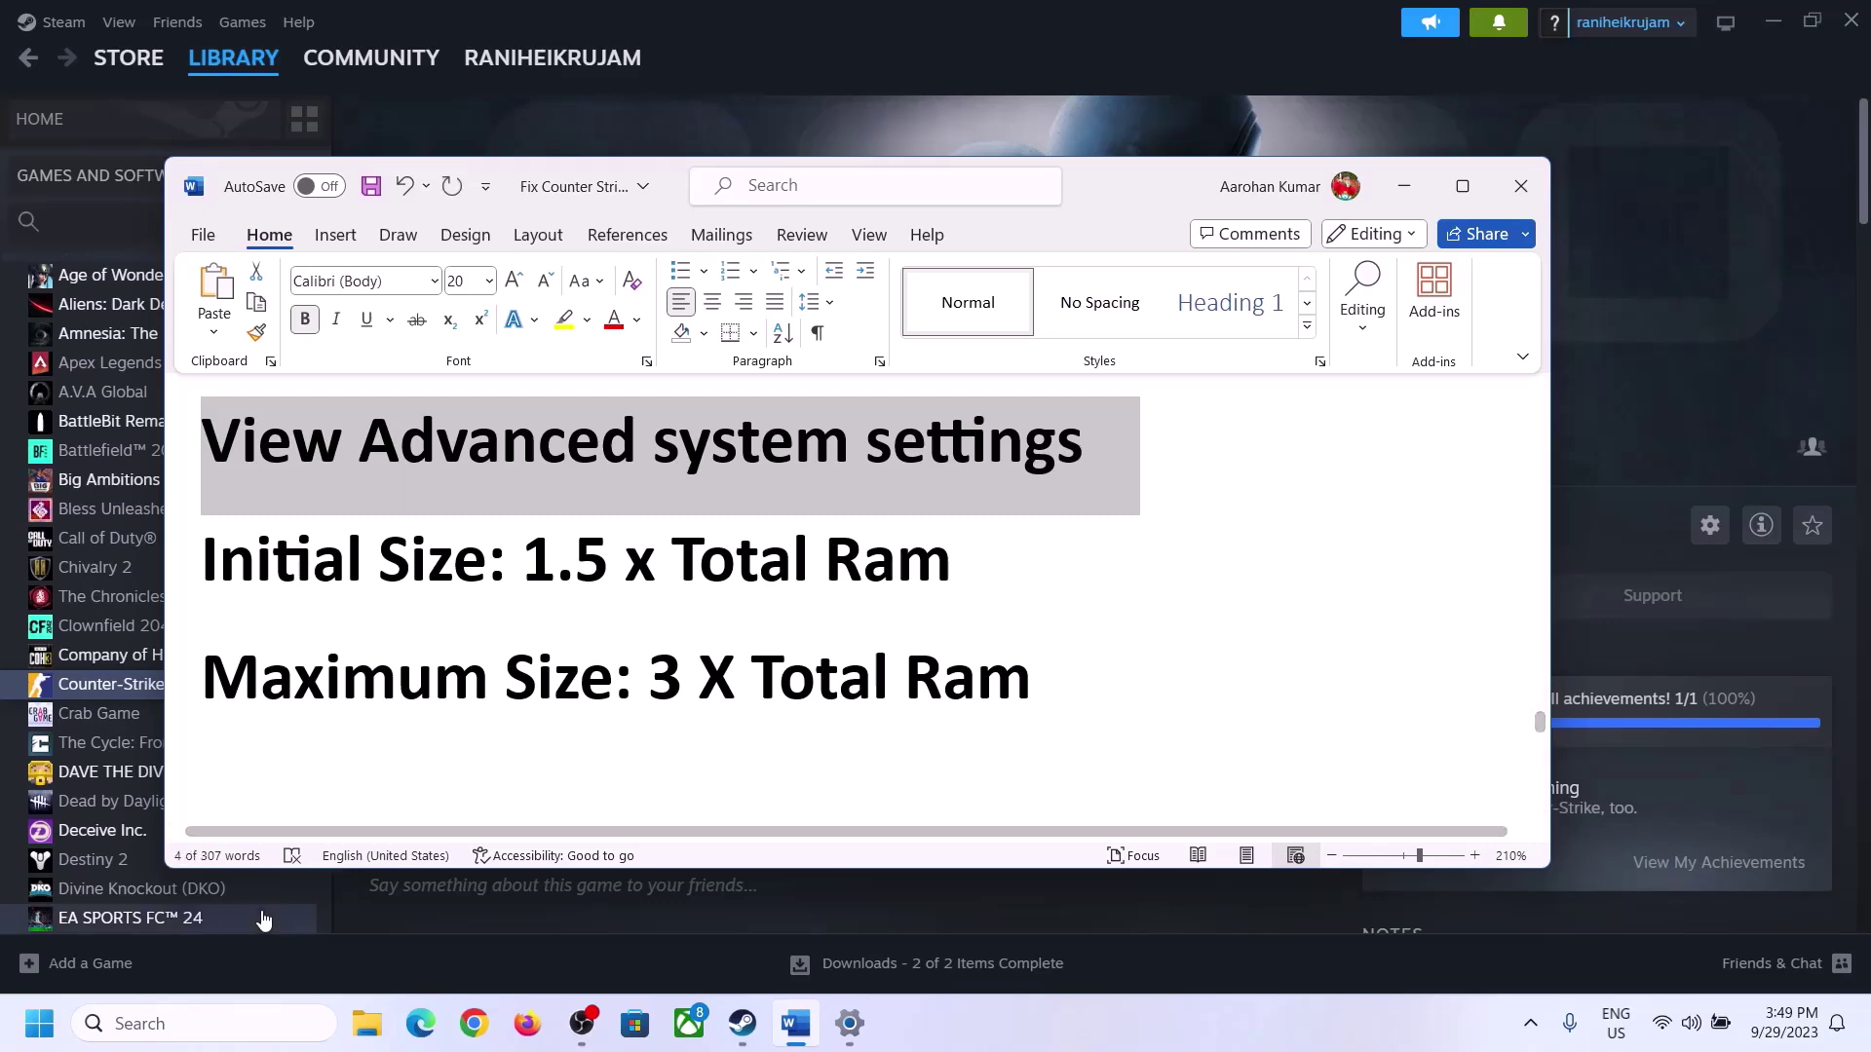
pyautogui.click(229, 1021)
pyautogui.hotkey('ctrl', 'v')
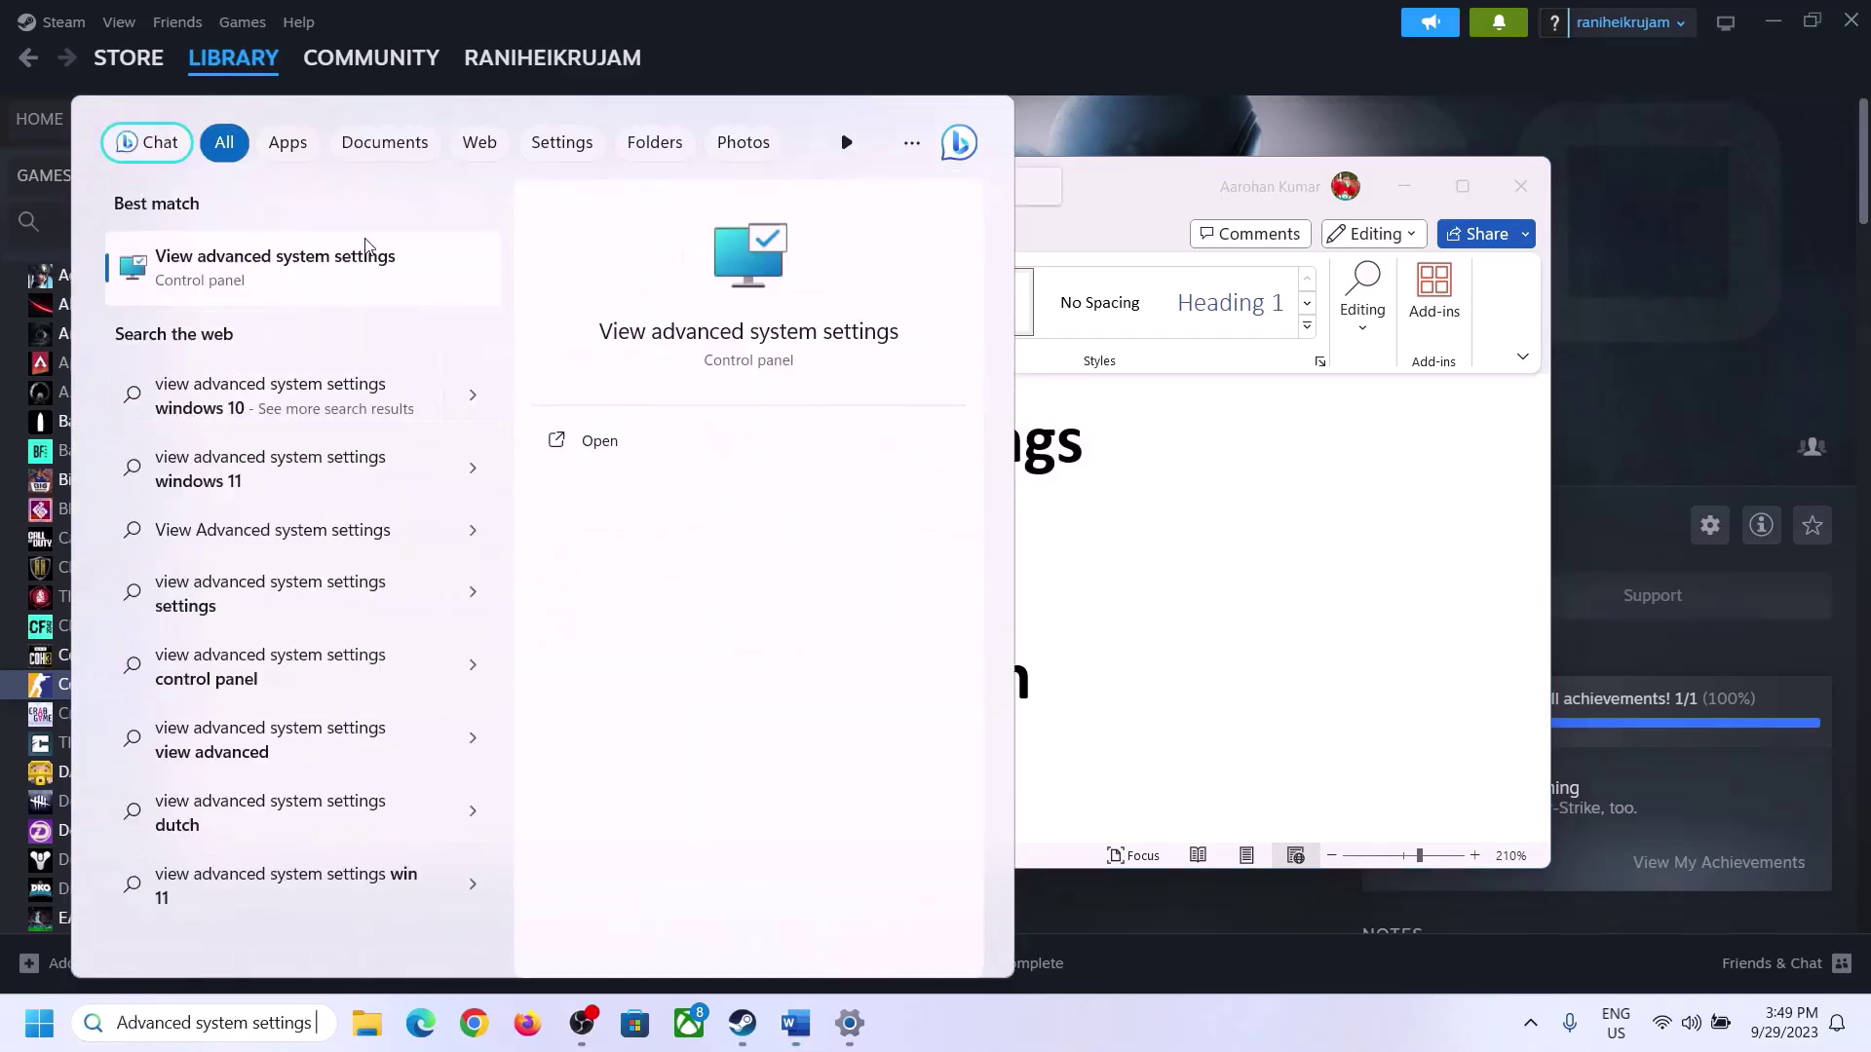
pyautogui.click(263, 284)
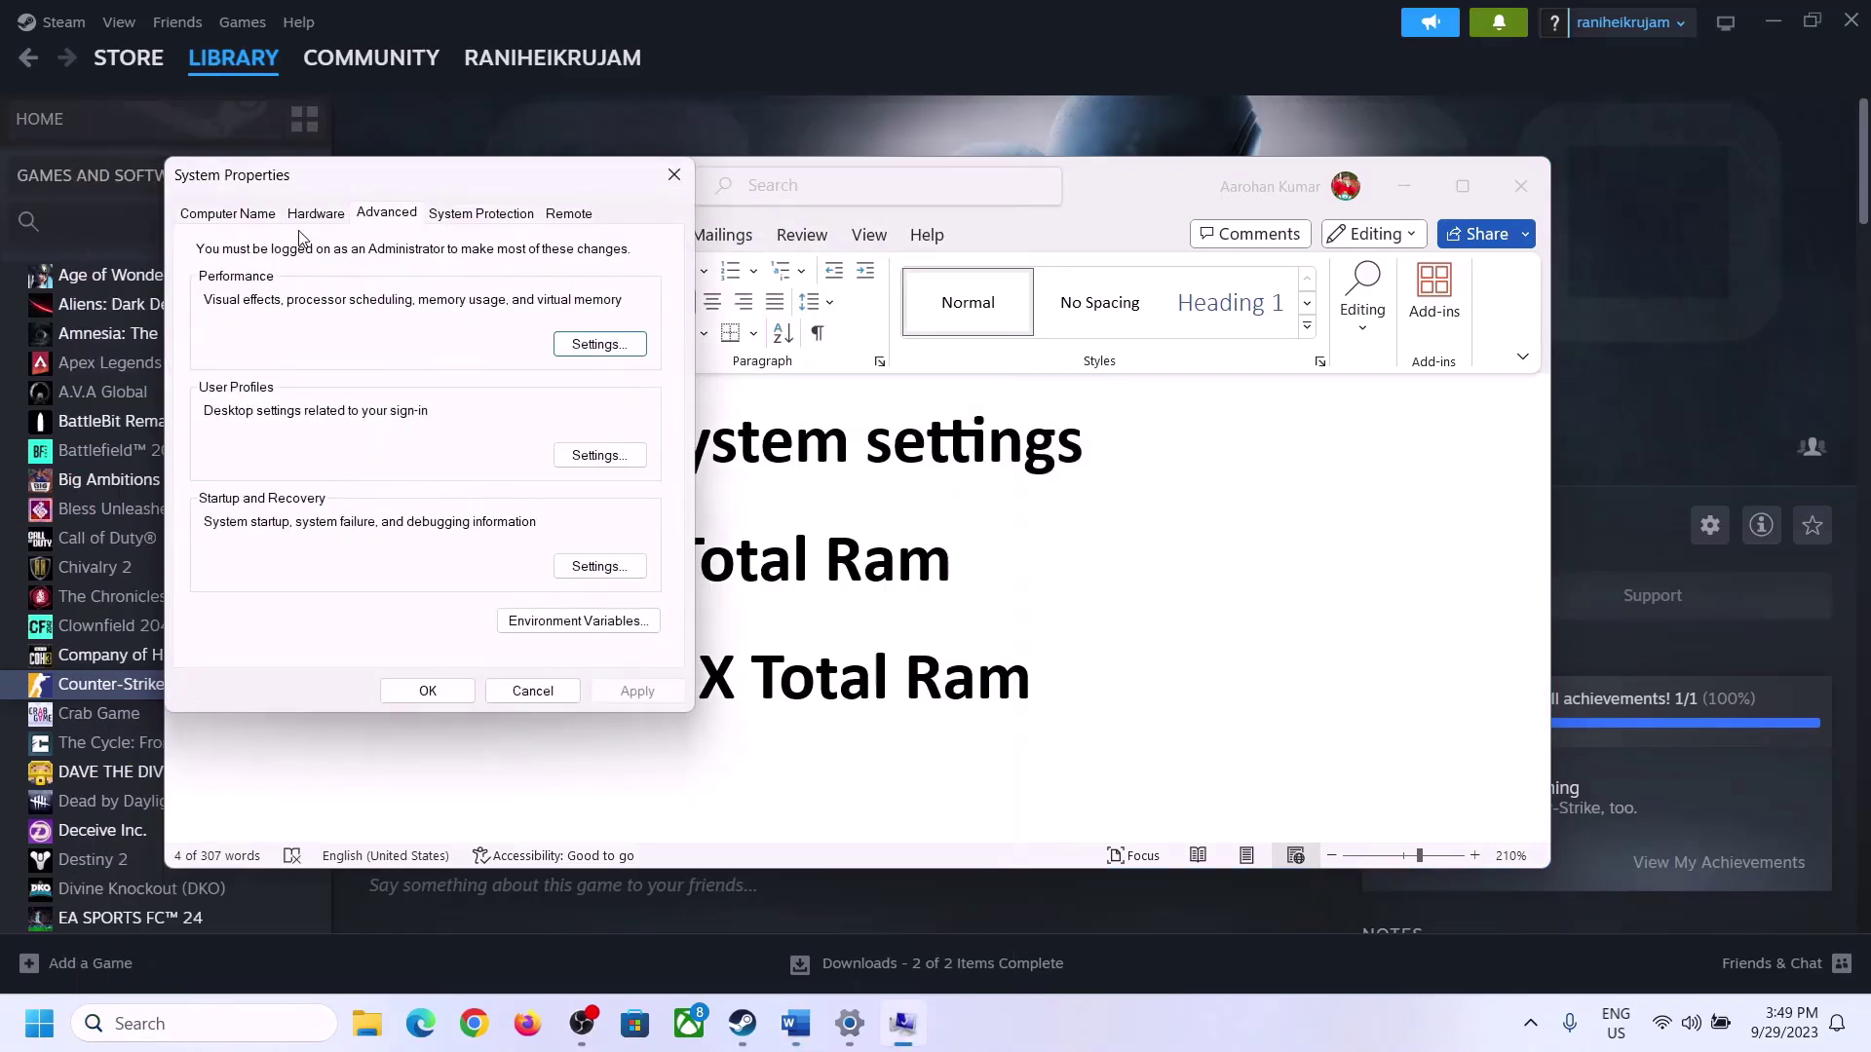
# Step: Move System Properties beside the size notes and open the Virtual Memory settings from the advanced performance options
pyautogui.moveTo(388, 185); pyautogui.dragTo(838, 336)
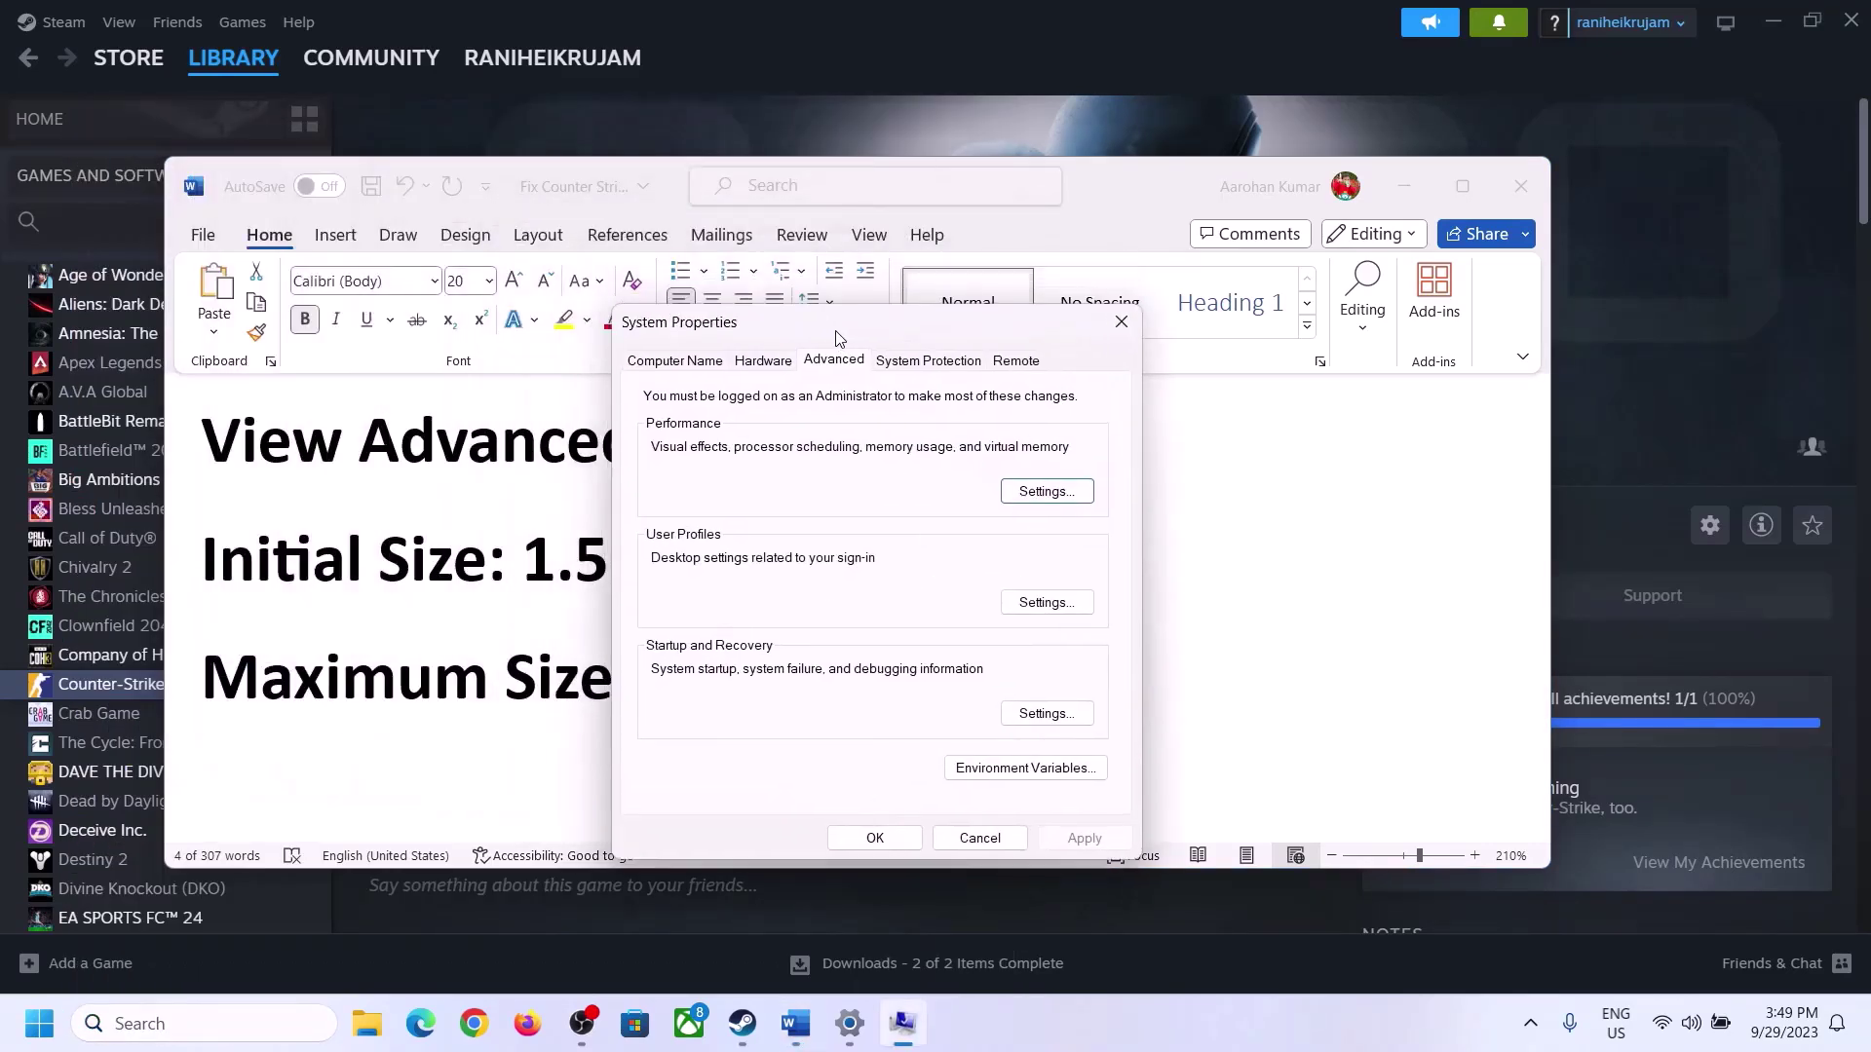
pyautogui.click(1048, 494)
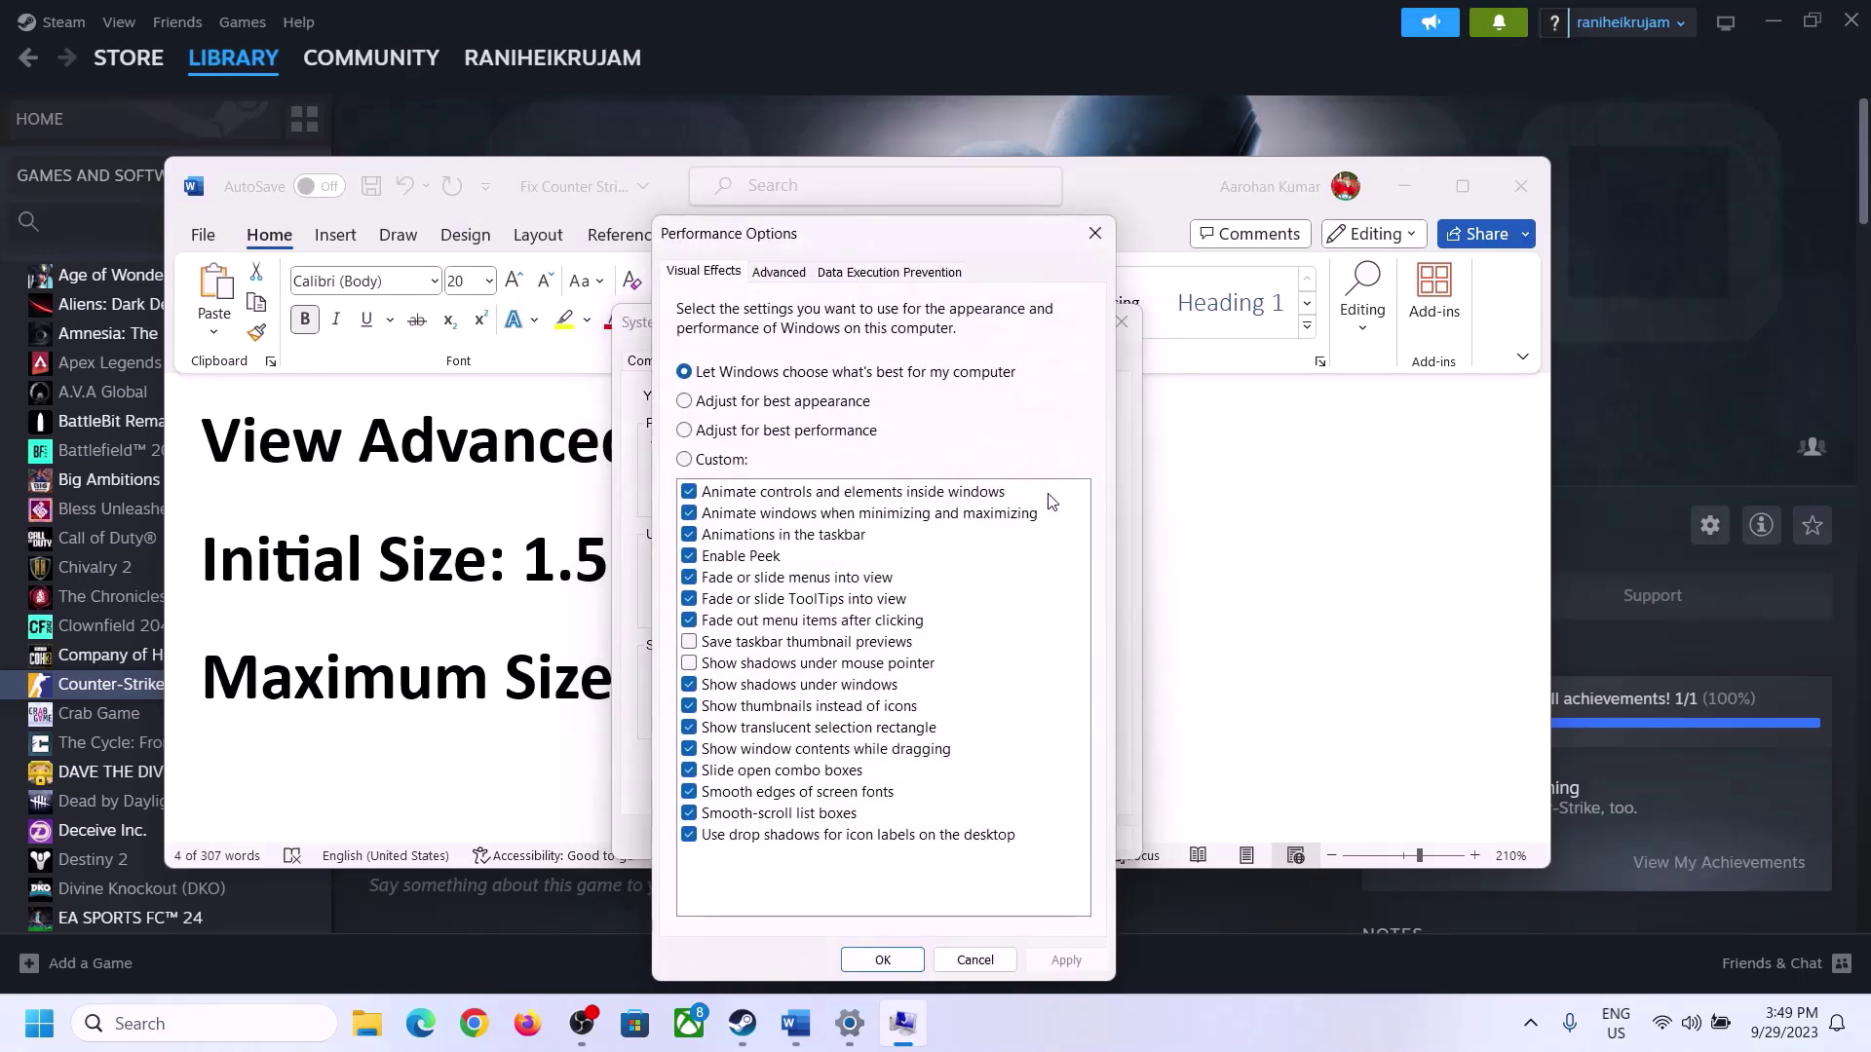
pyautogui.click(780, 273)
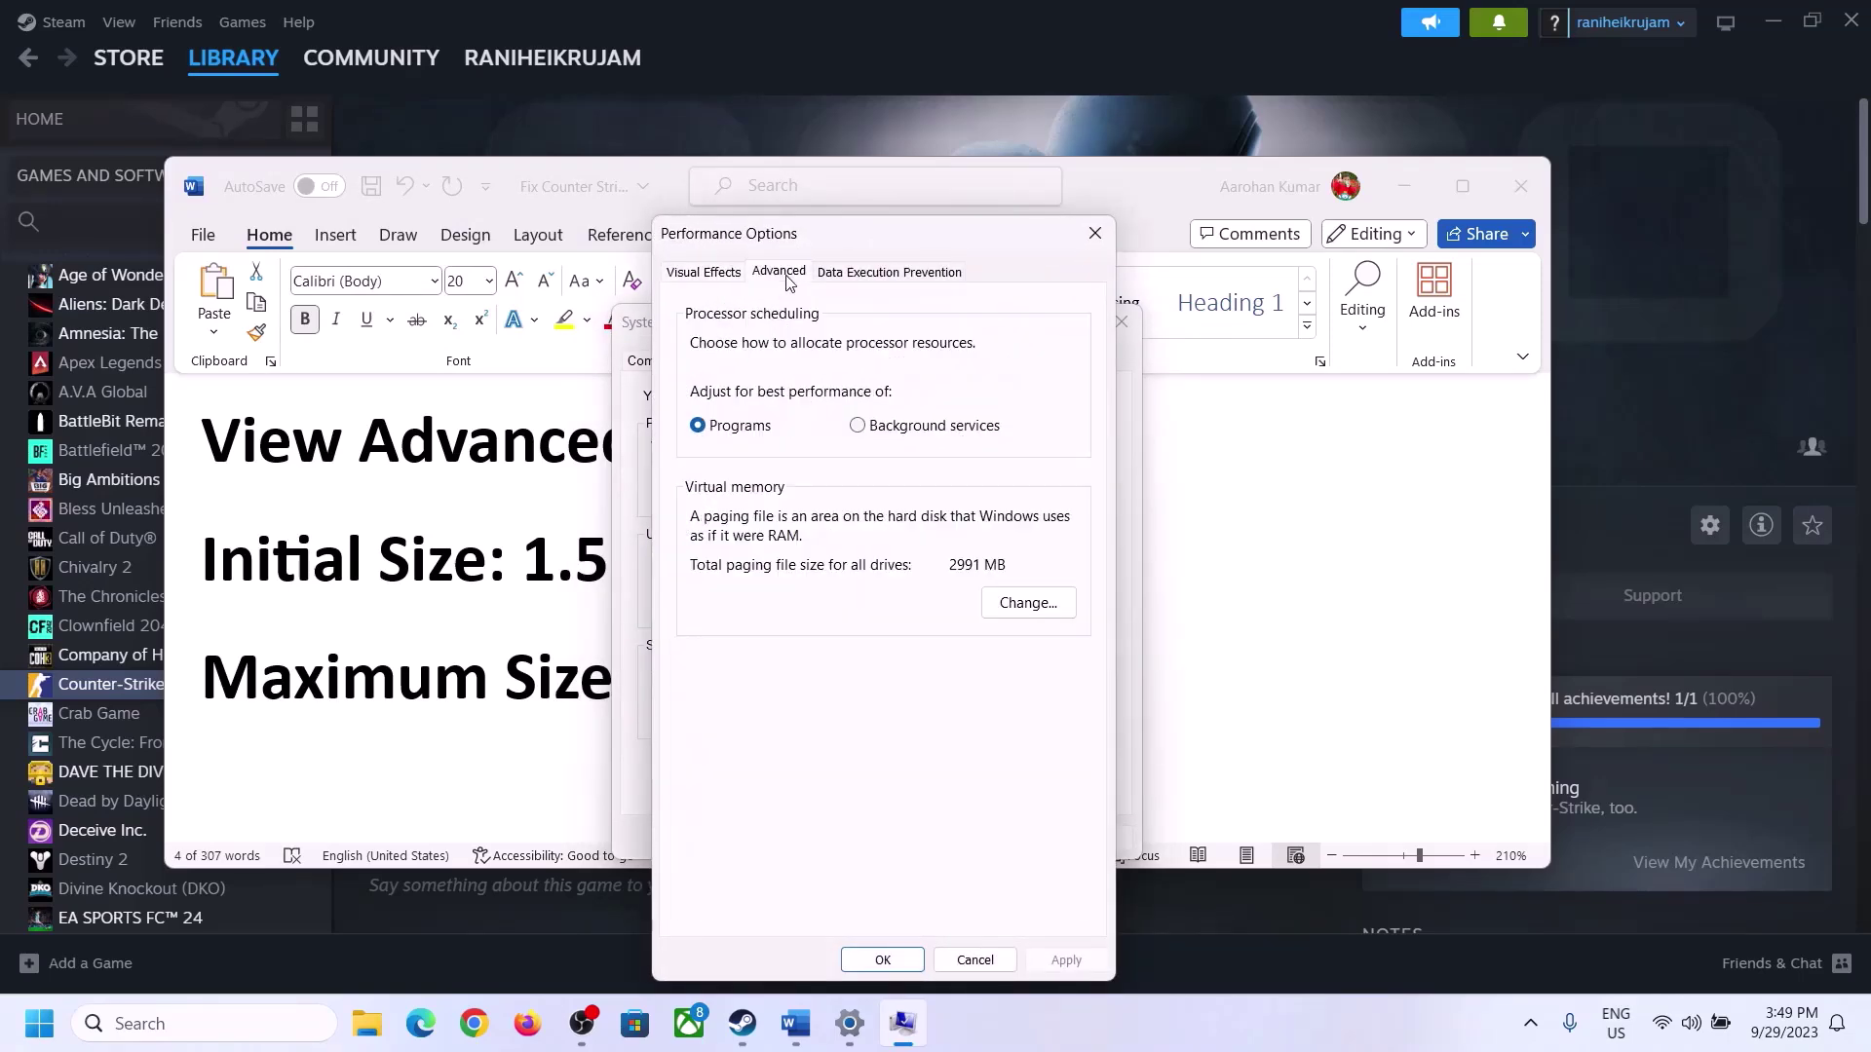
pyautogui.click(1035, 608)
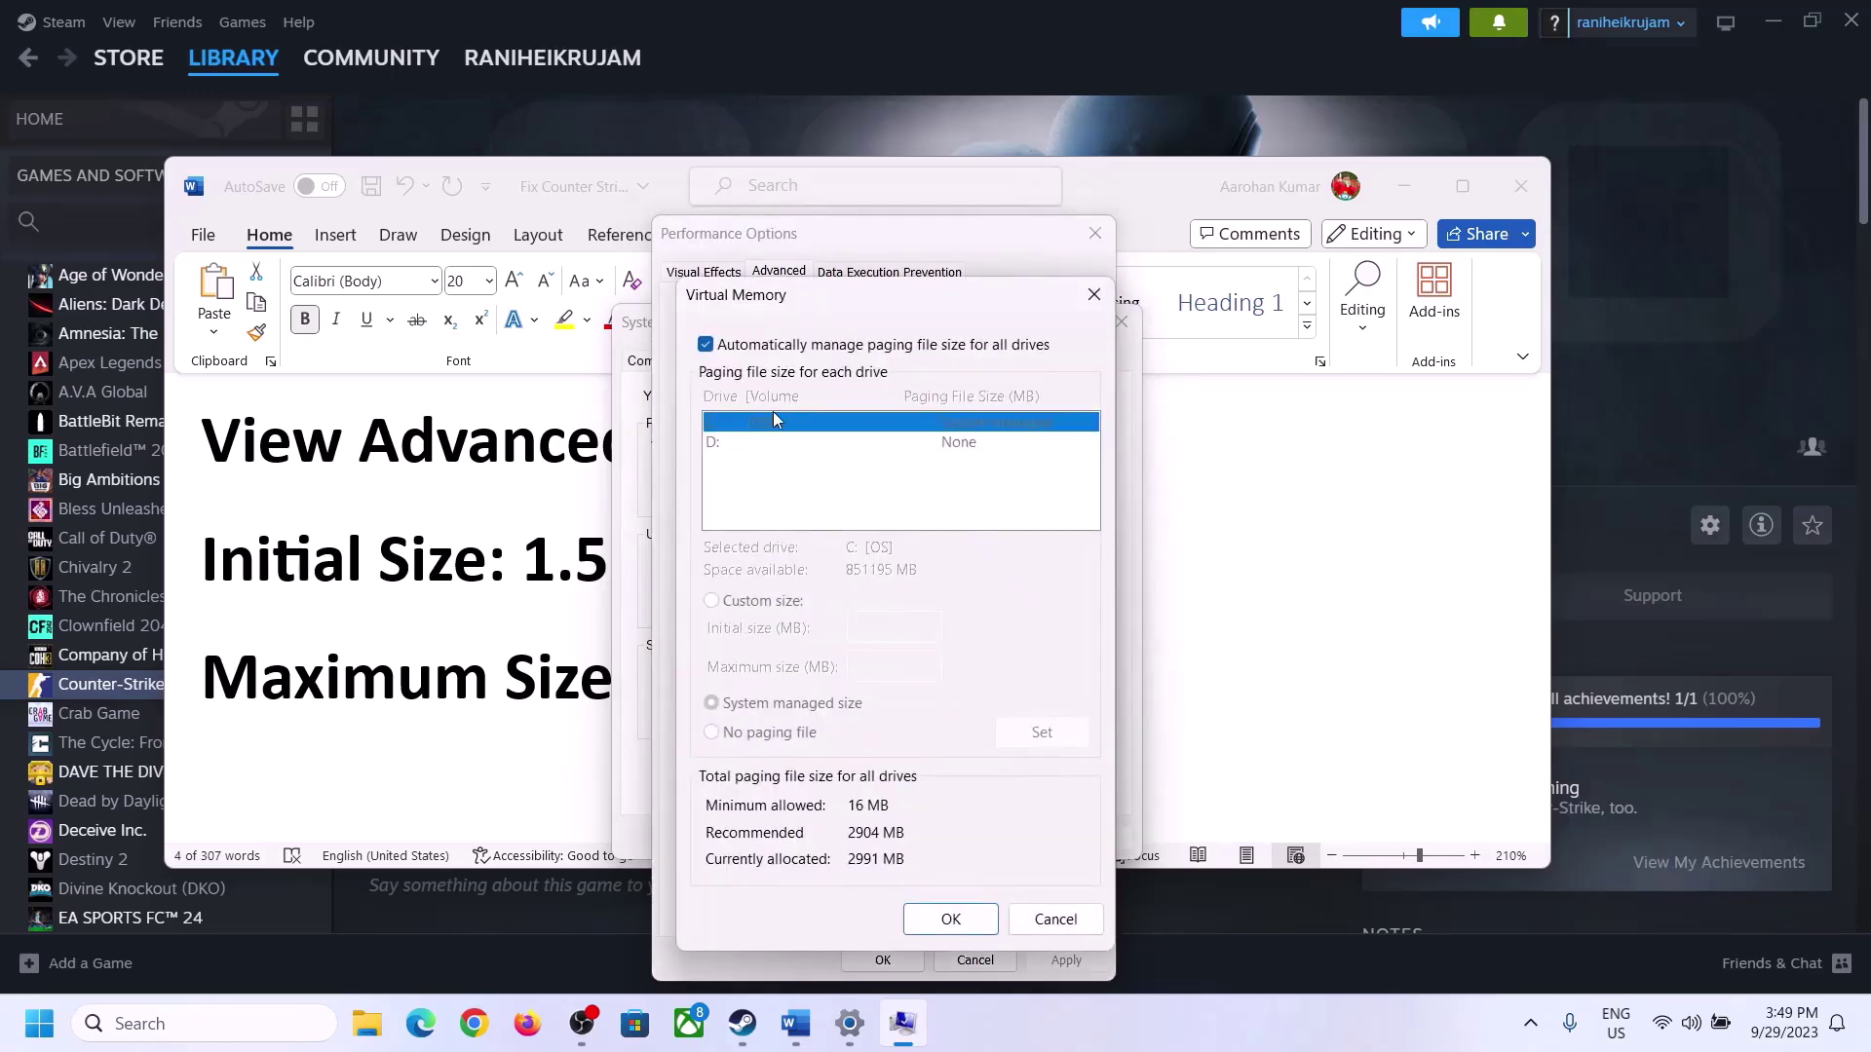